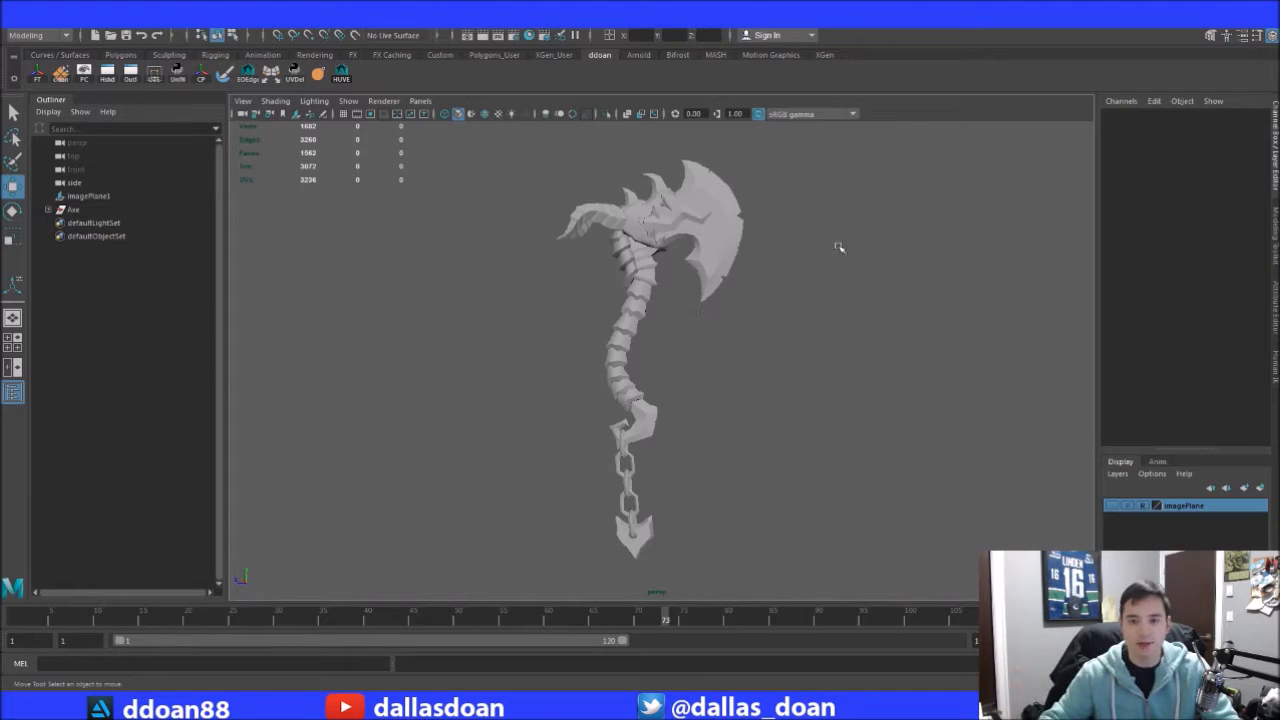
# Inspect the axe model from several angles, from the blade and horn down to the segmented handle
pyautogui.keyDown('alt'); pyautogui.moveTo(849, 222); pyautogui.dragTo(913, 320, button='right'); pyautogui.keyUp('alt')
pyautogui.keyDown('alt'); pyautogui.moveTo(913, 320); pyautogui.dragTo(726, 391); pyautogui.keyUp('alt')
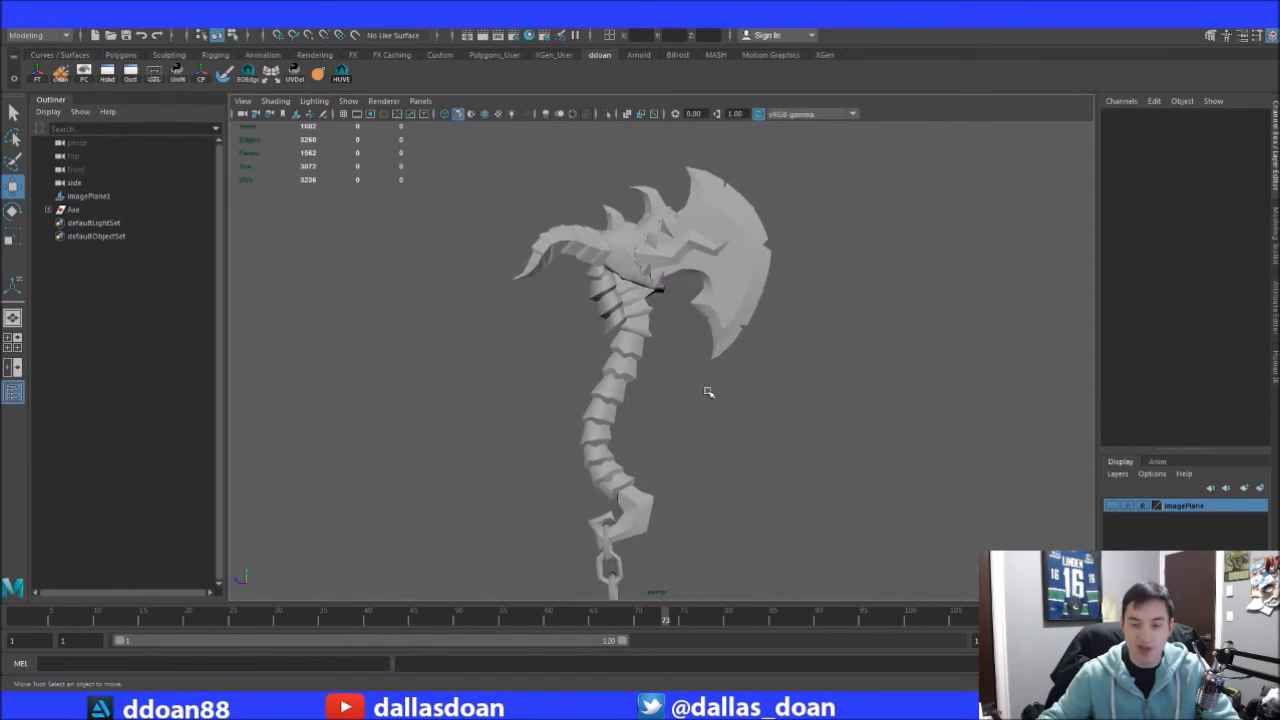
pyautogui.scroll(3, 770, 296)
pyautogui.keyDown('alt'); pyautogui.moveTo(770, 296); pyautogui.dragTo(690, 404); pyautogui.keyUp('alt')
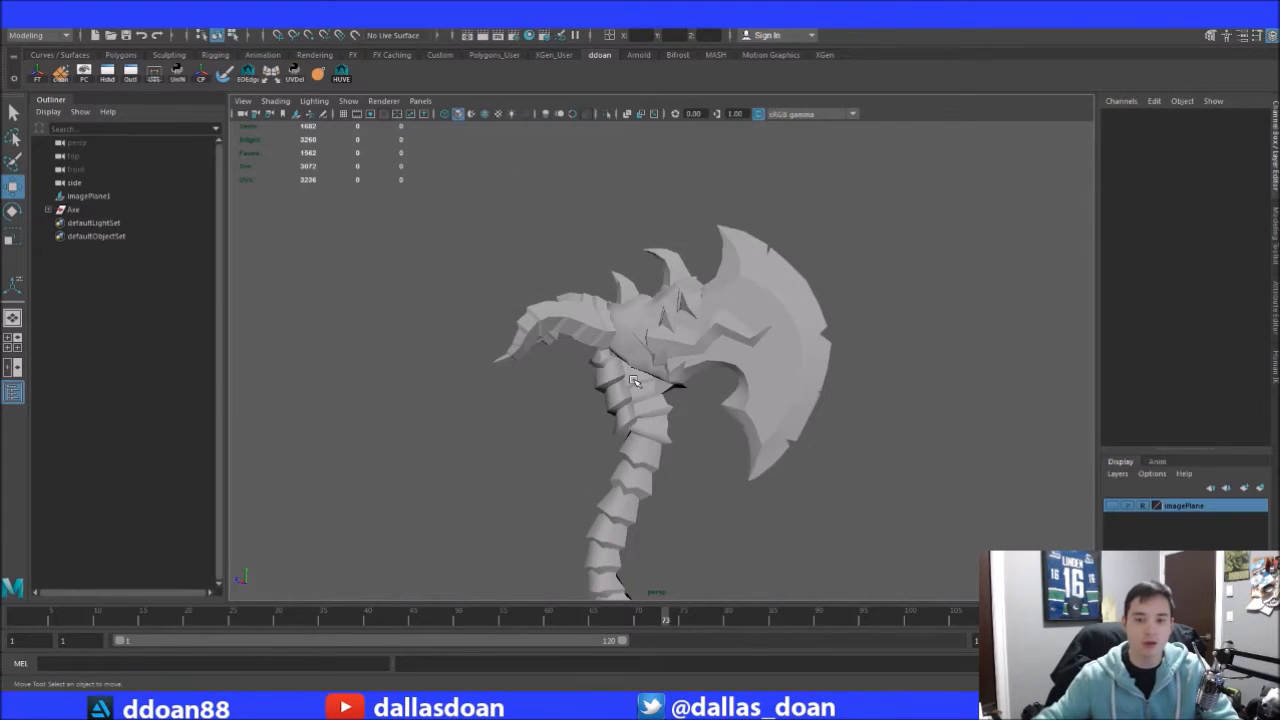
pyautogui.keyDown('alt'); pyautogui.moveTo(863, 354); pyautogui.dragTo(788, 387); pyautogui.keyUp('alt')
pyautogui.moveTo(788, 387)
pyautogui.keyDown('alt'); pyautogui.mouseDown(button='right')
pyautogui.moveTo(731, 394)
pyautogui.moveTo(731, 374)
pyautogui.moveTo(808, 363)
pyautogui.moveTo(777, 393)
pyautogui.mouseUp(button='right'); pyautogui.keyUp('alt')
pyautogui.keyDown('alt'); pyautogui.moveTo(777, 393); pyautogui.dragTo(776, 436); pyautogui.keyUp('alt')
pyautogui.keyDown('alt'); pyautogui.moveTo(792, 402); pyautogui.dragTo(700, 369, button='middle'); pyautogui.keyUp('alt')
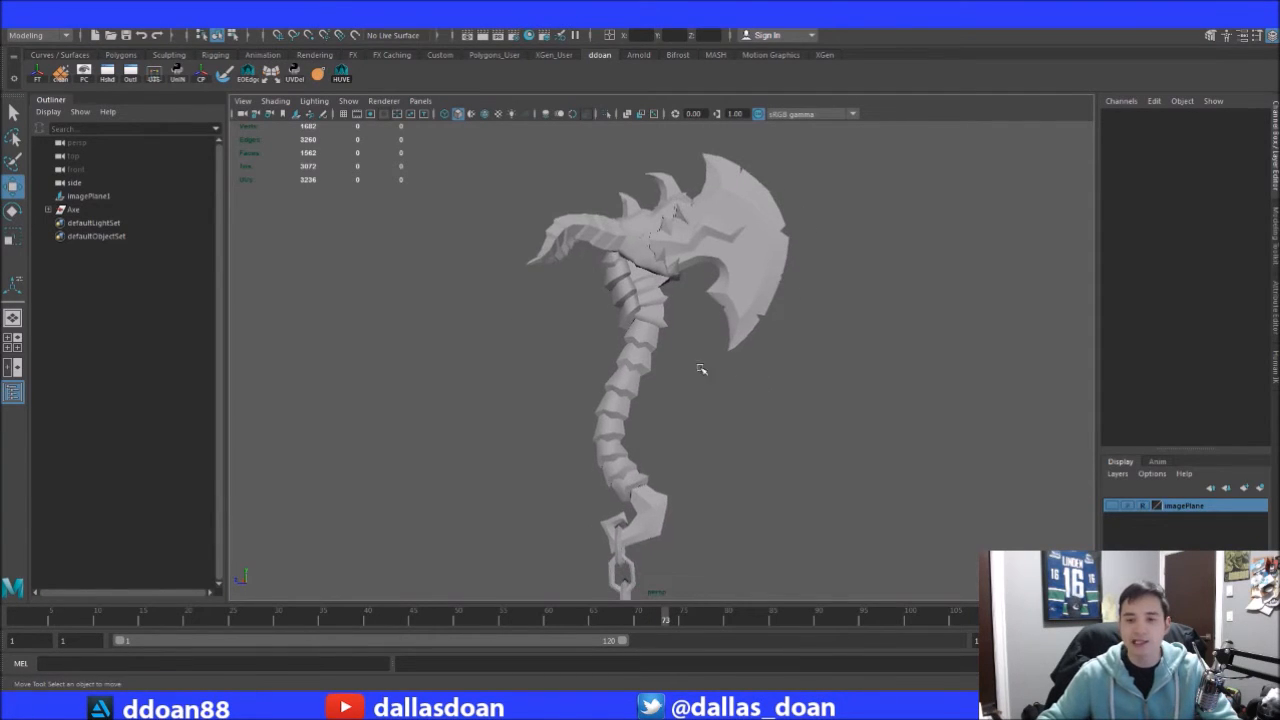
pyautogui.keyDown('alt'); pyautogui.moveTo(704, 415); pyautogui.dragTo(705, 408); pyautogui.keyUp('alt')
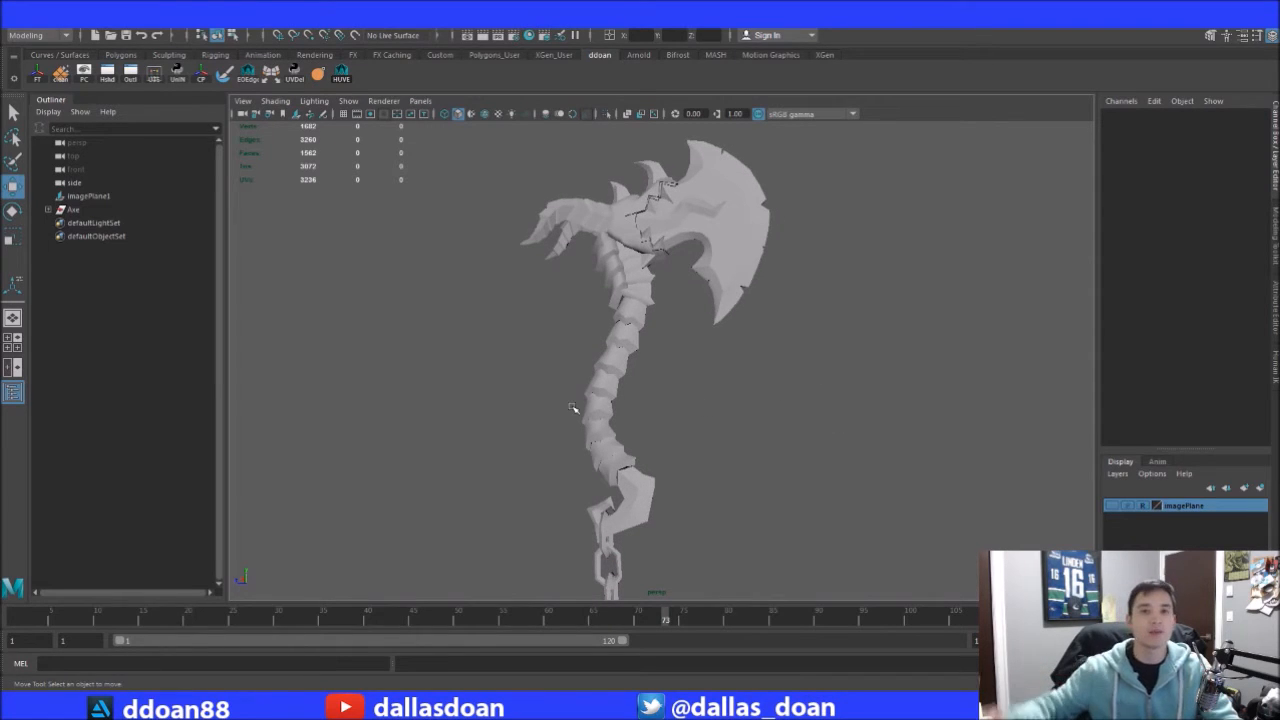
pyautogui.keyDown('alt'); pyautogui.moveTo(722, 416); pyautogui.dragTo(846, 319); pyautogui.keyUp('alt')
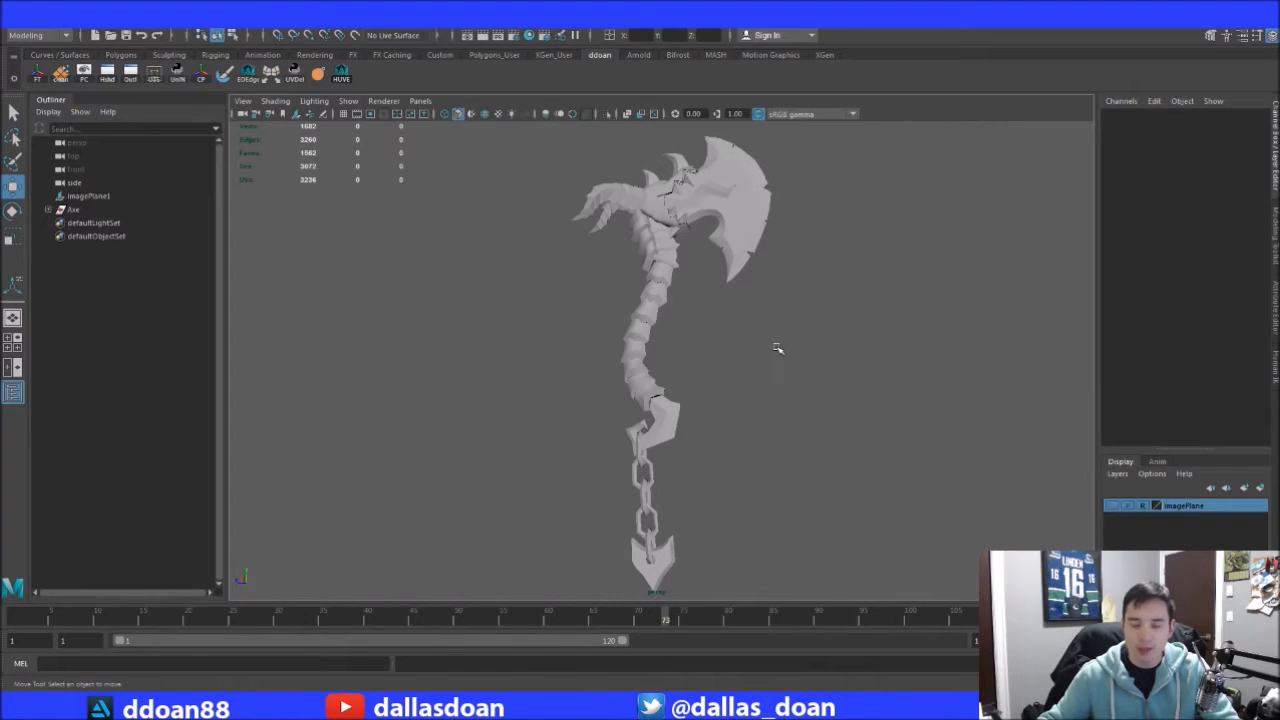
pyautogui.keyDown('alt'); pyautogui.moveTo(620, 330); pyautogui.dragTo(688, 335); pyautogui.keyUp('alt')
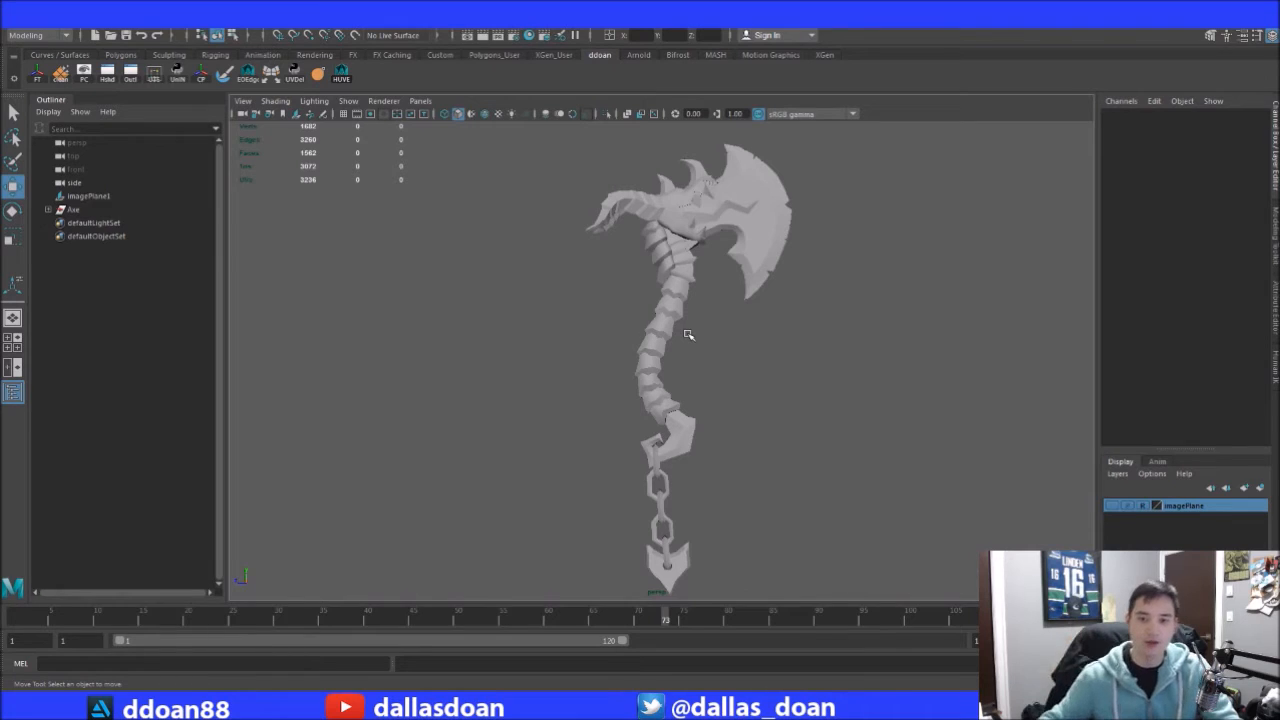
pyautogui.keyDown('alt'); pyautogui.moveTo(703, 271); pyautogui.dragTo(669, 394); pyautogui.keyUp('alt')
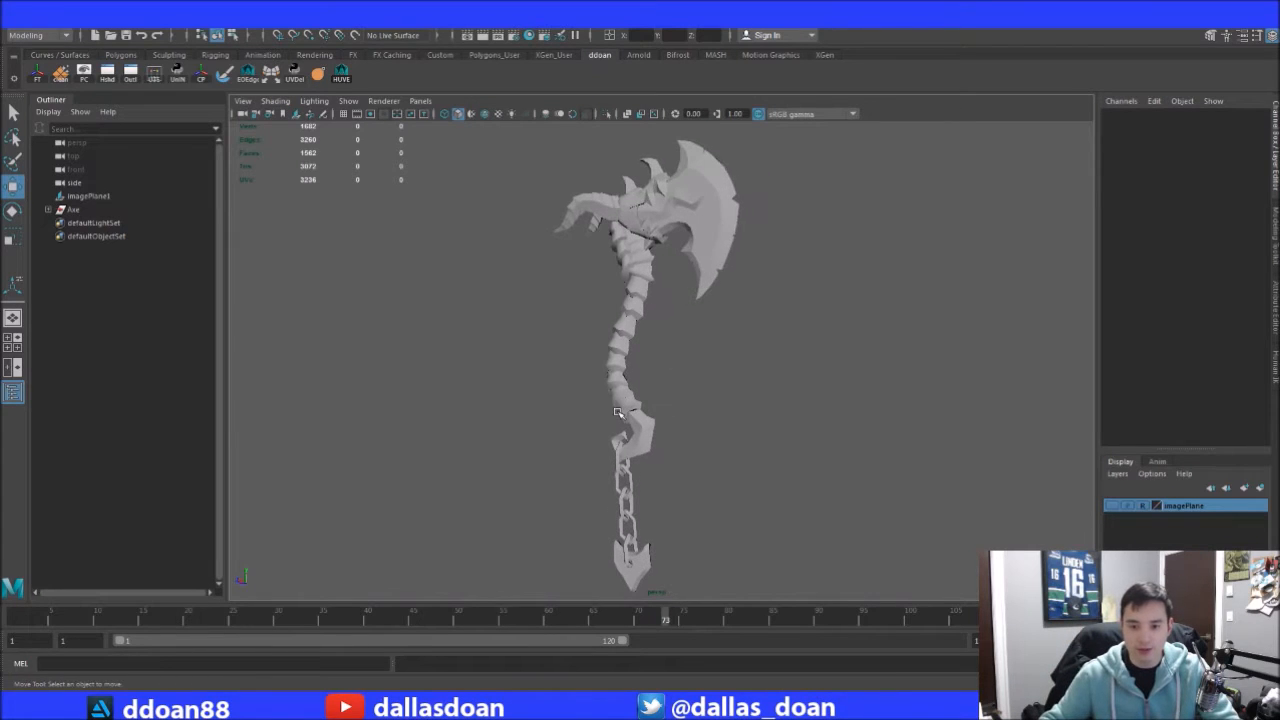
pyautogui.keyDown('alt'); pyautogui.moveTo(616, 302); pyautogui.dragTo(576, 302); pyautogui.keyUp('alt')
pyautogui.scroll(3, 743, 331)
pyautogui.keyDown('alt'); pyautogui.moveTo(743, 331); pyautogui.dragTo(857, 361); pyautogui.keyUp('alt')
pyautogui.keyDown('alt'); pyautogui.moveTo(857, 361); pyautogui.dragTo(762, 368, button='middle'); pyautogui.keyUp('alt')
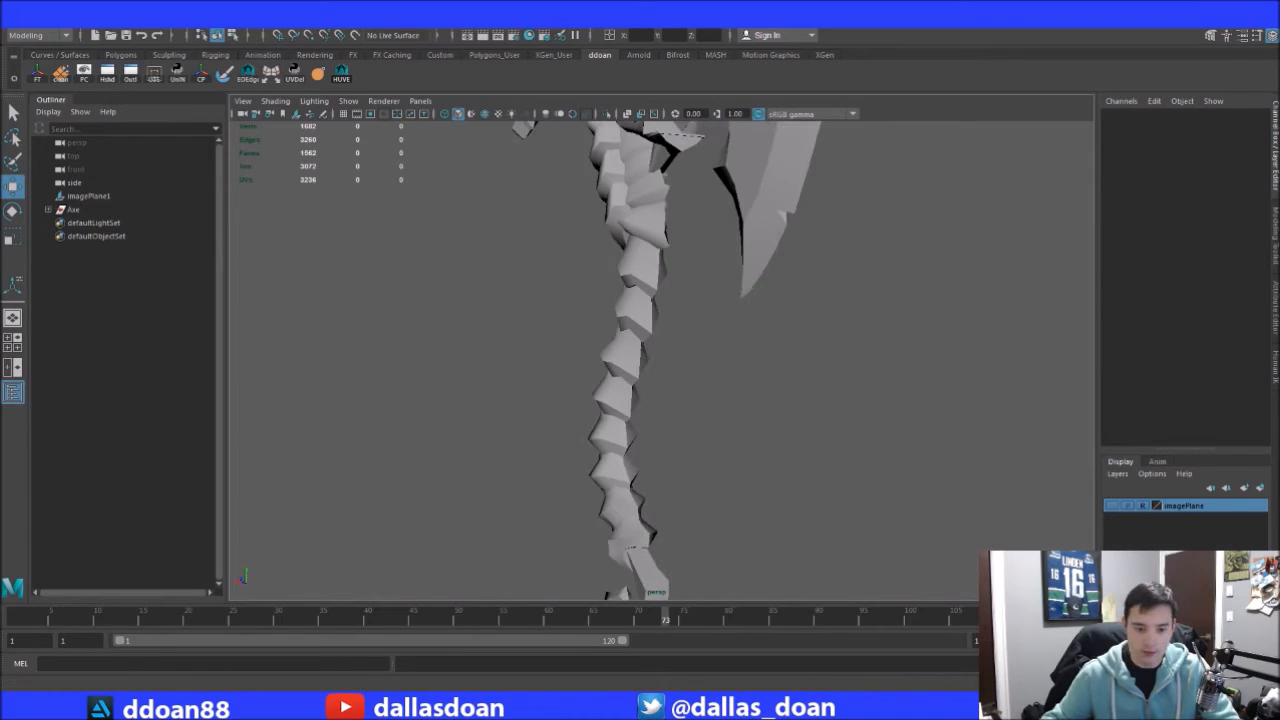
# Bring up the annotated Greenshot captures and arrange them to compare the circled problem areas on the handle and chain
pyautogui.click(328, 615)
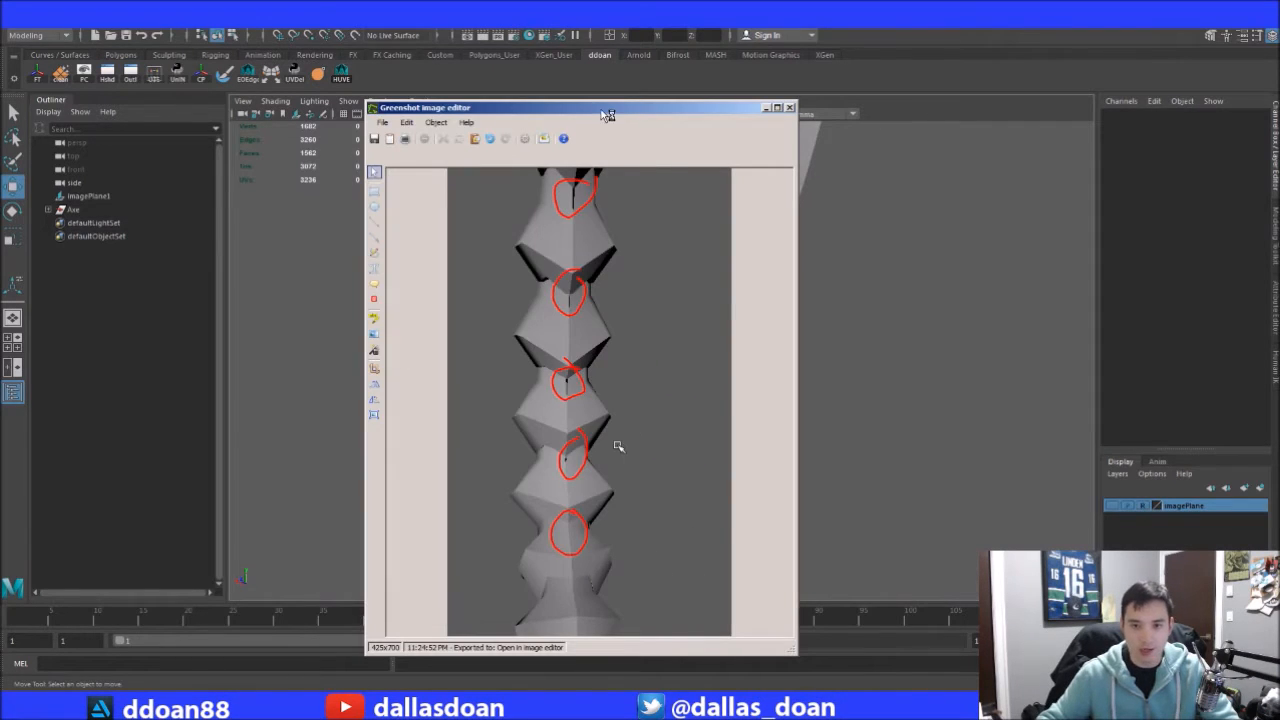
pyautogui.moveTo(608, 114); pyautogui.dragTo(404, 130)
pyautogui.click(332, 704)
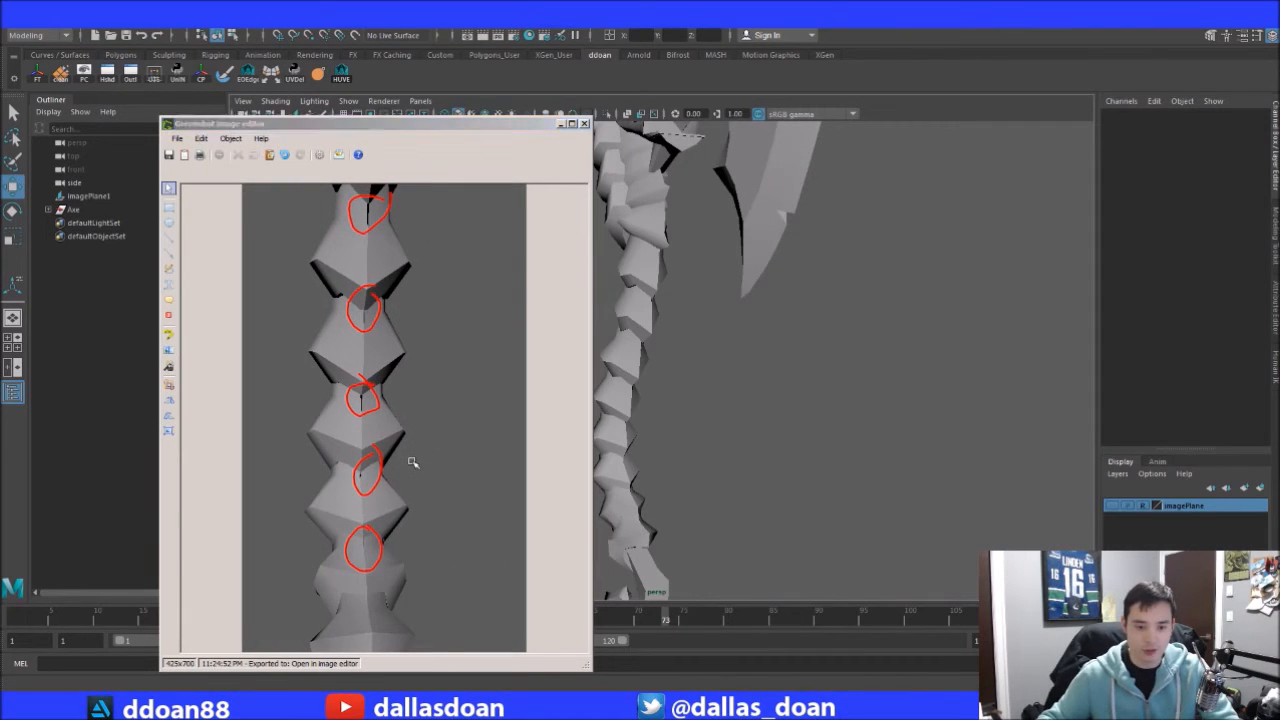
pyautogui.click(366, 612)
pyautogui.moveTo(910, 259); pyautogui.dragTo(939, 201)
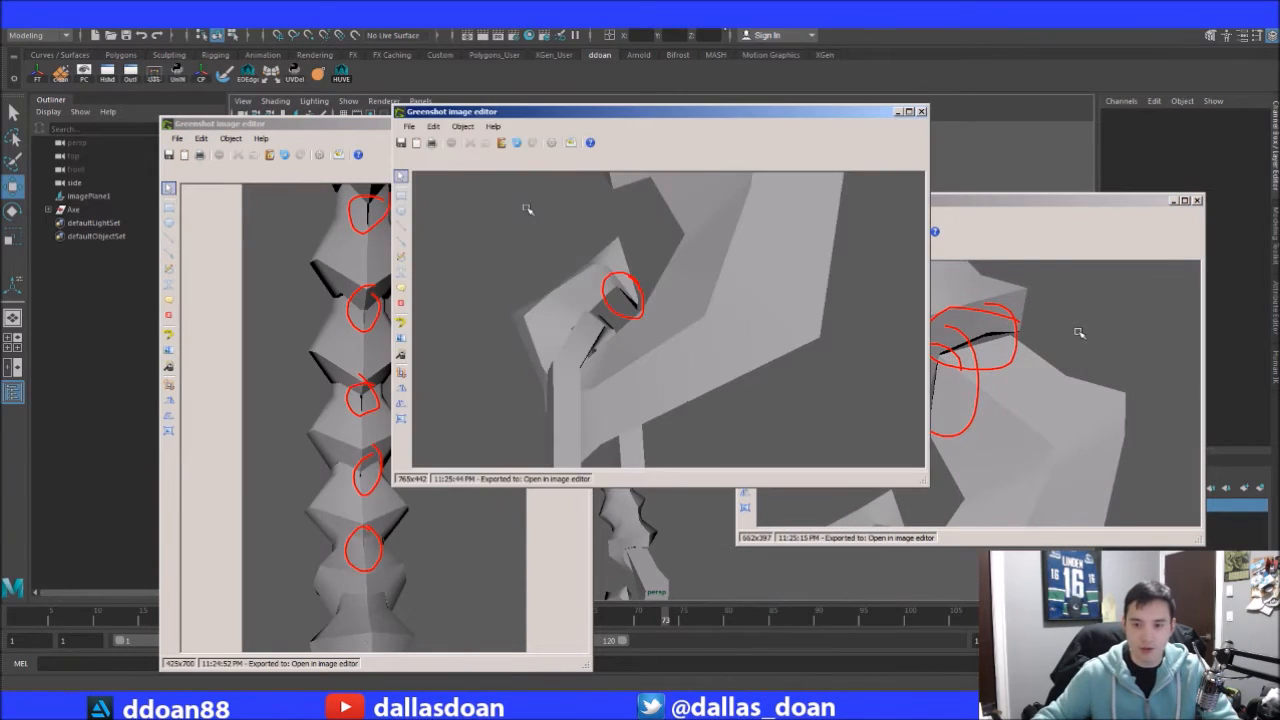
pyautogui.moveTo(739, 120); pyautogui.dragTo(1008, 41)
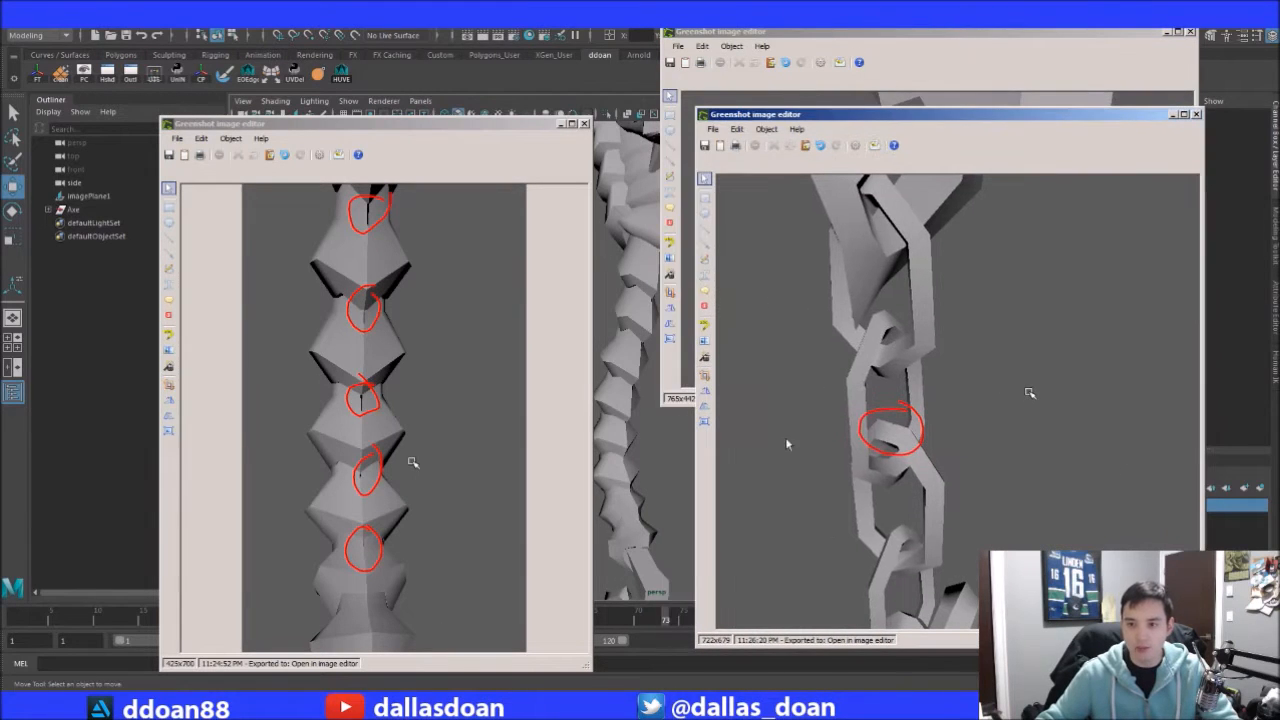
pyautogui.moveTo(485, 45); pyautogui.dragTo(660, 30)
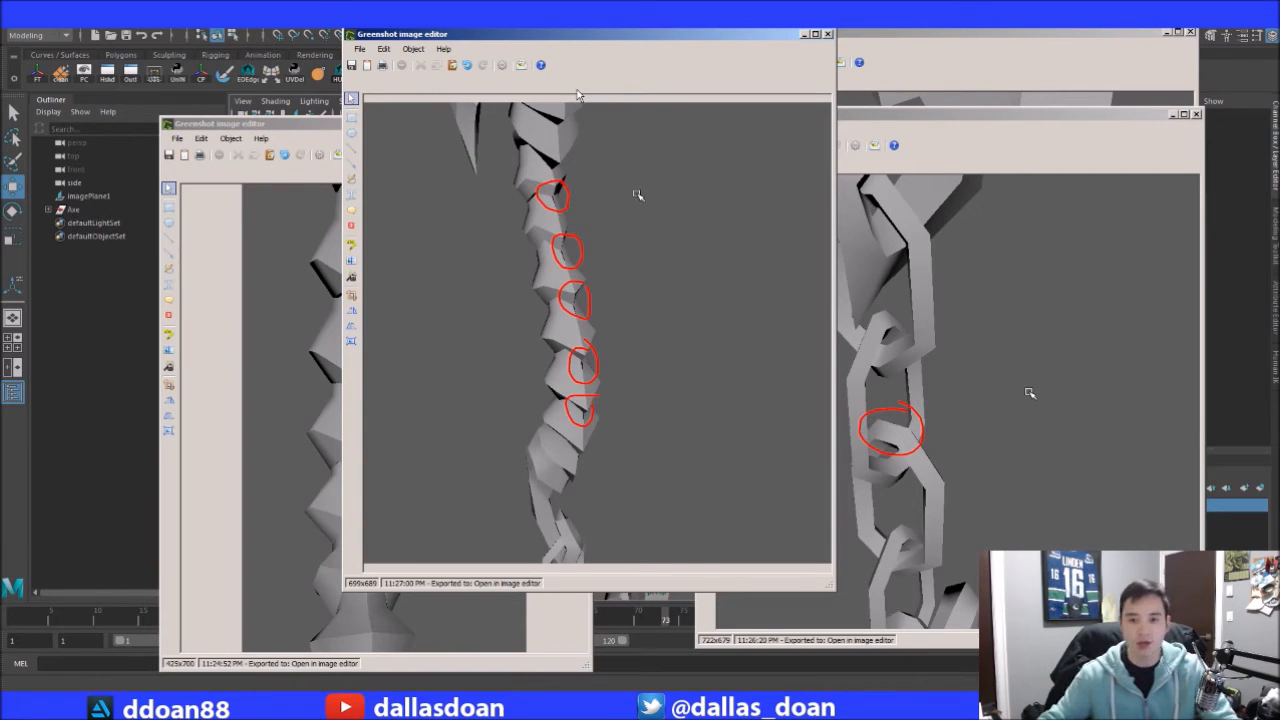
pyautogui.moveTo(629, 44); pyautogui.dragTo(935, 75)
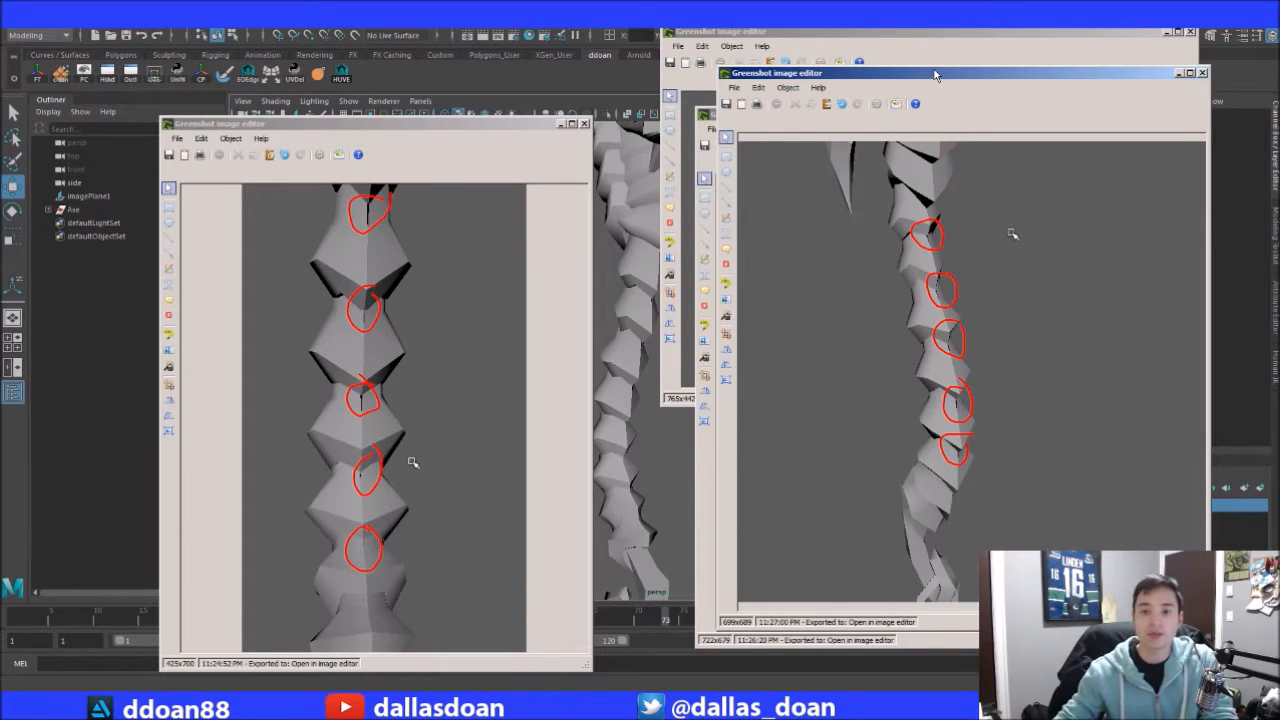
# Review the circled handle segments once more, put away the Greenshot captures and return to the Maya viewport
pyautogui.moveTo(447, 124); pyautogui.dragTo(366, 86)
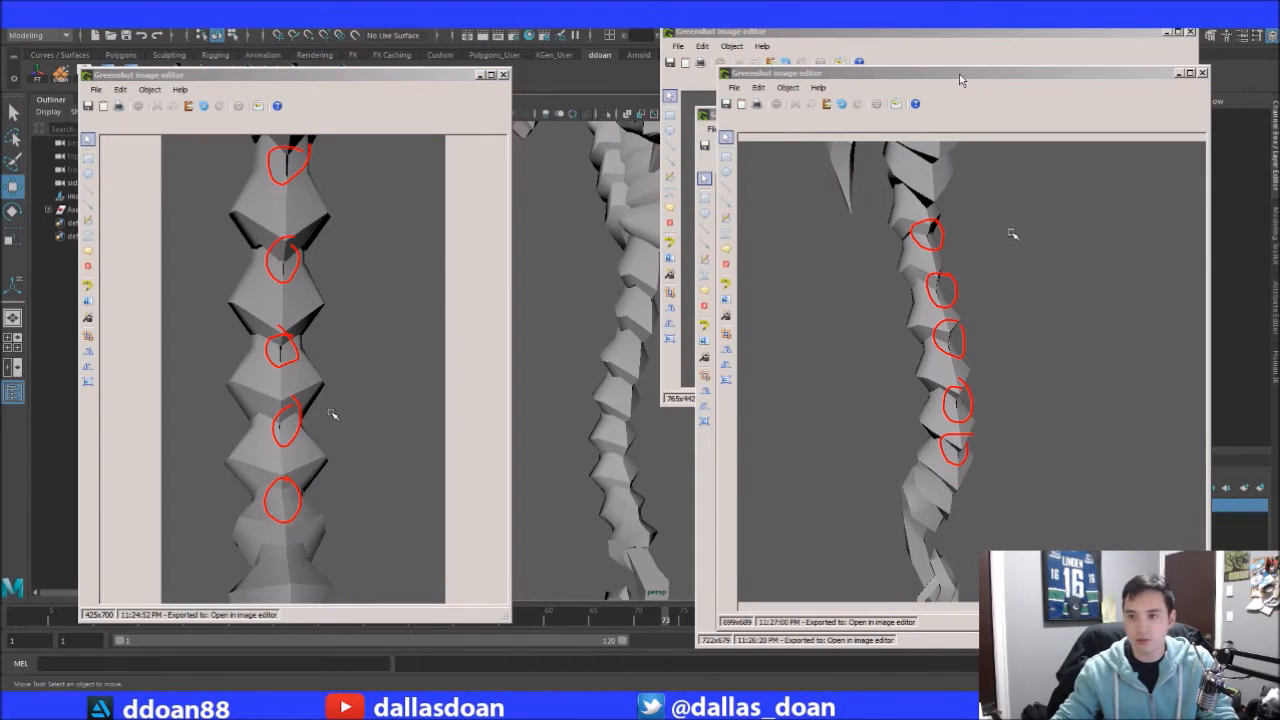
pyautogui.moveTo(960, 79); pyautogui.dragTo(1020, 78)
pyautogui.click(1210, 73)
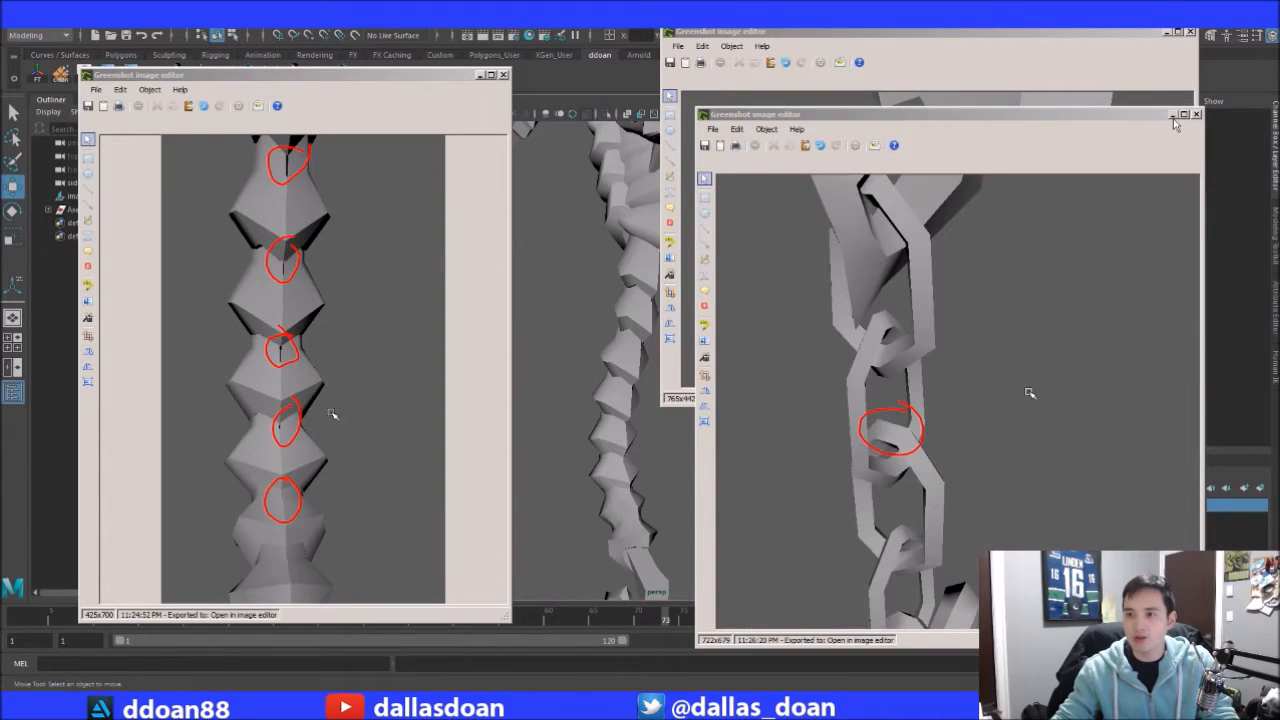
pyautogui.click(1170, 118)
pyautogui.click(1166, 35)
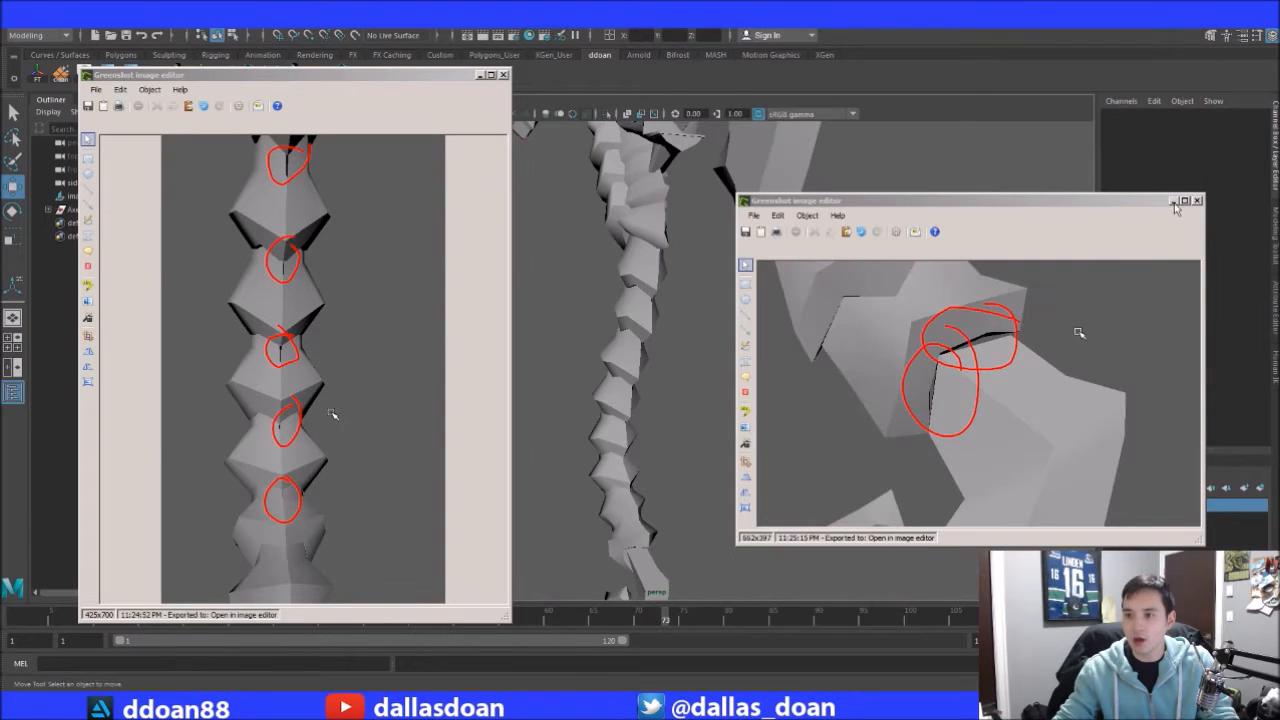
pyautogui.click(1175, 202)
pyautogui.click(692, 350)
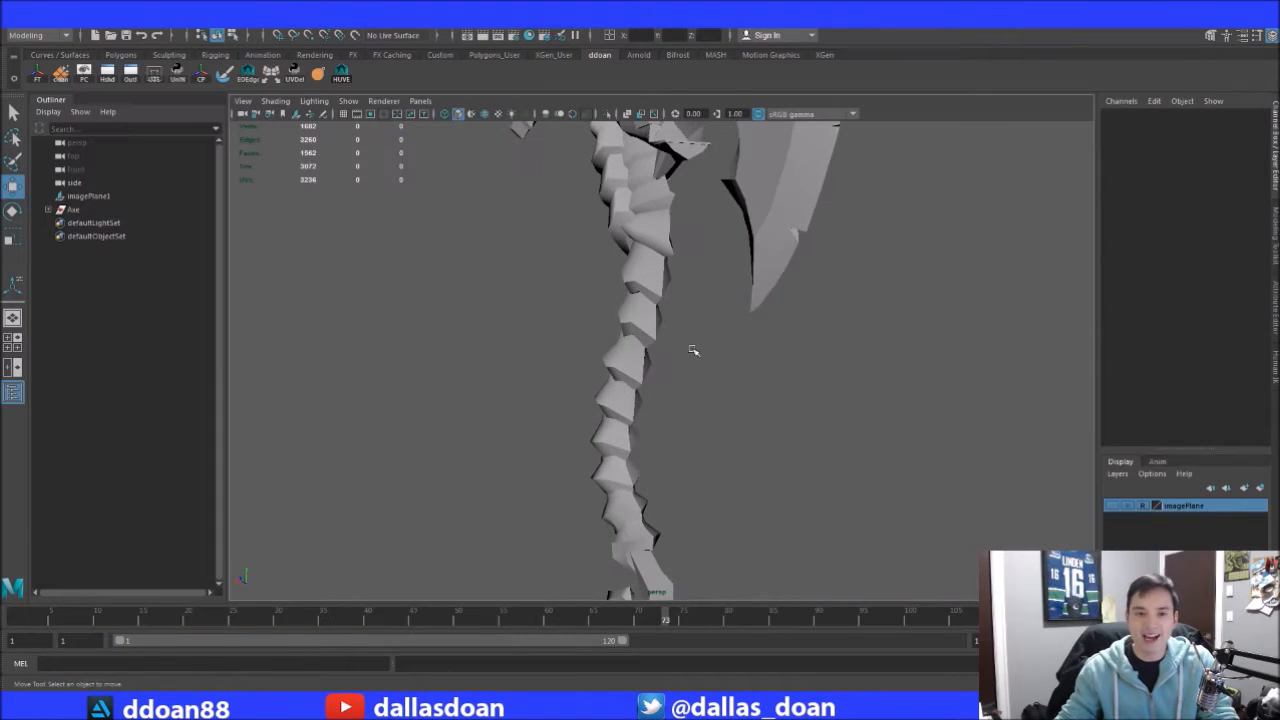
# Check the circled handle capture, then select the upper handle segment polySurface3 and isolate it in the viewport
pyautogui.click(338, 636)
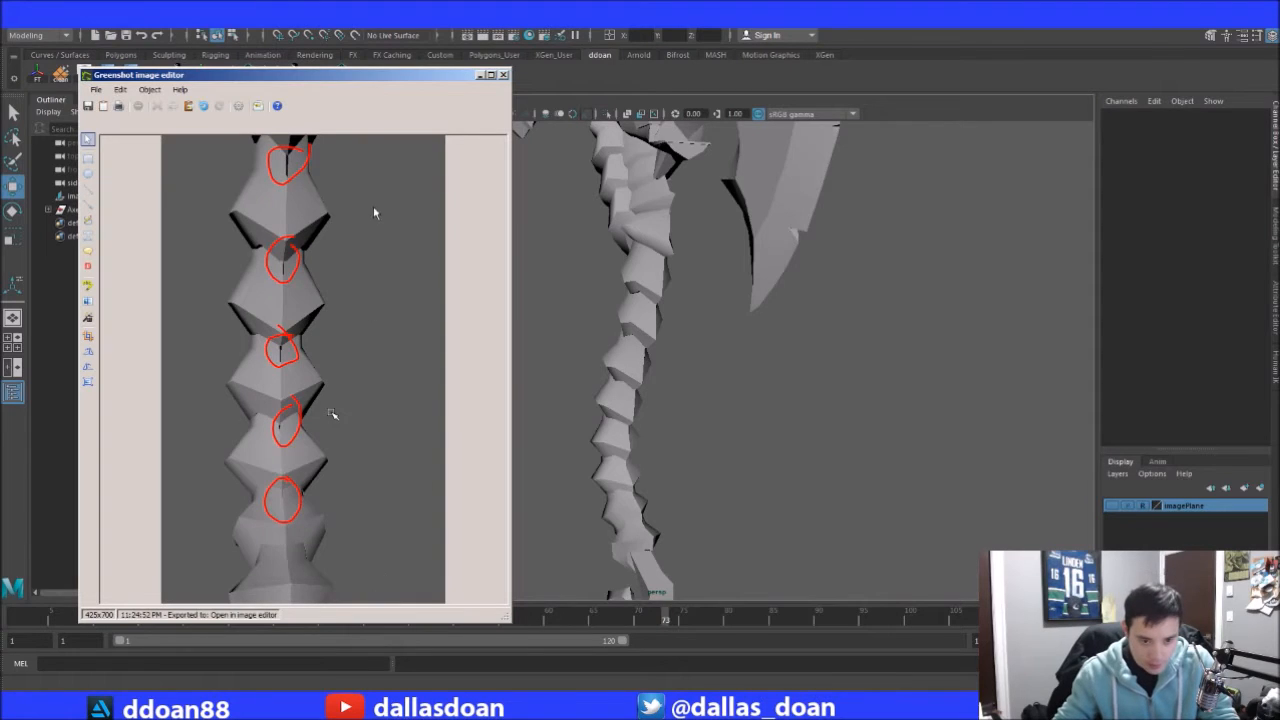
pyautogui.click(615, 205)
pyautogui.keyDown('alt'); pyautogui.moveTo(615, 205); pyautogui.dragTo(885, 304); pyautogui.keyUp('alt')
pyautogui.click(818, 270)
pyautogui.keyDown('alt'); pyautogui.moveTo(900, 403); pyautogui.dragTo(752, 409); pyautogui.keyUp('alt')
pyautogui.click(708, 410)
pyautogui.keyDown('alt'); pyautogui.moveTo(895, 319); pyautogui.dragTo(738, 375); pyautogui.keyUp('alt')
pyautogui.hotkey('ctrl', '1')
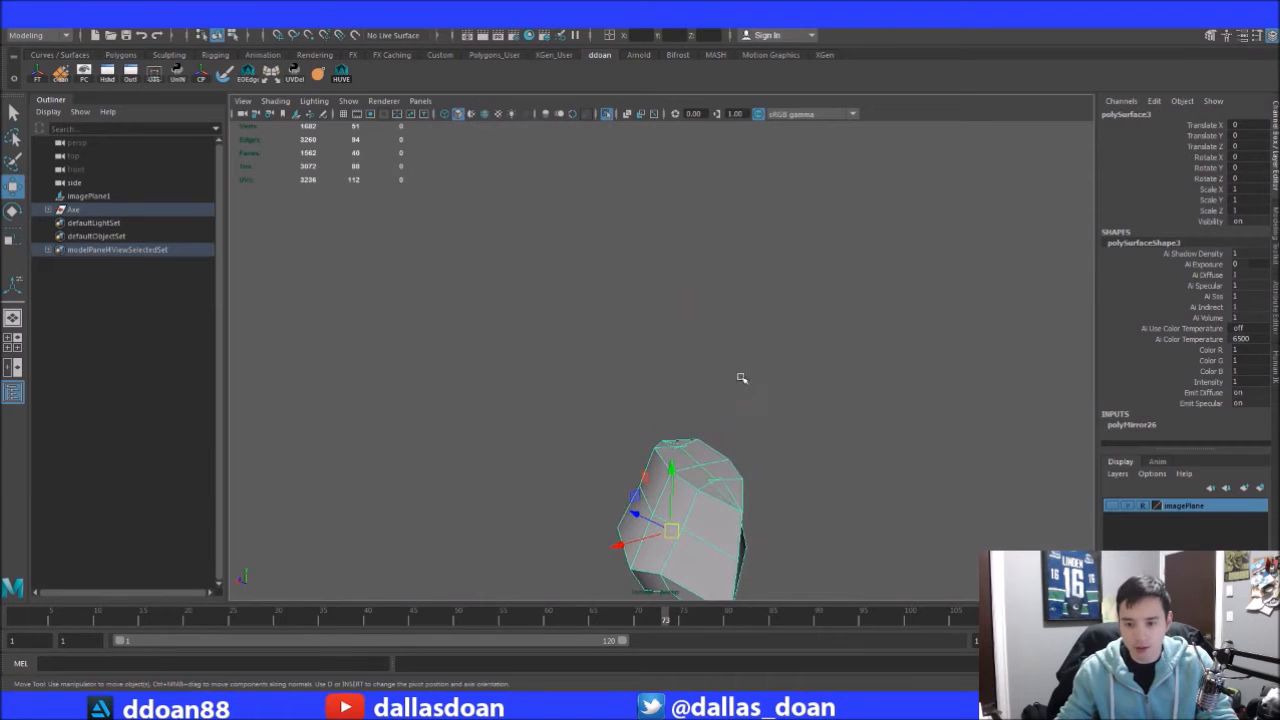
# Show the isolated segment's vertices in wireframe and merge the first cluster of three split vertices along its centre line
pyautogui.keyDown('alt'); pyautogui.moveTo(751, 429); pyautogui.dragTo(779, 450); pyautogui.keyUp('alt')
pyautogui.keyDown('alt'); pyautogui.moveTo(874, 452); pyautogui.dragTo(607, 276, button='middle'); pyautogui.keyUp('alt')
pyautogui.keyDown('alt'); pyautogui.moveTo(607, 276); pyautogui.dragTo(743, 346, button='right'); pyautogui.keyUp('alt')
pyautogui.keyDown('alt'); pyautogui.moveTo(743, 346); pyautogui.dragTo(626, 409); pyautogui.keyUp('alt')
pyautogui.keyDown('alt'); pyautogui.moveTo(626, 409); pyautogui.dragTo(640, 262, button='middle'); pyautogui.keyUp('alt')
pyautogui.keyDown('alt'); pyautogui.moveTo(640, 262); pyautogui.dragTo(711, 371, button='right'); pyautogui.keyUp('alt')
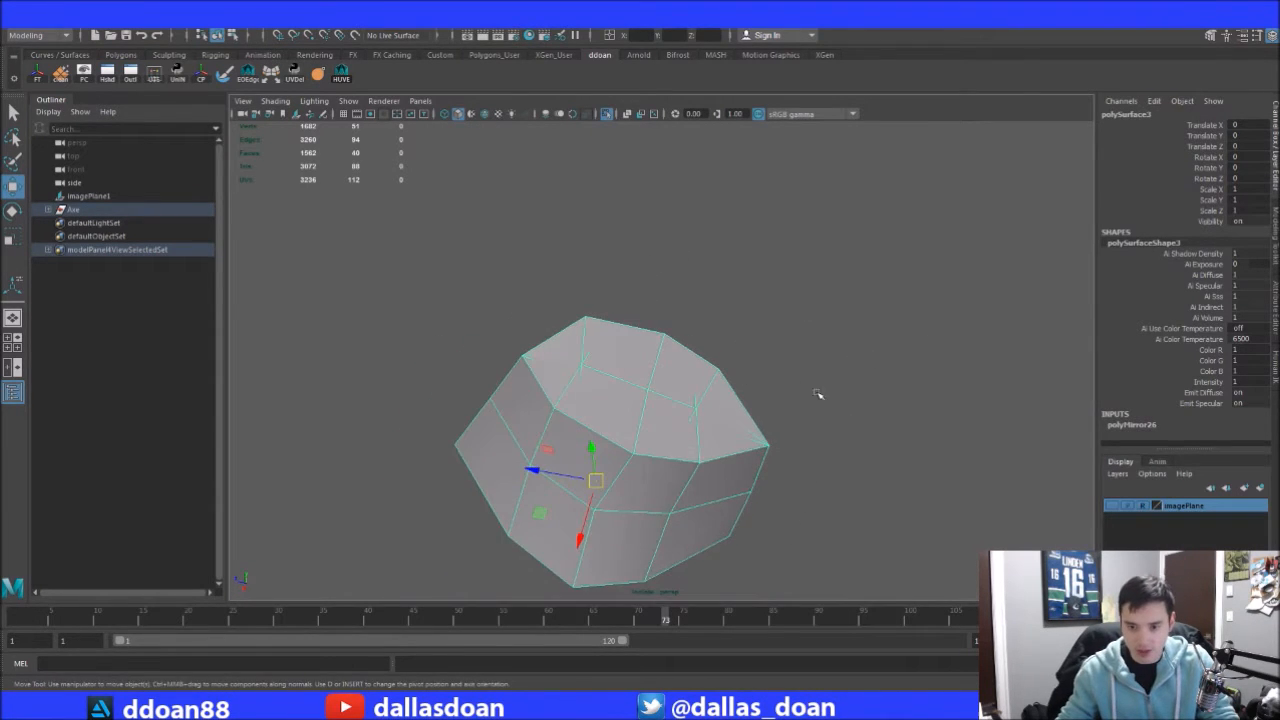
pyautogui.scroll(3, 790, 385)
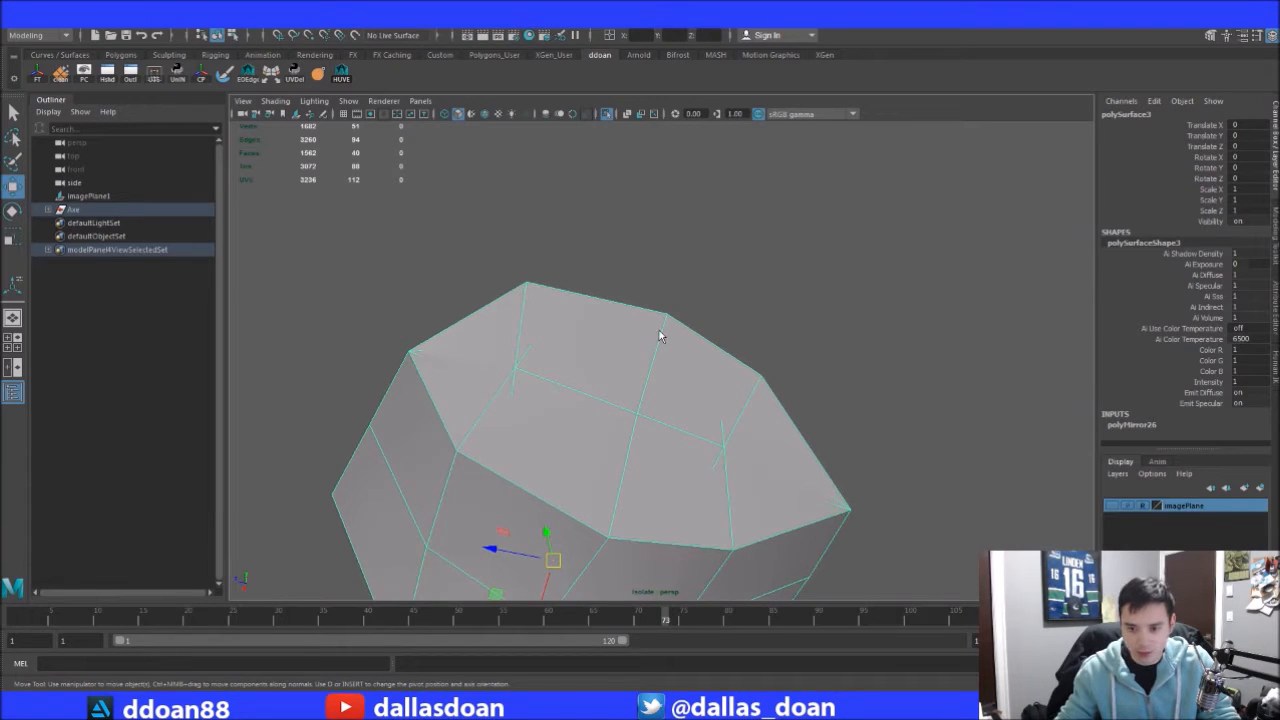
pyautogui.press('F9')
pyautogui.press('4')
pyautogui.keyDown('alt'); pyautogui.moveTo(800, 427); pyautogui.dragTo(705, 380); pyautogui.keyUp('alt')
pyautogui.click(602, 302)
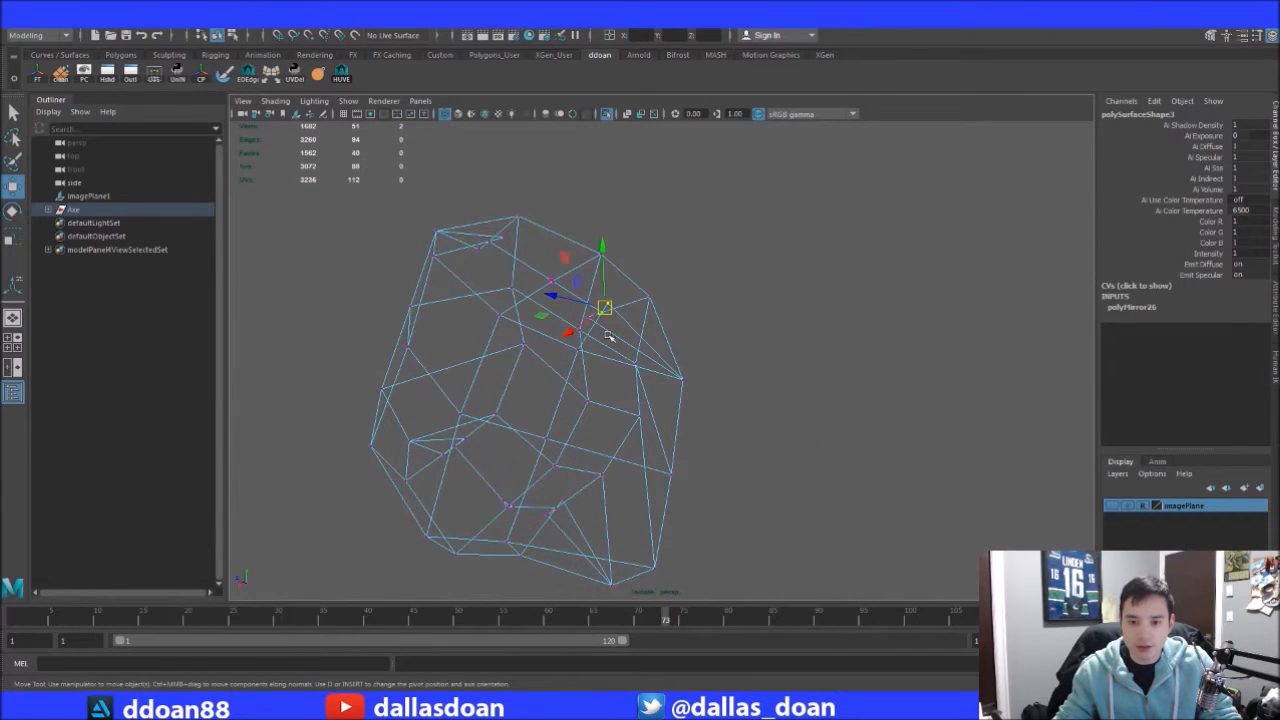
pyautogui.press('f')
pyautogui.keyDown('alt'); pyautogui.moveTo(751, 323); pyautogui.dragTo(772, 364); pyautogui.keyUp('alt')
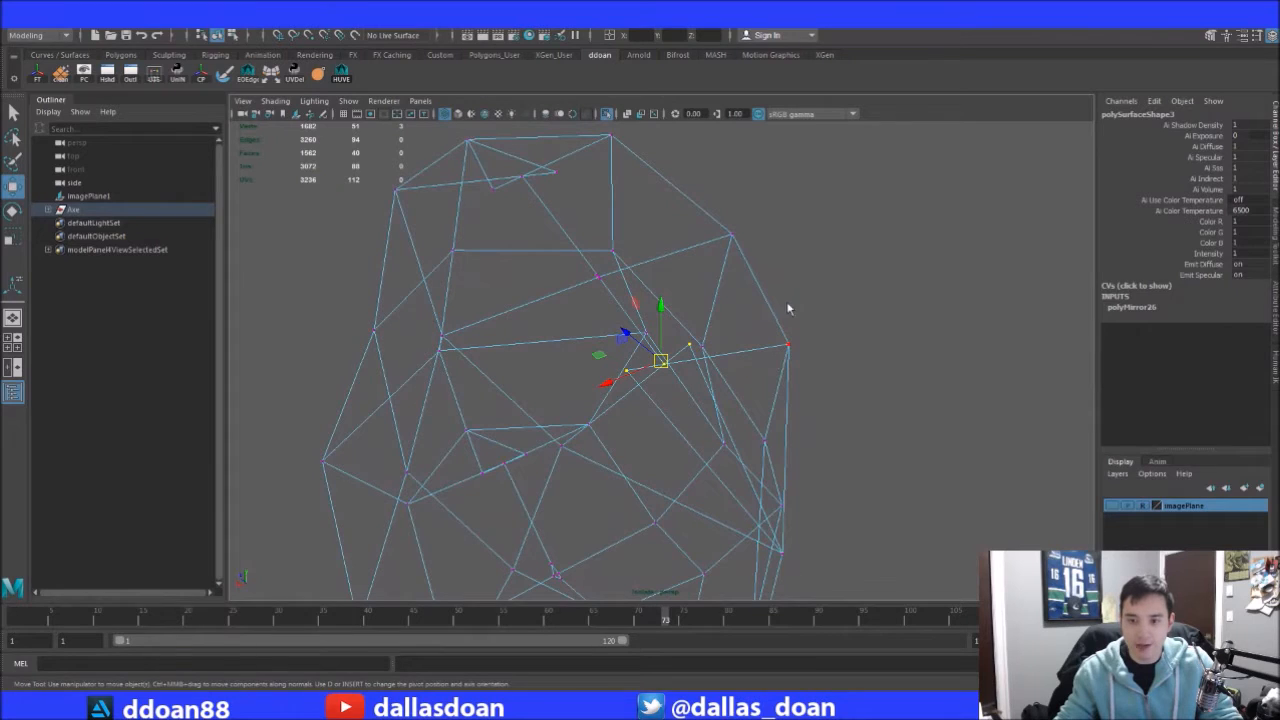
pyautogui.press('g')
# Merge the next cluster of split vertices on the centre line at the opposite side of the segment's cap
pyautogui.keyDown('alt'); pyautogui.moveTo(669, 314); pyautogui.dragTo(790, 330); pyautogui.keyUp('alt')
pyautogui.keyDown('alt'); pyautogui.moveTo(649, 291); pyautogui.dragTo(795, 314, button='middle'); pyautogui.keyUp('alt')
pyautogui.keyDown('alt'); pyautogui.moveTo(577, 269); pyautogui.dragTo(602, 272); pyautogui.keyUp('alt')
pyautogui.moveTo(503, 277); pyautogui.dragTo(640, 340)
pyautogui.press('g')
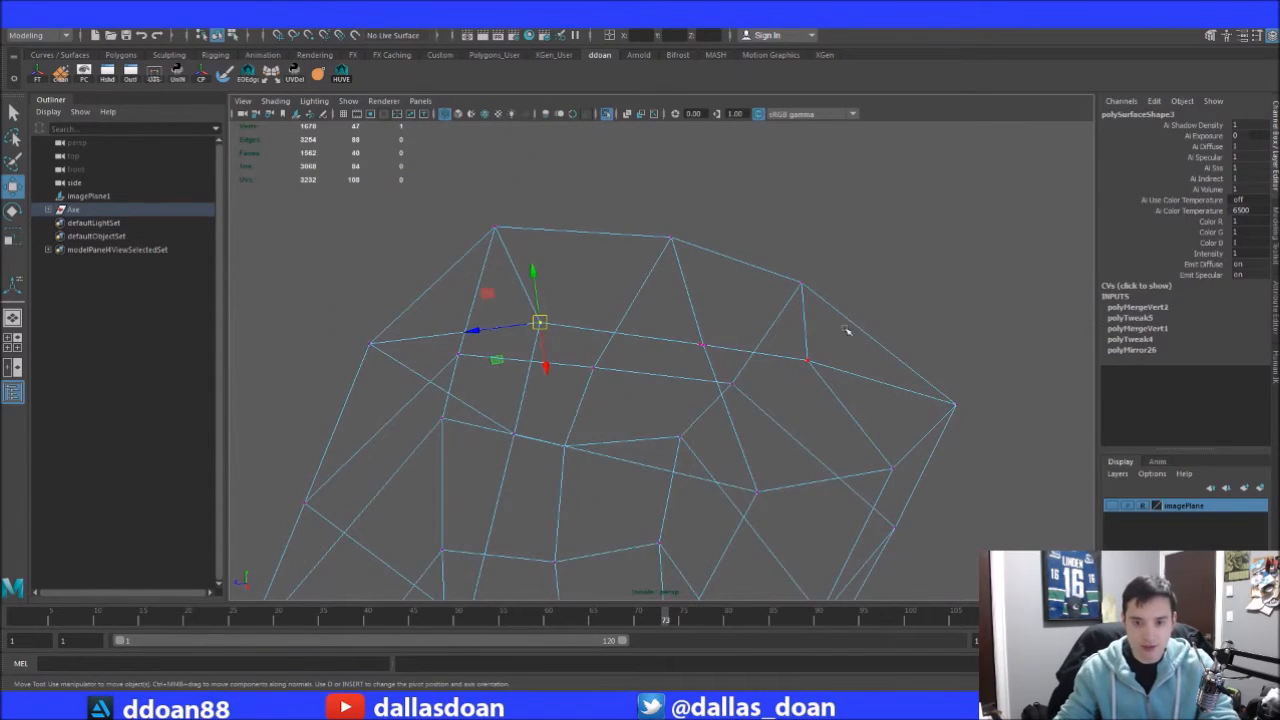
# Merge the remaining clusters of split vertices along the centre line of the isolated handle segment
pyautogui.keyDown('alt'); pyautogui.moveTo(848, 331); pyautogui.dragTo(731, 349); pyautogui.keyUp('alt')
pyautogui.press('F8')
pyautogui.press('f')
pyautogui.keyDown('alt'); pyautogui.moveTo(731, 349); pyautogui.dragTo(862, 375, button='right'); pyautogui.keyUp('alt')
pyautogui.keyDown('alt'); pyautogui.moveTo(862, 375); pyautogui.dragTo(709, 392); pyautogui.keyUp('alt')
pyautogui.press('F8')
pyautogui.keyDown('alt'); pyautogui.moveTo(731, 305); pyautogui.dragTo(771, 398); pyautogui.keyUp('alt')
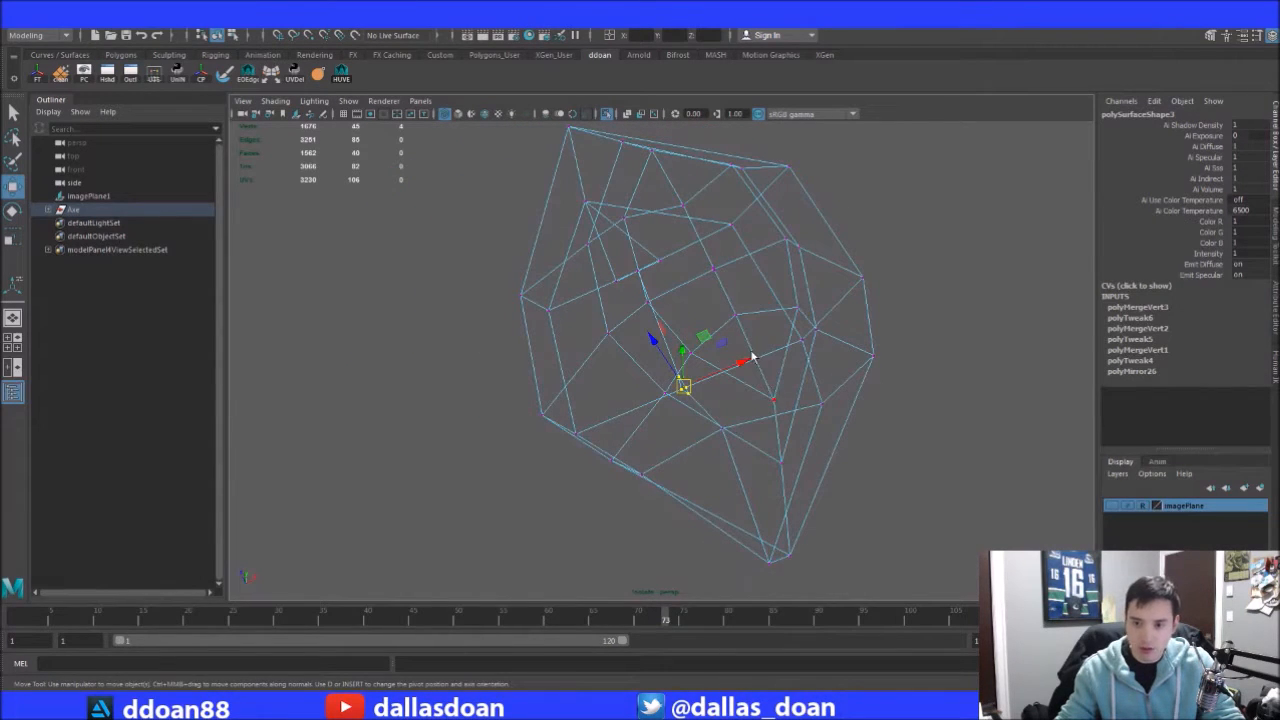
pyautogui.keyDown('alt'); pyautogui.moveTo(748, 313); pyautogui.dragTo(538, 297); pyautogui.keyUp('alt')
pyautogui.keyDown('alt'); pyautogui.moveTo(609, 347); pyautogui.dragTo(597, 356); pyautogui.keyUp('alt')
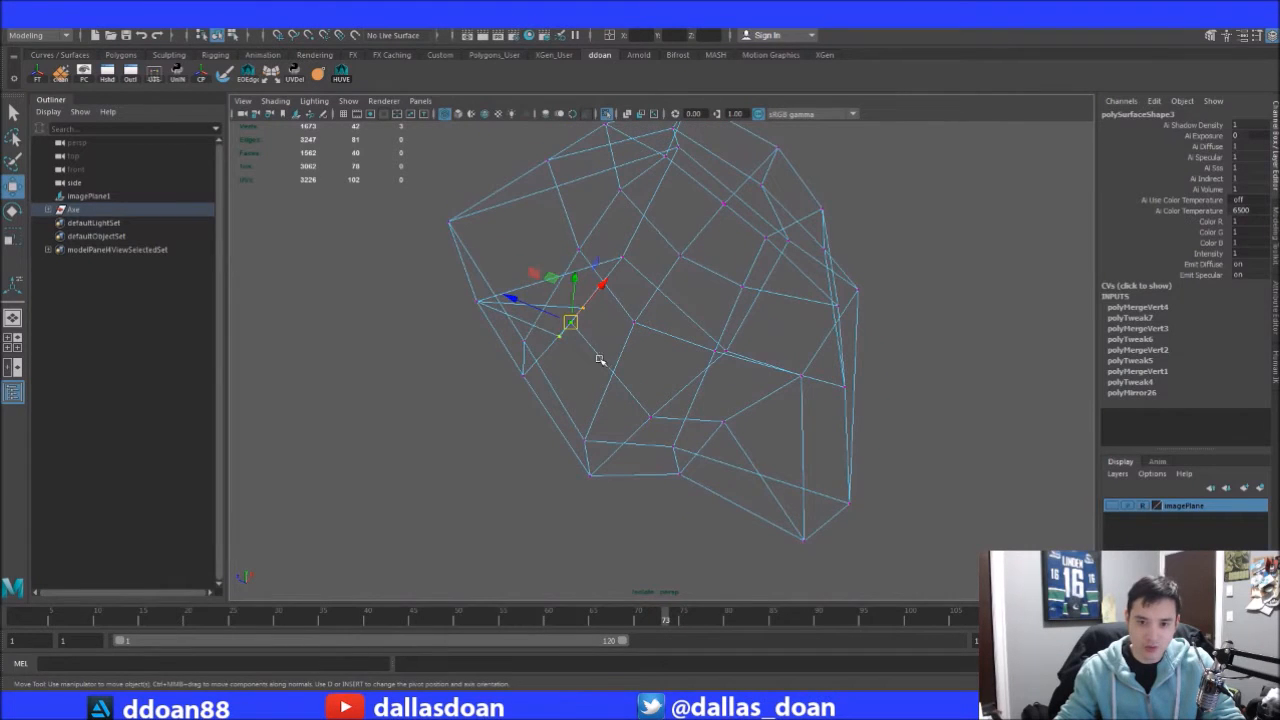
pyautogui.keyDown('alt'); pyautogui.moveTo(590, 241); pyautogui.dragTo(649, 337); pyautogui.keyUp('alt')
# Return to object mode, bring back the rest of the axe and restore shaded display around the repaired segment
pyautogui.press('F8')
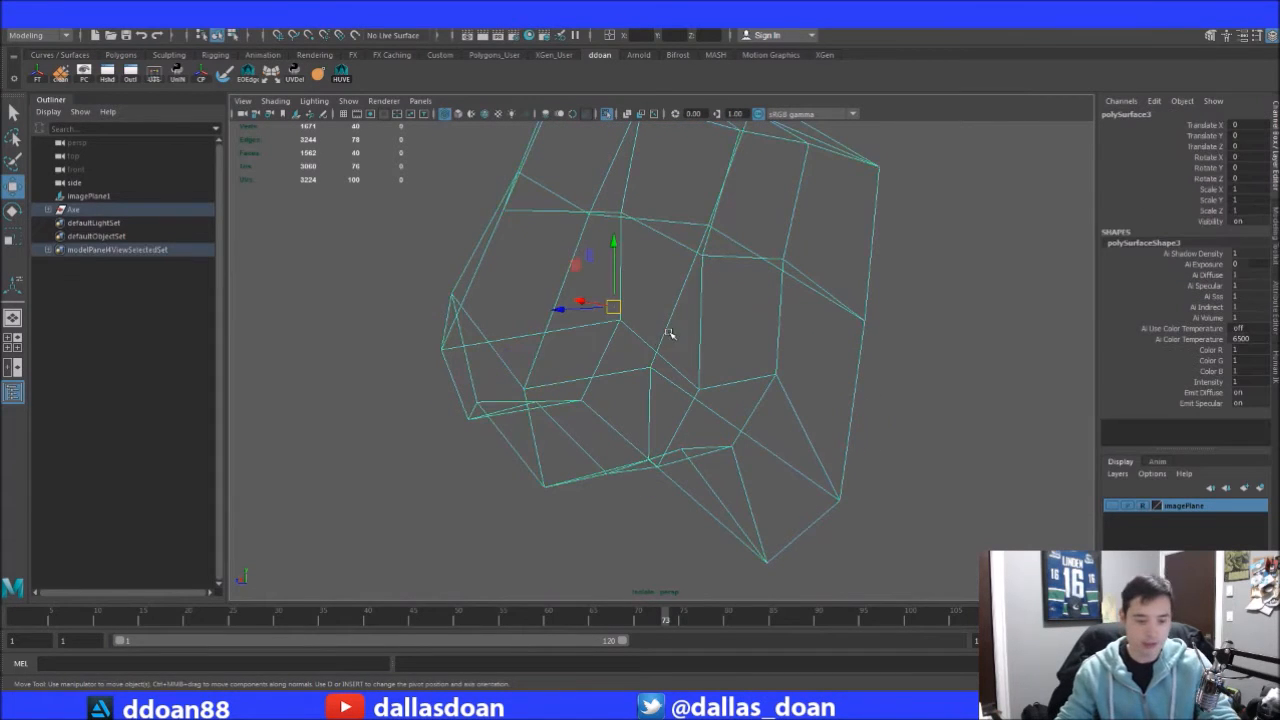
pyautogui.hotkey('ctrl', '1')
pyautogui.press('5')
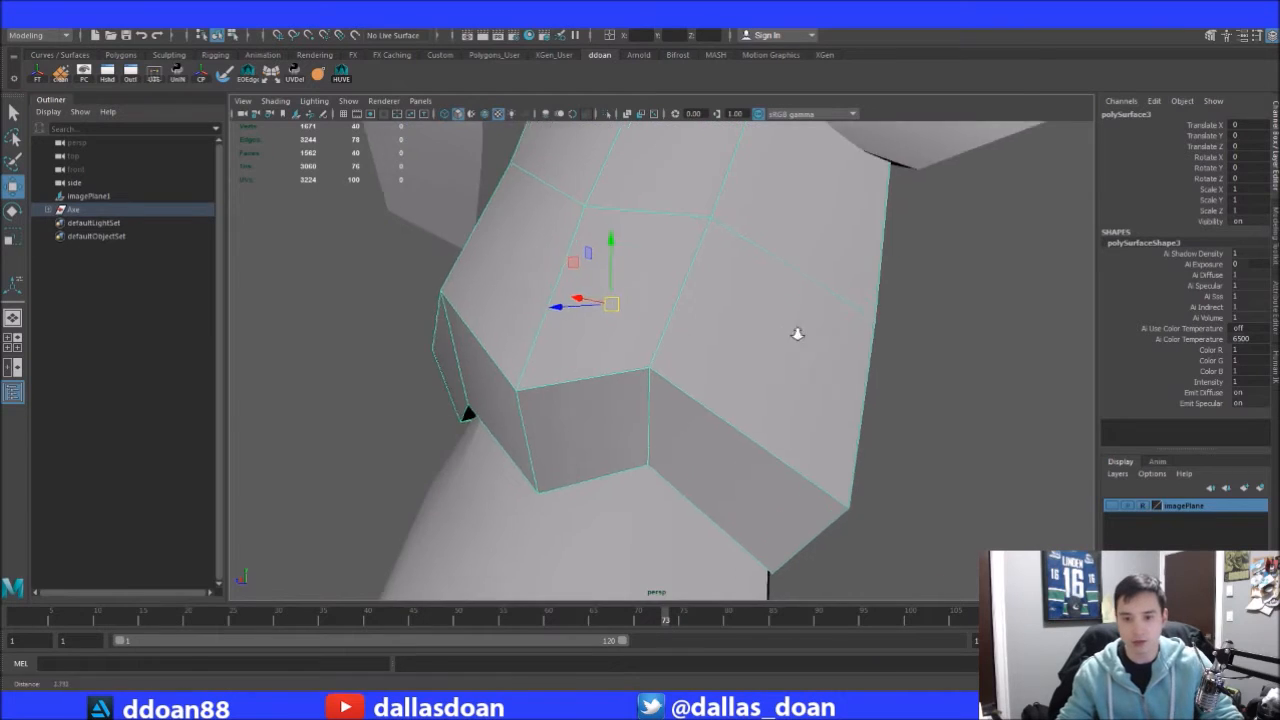
pyautogui.keyDown('alt'); pyautogui.moveTo(797, 334); pyautogui.dragTo(674, 374, button='right'); pyautogui.keyUp('alt')
pyautogui.click(763, 352)
pyautogui.keyDown('alt'); pyautogui.moveTo(674, 374); pyautogui.dragTo(735, 325); pyautogui.keyUp('alt')
pyautogui.click(694, 353)
pyautogui.hotkey('ctrl', '1')
pyautogui.hotkey('ctrl', '1')
pyautogui.keyDown('alt'); pyautogui.moveTo(772, 353); pyautogui.dragTo(794, 237, button='middle'); pyautogui.keyUp('alt')
pyautogui.keyDown('alt'); pyautogui.moveTo(828, 380); pyautogui.dragTo(768, 356); pyautogui.keyUp('alt')
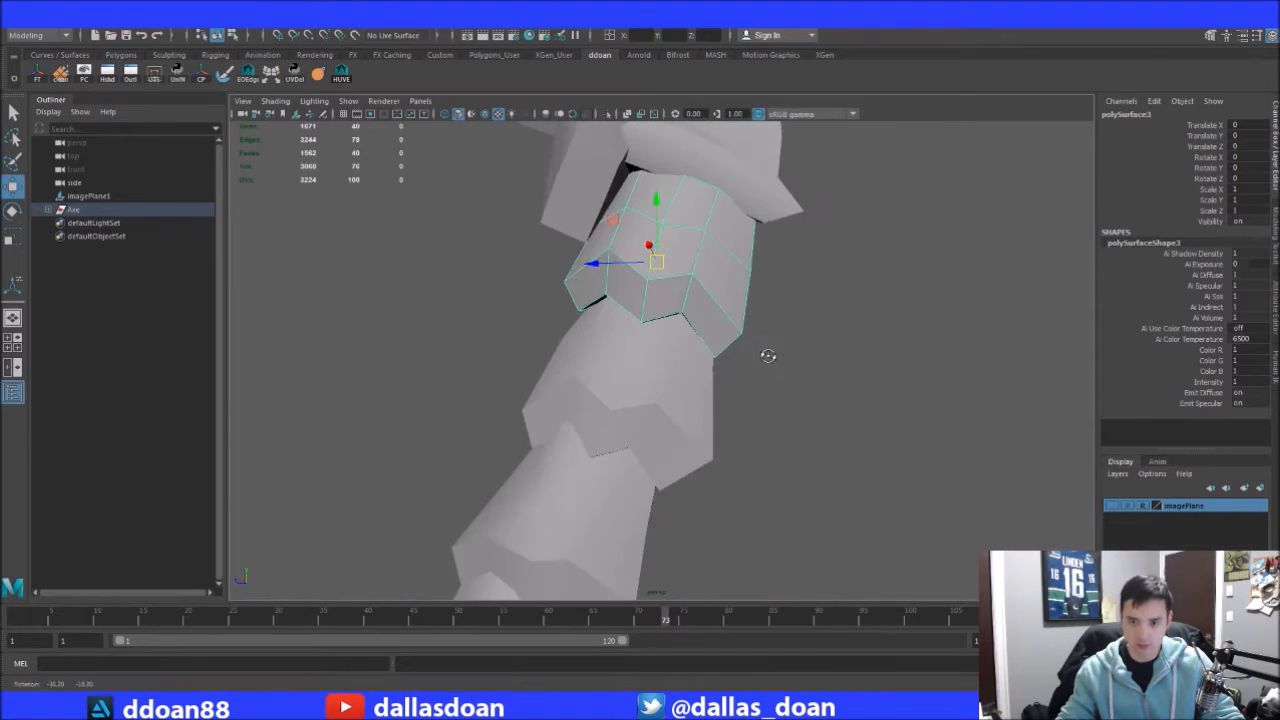
# Select the handle segment directly below the repaired one and isolate it
pyautogui.click(692, 384)
pyautogui.keyDown('alt'); pyautogui.moveTo(800, 391); pyautogui.dragTo(860, 326, button='middle'); pyautogui.keyUp('alt')
pyautogui.keyDown('alt'); pyautogui.moveTo(860, 326); pyautogui.dragTo(951, 325); pyautogui.keyUp('alt')
pyautogui.hotkey('ctrl', '1')
# Merge the two split vertices at the outer tip of the gap on this segment's upper cap
pyautogui.press('F9')
pyautogui.click(829, 334)
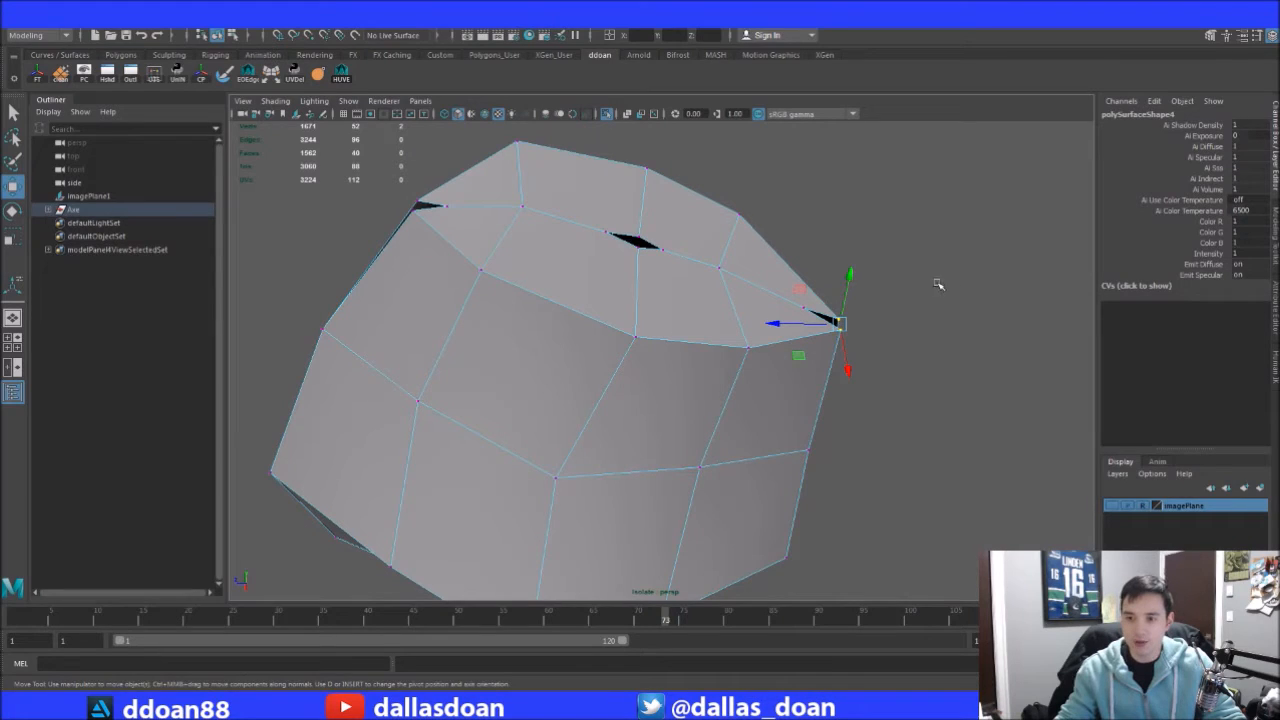
pyautogui.keyDown('alt'); pyautogui.moveTo(894, 320); pyautogui.dragTo(928, 296); pyautogui.keyUp('alt')
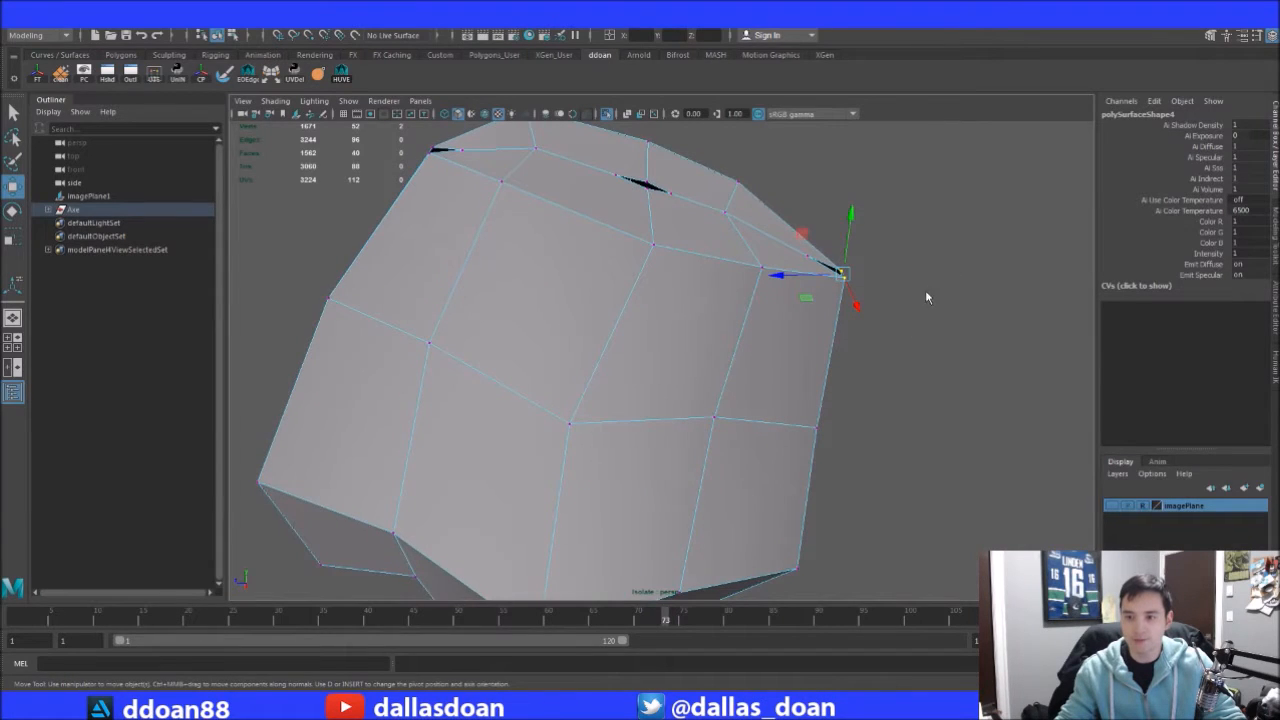
pyautogui.press('g')
pyautogui.keyDown('alt'); pyautogui.moveTo(925, 219); pyautogui.dragTo(860, 266); pyautogui.keyUp('alt')
# Merge the stray centre-line vertex near that tip with the already joined corner vertex
pyautogui.click(804, 381)
pyautogui.keyDown('alt'); pyautogui.moveTo(808, 383); pyautogui.dragTo(802, 338); pyautogui.keyUp('alt')
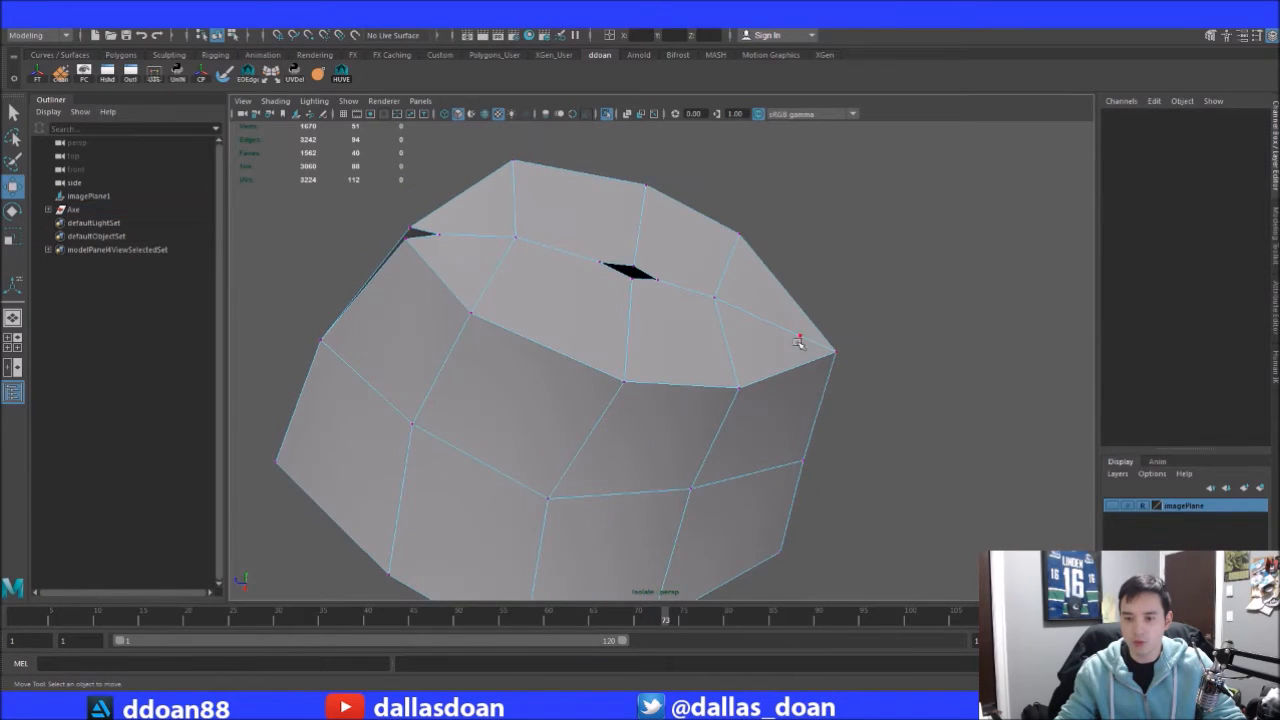
pyautogui.click(806, 340)
pyautogui.moveTo(878, 369); pyautogui.dragTo(797, 332)
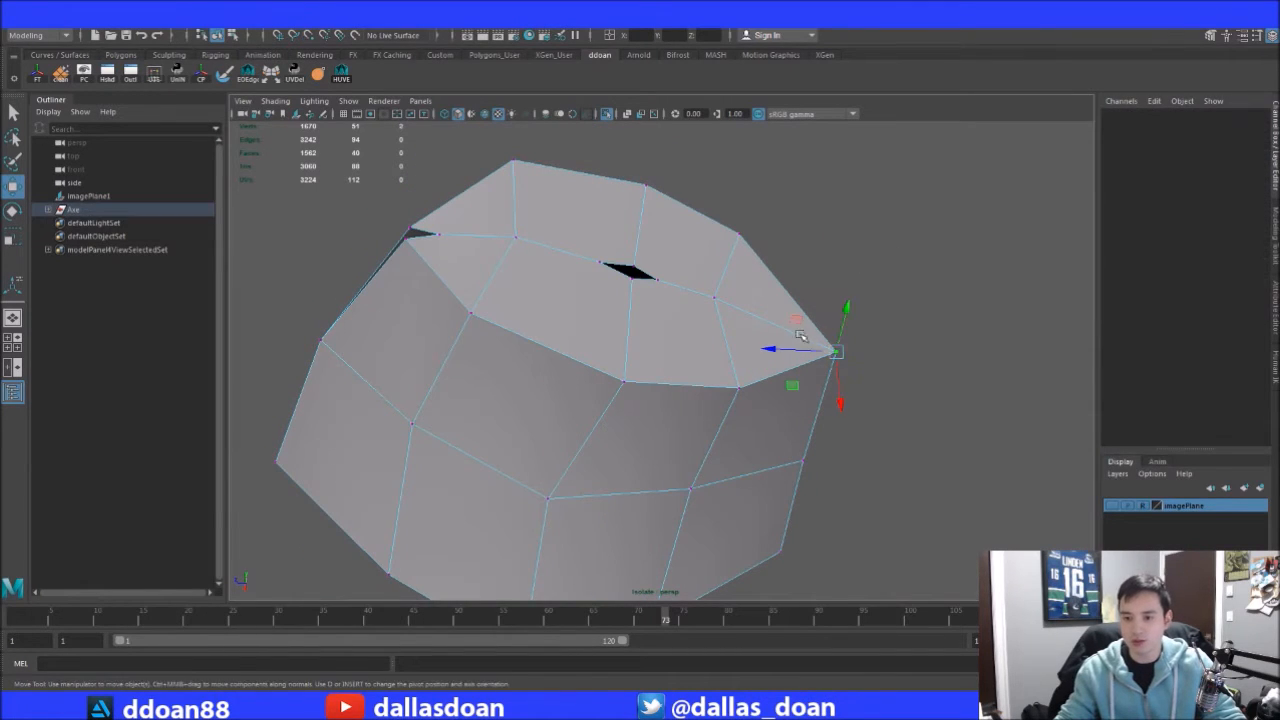
pyautogui.press('g')
# Merge the four vertices around the diamond-shaped gap at the centre of the segment's upper cap
pyautogui.keyDown('alt'); pyautogui.moveTo(851, 288); pyautogui.dragTo(782, 290); pyautogui.keyUp('alt')
pyautogui.keyDown('alt'); pyautogui.moveTo(759, 340); pyautogui.dragTo(814, 271); pyautogui.keyUp('alt')
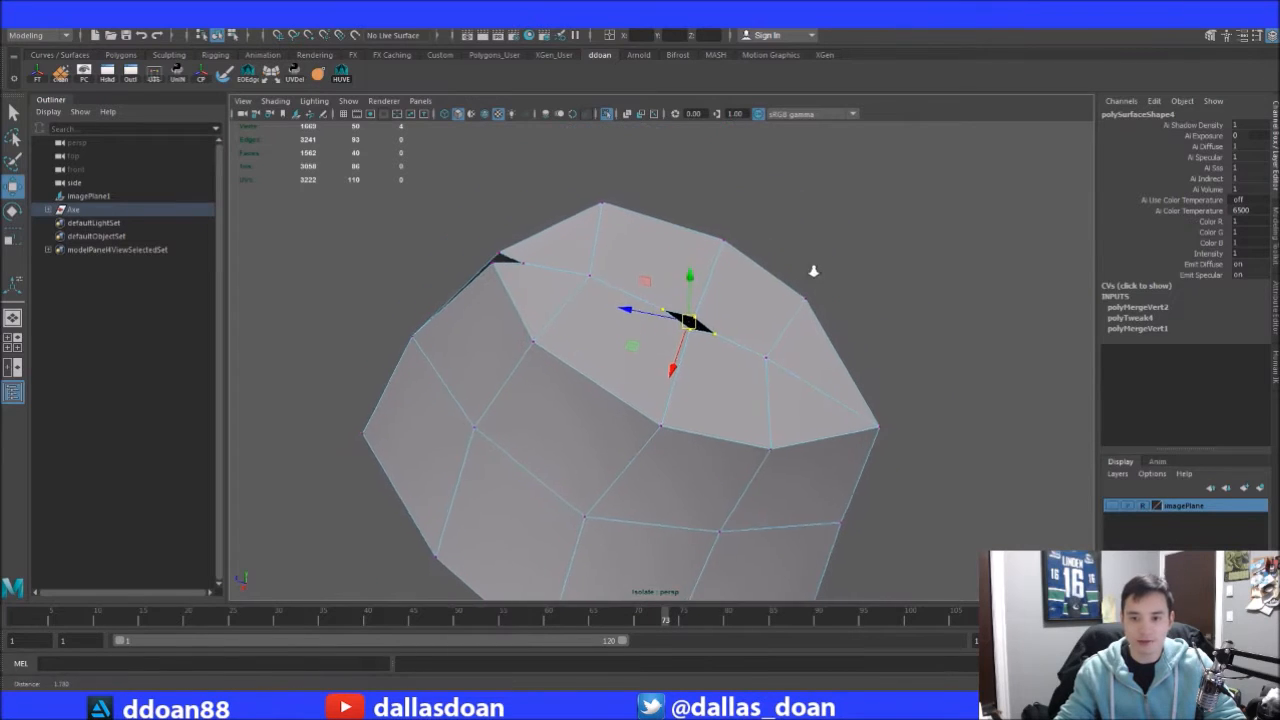
pyautogui.scroll(4, 790, 281)
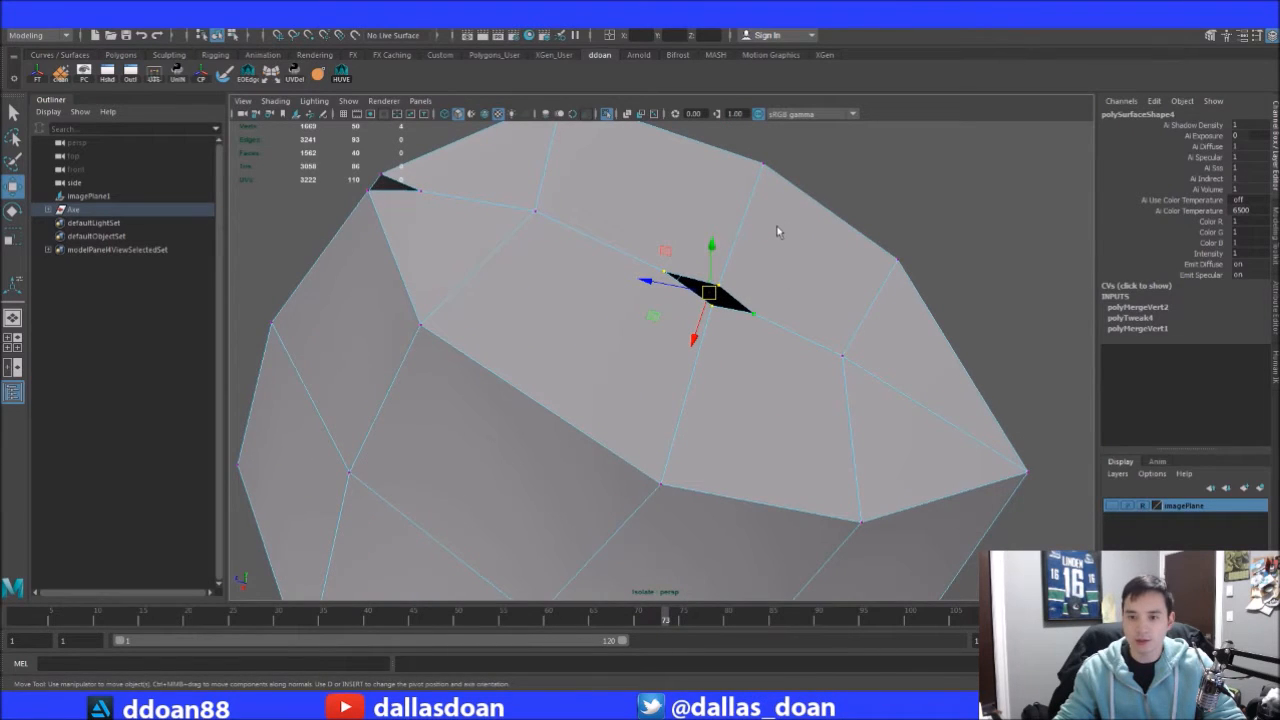
pyautogui.hotkey('ctrl', 'm')
# Merge the split vertices at the cap's opposite tip, join the neighbouring stray centre-line vertex to that corner, and return to object mode
pyautogui.keyDown('alt'); pyautogui.moveTo(763, 211); pyautogui.dragTo(735, 222); pyautogui.keyUp('alt')
pyautogui.keyDown('alt'); pyautogui.moveTo(565, 283); pyautogui.dragTo(392, 236); pyautogui.keyUp('alt')
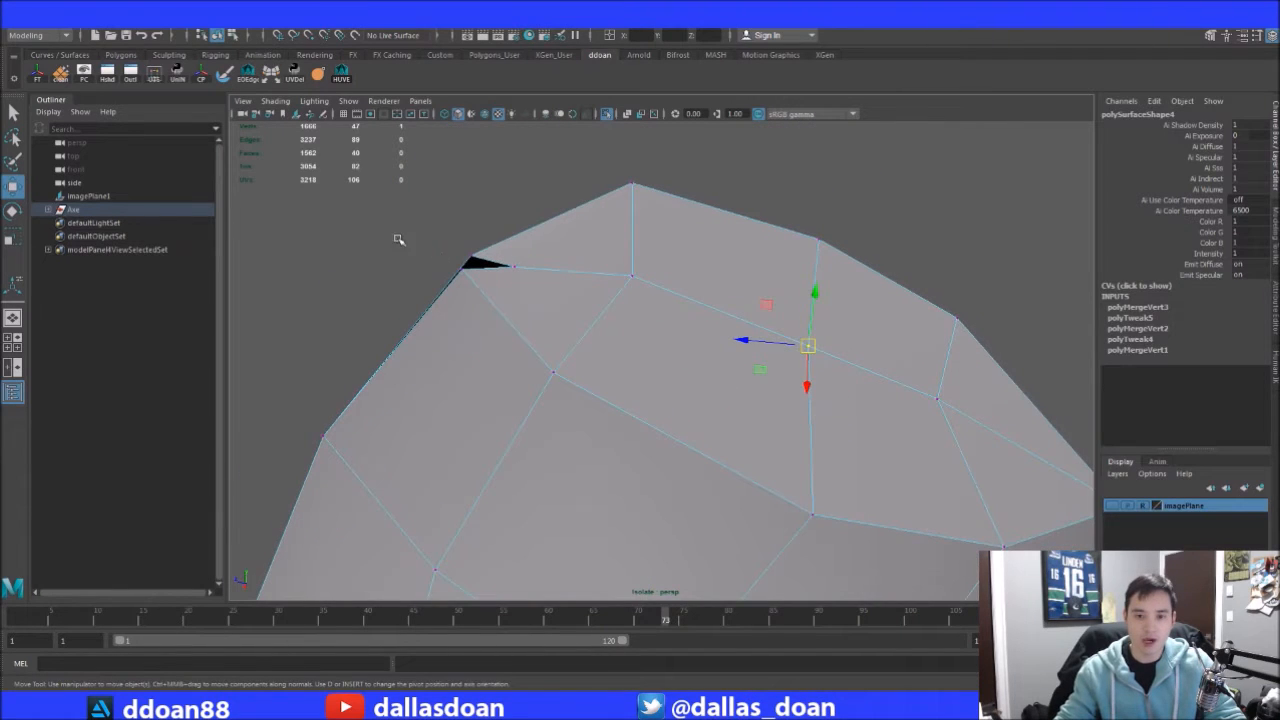
pyautogui.moveTo(466, 291); pyautogui.dragTo(516, 271, button='middle')
pyautogui.hotkey('ctrl', 'm')
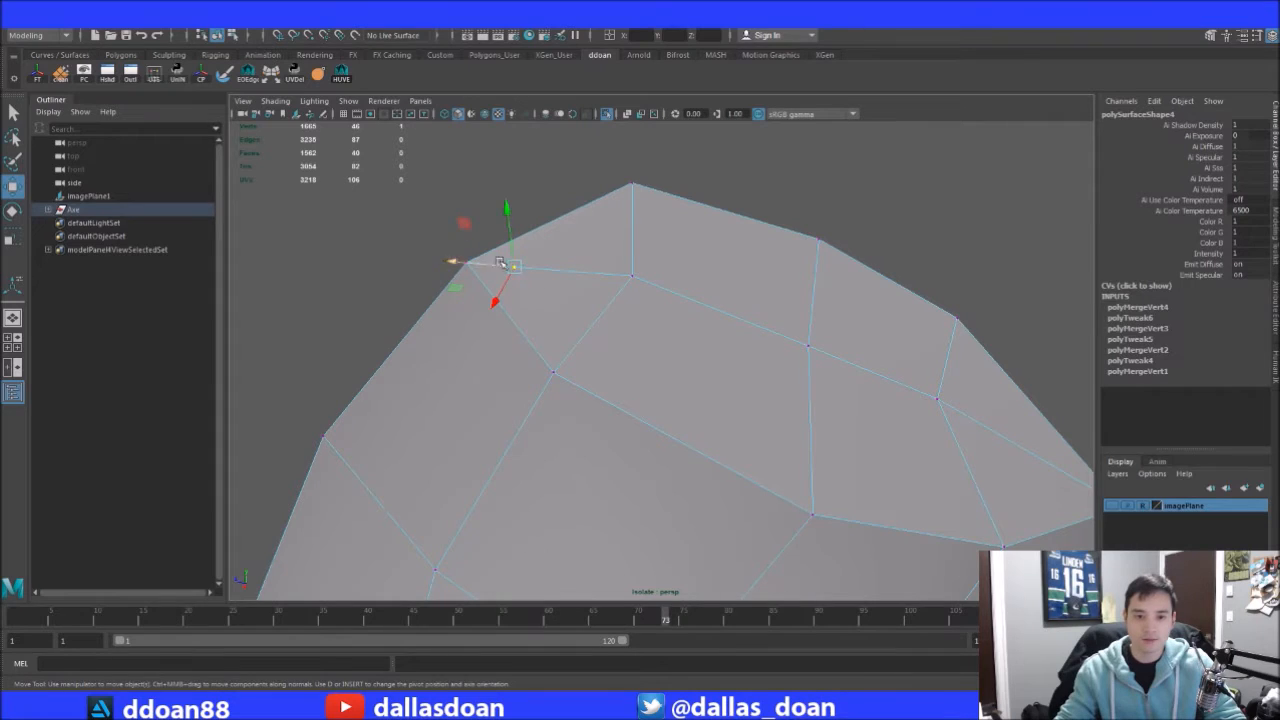
pyautogui.moveTo(512, 270); pyautogui.dragTo(538, 264)
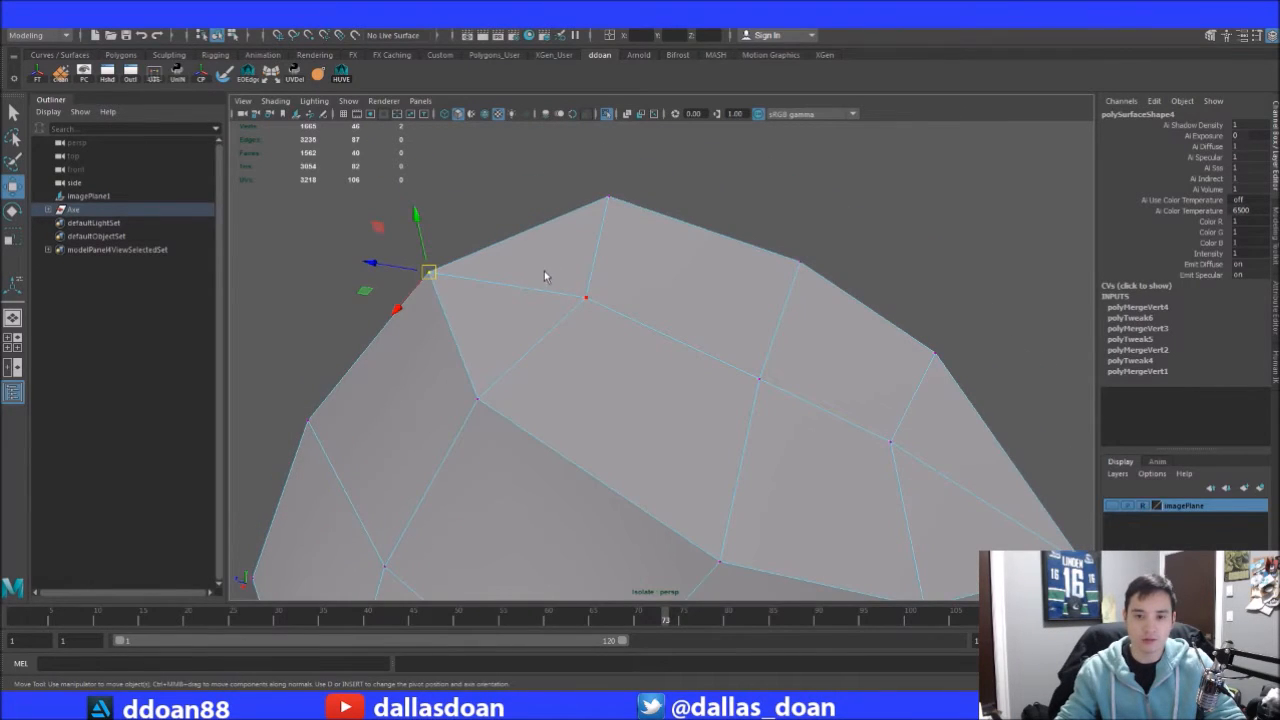
pyautogui.hotkey('ctrl', 'm')
pyautogui.keyDown('alt'); pyautogui.moveTo(526, 220); pyautogui.dragTo(707, 247); pyautogui.keyUp('alt')
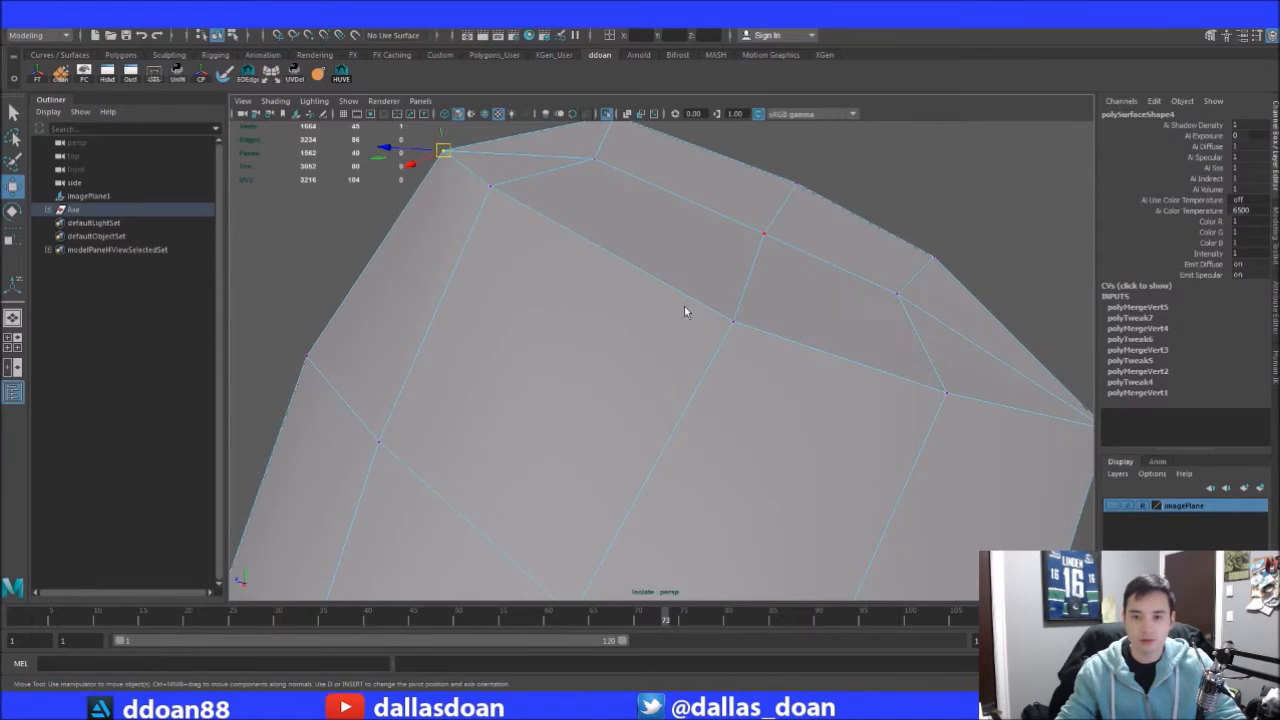
pyautogui.press('F8')
pyautogui.scroll(-5, 763, 309)
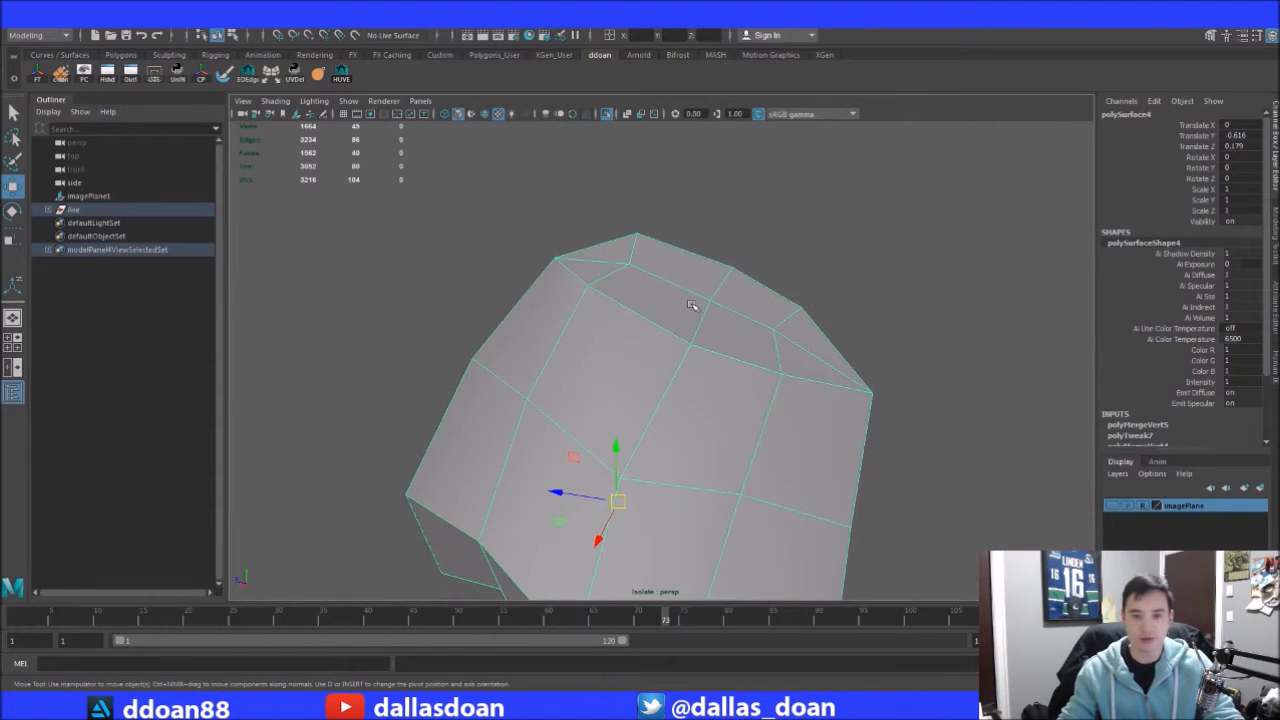
# Merge the four vertices around the small gap in the middle of the segment's underside
pyautogui.keyDown('alt'); pyautogui.moveTo(837, 326); pyautogui.dragTo(665, 346); pyautogui.keyUp('alt')
pyautogui.press('w')
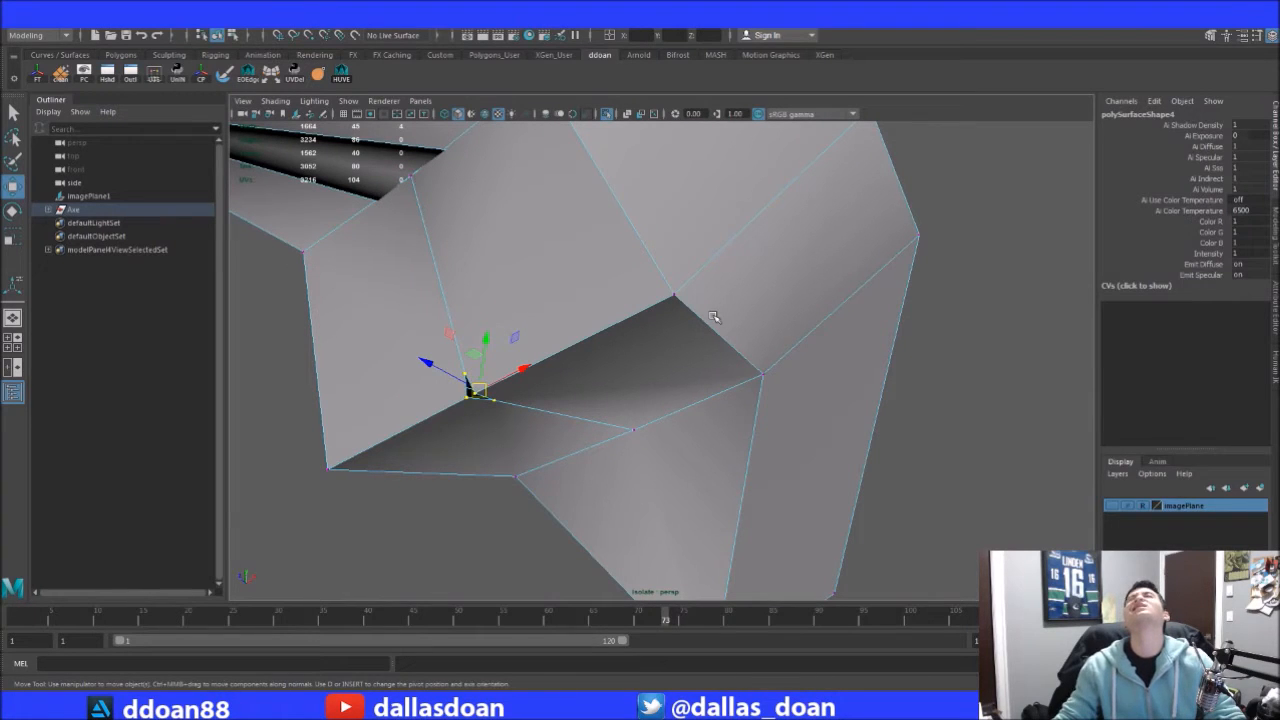
pyautogui.keyDown('alt'); pyautogui.moveTo(310, 252); pyautogui.dragTo(755, 297); pyautogui.keyUp('alt')
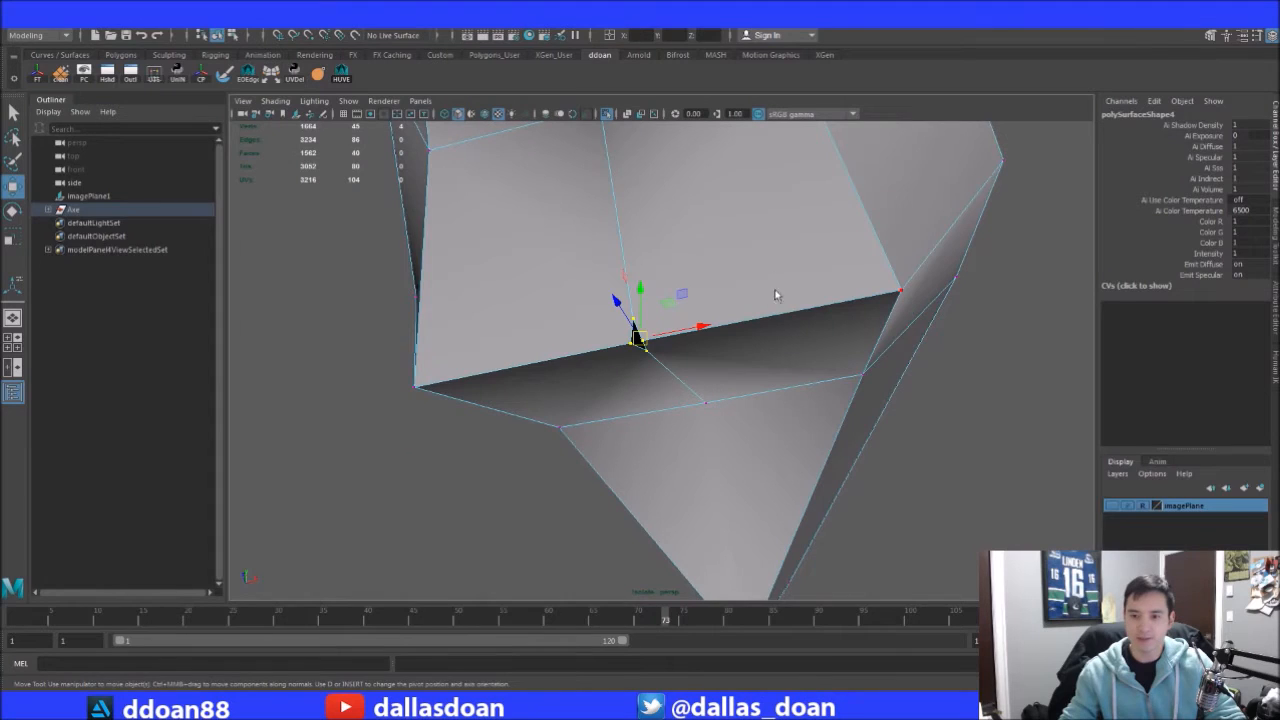
pyautogui.moveTo(729, 249)
pyautogui.keyDown('alt'); pyautogui.mouseDown()
pyautogui.moveTo(757, 280)
pyautogui.moveTo(537, 286)
pyautogui.moveTo(826, 280)
pyautogui.moveTo(628, 215)
pyautogui.moveTo(674, 240)
pyautogui.mouseUp(); pyautogui.keyUp('alt')
# In wireframe display, merge each of the two groups of three split vertices on opposite sides of the segment's underside
pyautogui.press('4')
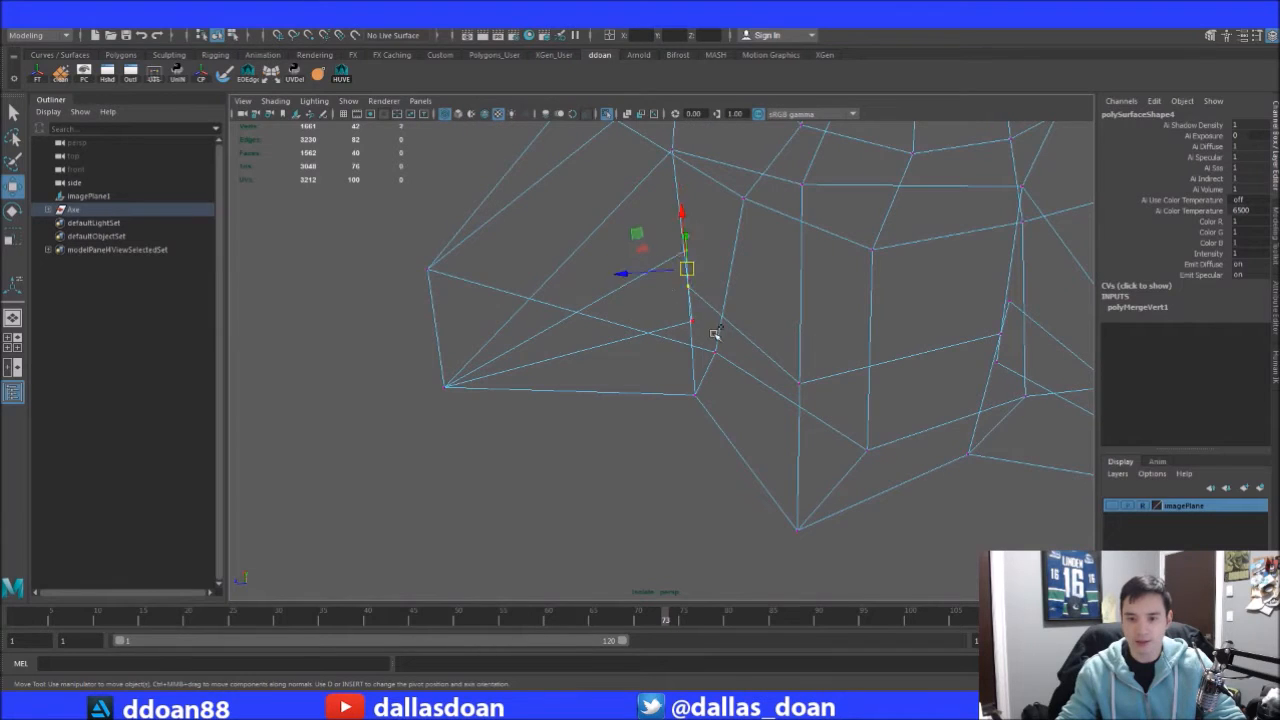
pyautogui.press('g')
pyautogui.keyDown('alt'); pyautogui.moveTo(814, 328); pyautogui.dragTo(651, 323, button='right'); pyautogui.keyUp('alt')
pyautogui.keyDown('alt'); pyautogui.moveTo(651, 323); pyautogui.dragTo(782, 287); pyautogui.keyUp('alt')
pyautogui.click(777, 270)
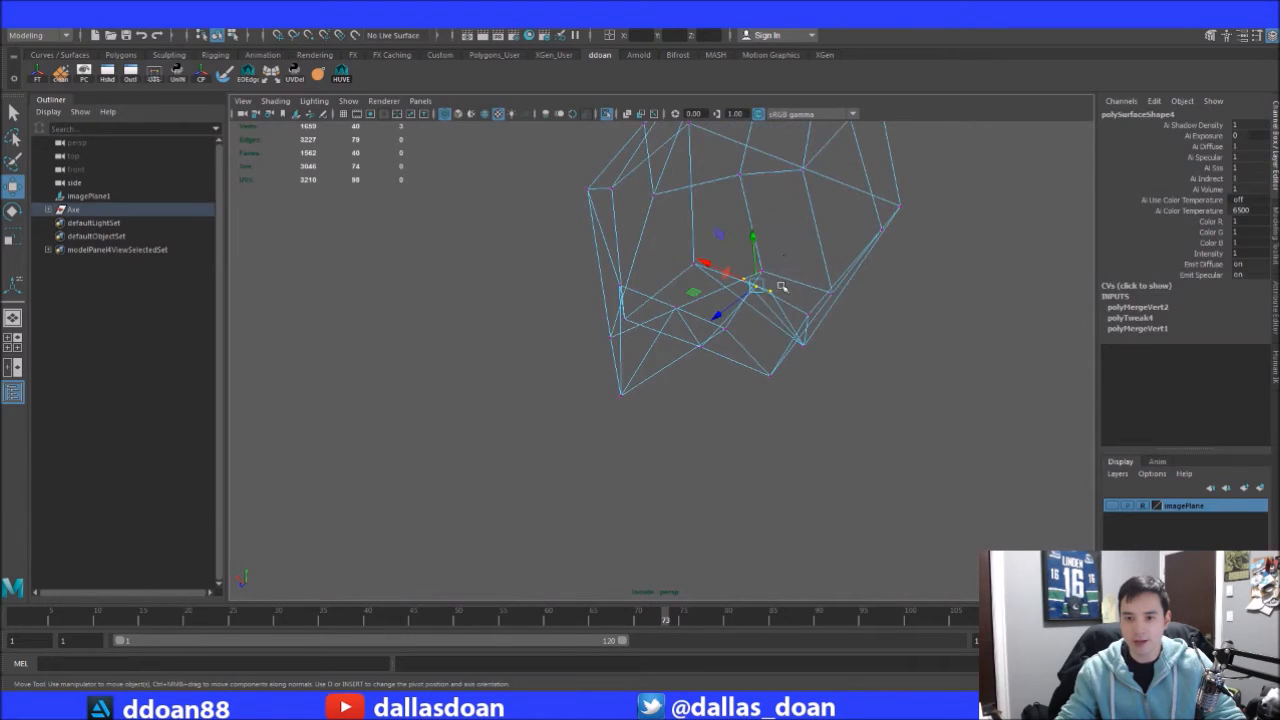
pyautogui.hotkey('ctrl', 'm')
# Return to object mode, bring back the rest of the axe and restore shaded display
pyautogui.keyDown('alt'); pyautogui.moveTo(780, 211); pyautogui.dragTo(880, 282); pyautogui.keyUp('alt')
pyautogui.press('F8')
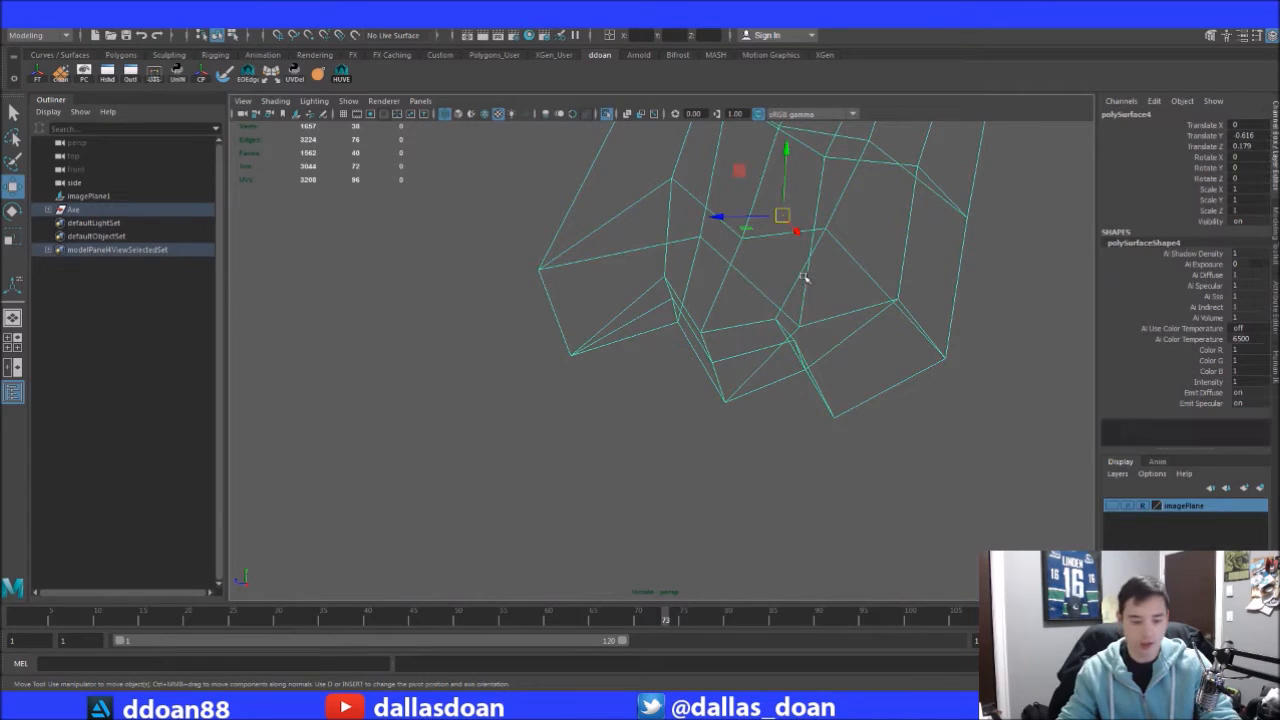
pyautogui.hotkey('ctrl', '1')
pyautogui.press('5')
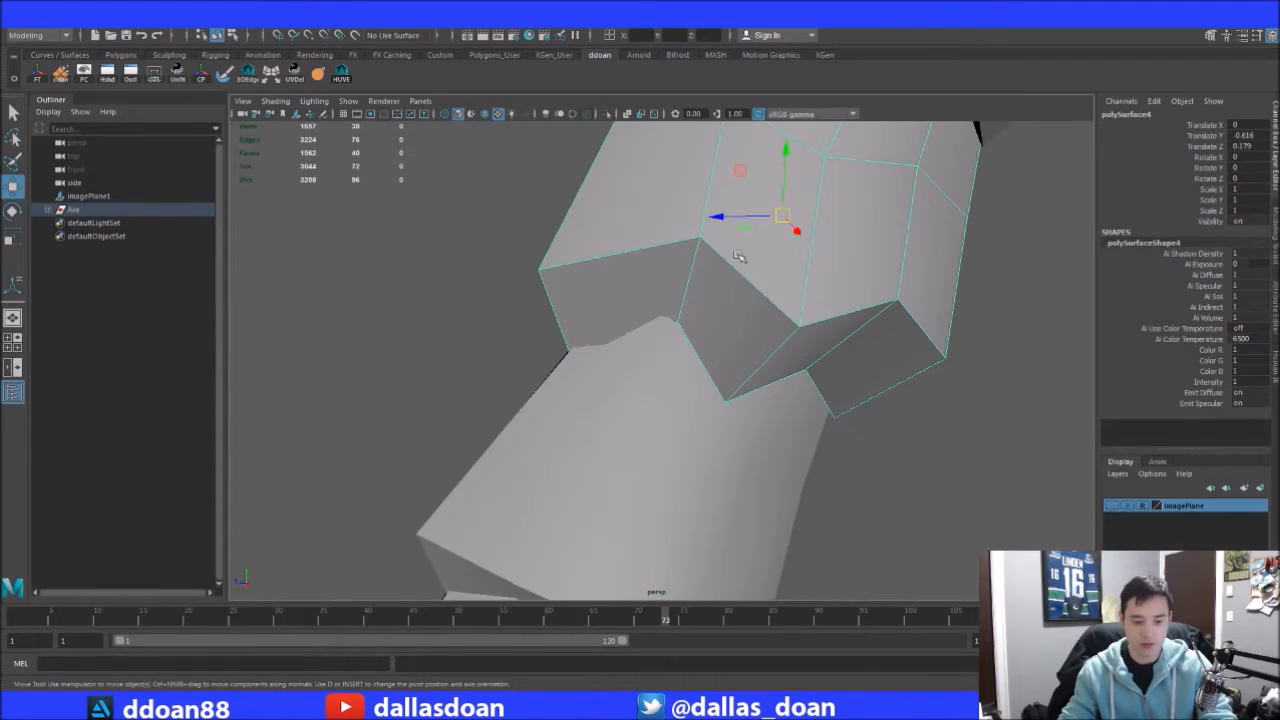
# Select the next handle segment below the repaired one and isolate it
pyautogui.moveTo(737, 251)
pyautogui.keyDown('alt'); pyautogui.mouseDown()
pyautogui.moveTo(823, 266)
pyautogui.moveTo(700, 284)
pyautogui.moveTo(674, 200)
pyautogui.moveTo(770, 320)
pyautogui.moveTo(825, 312)
pyautogui.moveTo(765, 345)
pyautogui.moveTo(763, 300)
pyautogui.moveTo(594, 380)
pyautogui.moveTo(610, 408)
pyautogui.moveTo(723, 346)
pyautogui.moveTo(651, 383)
pyautogui.moveTo(731, 289)
pyautogui.mouseUp(); pyautogui.keyUp('alt')
pyautogui.click(777, 326)
pyautogui.click(651, 383)
pyautogui.keyDown('alt'); pyautogui.moveTo(731, 289); pyautogui.dragTo(805, 339, button='right'); pyautogui.keyUp('alt')
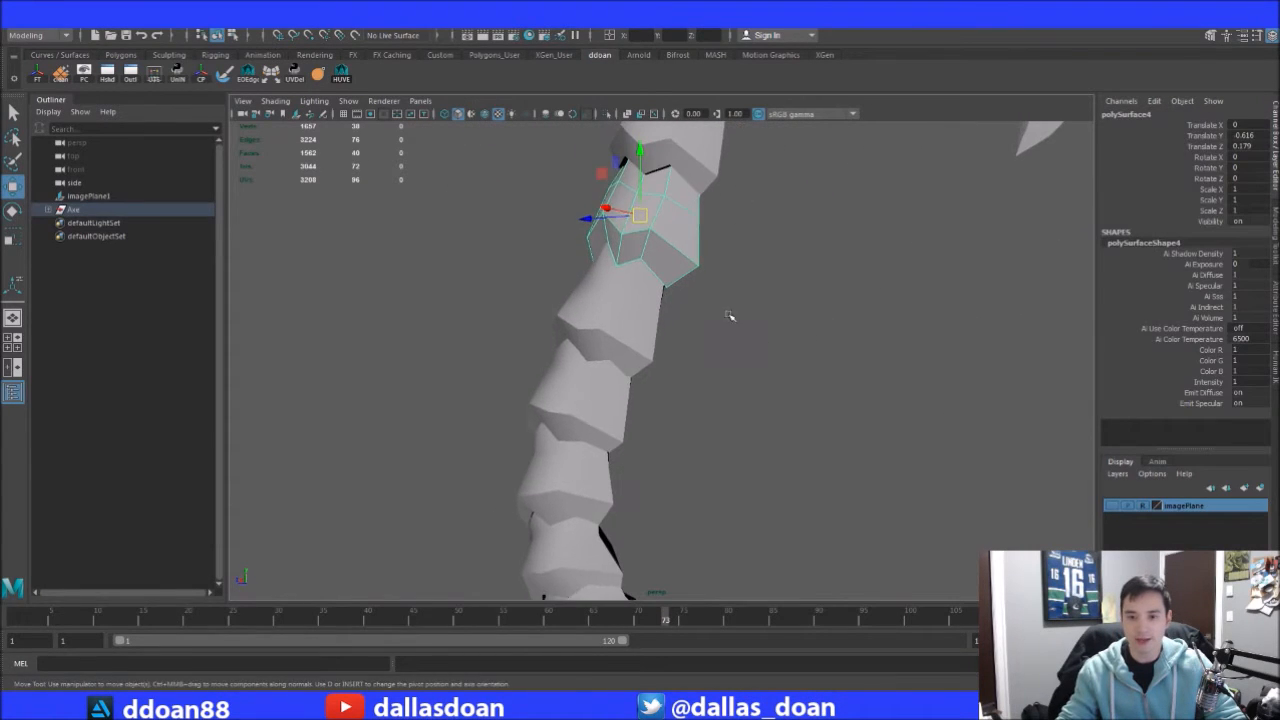
pyautogui.moveTo(730, 316)
pyautogui.keyDown('alt'); pyautogui.mouseDown()
pyautogui.moveTo(797, 371)
pyautogui.moveTo(851, 317)
pyautogui.moveTo(972, 314)
pyautogui.moveTo(791, 360)
pyautogui.moveTo(708, 347)
pyautogui.moveTo(743, 366)
pyautogui.moveTo(697, 381)
pyautogui.moveTo(700, 349)
pyautogui.moveTo(779, 341)
pyautogui.moveTo(831, 357)
pyautogui.moveTo(757, 357)
pyautogui.moveTo(781, 283)
pyautogui.moveTo(750, 320)
pyautogui.moveTo(720, 326)
pyautogui.moveTo(820, 274)
pyautogui.moveTo(703, 378)
pyautogui.moveTo(786, 334)
pyautogui.moveTo(797, 294)
pyautogui.moveTo(695, 325)
pyautogui.moveTo(712, 300)
pyautogui.moveTo(749, 331)
pyautogui.moveTo(677, 300)
pyautogui.moveTo(754, 315)
pyautogui.mouseUp(); pyautogui.keyUp('alt')
pyautogui.click(708, 347)
pyautogui.click(697, 381)
pyautogui.hotkey('ctrl', '1')
pyautogui.scroll(3, 800, 320)
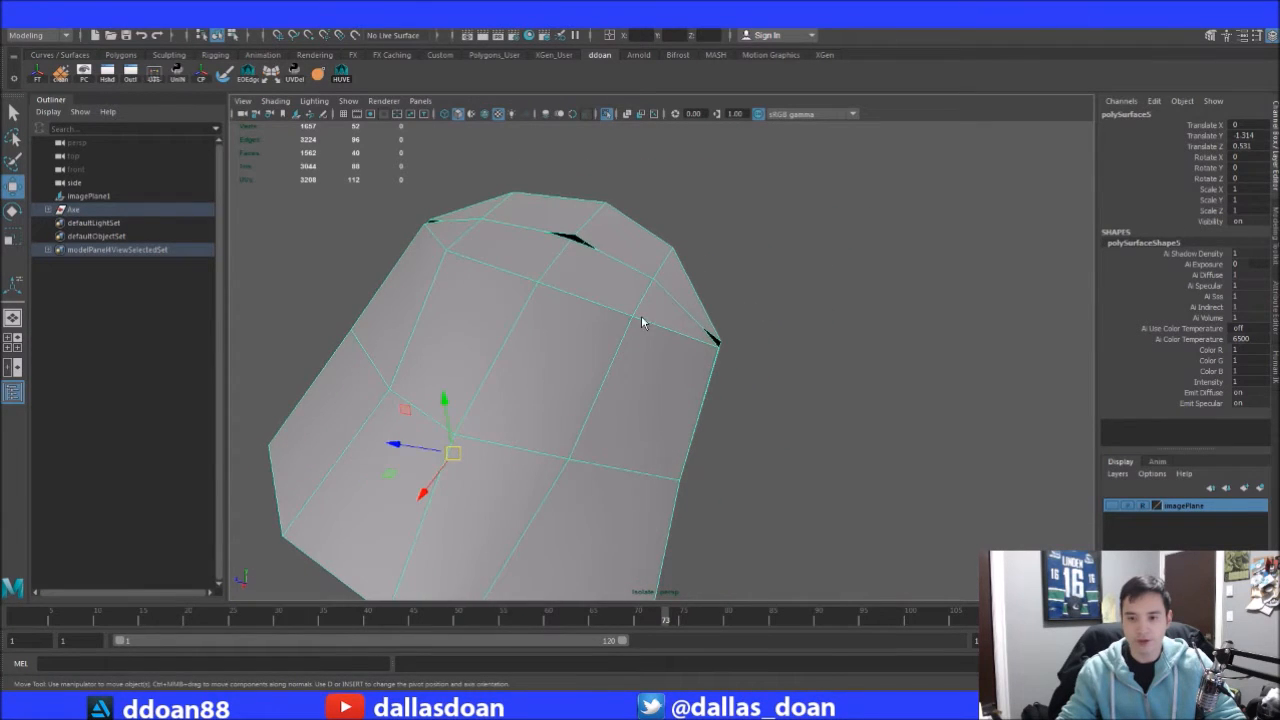
# Merge the two split vertices at the upper cap's outer tip, then merge the stray centre-line vertex beside it into that corner
pyautogui.press('F9')
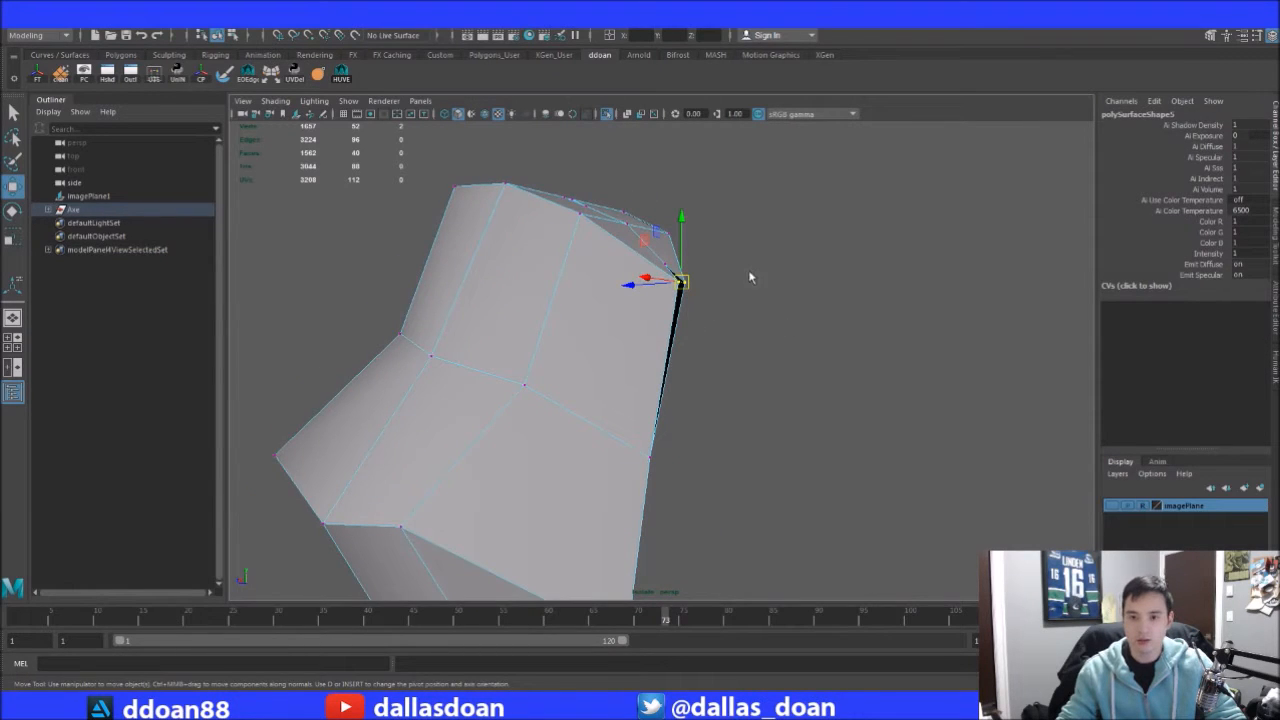
pyautogui.hotkey('ctrl', 'm')
pyautogui.keyDown('alt'); pyautogui.moveTo(751, 249); pyautogui.dragTo(757, 287); pyautogui.keyUp('alt')
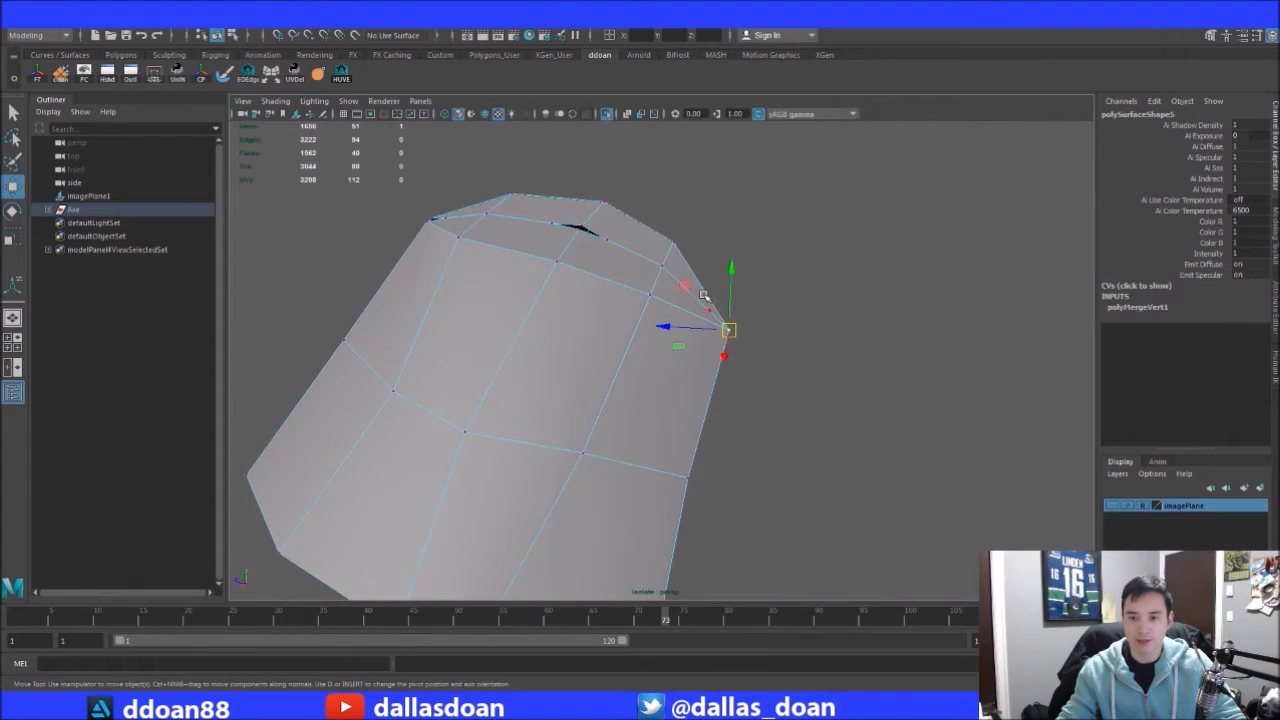
pyautogui.moveTo(709, 312); pyautogui.dragTo(795, 317)
pyautogui.press('g')
# Merge the split vertices at the cap's opposite tip and join the nearby stray centre-line vertex to that corner
pyautogui.keyDown('alt'); pyautogui.moveTo(516, 297); pyautogui.dragTo(474, 292); pyautogui.keyUp('alt')
pyautogui.press('g')
pyautogui.keyDown('alt'); pyautogui.moveTo(530, 298); pyautogui.dragTo(666, 309); pyautogui.keyUp('alt')
pyautogui.keyDown('alt'); pyautogui.moveTo(666, 309); pyautogui.dragTo(788, 311, button='right'); pyautogui.keyUp('alt')
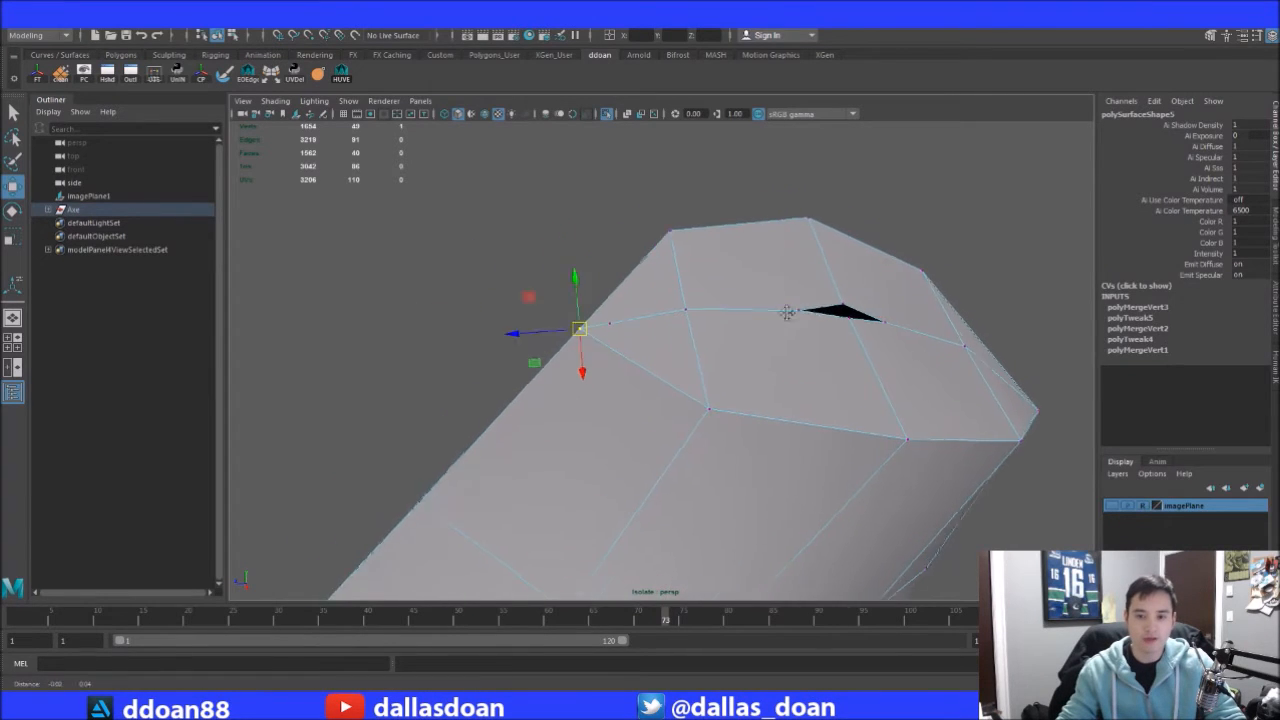
pyautogui.keyDown('alt'); pyautogui.moveTo(788, 311); pyautogui.dragTo(800, 323, button='middle'); pyautogui.keyUp('alt')
pyautogui.keyDown('alt'); pyautogui.moveTo(662, 347); pyautogui.dragTo(571, 340); pyautogui.keyUp('alt')
pyautogui.moveTo(430, 287); pyautogui.dragTo(563, 294)
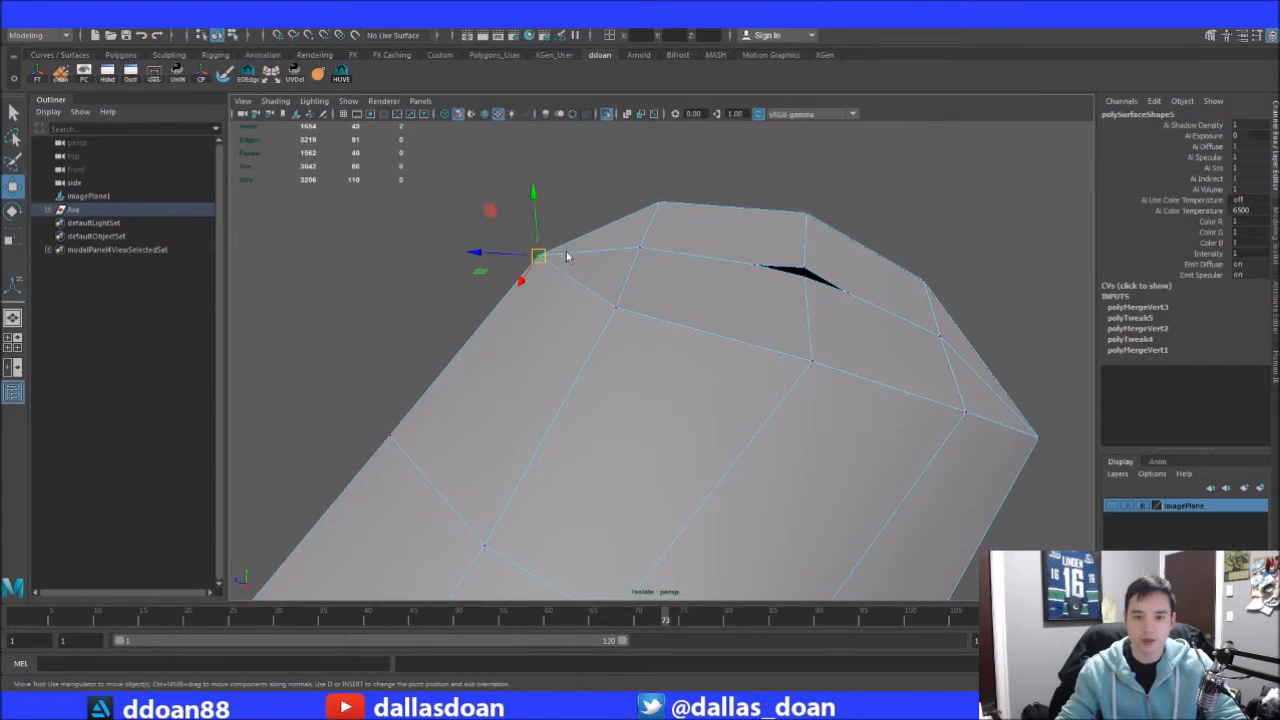
pyautogui.press('g')
# Merge the four vertices enclosing the central gap on this segment's upper cap
pyautogui.keyDown('alt'); pyautogui.moveTo(765, 255); pyautogui.dragTo(674, 263, button='middle'); pyautogui.keyUp('alt')
pyautogui.keyDown('alt'); pyautogui.moveTo(674, 263); pyautogui.dragTo(706, 385); pyautogui.keyUp('alt')
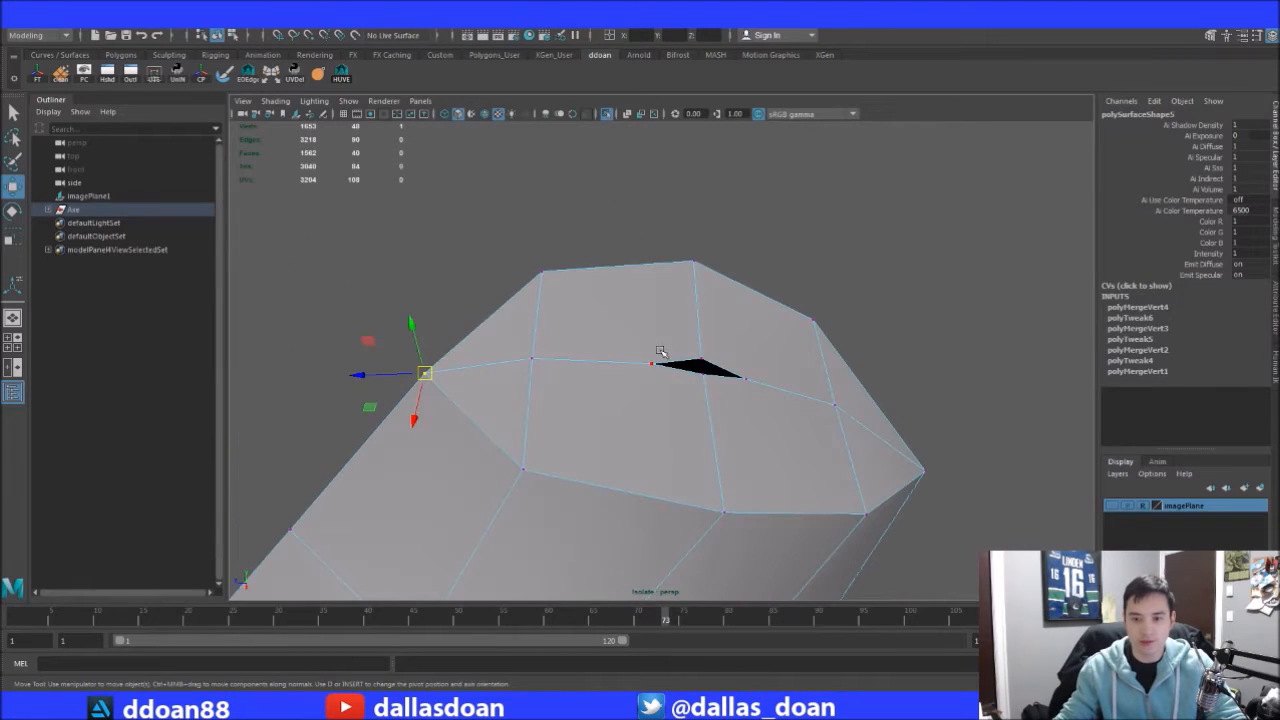
pyautogui.keyDown('alt'); pyautogui.moveTo(795, 405); pyautogui.dragTo(701, 296); pyautogui.keyUp('alt')
pyautogui.press('g')
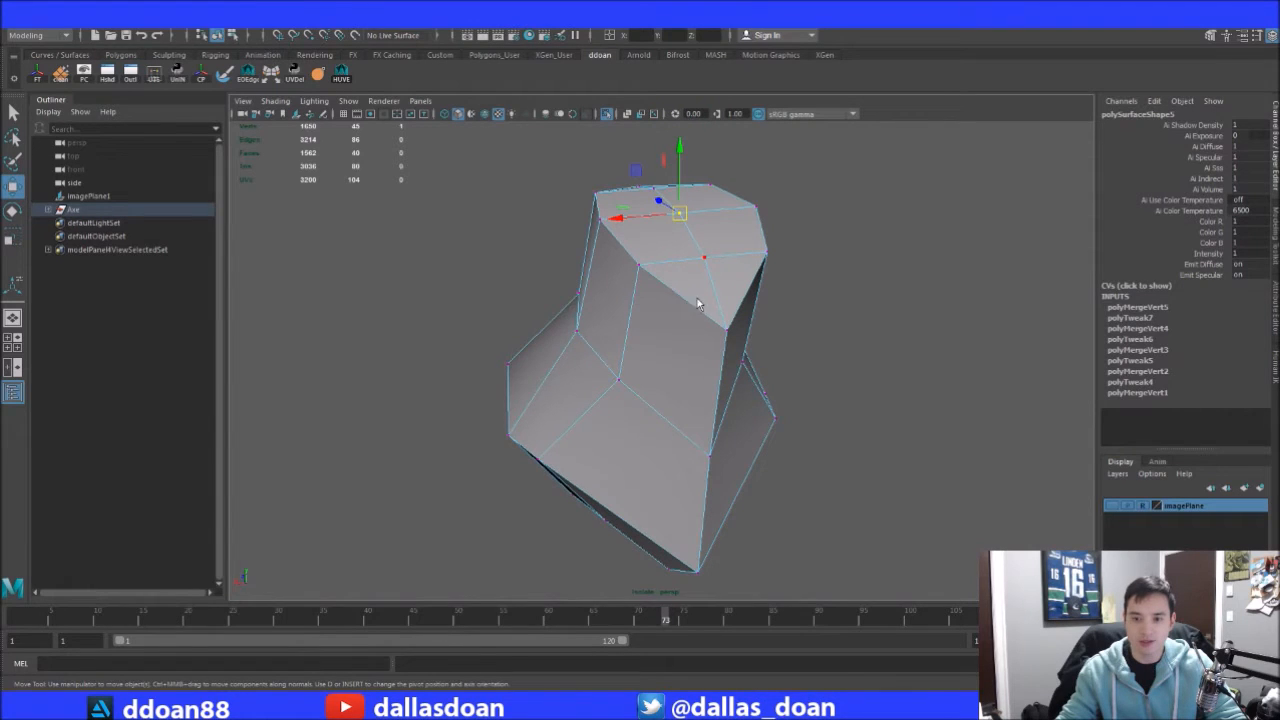
# Merge the four vertices around the small gap on this segment's underside
pyautogui.keyDown('alt'); pyautogui.moveTo(671, 301); pyautogui.dragTo(719, 344); pyautogui.keyUp('alt')
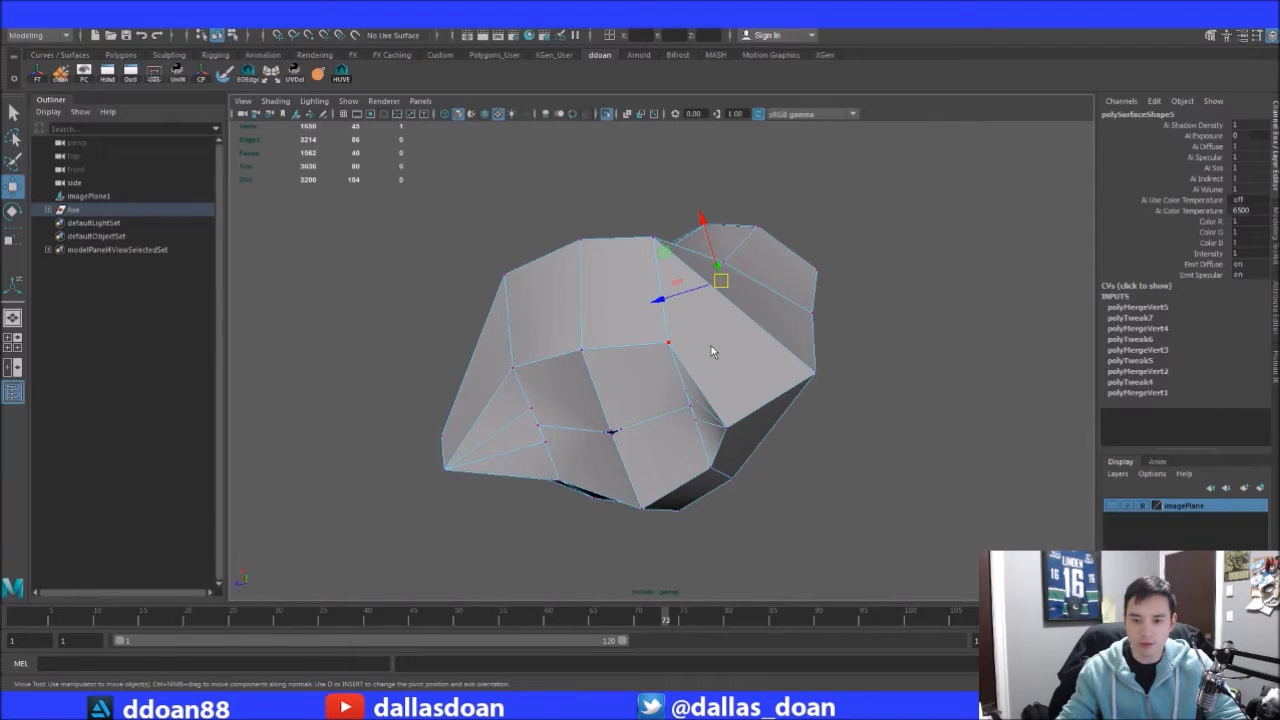
pyautogui.press('F8')
pyautogui.keyDown('alt'); pyautogui.moveTo(677, 411); pyautogui.dragTo(539, 365); pyautogui.keyUp('alt')
pyautogui.press('F8')
pyautogui.moveTo(537, 415); pyautogui.dragTo(540, 417)
pyautogui.keyDown('alt'); pyautogui.moveTo(540, 417); pyautogui.dragTo(650, 355); pyautogui.keyUp('alt')
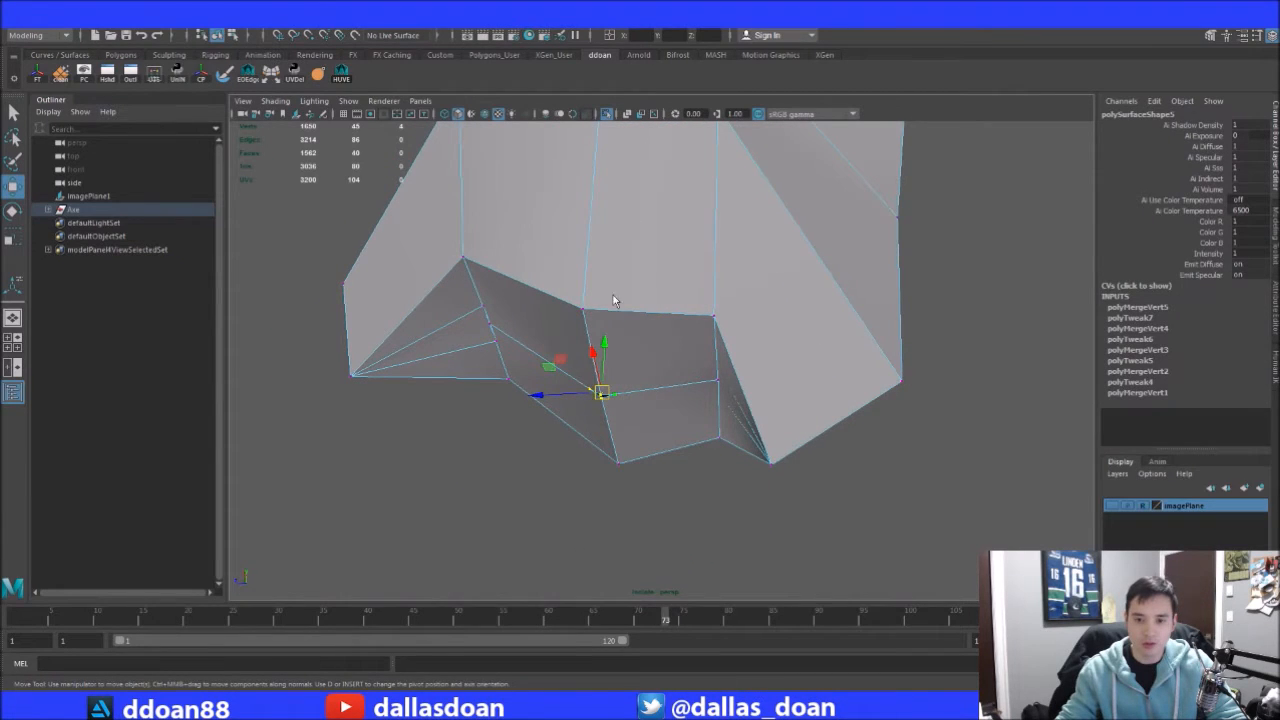
pyautogui.press('g')
# Switch to wireframe and merge the three split vertices on each side of this segment's underside into one
pyautogui.keyDown('alt'); pyautogui.moveTo(660, 371); pyautogui.dragTo(760, 321); pyautogui.keyUp('alt')
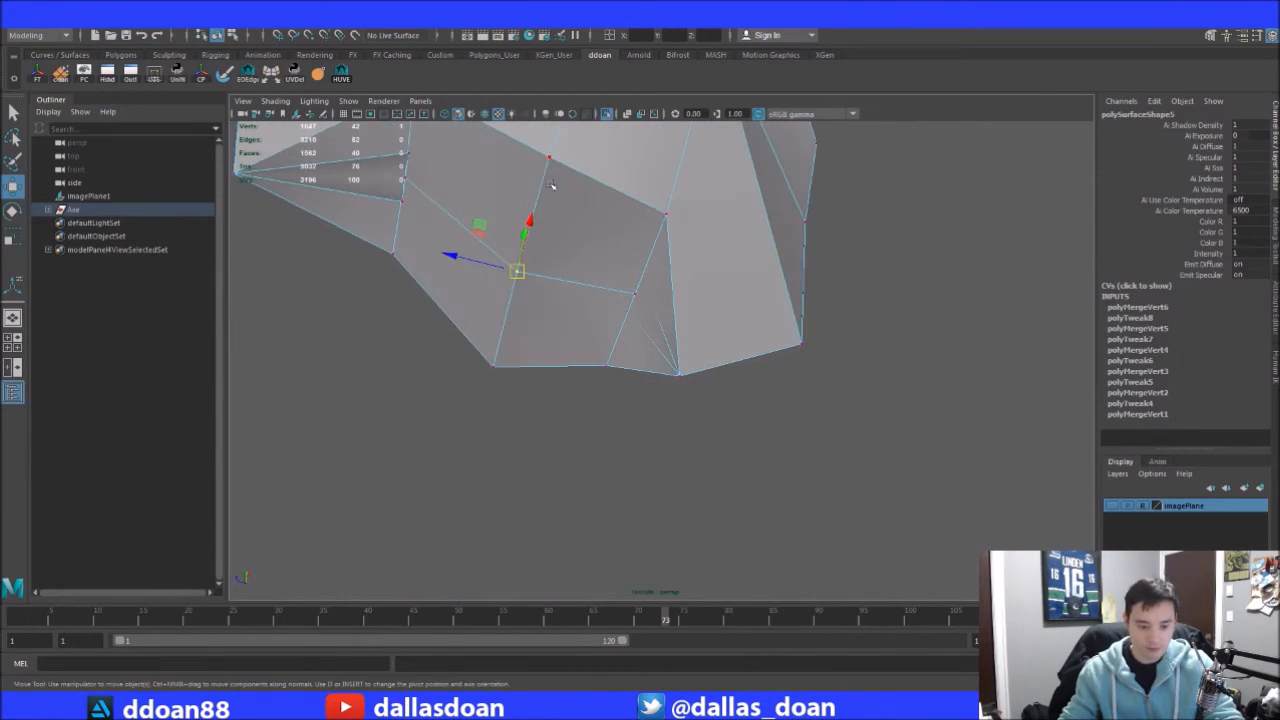
pyautogui.press('4')
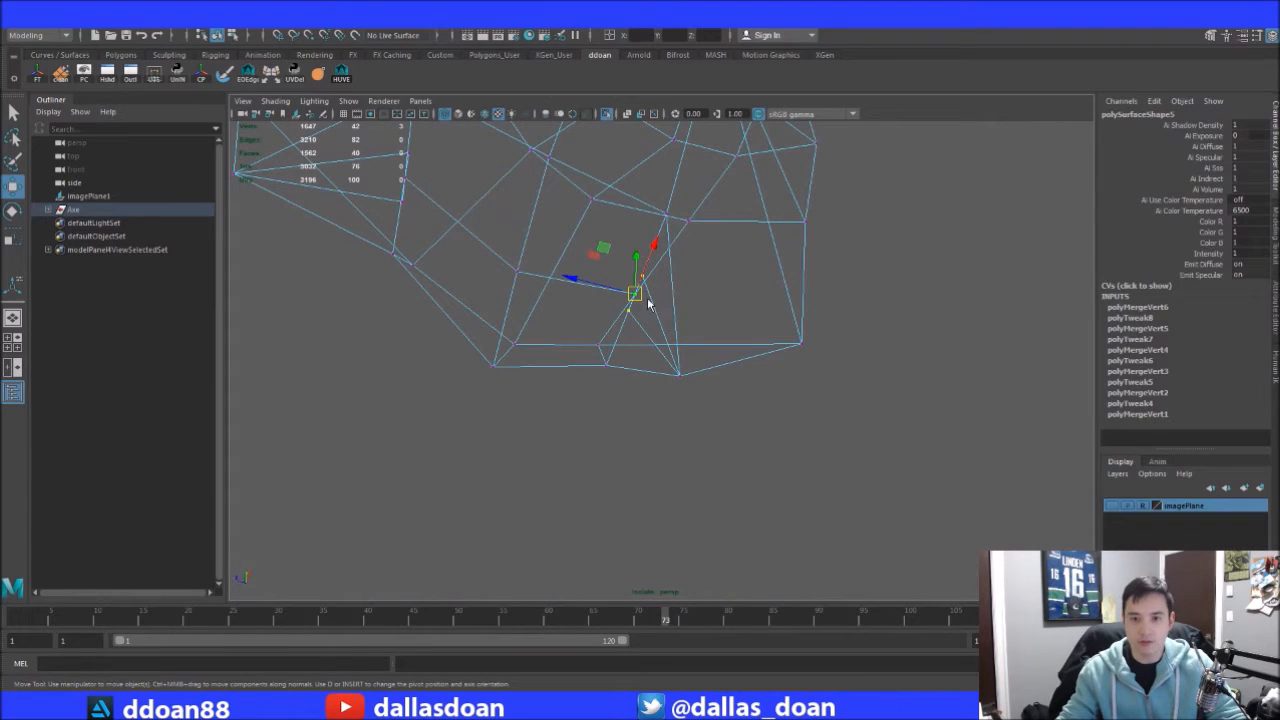
pyautogui.press('g')
pyautogui.moveTo(637, 265)
pyautogui.keyDown('alt'); pyautogui.mouseDown()
pyautogui.moveTo(700, 320)
pyautogui.moveTo(636, 260)
pyautogui.mouseUp(); pyautogui.keyUp('alt')
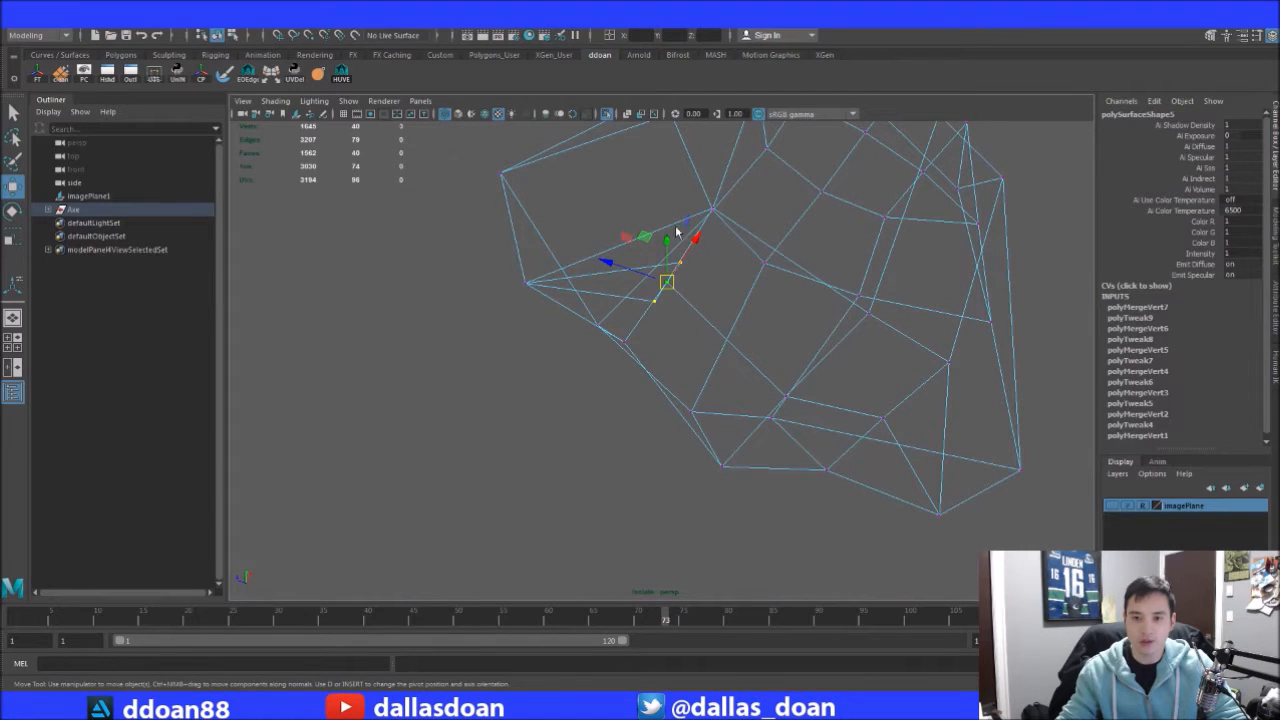
pyautogui.press('g')
# Leave vertex mode, show the whole axe again and switch back to shaded display
pyautogui.keyDown('alt'); pyautogui.moveTo(684, 232); pyautogui.dragTo(708, 291); pyautogui.keyUp('alt')
pyautogui.press('F8')
pyautogui.keyDown('alt'); pyautogui.moveTo(728, 370); pyautogui.dragTo(751, 363); pyautogui.keyUp('alt')
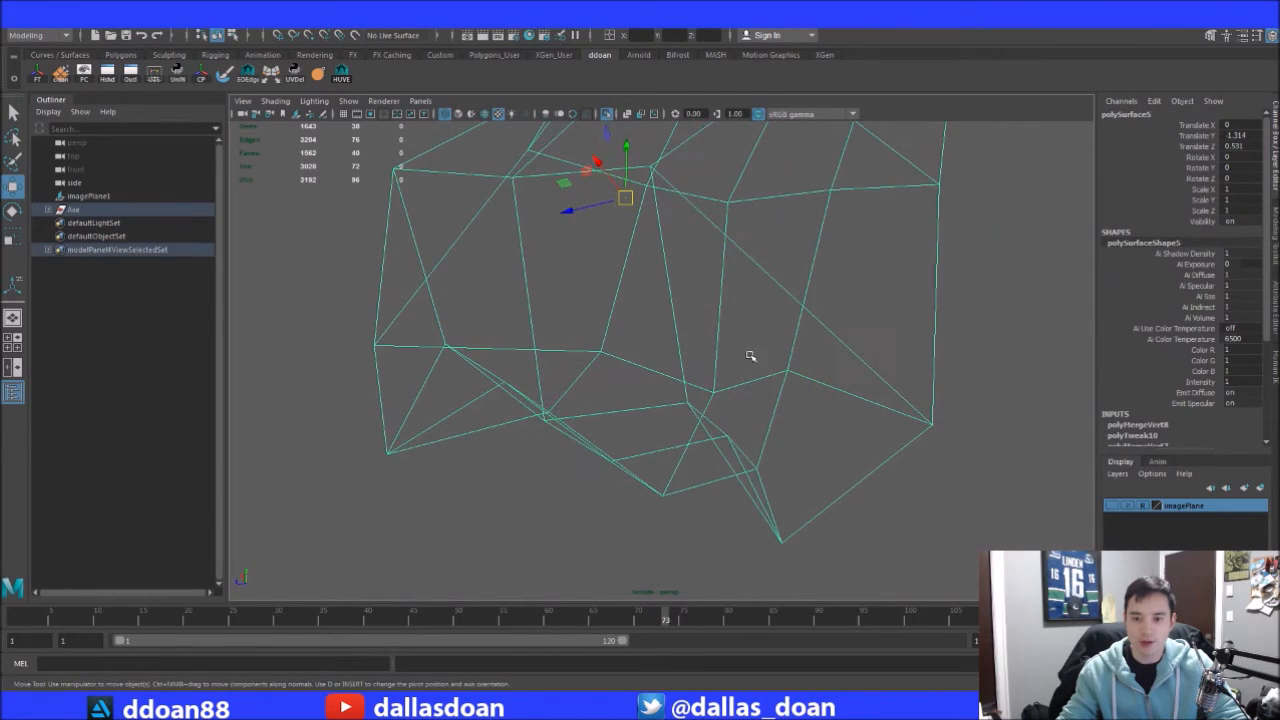
pyautogui.hotkey('ctrl', '1')
pyautogui.keyDown('alt'); pyautogui.moveTo(705, 328); pyautogui.dragTo(500, 345); pyautogui.keyUp('alt')
pyautogui.press('5')
# Select the following handle segment down the axe and isolate it
pyautogui.keyDown('alt'); pyautogui.moveTo(677, 326); pyautogui.dragTo(720, 345); pyautogui.keyUp('alt')
pyautogui.moveTo(802, 343)
pyautogui.keyDown('alt'); pyautogui.mouseDown()
pyautogui.moveTo(797, 372)
pyautogui.moveTo(737, 391)
pyautogui.moveTo(791, 346)
pyautogui.moveTo(766, 303)
pyautogui.moveTo(691, 320)
pyautogui.moveTo(684, 379)
pyautogui.moveTo(920, 366)
pyautogui.moveTo(783, 371)
pyautogui.moveTo(738, 320)
pyautogui.moveTo(809, 351)
pyautogui.moveTo(683, 414)
pyautogui.moveTo(720, 391)
pyautogui.moveTo(771, 393)
pyautogui.moveTo(745, 378)
pyautogui.moveTo(748, 360)
pyautogui.moveTo(820, 355)
pyautogui.mouseUp(); pyautogui.keyUp('alt')
pyautogui.click(791, 346)
pyautogui.click(709, 397)
pyautogui.hotkey('ctrl', '1')
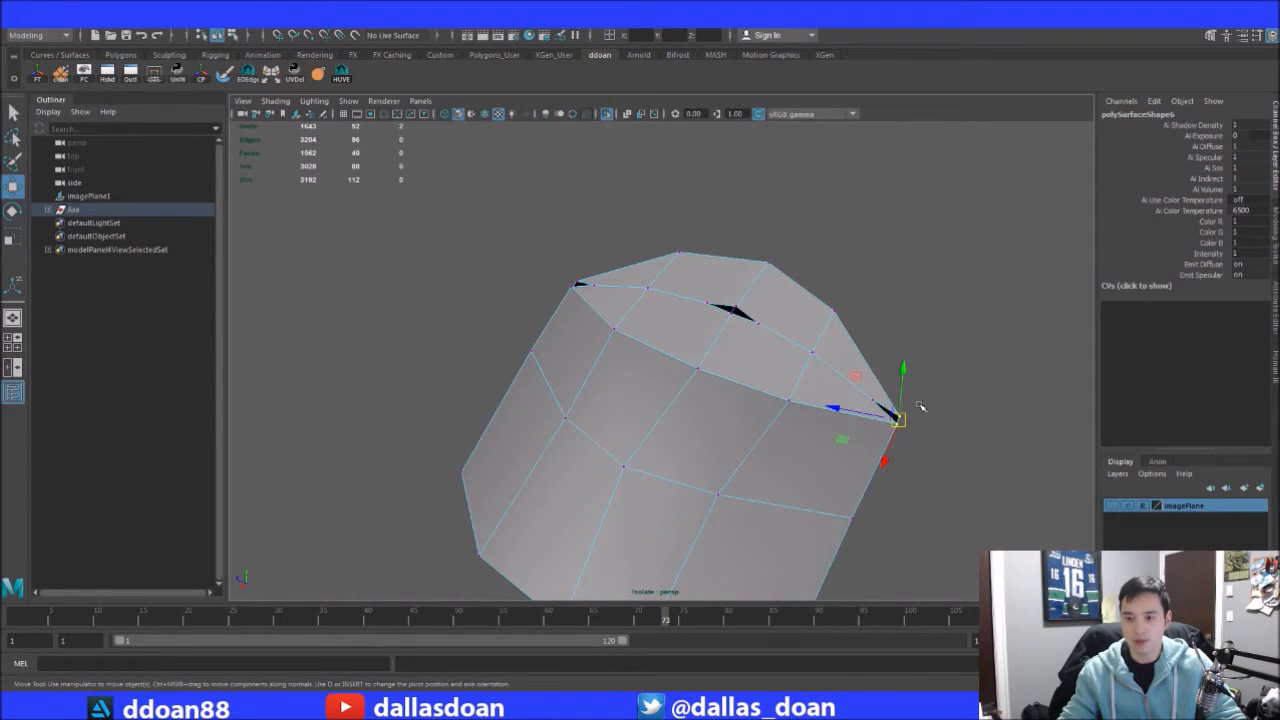
# Merge the split vertex pairs at both tips of this segment's upper cap
pyautogui.hotkey('ctrl', 'm')
pyautogui.keyDown('alt'); pyautogui.moveTo(907, 338); pyautogui.dragTo(787, 342); pyautogui.keyUp('alt')
pyautogui.hotkey('ctrl', 'm')
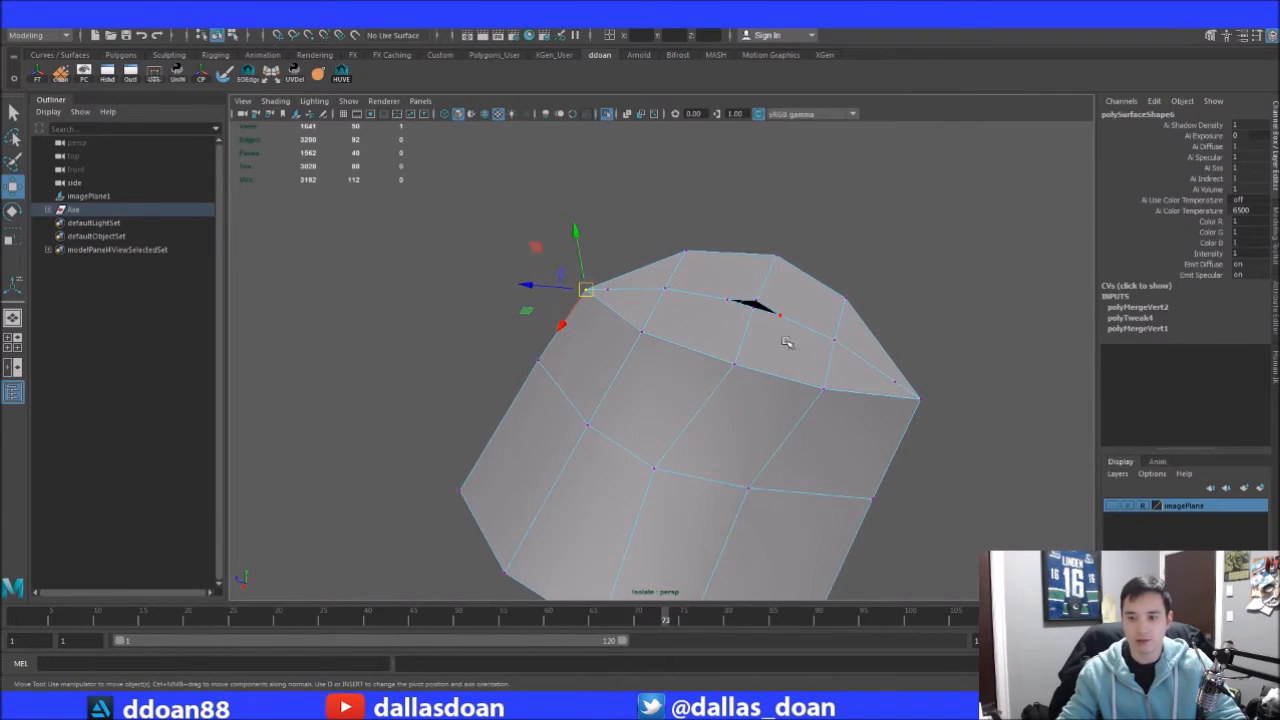
# Snap the stray centre-line vertices near both tips onto their corner vertices and merge each pair
pyautogui.moveTo(897, 383); pyautogui.dragTo(918, 398)
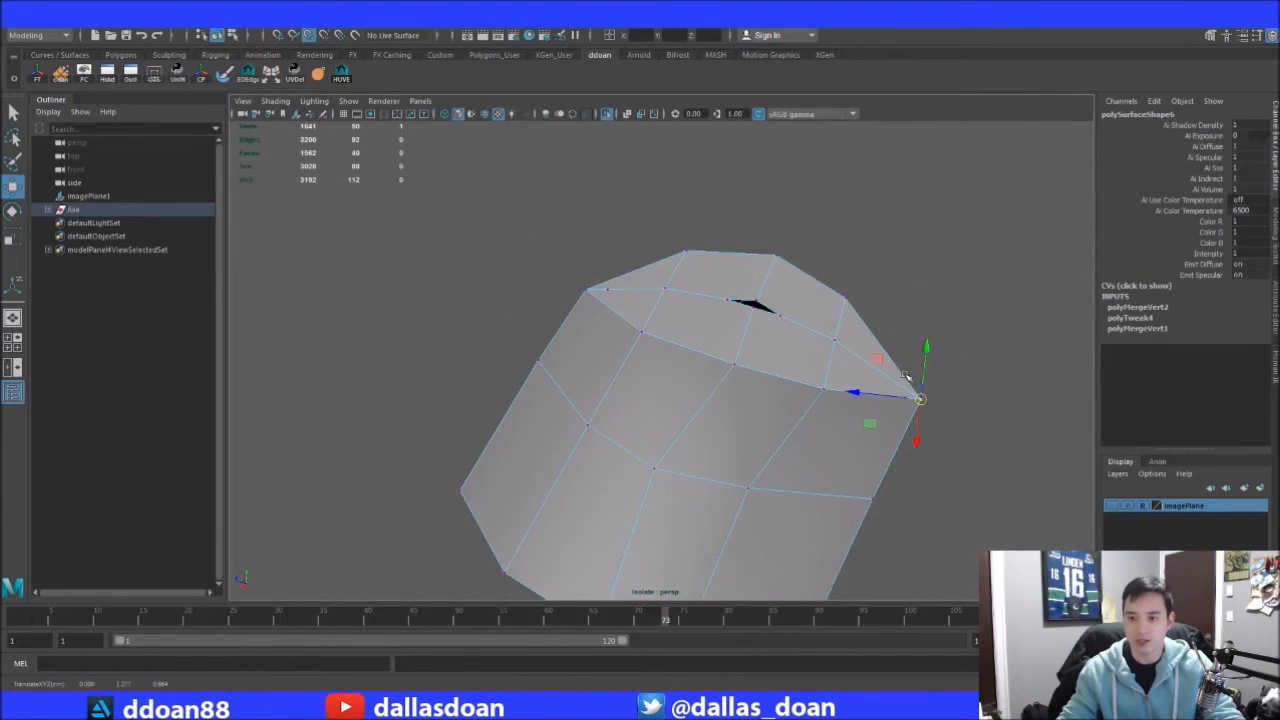
pyautogui.click(584, 290)
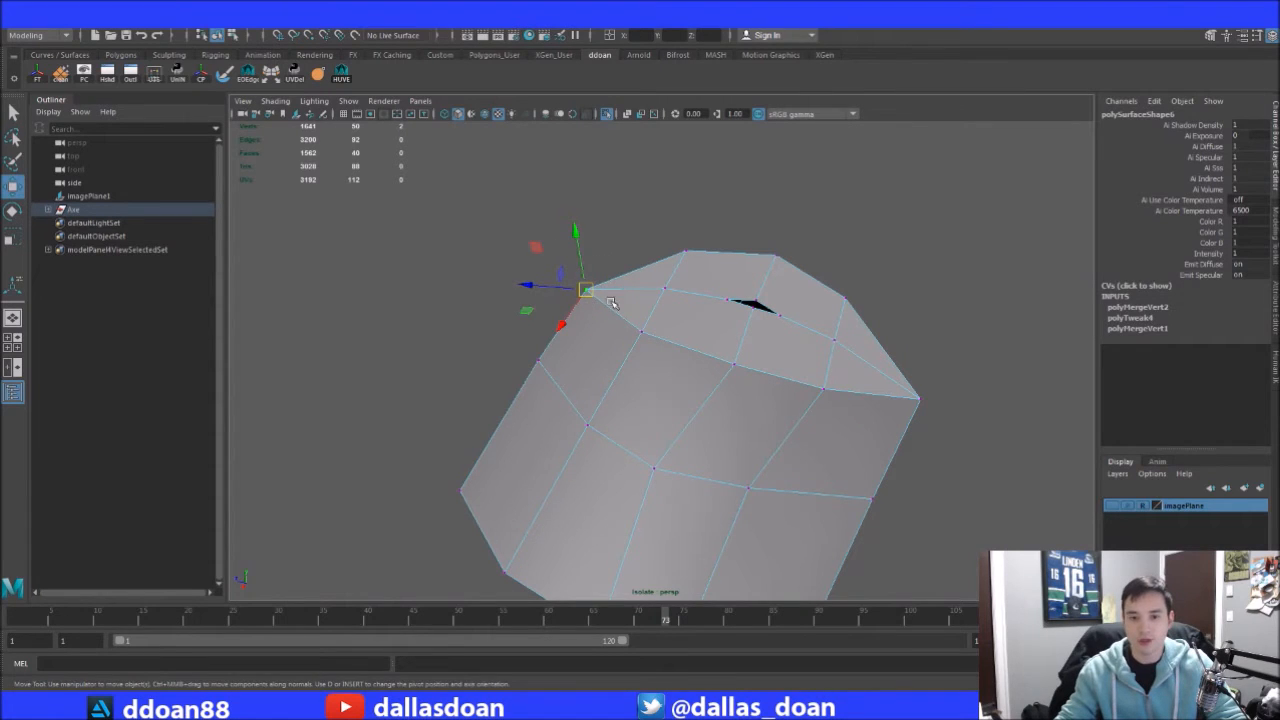
pyautogui.press('g')
pyautogui.keyDown('alt'); pyautogui.moveTo(986, 324); pyautogui.dragTo(838, 313, button='middle'); pyautogui.keyUp('alt')
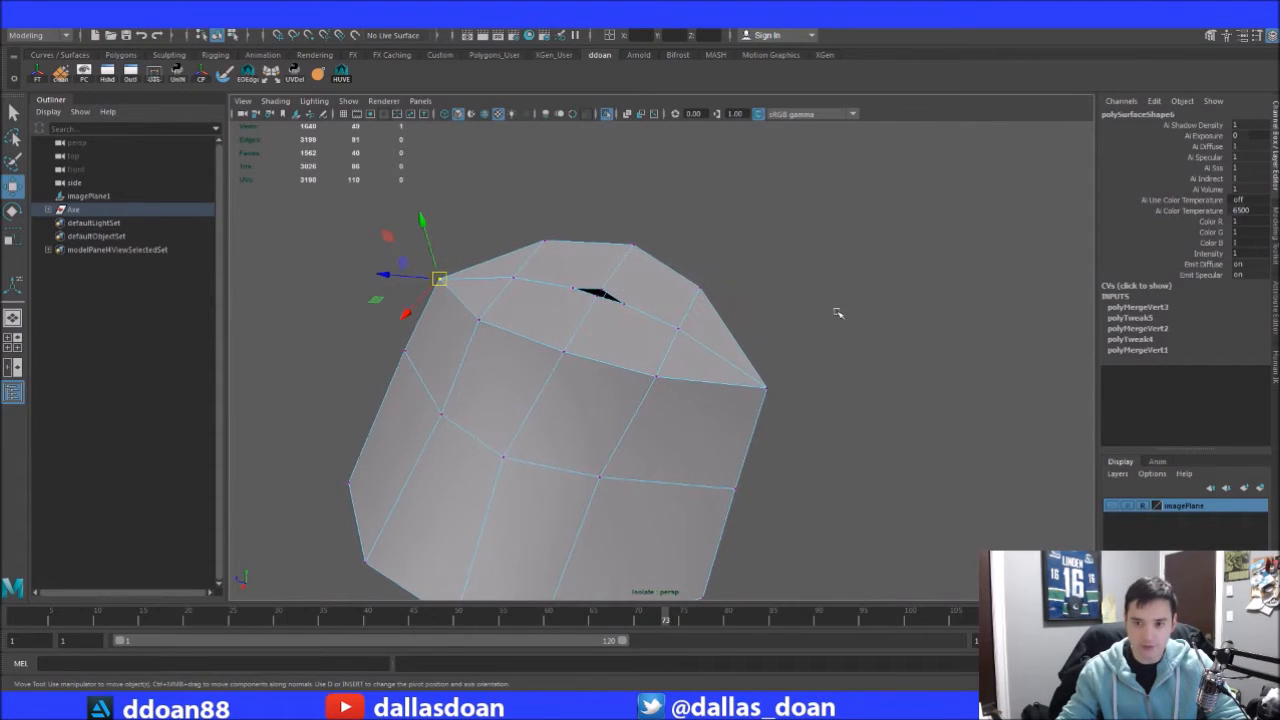
pyautogui.press('g')
# Merge the four vertices around the central gap on the isolated segment's upper cap
pyautogui.keyDown('alt'); pyautogui.moveTo(700, 290); pyautogui.dragTo(734, 311, button='right'); pyautogui.keyUp('alt')
pyautogui.keyDown('alt'); pyautogui.moveTo(734, 311); pyautogui.dragTo(717, 303); pyautogui.keyUp('alt')
pyautogui.keyDown('alt'); pyautogui.moveTo(608, 279); pyautogui.dragTo(703, 272); pyautogui.keyUp('alt')
pyautogui.moveTo(703, 272)
pyautogui.keyDown('alt'); pyautogui.mouseDown()
pyautogui.moveTo(650, 290)
pyautogui.moveTo(688, 282)
pyautogui.mouseUp(); pyautogui.keyUp('alt')
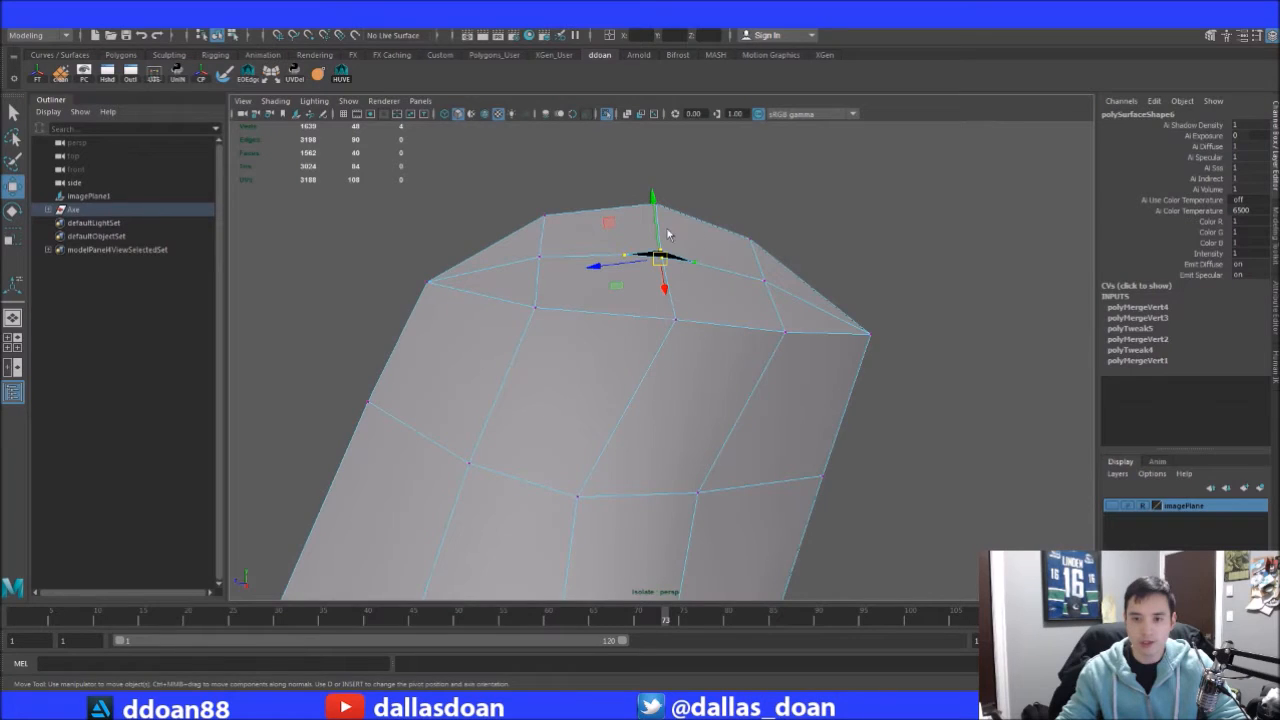
pyautogui.press('g')
# Merge the three split vertices on each side of the central gap on the isolated segment's underside
pyautogui.keyDown('alt'); pyautogui.moveTo(686, 234); pyautogui.dragTo(735, 265); pyautogui.keyUp('alt')
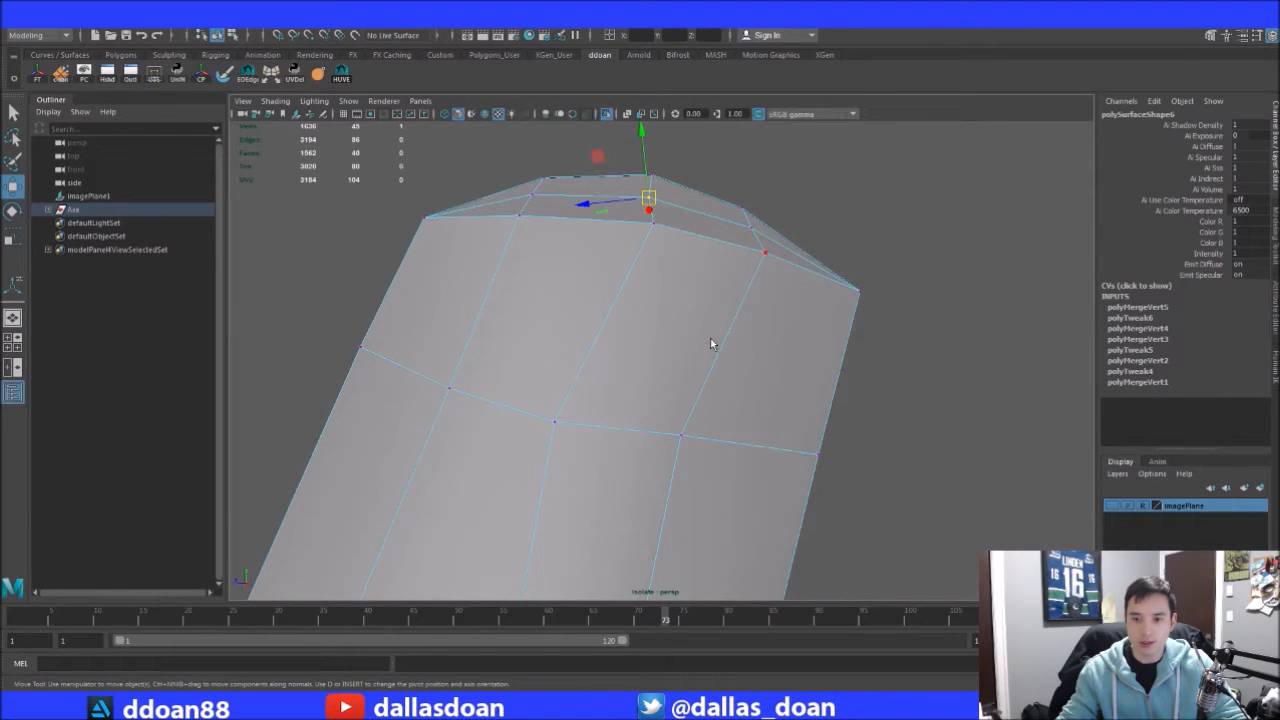
pyautogui.press('F8')
pyautogui.keyDown('alt'); pyautogui.moveTo(751, 363); pyautogui.dragTo(667, 307); pyautogui.keyUp('alt')
pyautogui.moveTo(709, 345); pyautogui.dragTo(710, 346)
pyautogui.keyDown('alt'); pyautogui.moveTo(710, 346); pyautogui.dragTo(742, 331); pyautogui.keyUp('alt')
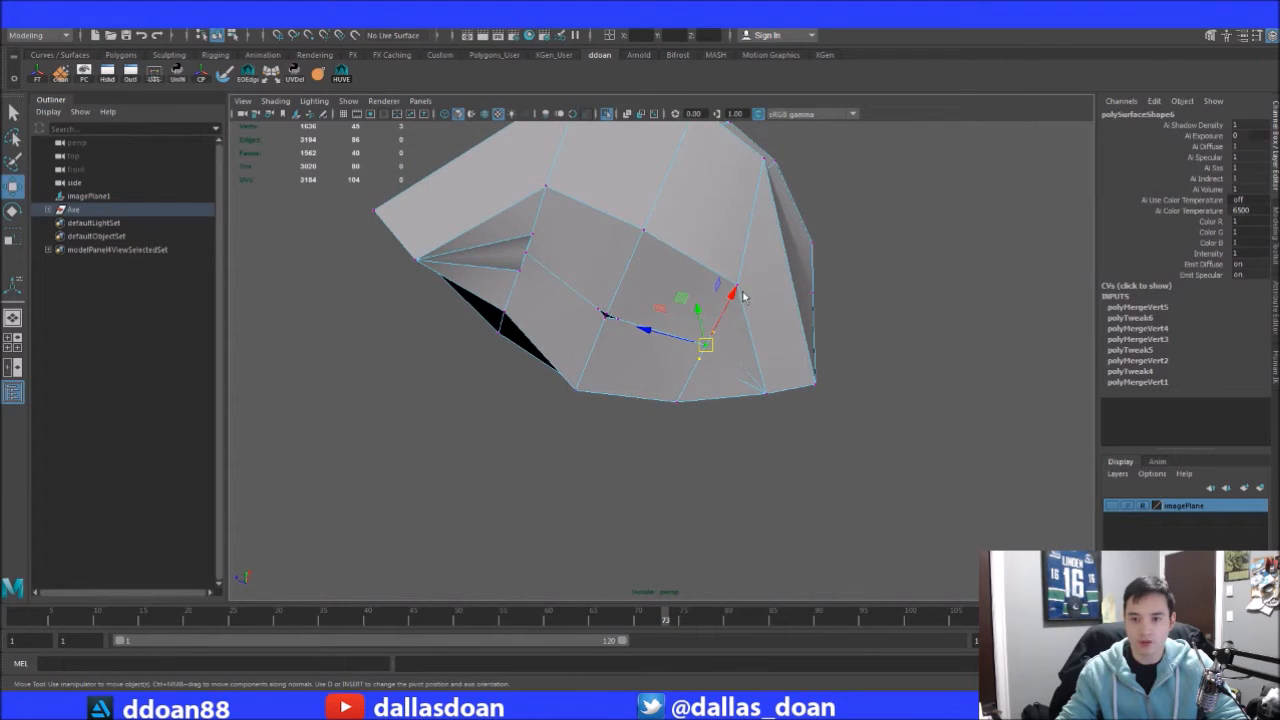
pyautogui.keyDown('shift'); pyautogui.moveTo(743, 297); pyautogui.dragTo(748, 256, button='right'); pyautogui.keyUp('shift')
pyautogui.keyDown('alt'); pyautogui.moveTo(717, 284); pyautogui.dragTo(735, 287); pyautogui.keyUp('alt')
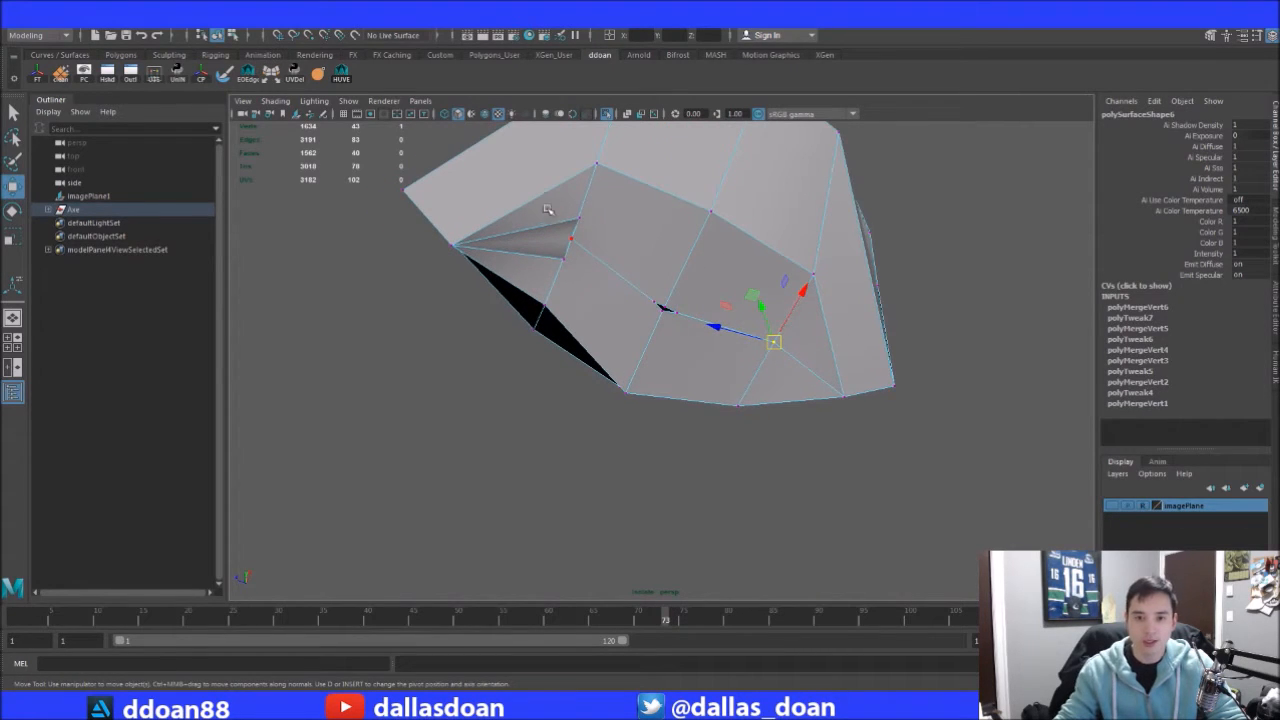
pyautogui.keyDown('shift'); pyautogui.moveTo(664, 257); pyautogui.dragTo(665, 238, button='right'); pyautogui.keyUp('shift')
pyautogui.keyDown('alt'); pyautogui.moveTo(643, 289); pyautogui.dragTo(640, 279); pyautogui.keyUp('alt')
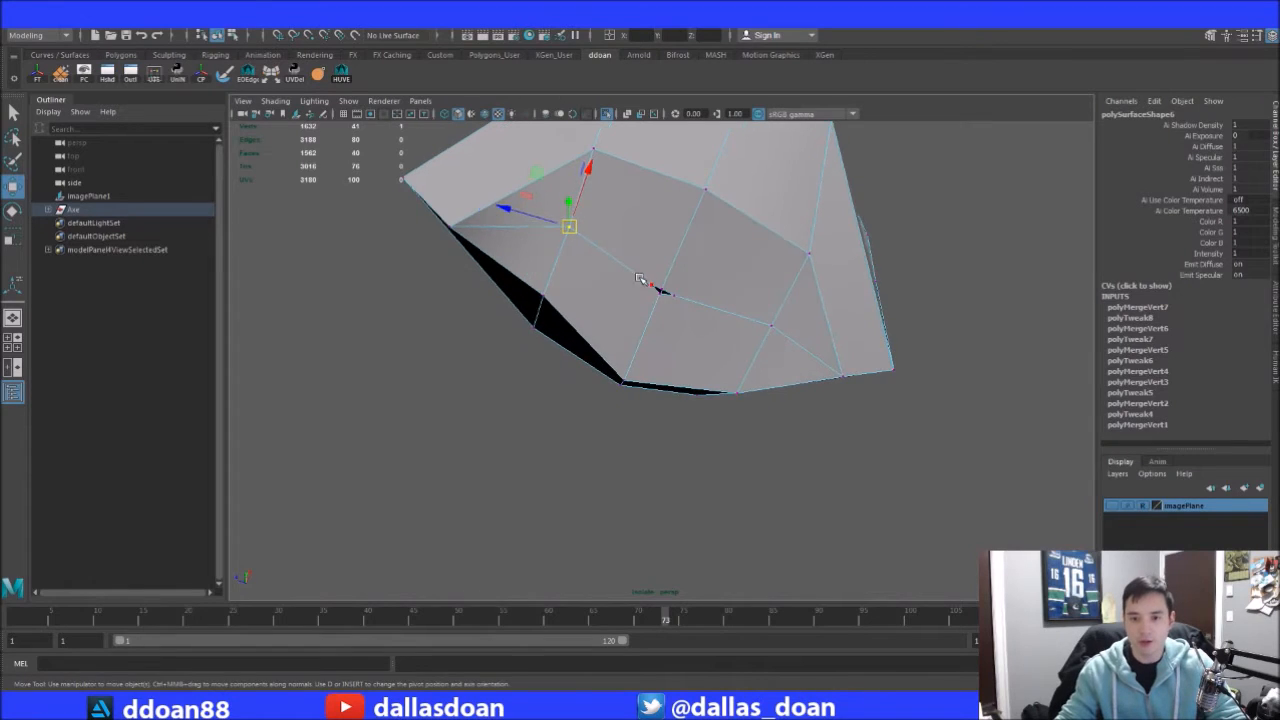
# Merge the four vertices around the central gap on the segment's underside
pyautogui.keyDown('alt'); pyautogui.moveTo(697, 315); pyautogui.dragTo(604, 338); pyautogui.keyUp('alt')
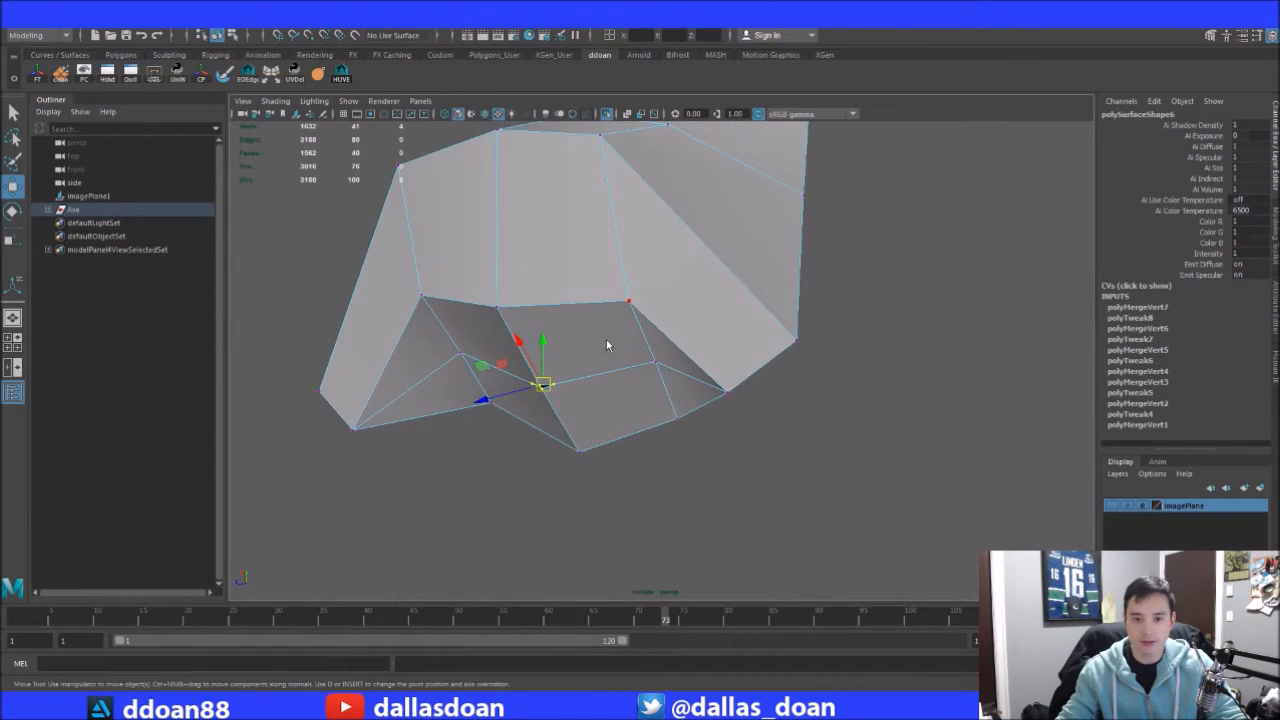
pyautogui.keyDown('shift'); pyautogui.moveTo(611, 282); pyautogui.dragTo(612, 264, button='right'); pyautogui.keyUp('shift')
pyautogui.keyDown('alt'); pyautogui.moveTo(610, 310); pyautogui.dragTo(631, 330); pyautogui.keyUp('alt')
# Return to object mode, delete the segment's construction history, and show the whole axe again
pyautogui.moveTo(650, 411); pyautogui.dragTo(479, 376, button='right')
pyautogui.hotkey('alt', 'shift', 'd')
pyautogui.hotkey('ctrl', '1')
pyautogui.keyDown('alt'); pyautogui.moveTo(677, 385); pyautogui.dragTo(645, 350, button='right'); pyautogui.keyUp('alt')
pyautogui.keyDown('alt'); pyautogui.moveTo(645, 350); pyautogui.dragTo(622, 312, button='middle'); pyautogui.keyUp('alt')
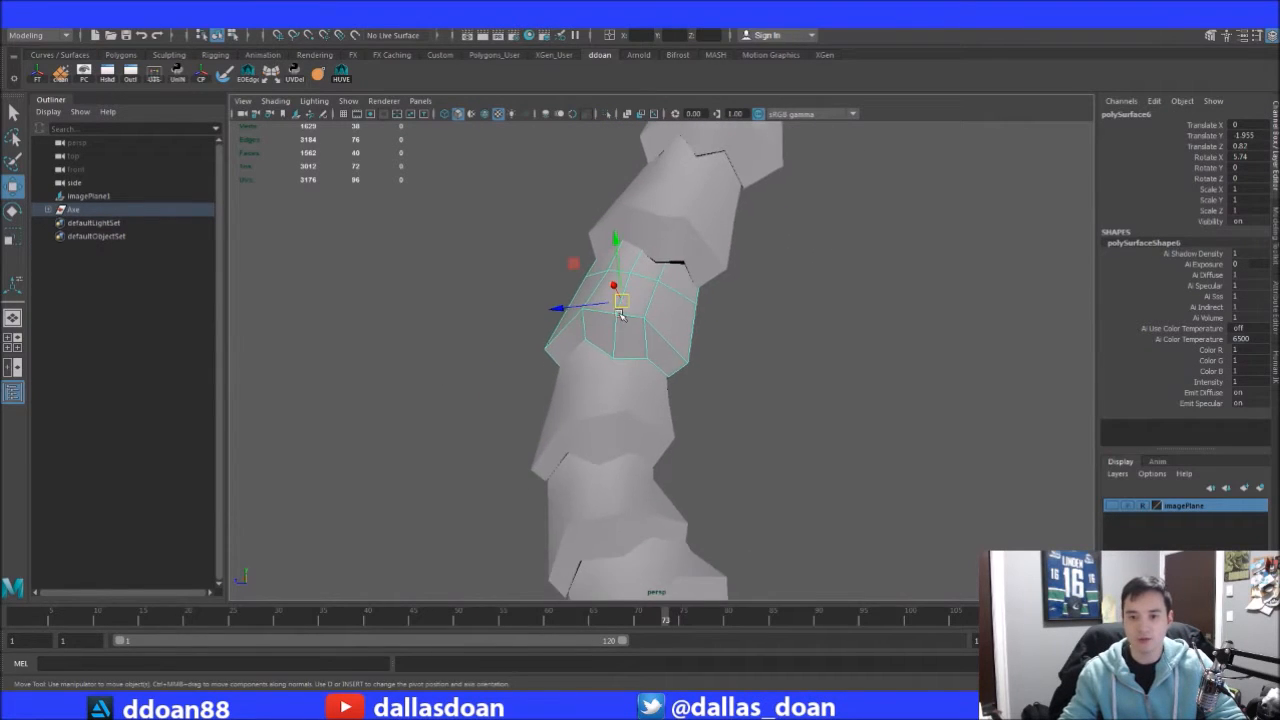
# Select the next handle segment down the axe and isolate it
pyautogui.keyDown('alt'); pyautogui.moveTo(622, 312); pyautogui.dragTo(740, 417); pyautogui.keyUp('alt')
pyautogui.click(676, 428)
pyautogui.keyDown('alt'); pyautogui.moveTo(784, 399); pyautogui.dragTo(784, 367, button='middle'); pyautogui.keyUp('alt')
pyautogui.keyDown('alt'); pyautogui.moveTo(956, 348); pyautogui.dragTo(715, 391); pyautogui.keyUp('alt')
pyautogui.hotkey('ctrl', '1')
pyautogui.keyDown('alt'); pyautogui.moveTo(715, 391); pyautogui.dragTo(739, 388, button='right'); pyautogui.keyUp('alt')
pyautogui.scroll(5, 740, 388)
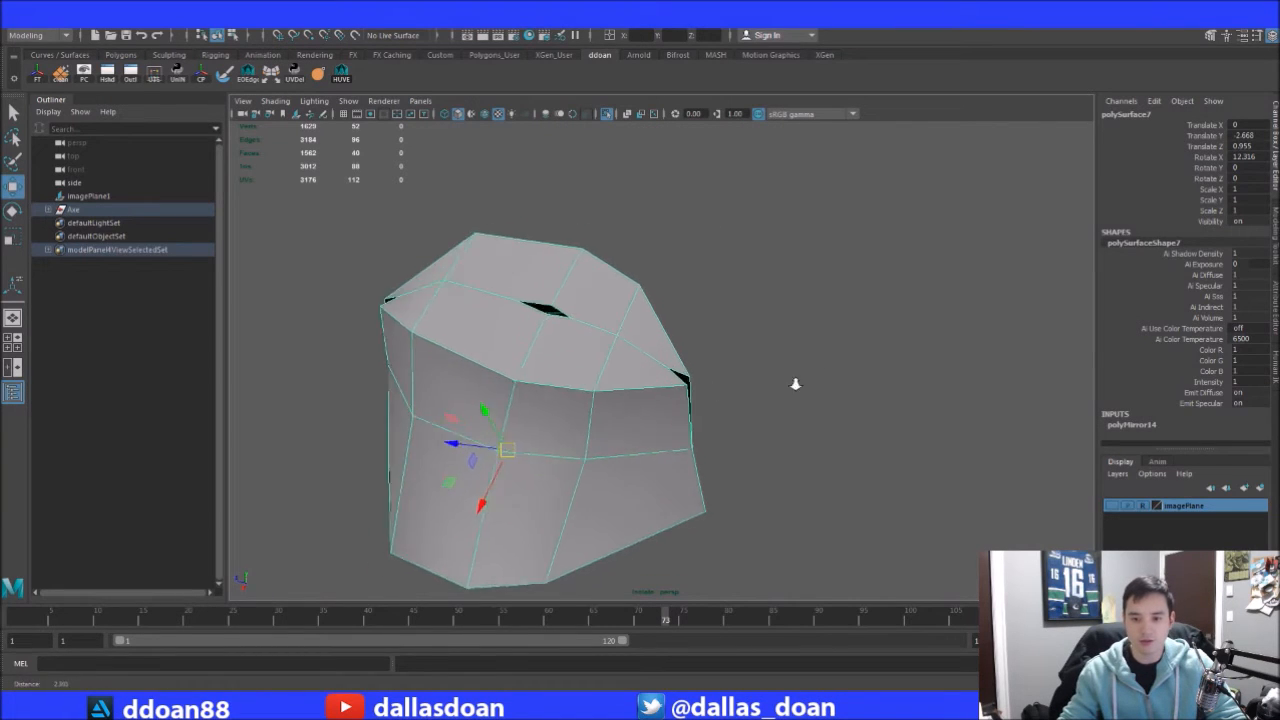
pyautogui.press('F10')
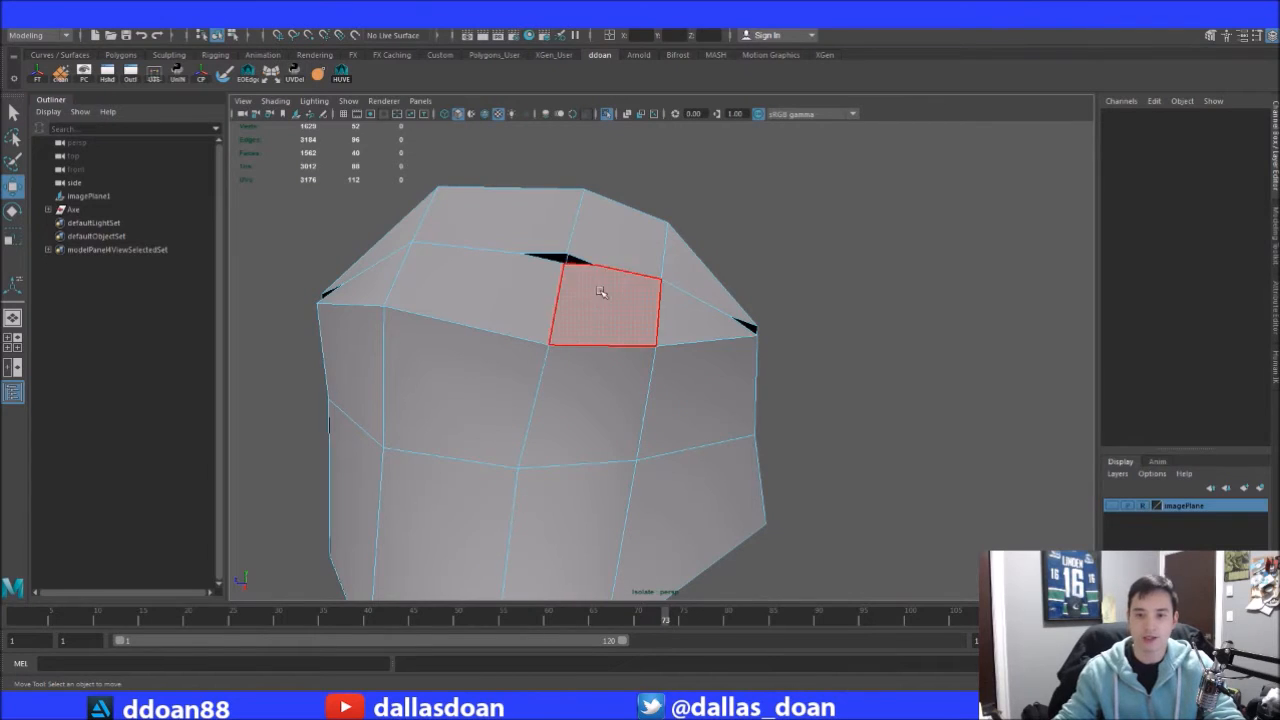
pyautogui.press('F8')
pyautogui.keyDown('alt'); pyautogui.moveTo(640, 412); pyautogui.dragTo(730, 273); pyautogui.keyUp('alt')
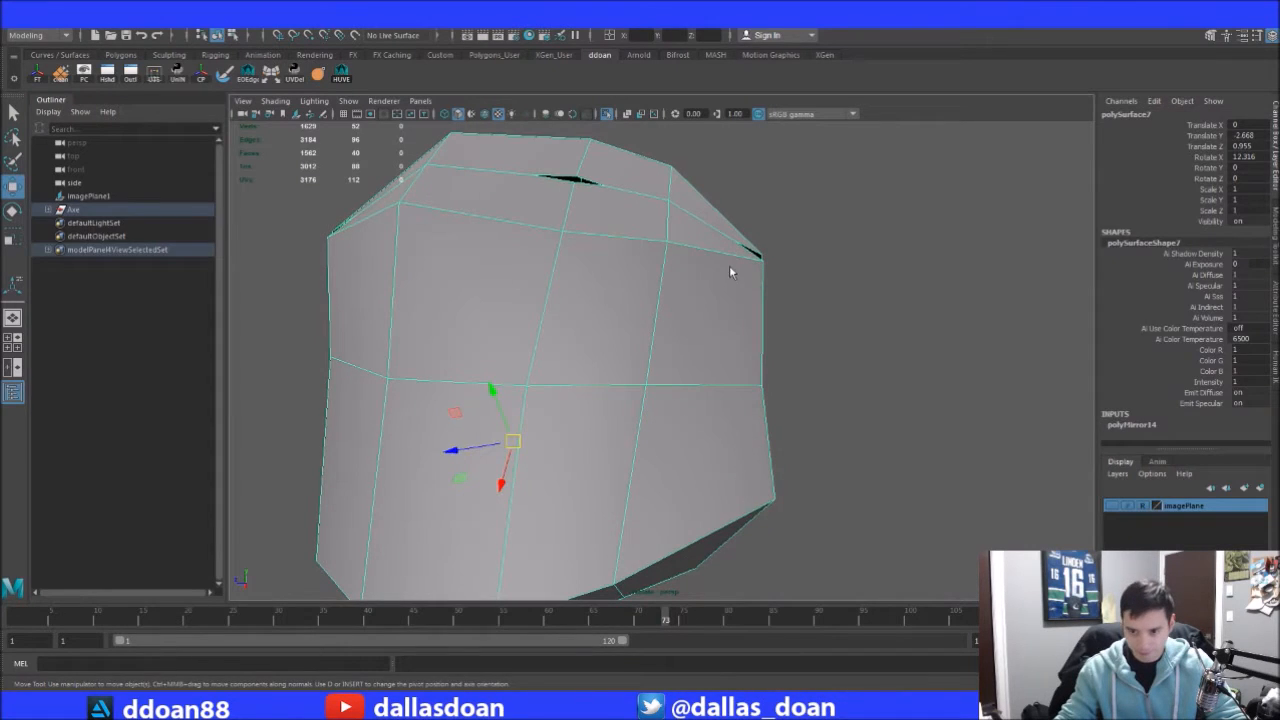
pyautogui.press('F9')
pyautogui.moveTo(787, 222); pyautogui.dragTo(731, 321)
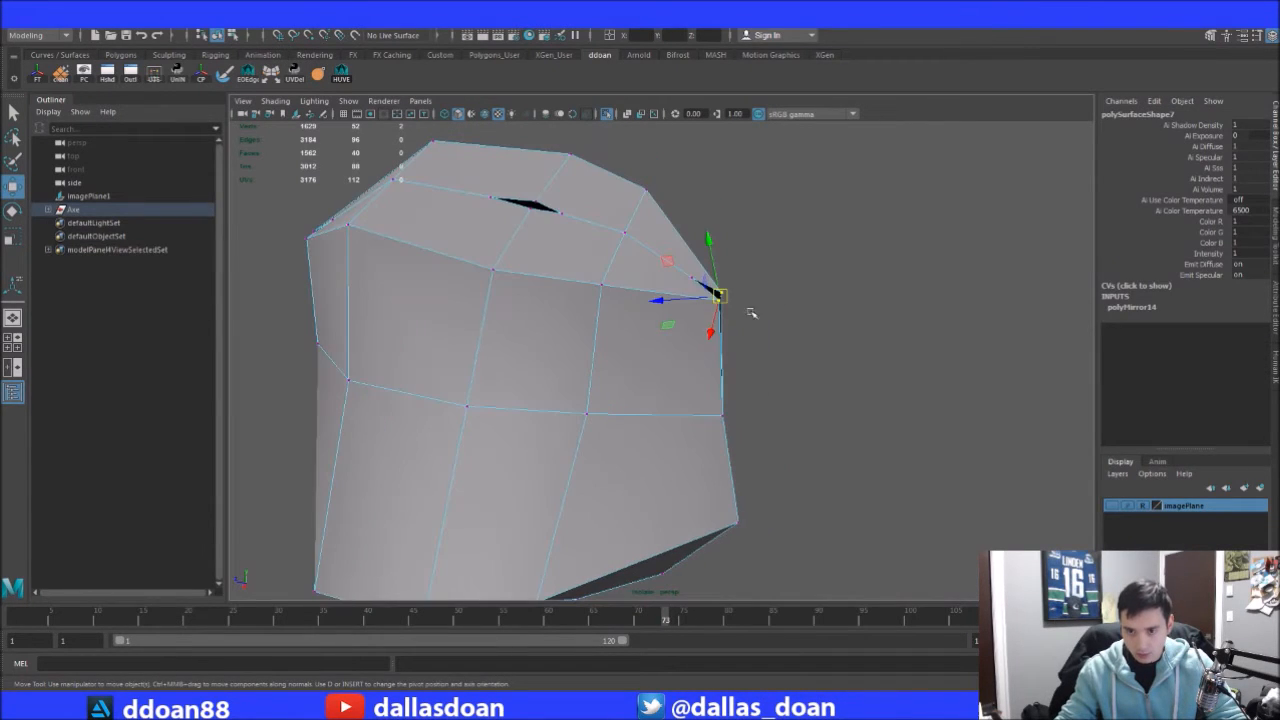
pyautogui.keyDown('alt'); pyautogui.moveTo(782, 276); pyautogui.dragTo(897, 283); pyautogui.keyUp('alt')
pyautogui.click(788, 241)
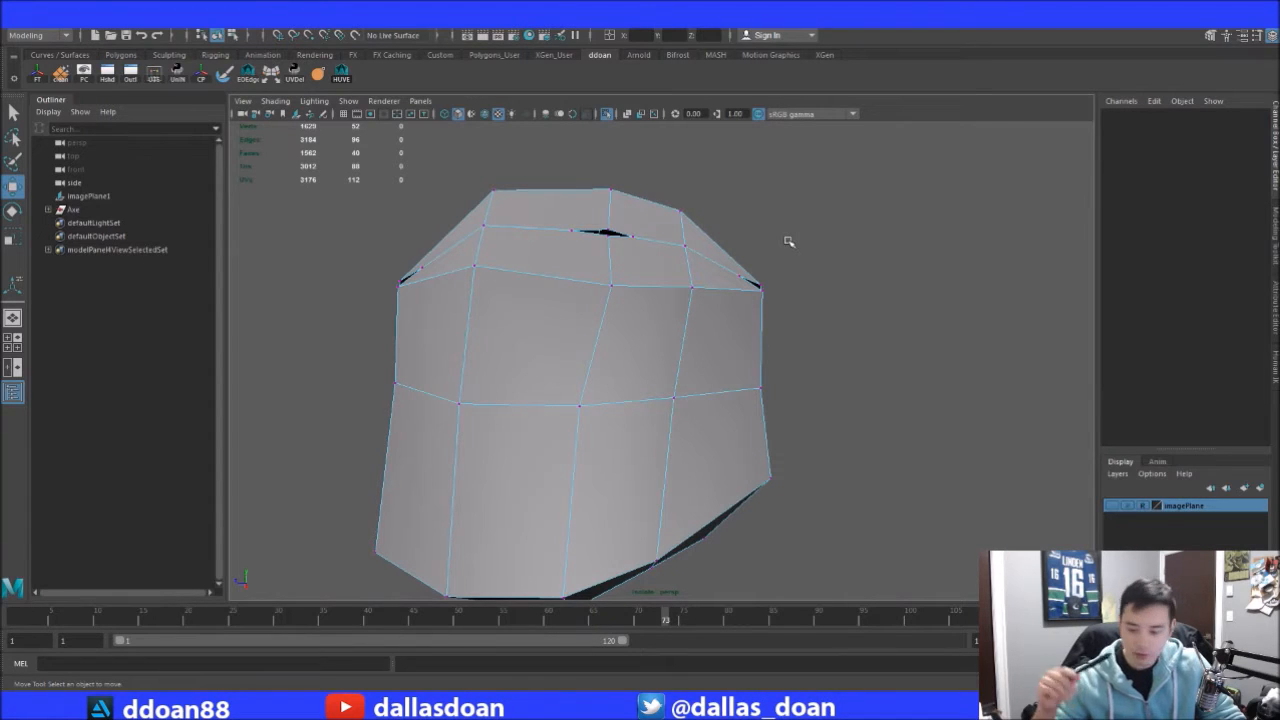
pyautogui.keyDown('alt'); pyautogui.moveTo(1073, 337); pyautogui.dragTo(676, 350); pyautogui.keyUp('alt')
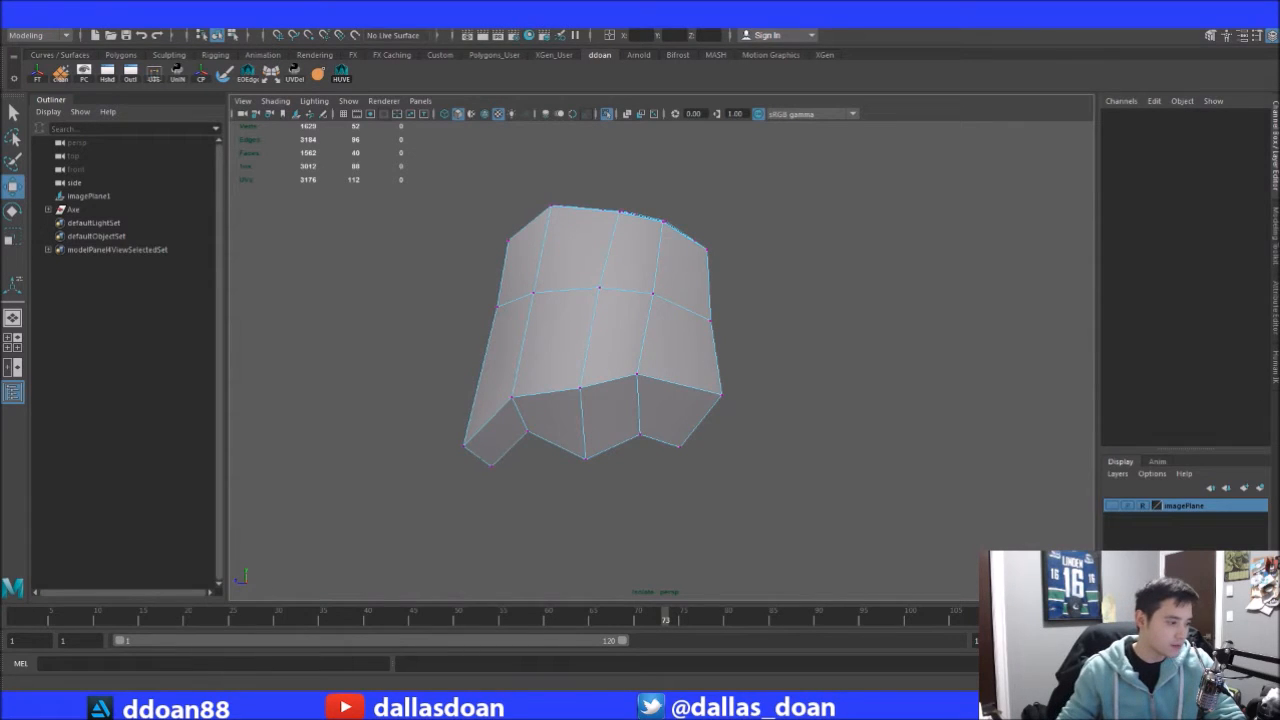
# Merge the split vertices at the tips of the isolated segment's upper cap
pyautogui.keyDown('alt'); pyautogui.moveTo(690, 215); pyautogui.dragTo(771, 323); pyautogui.keyUp('alt')
pyautogui.keyDown('alt'); pyautogui.moveTo(771, 323); pyautogui.dragTo(840, 330, button='right'); pyautogui.keyUp('alt')
pyautogui.moveTo(775, 325); pyautogui.dragTo(828, 382)
pyautogui.press('g')
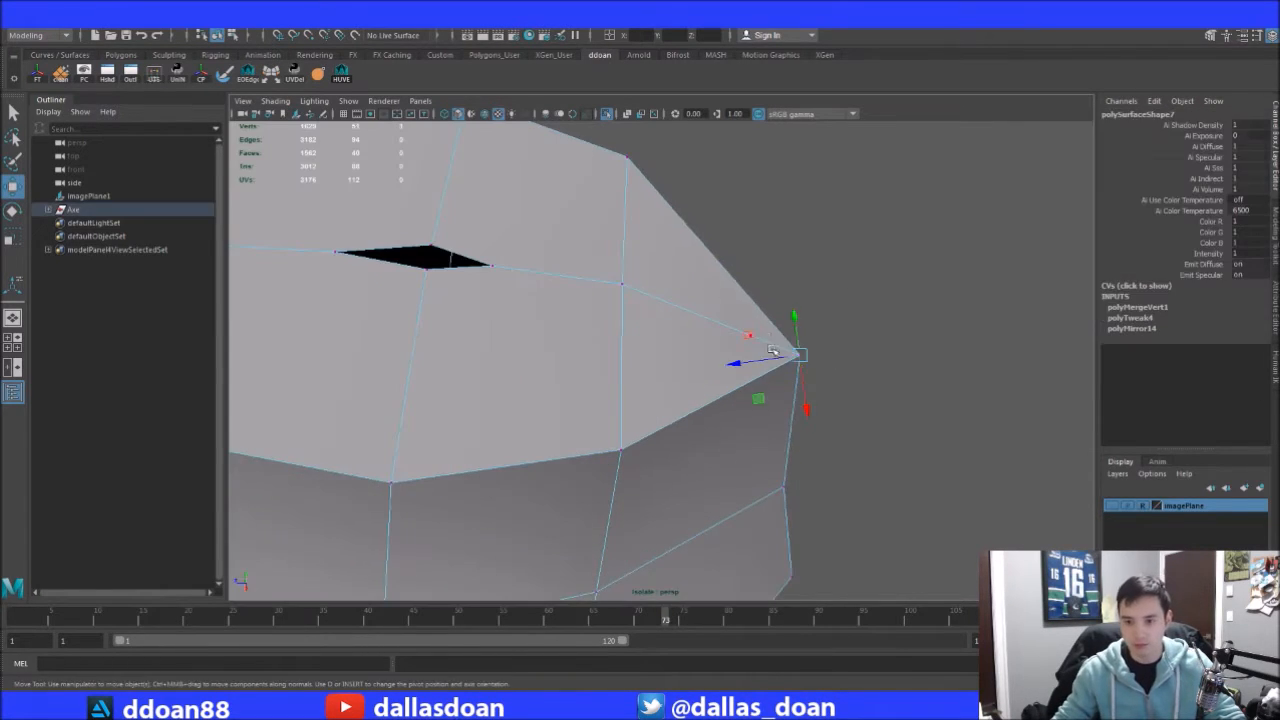
pyautogui.keyDown('alt'); pyautogui.moveTo(827, 280); pyautogui.dragTo(840, 291, button='middle'); pyautogui.keyUp('alt')
pyautogui.press('g')
pyautogui.keyDown('alt'); pyautogui.moveTo(560, 320); pyautogui.dragTo(840, 325); pyautogui.keyUp('alt')
pyautogui.moveTo(473, 321); pyautogui.dragTo(540, 388)
pyautogui.press('g')
# Merge the remaining split vertices around the gaps on this segment's cap and underside
pyautogui.keyDown('alt'); pyautogui.moveTo(760, 300); pyautogui.dragTo(677, 294); pyautogui.keyUp('alt')
pyautogui.moveTo(518, 335); pyautogui.dragTo(572, 390)
pyautogui.press('g')
pyautogui.keyDown('alt'); pyautogui.moveTo(720, 380); pyautogui.dragTo(766, 311); pyautogui.keyUp('alt')
pyautogui.keyDown('ctrl'); pyautogui.moveTo(430, 166); pyautogui.dragTo(800, 332); pyautogui.keyUp('ctrl')
pyautogui.press('g')
pyautogui.keyDown('alt'); pyautogui.moveTo(700, 320); pyautogui.dragTo(586, 329, button='right'); pyautogui.keyUp('alt')
pyautogui.press('g')
pyautogui.keyDown('alt'); pyautogui.moveTo(586, 329); pyautogui.dragTo(880, 342); pyautogui.keyUp('alt')
# Show the whole axe again, select the following handle segment, and isolate it
pyautogui.click(606, 114)
pyautogui.click(190, 20)
pyautogui.click(370, 113)
pyautogui.click(606, 445)
pyautogui.click(190, 20)
pyautogui.click(371, 186)
pyautogui.click(655, 640)
pyautogui.press('F8')
pyautogui.click(600, 345)
pyautogui.click(606, 114)
pyautogui.keyDown('alt'); pyautogui.moveTo(760, 330); pyautogui.dragTo(648, 289); pyautogui.keyUp('alt')
# Merge the split vertices at both tips of the newly isolated segment's upper cap
pyautogui.press('F9')
pyautogui.moveTo(735, 255); pyautogui.dragTo(791, 309)
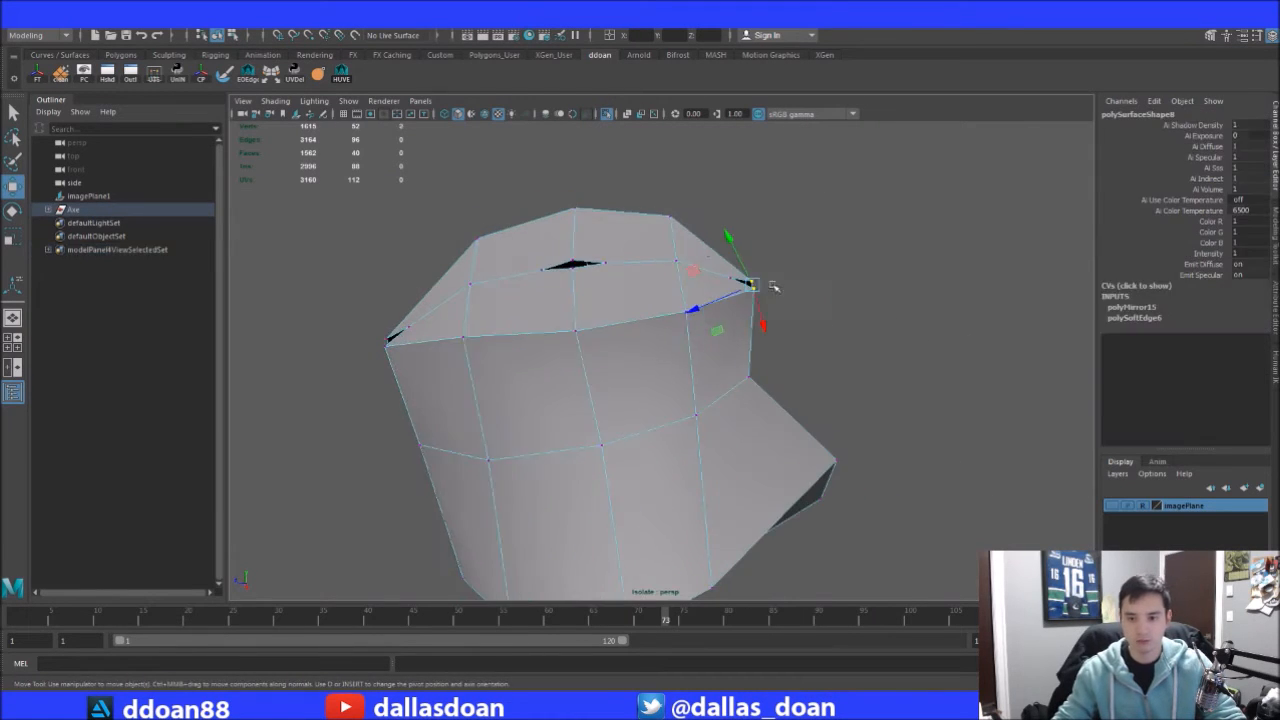
pyautogui.press('g')
pyautogui.moveTo(465, 295); pyautogui.dragTo(525, 350)
pyautogui.press('g')
pyautogui.keyDown('alt'); pyautogui.moveTo(820, 260); pyautogui.dragTo(878, 302); pyautogui.keyUp('alt')
pyautogui.press('g')
# Merge the vertices around the segment's central cap gap and the split vertices on its underside
pyautogui.moveTo(556, 290); pyautogui.dragTo(618, 328)
pyautogui.press('g')
pyautogui.keyDown('alt'); pyautogui.moveTo(618, 328); pyautogui.dragTo(690, 205); pyautogui.keyUp('alt')
pyautogui.moveTo(715, 205); pyautogui.dragTo(760, 250)
pyautogui.press('g')
pyautogui.keyDown('alt'); pyautogui.moveTo(495, 224); pyautogui.dragTo(703, 277); pyautogui.keyUp('alt')
# Leave isolation, select the next segment down the handle, and isolate that one
pyautogui.press('F8')
pyautogui.click(606, 114)
pyautogui.click(655, 330)
pyautogui.click(606, 114)
pyautogui.keyDown('alt'); pyautogui.moveTo(771, 294); pyautogui.dragTo(748, 299, button='right'); pyautogui.keyUp('alt')
# Merge the split vertices on this segment's upper cap
pyautogui.press('F9')
pyautogui.moveTo(690, 234); pyautogui.dragTo(640, 330)
pyautogui.press('g')
pyautogui.moveTo(512, 390); pyautogui.dragTo(620, 390)
pyautogui.press('g')
pyautogui.moveTo(748, 292); pyautogui.dragTo(785, 222)
pyautogui.press('g')
# Merge the remaining split vertices on the same segment's underside
pyautogui.moveTo(520, 420); pyautogui.dragTo(568, 470)
pyautogui.press('g')
pyautogui.keyDown('alt'); pyautogui.moveTo(640, 300); pyautogui.dragTo(566, 337); pyautogui.keyUp('alt')
pyautogui.moveTo(672, 402); pyautogui.dragTo(720, 450)
pyautogui.press('g')
pyautogui.keyDown('alt'); pyautogui.moveTo(640, 330); pyautogui.dragTo(688, 291); pyautogui.keyUp('alt')
# Show the whole axe, select the lowest handle segment above the hook, and isolate it
pyautogui.press('F8')
pyautogui.click(606, 114)
pyautogui.click(663, 320)
pyautogui.keyDown('alt'); pyautogui.moveTo(663, 320); pyautogui.dragTo(854, 306, button='right'); pyautogui.keyUp('alt')
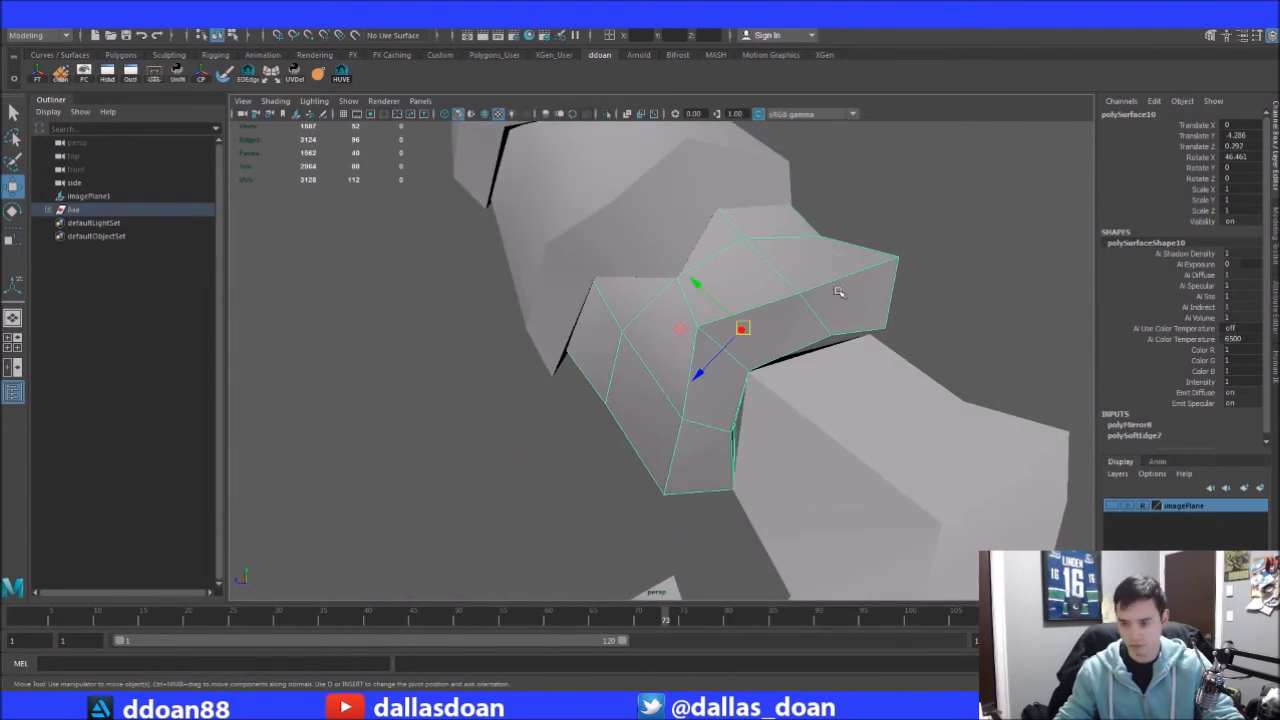
pyautogui.click(606, 114)
# Merge the split vertices around the gaps on the lowest segment's cap and underside
pyautogui.press('F9')
pyautogui.press('g')
pyautogui.moveTo(536, 332); pyautogui.dragTo(678, 294)
pyautogui.press('g')
pyautogui.press('g')
pyautogui.press('g')
pyautogui.keyDown('alt'); pyautogui.moveTo(606, 363); pyautogui.dragTo(720, 382); pyautogui.keyUp('alt')
pyautogui.press('g')
# Return to object mode, leave isolation, and select the curved hook piece at the handle's end
pyautogui.press('F8')
pyautogui.hotkey('ctrl', '1')
pyautogui.keyDown('alt'); pyautogui.moveTo(720, 382); pyautogui.dragTo(664, 402, button='right'); pyautogui.keyUp('alt')
pyautogui.click(664, 402)
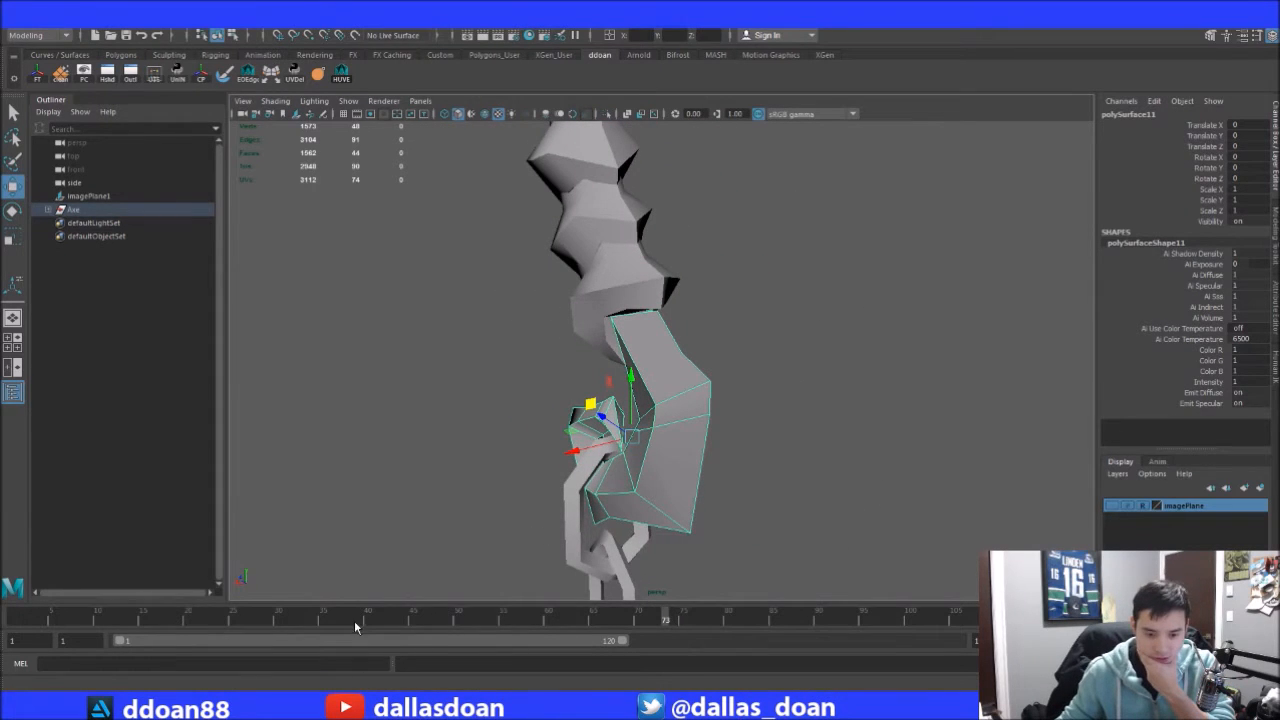
# Switch to the Greenshot image editor, compare its circled gaps with the handle segments, and close that screenshot
pyautogui.hotkey('alt', 'Tab')
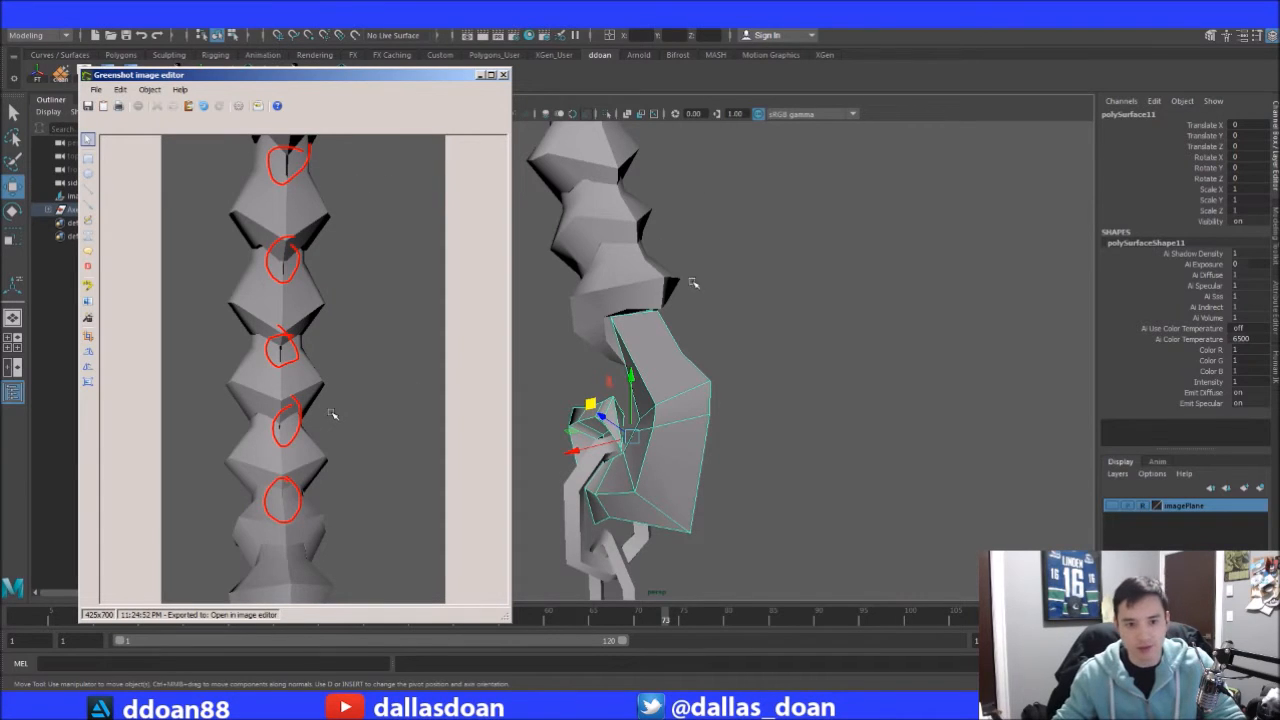
pyautogui.hotkey('alt', 'Tab')
pyautogui.keyDown('alt'); pyautogui.moveTo(760, 283); pyautogui.dragTo(840, 414, button='middle'); pyautogui.keyUp('alt')
pyautogui.keyDown('alt'); pyautogui.moveTo(840, 414); pyautogui.dragTo(564, 406, button='right'); pyautogui.keyUp('alt')
pyautogui.keyDown('alt'); pyautogui.moveTo(564, 405); pyautogui.dragTo(648, 331); pyautogui.keyUp('alt')
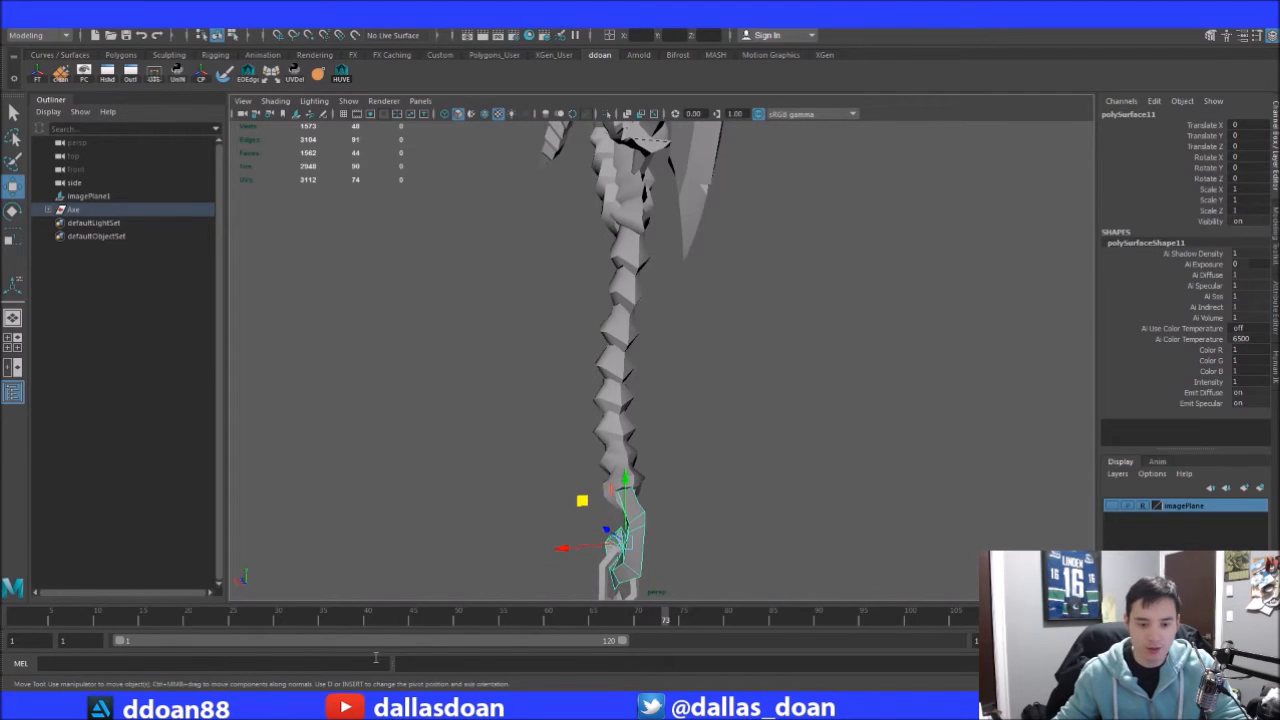
pyautogui.hotkey('alt', 'Tab')
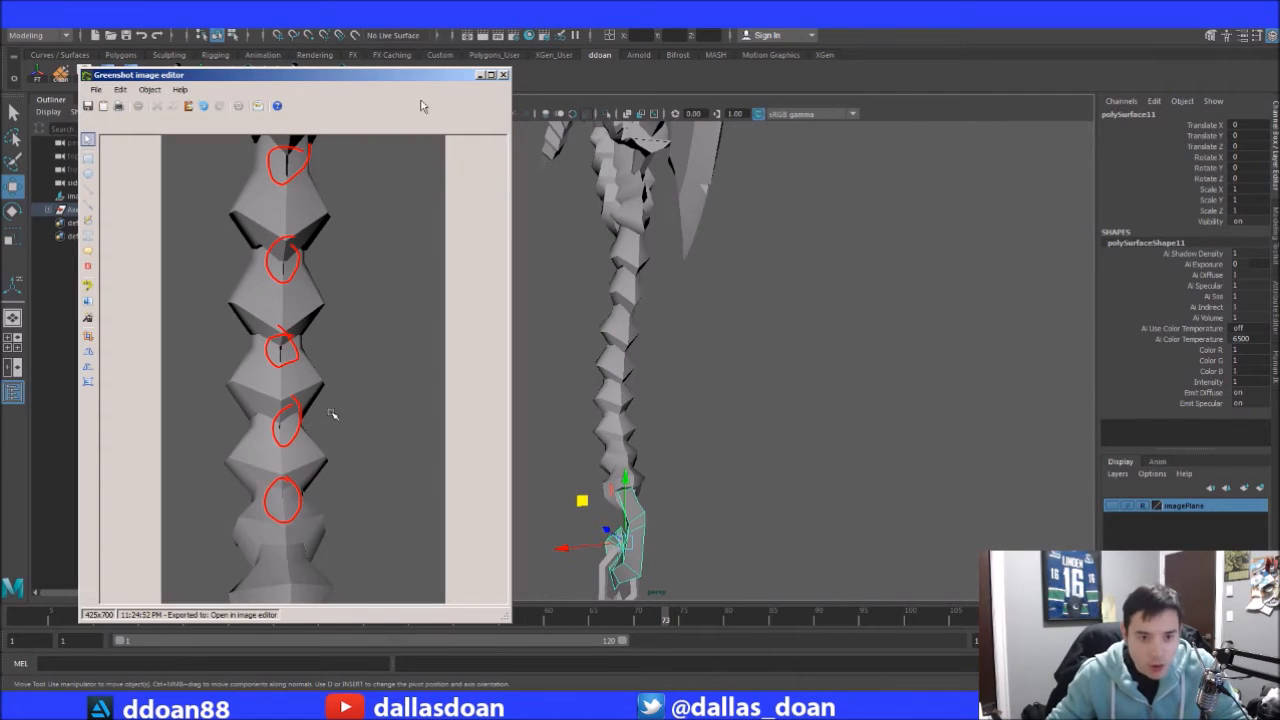
pyautogui.click(504, 75)
pyautogui.click(644, 392)
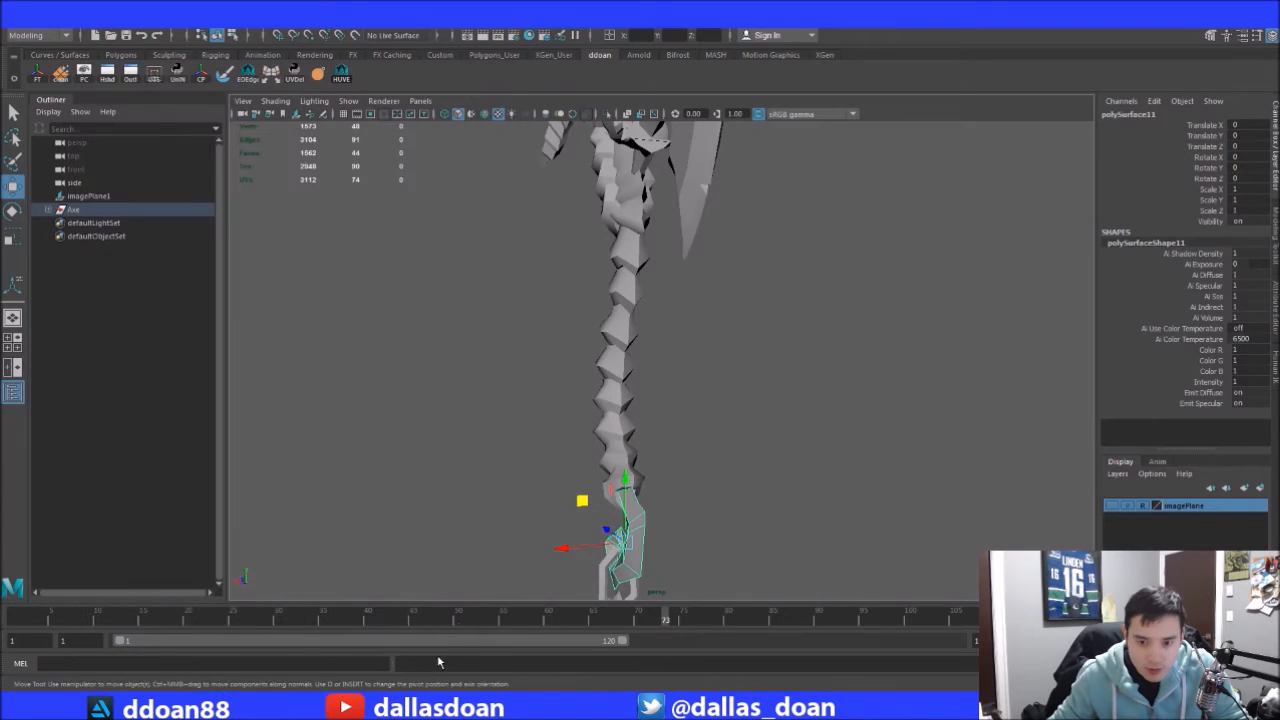
# Bring up the next Greenshot screenshot and examine its circled gaps where the hook meets the lowest handle segment
pyautogui.hotkey('alt', 'Tab')
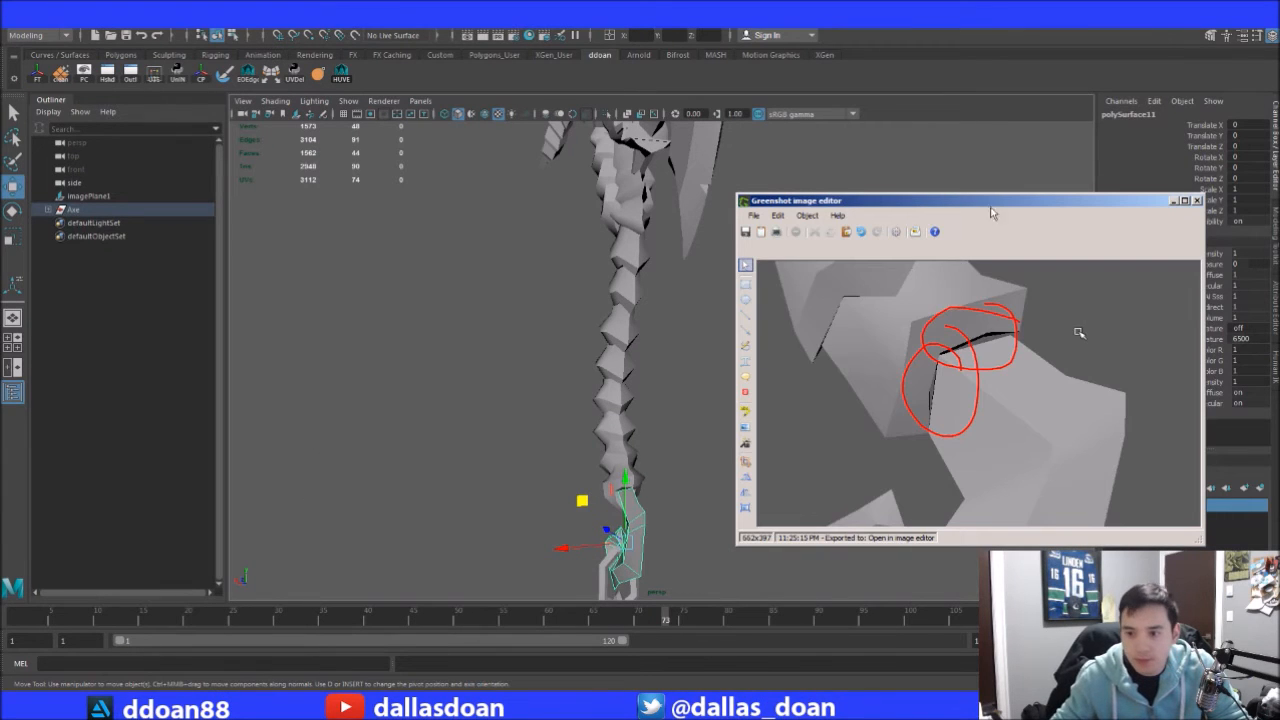
pyautogui.moveTo(939, 209); pyautogui.dragTo(930, 183)
pyautogui.keyDown('alt'); pyautogui.moveTo(475, 421); pyautogui.dragTo(782, 378); pyautogui.keyUp('alt')
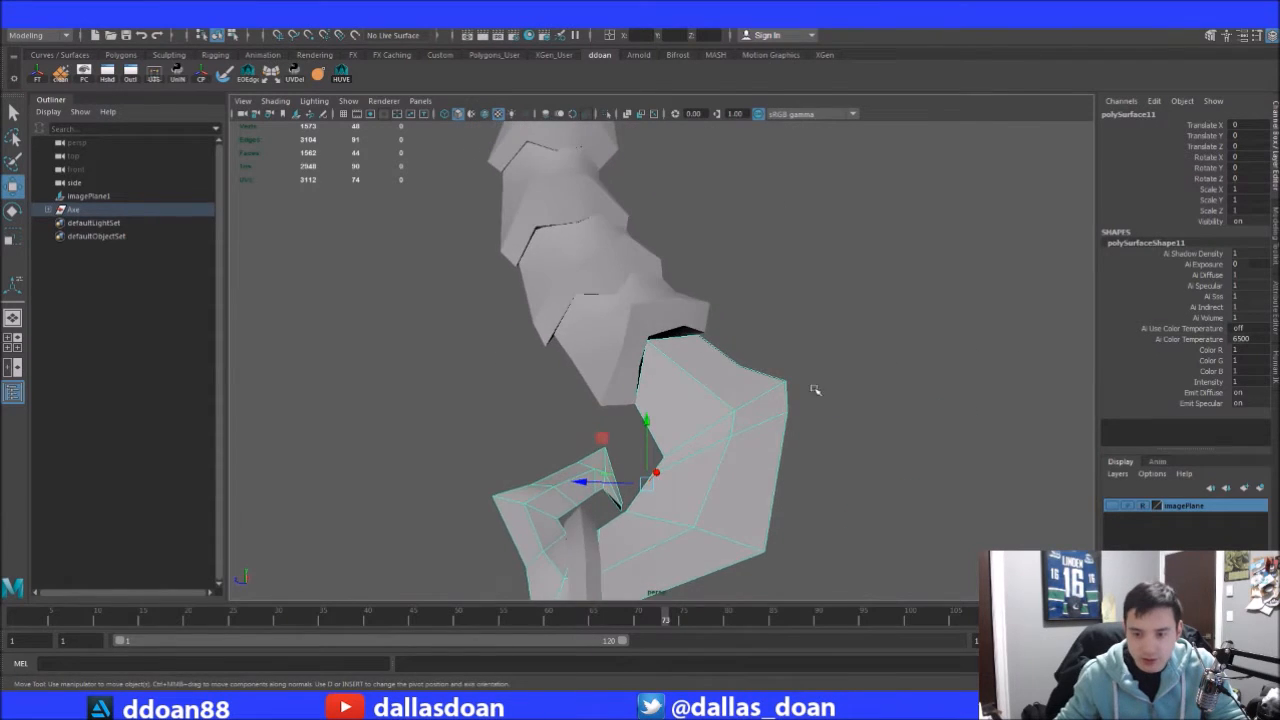
# In the side view, move the hook's inner corner vertices at the joint up into the lowest handle segment
pyautogui.press('space')
pyautogui.press('space')
pyautogui.keyDown('alt'); pyautogui.moveTo(883, 449); pyautogui.dragTo(738, 414, button='middle'); pyautogui.keyUp('alt')
pyautogui.keyDown('alt'); pyautogui.moveTo(738, 414); pyautogui.dragTo(832, 358, button='right'); pyautogui.keyUp('alt')
pyautogui.keyDown('alt'); pyautogui.moveTo(832, 358); pyautogui.dragTo(690, 437, button='middle'); pyautogui.keyUp('alt')
pyautogui.keyDown('alt'); pyautogui.moveTo(690, 437); pyautogui.dragTo(1105, 487, button='right'); pyautogui.keyUp('alt')
pyautogui.keyDown('alt'); pyautogui.moveTo(790, 436); pyautogui.dragTo(727, 420, button='middle'); pyautogui.keyUp('alt')
pyautogui.keyDown('alt'); pyautogui.moveTo(727, 420); pyautogui.dragTo(1080, 430, button='right'); pyautogui.keyUp('alt')
pyautogui.keyDown('alt'); pyautogui.moveTo(853, 360); pyautogui.dragTo(821, 404, button='middle'); pyautogui.keyUp('alt')
pyautogui.keyDown('alt'); pyautogui.moveTo(821, 404); pyautogui.dragTo(985, 446, button='right'); pyautogui.keyUp('alt')
pyautogui.keyDown('alt'); pyautogui.moveTo(645, 361); pyautogui.dragTo(665, 320, button='middle'); pyautogui.keyUp('alt')
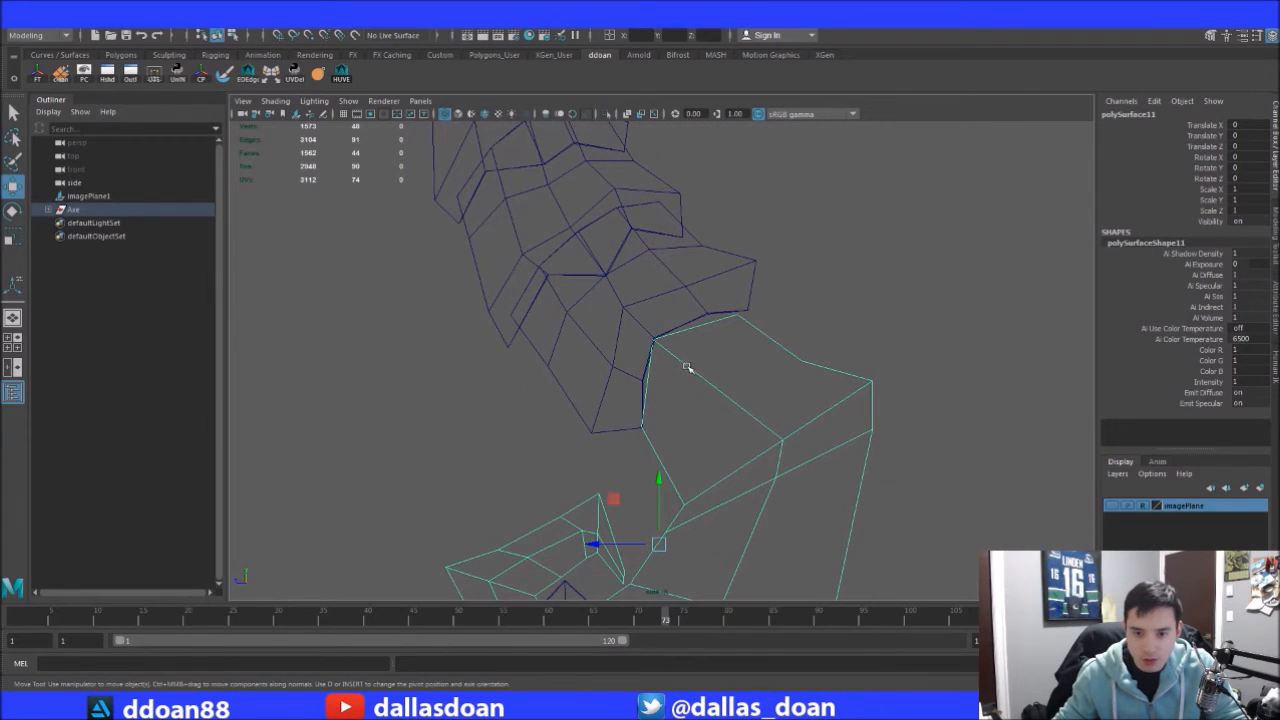
pyautogui.press('F8')
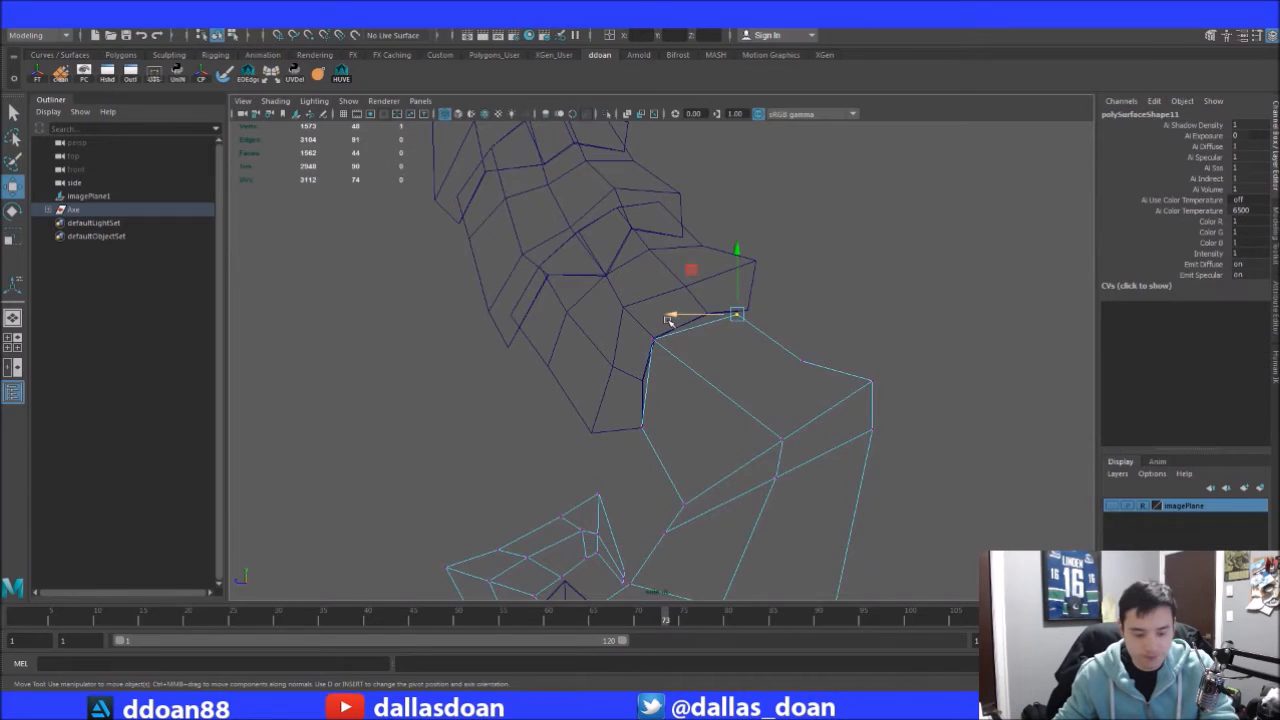
pyautogui.press('5')
pyautogui.moveTo(661, 336); pyautogui.dragTo(633, 323)
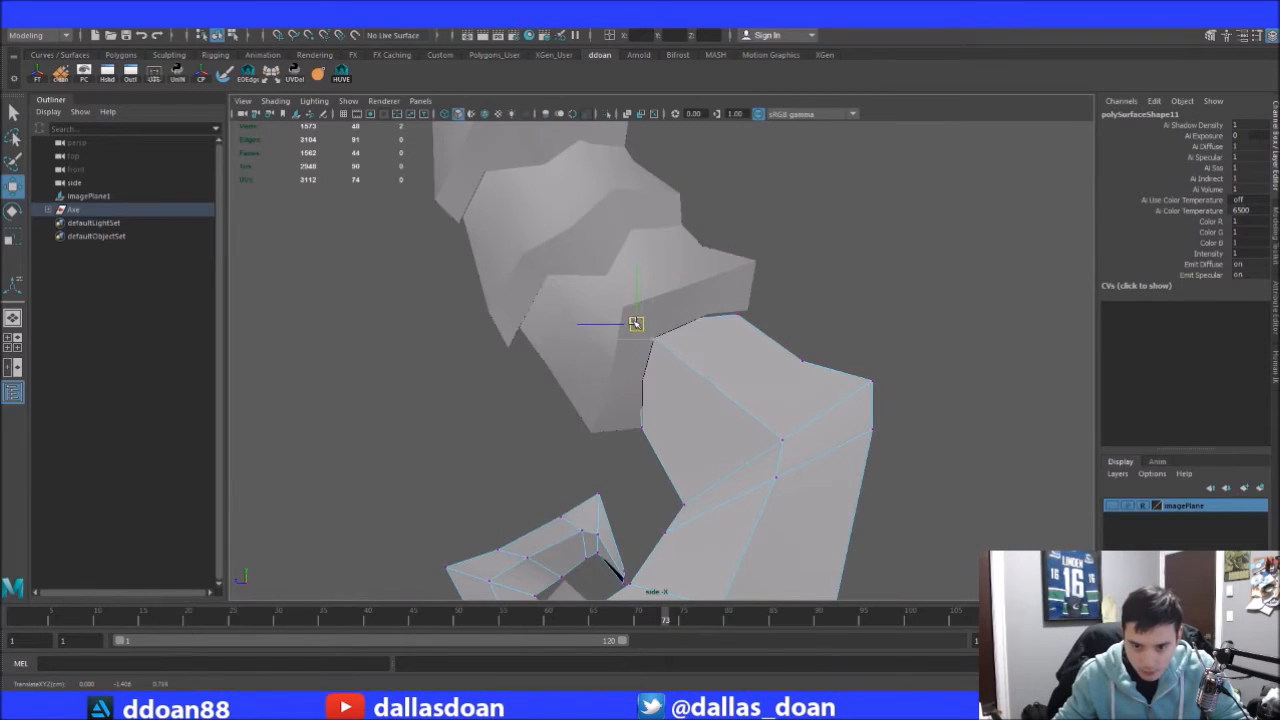
# Move the hook's two outer joint vertices into the lowest handle segment as well, and return to shaded object mode
pyautogui.click(736, 315)
pyautogui.press('4')
pyautogui.moveTo(736, 314); pyautogui.dragTo(731, 297)
pyautogui.click(638, 420)
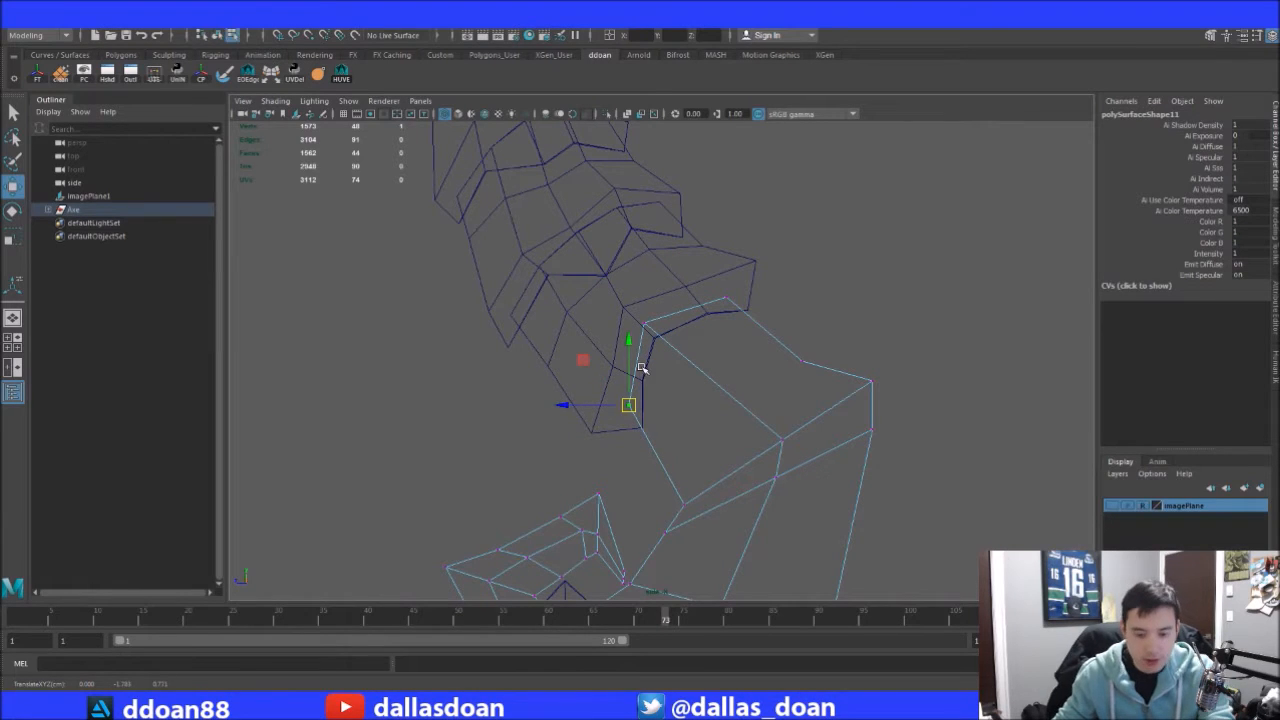
pyautogui.press('F8')
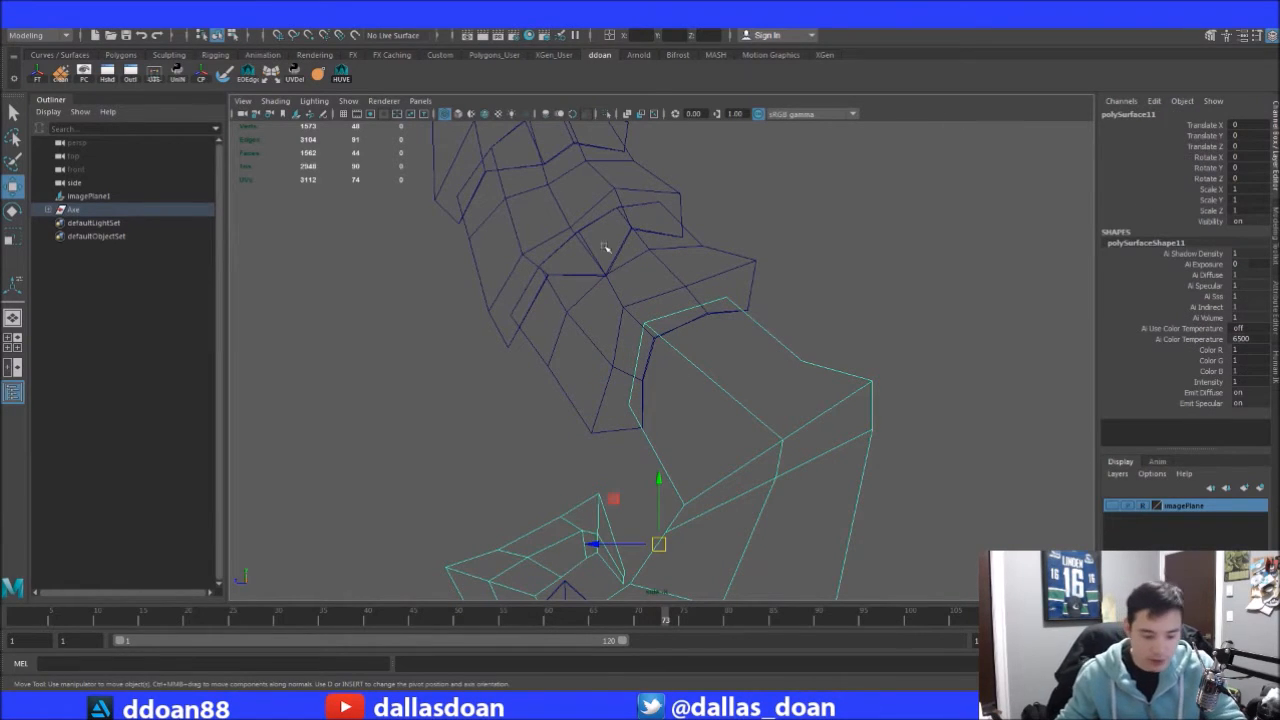
pyautogui.press('5')
pyautogui.keyDown('alt'); pyautogui.moveTo(715, 341); pyautogui.dragTo(587, 404); pyautogui.keyUp('alt')
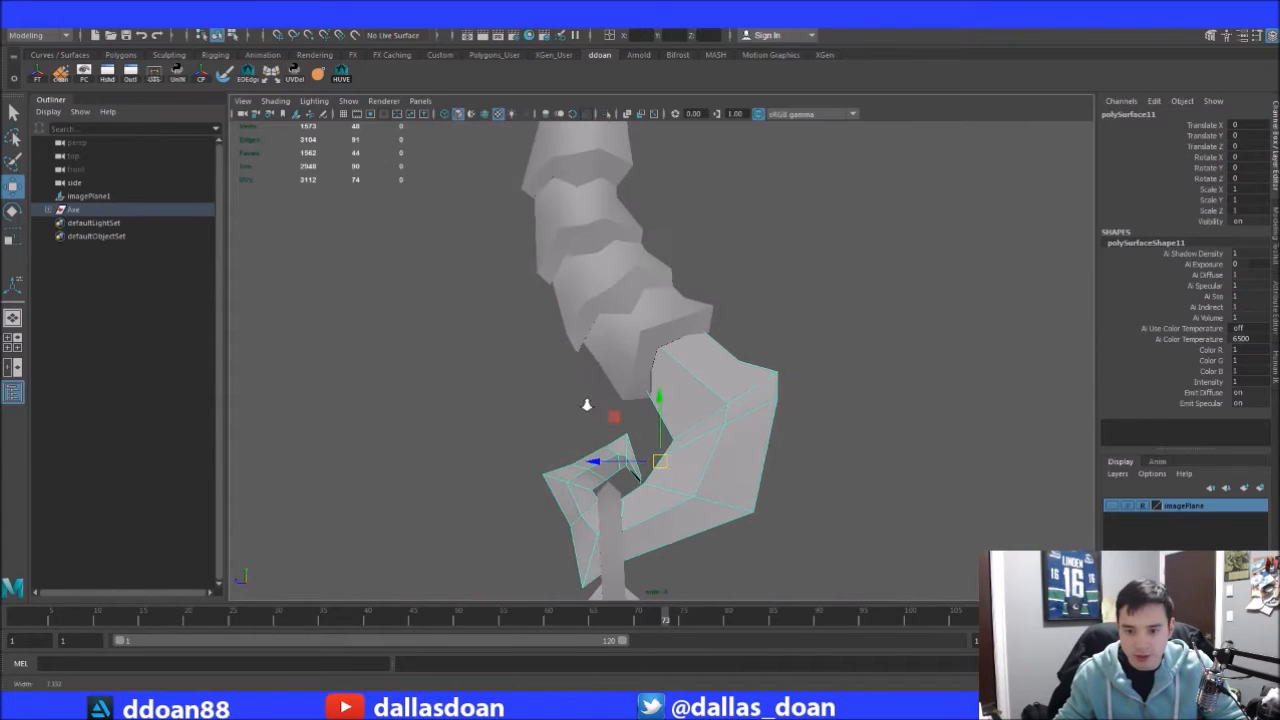
# Check the joint in the perspective view against the marked-up Greenshot screenshot, and close that screenshot without saving
pyautogui.press('space')
pyautogui.press('space')
pyautogui.keyDown('alt'); pyautogui.moveTo(777, 277); pyautogui.dragTo(831, 308); pyautogui.keyUp('alt')
pyautogui.click(784, 357)
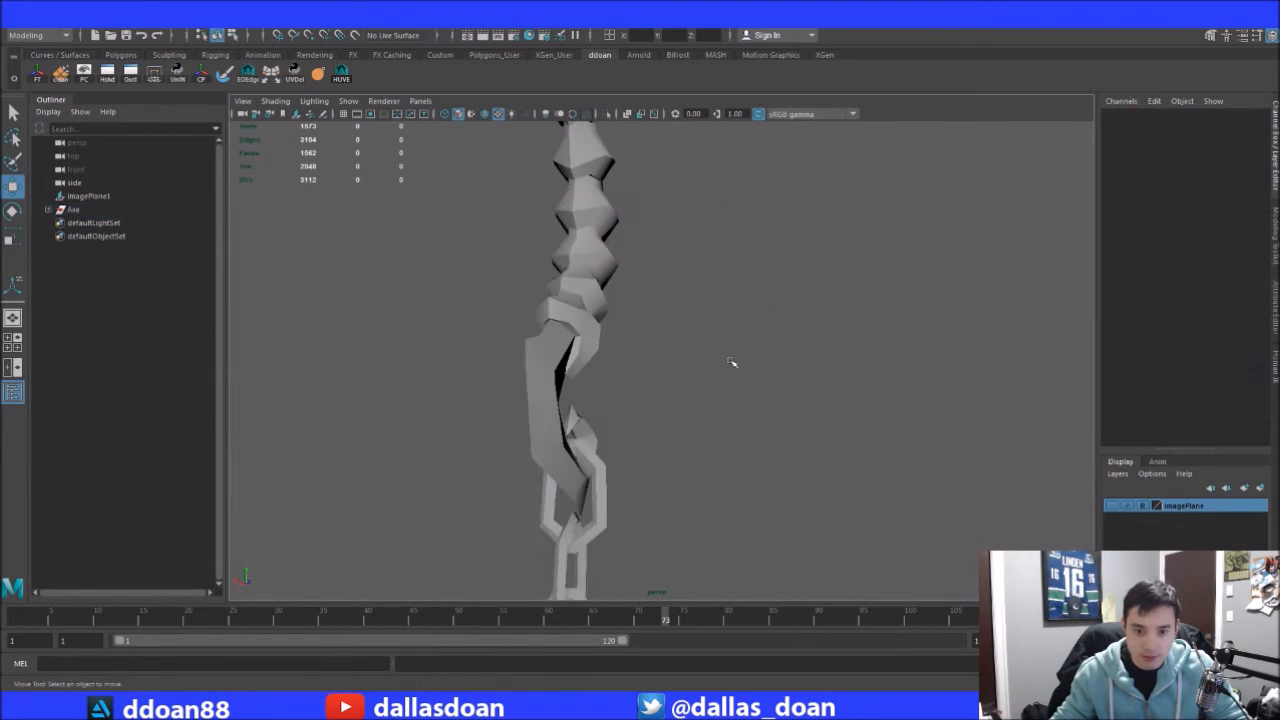
pyautogui.hotkey('alt', 'Tab')
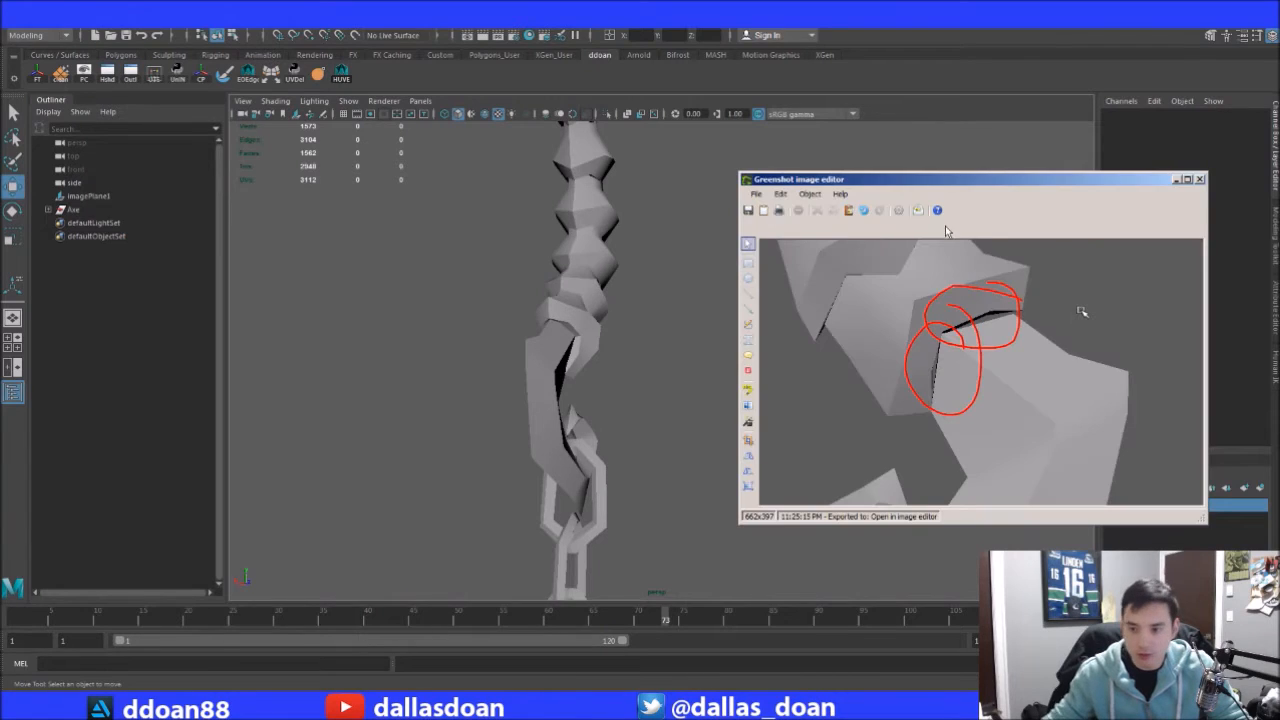
pyautogui.moveTo(1038, 200); pyautogui.dragTo(999, 203)
pyautogui.click(1160, 181)
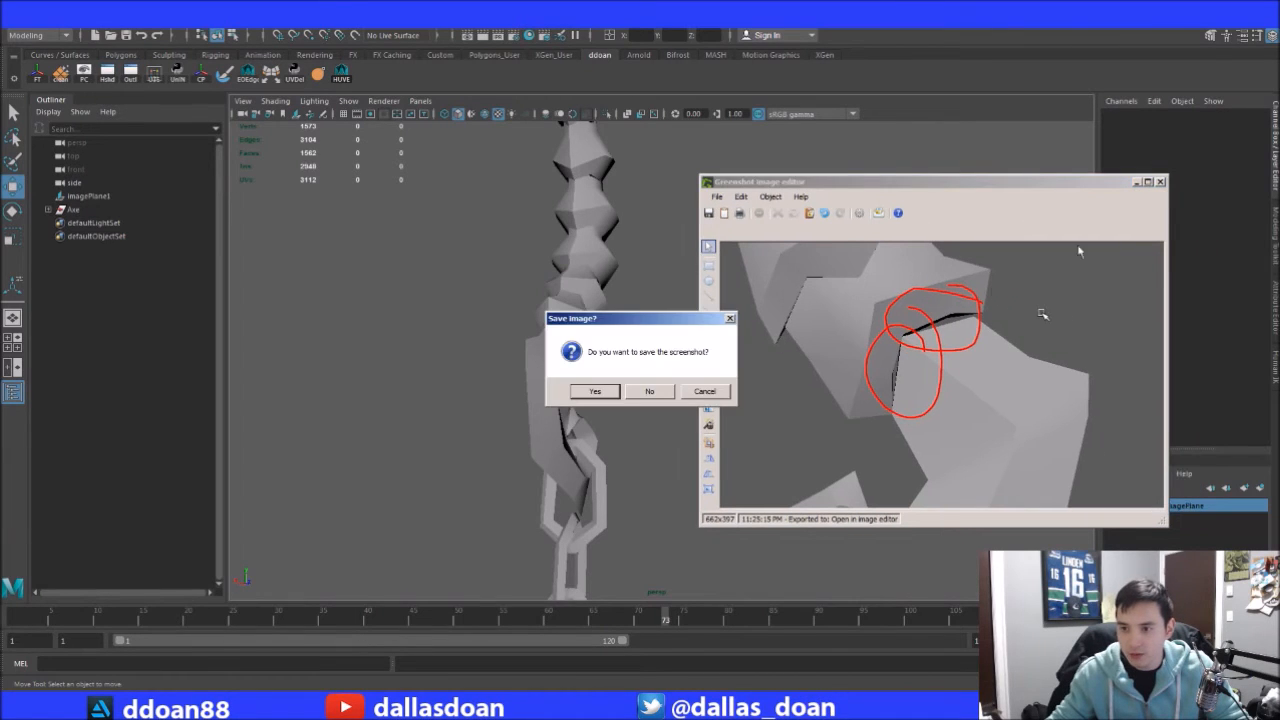
pyautogui.click(664, 391)
# Open the remaining Greenshot screenshot, select the hook, and examine the circled gap at its tip beside the chain link
pyautogui.click(344, 648)
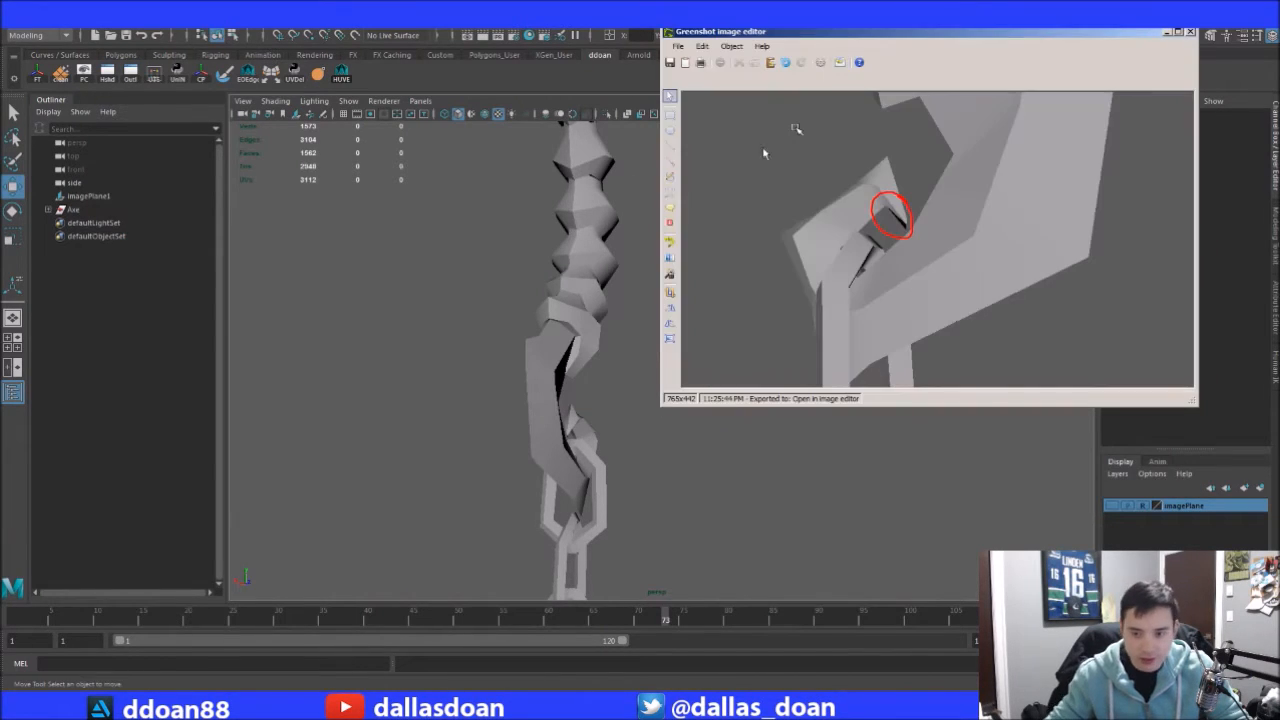
pyautogui.keyDown('alt'); pyautogui.moveTo(607, 420); pyautogui.dragTo(563, 306); pyautogui.keyUp('alt')
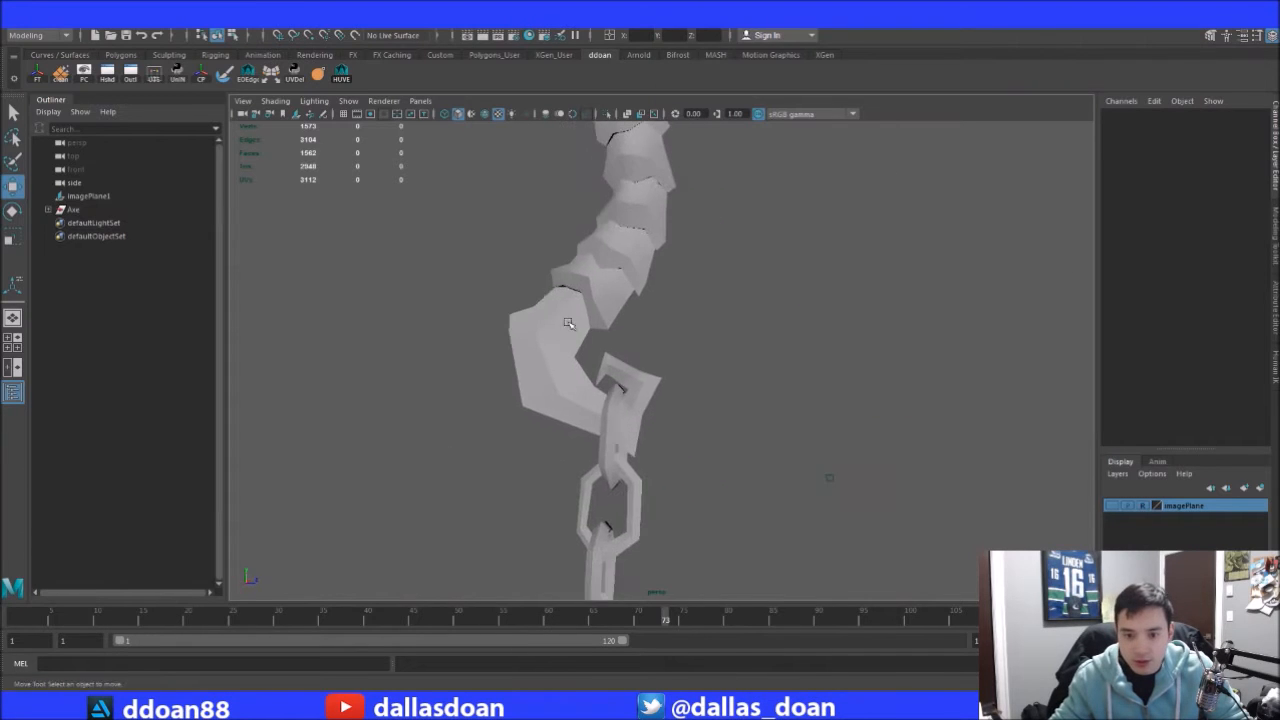
pyautogui.keyDown('alt'); pyautogui.moveTo(563, 306); pyautogui.dragTo(738, 361, button='right'); pyautogui.keyUp('alt')
pyautogui.keyDown('alt'); pyautogui.moveTo(738, 361); pyautogui.dragTo(868, 384); pyautogui.keyUp('alt')
pyautogui.click(818, 361)
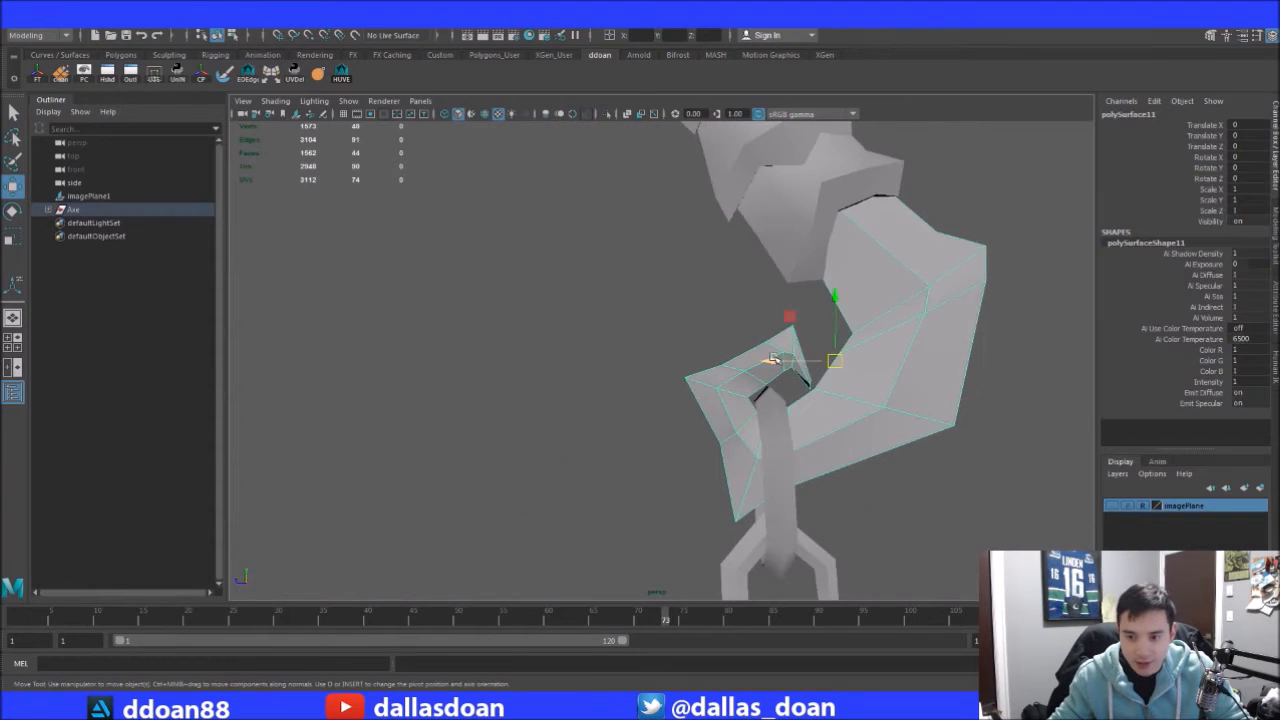
pyautogui.keyDown('alt'); pyautogui.moveTo(845, 336); pyautogui.dragTo(734, 243, button='middle'); pyautogui.keyUp('alt')
pyautogui.keyDown('alt'); pyautogui.moveTo(734, 243); pyautogui.dragTo(843, 309, button='right'); pyautogui.keyUp('alt')
pyautogui.moveTo(843, 309)
pyautogui.keyDown('alt'); pyautogui.mouseDown()
pyautogui.moveTo(817, 343)
pyautogui.moveTo(760, 349)
pyautogui.moveTo(780, 321)
pyautogui.moveTo(823, 309)
pyautogui.moveTo(766, 291)
pyautogui.moveTo(894, 263)
pyautogui.moveTo(849, 291)
pyautogui.moveTo(866, 309)
pyautogui.mouseUp(); pyautogui.keyUp('alt')
pyautogui.keyDown('alt'); pyautogui.moveTo(866, 309); pyautogui.dragTo(831, 369, button='right'); pyautogui.keyUp('alt')
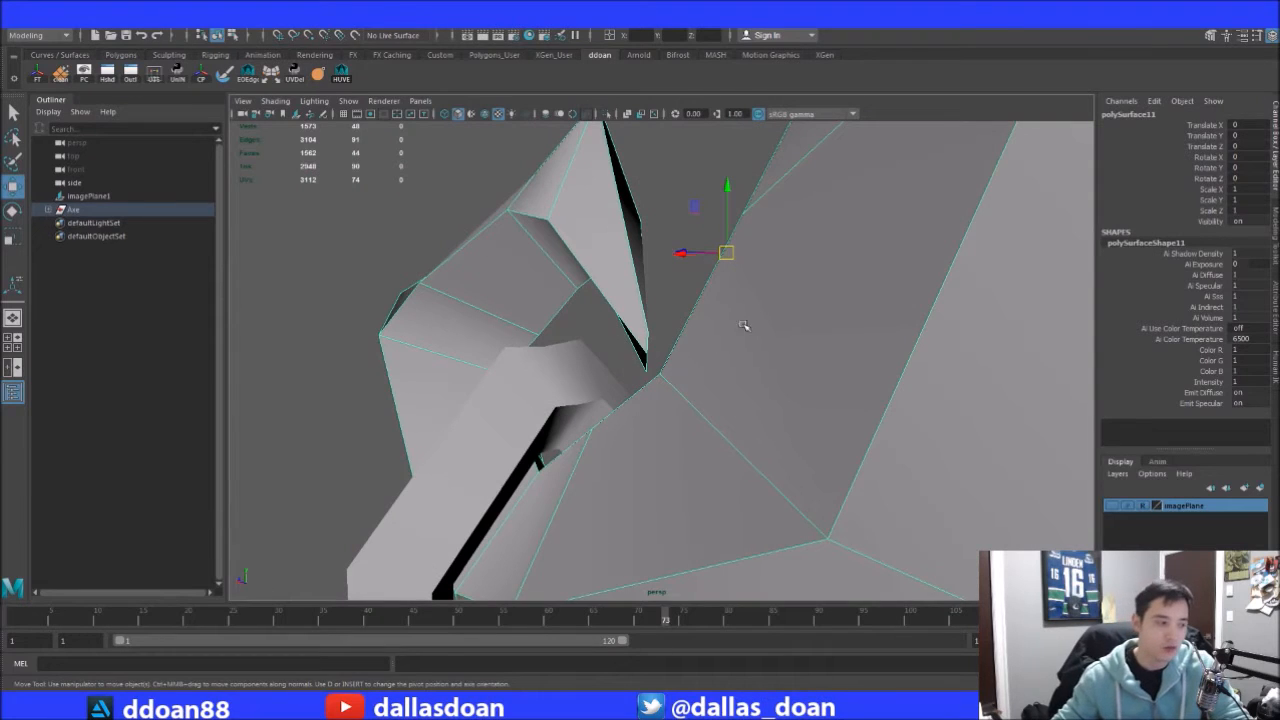
# Try to move the loose vertex at the hook's tip across the gap onto its neighbour
pyautogui.keyDown('alt'); pyautogui.moveTo(657, 335); pyautogui.dragTo(754, 343); pyautogui.keyUp('alt')
pyautogui.press('F9')
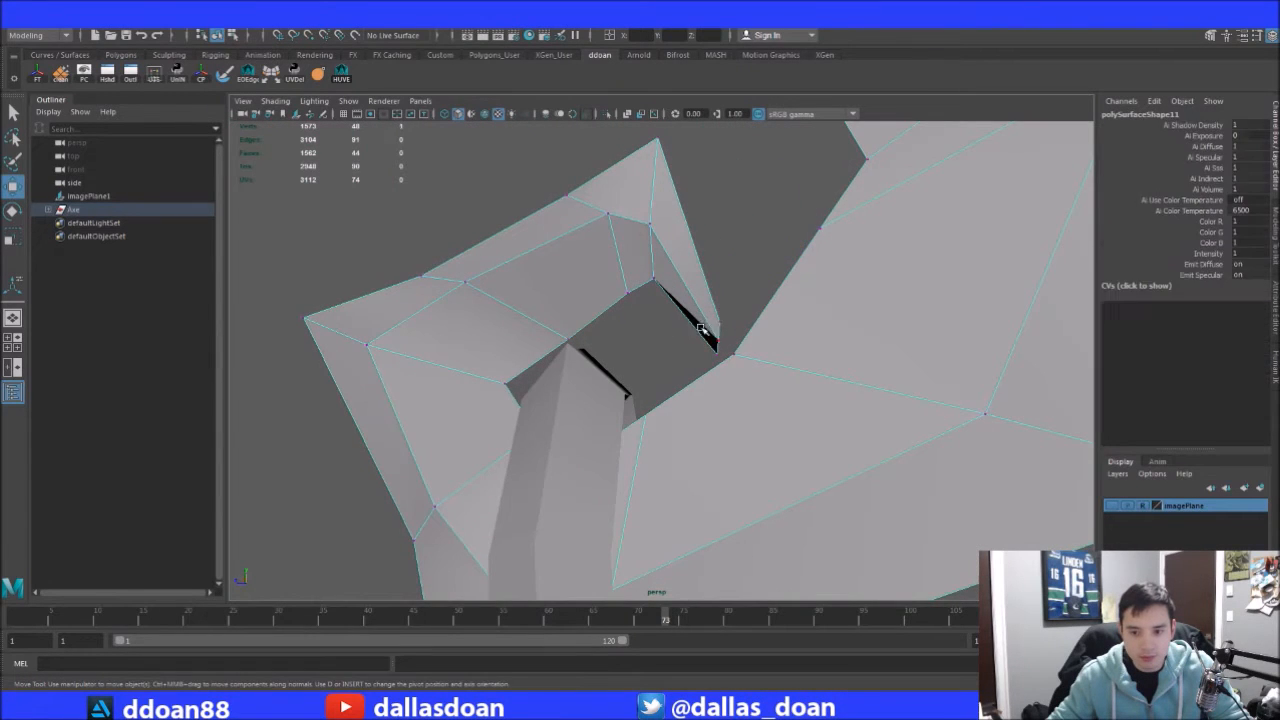
pyautogui.click(714, 337)
pyautogui.moveTo(717, 337); pyautogui.dragTo(694, 240)
pyautogui.keyDown('alt'); pyautogui.moveTo(694, 240); pyautogui.dragTo(795, 265, button='right'); pyautogui.keyUp('alt')
pyautogui.moveTo(795, 265)
pyautogui.keyDown('alt'); pyautogui.mouseDown()
pyautogui.moveTo(747, 285)
pyautogui.moveTo(743, 263)
pyautogui.moveTo(883, 277)
pyautogui.moveTo(794, 269)
pyautogui.mouseUp(); pyautogui.keyUp('alt')
pyautogui.keyDown('alt'); pyautogui.moveTo(778, 184); pyautogui.dragTo(768, 326); pyautogui.keyUp('alt')
pyautogui.click(768, 326)
pyautogui.hotkey('ctrl', 'z')
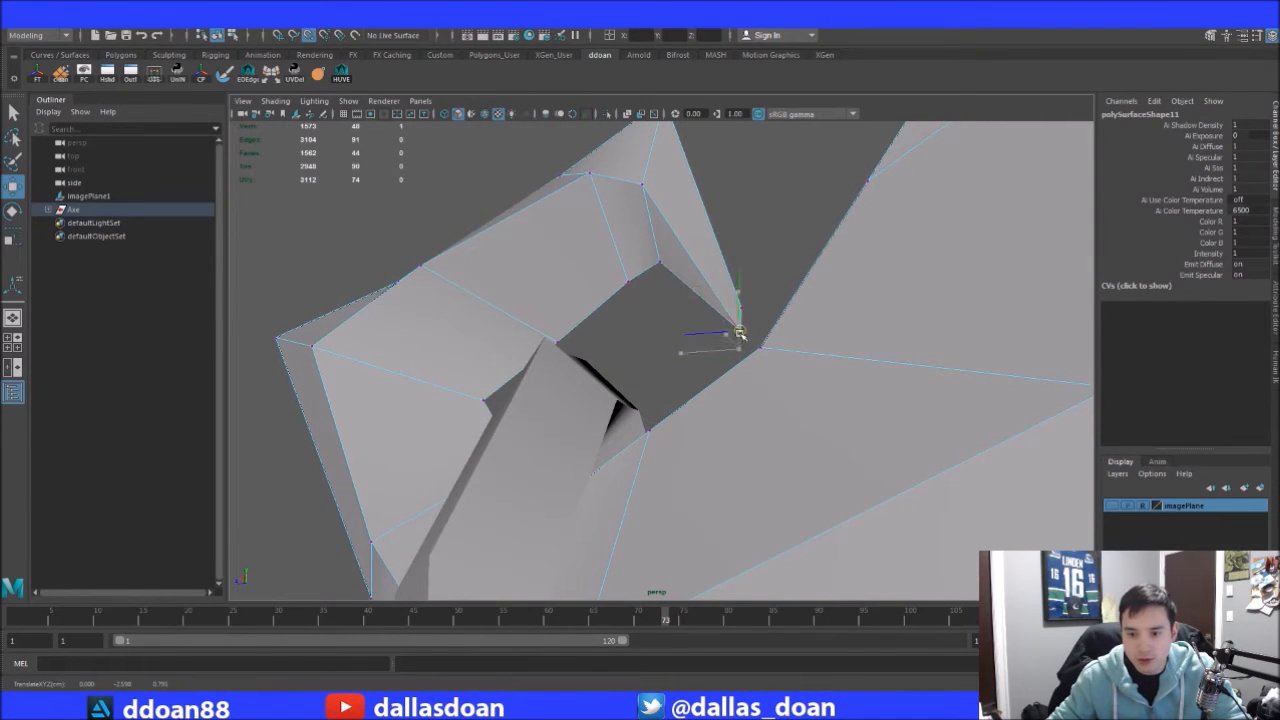
# Snap the loose vertex at the hook's tip onto the neighbouring vertex and merge the two
pyautogui.click(755, 320)
pyautogui.moveTo(727, 337); pyautogui.dragTo(727, 336)
pyautogui.moveTo(727, 336)
pyautogui.keyDown('alt'); pyautogui.mouseDown()
pyautogui.moveTo(729, 317)
pyautogui.moveTo(744, 323)
pyautogui.mouseUp(); pyautogui.keyUp('alt')
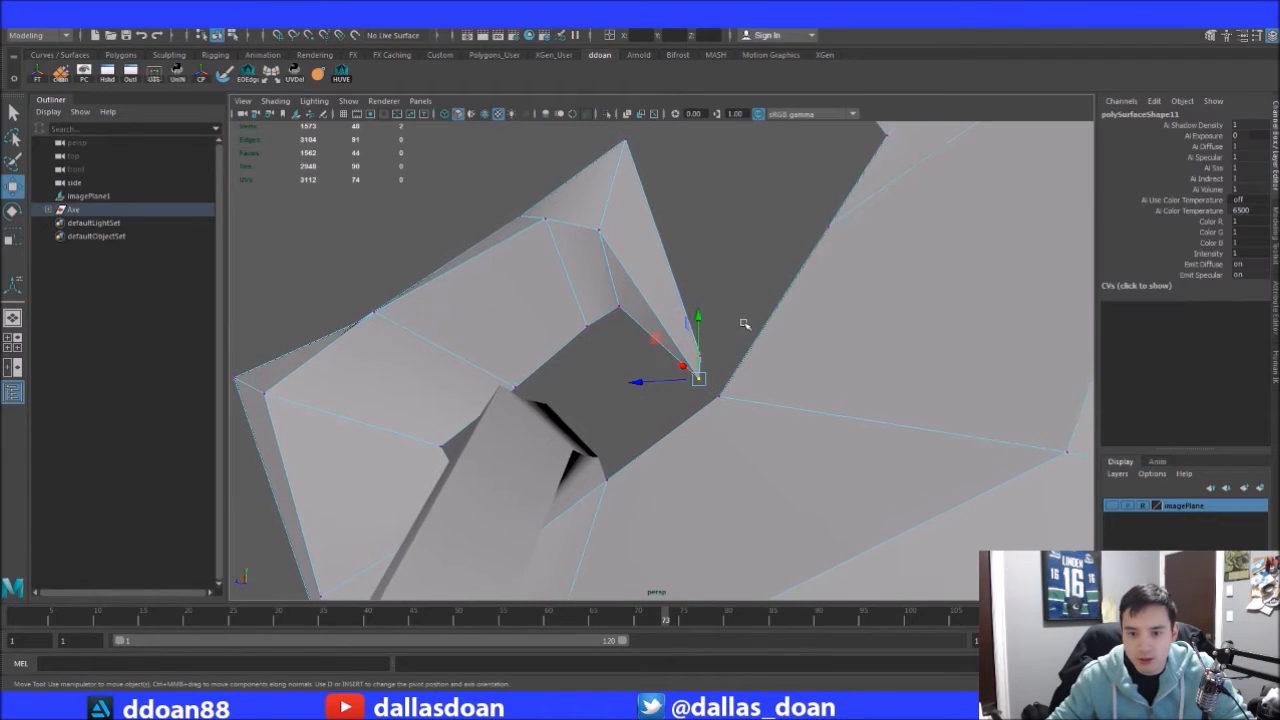
pyautogui.hotkey('ctrl', 'm')
pyautogui.keyDown('alt'); pyautogui.moveTo(729, 247); pyautogui.dragTo(750, 296); pyautogui.keyUp('alt')
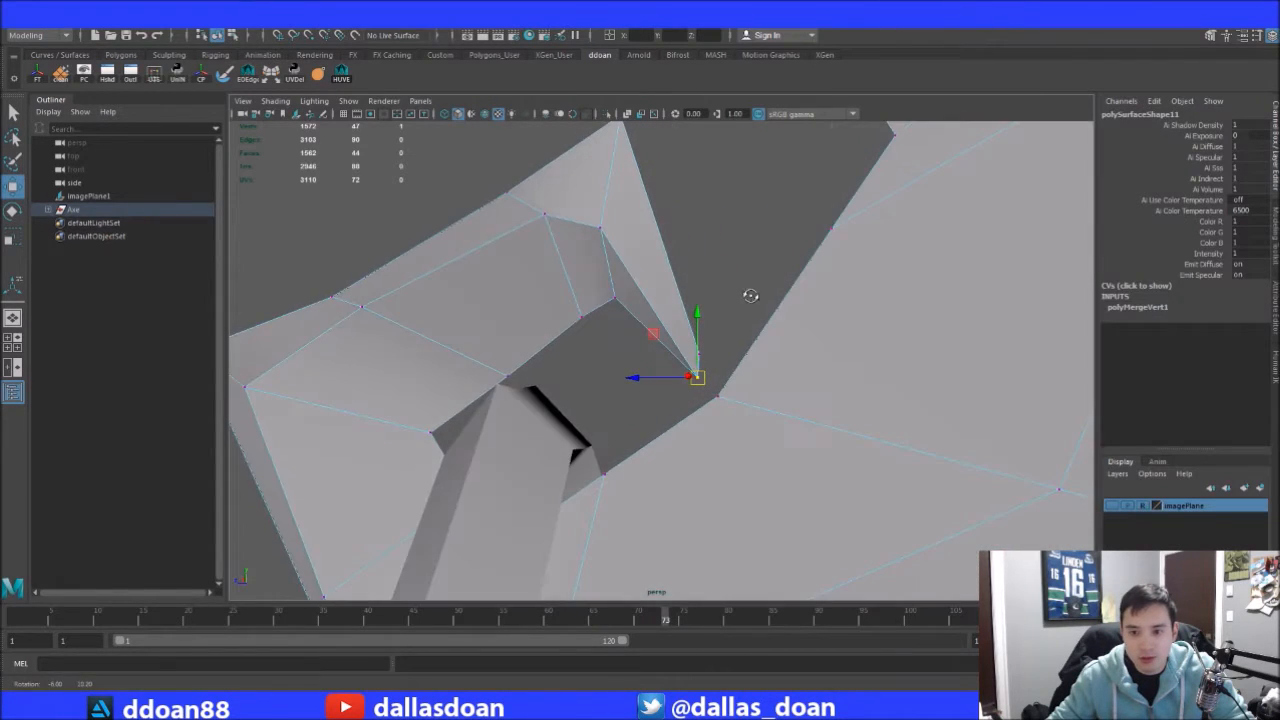
# Merge the remaining pair of split vertices at the hook's tip, and return to object mode
pyautogui.keyDown('alt'); pyautogui.moveTo(744, 344); pyautogui.dragTo(715, 338); pyautogui.keyUp('alt')
pyautogui.click(716, 347)
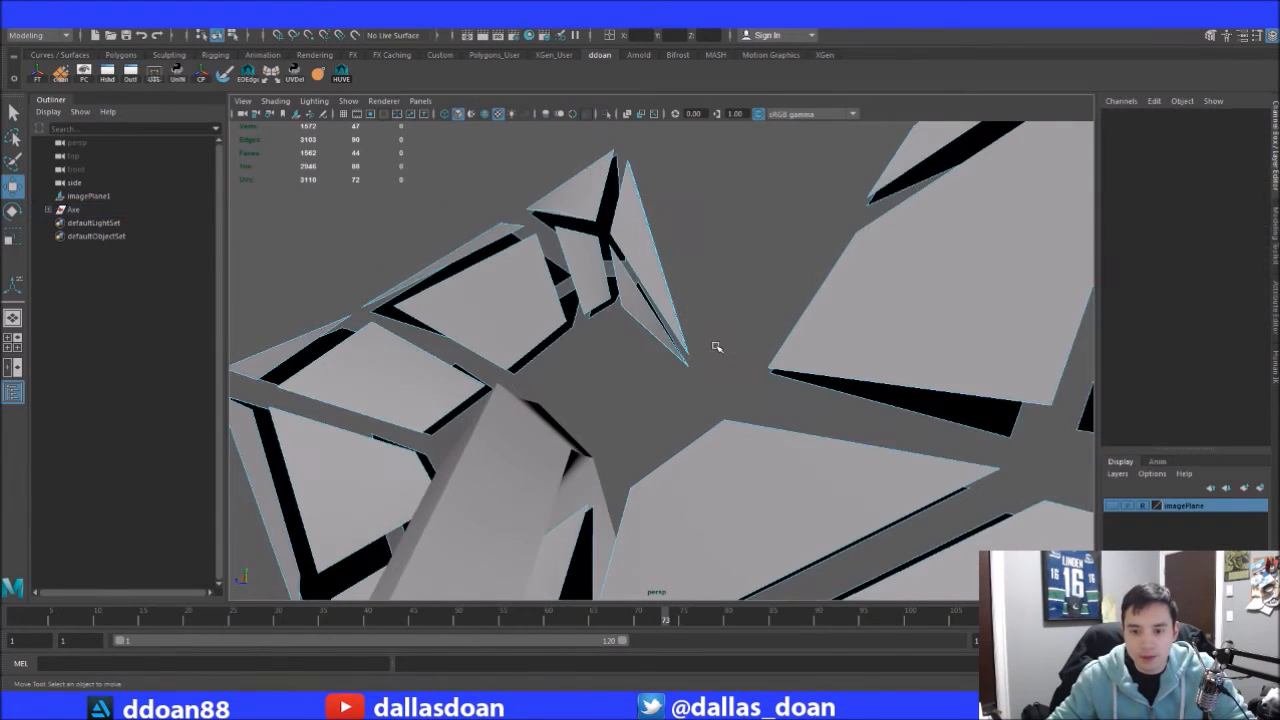
pyautogui.click(688, 326)
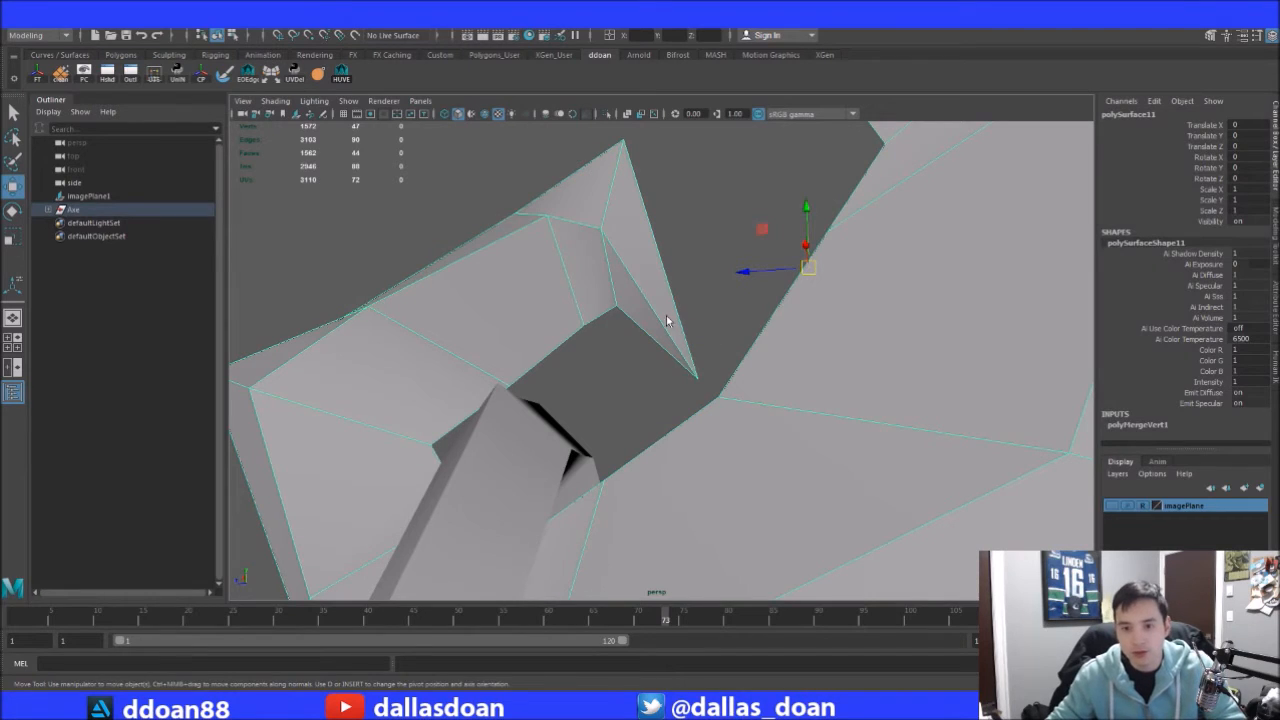
pyautogui.press('F9')
pyautogui.moveTo(702, 337); pyautogui.dragTo(687, 380)
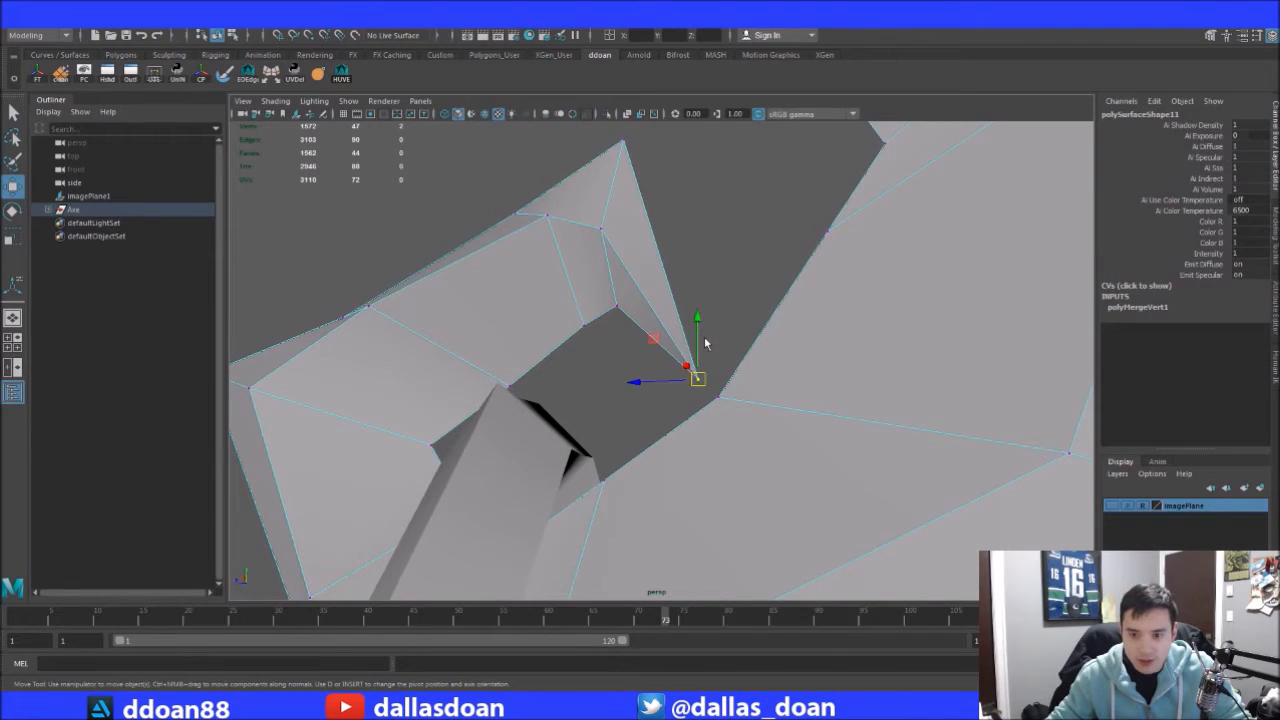
pyautogui.keyDown('shift'); pyautogui.moveTo(702, 298); pyautogui.dragTo(703, 264, button='right'); pyautogui.keyUp('shift')
pyautogui.keyDown('alt'); pyautogui.moveTo(705, 294); pyautogui.dragTo(696, 300); pyautogui.keyUp('alt')
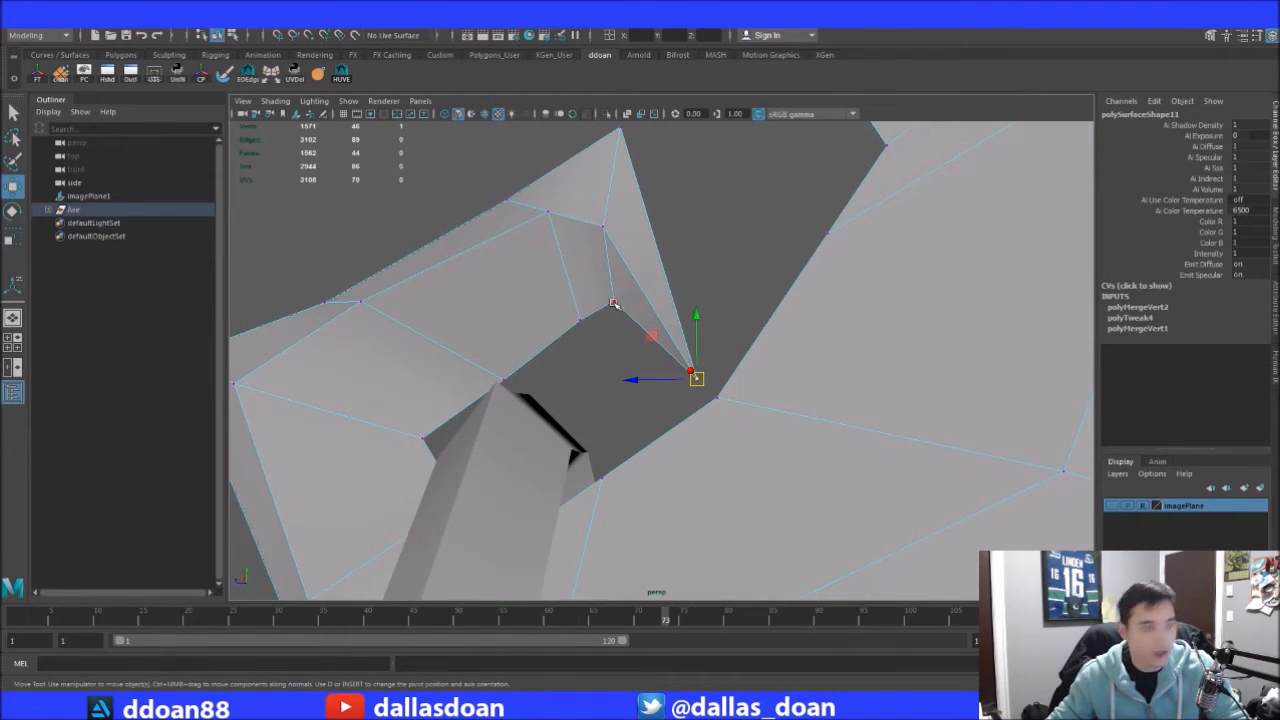
pyautogui.moveTo(641, 355); pyautogui.dragTo(711, 335, button='right')
pyautogui.keyDown('alt'); pyautogui.moveTo(711, 337); pyautogui.dragTo(702, 316); pyautogui.keyUp('alt')
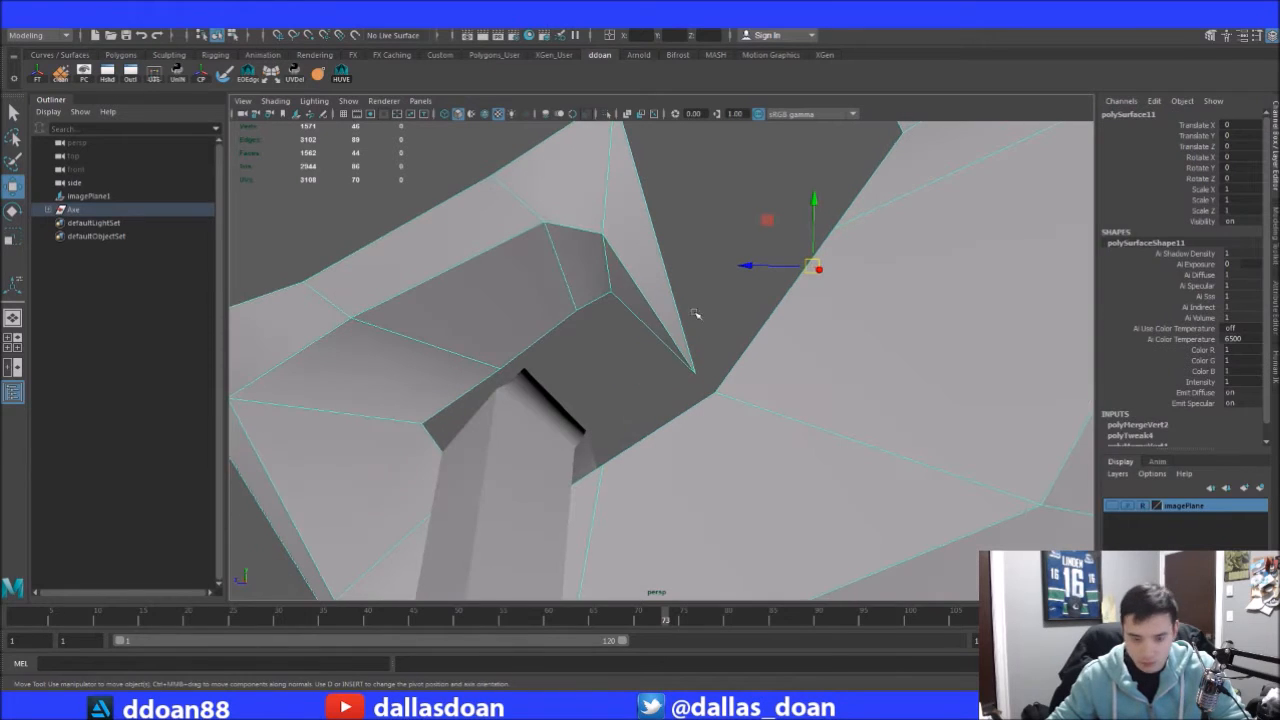
# Move the merged tip vertex down against the inner corner of the hook's main body, and return to object mode
pyautogui.keyDown('alt'); pyautogui.moveTo(767, 287); pyautogui.dragTo(682, 346); pyautogui.keyUp('alt')
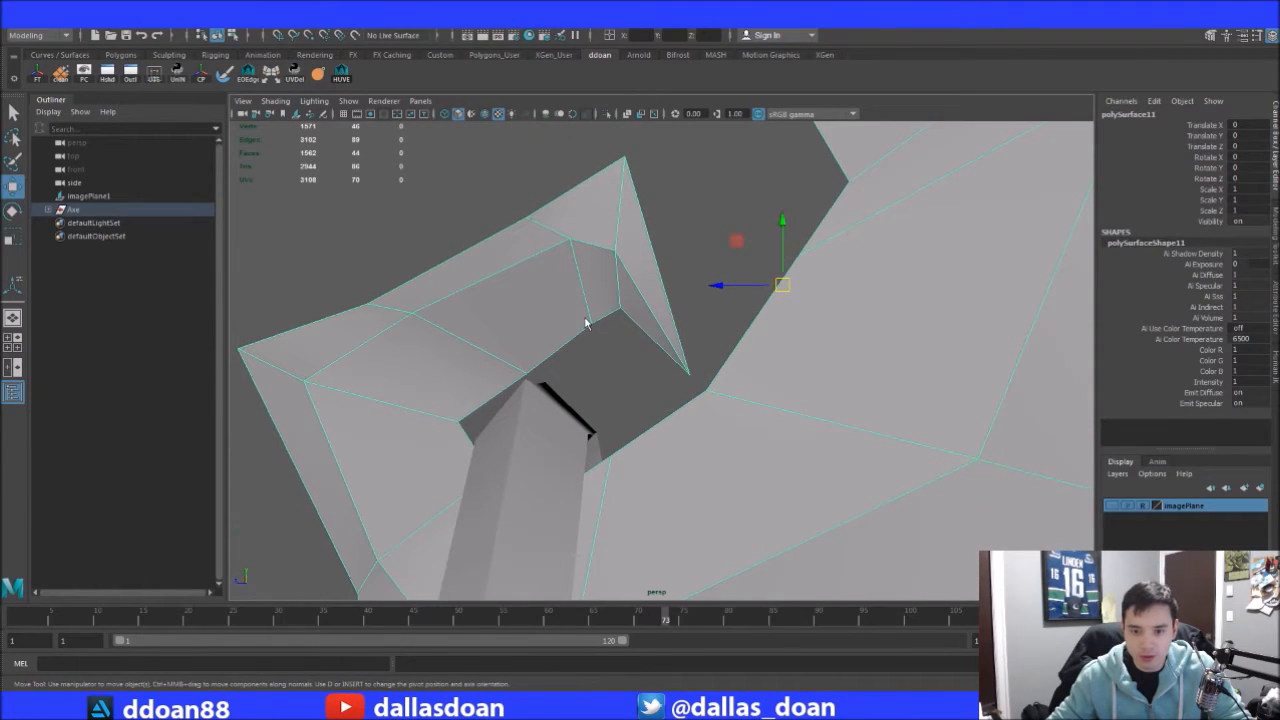
pyautogui.moveTo(586, 322); pyautogui.dragTo(572, 321, button='right')
pyautogui.moveTo(697, 375); pyautogui.dragTo(699, 384)
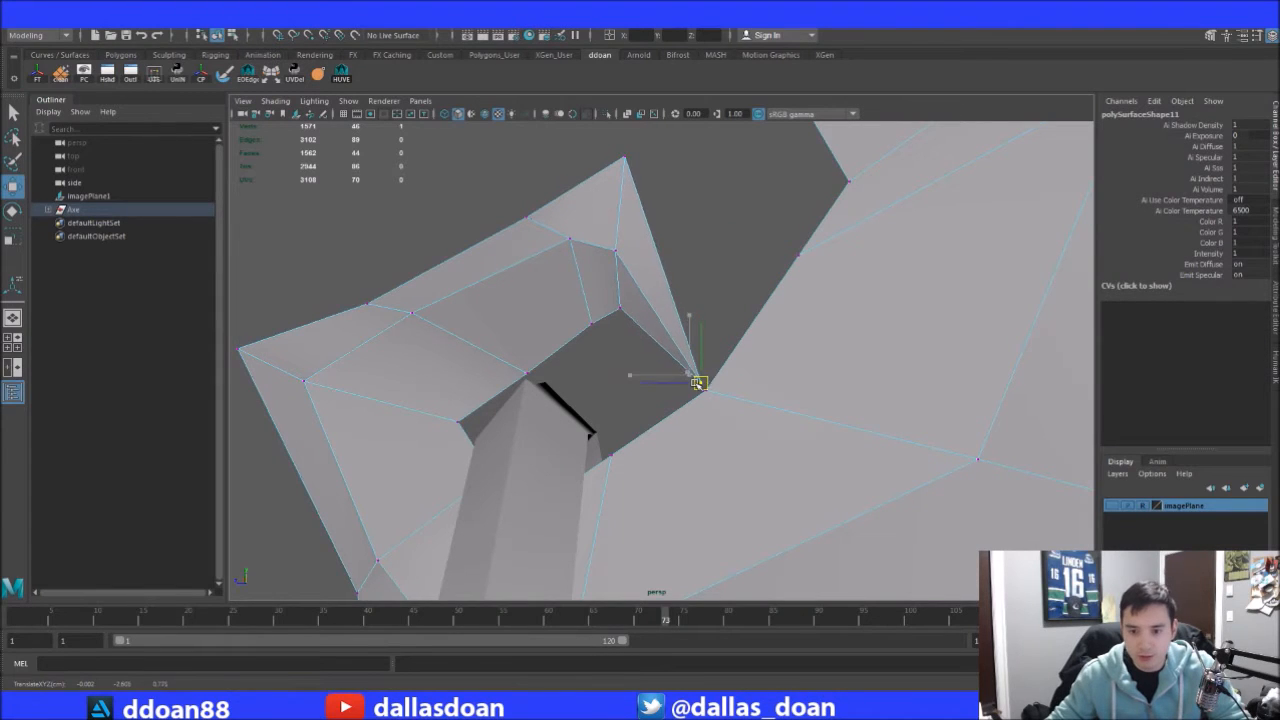
pyautogui.press('F8')
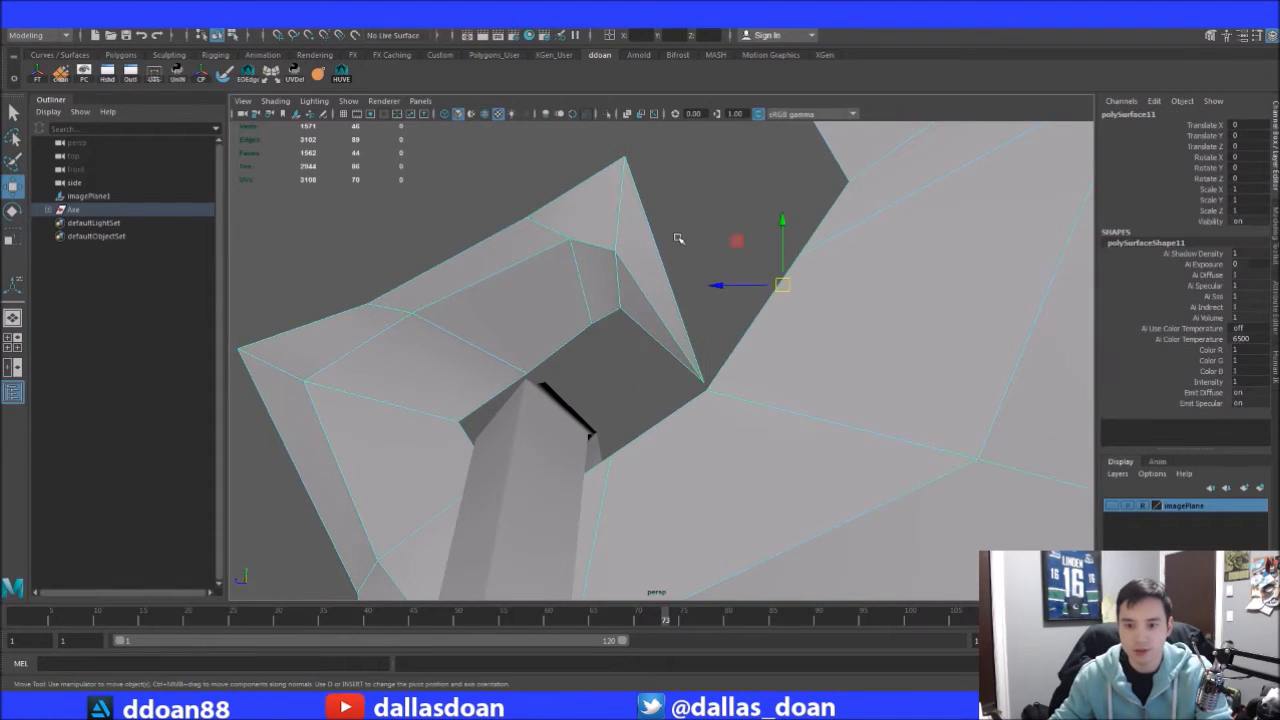
# Compare the hook's tip with the marked-up Greenshot screenshot, and close that screenshot without saving
pyautogui.keyDown('alt'); pyautogui.moveTo(829, 351); pyautogui.dragTo(648, 349); pyautogui.keyUp('alt')
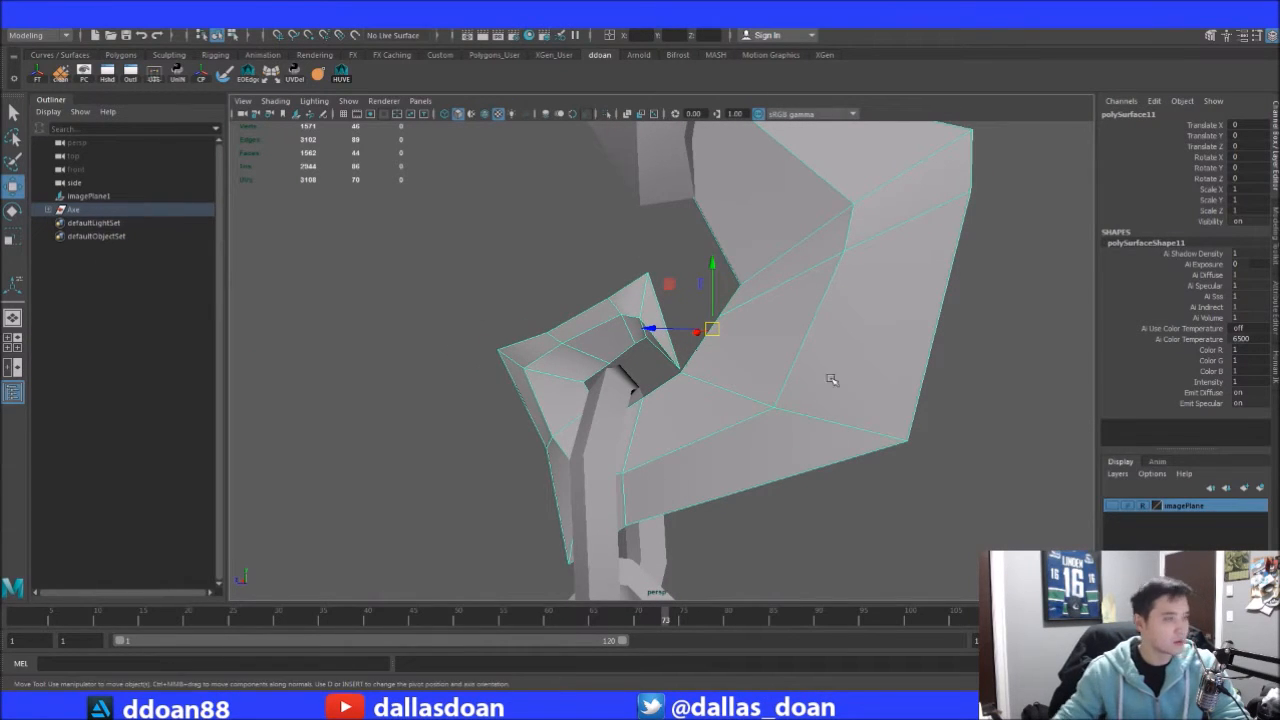
pyautogui.keyDown('alt'); pyautogui.moveTo(830, 378); pyautogui.dragTo(798, 455); pyautogui.keyUp('alt')
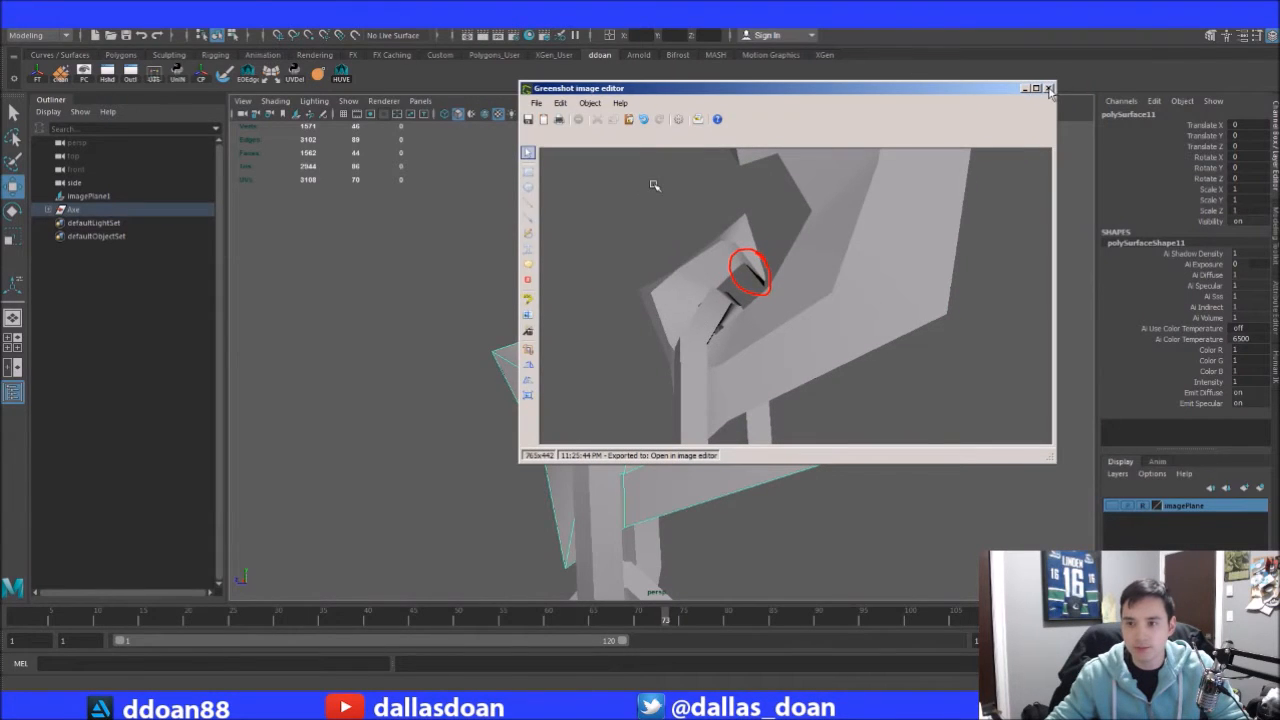
pyautogui.click(1049, 89)
pyautogui.click(649, 391)
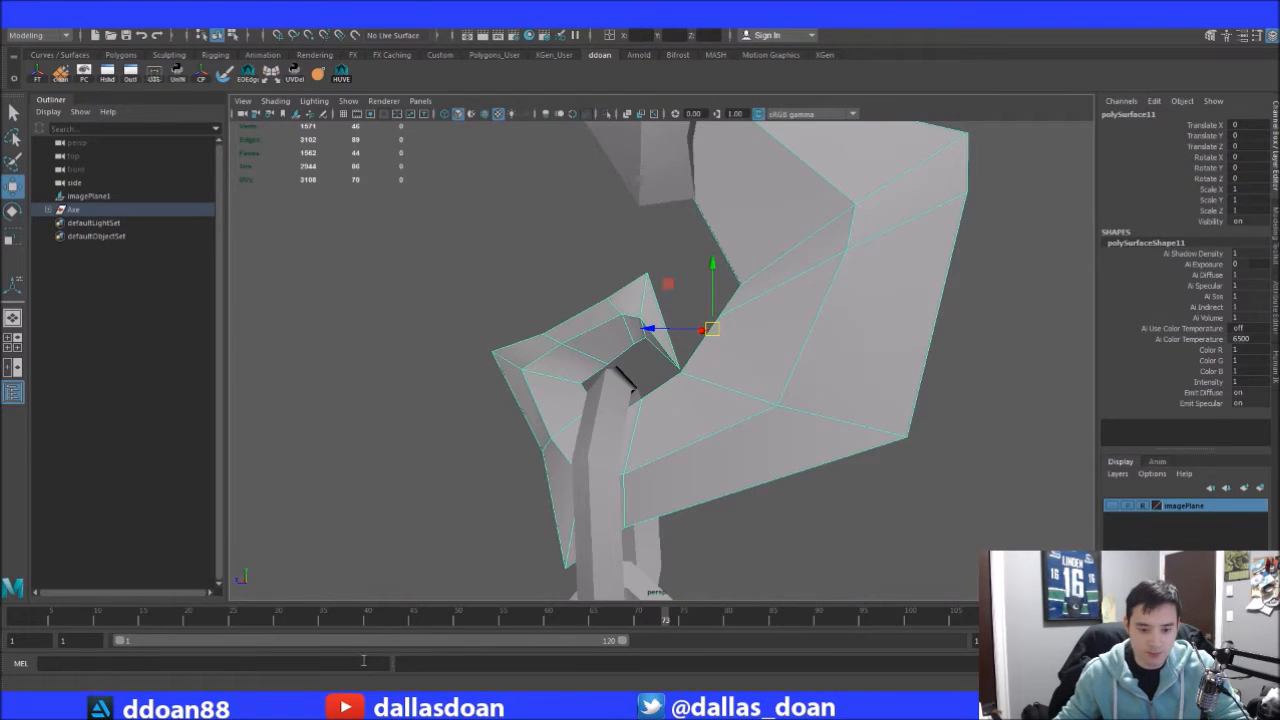
# Consult the next marked-up Greenshot screenshot, and select the chain link with the doubled seam for edge editing
pyautogui.click(363, 704)
pyautogui.keyDown('alt'); pyautogui.moveTo(553, 378); pyautogui.dragTo(489, 337); pyautogui.keyUp('alt')
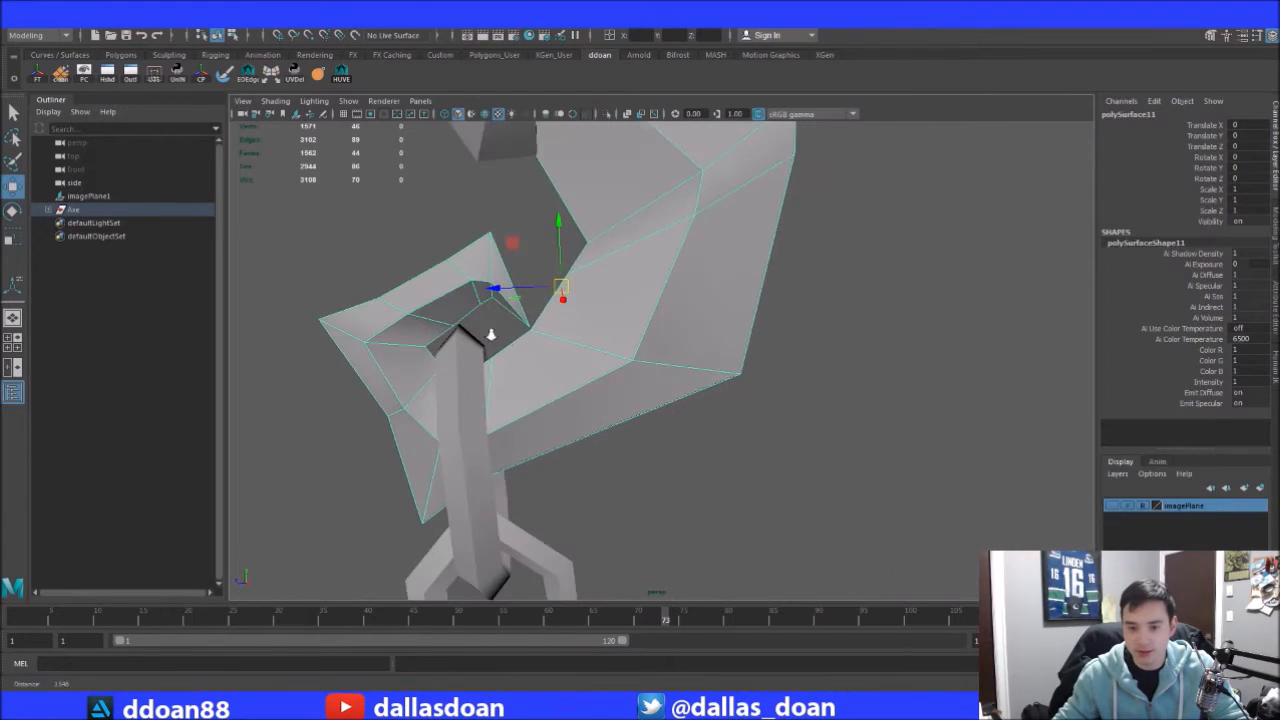
pyautogui.keyDown('alt'); pyautogui.moveTo(487, 430); pyautogui.dragTo(529, 286, button='middle'); pyautogui.keyUp('alt')
pyautogui.keyDown('alt'); pyautogui.moveTo(562, 337); pyautogui.dragTo(620, 323); pyautogui.keyUp('alt')
pyautogui.click(520, 372)
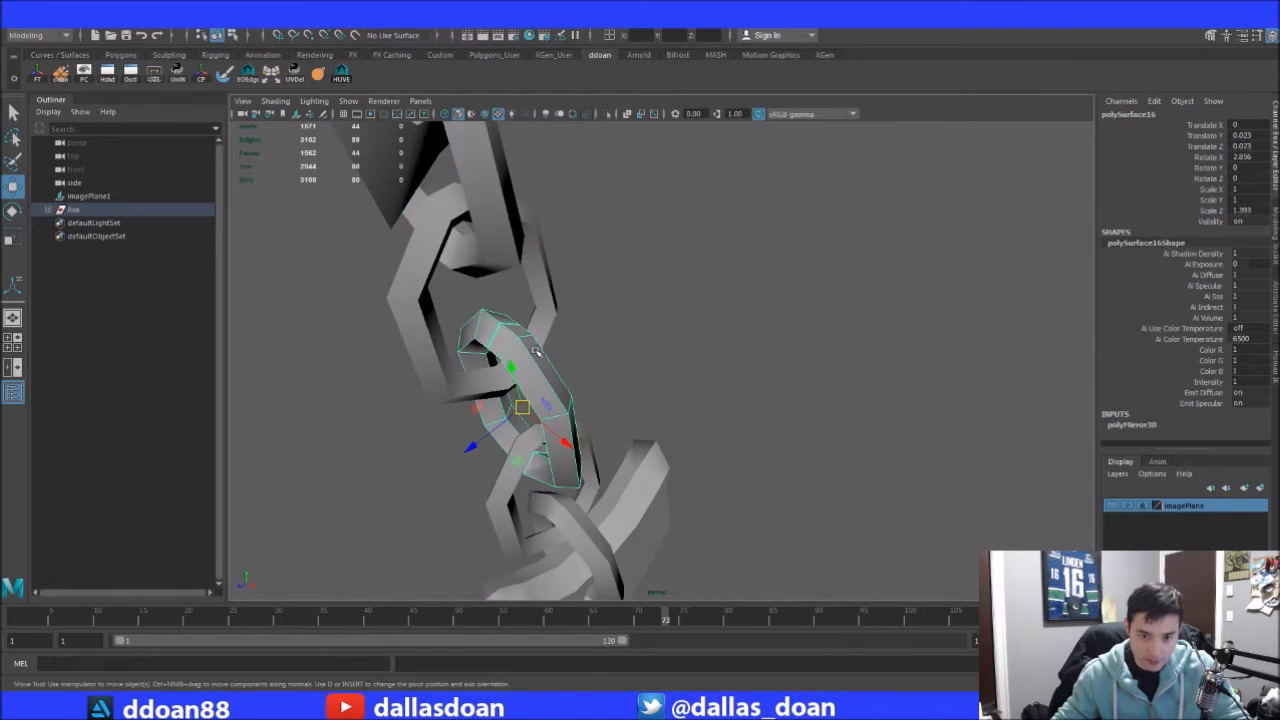
pyautogui.press('f')
pyautogui.keyDown('alt'); pyautogui.moveTo(902, 335); pyautogui.dragTo(628, 274); pyautogui.keyUp('alt')
pyautogui.press('w')
pyautogui.press('F10')
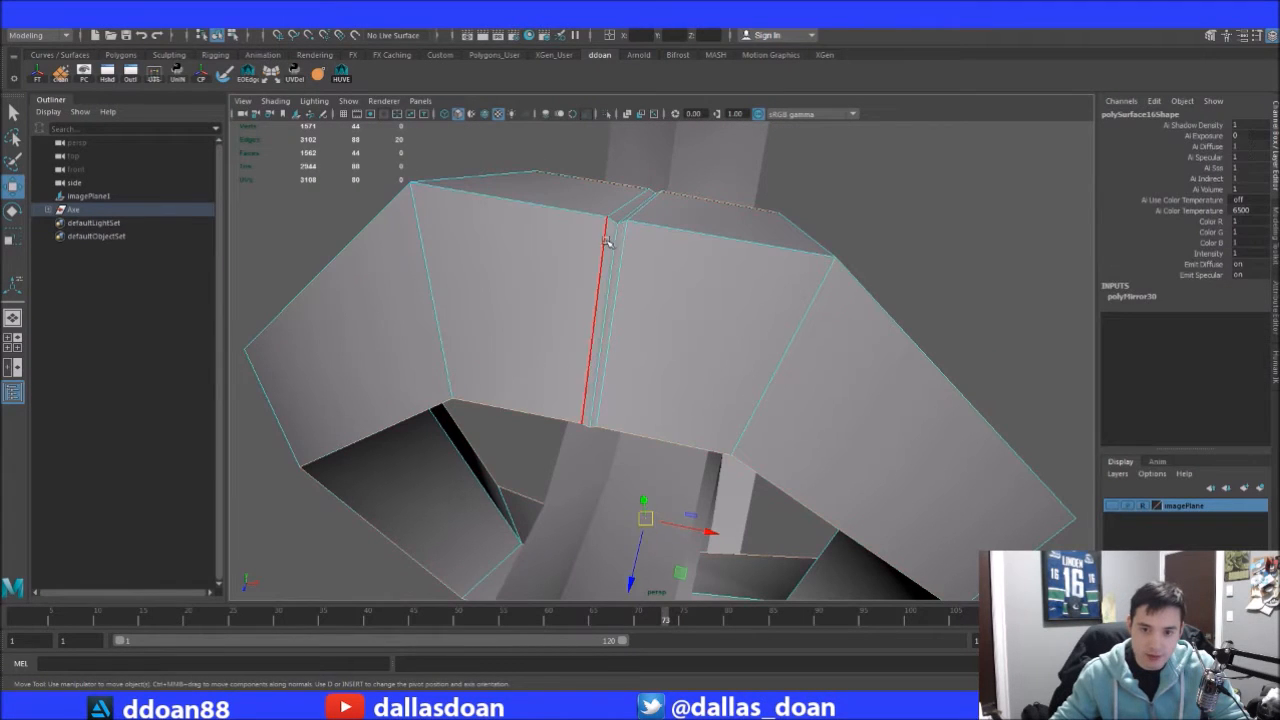
# Delete the middle edge loop of the narrow doubled seam at the upper end of the chain link
pyautogui.click(755, 203)
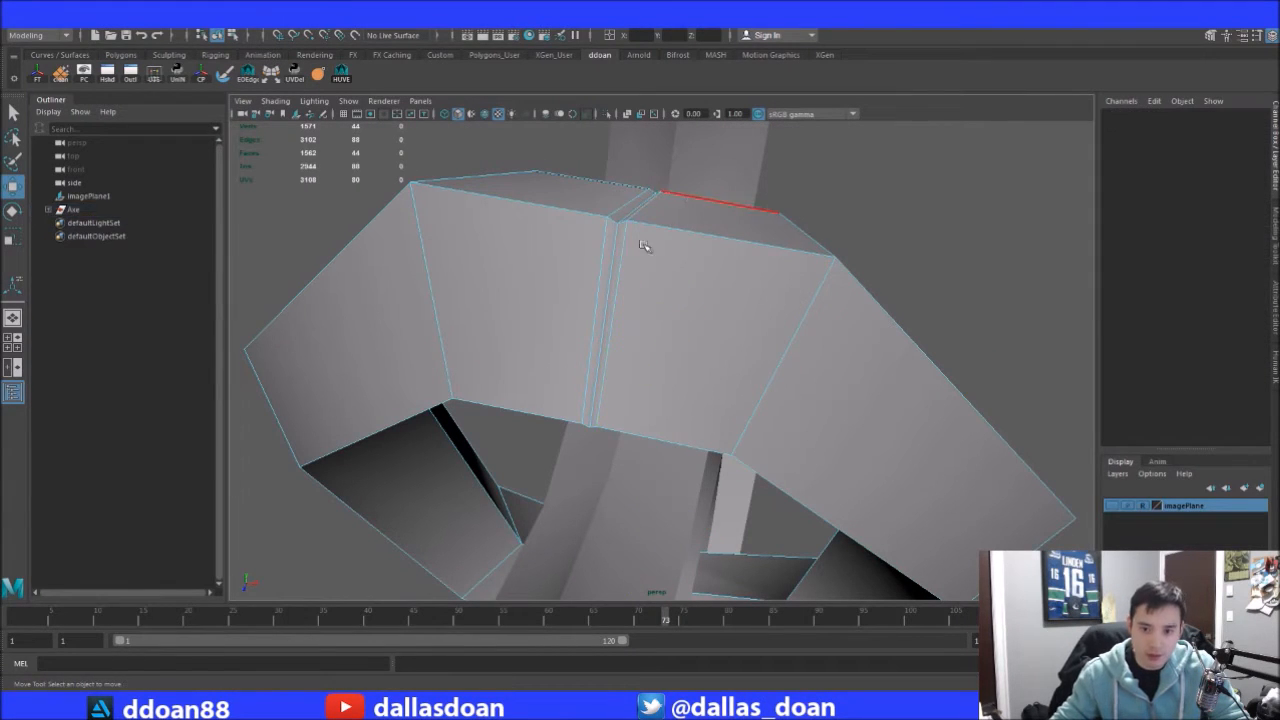
pyautogui.click(613, 258)
pyautogui.click(868, 175)
pyautogui.scroll(5, 850, 220)
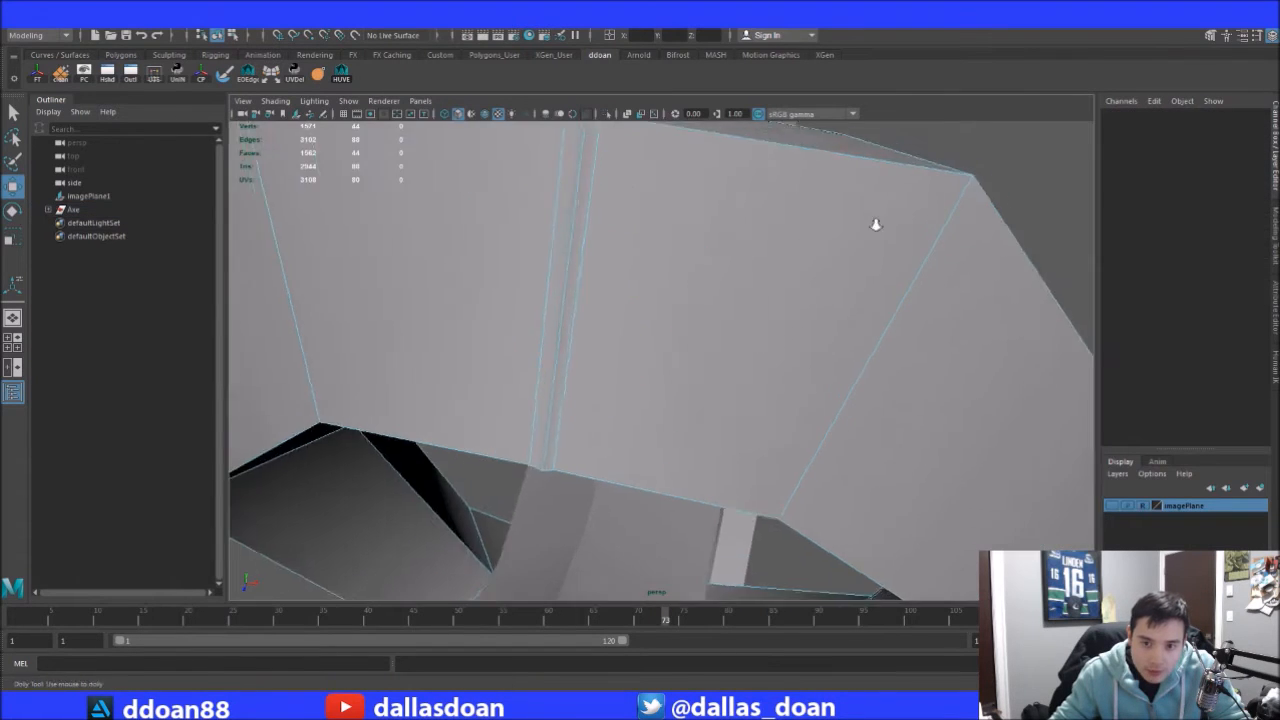
pyautogui.scroll(-3, 841, 265)
pyautogui.click(699, 328)
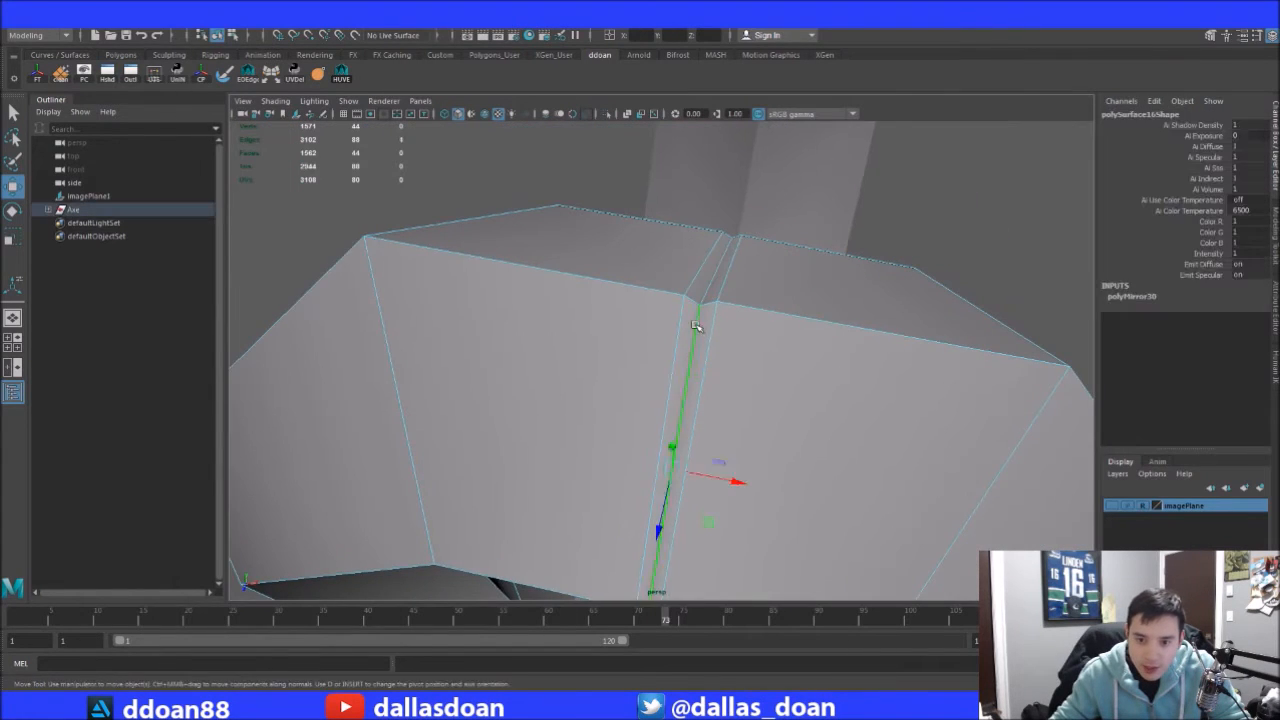
pyautogui.keyDown('alt'); pyautogui.moveTo(894, 243); pyautogui.dragTo(697, 343); pyautogui.keyUp('alt')
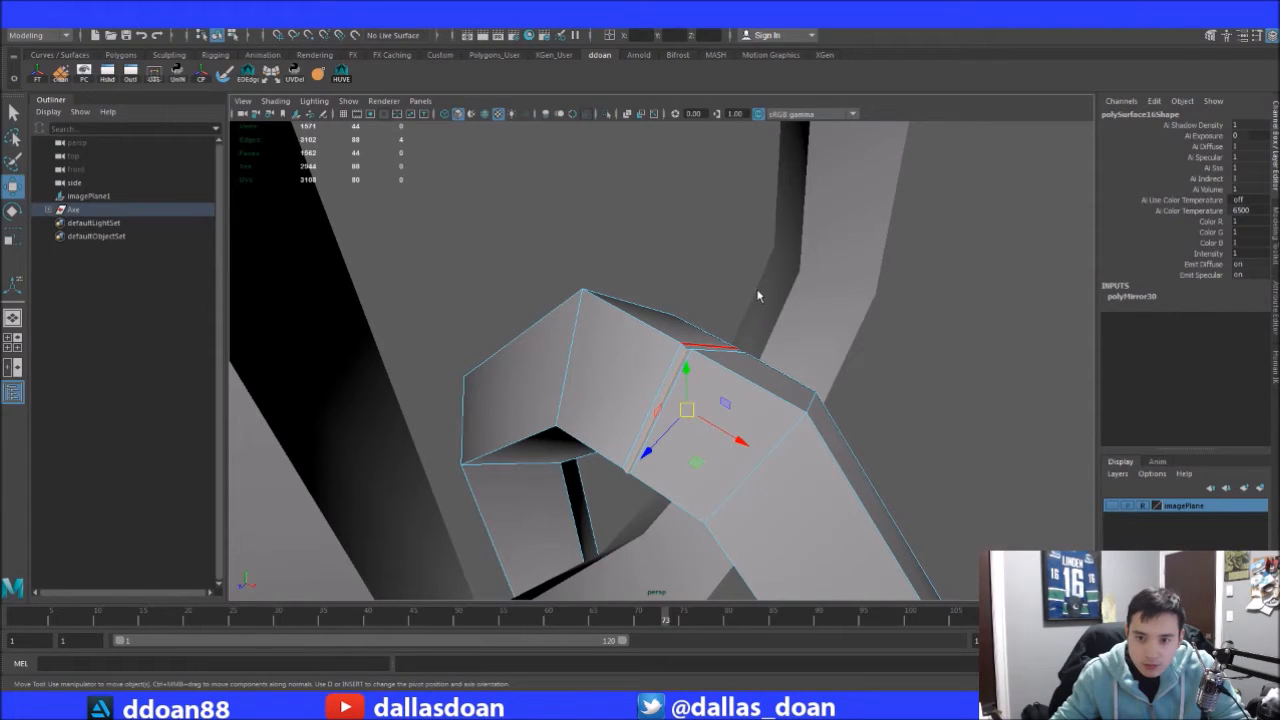
pyautogui.keyDown('shift'); pyautogui.moveTo(760, 294); pyautogui.dragTo(771, 323, button='right'); pyautogui.keyUp('shift')
pyautogui.keyDown('alt'); pyautogui.moveTo(771, 323); pyautogui.dragTo(737, 325); pyautogui.keyUp('alt')
pyautogui.hotkey('ctrl', 'z')
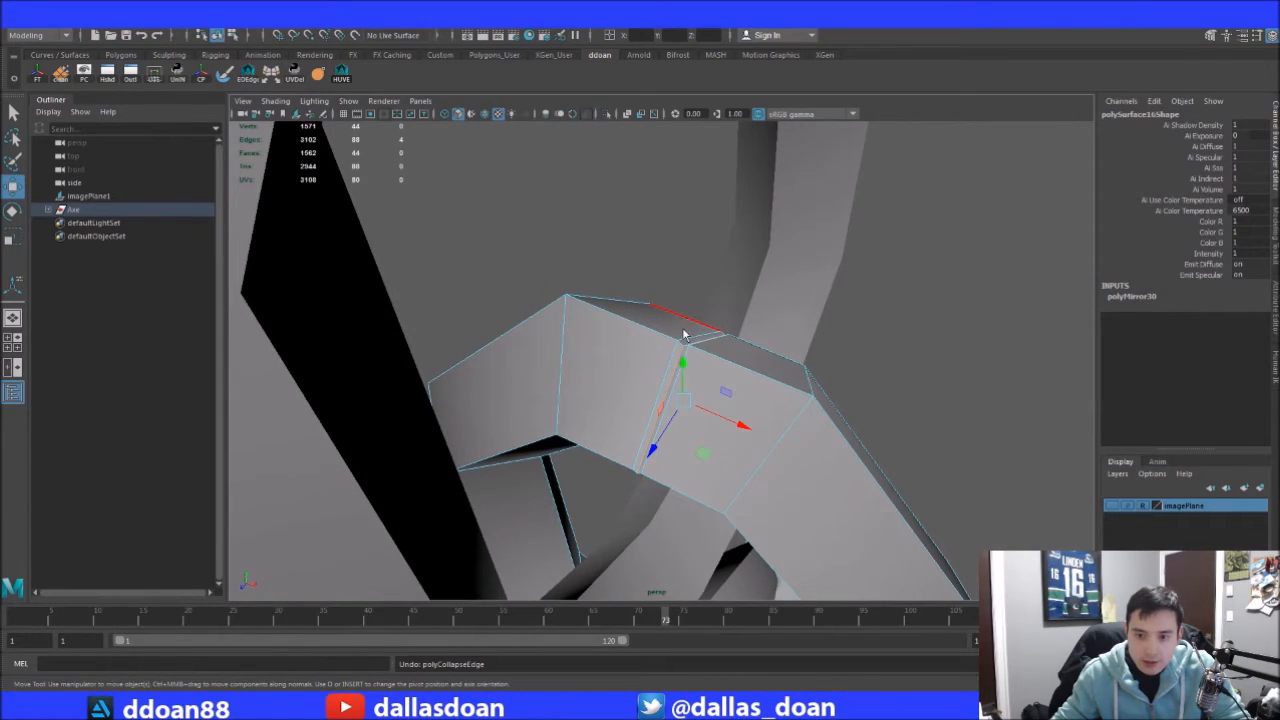
pyautogui.press('Delete')
# Collapse the short edges across the remaining narrow strip into a single edge loop around the chain link
pyautogui.keyDown('alt'); pyautogui.moveTo(625, 352); pyautogui.dragTo(667, 279); pyautogui.keyUp('alt')
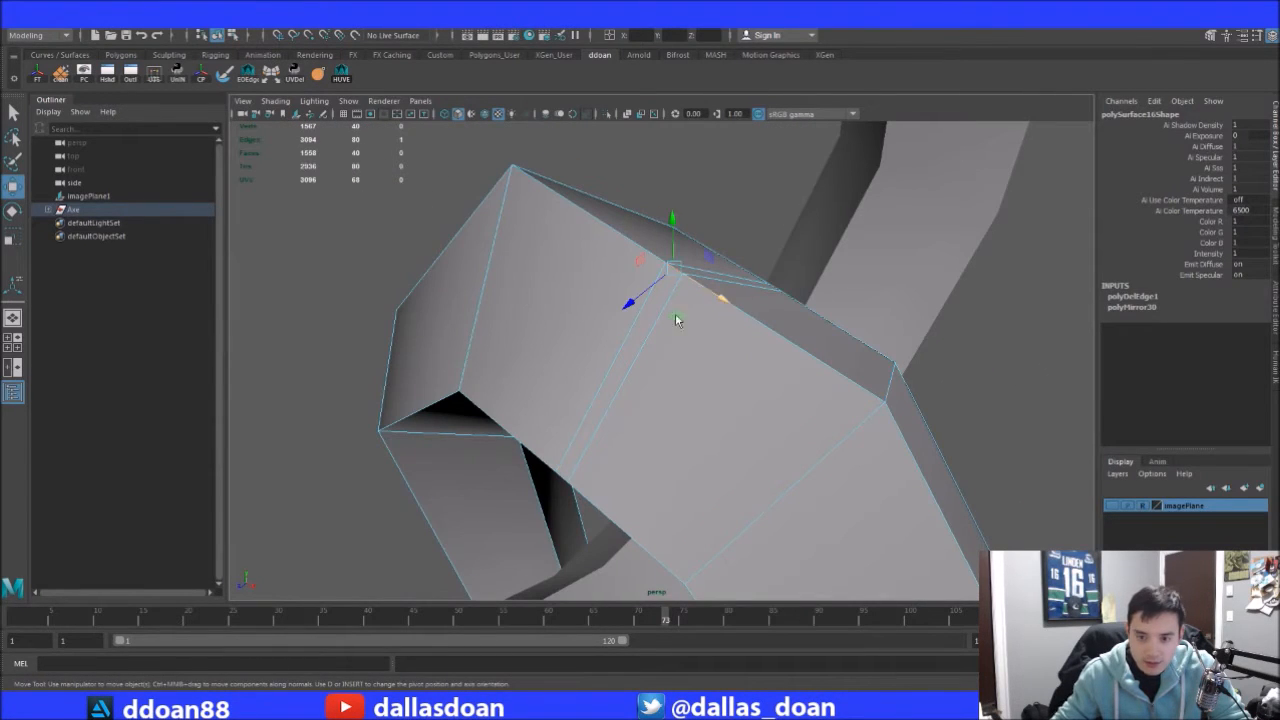
pyautogui.keyDown('ctrl'); pyautogui.moveTo(616, 311); pyautogui.dragTo(622, 312, button='right'); pyautogui.keyUp('ctrl')
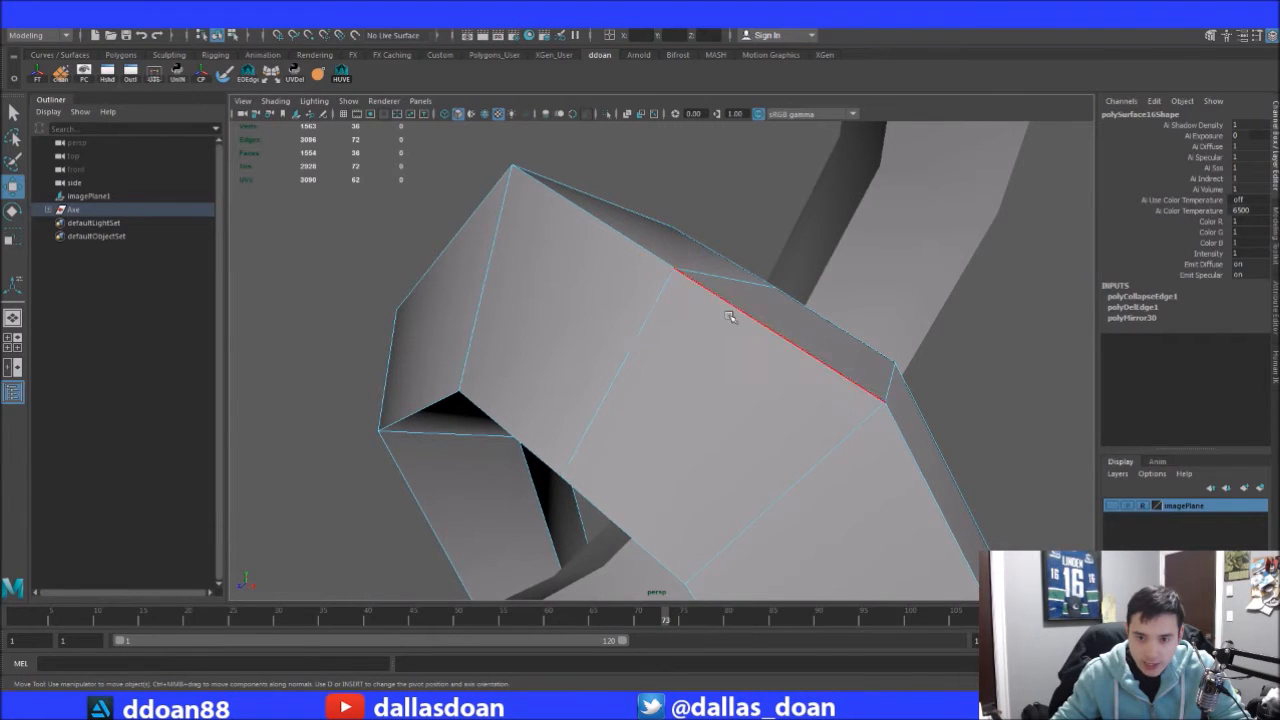
pyautogui.scroll(-3, 760, 330)
pyautogui.keyDown('alt'); pyautogui.moveTo(771, 337); pyautogui.dragTo(757, 309); pyautogui.keyUp('alt')
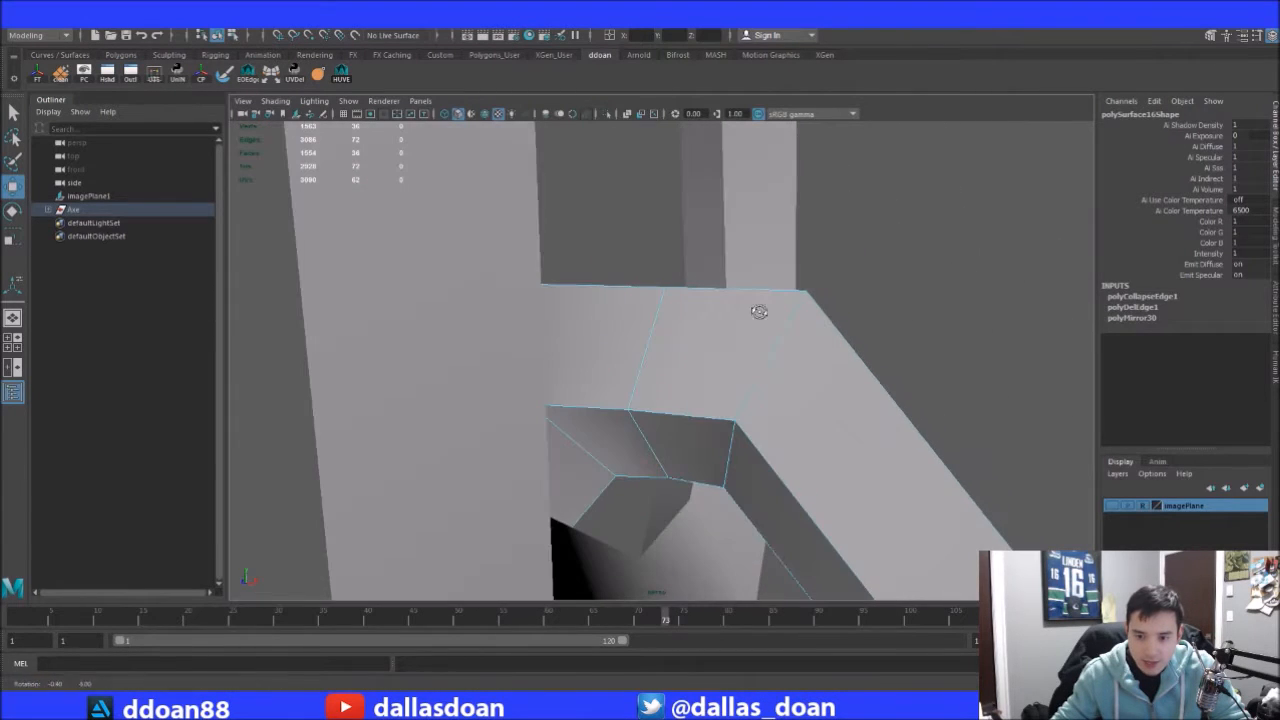
# Return the chain link to object mode and delete its construction history
pyautogui.moveTo(730, 412); pyautogui.dragTo(752, 392, button='right')
pyautogui.keyDown('alt'); pyautogui.moveTo(745, 395); pyautogui.dragTo(769, 383); pyautogui.keyUp('alt')
pyautogui.keyDown('alt'); pyautogui.moveTo(769, 383); pyautogui.dragTo(551, 389, button='right'); pyautogui.keyUp('alt')
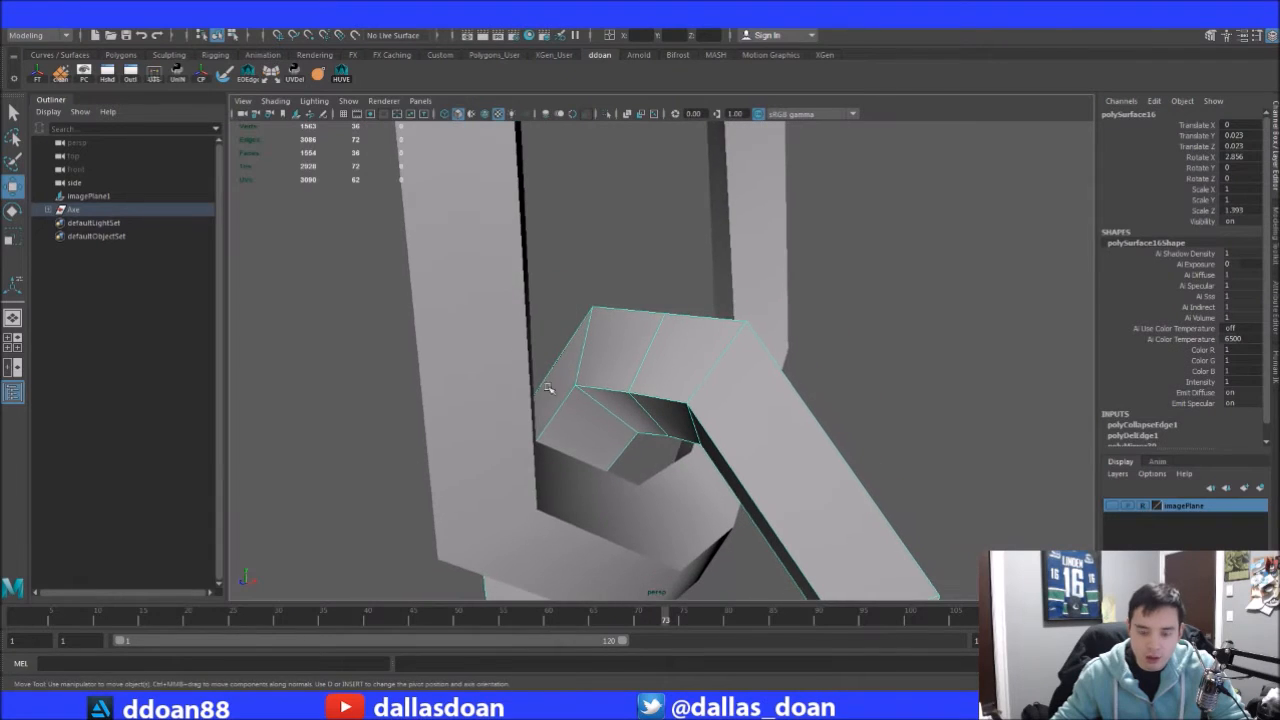
pyautogui.hotkey('alt', 'shift', 'd')
# Examine the other chain links and the arrowhead pendant from several sides for leftover seams or gaps
pyautogui.keyDown('alt'); pyautogui.moveTo(830, 355); pyautogui.dragTo(646, 392, button='right'); pyautogui.keyUp('alt')
pyautogui.keyDown('alt'); pyautogui.moveTo(645, 391); pyautogui.dragTo(711, 340); pyautogui.keyUp('alt')
pyautogui.click(651, 456)
pyautogui.keyDown('alt'); pyautogui.moveTo(660, 440); pyautogui.dragTo(690, 300); pyautogui.keyUp('alt')
pyautogui.keyDown('alt'); pyautogui.moveTo(686, 225); pyautogui.dragTo(682, 462, button='middle'); pyautogui.keyUp('alt')
pyautogui.click(611, 269)
pyautogui.keyDown('alt'); pyautogui.moveTo(690, 190); pyautogui.dragTo(630, 379); pyautogui.keyUp('alt')
pyautogui.click(630, 379)
pyautogui.keyDown('alt'); pyautogui.moveTo(760, 357); pyautogui.dragTo(685, 359); pyautogui.keyUp('alt')
pyautogui.click(666, 363)
pyautogui.click(685, 359)
pyautogui.keyDown('alt'); pyautogui.moveTo(741, 328); pyautogui.dragTo(772, 290); pyautogui.keyUp('alt')
pyautogui.click(690, 420)
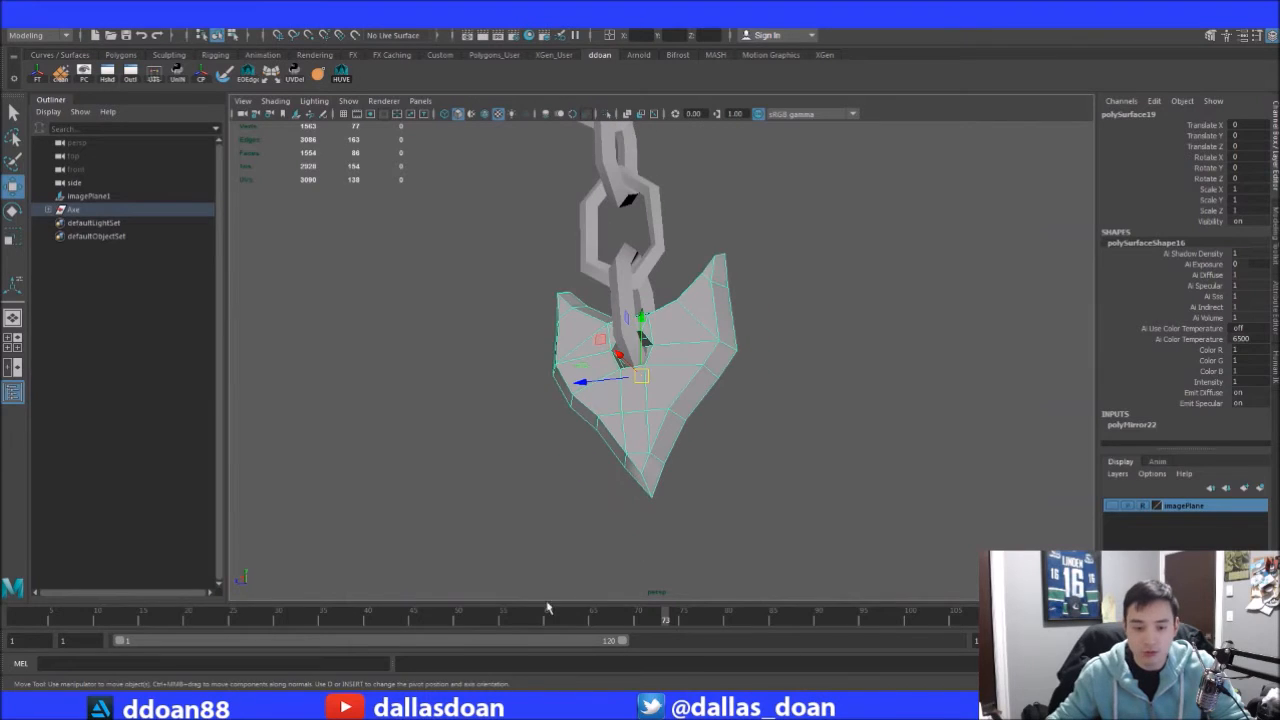
# Review the Greenshot screenshot with the circled chain link, close it without saving, and deselect the pendant
pyautogui.hotkey('alt', 'Tab')
pyautogui.moveTo(1036, 118); pyautogui.dragTo(864, 124)
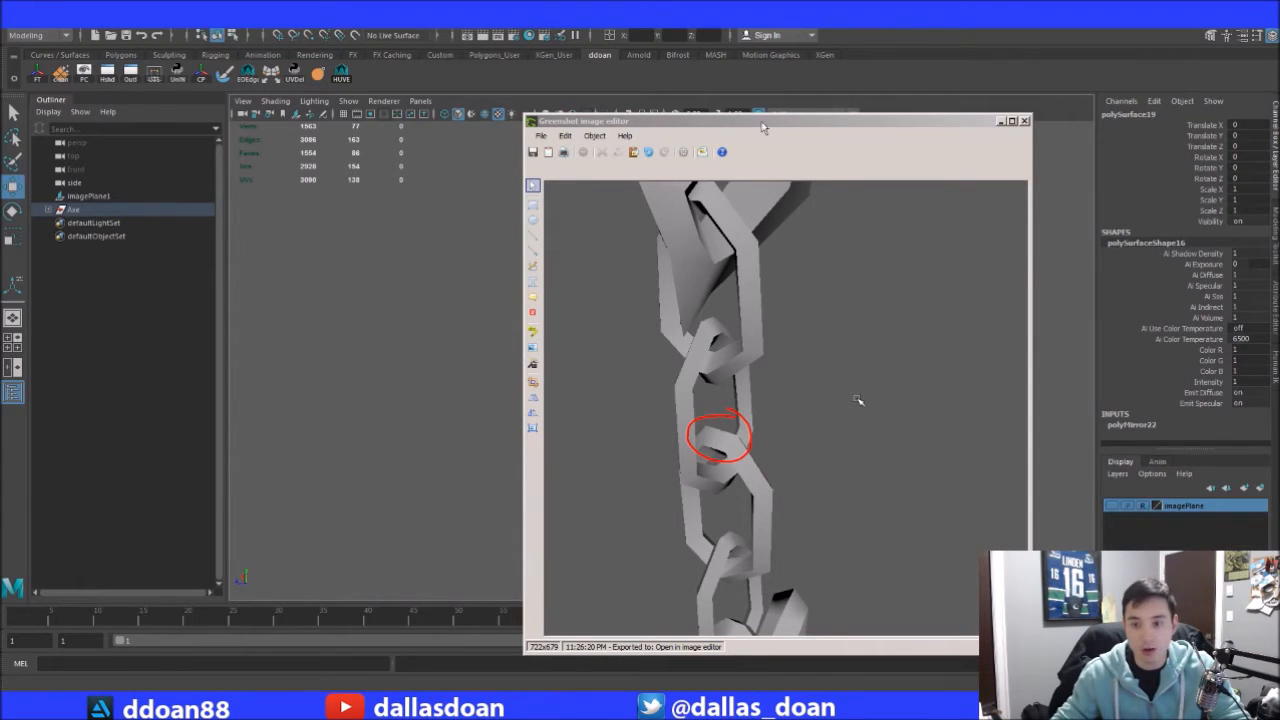
pyautogui.moveTo(790, 124); pyautogui.dragTo(627, 136)
pyautogui.click(862, 133)
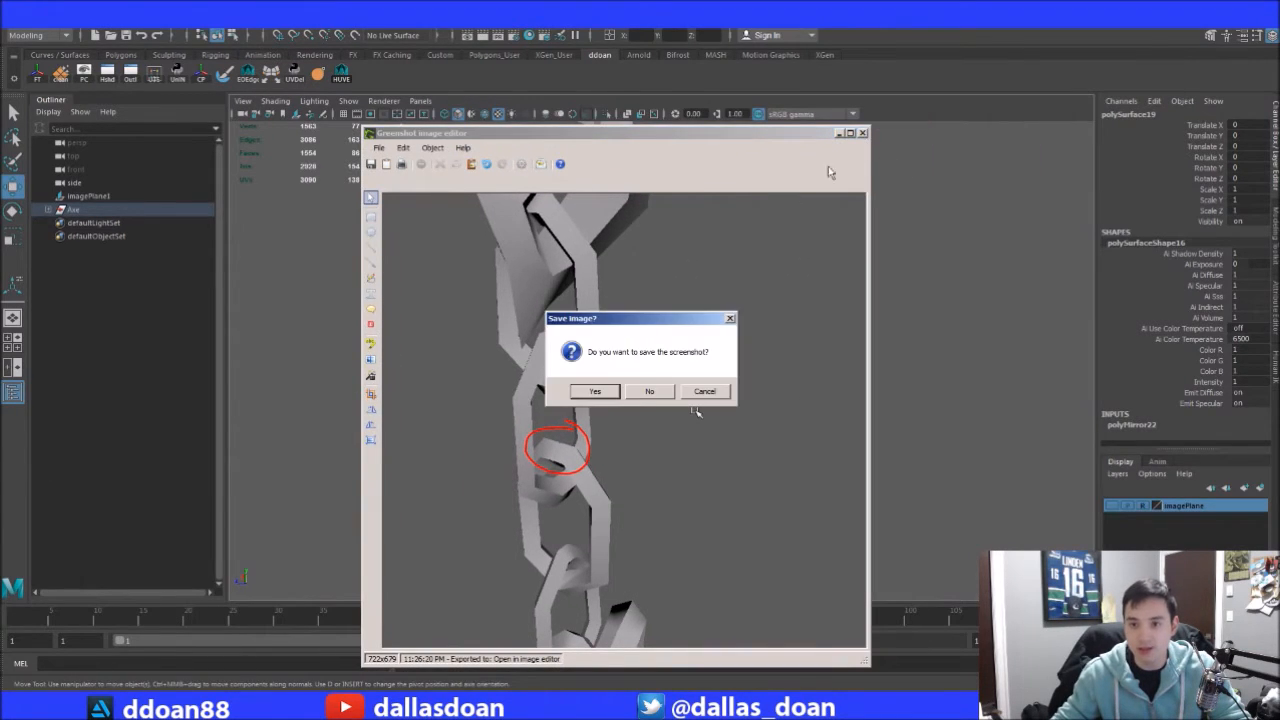
pyautogui.click(646, 393)
pyautogui.keyDown('alt'); pyautogui.moveTo(758, 366); pyautogui.dragTo(744, 361); pyautogui.keyUp('alt')
pyautogui.click(744, 361)
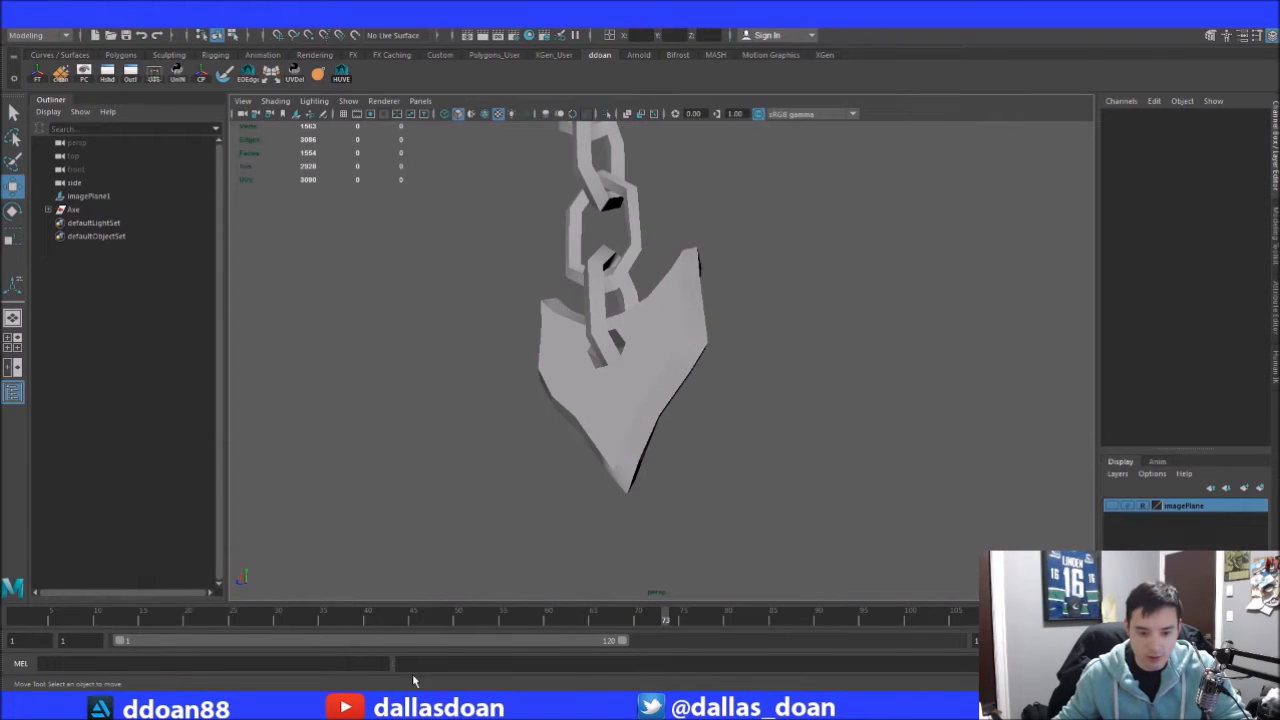
# Open the Greenshot screenshot with the circled handle segments, and examine the handle and the whole axe
pyautogui.hotkey('alt', 'Tab')
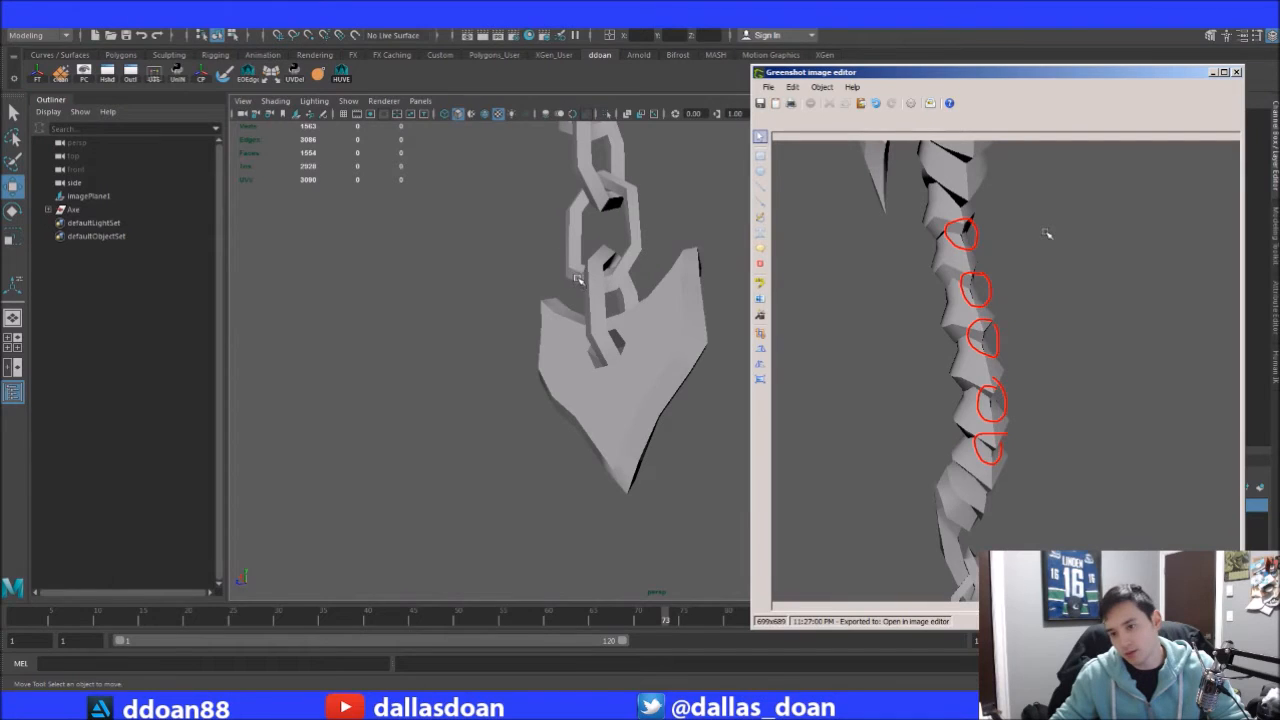
pyautogui.keyDown('alt'); pyautogui.moveTo(565, 278); pyautogui.dragTo(617, 400, button='middle'); pyautogui.keyUp('alt')
pyautogui.keyDown('alt'); pyautogui.moveTo(617, 400); pyautogui.dragTo(735, 260); pyautogui.keyUp('alt')
pyautogui.keyDown('alt'); pyautogui.moveTo(736, 260); pyautogui.dragTo(560, 276, button='right'); pyautogui.keyUp('alt')
pyautogui.keyDown('alt'); pyautogui.moveTo(840, 177); pyautogui.dragTo(814, 277); pyautogui.keyUp('alt')
pyautogui.keyDown('alt'); pyautogui.moveTo(814, 277); pyautogui.dragTo(797, 243, button='right'); pyautogui.keyUp('alt')
pyautogui.keyDown('alt'); pyautogui.moveTo(758, 268); pyautogui.dragTo(745, 268, button='middle'); pyautogui.keyUp('alt')
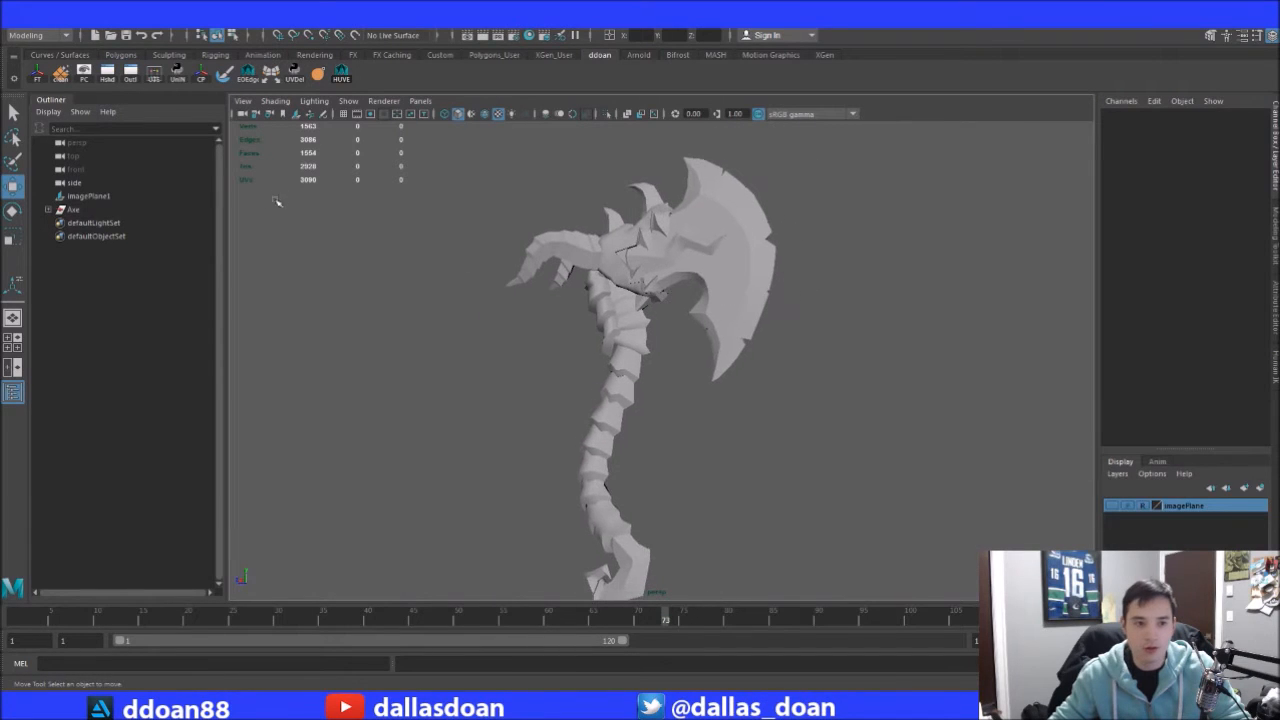
# Expand the Axe group to list its parts, and select the axe blade
pyautogui.click(48, 210)
pyautogui.keyDown('alt'); pyautogui.moveTo(530, 300); pyautogui.dragTo(619, 316); pyautogui.keyUp('alt')
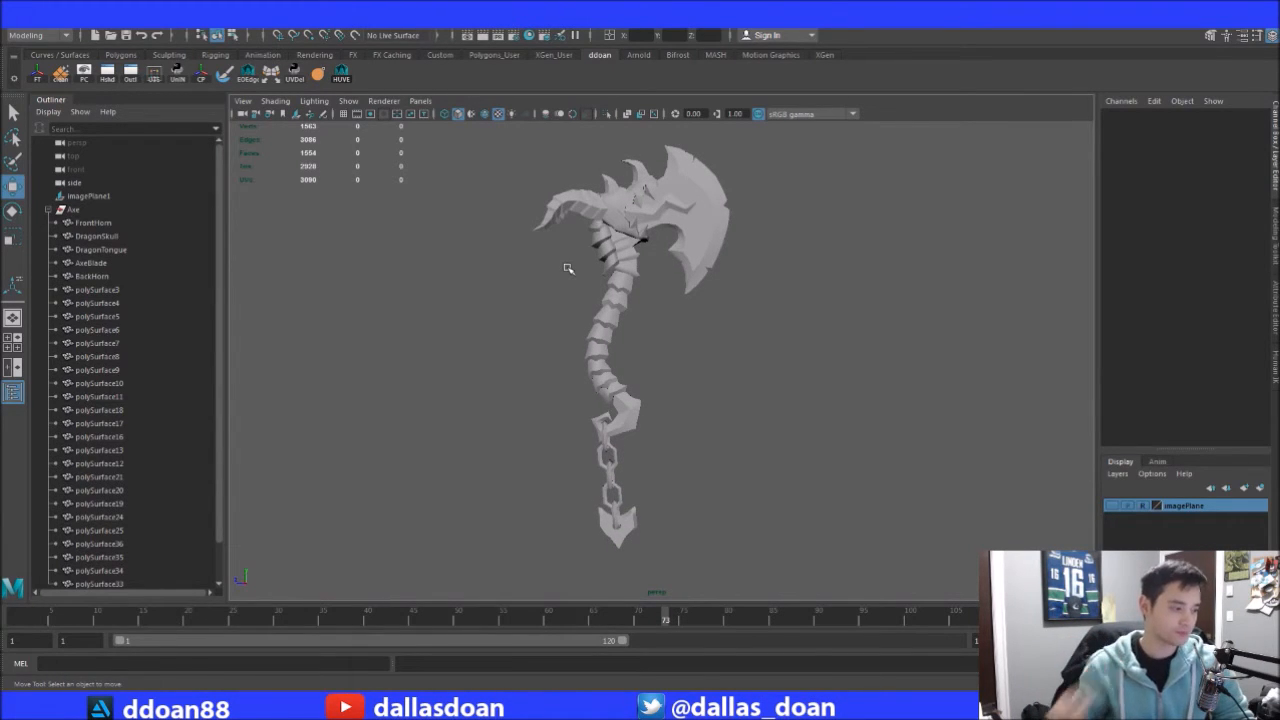
pyautogui.click(723, 207)
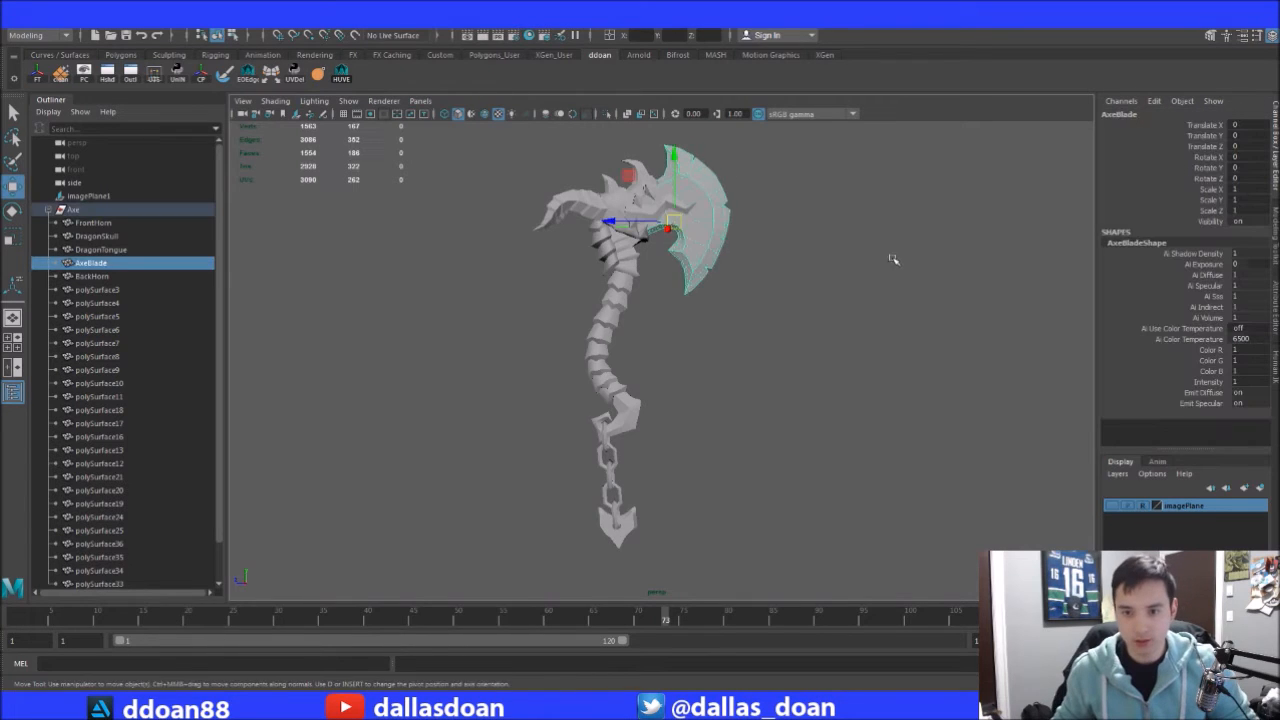
# Examine the axe blade and the curved side horns beneath the dragon skull from the side and front
pyautogui.press('f')
pyautogui.keyDown('alt'); pyautogui.moveTo(804, 262); pyautogui.dragTo(884, 398, button='right'); pyautogui.keyUp('alt')
pyautogui.keyDown('alt'); pyautogui.moveTo(884, 398); pyautogui.dragTo(690, 345); pyautogui.keyUp('alt')
pyautogui.click(545, 275)
pyautogui.keyDown('alt'); pyautogui.moveTo(560, 285); pyautogui.dragTo(828, 253); pyautogui.keyUp('alt')
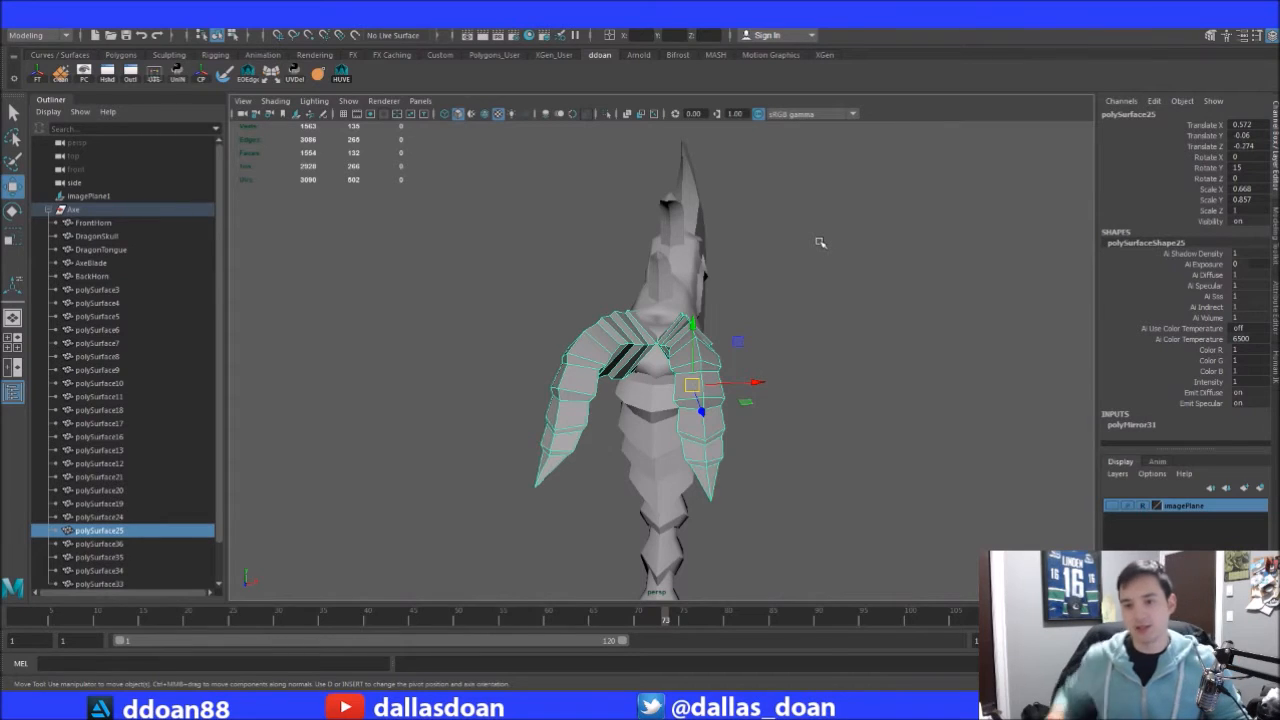
pyautogui.keyDown('alt'); pyautogui.moveTo(784, 362); pyautogui.dragTo(778, 264); pyautogui.keyUp('alt')
pyautogui.keyDown('alt'); pyautogui.moveTo(778, 264); pyautogui.dragTo(926, 368, button='right'); pyautogui.keyUp('alt')
# Examine the spine-like handle segments up close and from several sides, and clear the selection with the whole axe in view
pyautogui.click(613, 421)
pyautogui.click(675, 428)
pyautogui.keyDown('alt'); pyautogui.moveTo(675, 428); pyautogui.dragTo(700, 400); pyautogui.keyUp('alt')
pyautogui.keyDown('alt'); pyautogui.moveTo(700, 400); pyautogui.dragTo(814, 400, button='right'); pyautogui.keyUp('alt')
pyautogui.keyDown('alt'); pyautogui.moveTo(814, 400); pyautogui.dragTo(724, 467); pyautogui.keyUp('alt')
pyautogui.keyDown('alt'); pyautogui.moveTo(797, 426); pyautogui.dragTo(743, 449, button='right'); pyautogui.keyUp('alt')
pyautogui.keyDown('alt'); pyautogui.moveTo(743, 449); pyautogui.dragTo(675, 385); pyautogui.keyUp('alt')
pyautogui.keyDown('alt'); pyautogui.moveTo(525, 398); pyautogui.dragTo(585, 470); pyautogui.keyUp('alt')
pyautogui.keyDown('alt'); pyautogui.moveTo(685, 443); pyautogui.dragTo(675, 435, button='right'); pyautogui.keyUp('alt')
pyautogui.keyDown('alt'); pyautogui.moveTo(675, 435); pyautogui.dragTo(628, 390); pyautogui.keyUp('alt')
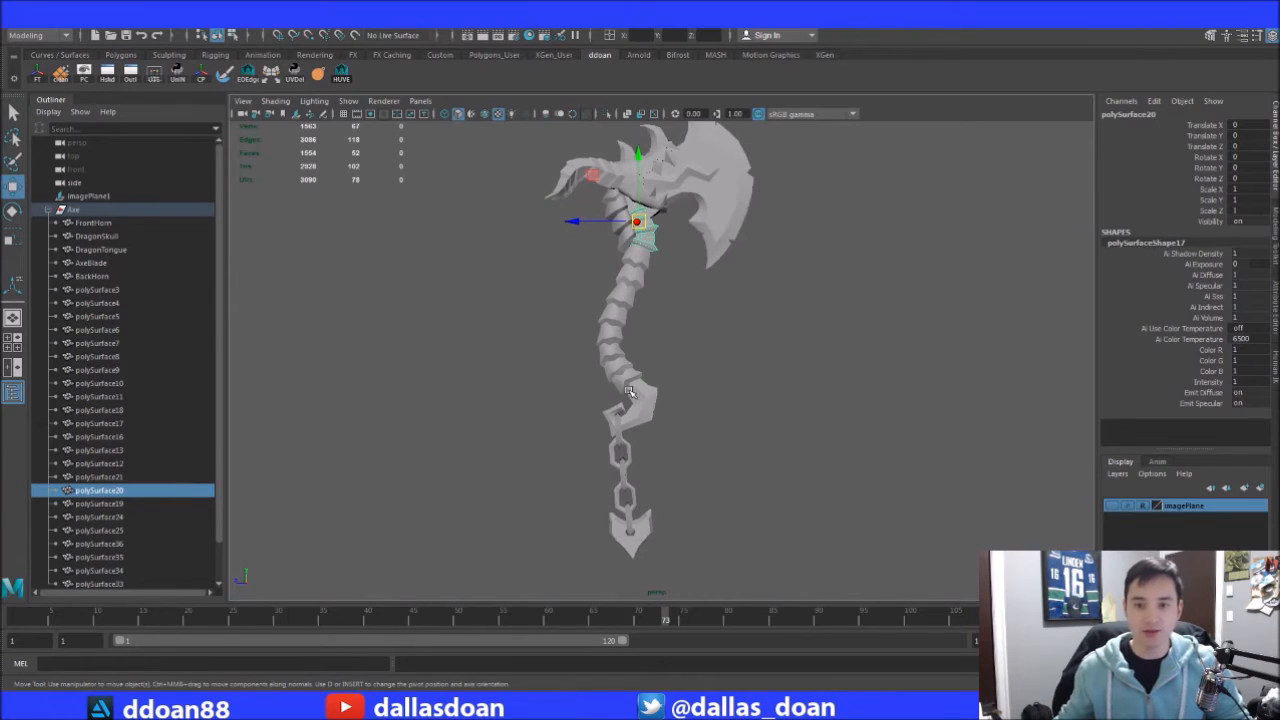
pyautogui.keyDown('alt'); pyautogui.moveTo(655, 318); pyautogui.dragTo(652, 397, button='middle'); pyautogui.keyUp('alt')
pyautogui.click(728, 397)
pyautogui.keyDown('alt'); pyautogui.moveTo(692, 460); pyautogui.dragTo(686, 410, button='middle'); pyautogui.keyUp('alt')
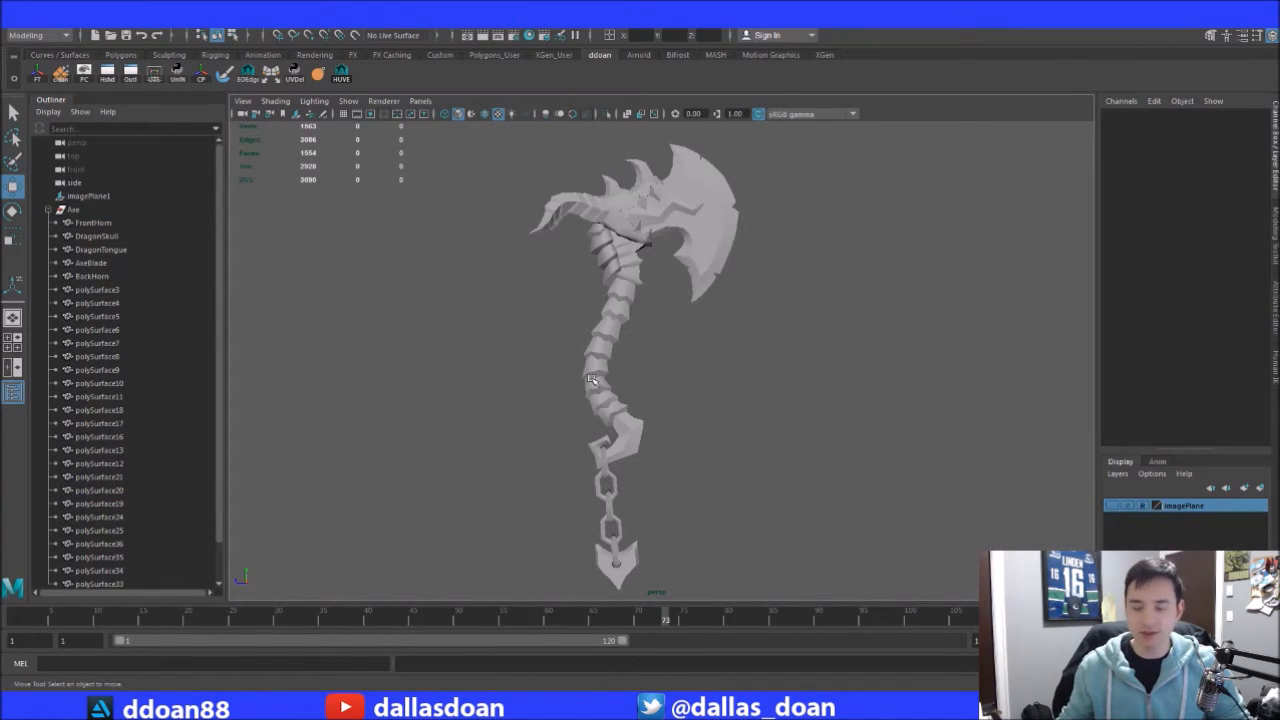
# Select the axe blade and examine the area where it meets the dragon's mouth
pyautogui.keyDown('alt'); pyautogui.moveTo(598, 378); pyautogui.dragTo(700, 380); pyautogui.keyUp('alt')
pyautogui.keyDown('alt'); pyautogui.moveTo(700, 380); pyautogui.dragTo(851, 366, button='right'); pyautogui.keyUp('alt')
pyautogui.click(743, 349)
pyautogui.keyDown('alt'); pyautogui.moveTo(743, 349); pyautogui.dragTo(743, 256, button='middle'); pyautogui.keyUp('alt')
pyautogui.keyDown('alt'); pyautogui.moveTo(745, 258); pyautogui.dragTo(864, 286, button='right'); pyautogui.keyUp('alt')
pyautogui.keyDown('alt'); pyautogui.moveTo(828, 215); pyautogui.dragTo(792, 318, button='middle'); pyautogui.keyUp('alt')
pyautogui.keyDown('alt'); pyautogui.moveTo(792, 318); pyautogui.dragTo(608, 225); pyautogui.keyUp('alt')
pyautogui.keyDown('alt'); pyautogui.moveTo(696, 279); pyautogui.dragTo(825, 262, button='right'); pyautogui.keyUp('alt')
pyautogui.keyDown('alt'); pyautogui.moveTo(825, 262); pyautogui.dragTo(920, 270, button='middle'); pyautogui.keyUp('alt')
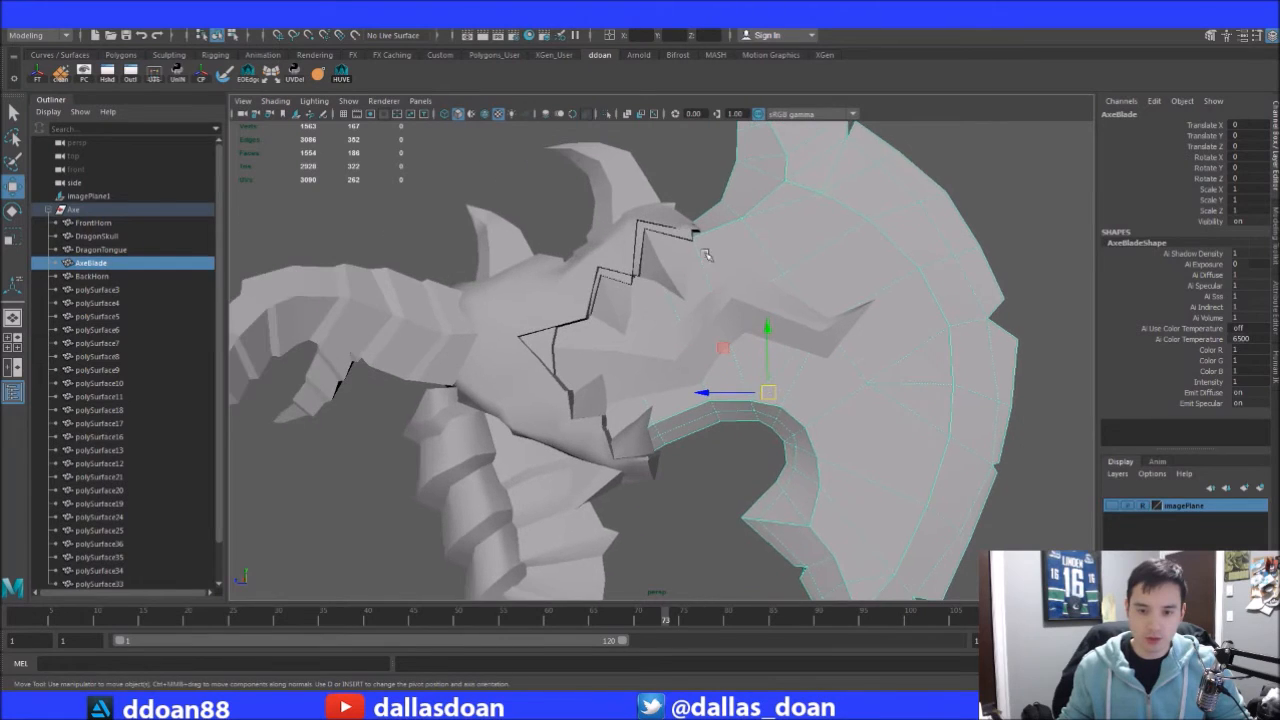
pyautogui.click(683, 268)
pyautogui.keyDown('shift'); pyautogui.click(630, 308); pyautogui.keyUp('shift')
pyautogui.keyDown('shift'); pyautogui.moveTo(598, 390); pyautogui.dragTo(633, 447); pyautogui.keyUp('shift')
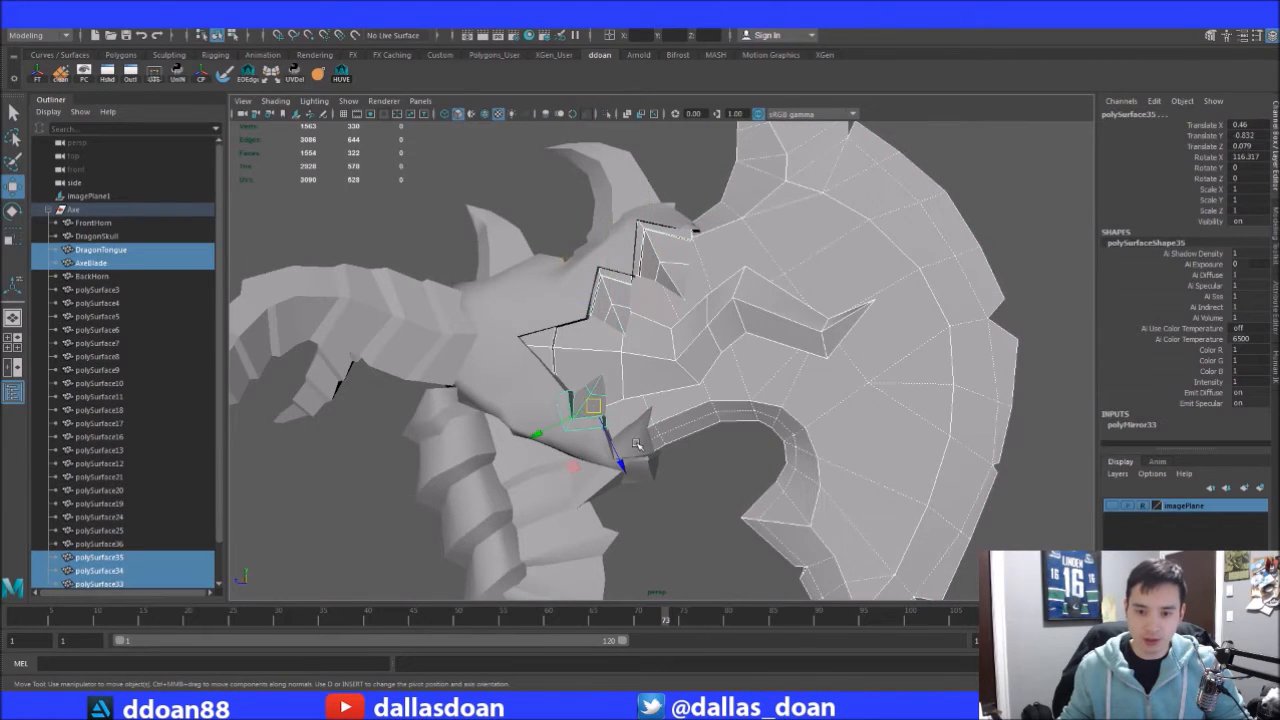
pyautogui.click(697, 490)
pyautogui.click(656, 404)
pyautogui.moveTo(590, 388); pyautogui.dragTo(621, 443)
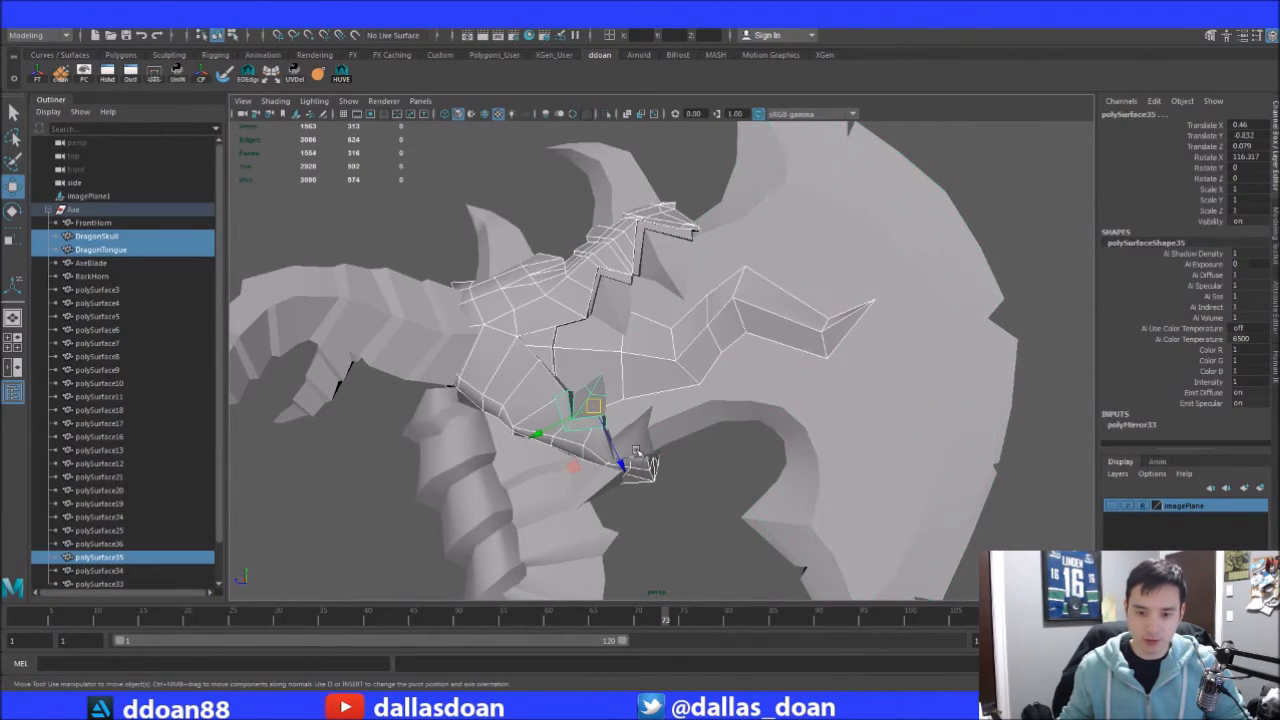
pyautogui.click(659, 508)
pyautogui.keyDown('alt'); pyautogui.moveTo(680, 450); pyautogui.dragTo(763, 371, button='right'); pyautogui.keyUp('alt')
pyautogui.keyDown('alt'); pyautogui.moveTo(763, 371); pyautogui.dragTo(740, 350, button='middle'); pyautogui.keyUp('alt')
# Select the four tooth objects along the dragon's upper and lower jaws
pyautogui.click(658, 420)
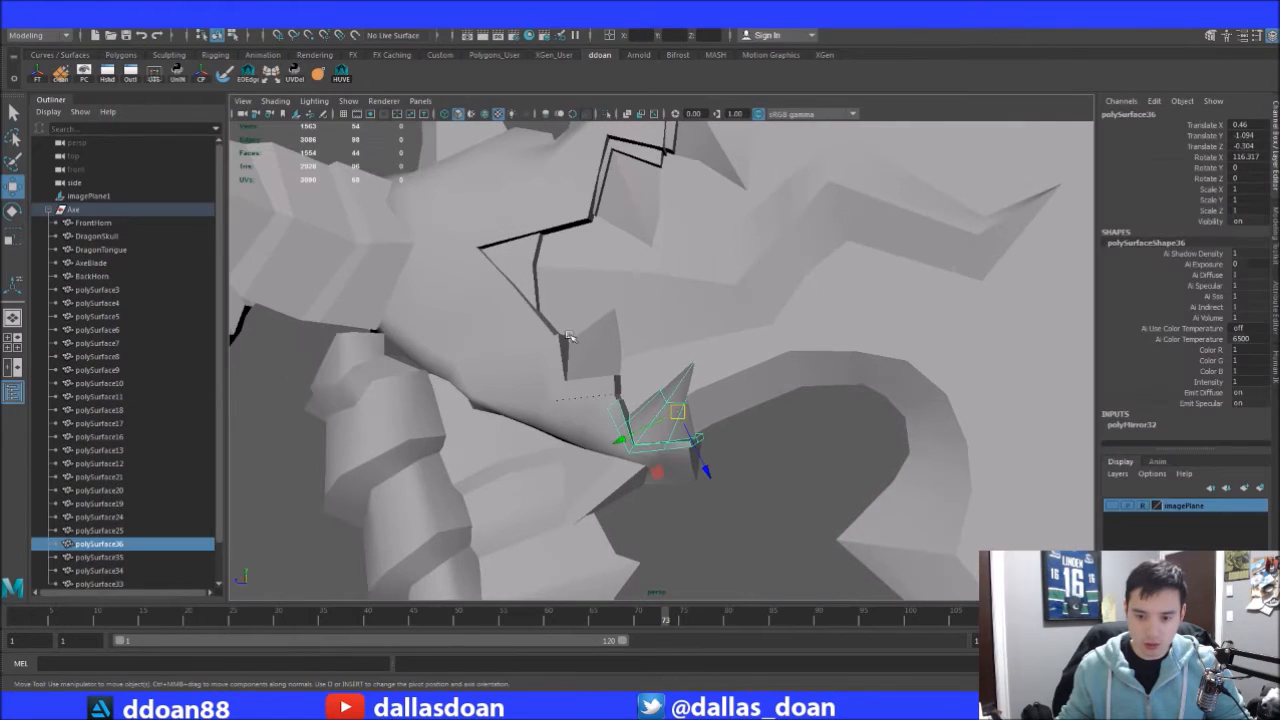
pyautogui.keyDown('shift'); pyautogui.click(599, 351); pyautogui.keyUp('shift')
pyautogui.hotkey('ctrl', 'z')
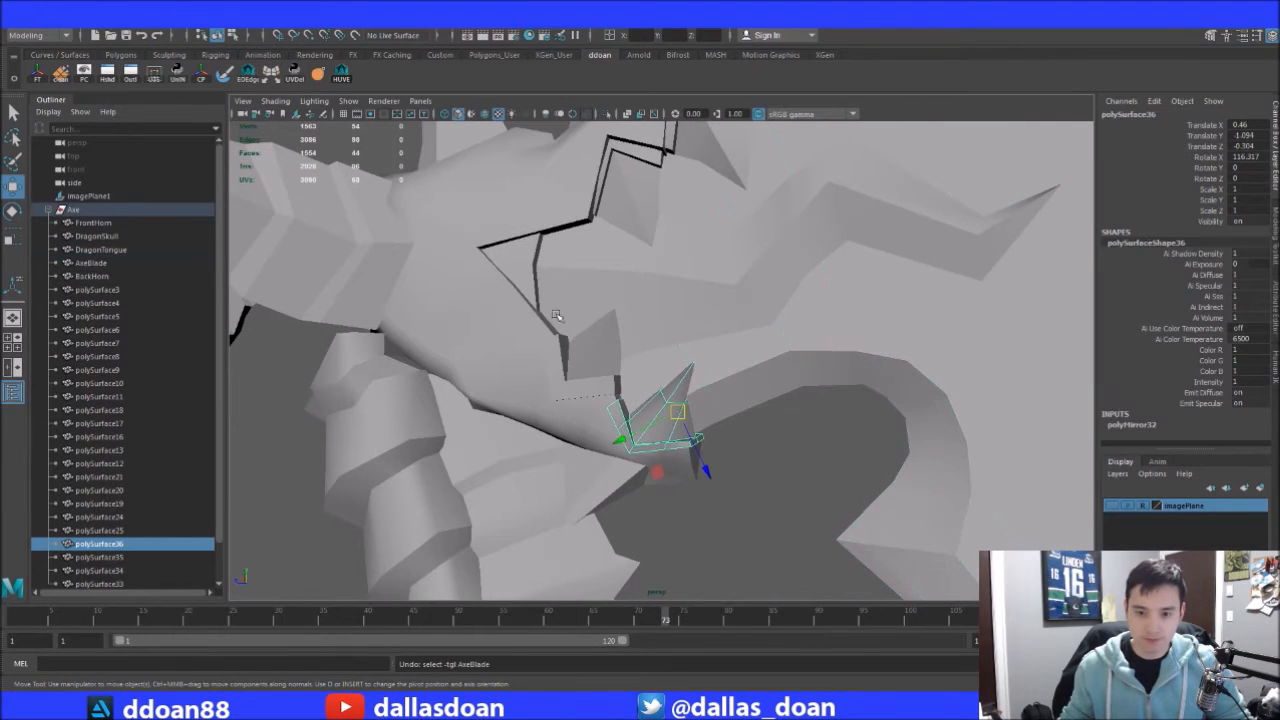
pyautogui.keyDown('shift'); pyautogui.click(590, 362); pyautogui.keyUp('shift')
pyautogui.keyDown('alt'); pyautogui.moveTo(598, 350); pyautogui.dragTo(577, 526, button='middle'); pyautogui.keyUp('alt')
pyautogui.keyDown('shift'); pyautogui.click(614, 342); pyautogui.keyUp('shift')
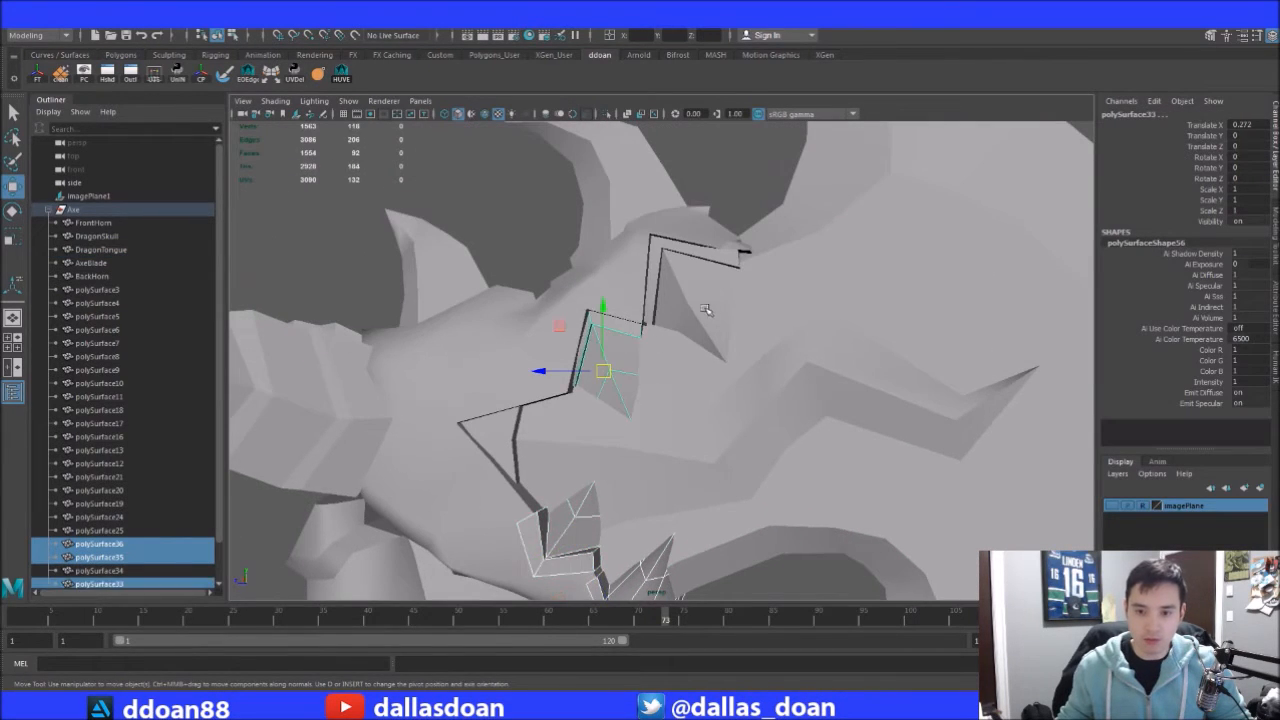
pyautogui.keyDown('shift'); pyautogui.click(707, 309); pyautogui.keyUp('shift')
pyautogui.keyDown('alt'); pyautogui.moveTo(766, 351); pyautogui.dragTo(628, 420, button='right'); pyautogui.keyUp('alt')
pyautogui.keyDown('alt'); pyautogui.moveTo(628, 420); pyautogui.dragTo(730, 420); pyautogui.keyUp('alt')
pyautogui.scroll(5, 600, 365)
pyautogui.scroll(-3, 730, 420)
pyautogui.keyDown('alt'); pyautogui.moveTo(723, 334); pyautogui.dragTo(632, 342); pyautogui.keyUp('alt')
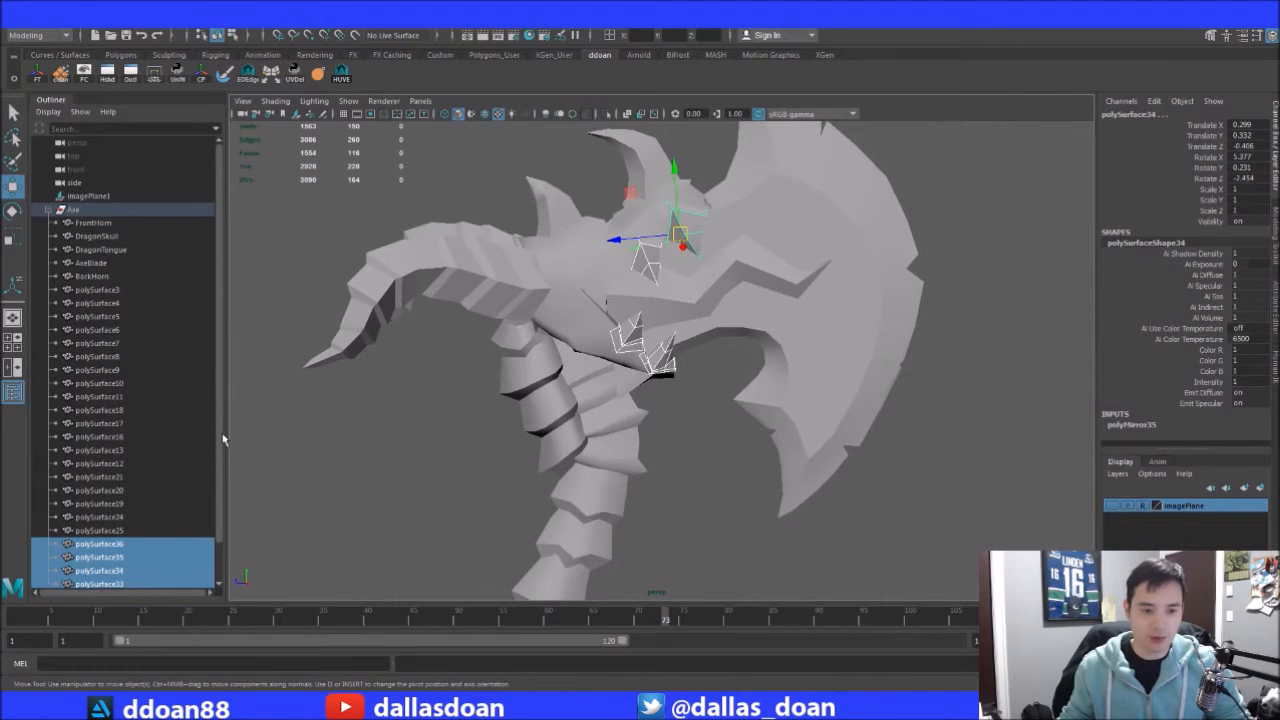
pyautogui.scroll(-1, 223, 438)
pyautogui.keyDown('alt'); pyautogui.moveTo(420, 439); pyautogui.dragTo(598, 395); pyautogui.keyUp('alt')
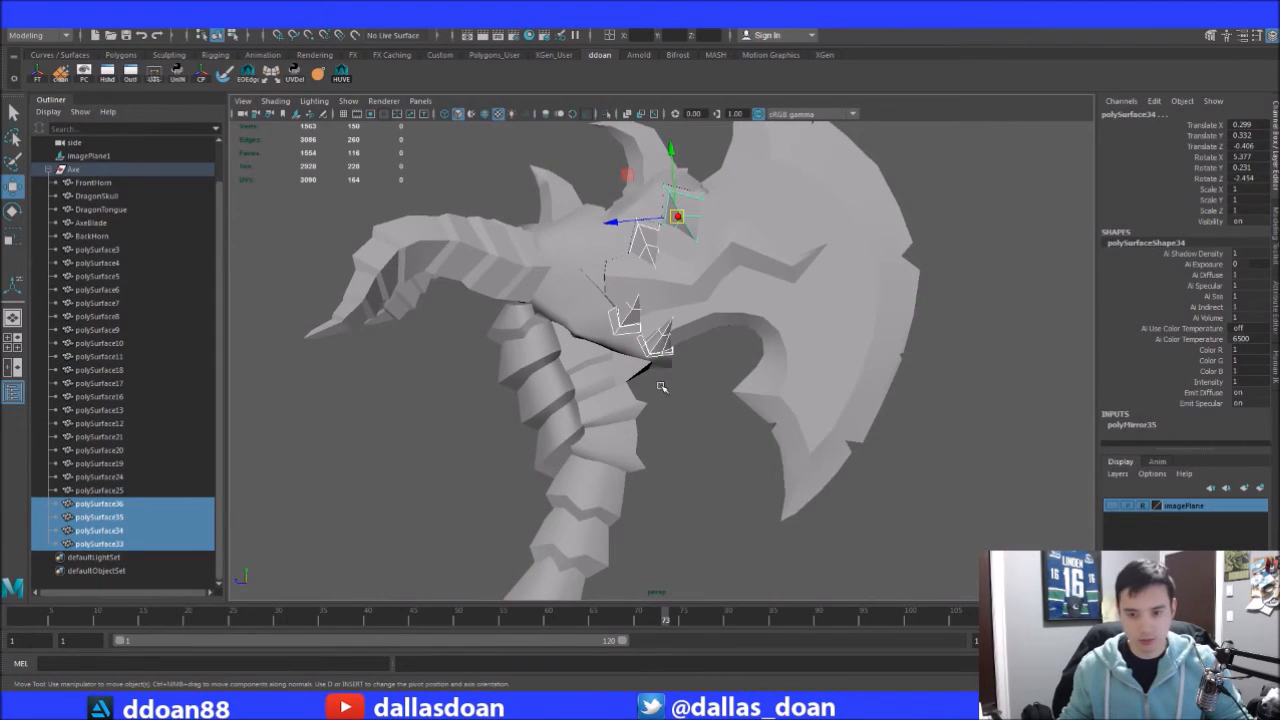
# Combine the selected teeth into one mesh and rename it Teeth
pyautogui.press('g')
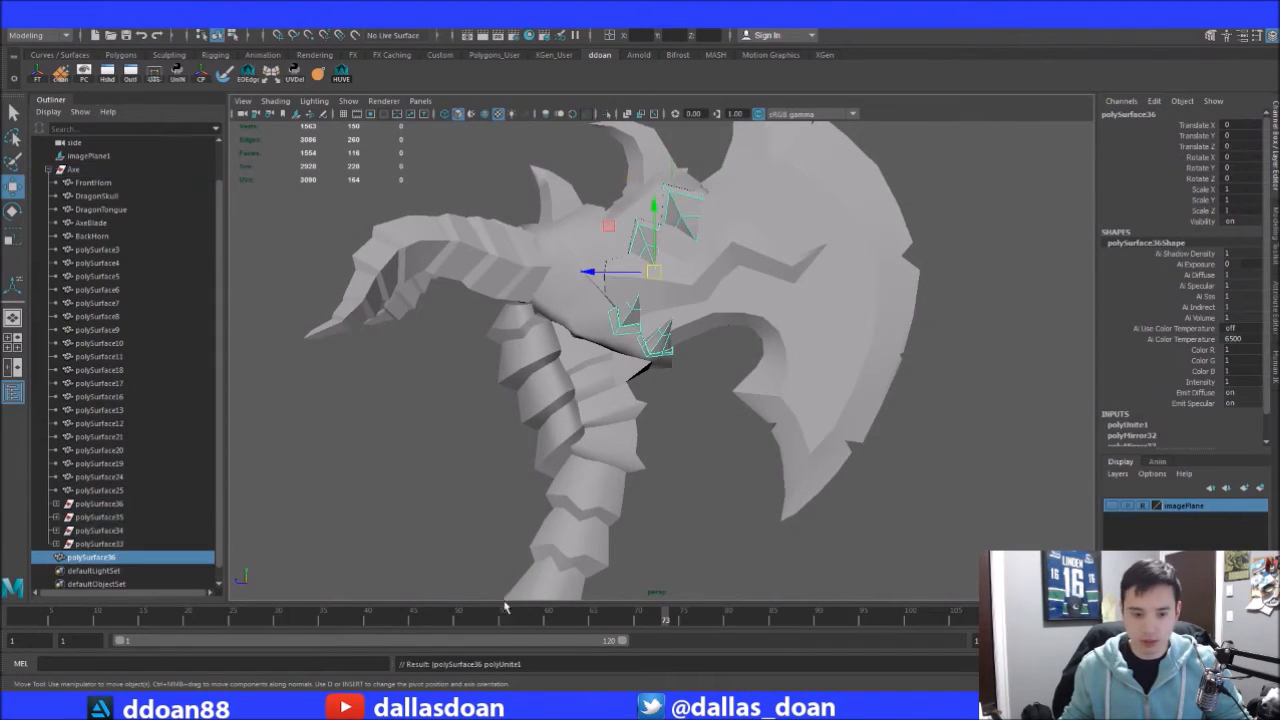
pyautogui.doubleClick(95, 557)
pyautogui.write('Teet')
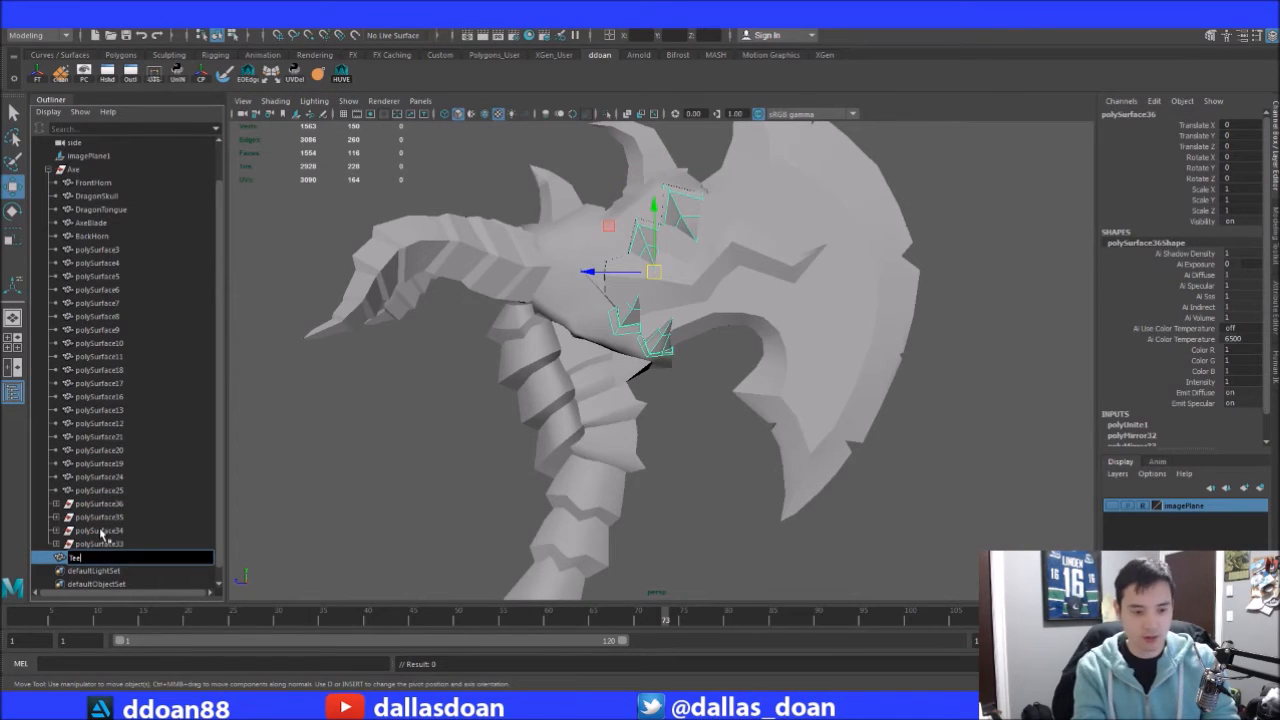
pyautogui.write('h')
pyautogui.press('Return')
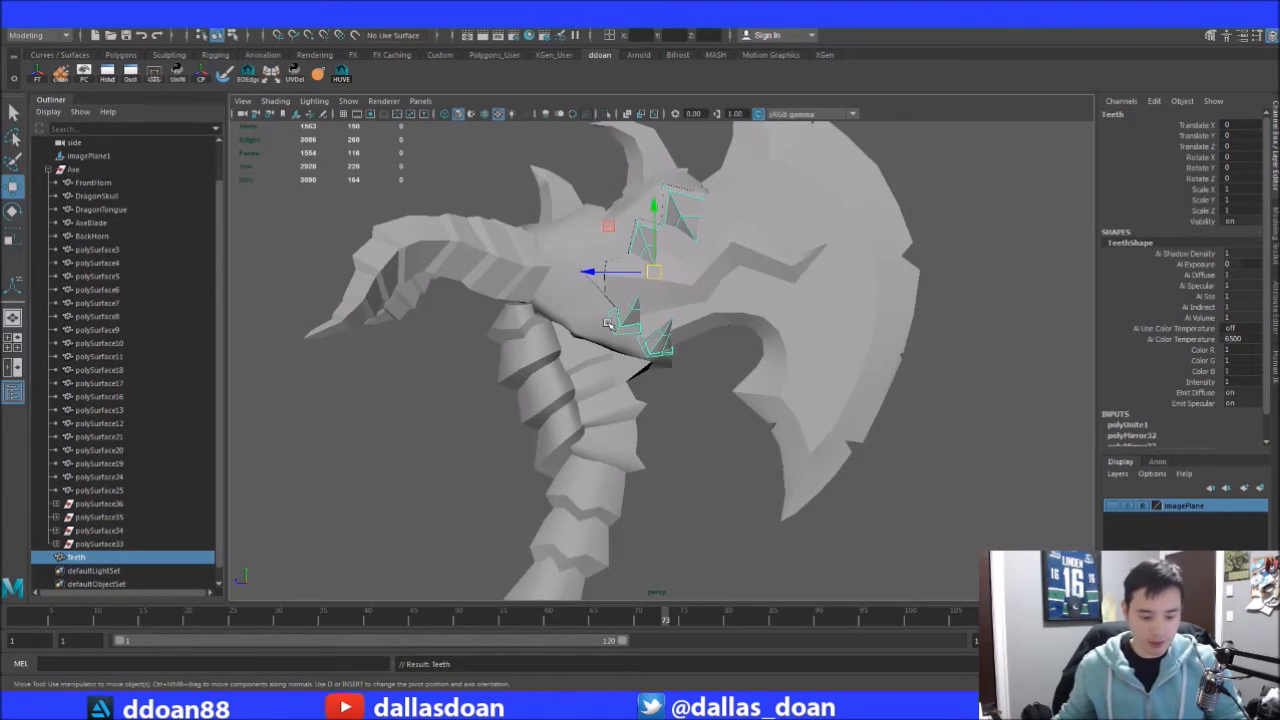
# Delete the Teeth mesh's construction history, move it into the Axe group, and check it on the model
pyautogui.hotkey('alt', 'shift', 'd')
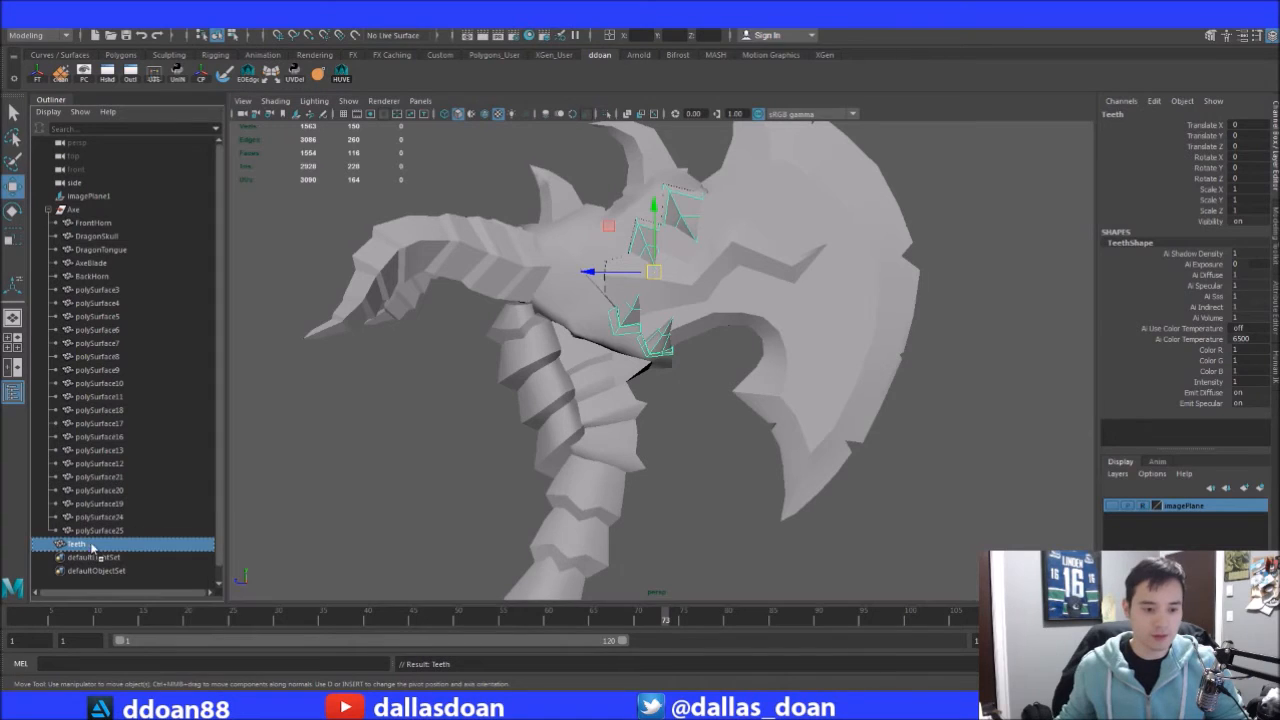
pyautogui.moveTo(75, 215); pyautogui.dragTo(74, 211, button='middle')
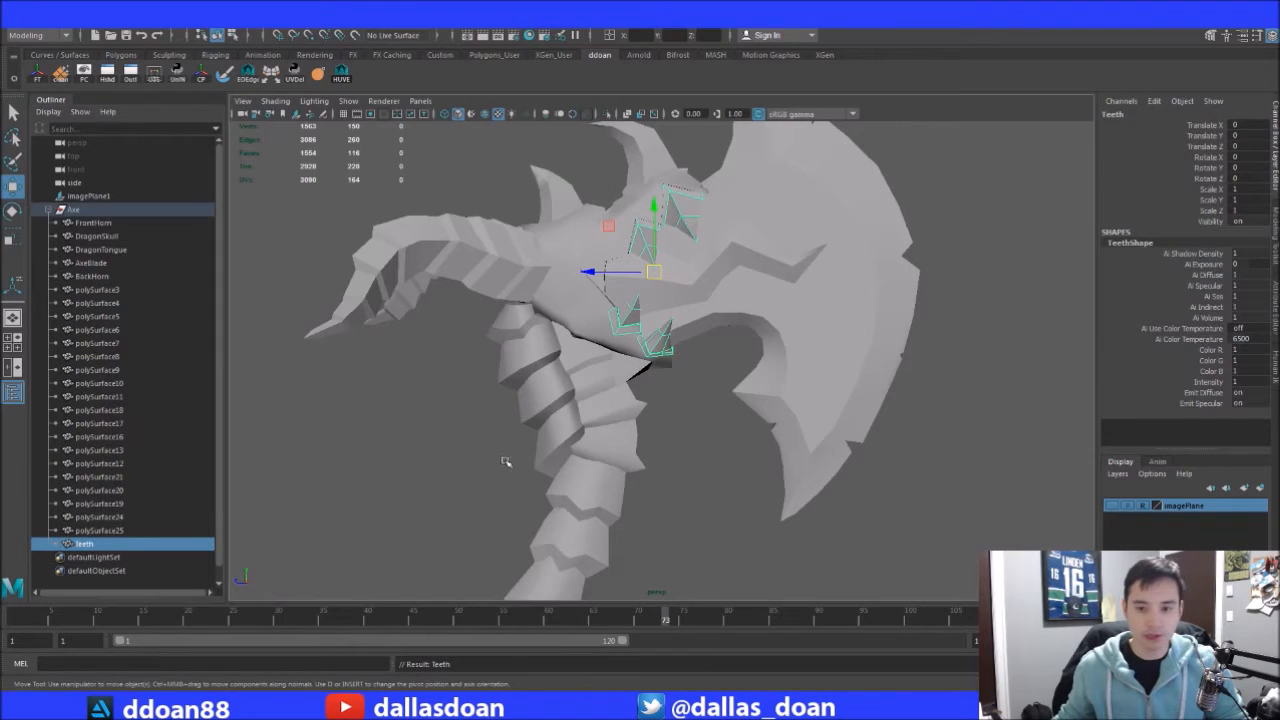
pyautogui.keyDown('alt'); pyautogui.moveTo(505, 464); pyautogui.dragTo(720, 480); pyautogui.keyUp('alt')
pyautogui.click(686, 466)
pyautogui.keyDown('alt'); pyautogui.moveTo(620, 310); pyautogui.dragTo(671, 346); pyautogui.keyUp('alt')
pyautogui.click(648, 326)
pyautogui.click(671, 342)
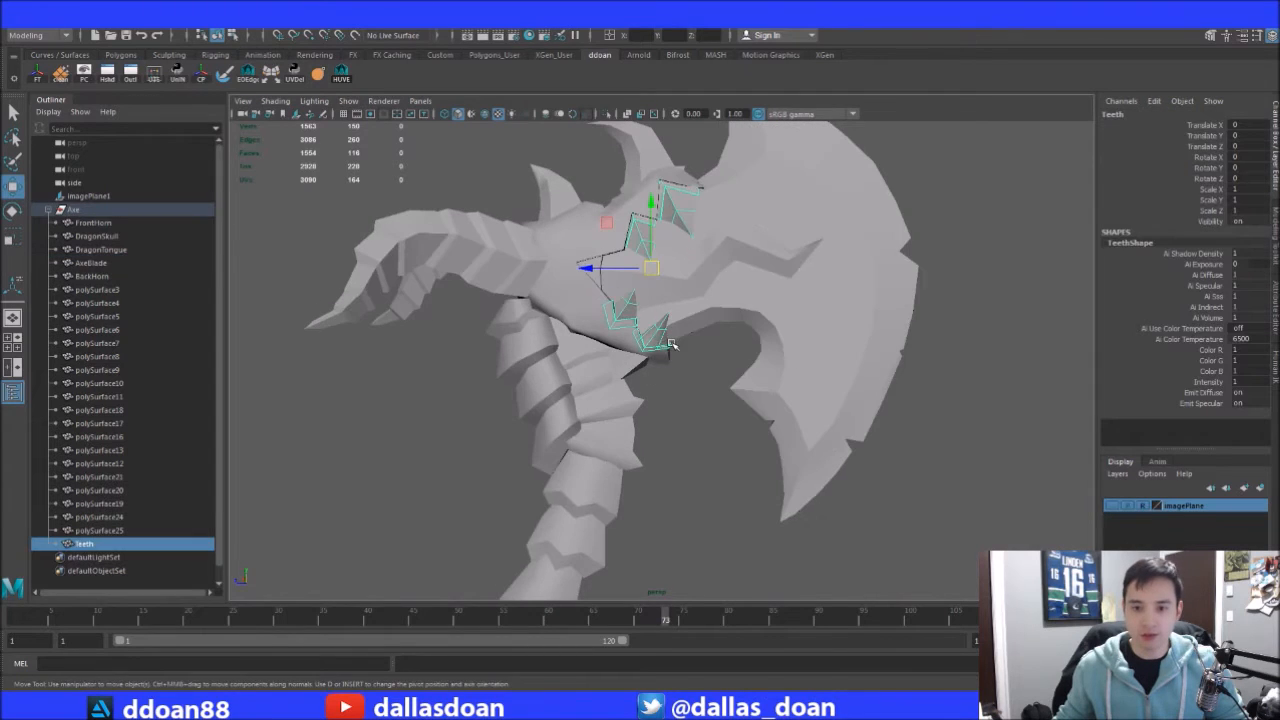
pyautogui.keyDown('alt'); pyautogui.moveTo(688, 421); pyautogui.dragTo(676, 258); pyautogui.keyUp('alt')
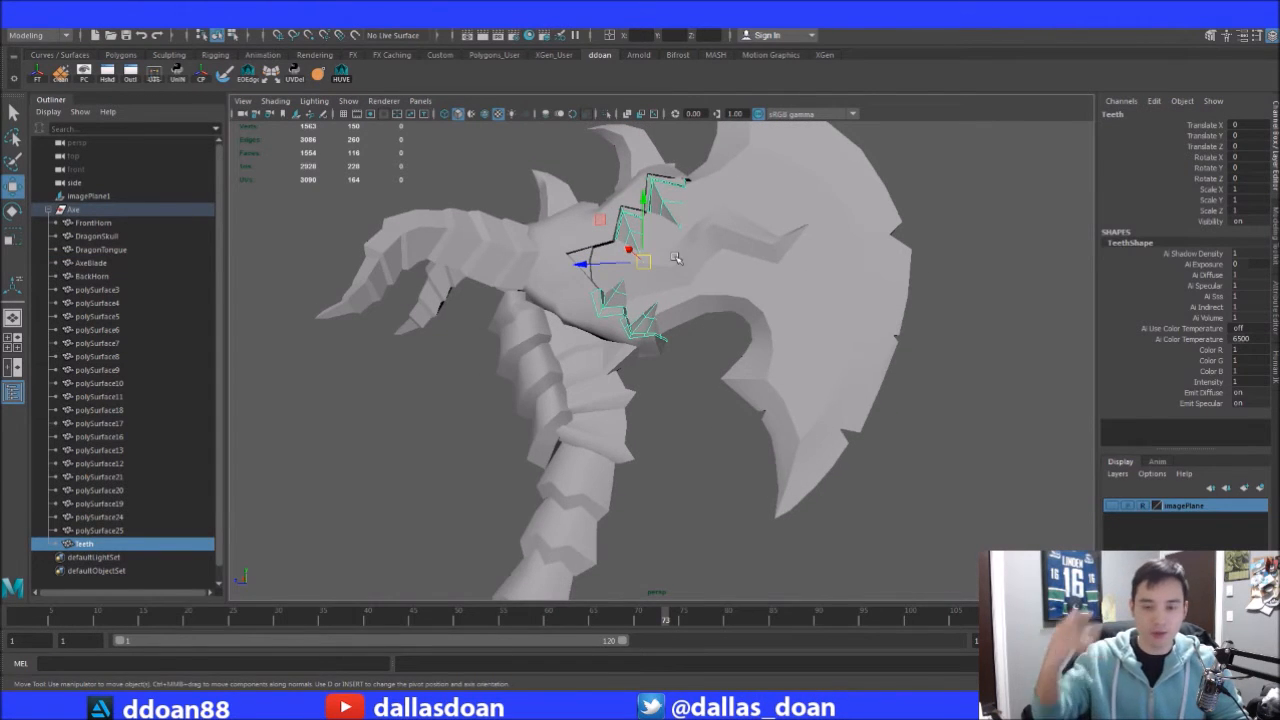
# Undo the grouping, history deletion, renaming and combining of the teeth, and deselect everything
pyautogui.hotkey('ctrl', 'z')
pyautogui.hotkey('ctrl', 'z')
pyautogui.hotkey('ctrl', 'z')
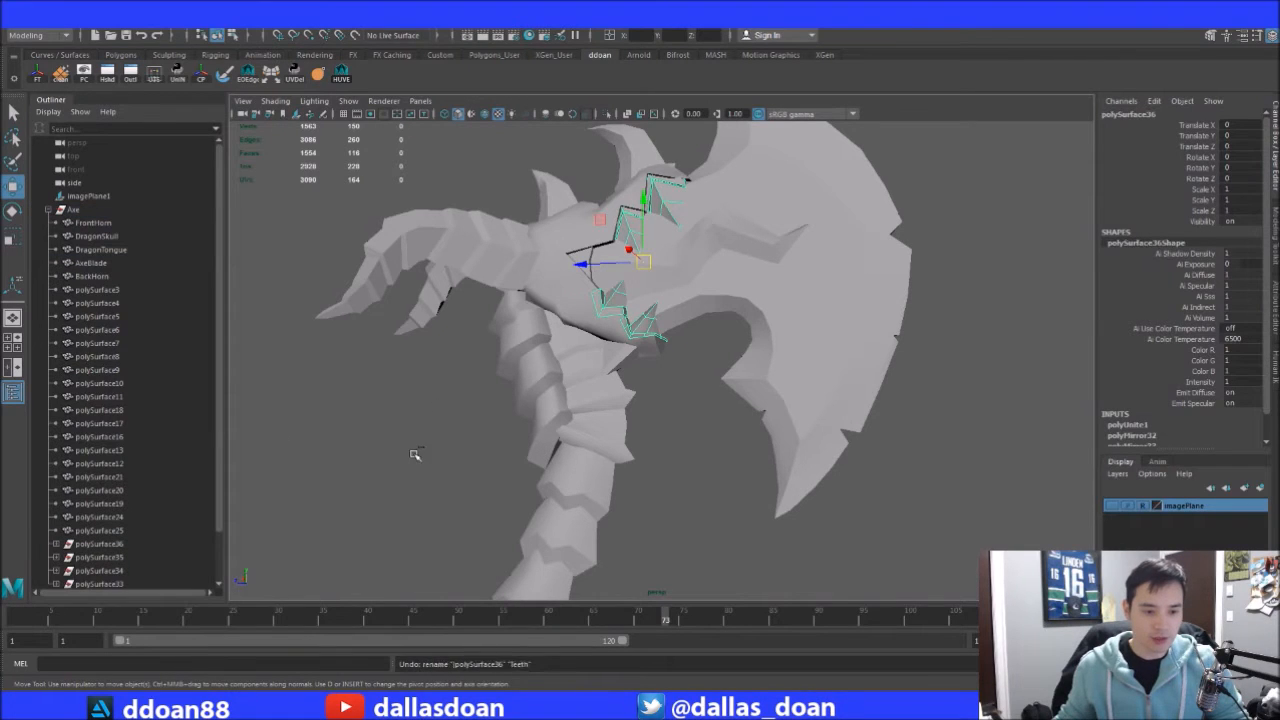
pyautogui.hotkey('ctrl', 'z')
pyautogui.hotkey('ctrl', 'z')
pyautogui.hotkey('ctrl', 'z')
pyautogui.click(456, 420)
# Select all axe parts and run Cleanup on them to select faces with more than 4 sides
pyautogui.keyDown('alt'); pyautogui.moveTo(740, 423); pyautogui.dragTo(380, 377, button='right'); pyautogui.keyUp('alt')
pyautogui.keyDown('alt'); pyautogui.moveTo(380, 377); pyautogui.dragTo(352, 353, button='middle'); pyautogui.keyUp('alt')
pyautogui.moveTo(529, 239); pyautogui.dragTo(826, 514)
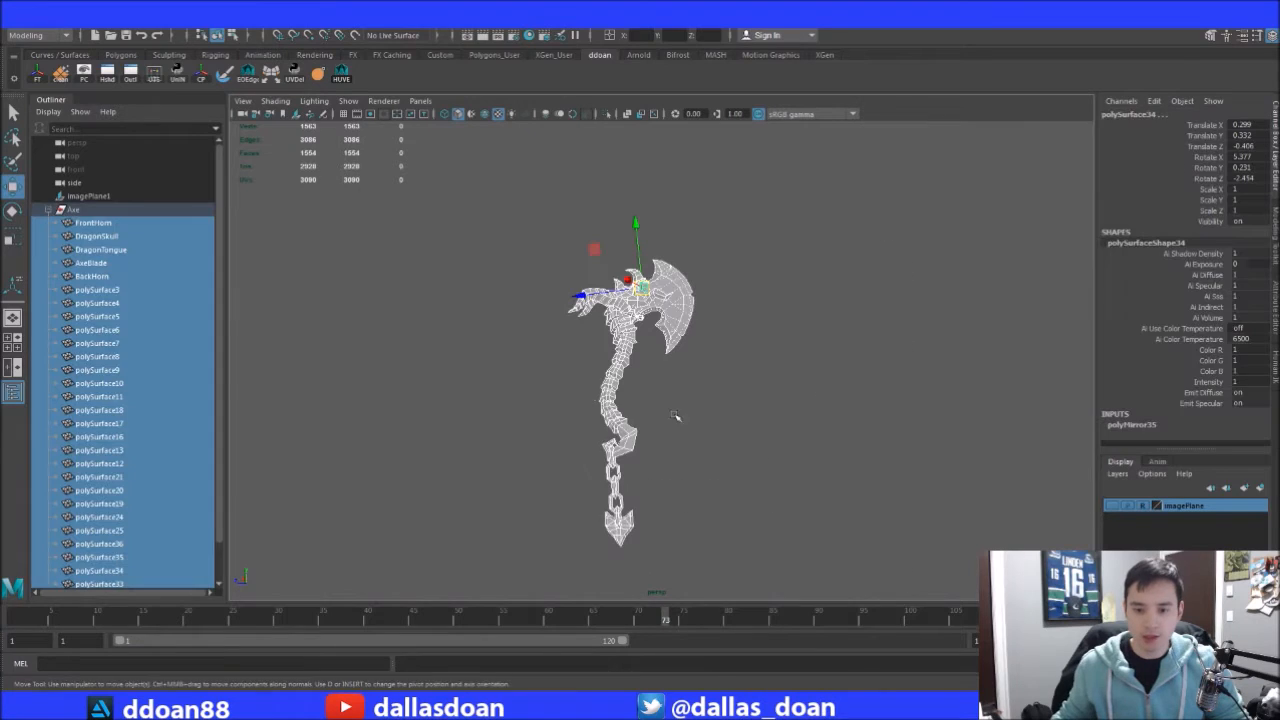
pyautogui.click(232, 12)
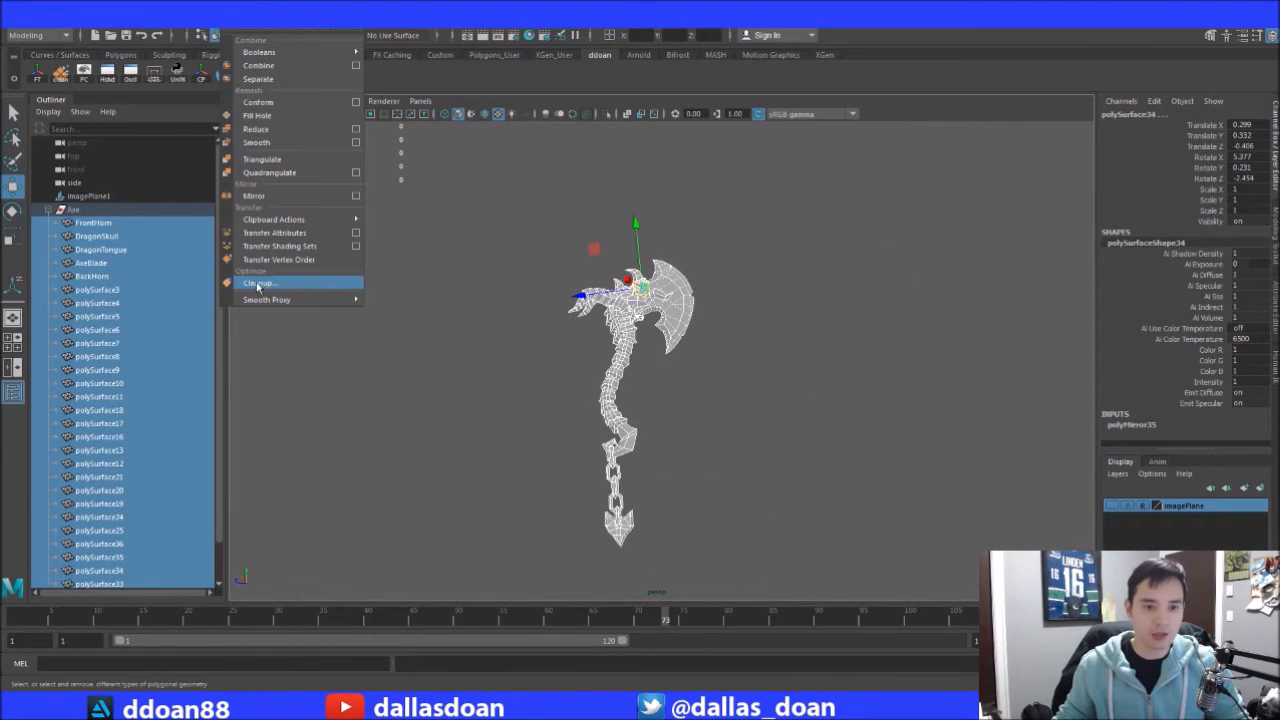
pyautogui.click(295, 284)
pyautogui.moveTo(900, 237); pyautogui.dragTo(553, 264)
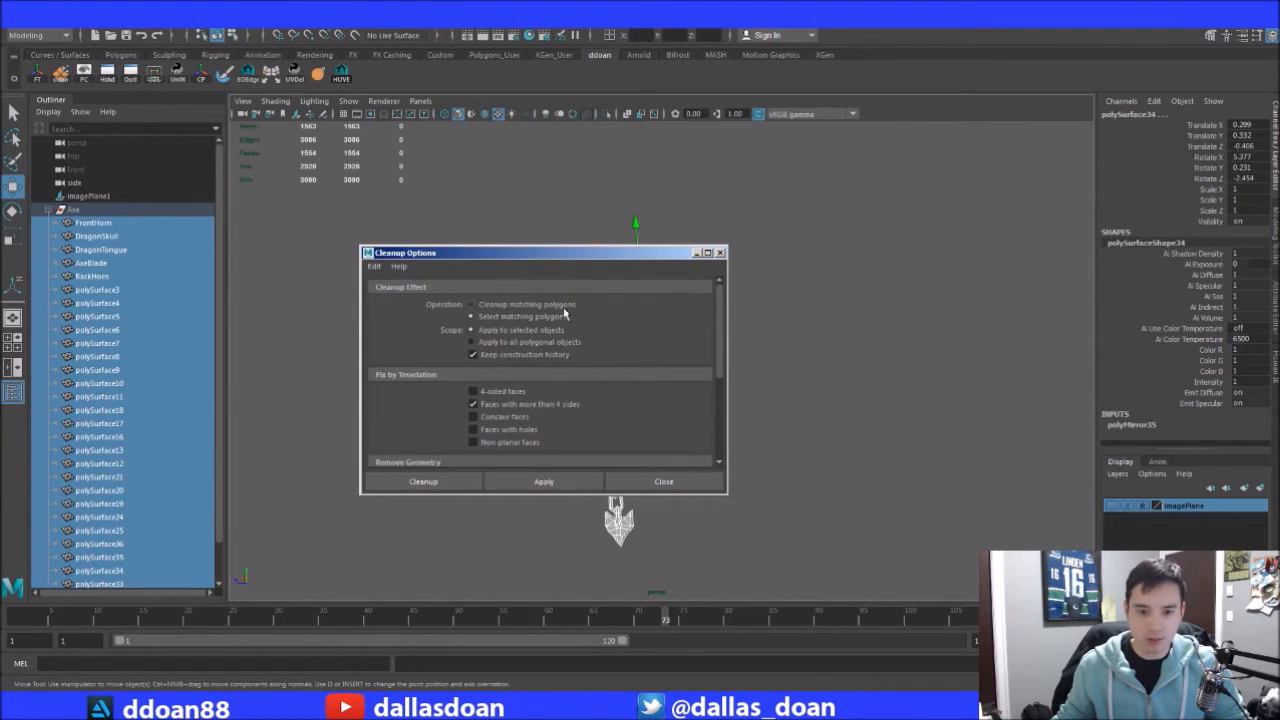
pyautogui.scroll(-2, 715, 328)
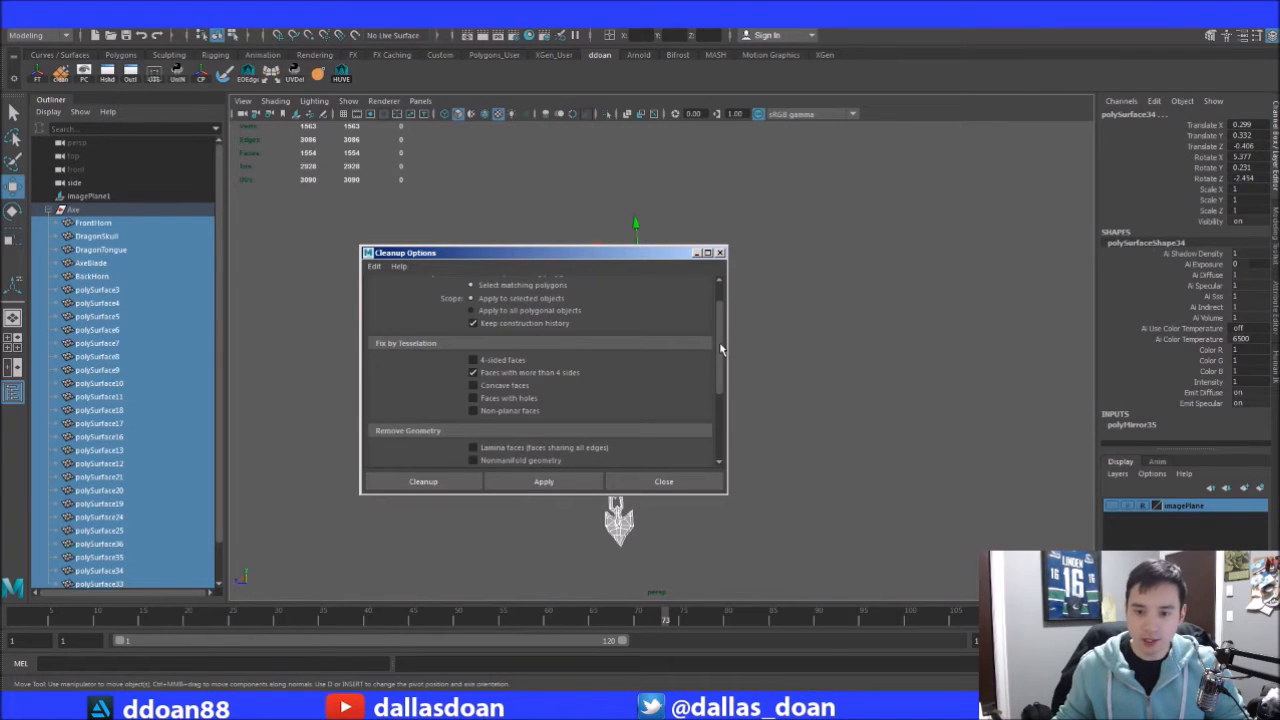
pyautogui.scroll(-3, 548, 428)
pyautogui.scroll(4, 722, 385)
pyautogui.click(528, 488)
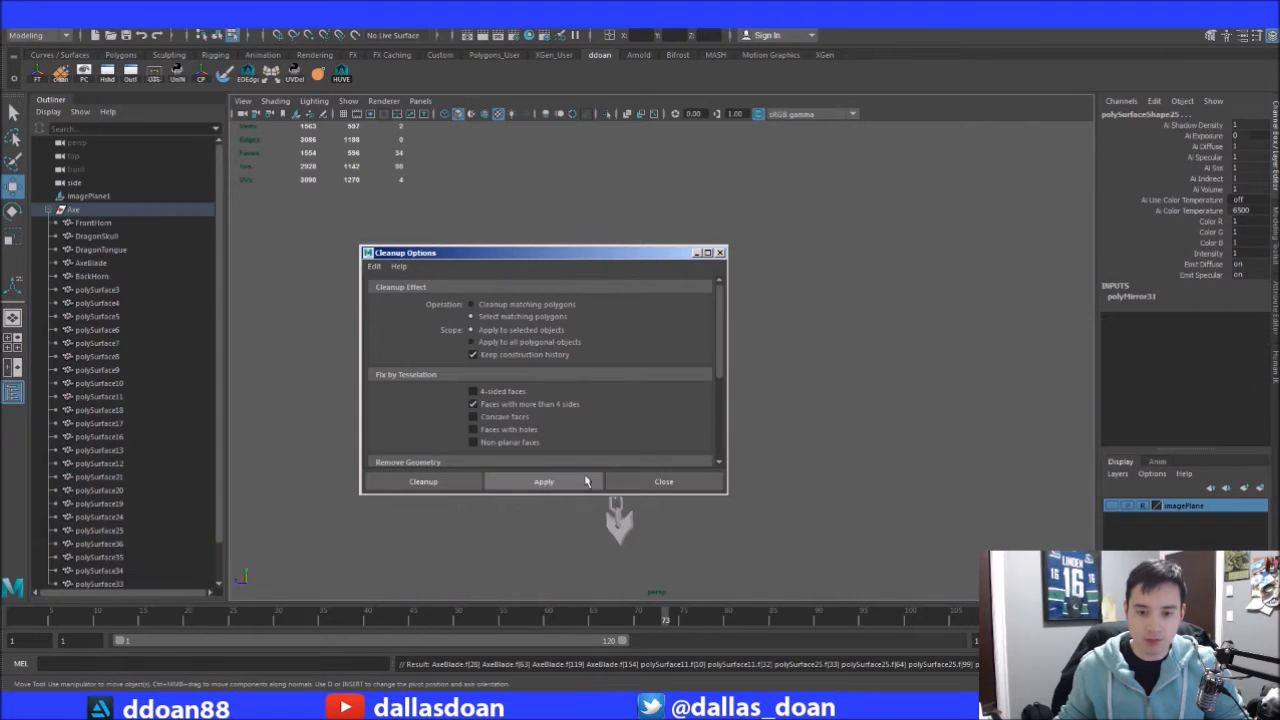
# Move the Cleanup options aside and capture a Greenshot screenshot of the highlighted faces on the axe blade
pyautogui.moveTo(612, 265); pyautogui.dragTo(1080, 227)
pyautogui.keyDown('alt'); pyautogui.moveTo(960, 330); pyautogui.dragTo(628, 383); pyautogui.keyUp('alt')
pyautogui.scroll(5, 720, 374)
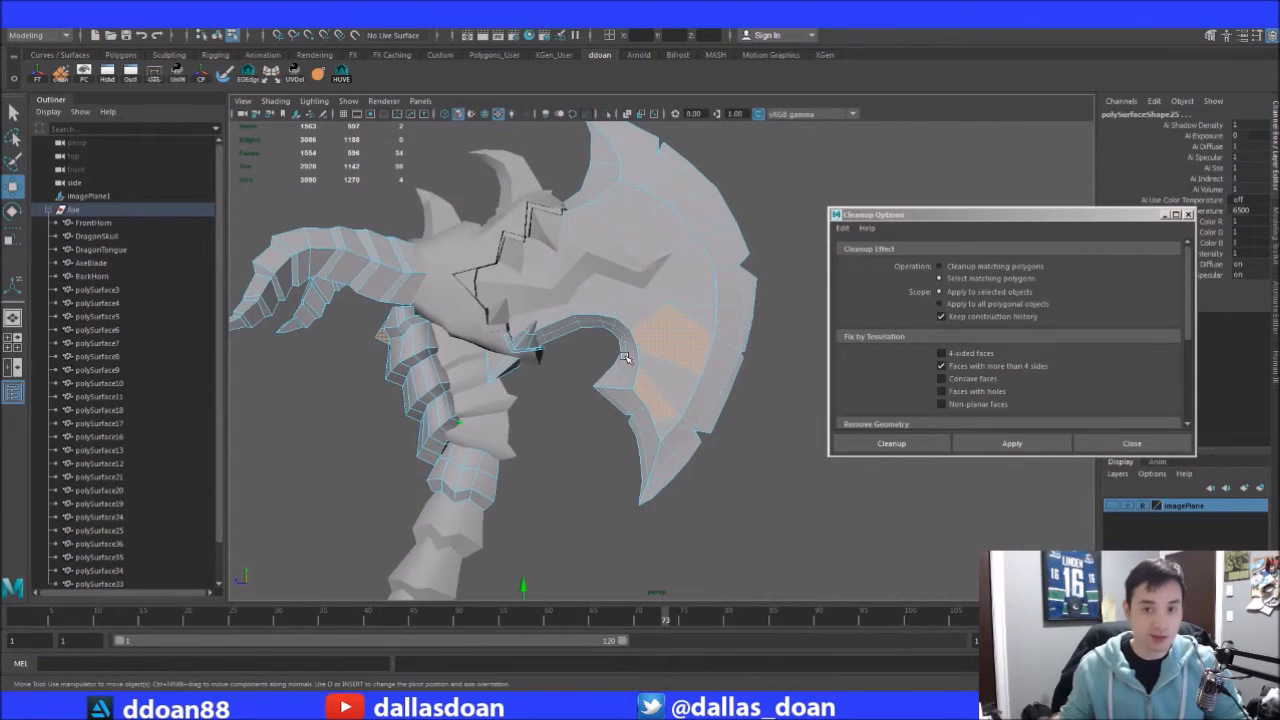
pyautogui.keyDown('alt'); pyautogui.moveTo(516, 418); pyautogui.dragTo(504, 368); pyautogui.keyUp('alt')
pyautogui.keyDown('alt'); pyautogui.moveTo(504, 368); pyautogui.dragTo(793, 347, button='right'); pyautogui.keyUp('alt')
pyautogui.keyDown('alt'); pyautogui.moveTo(793, 347); pyautogui.dragTo(620, 384); pyautogui.keyUp('alt')
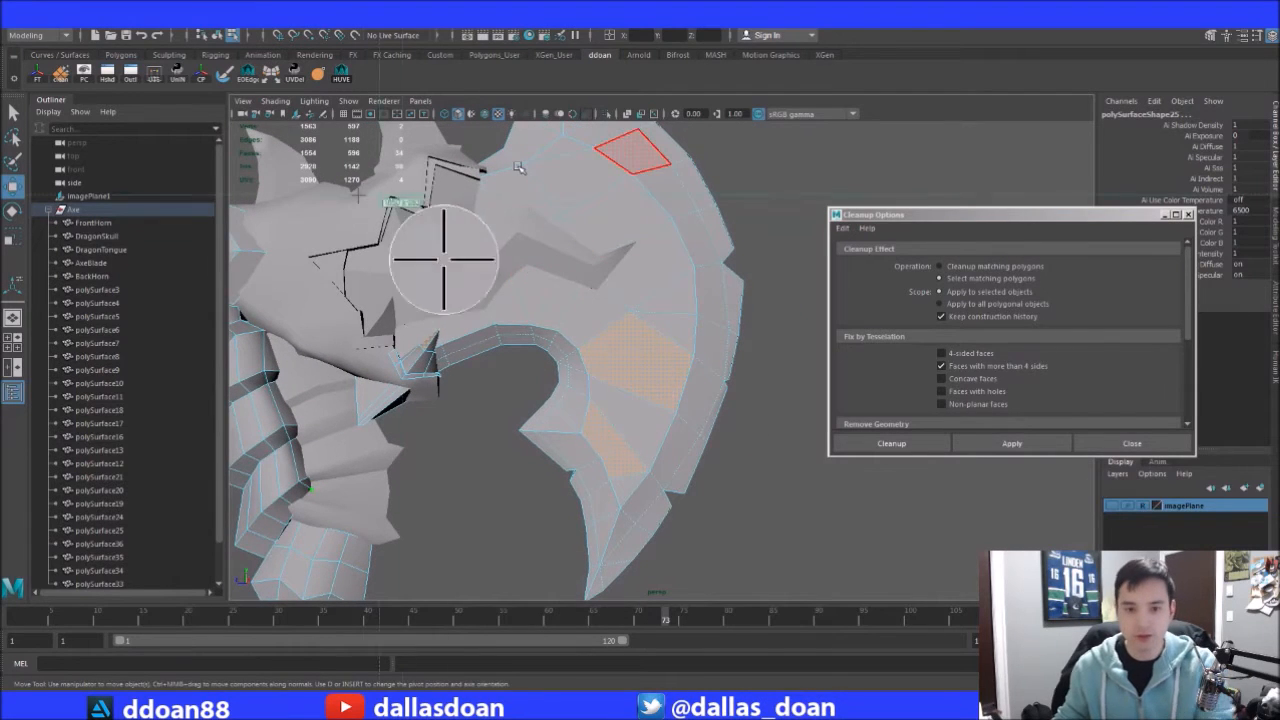
pyautogui.moveTo(350, 192); pyautogui.dragTo(816, 543)
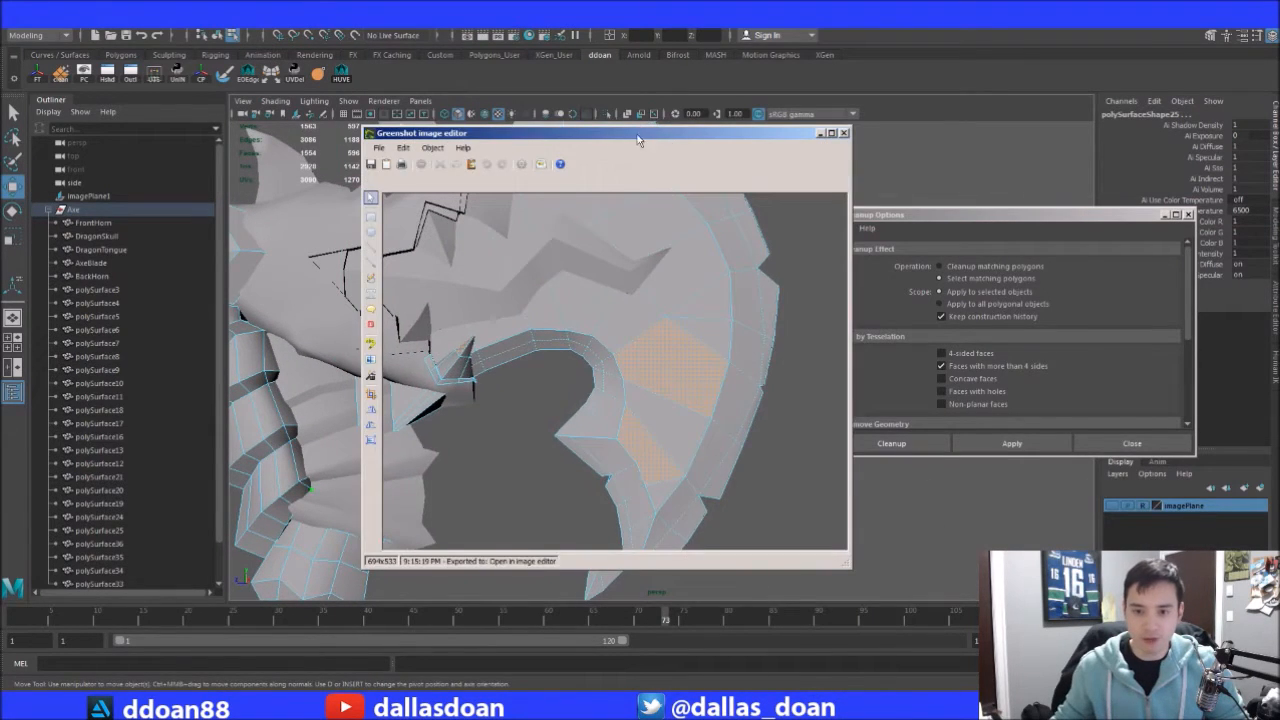
pyautogui.moveTo(638, 140); pyautogui.dragTo(893, 152)
# Capture a Greenshot screenshot of the highlighted faces on the side horns and the top handle segment
pyautogui.keyDown('alt'); pyautogui.moveTo(505, 486); pyautogui.dragTo(719, 401); pyautogui.keyUp('alt')
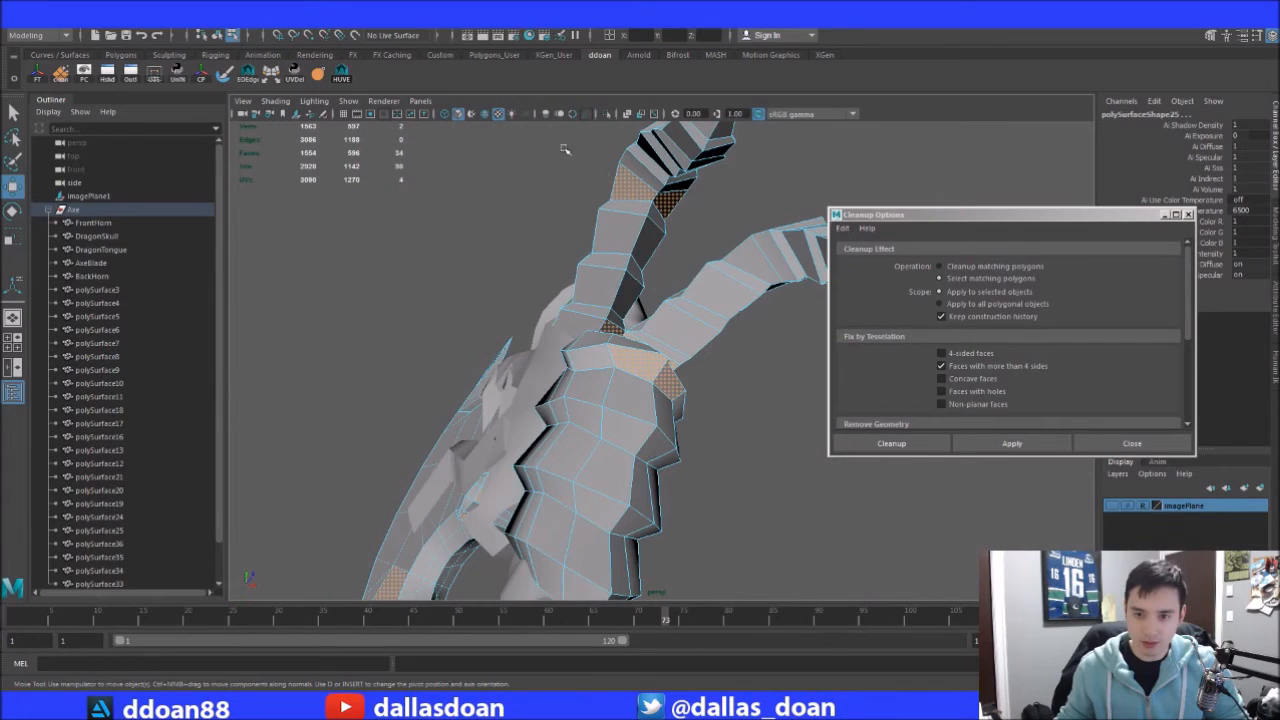
pyautogui.moveTo(719, 342)
pyautogui.keyDown('alt'); pyautogui.mouseDown()
pyautogui.moveTo(752, 329)
pyautogui.moveTo(727, 282)
pyautogui.moveTo(737, 346)
pyautogui.moveTo(713, 344)
pyautogui.mouseUp(); pyautogui.keyUp('alt')
pyautogui.moveTo(373, 158); pyautogui.dragTo(795, 527)
pyautogui.moveTo(672, 134); pyautogui.dragTo(1005, 147)
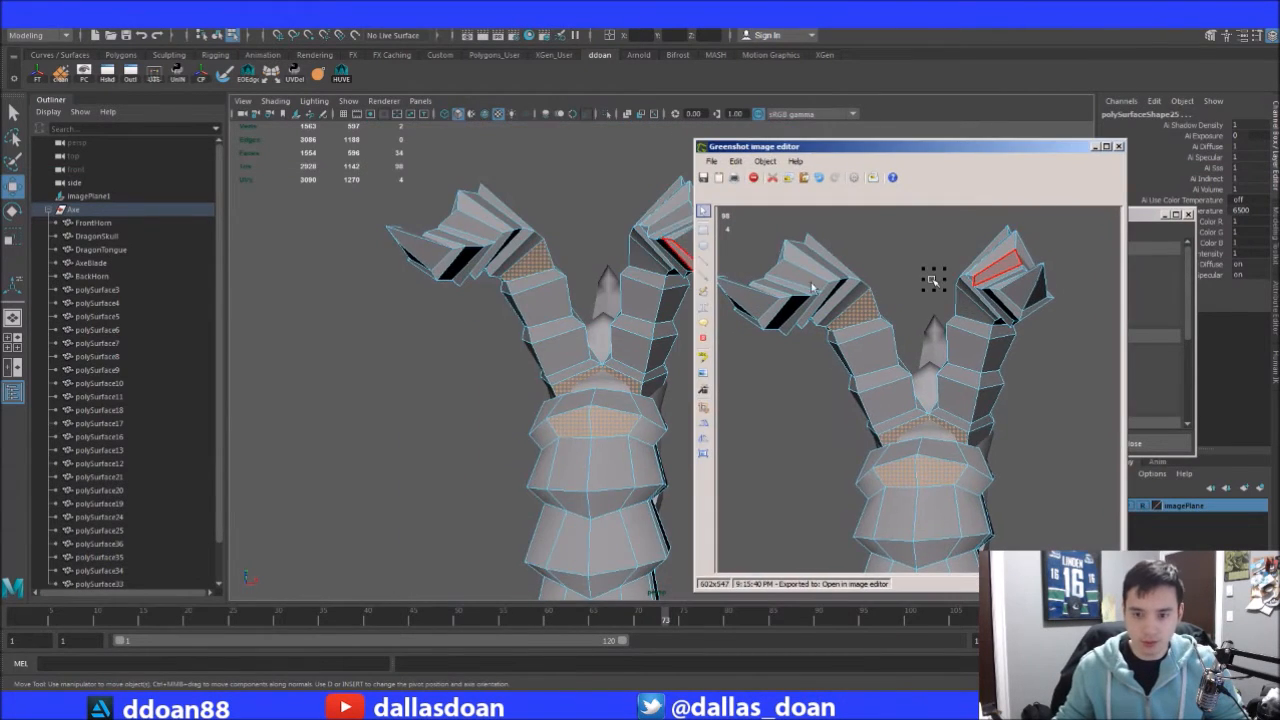
# Capture a Greenshot screenshot of the highlighted face on the handle's hooked end piece, and close the Cleanup options
pyautogui.keyDown('alt'); pyautogui.moveTo(562, 323); pyautogui.dragTo(880, 373); pyautogui.keyUp('alt')
pyautogui.keyDown('alt'); pyautogui.moveTo(727, 370); pyautogui.dragTo(700, 324); pyautogui.keyUp('alt')
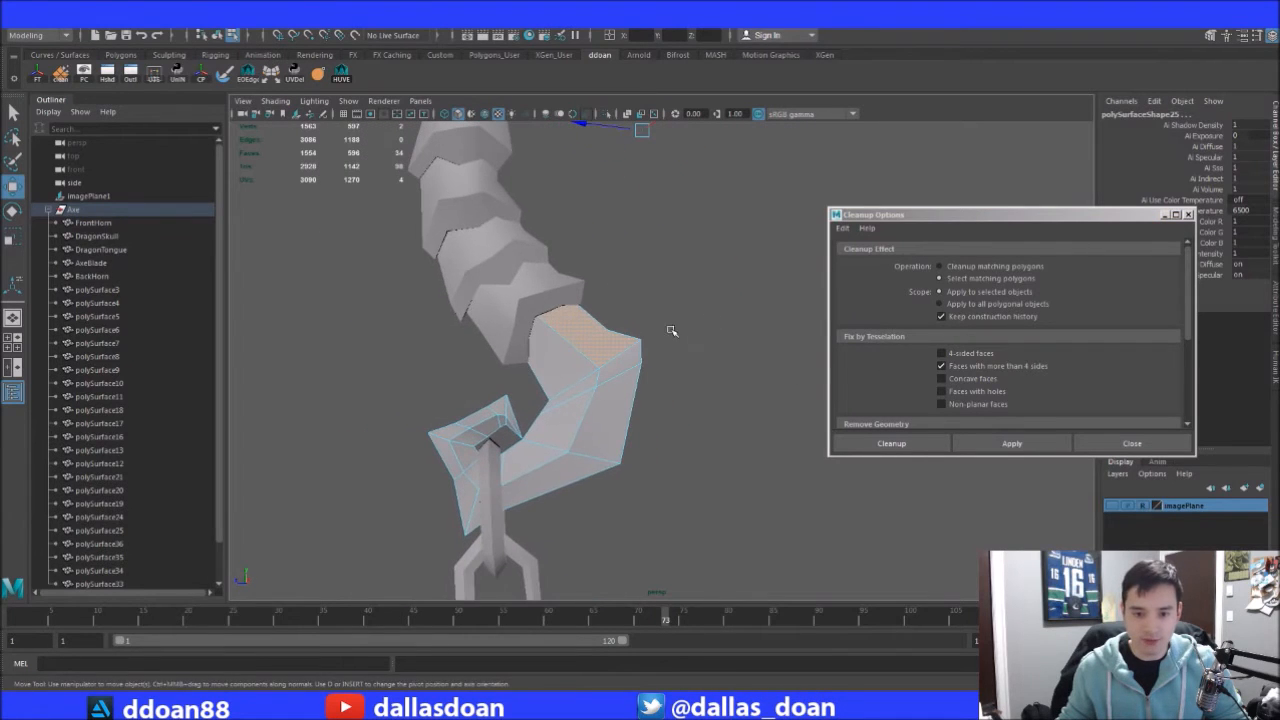
pyautogui.keyDown('alt'); pyautogui.moveTo(682, 242); pyautogui.dragTo(681, 349); pyautogui.keyUp('alt')
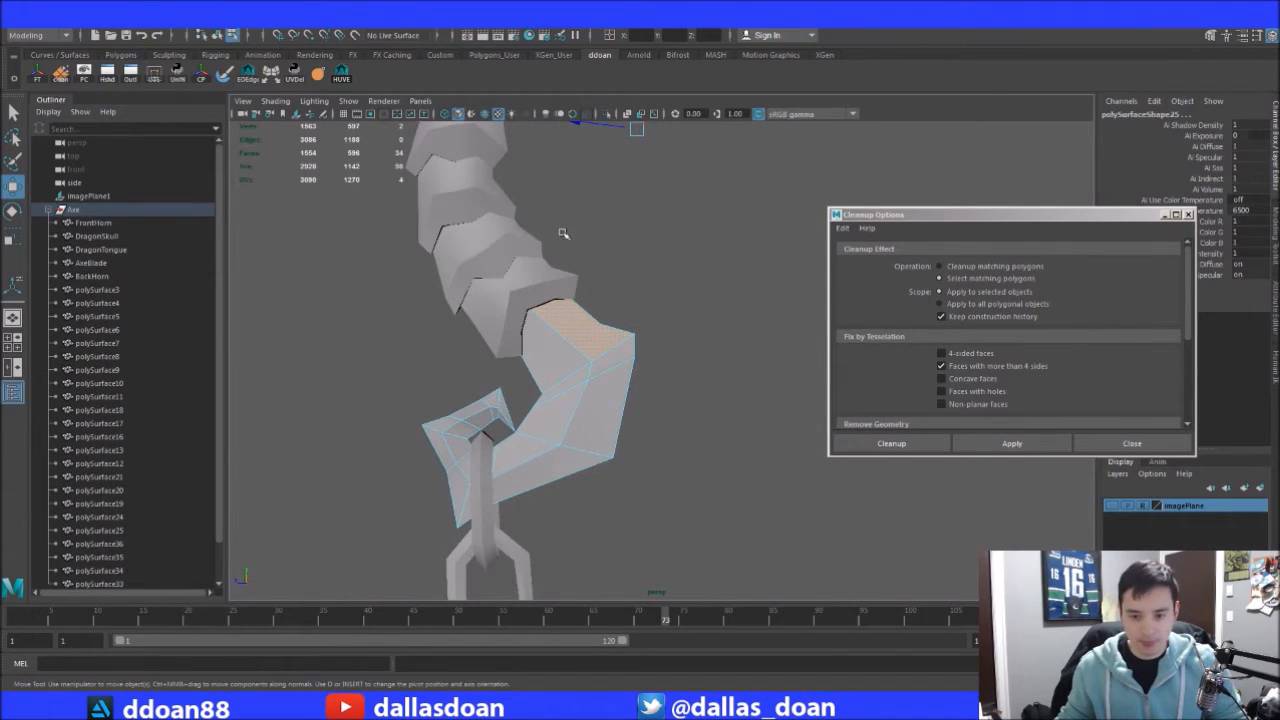
pyautogui.press('Print')
pyautogui.moveTo(316, 212); pyautogui.dragTo(774, 560)
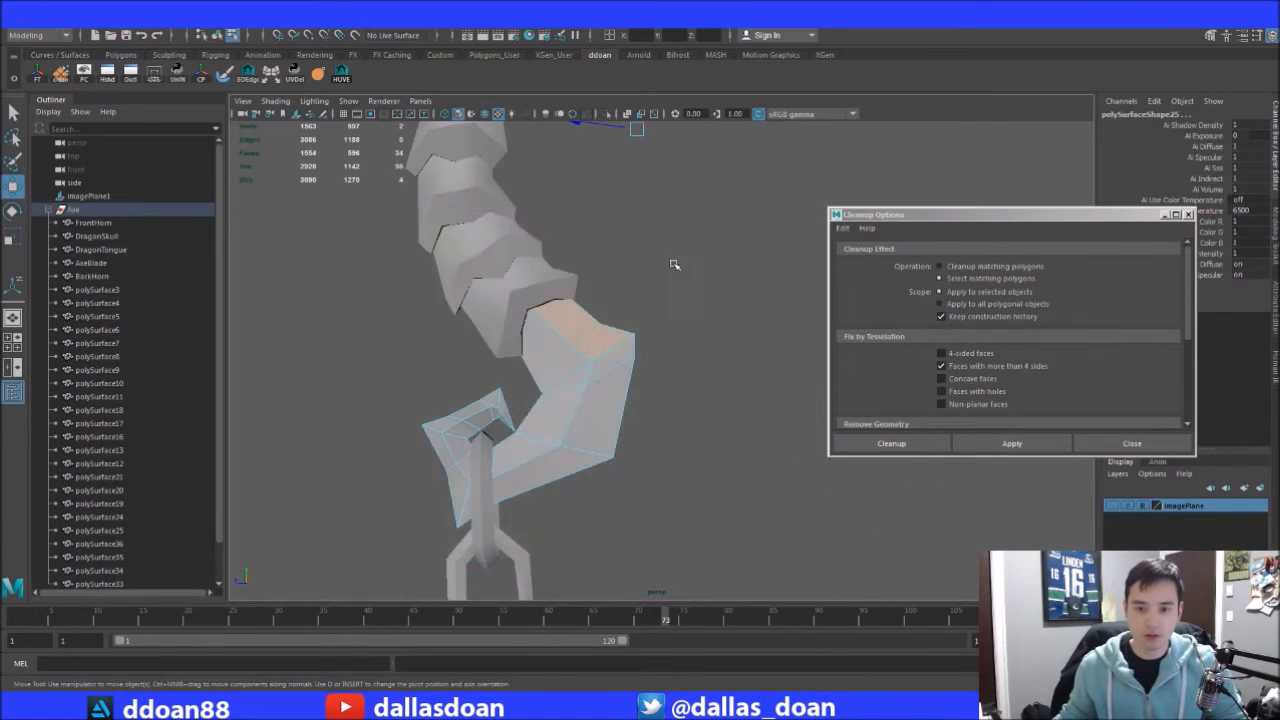
pyautogui.moveTo(722, 136); pyautogui.dragTo(878, 153)
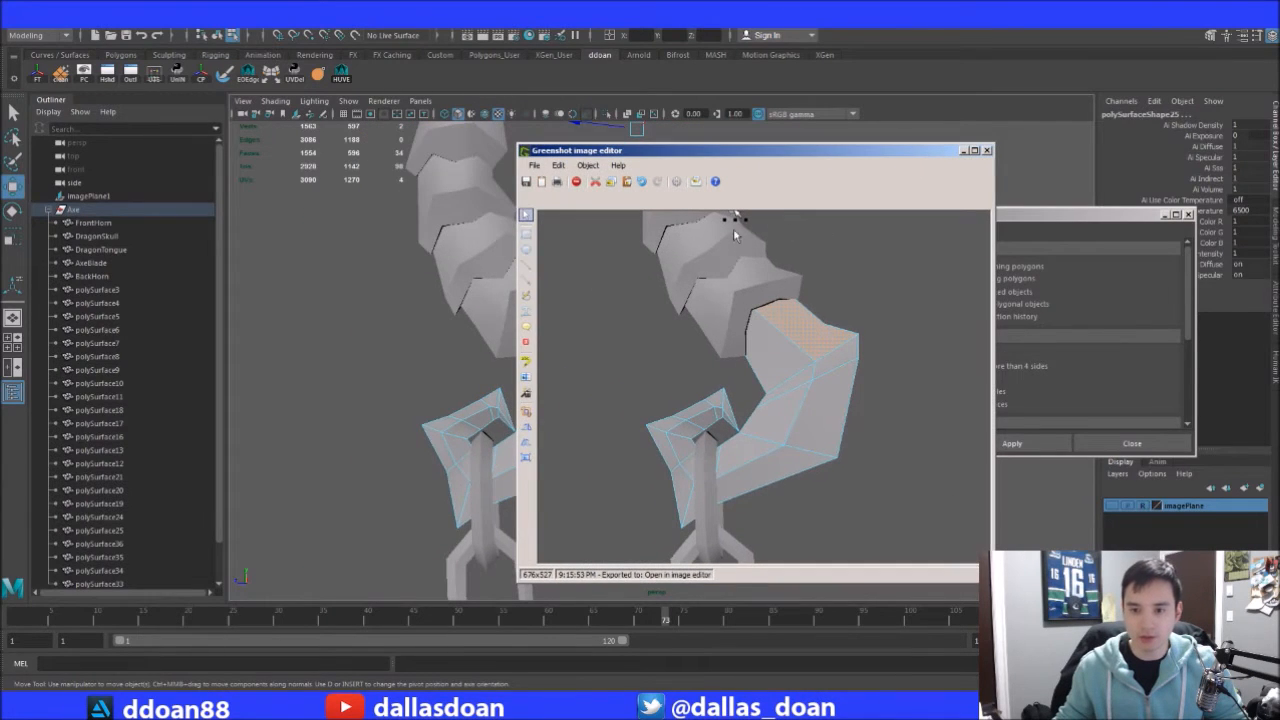
pyautogui.click(1050, 350)
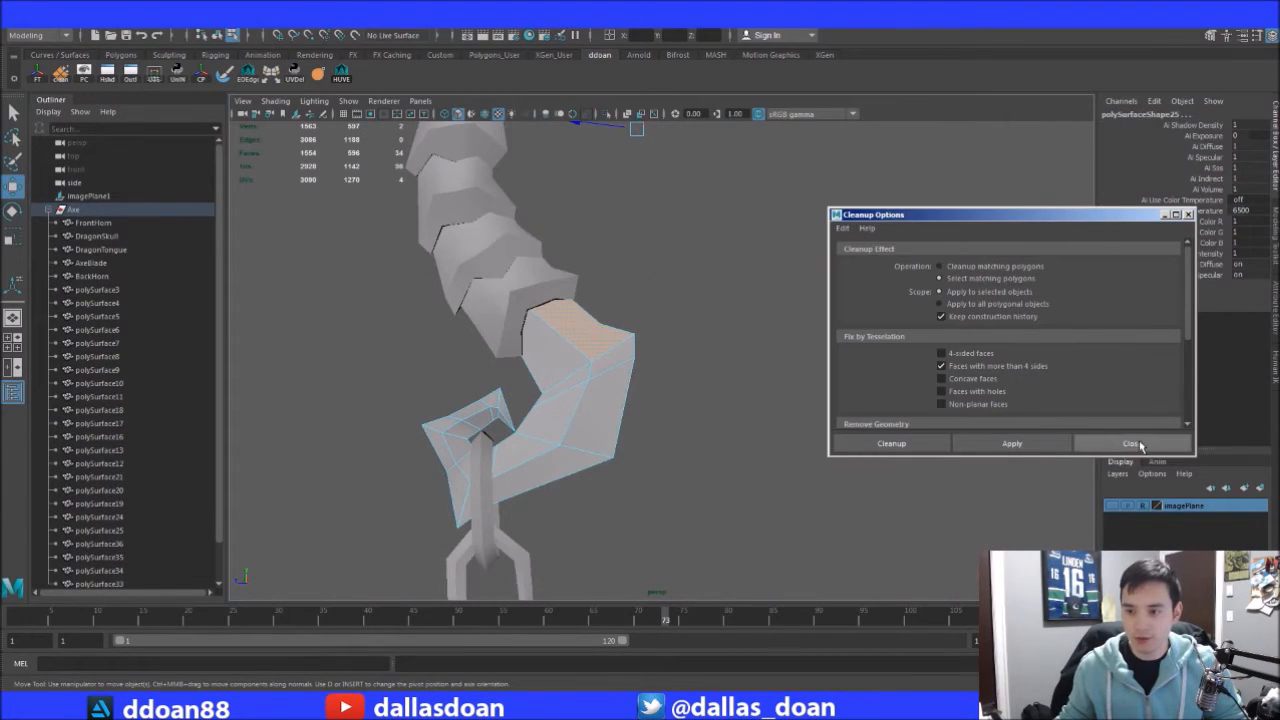
pyautogui.click(1131, 443)
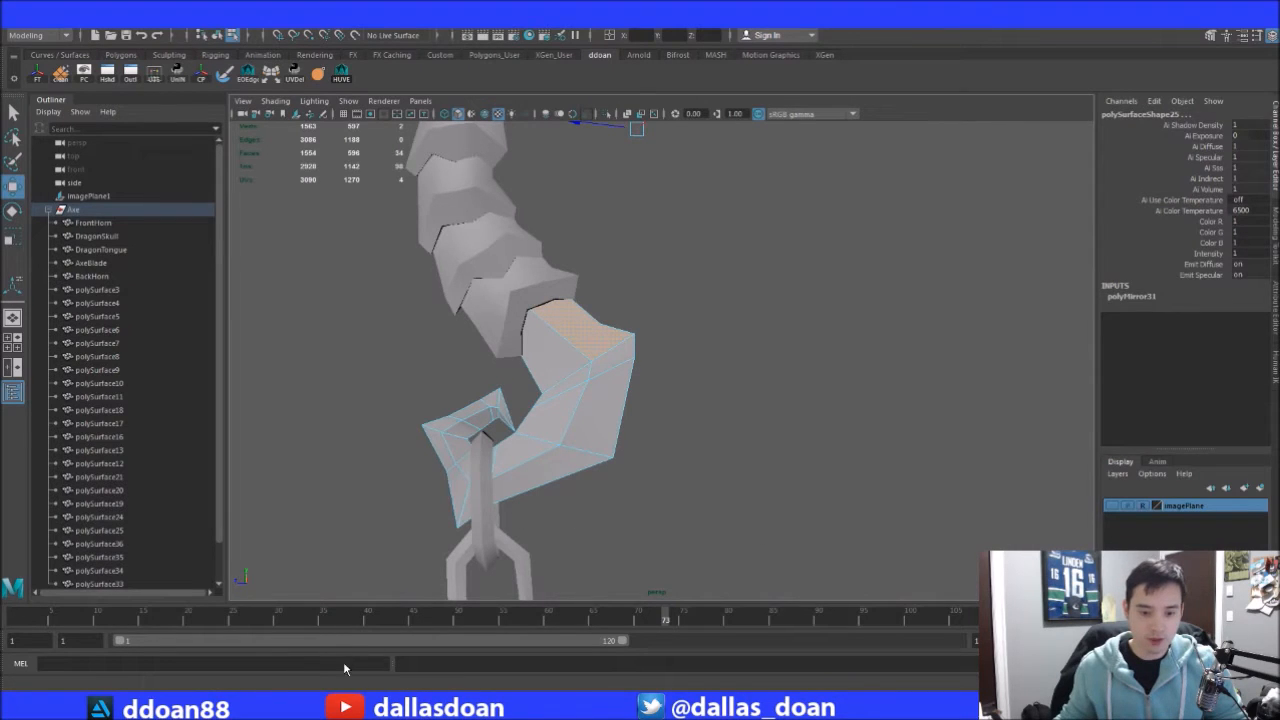
# Frame the axe blade and bring up the Greenshot screenshot of its highlighted faces to review, then clear it from the model view
pyautogui.hotkey('alt', 'Tab')
pyautogui.click(1237, 73)
pyautogui.click(668, 393)
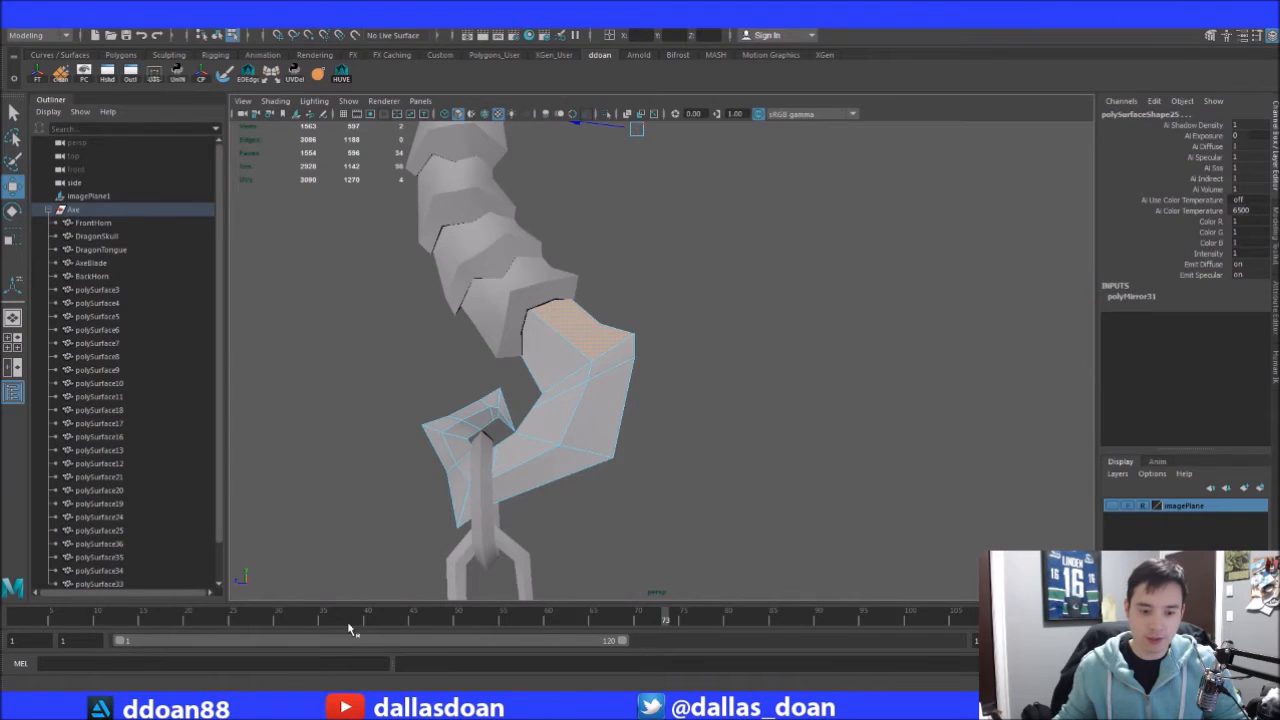
pyautogui.press('w')
pyautogui.keyDown('alt'); pyautogui.moveTo(622, 200); pyautogui.dragTo(580, 440, button='middle'); pyautogui.keyUp('alt')
pyautogui.keyDown('alt'); pyautogui.moveTo(580, 440); pyautogui.dragTo(651, 400); pyautogui.keyUp('alt')
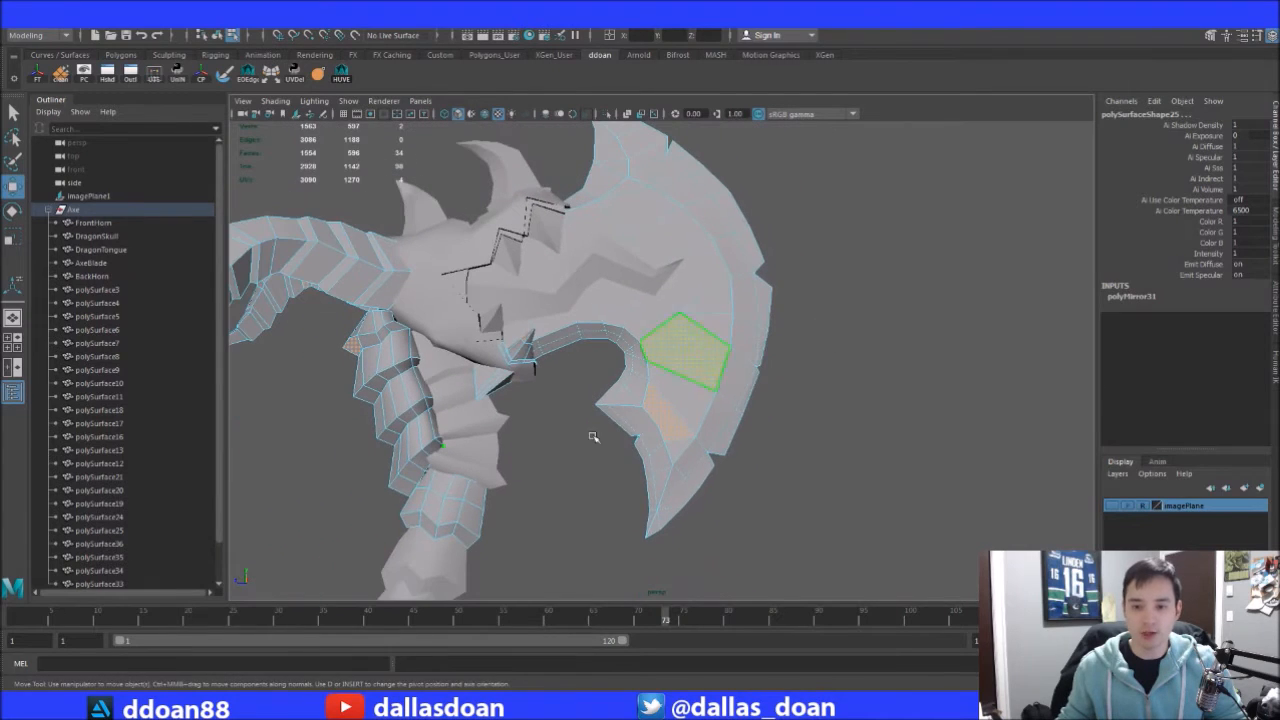
pyautogui.click(345, 706)
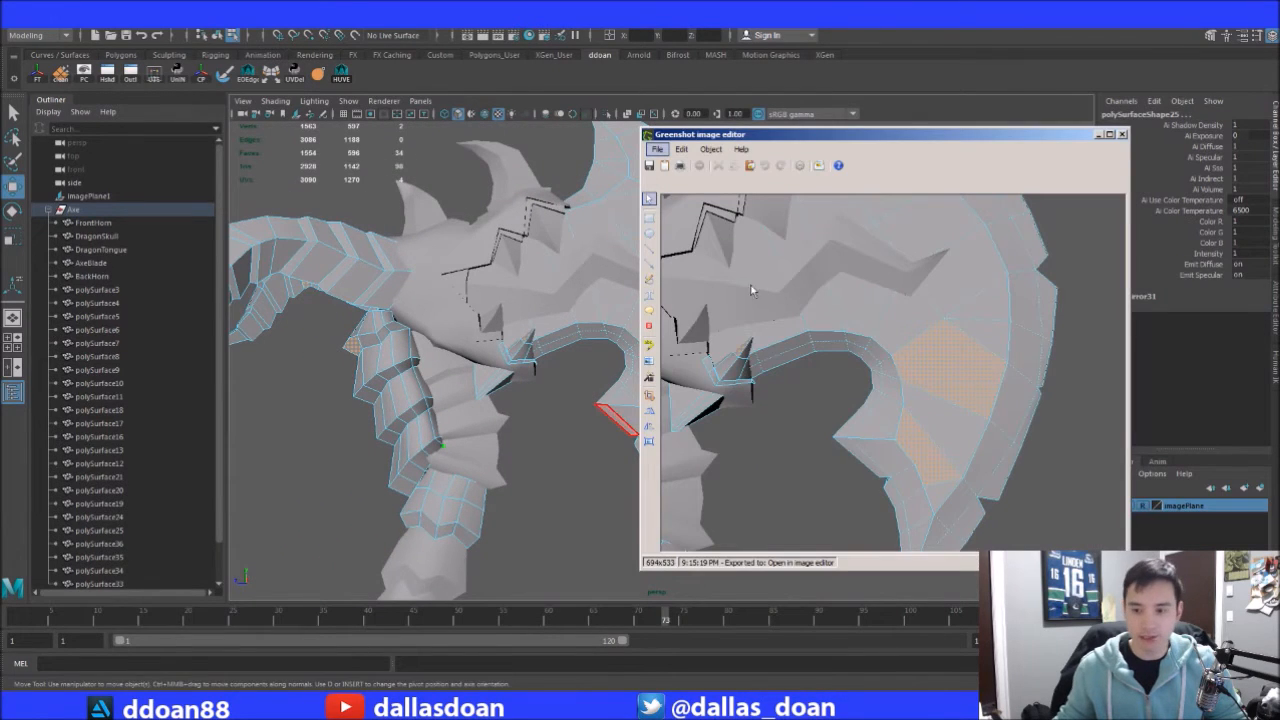
pyautogui.moveTo(929, 143); pyautogui.dragTo(1081, 114)
pyautogui.scroll(5, 609, 330)
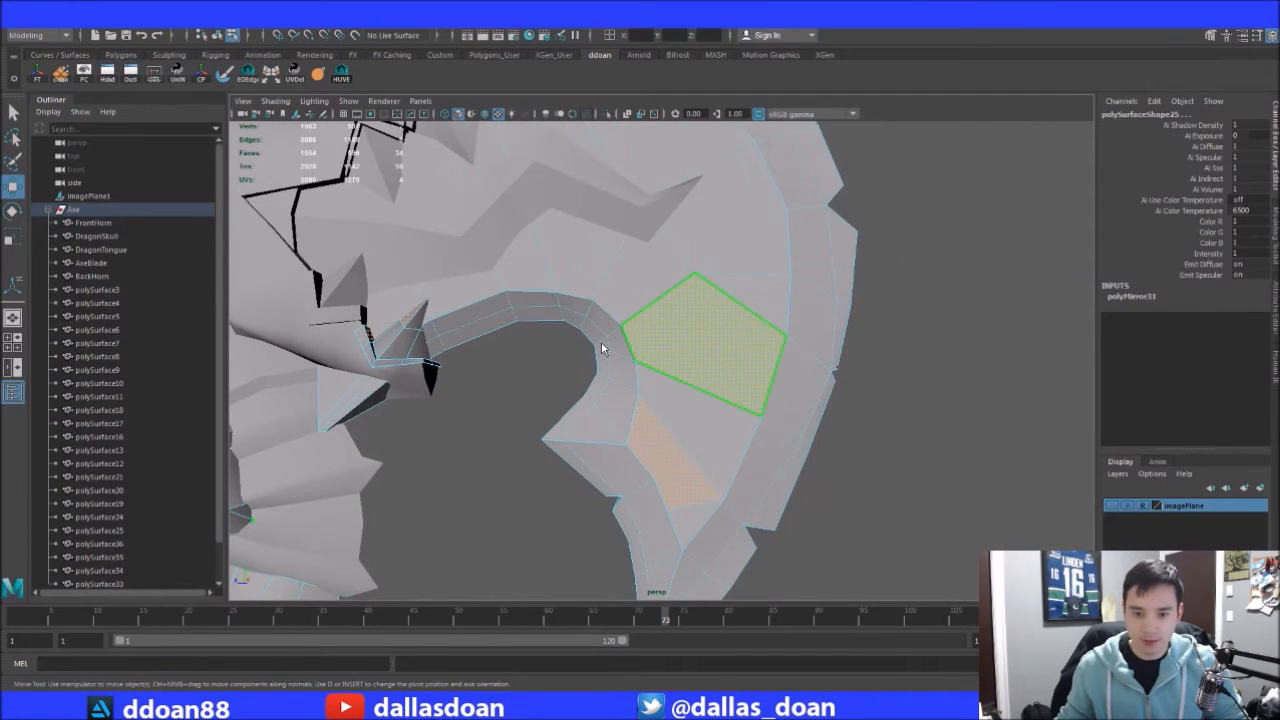
# Split the upper five-sided blade face with Multi-Cut between its inner-curve corner and outer-edge corner, on both sides of the blade
pyautogui.keyDown('shift'); pyautogui.moveTo(602, 348); pyautogui.dragTo(592, 348, button='right'); pyautogui.keyUp('shift')
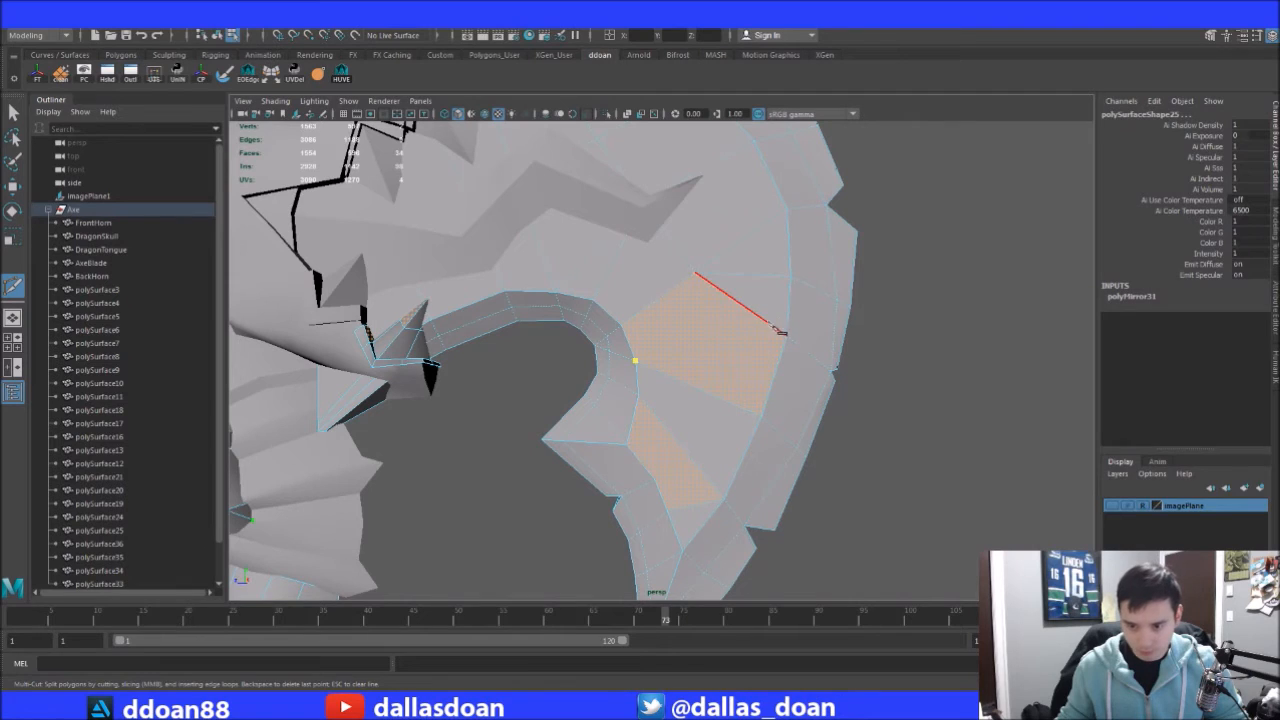
pyautogui.press('Return')
pyautogui.keyDown('alt'); pyautogui.moveTo(786, 376); pyautogui.dragTo(614, 337); pyautogui.keyUp('alt')
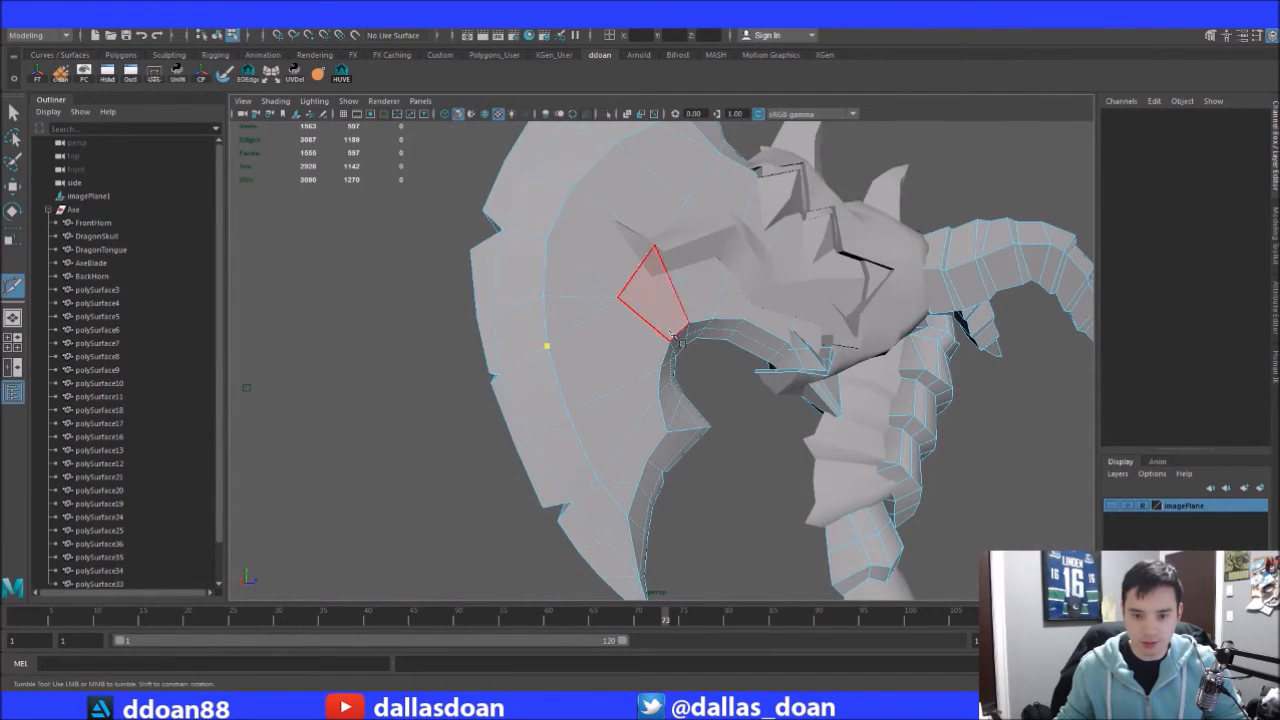
# Multi-Cut from the extra vertex on the lower blade face across the neighbouring faces to the outer-edge vertex
pyautogui.keyDown('alt'); pyautogui.moveTo(733, 292); pyautogui.dragTo(770, 385); pyautogui.keyUp('alt')
pyautogui.keyDown('alt'); pyautogui.moveTo(770, 385); pyautogui.dragTo(793, 398, button='right'); pyautogui.keyUp('alt')
pyautogui.keyDown('alt'); pyautogui.moveTo(793, 398); pyautogui.dragTo(740, 355); pyautogui.keyUp('alt')
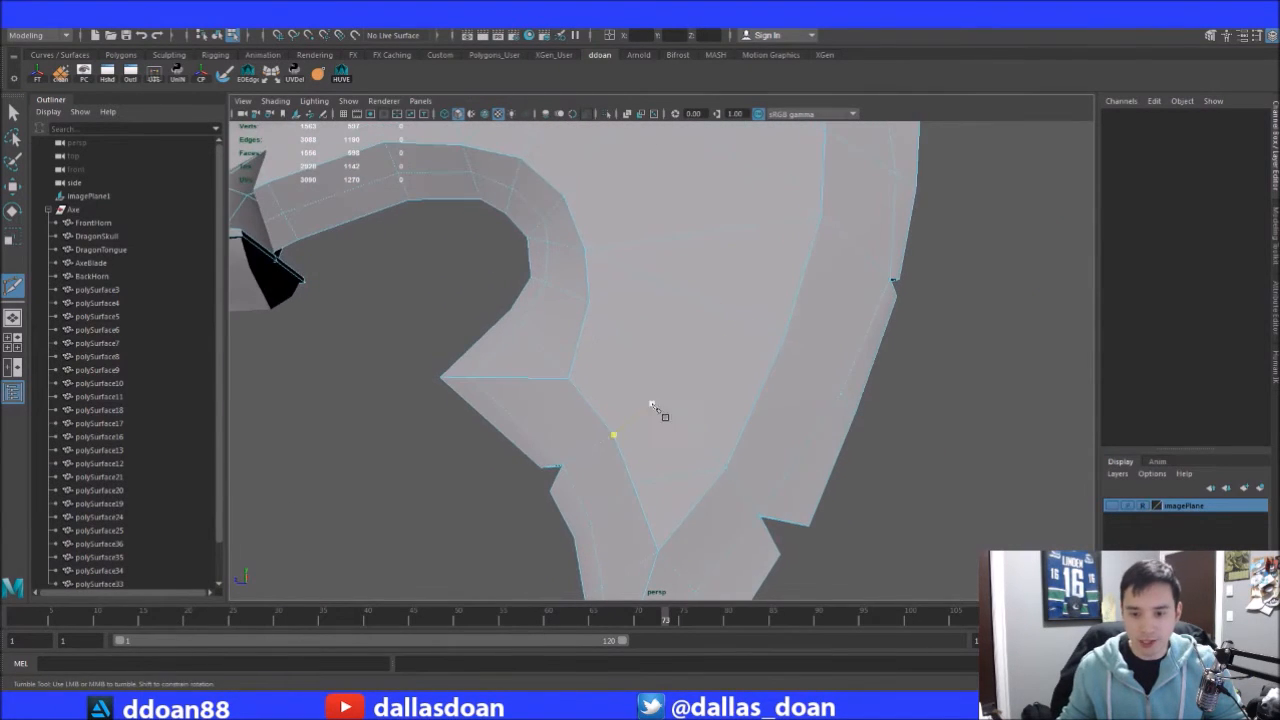
pyautogui.keyDown('alt'); pyautogui.moveTo(651, 404); pyautogui.dragTo(686, 365); pyautogui.keyUp('alt')
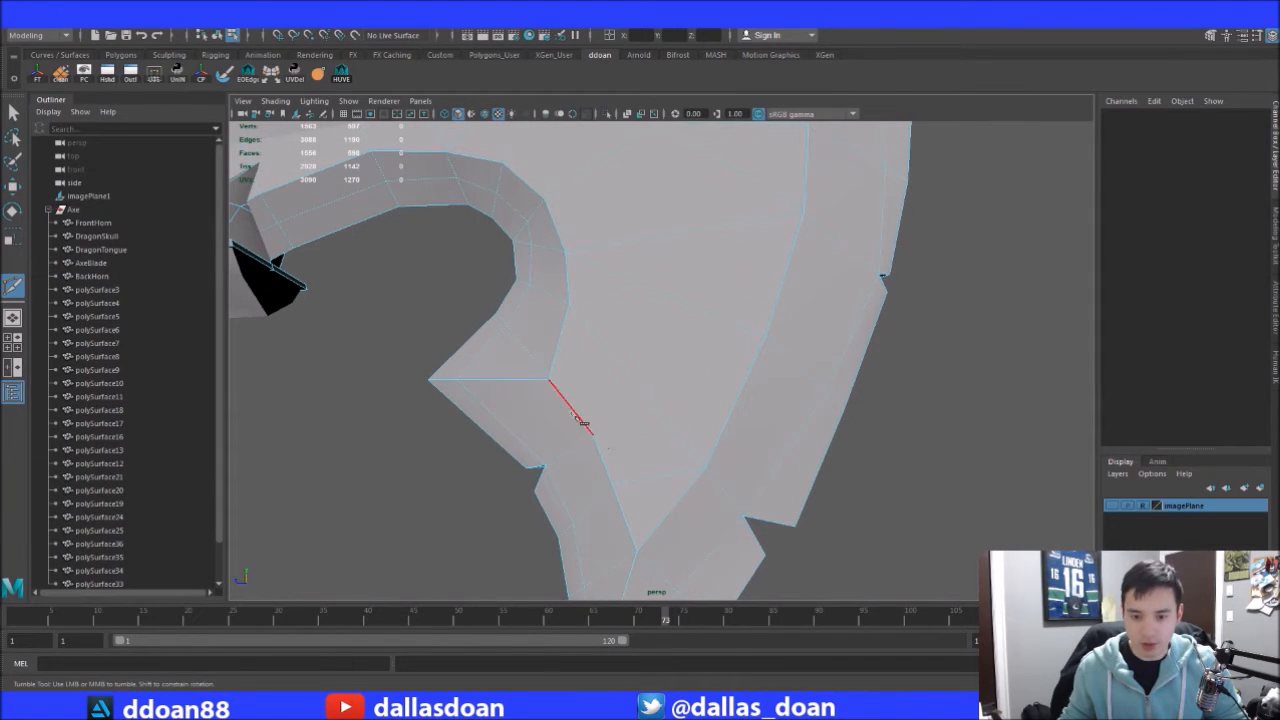
pyautogui.moveTo(567, 253); pyautogui.dragTo(741, 320)
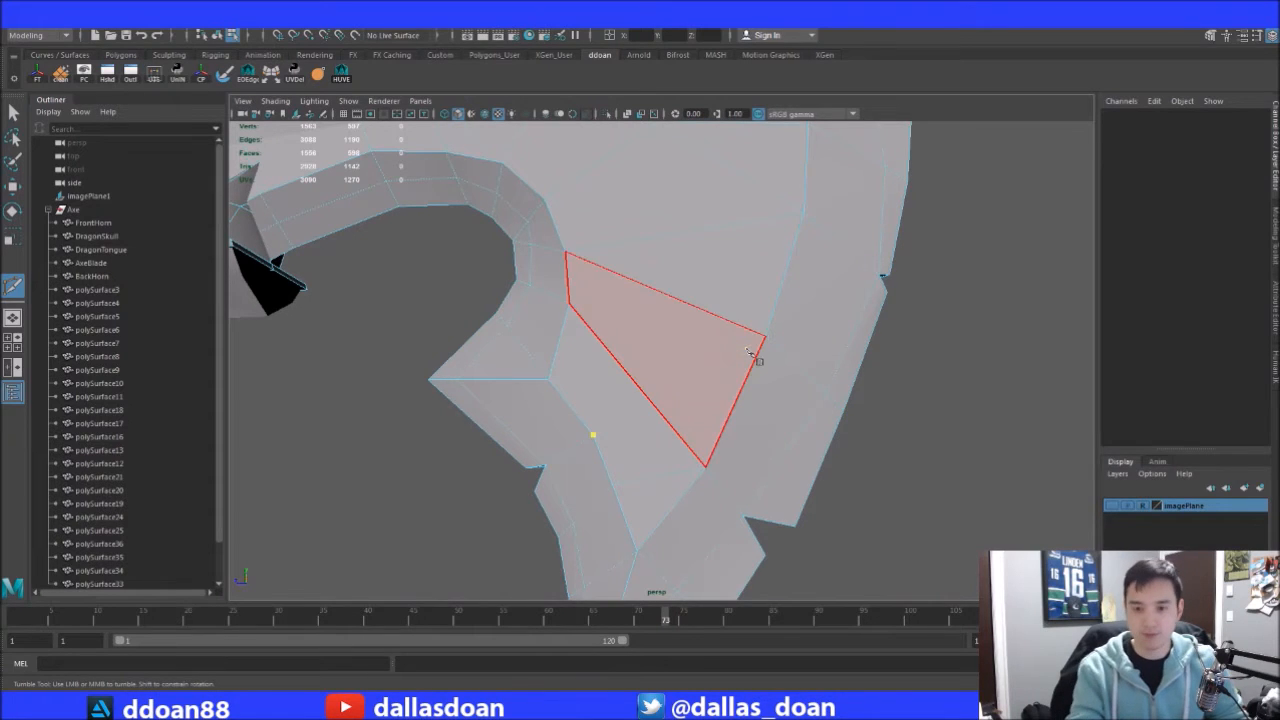
pyautogui.click(647, 397)
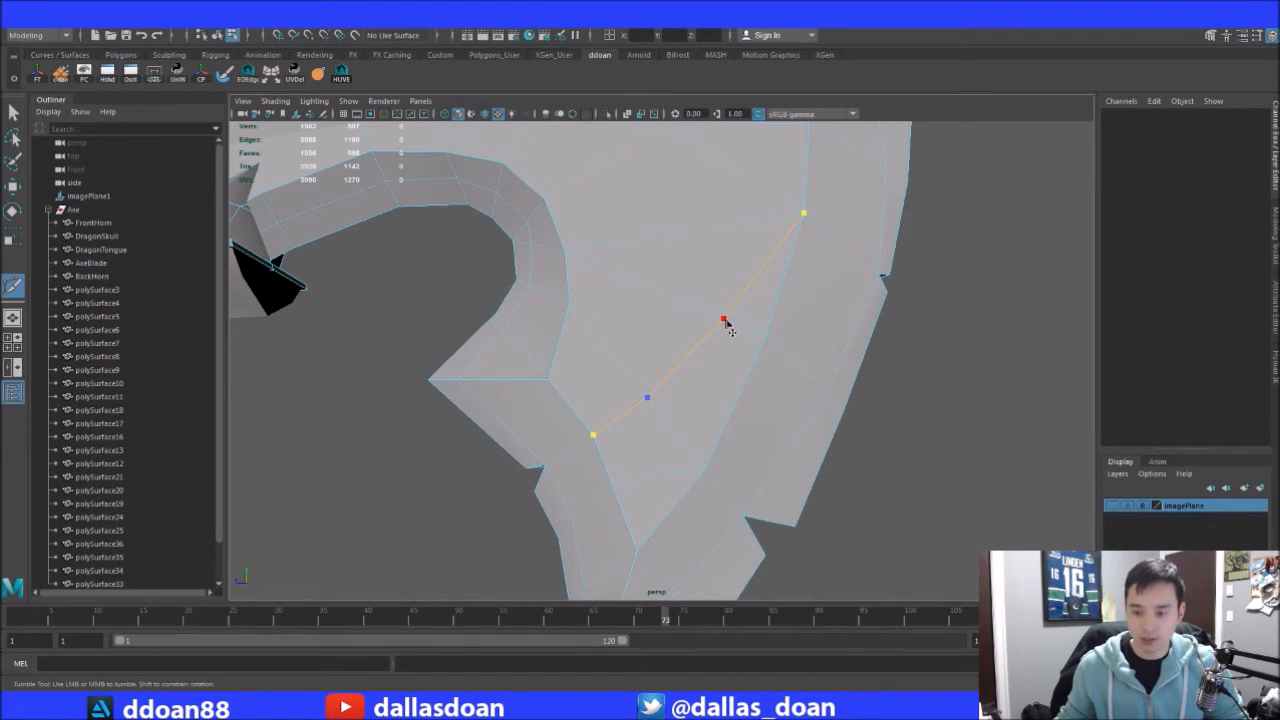
pyautogui.keyDown('alt'); pyautogui.moveTo(820, 335); pyautogui.dragTo(440, 350, button='right'); pyautogui.keyUp('alt')
pyautogui.keyDown('alt'); pyautogui.moveTo(440, 350); pyautogui.dragTo(554, 363); pyautogui.keyUp('alt')
pyautogui.keyDown('alt'); pyautogui.moveTo(554, 363); pyautogui.dragTo(858, 408, button='right'); pyautogui.keyUp('alt')
pyautogui.press('w')
# Select AxeBlade, isolate it, and frame it in the top view
pyautogui.keyDown('alt'); pyautogui.moveTo(770, 340); pyautogui.dragTo(640, 354, button='right'); pyautogui.keyUp('alt')
pyautogui.keyDown('alt'); pyautogui.moveTo(770, 346); pyautogui.dragTo(752, 312); pyautogui.keyUp('alt')
pyautogui.click(766, 318)
pyautogui.click(766, 318)
pyautogui.click(725, 336)
pyautogui.hotkey('ctrl', '1')
pyautogui.keyDown('alt'); pyautogui.moveTo(771, 323); pyautogui.dragTo(689, 294); pyautogui.keyUp('alt')
pyautogui.press('space')
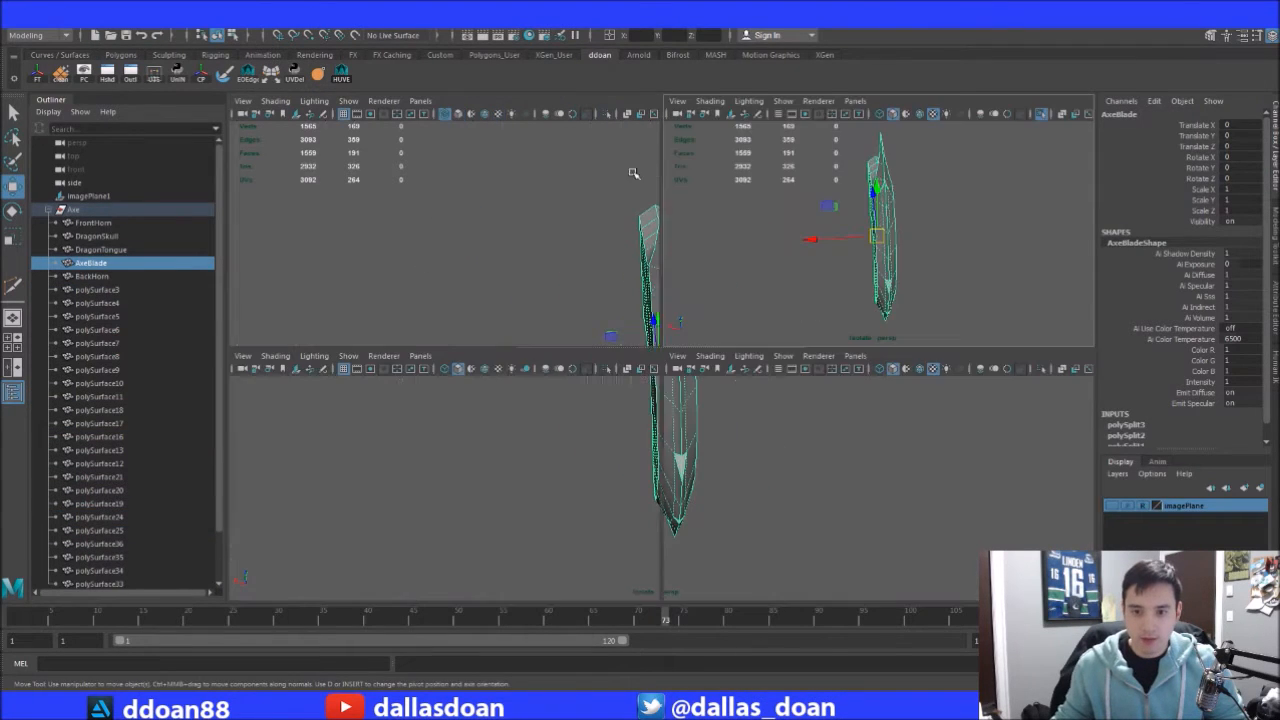
pyautogui.press('space')
pyautogui.hotkey('ctrl', '1')
pyautogui.press('f')
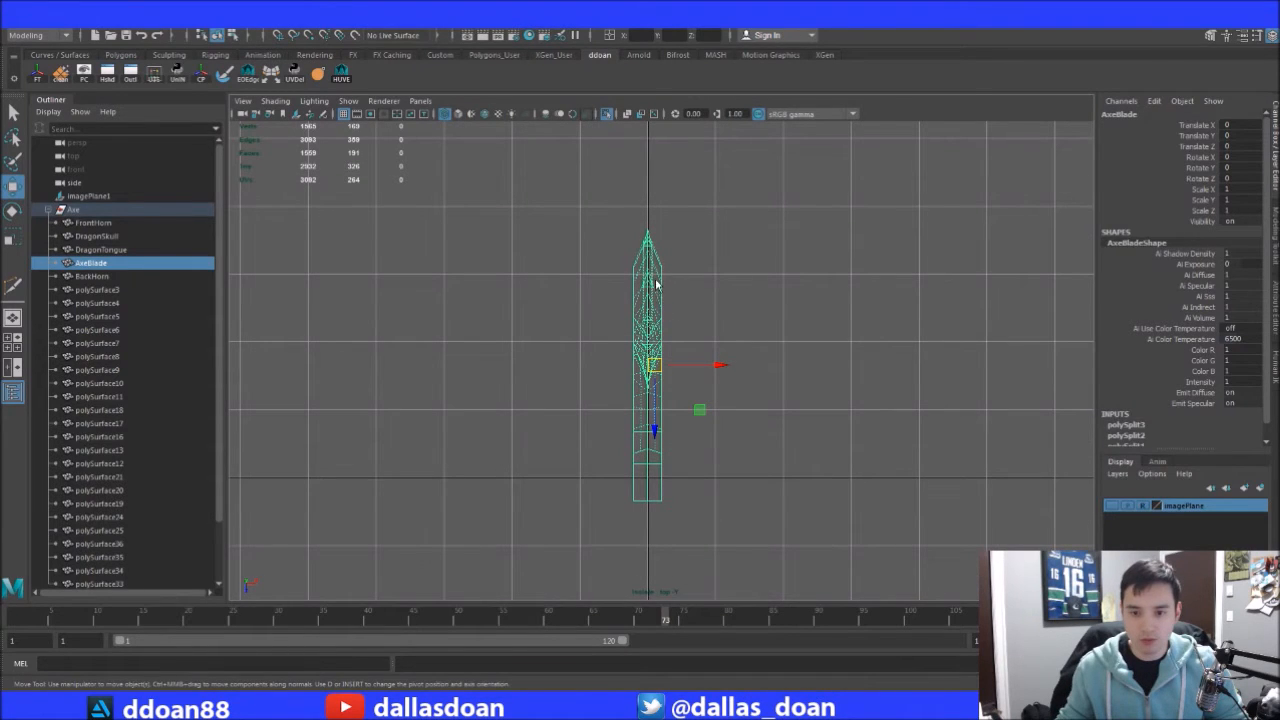
# Select the AxeBlade faces on the negative X side of the centre line and delete them
pyautogui.press('F11')
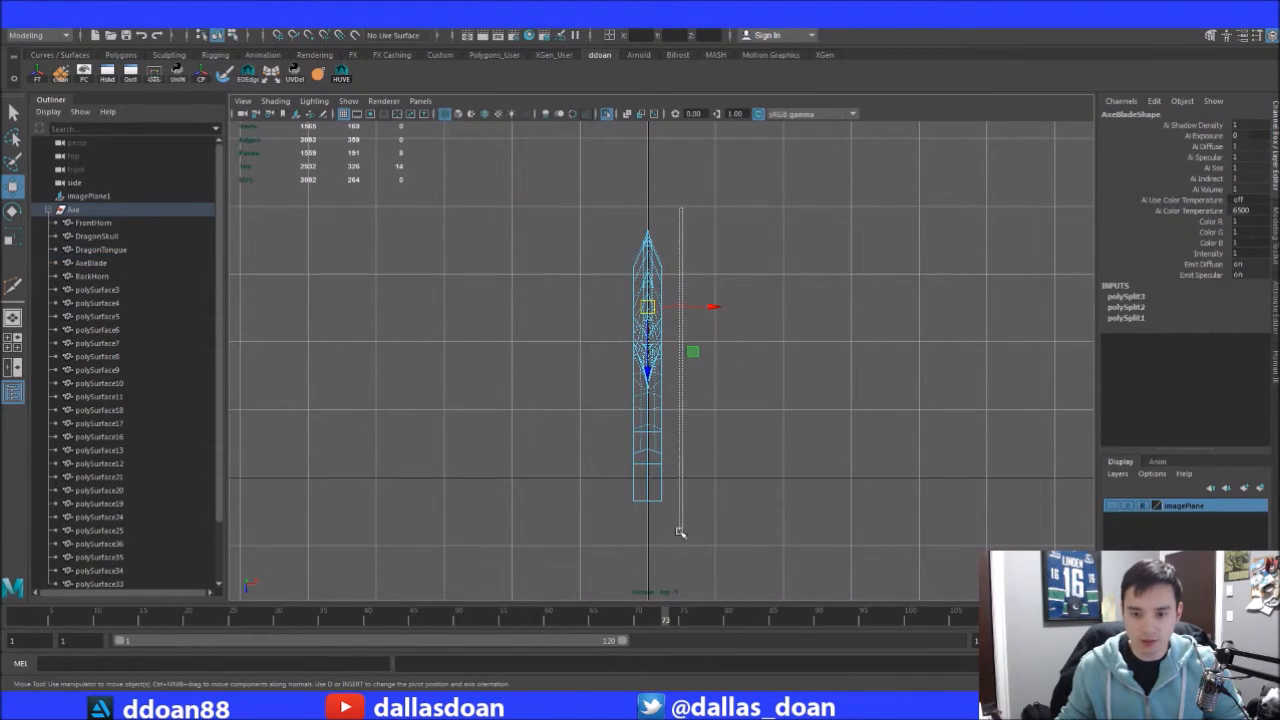
pyautogui.moveTo(655, 558); pyautogui.dragTo(656, 555)
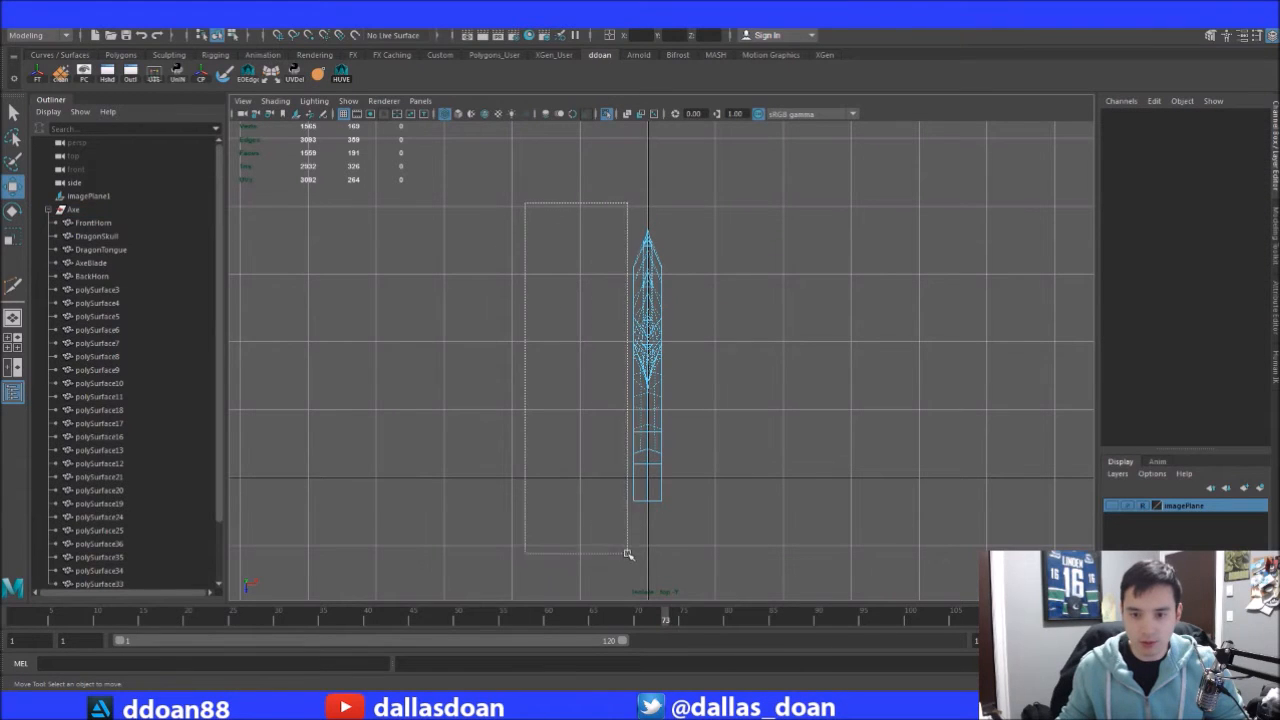
pyautogui.moveTo(647, 562); pyautogui.dragTo(647, 562)
pyautogui.keyDown('alt'); pyautogui.moveTo(735, 385); pyautogui.dragTo(1052, 336, button='right'); pyautogui.keyUp('alt')
pyautogui.press('space')
pyautogui.press('space')
pyautogui.keyDown('alt'); pyautogui.moveTo(868, 248); pyautogui.dragTo(443, 240); pyautogui.keyUp('alt')
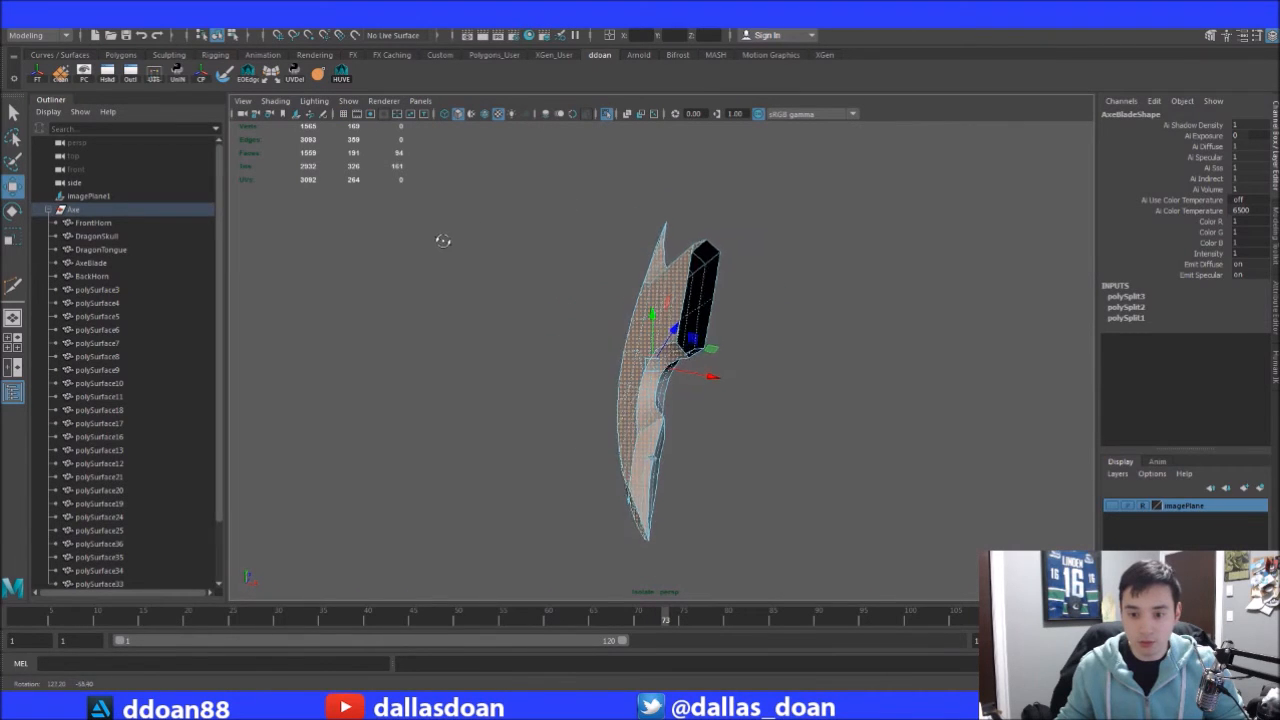
pyautogui.click(372, 252)
# Mirror the remaining half of AxeBlade across the X axis to rebuild the full blade
pyautogui.keyDown('alt'); pyautogui.moveTo(727, 455); pyautogui.dragTo(834, 380); pyautogui.keyUp('alt')
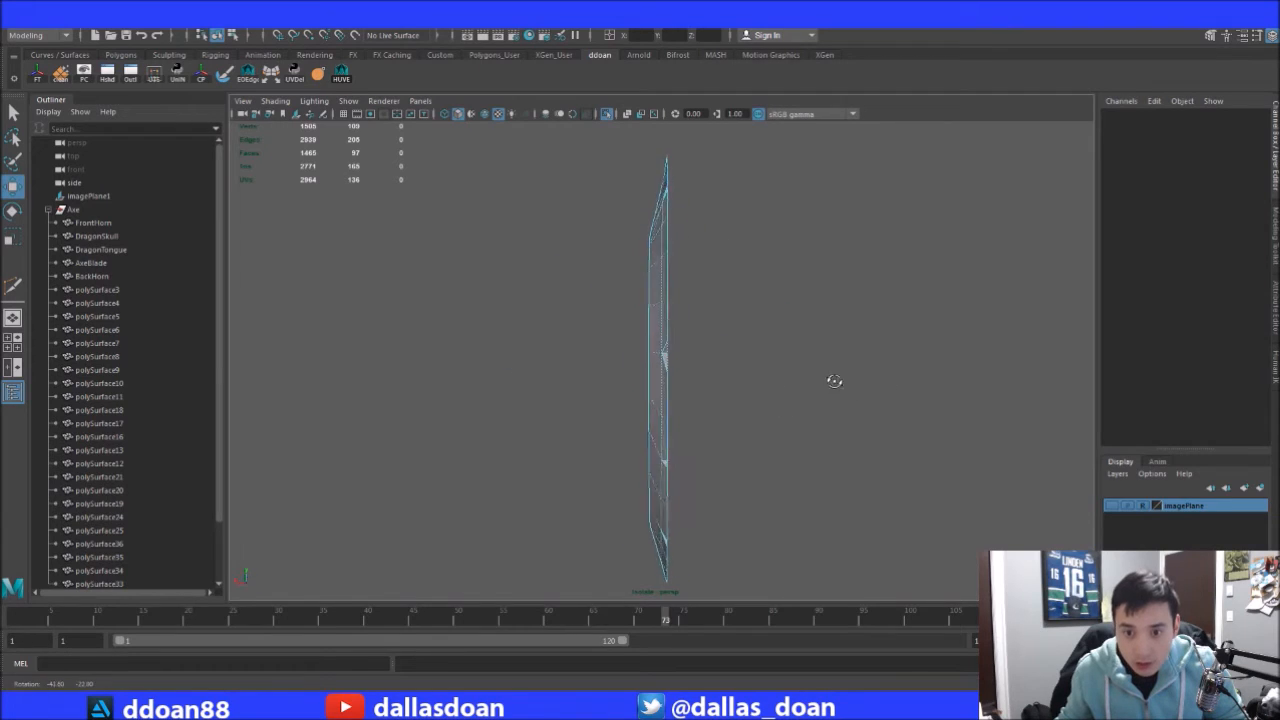
pyautogui.click(644, 368)
pyautogui.keyDown('alt'); pyautogui.moveTo(644, 368); pyautogui.dragTo(733, 336); pyautogui.keyUp('alt')
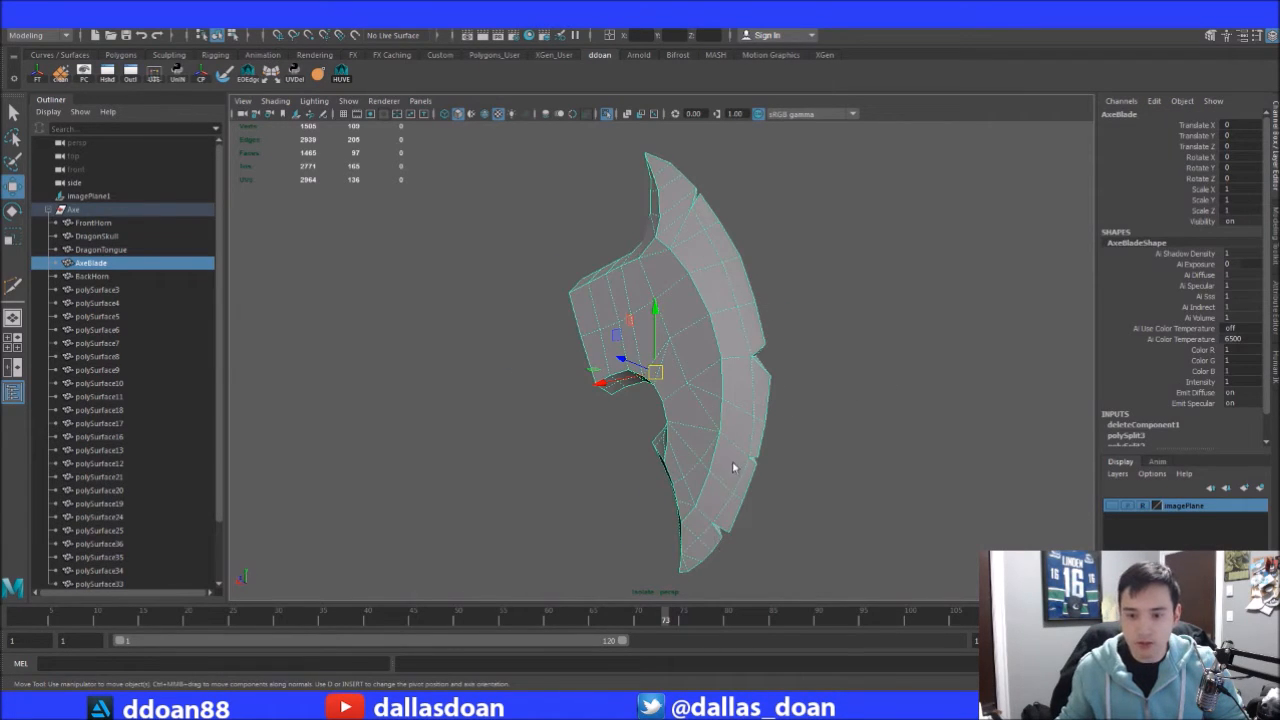
pyautogui.press('g')
pyautogui.keyDown('alt'); pyautogui.moveTo(856, 333); pyautogui.dragTo(783, 349); pyautogui.keyUp('alt')
pyautogui.press('w')
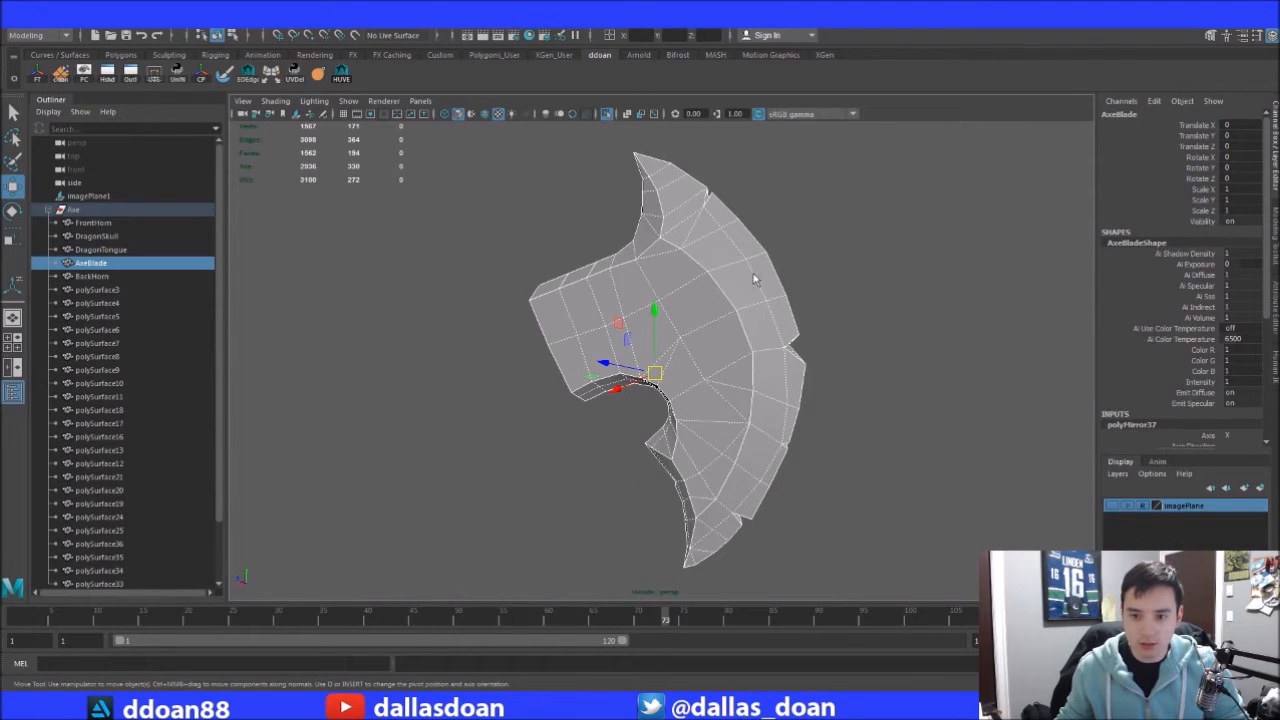
# Return AxeBlade to object mode, show the whole axe again, and delete the blade's construction history
pyautogui.press('F9')
pyautogui.press('Delete')
pyautogui.press('F8')
pyautogui.hotkey('ctrl', '1')
pyautogui.keyDown('alt'); pyautogui.moveTo(706, 259); pyautogui.dragTo(826, 360); pyautogui.keyUp('alt')
pyautogui.click(820, 365)
pyautogui.click(733, 393)
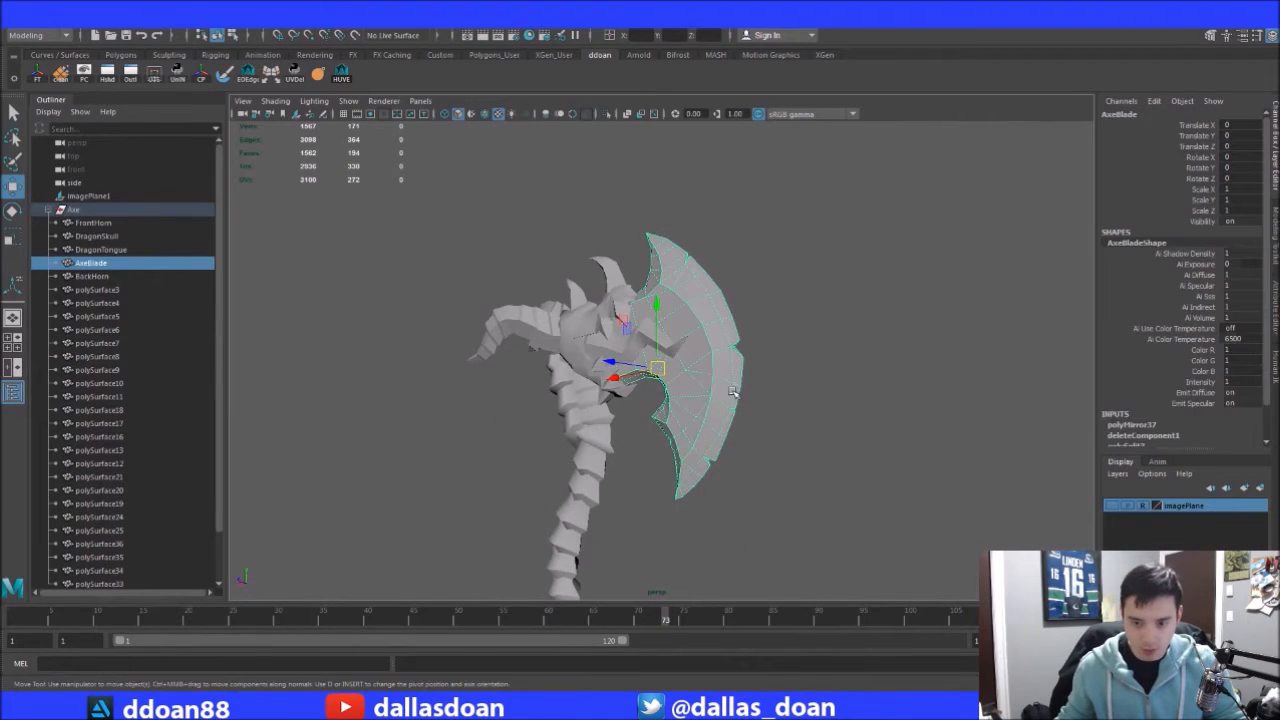
pyautogui.hotkey('alt', 'shift', 'd')
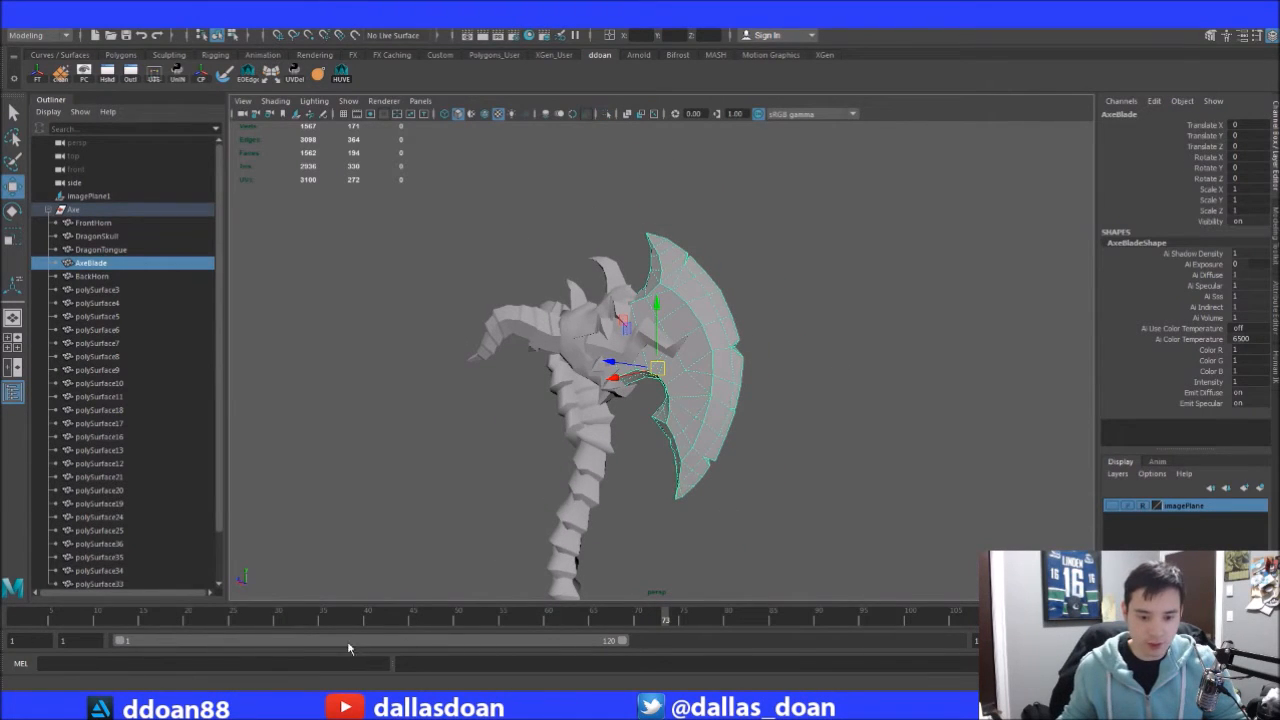
# Check the Greenshot screenshot for the next highlighted area and isolate polySurface36, the small spike piece beneath the dragon skull
pyautogui.moveTo(1279, 114); pyautogui.dragTo(786, 177)
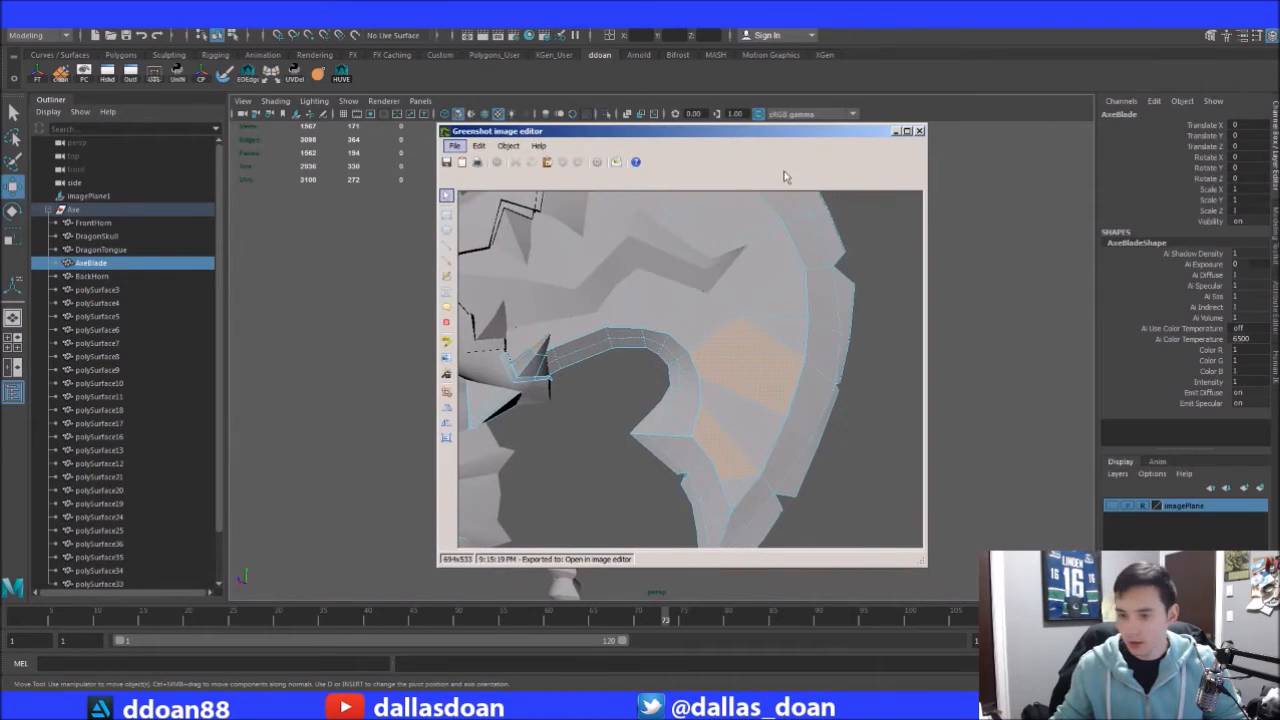
pyautogui.moveTo(741, 139); pyautogui.dragTo(1279, 139)
pyautogui.scroll(5, 912, 244)
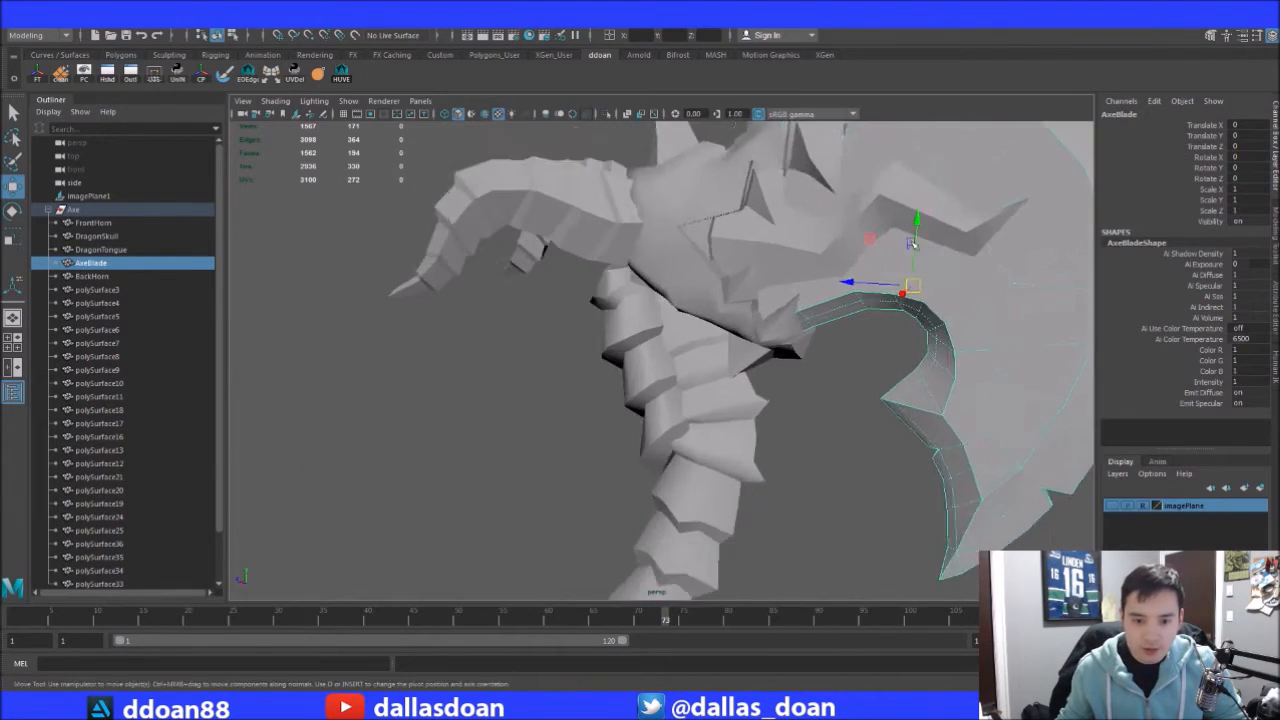
pyautogui.scroll(5, 890, 285)
pyautogui.keyDown('shift'); pyautogui.click(861, 290); pyautogui.keyUp('shift')
pyautogui.keyDown('alt'); pyautogui.moveTo(870, 298); pyautogui.dragTo(760, 308, button='middle'); pyautogui.keyUp('alt')
pyautogui.keyDown('alt'); pyautogui.moveTo(760, 308); pyautogui.dragTo(968, 314, button='right'); pyautogui.keyUp('alt')
pyautogui.click(950, 325)
pyautogui.click(770, 288)
pyautogui.hotkey('ctrl', '1')
pyautogui.keyDown('alt'); pyautogui.moveTo(790, 300); pyautogui.dragTo(697, 388); pyautogui.keyUp('alt')
# Merge the pairs of split vertices around the opening at the tip of polySurface36
pyautogui.press('F9')
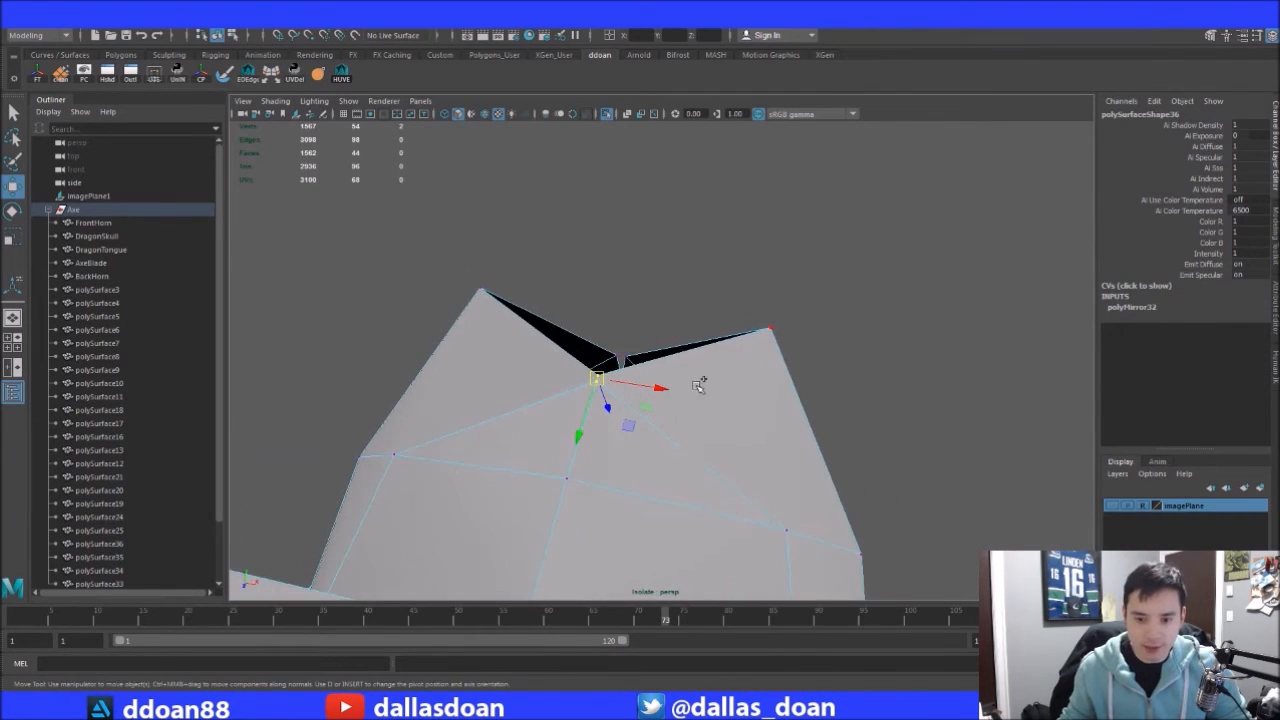
pyautogui.press('g')
pyautogui.keyDown('alt'); pyautogui.moveTo(700, 307); pyautogui.dragTo(692, 363); pyautogui.keyUp('alt')
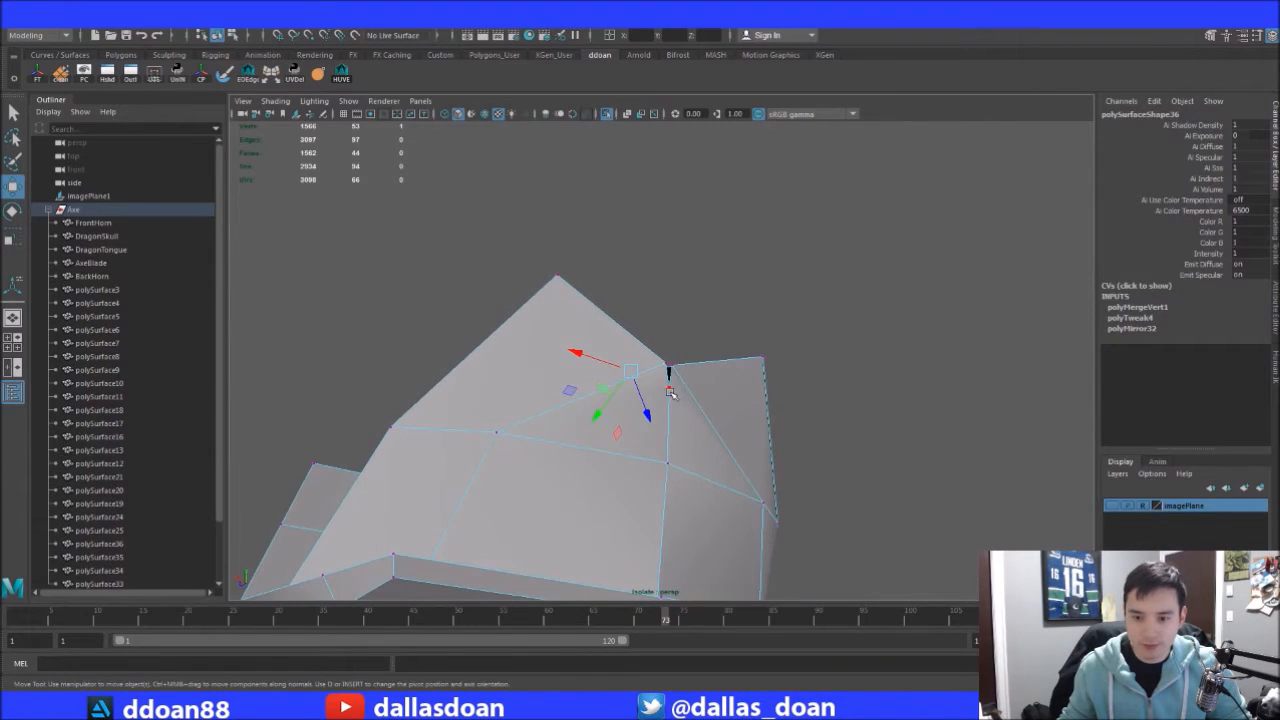
pyautogui.press('g')
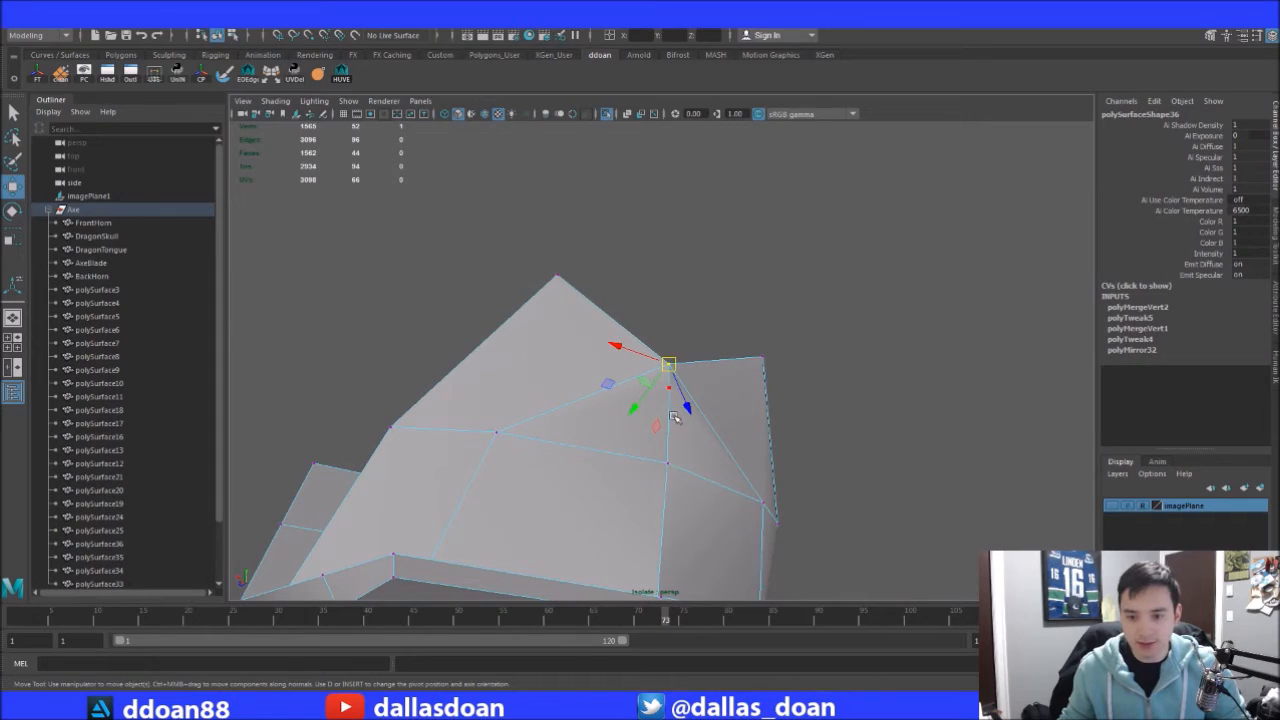
pyautogui.moveTo(677, 393); pyautogui.dragTo(676, 369)
pyautogui.moveTo(690, 322); pyautogui.dragTo(655, 385)
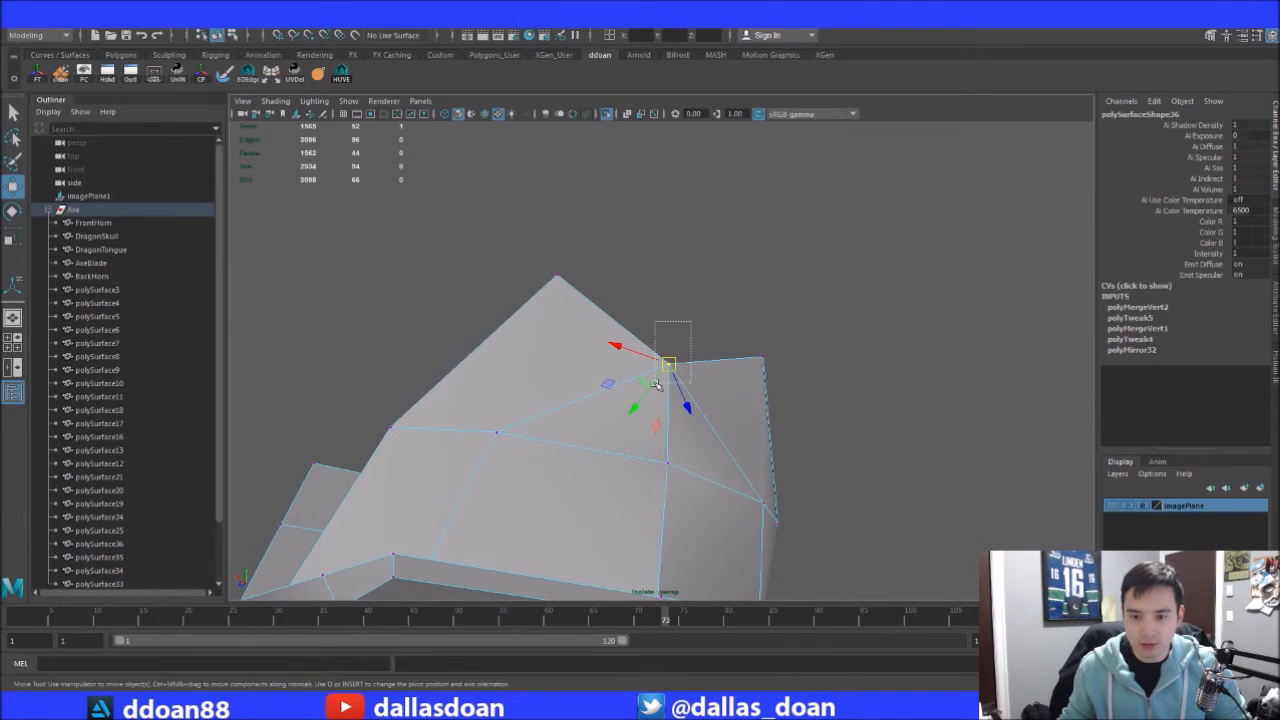
pyautogui.press('g')
# Select the open border at the tip of polySurface36 and fill the hole with a face
pyautogui.keyDown('alt'); pyautogui.moveTo(715, 316); pyautogui.dragTo(624, 260); pyautogui.keyUp('alt')
pyautogui.keyDown('alt'); pyautogui.moveTo(736, 311); pyautogui.dragTo(634, 338); pyautogui.keyUp('alt')
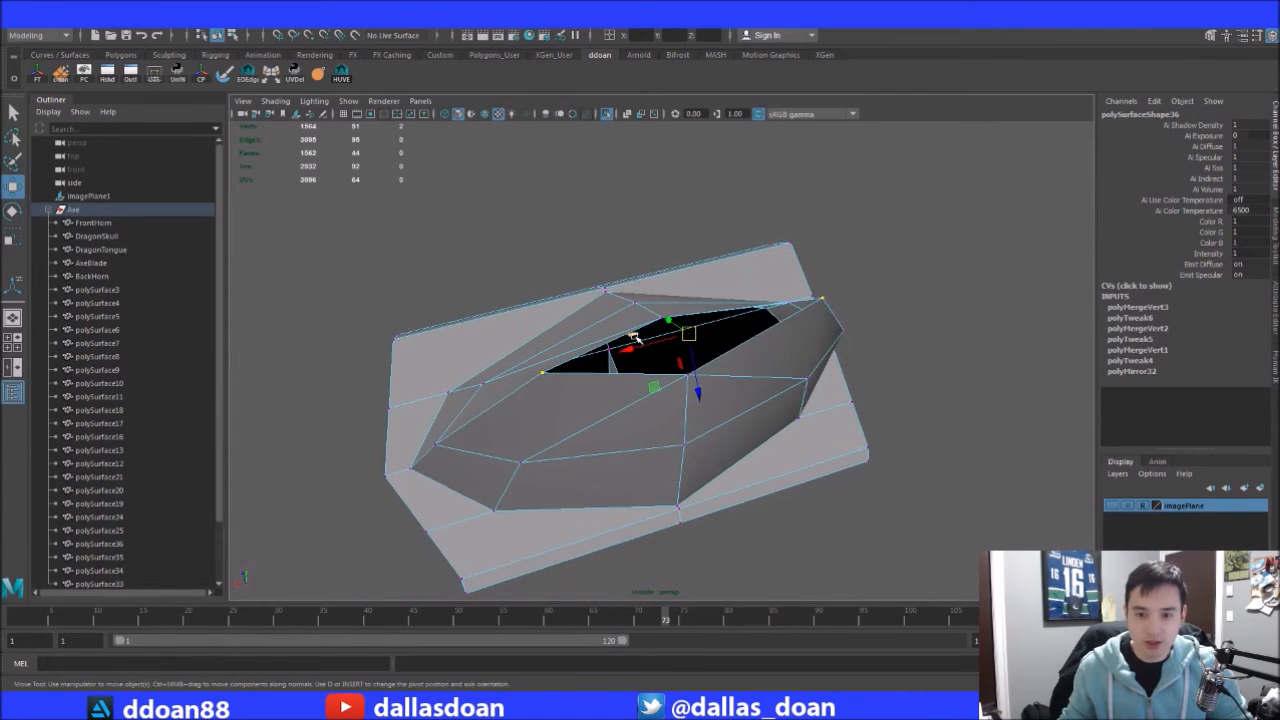
pyautogui.keyDown('alt'); pyautogui.moveTo(614, 418); pyautogui.dragTo(613, 362); pyautogui.keyUp('alt')
pyautogui.click(605, 411)
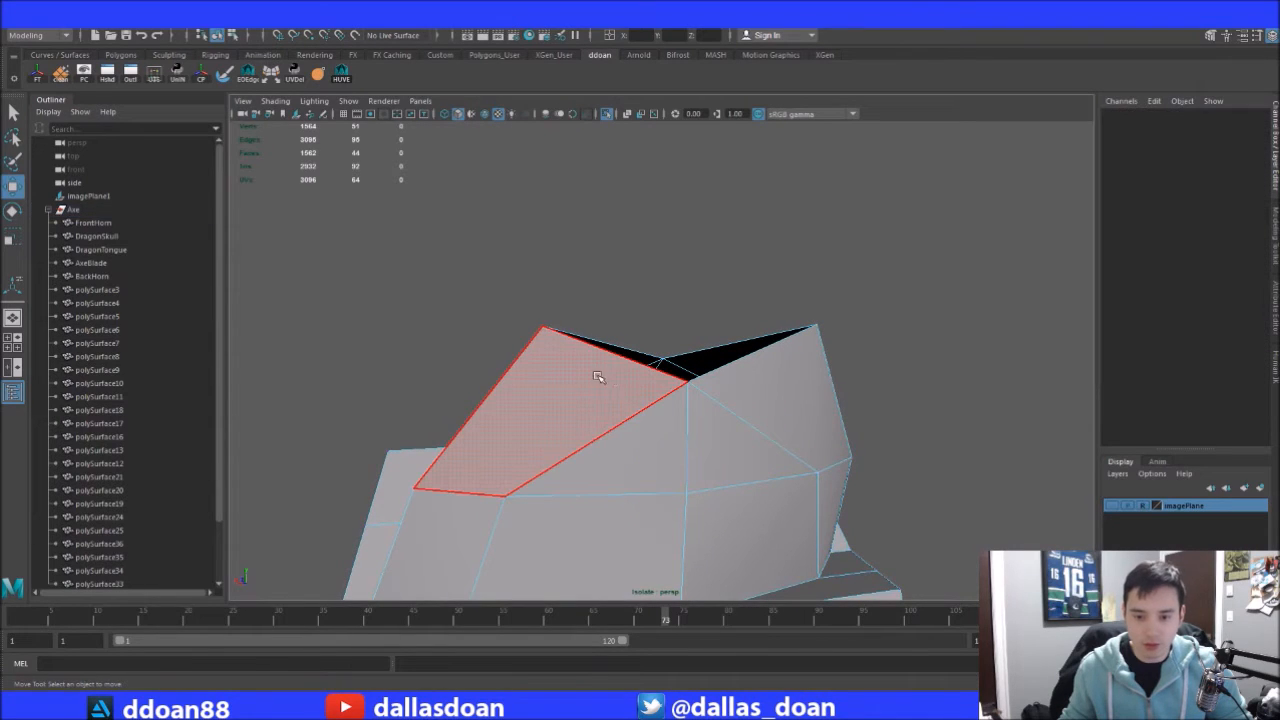
pyautogui.keyDown('alt'); pyautogui.moveTo(608, 289); pyautogui.dragTo(686, 314); pyautogui.keyUp('alt')
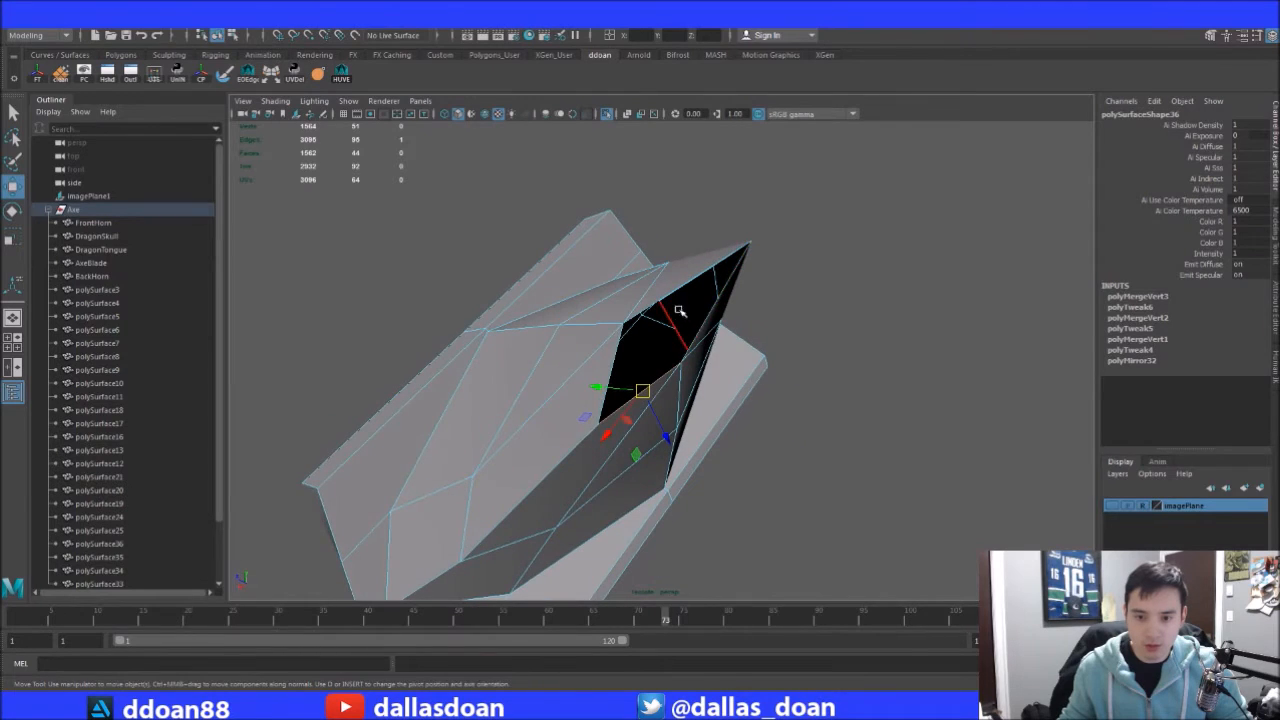
pyautogui.press('g')
# Multi-Cut the filled tip face of polySurface36 across its two middle vertices
pyautogui.keyDown('alt'); pyautogui.moveTo(676, 484); pyautogui.dragTo(703, 355); pyautogui.keyUp('alt')
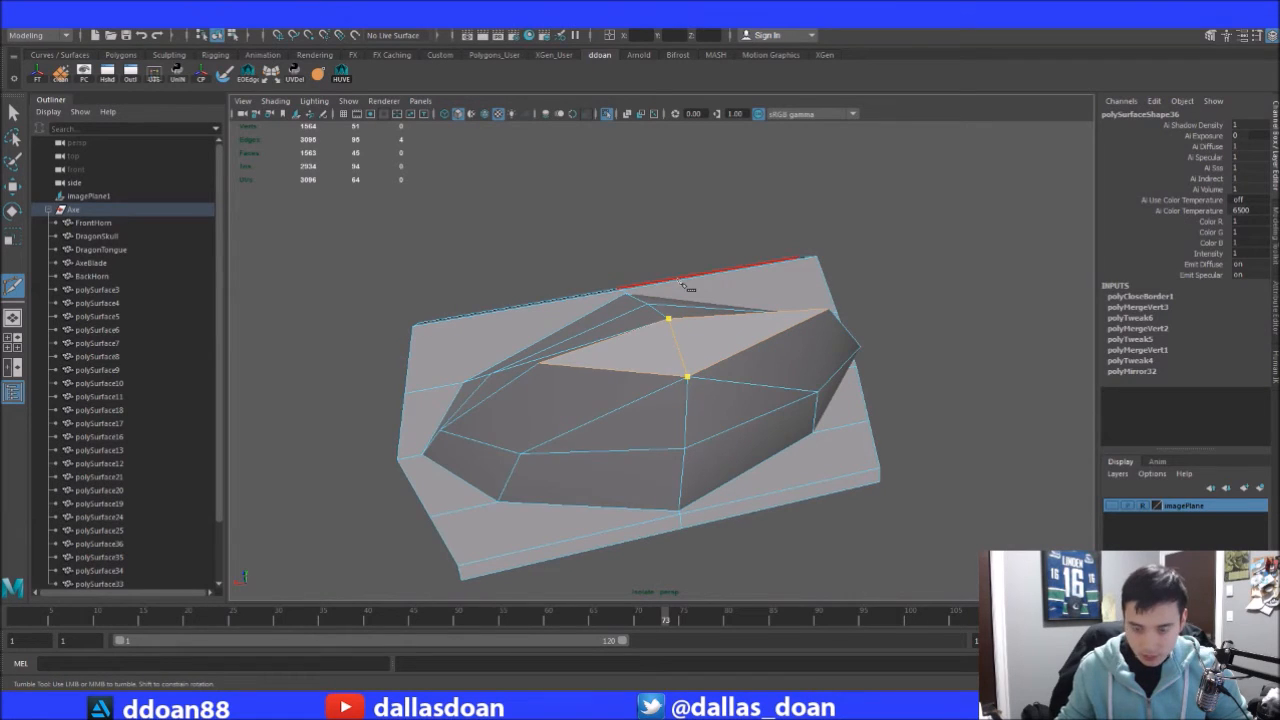
pyautogui.press('Escape')
pyautogui.press('w')
# Select the new middle edge on the spike's tip and raise it in the wireframe side view
pyautogui.keyDown('alt'); pyautogui.moveTo(300, 291); pyautogui.dragTo(652, 345); pyautogui.keyUp('alt')
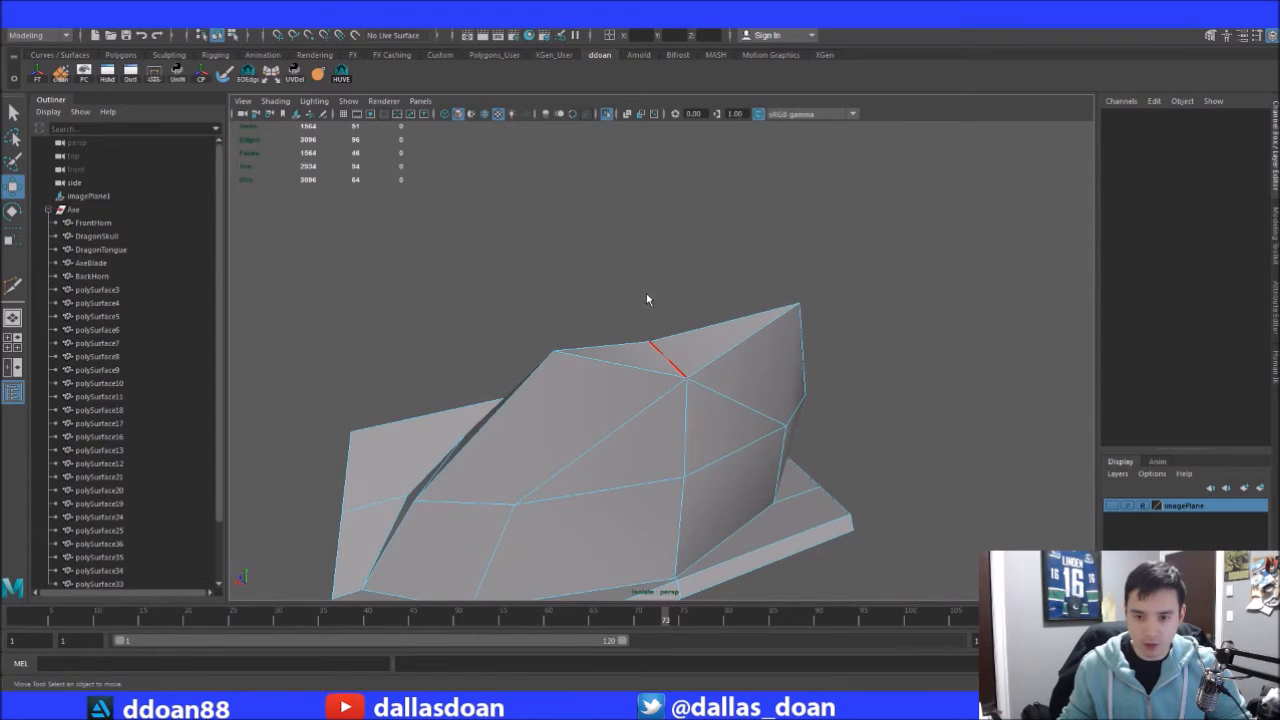
pyautogui.click(655, 340)
pyautogui.click(668, 357)
pyautogui.moveTo(706, 340)
pyautogui.keyDown('alt'); pyautogui.mouseDown()
pyautogui.moveTo(583, 319)
pyautogui.moveTo(719, 397)
pyautogui.moveTo(694, 354)
pyautogui.mouseUp(); pyautogui.keyUp('alt')
pyautogui.press('space')
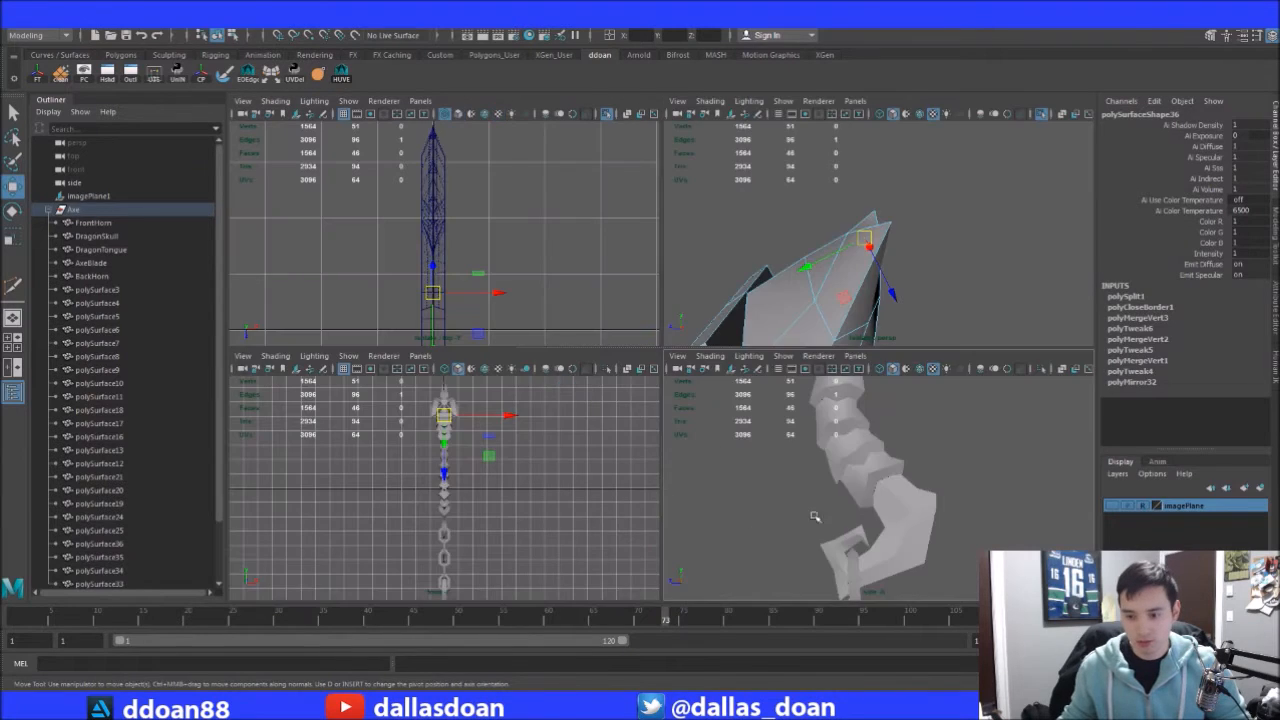
pyautogui.press('space')
pyautogui.keyDown('alt'); pyautogui.moveTo(498, 427); pyautogui.dragTo(583, 334); pyautogui.keyUp('alt')
pyautogui.press('4')
pyautogui.keyDown('alt'); pyautogui.moveTo(739, 403); pyautogui.dragTo(720, 346, button='middle'); pyautogui.keyUp('alt')
pyautogui.keyDown('alt'); pyautogui.moveTo(742, 258); pyautogui.dragTo(682, 560, button='middle'); pyautogui.keyUp('alt')
pyautogui.keyDown('alt'); pyautogui.moveTo(665, 342); pyautogui.dragTo(620, 557, button='middle'); pyautogui.keyUp('alt')
pyautogui.keyDown('alt'); pyautogui.moveTo(643, 250); pyautogui.dragTo(614, 482, button='middle'); pyautogui.keyUp('alt')
pyautogui.keyDown('alt'); pyautogui.moveTo(870, 335); pyautogui.dragTo(990, 352, button='right'); pyautogui.keyUp('alt')
pyautogui.keyDown('alt'); pyautogui.moveTo(806, 338); pyautogui.dragTo(863, 314, button='middle'); pyautogui.keyUp('alt')
pyautogui.keyDown('alt'); pyautogui.moveTo(820, 330); pyautogui.dragTo(1000, 366, button='right'); pyautogui.keyUp('alt')
pyautogui.scroll(1, 914, 368)
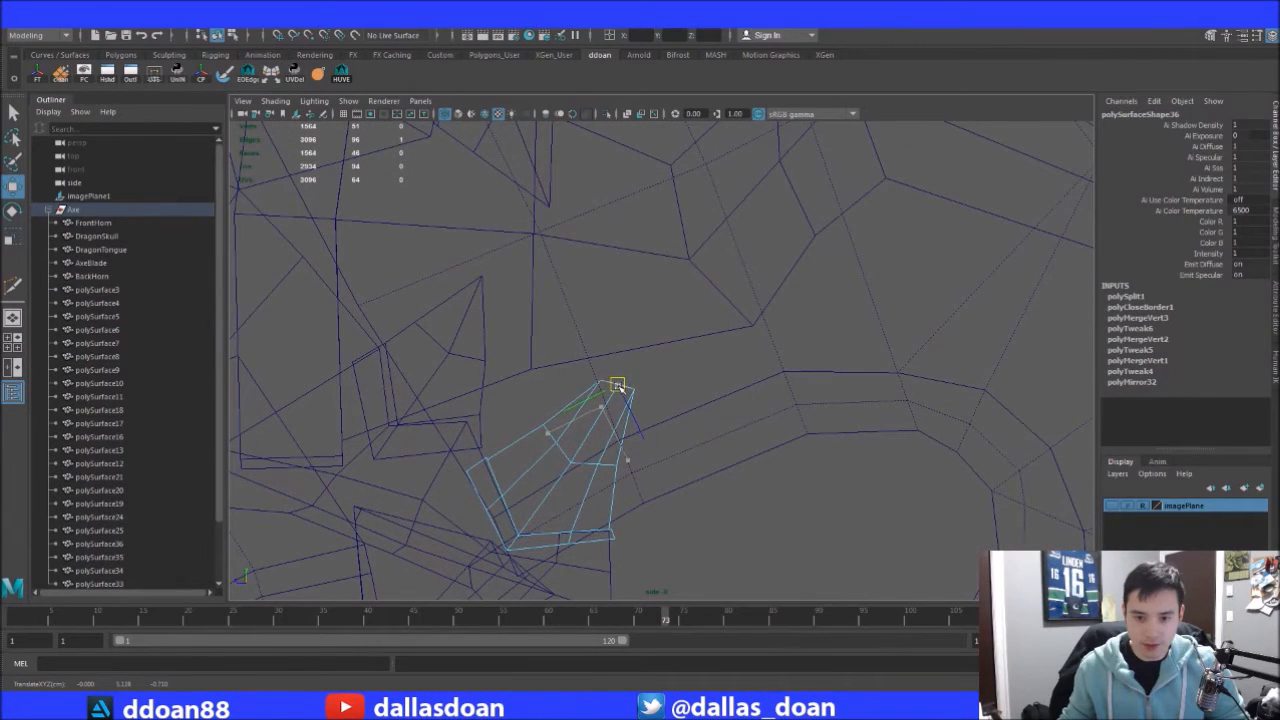
pyautogui.press('space')
pyautogui.press('space')
pyautogui.moveTo(786, 323)
pyautogui.keyDown('alt'); pyautogui.mouseDown()
pyautogui.moveTo(540, 400)
pyautogui.moveTo(586, 394)
pyautogui.moveTo(600, 363)
pyautogui.moveTo(511, 373)
pyautogui.moveTo(530, 370)
pyautogui.mouseUp(); pyautogui.keyUp('alt')
pyautogui.keyDown('alt'); pyautogui.moveTo(773, 345); pyautogui.dragTo(731, 363); pyautogui.keyUp('alt')
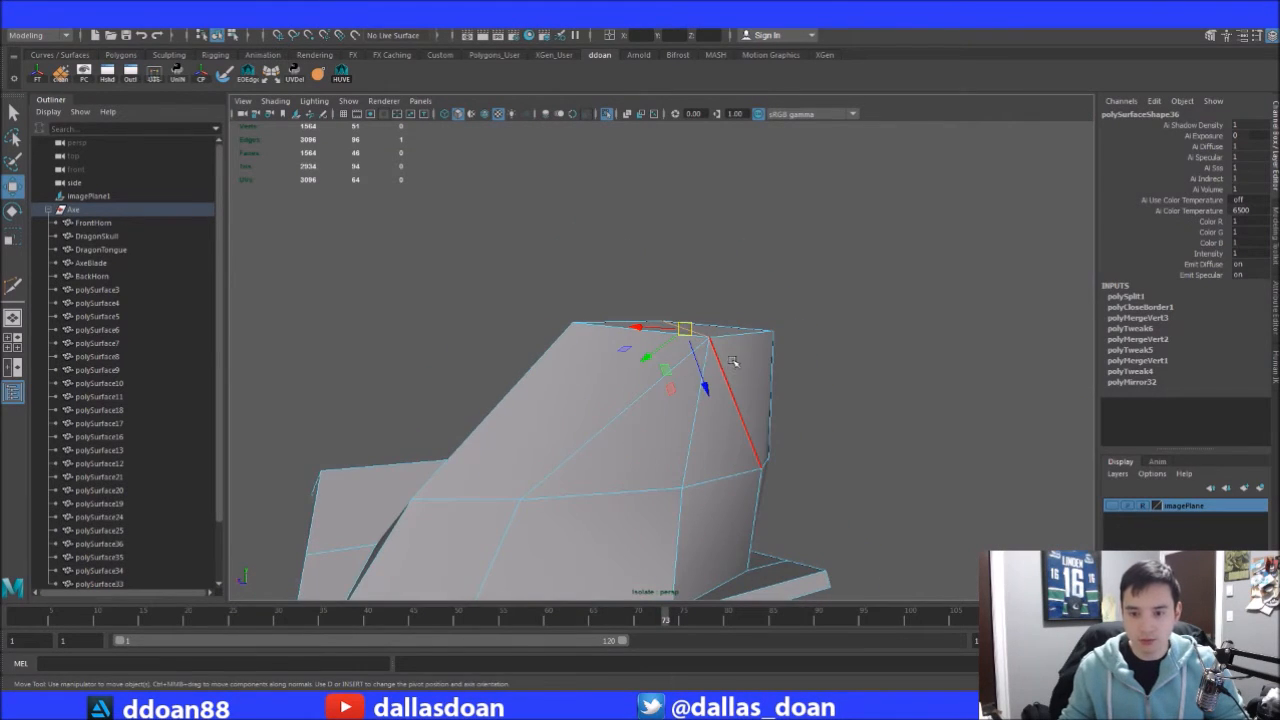
# End the isolation of polySurface36 to show the whole axe and return to object mode
pyautogui.hotkey('ctrl', '1')
pyautogui.keyDown('alt'); pyautogui.moveTo(737, 360); pyautogui.dragTo(549, 380, button='right'); pyautogui.keyUp('alt')
pyautogui.keyDown('alt'); pyautogui.moveTo(549, 380); pyautogui.dragTo(680, 415); pyautogui.keyUp('alt')
pyautogui.keyDown('alt'); pyautogui.moveTo(680, 415); pyautogui.dragTo(610, 435, button='right'); pyautogui.keyUp('alt')
pyautogui.keyDown('alt'); pyautogui.moveTo(609, 435); pyautogui.dragTo(499, 341); pyautogui.keyUp('alt')
pyautogui.press('F8')
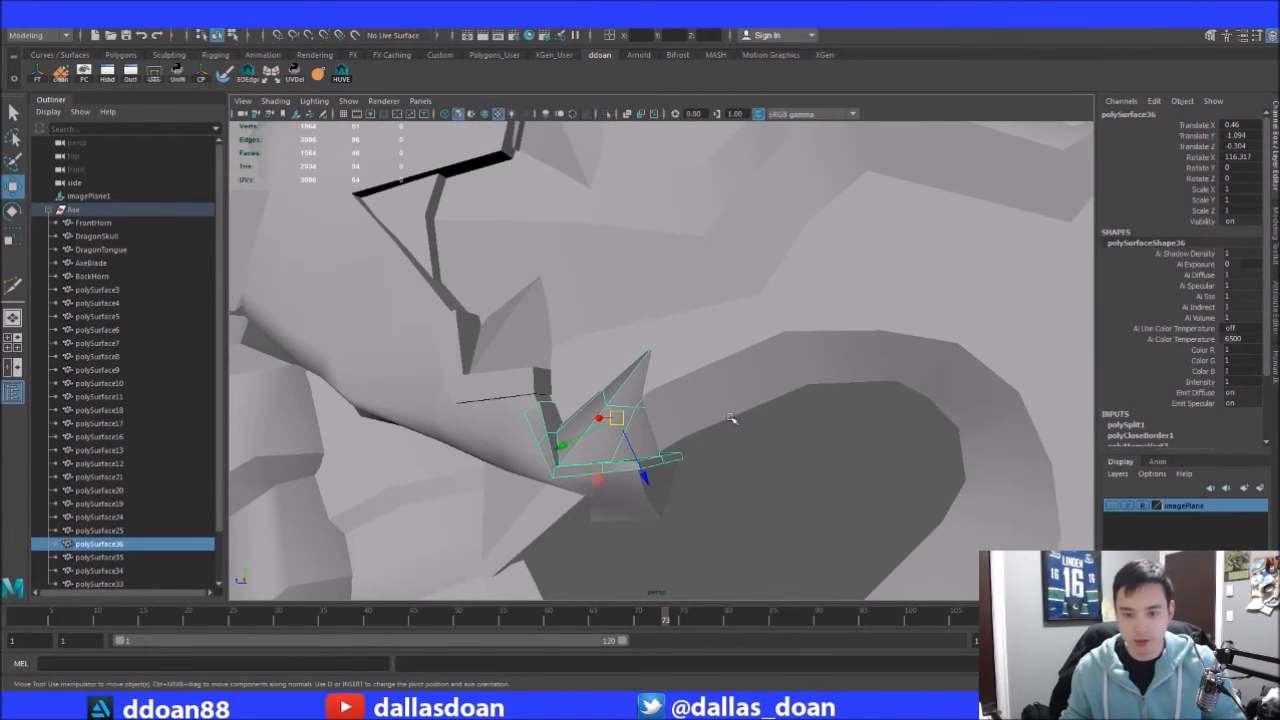
# Select DragonSkull, show the imagePlane reference layer and bring up the wireframe side view of the axe
pyautogui.keyDown('alt'); pyautogui.moveTo(735, 398); pyautogui.dragTo(680, 430); pyautogui.keyUp('alt')
pyautogui.click(729, 429)
pyautogui.click(660, 410)
pyautogui.keyDown('alt'); pyautogui.moveTo(660, 410); pyautogui.dragTo(692, 418, button='right'); pyautogui.keyUp('alt')
pyautogui.keyDown('alt'); pyautogui.moveTo(692, 418); pyautogui.dragTo(720, 450); pyautogui.keyUp('alt')
pyautogui.keyDown('alt'); pyautogui.moveTo(723, 497); pyautogui.dragTo(420, 598); pyautogui.keyUp('alt')
pyautogui.click(1111, 505)
pyautogui.press('space')
pyautogui.press('space')
# Compare the axe's wireframe silhouette with the concept art in the side view
pyautogui.scroll(-5, 697, 449)
pyautogui.scroll(3, 697, 449)
pyautogui.keyDown('alt'); pyautogui.moveTo(697, 449); pyautogui.dragTo(973, 456, button='right'); pyautogui.keyUp('alt')
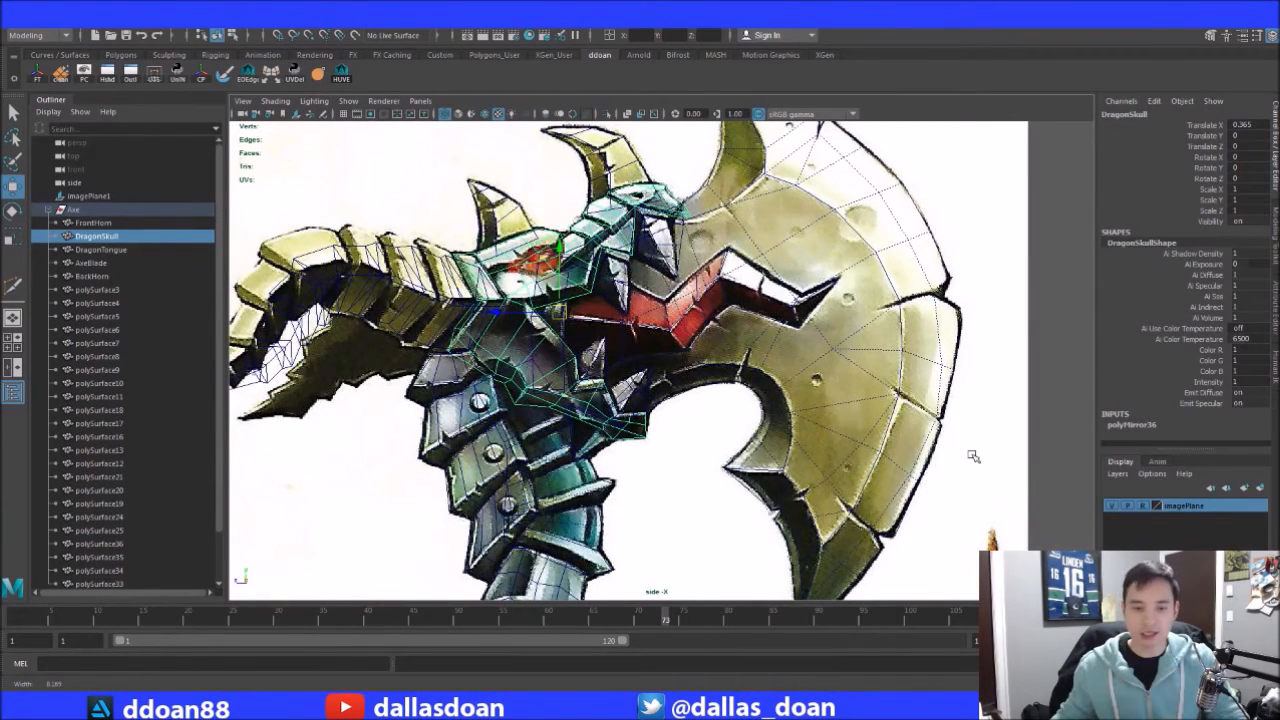
pyautogui.scroll(-5, 718, 464)
pyautogui.scroll(3, 507, 498)
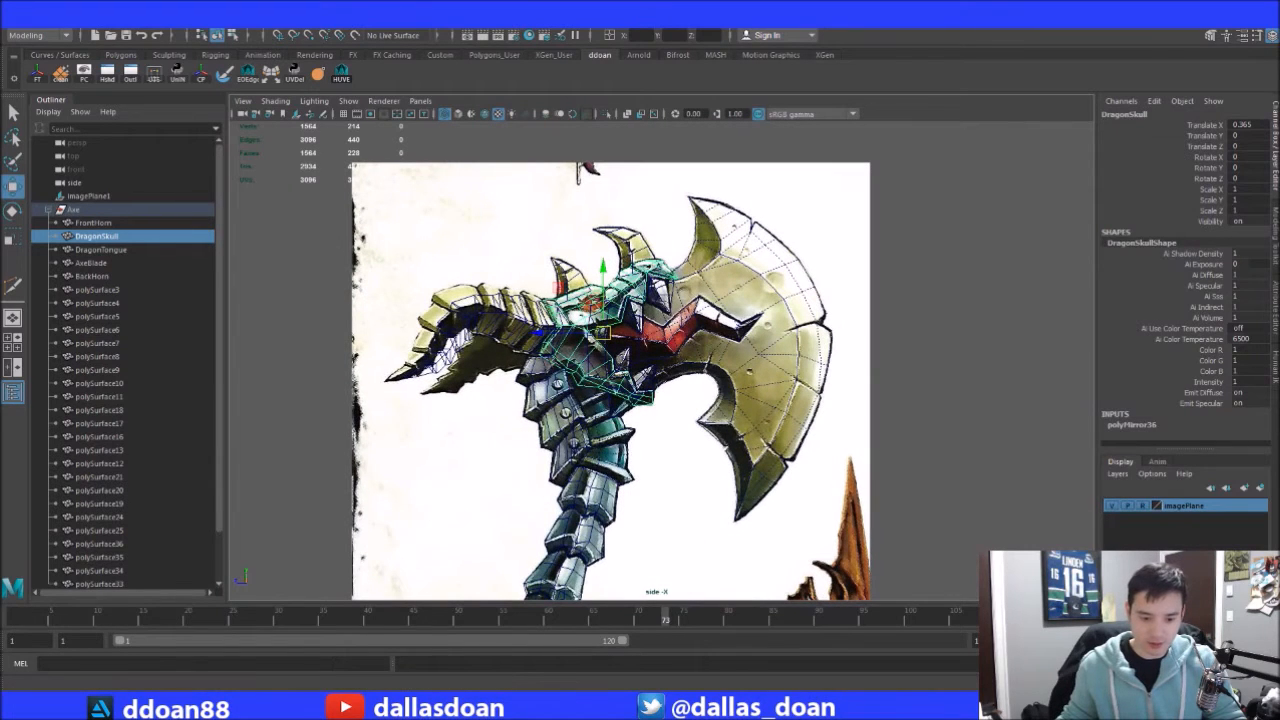
pyautogui.scroll(-3, 435, 563)
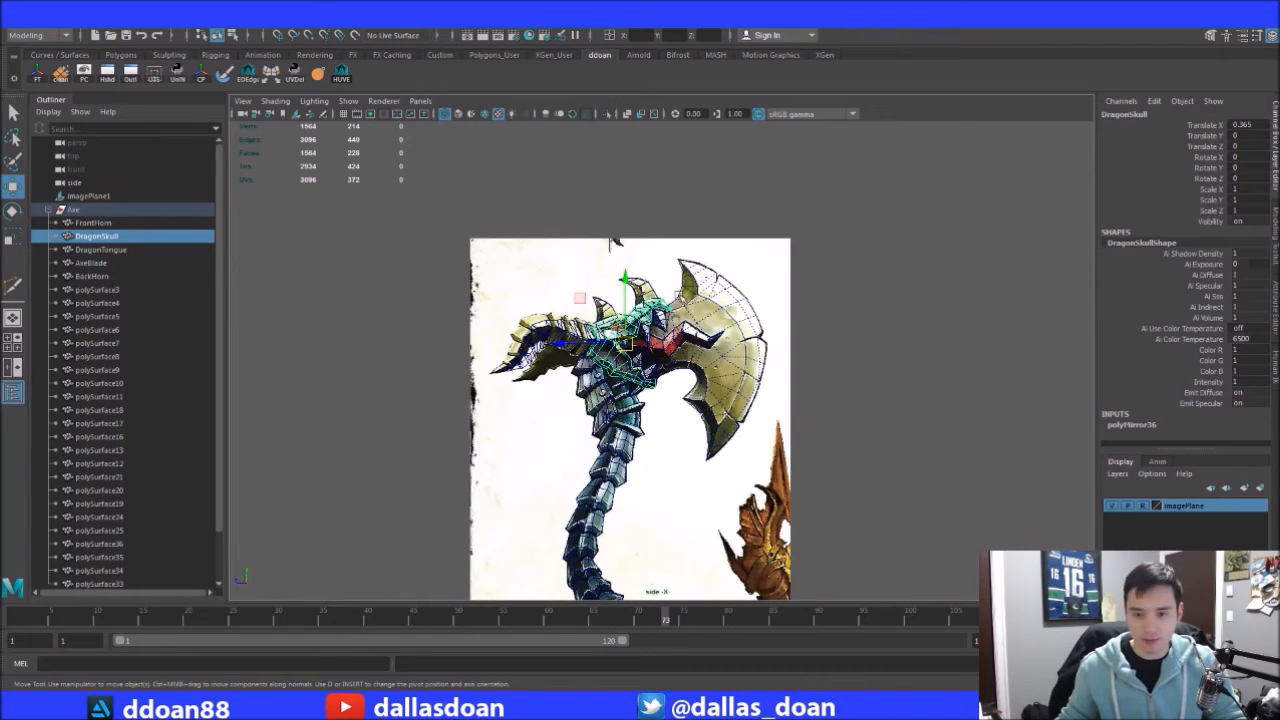
pyautogui.scroll(5, 670, 415)
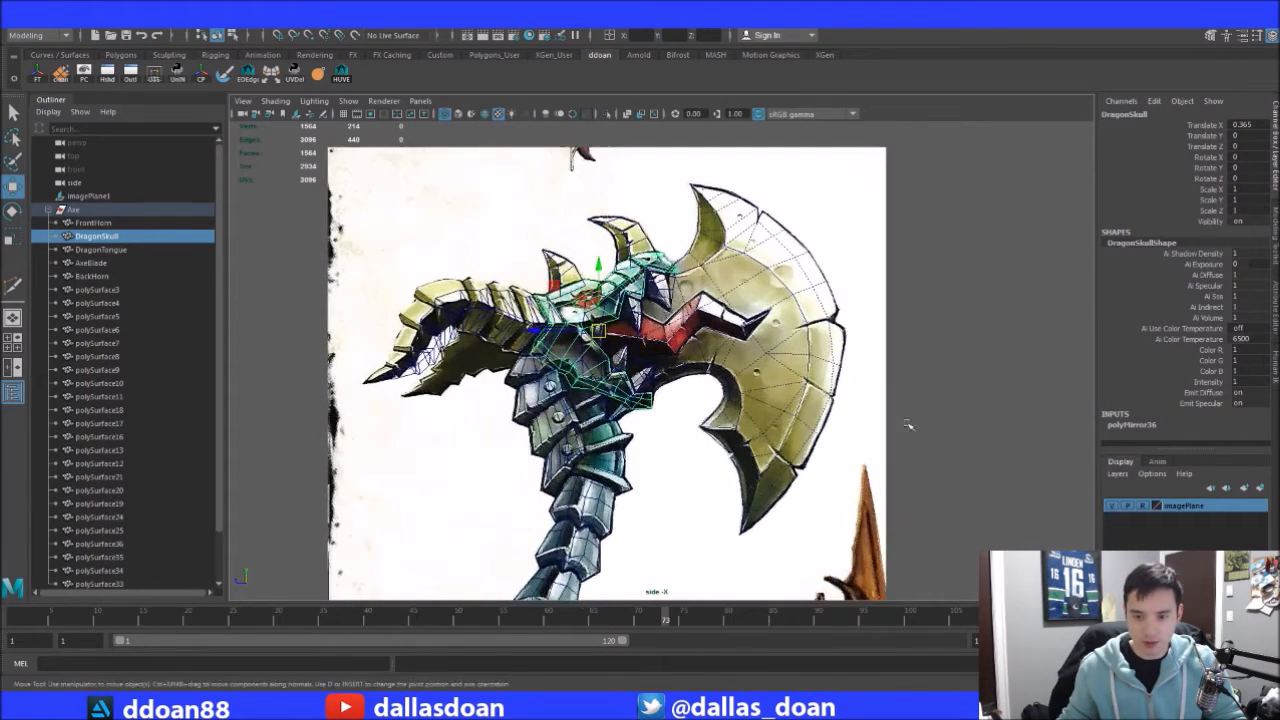
# Return to the perspective view, isolate DragonSkull and clear the selection
pyautogui.press('space')
pyautogui.press('space')
pyautogui.keyDown('alt'); pyautogui.moveTo(841, 324); pyautogui.dragTo(763, 266); pyautogui.keyUp('alt')
pyautogui.keyDown('alt'); pyautogui.moveTo(763, 266); pyautogui.dragTo(870, 320, button='right'); pyautogui.keyUp('alt')
pyautogui.keyDown('alt'); pyautogui.moveTo(870, 320); pyautogui.dragTo(754, 410); pyautogui.keyUp('alt')
pyautogui.click(670, 376)
pyautogui.click(690, 380)
pyautogui.hotkey('ctrl', '1')
pyautogui.click(872, 281)
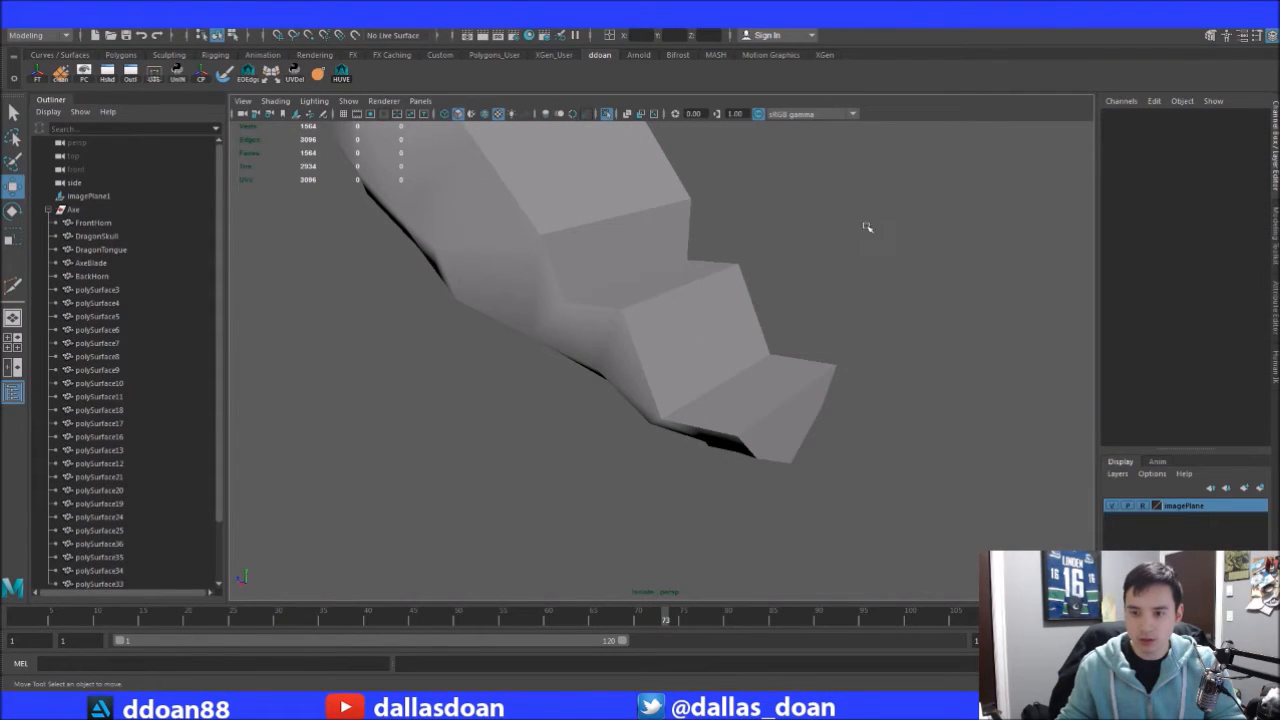
# Select the side vertices at DragonSkull's lower jaw tip and move them inward along X with World X symmetry
pyautogui.keyDown('alt'); pyautogui.moveTo(867, 227); pyautogui.dragTo(814, 357); pyautogui.keyUp('alt')
pyautogui.click(751, 449)
pyautogui.moveTo(751, 449)
pyautogui.keyDown('alt'); pyautogui.mouseDown()
pyautogui.moveTo(717, 402)
pyautogui.moveTo(748, 440)
pyautogui.moveTo(730, 430)
pyautogui.moveTo(740, 464)
pyautogui.mouseUp(); pyautogui.keyUp('alt')
pyautogui.press('F9')
pyautogui.keyDown('shift'); pyautogui.click(728, 439); pyautogui.keyUp('shift')
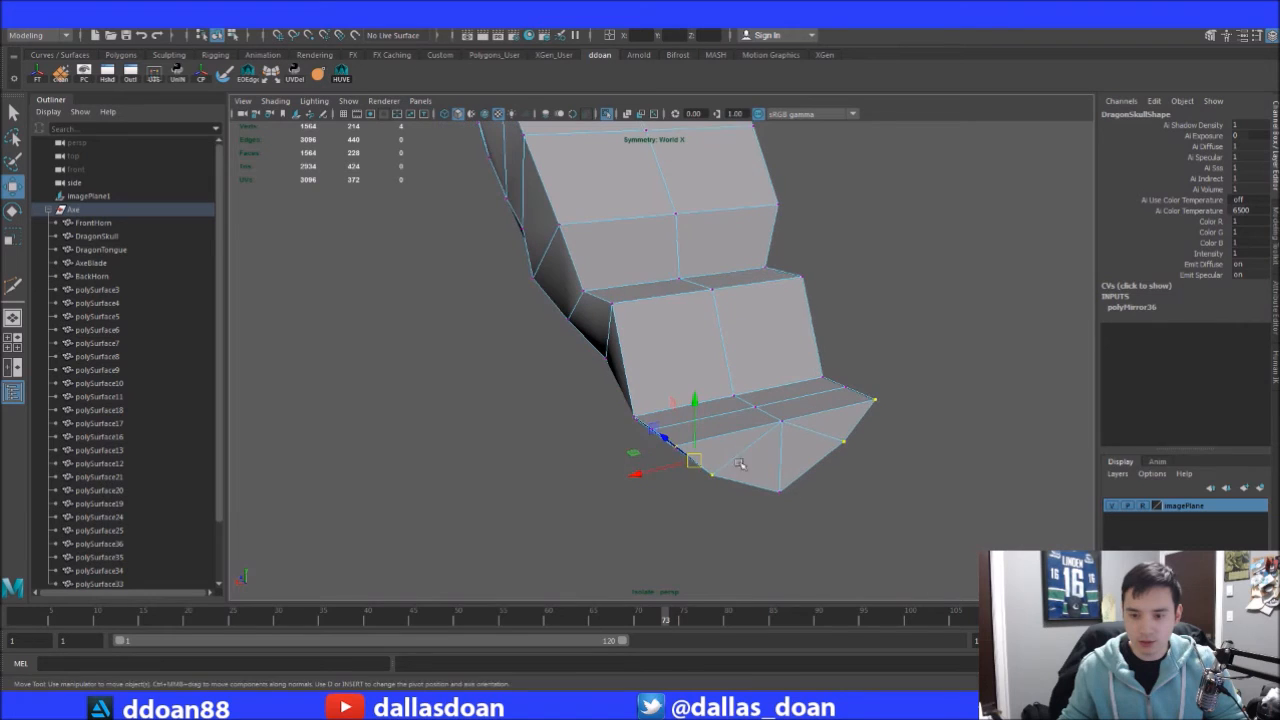
pyautogui.moveTo(645, 475); pyautogui.dragTo(725, 474)
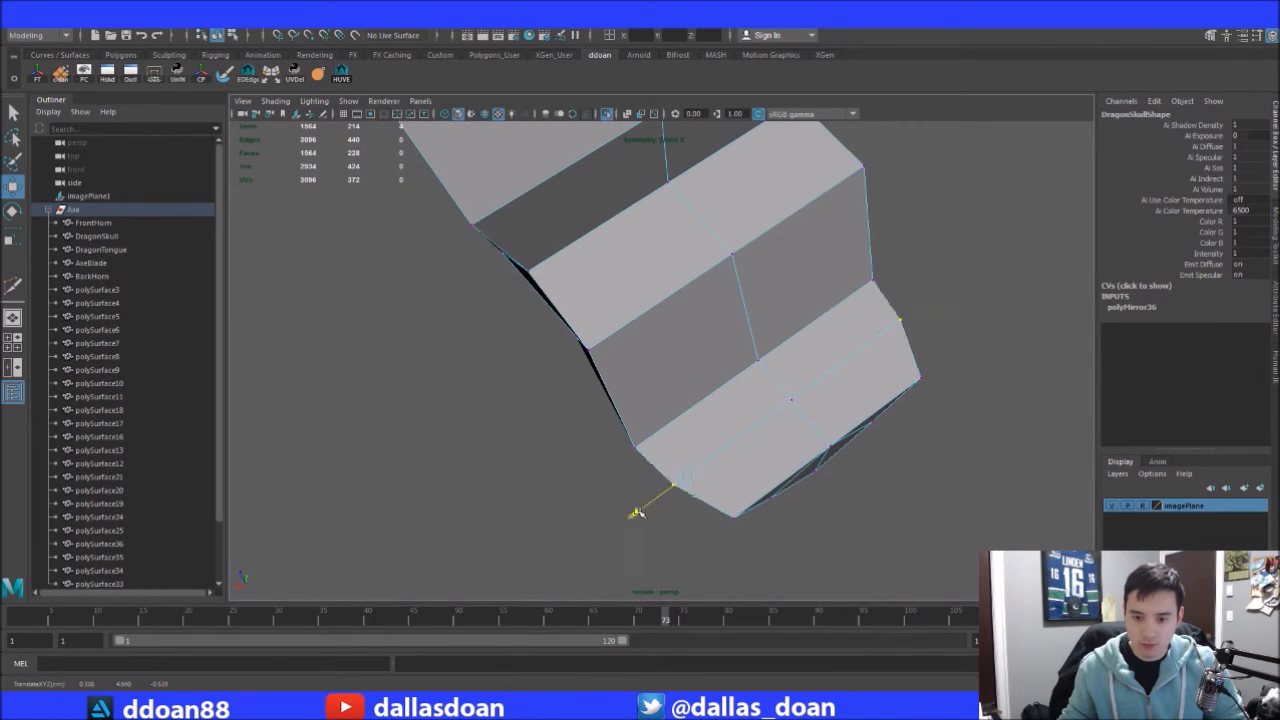
# Adjust the sideways position of the remaining vertices under DragonSkull's jaw tip, then return to object mode and end the isolation
pyautogui.keyDown('alt'); pyautogui.moveTo(650, 505); pyautogui.dragTo(755, 522); pyautogui.keyUp('alt')
pyautogui.keyDown('shift'); pyautogui.click(773, 514); pyautogui.keyUp('shift')
pyautogui.moveTo(682, 540); pyautogui.dragTo(668, 403)
pyautogui.moveTo(668, 403); pyautogui.dragTo(714, 391, button='right')
pyautogui.hotkey('ctrl', '1')
# Isolate polySurface36 and shift the side vertices of its base along X with World X symmetry
pyautogui.keyDown('alt'); pyautogui.moveTo(860, 351); pyautogui.dragTo(528, 290); pyautogui.keyUp('alt')
pyautogui.click(731, 385)
pyautogui.hotkey('ctrl', '1')
pyautogui.press('F9')
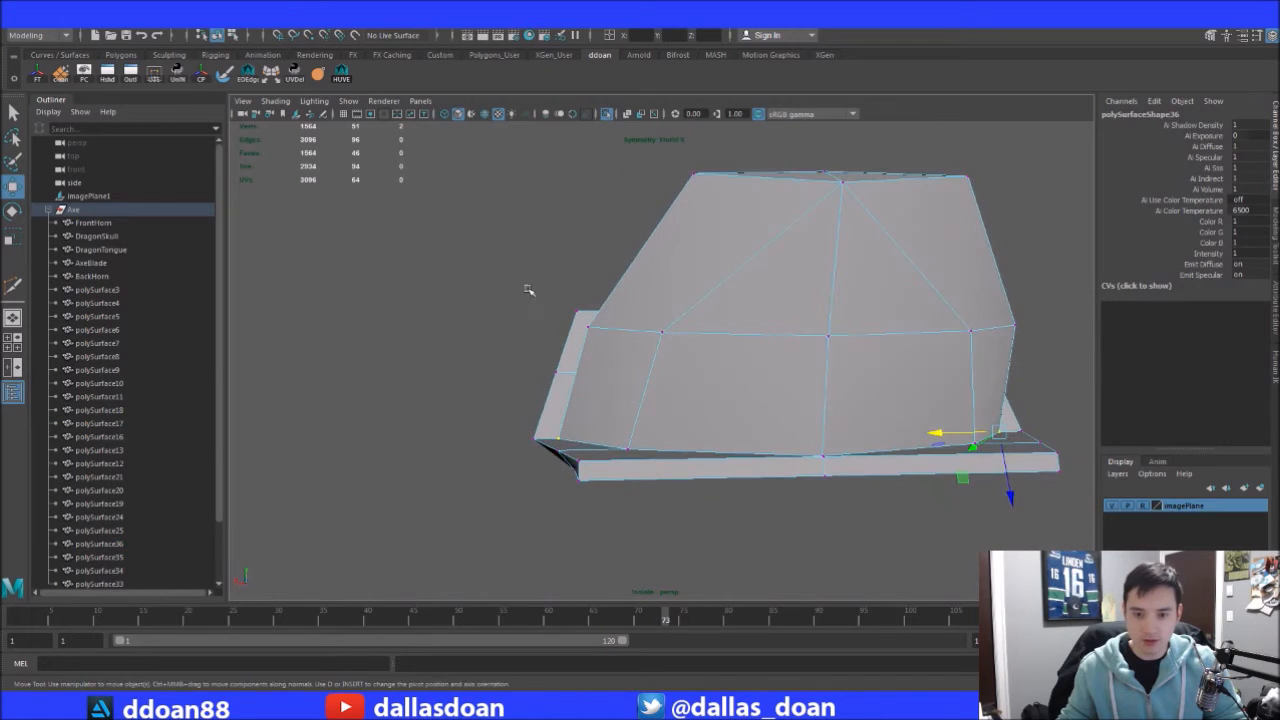
pyautogui.moveTo(666, 519); pyautogui.dragTo(666, 519)
pyautogui.keyDown('alt'); pyautogui.moveTo(666, 519); pyautogui.dragTo(598, 420); pyautogui.keyUp('alt')
pyautogui.moveTo(520, 341); pyautogui.dragTo(651, 422)
# End the isolation of polySurface36 and reposition its side vertices to fit around the skull's jaw, checking in wireframe and shaded display
pyautogui.hotkey('ctrl', '1')
pyautogui.hotkey('ctrl', '1')
pyautogui.hotkey('ctrl', '1')
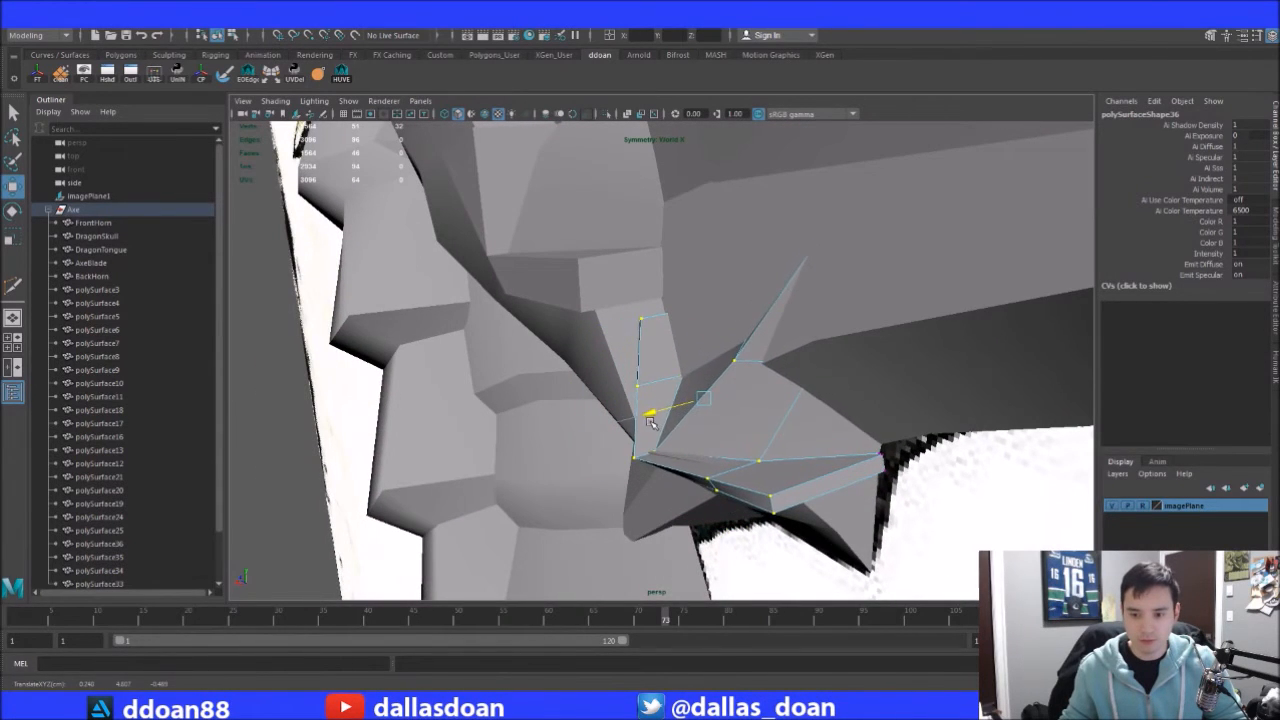
pyautogui.keyDown('alt'); pyautogui.moveTo(670, 428); pyautogui.dragTo(628, 383); pyautogui.keyUp('alt')
pyautogui.press('4')
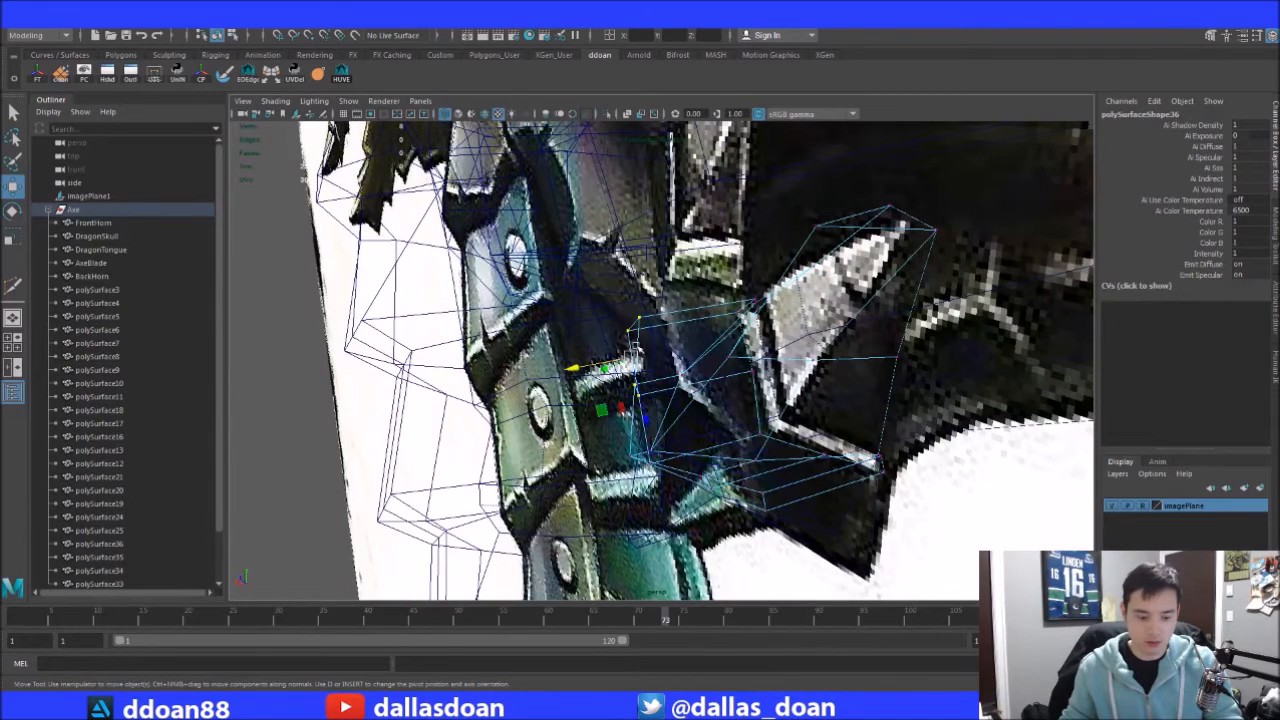
pyautogui.press('5')
pyautogui.keyDown('alt'); pyautogui.moveTo(549, 352); pyautogui.dragTo(634, 361); pyautogui.keyUp('alt')
pyautogui.keyDown('alt'); pyautogui.moveTo(601, 405); pyautogui.dragTo(755, 315); pyautogui.keyUp('alt')
pyautogui.moveTo(758, 402)
pyautogui.keyDown('alt'); pyautogui.mouseDown()
pyautogui.moveTo(751, 388)
pyautogui.moveTo(771, 385)
pyautogui.mouseUp(); pyautogui.keyUp('alt')
pyautogui.keyDown('alt'); pyautogui.moveTo(795, 363); pyautogui.dragTo(700, 322); pyautogui.keyUp('alt')
pyautogui.press('4')
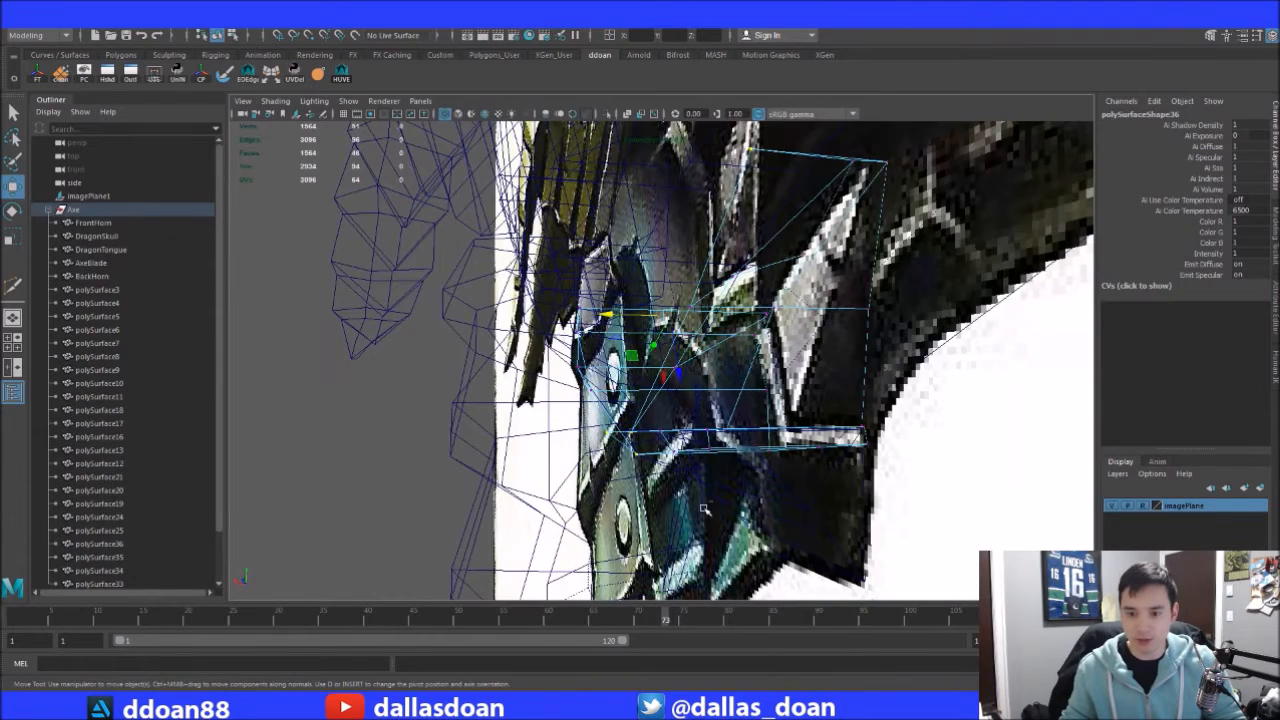
# Select the lower rim vertices of polySurface36 in wireframe and fit them against the underside of the skull's jaw
pyautogui.press('5')
pyautogui.moveTo(760, 365)
pyautogui.keyDown('alt'); pyautogui.mouseDown()
pyautogui.moveTo(795, 356)
pyautogui.moveTo(623, 354)
pyautogui.moveTo(699, 409)
pyautogui.moveTo(593, 316)
pyautogui.moveTo(735, 327)
pyautogui.moveTo(648, 309)
pyautogui.mouseUp(); pyautogui.keyUp('alt')
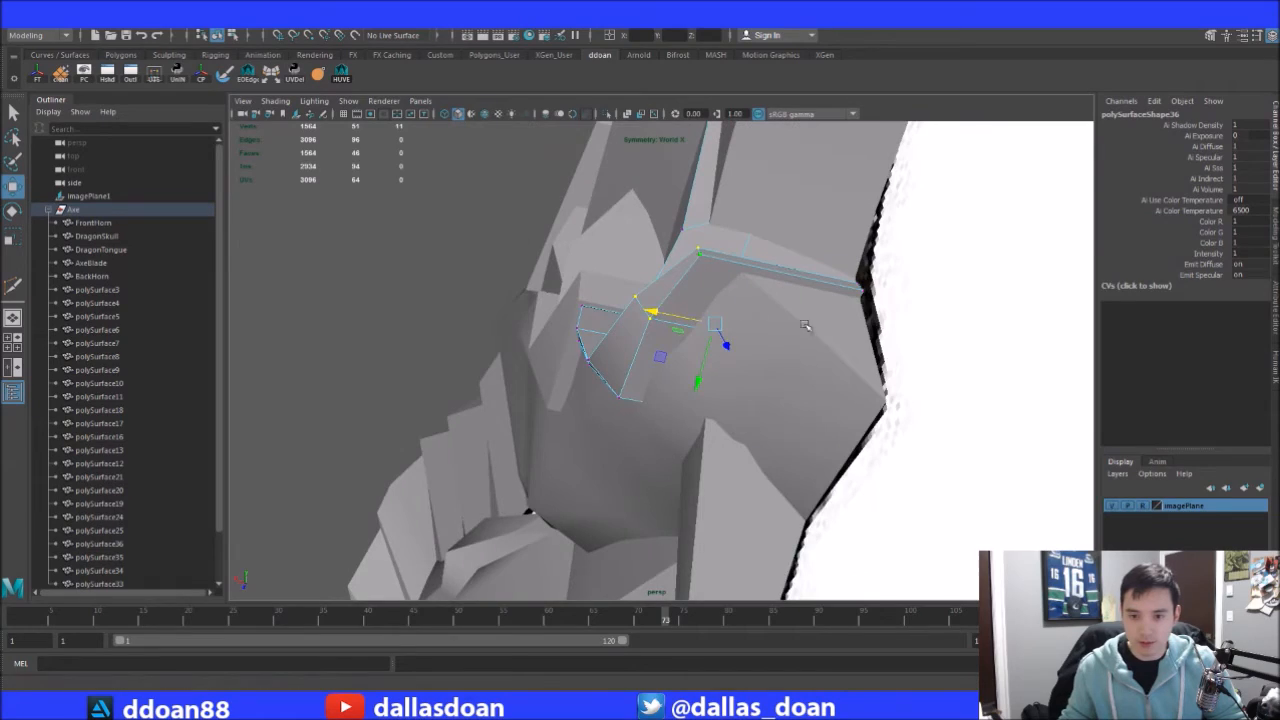
pyautogui.keyDown('alt'); pyautogui.moveTo(716, 331); pyautogui.dragTo(806, 335); pyautogui.keyUp('alt')
pyautogui.press('4')
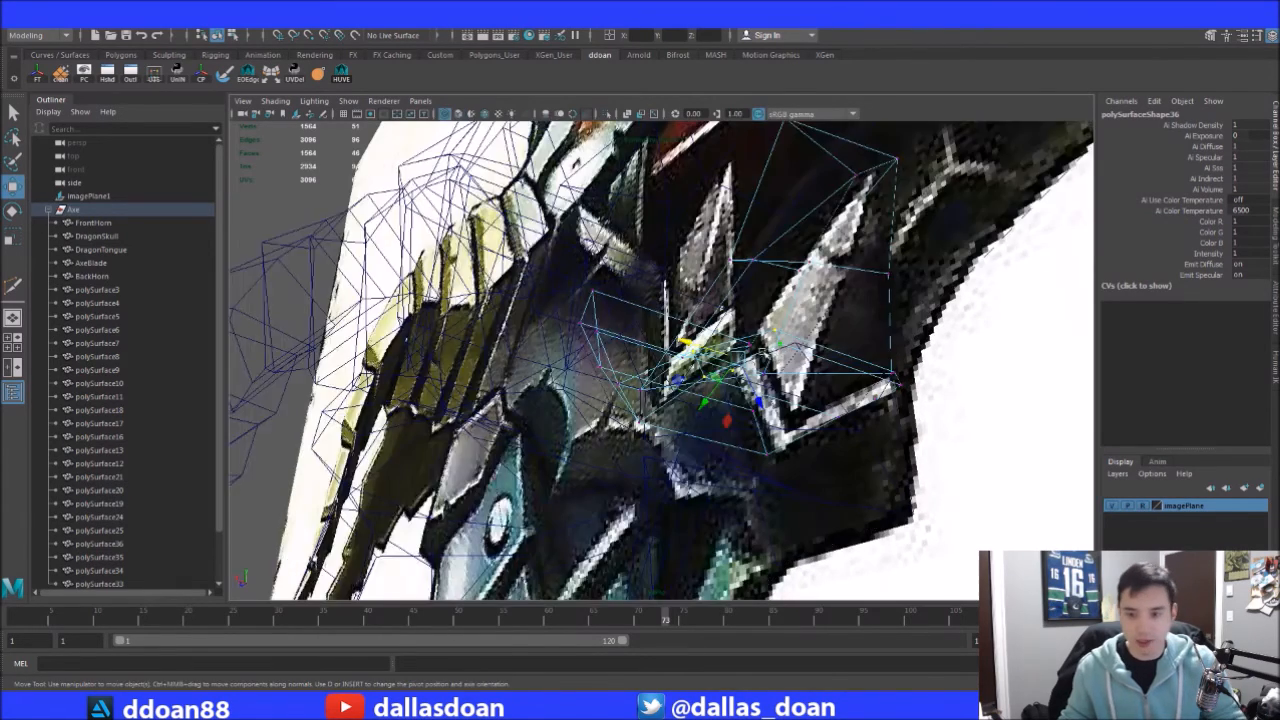
pyautogui.keyDown('alt'); pyautogui.moveTo(888, 378); pyautogui.dragTo(837, 406); pyautogui.keyUp('alt')
pyautogui.moveTo(771, 375)
pyautogui.keyDown('alt'); pyautogui.mouseDown()
pyautogui.moveTo(720, 343)
pyautogui.moveTo(674, 281)
pyautogui.moveTo(642, 272)
pyautogui.moveTo(846, 314)
pyautogui.moveTo(696, 319)
pyautogui.moveTo(826, 423)
pyautogui.moveTo(695, 412)
pyautogui.mouseUp(); pyautogui.keyUp('alt')
pyautogui.press('5')
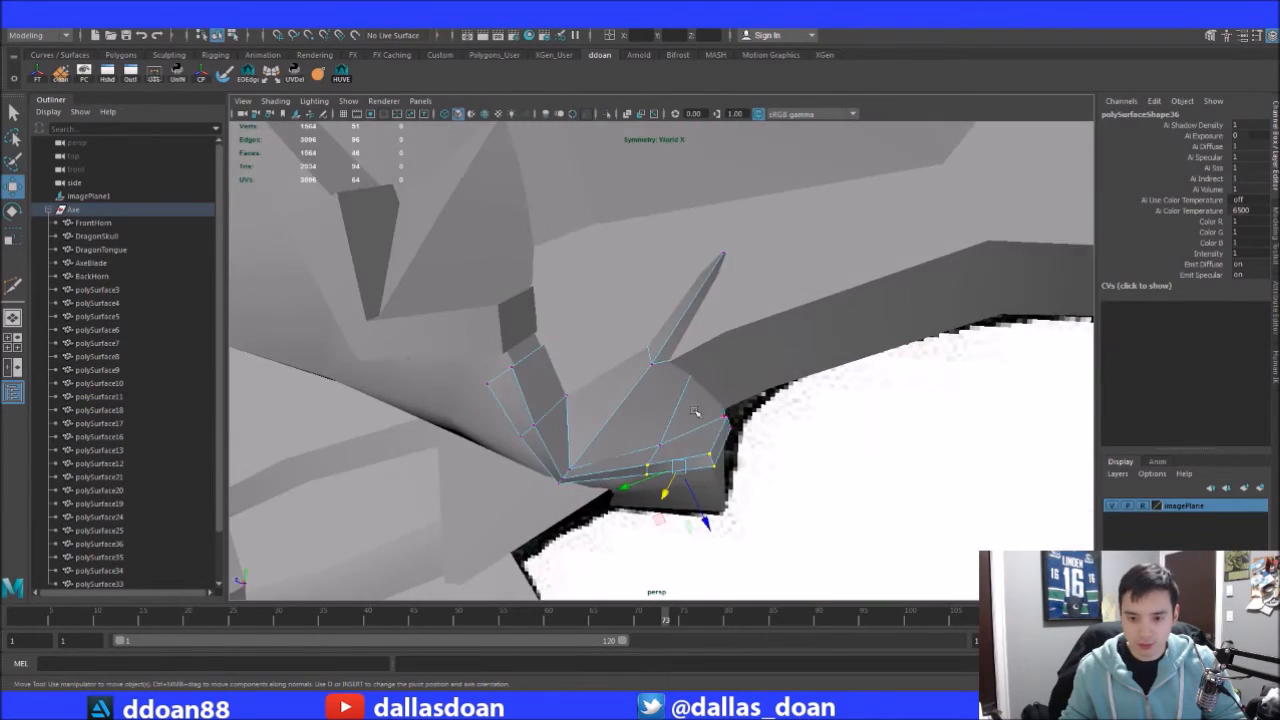
# Compare the small lower spike with the reference image in wireframe and reposition its middle vertices to follow the drawn shape
pyautogui.moveTo(635, 414); pyautogui.dragTo(690, 360, button='right')
pyautogui.keyDown('alt'); pyautogui.moveTo(690, 360); pyautogui.dragTo(768, 367); pyautogui.keyUp('alt')
pyautogui.press('4')
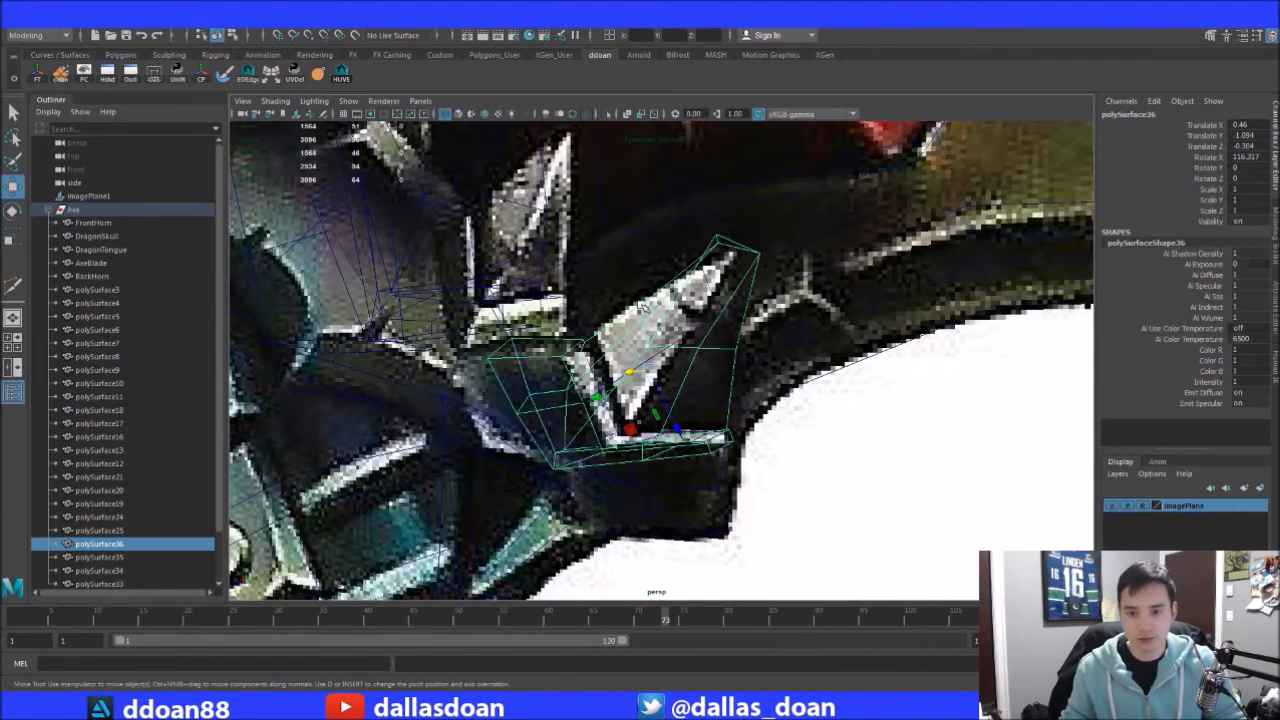
pyautogui.keyDown('alt'); pyautogui.moveTo(618, 333); pyautogui.dragTo(655, 320); pyautogui.keyUp('alt')
pyautogui.moveTo(650, 319); pyautogui.dragTo(600, 314, button='right')
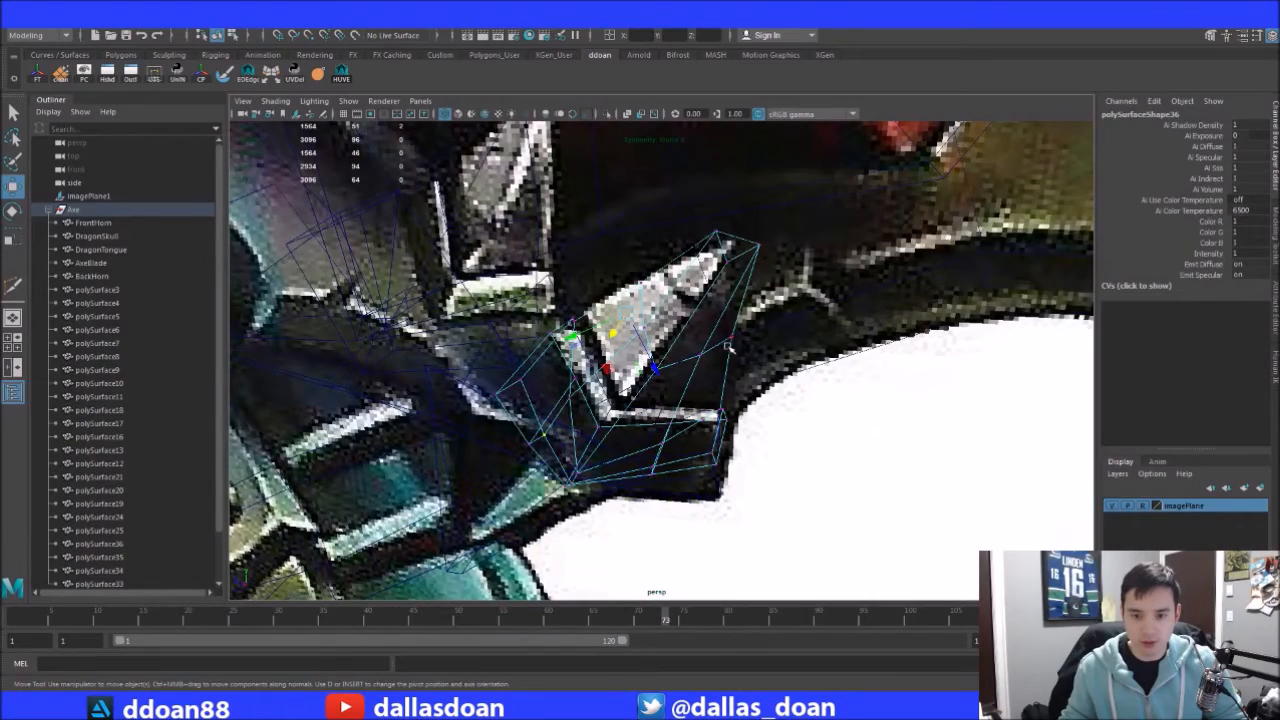
pyautogui.moveTo(695, 339)
pyautogui.keyDown('alt'); pyautogui.mouseDown()
pyautogui.moveTo(757, 394)
pyautogui.moveTo(700, 395)
pyautogui.mouseUp(); pyautogui.keyUp('alt')
pyautogui.press('5')
pyautogui.moveTo(618, 352); pyautogui.dragTo(640, 410)
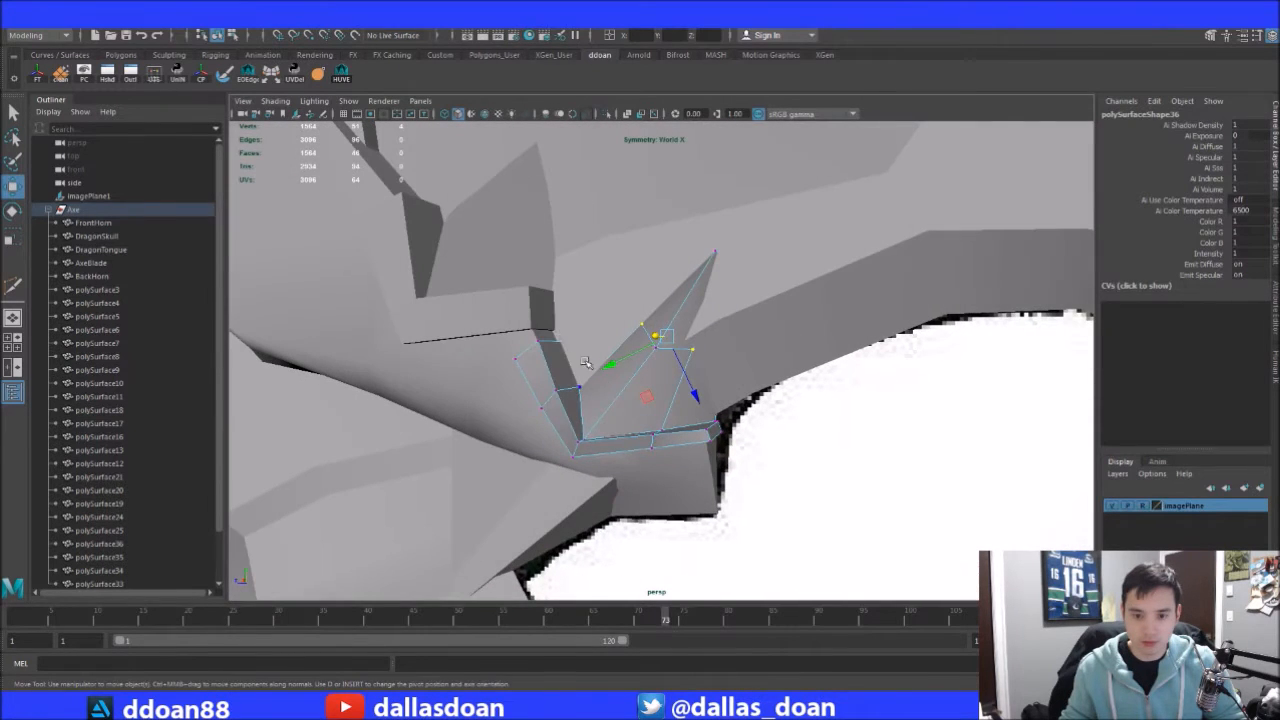
pyautogui.press('F8')
# Isolate the small spike piece at the lower corner between the dragon skull and the axe blade
pyautogui.scroll(-10, 871, 328)
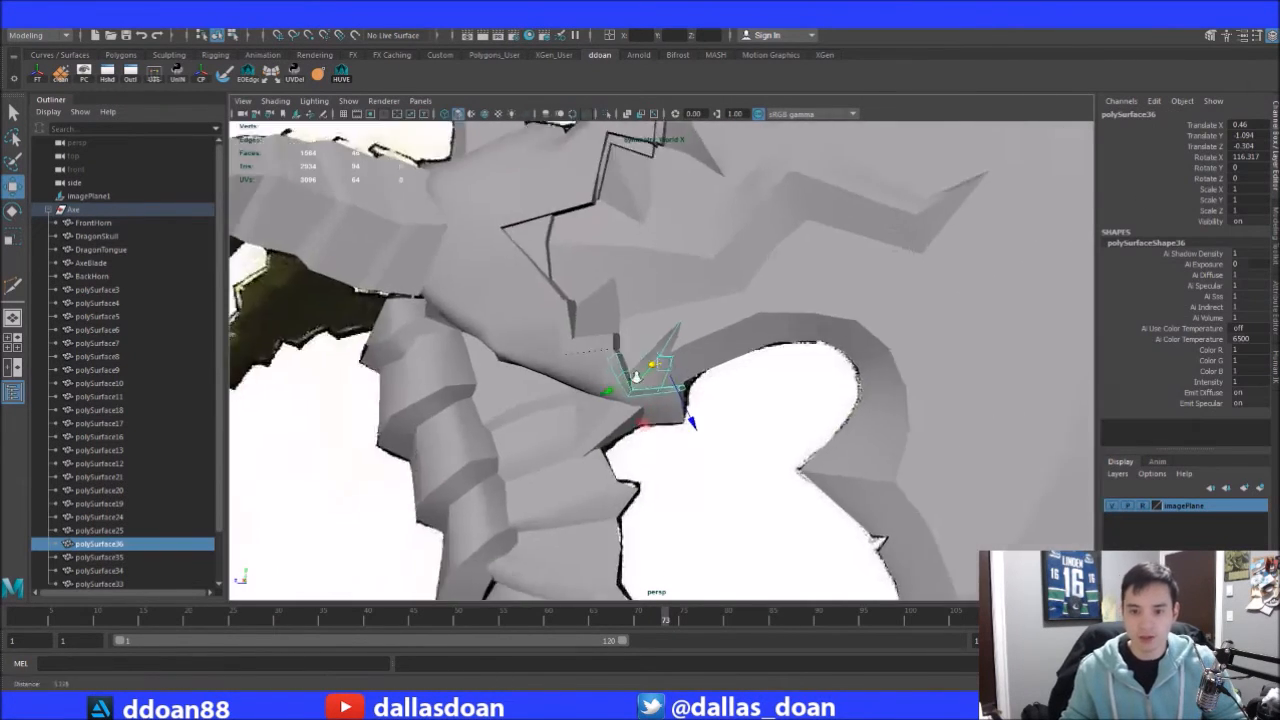
pyautogui.click(966, 354)
pyautogui.keyDown('alt'); pyautogui.moveTo(852, 367); pyautogui.dragTo(680, 366); pyautogui.keyUp('alt')
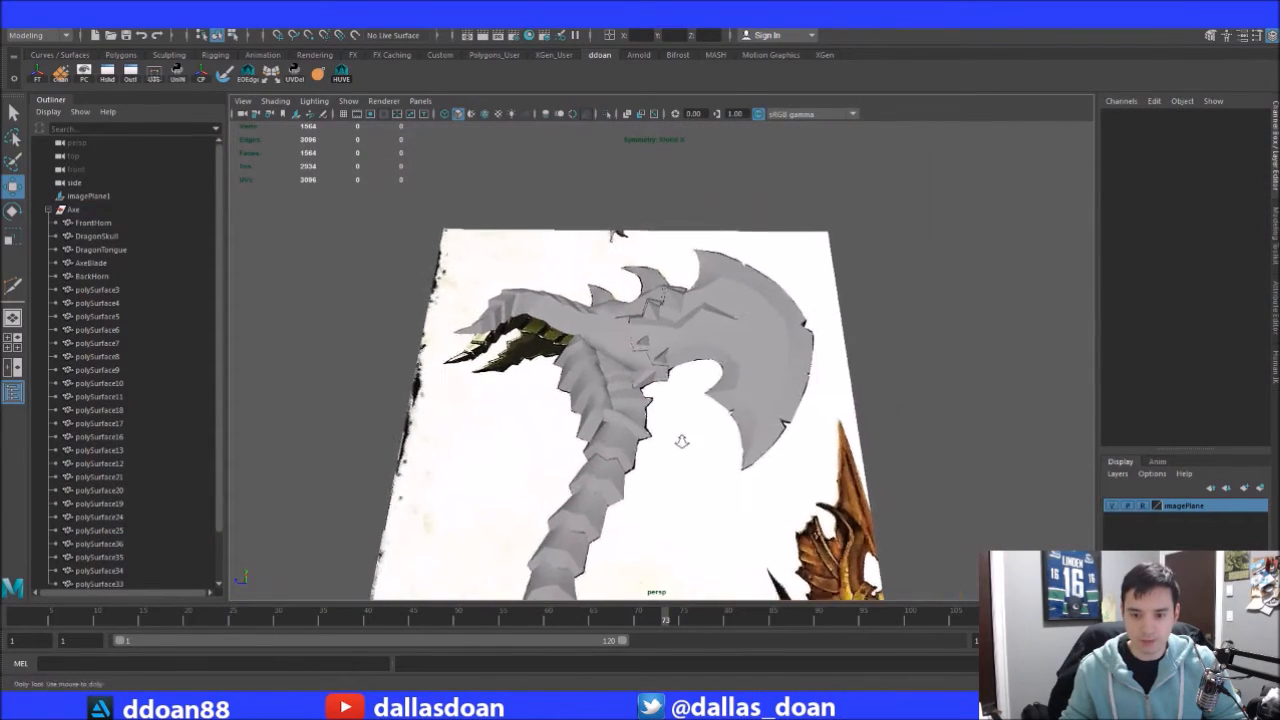
pyautogui.scroll(8, 720, 370)
pyautogui.keyDown('alt'); pyautogui.moveTo(762, 373); pyautogui.dragTo(903, 337); pyautogui.keyUp('alt')
pyautogui.scroll(-5, 684, 344)
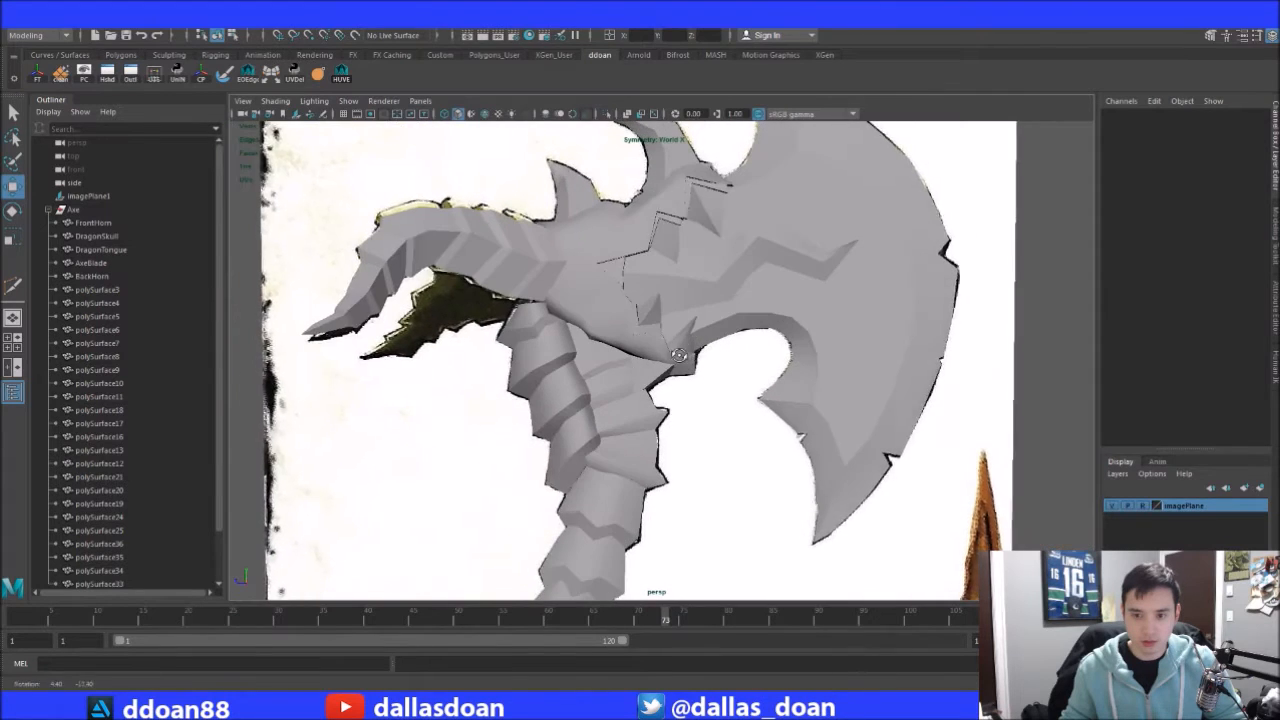
pyautogui.click(684, 344)
pyautogui.keyDown('alt'); pyautogui.moveTo(806, 357); pyautogui.dragTo(715, 357); pyautogui.keyUp('alt')
pyautogui.hotkey('ctrl', '1')
pyautogui.press('f')
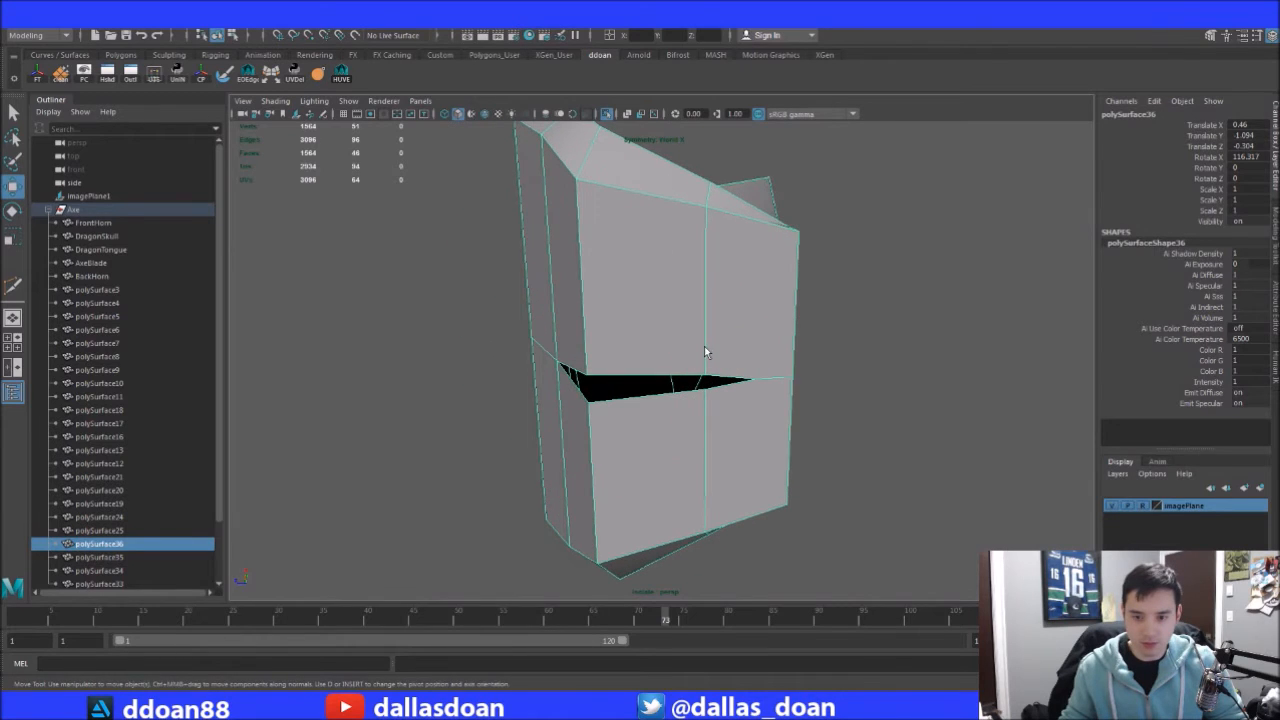
# Merge the pair of vertices at the middle of the open split on the spike's underside
pyautogui.press('F9')
pyautogui.keyDown('alt'); pyautogui.moveTo(643, 330); pyautogui.dragTo(668, 310); pyautogui.keyUp('alt')
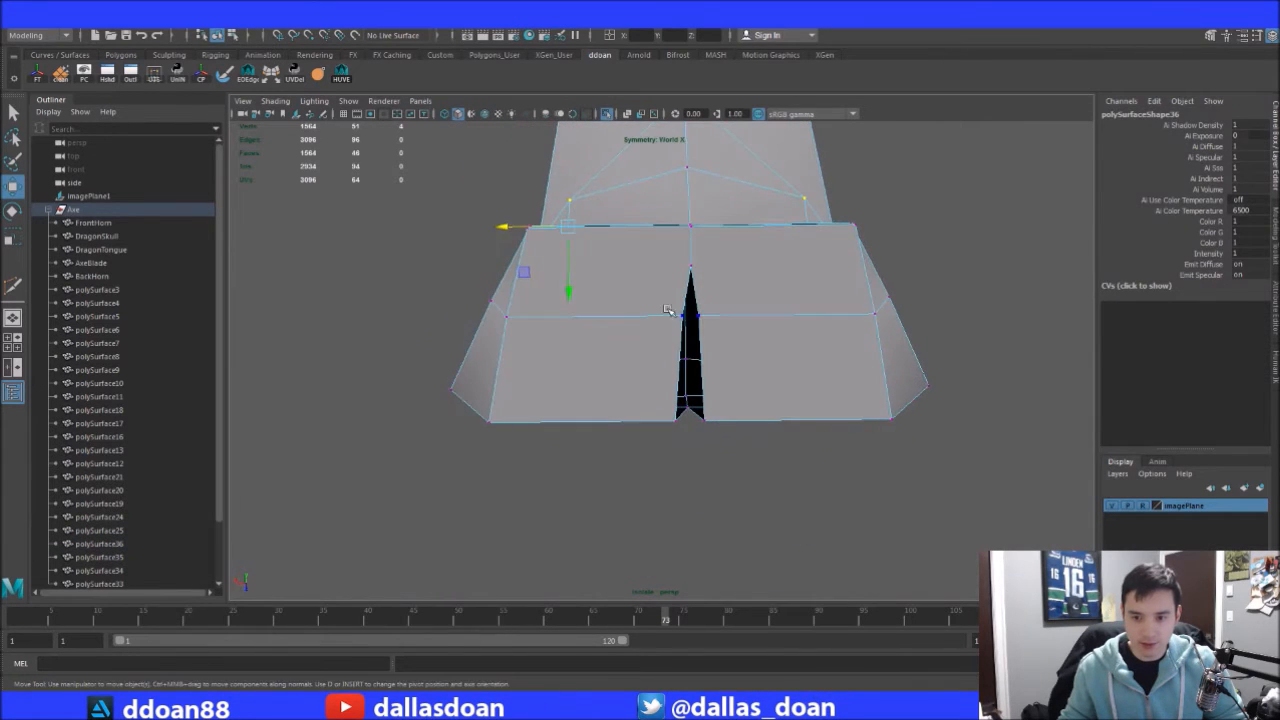
pyautogui.keyDown('alt'); pyautogui.moveTo(749, 359); pyautogui.dragTo(779, 342); pyautogui.keyUp('alt')
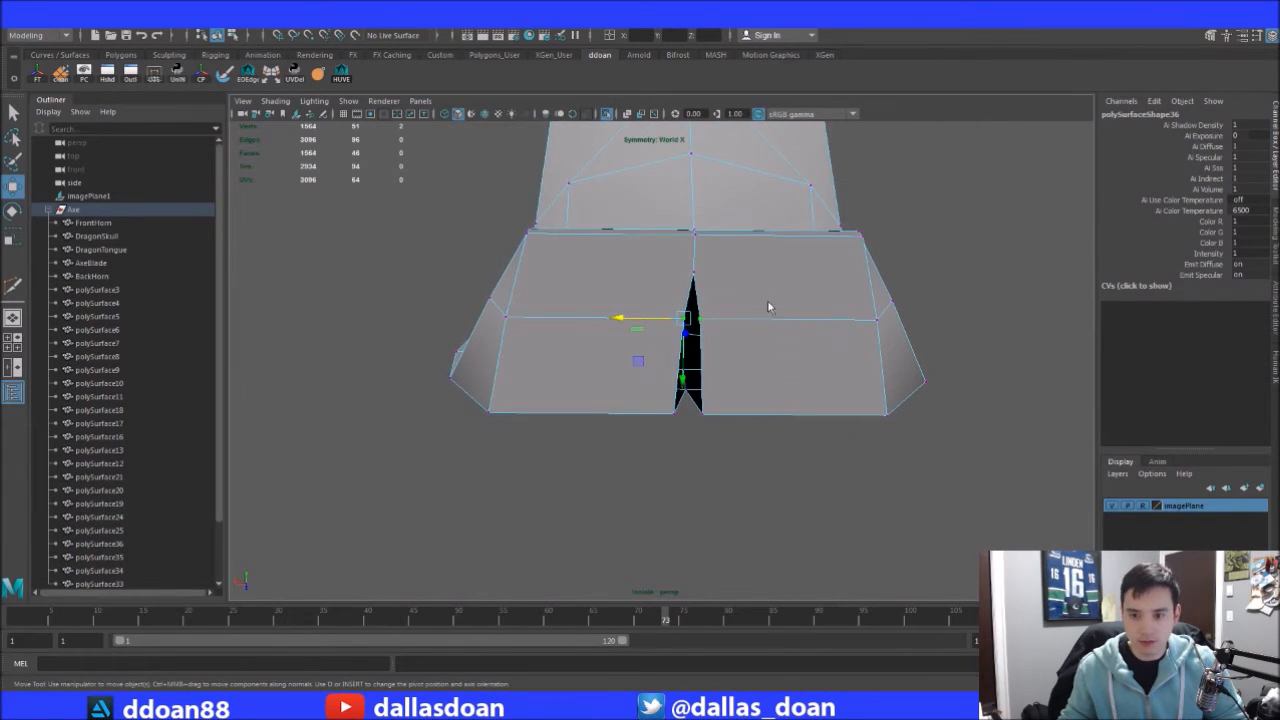
pyautogui.hotkey('ctrl', 'm')
pyautogui.keyDown('alt'); pyautogui.moveTo(763, 283); pyautogui.dragTo(747, 372); pyautogui.keyUp('alt')
pyautogui.click(920, 252)
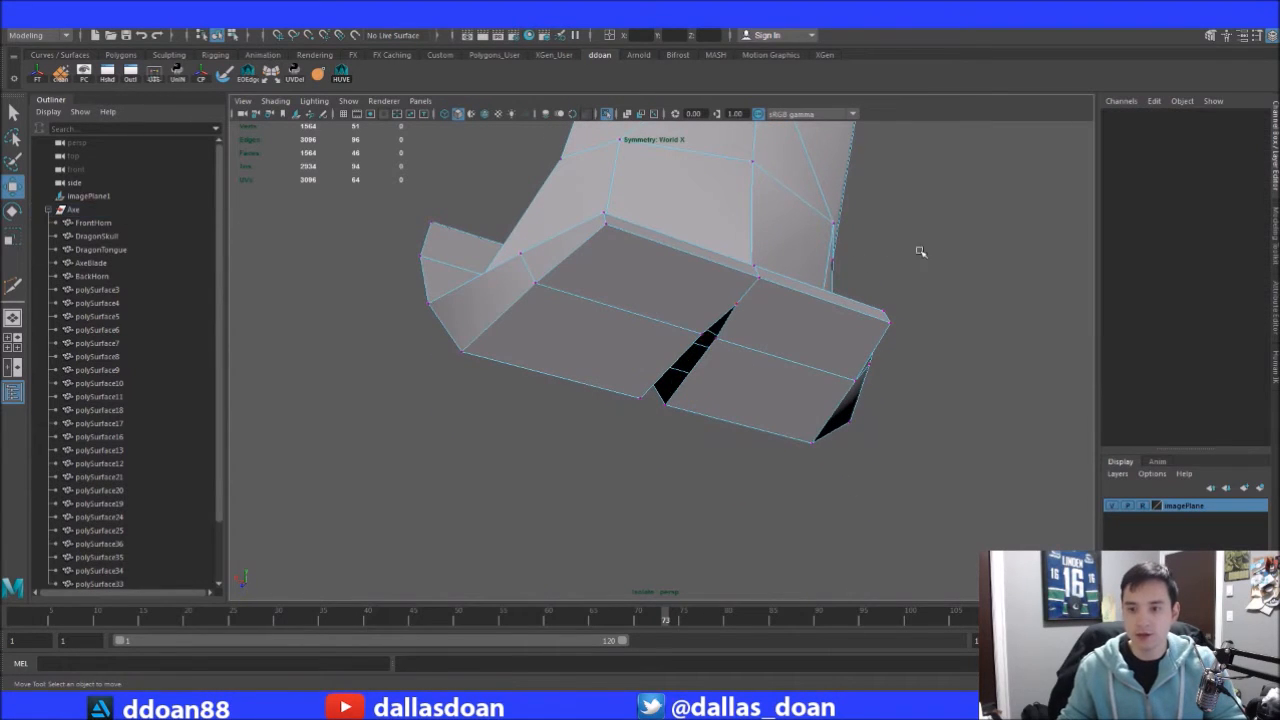
pyautogui.keyDown('alt'); pyautogui.moveTo(673, 398); pyautogui.dragTo(763, 357); pyautogui.keyUp('alt')
pyautogui.click(700, 330)
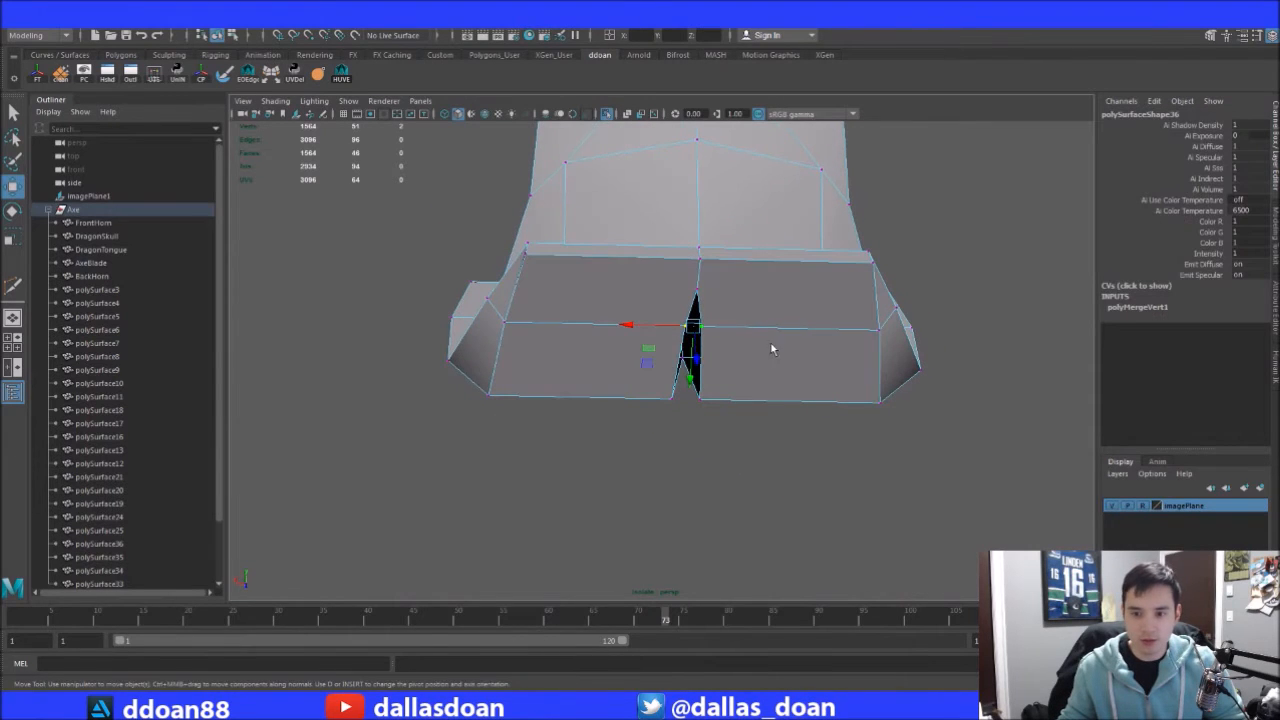
pyautogui.press('g')
# Merge the remaining pair of vertices at the outer end of the underside split to close the gap
pyautogui.keyDown('alt'); pyautogui.moveTo(762, 274); pyautogui.dragTo(671, 369); pyautogui.keyUp('alt')
pyautogui.click(633, 431)
pyautogui.moveTo(676, 450); pyautogui.dragTo(700, 433, button='middle')
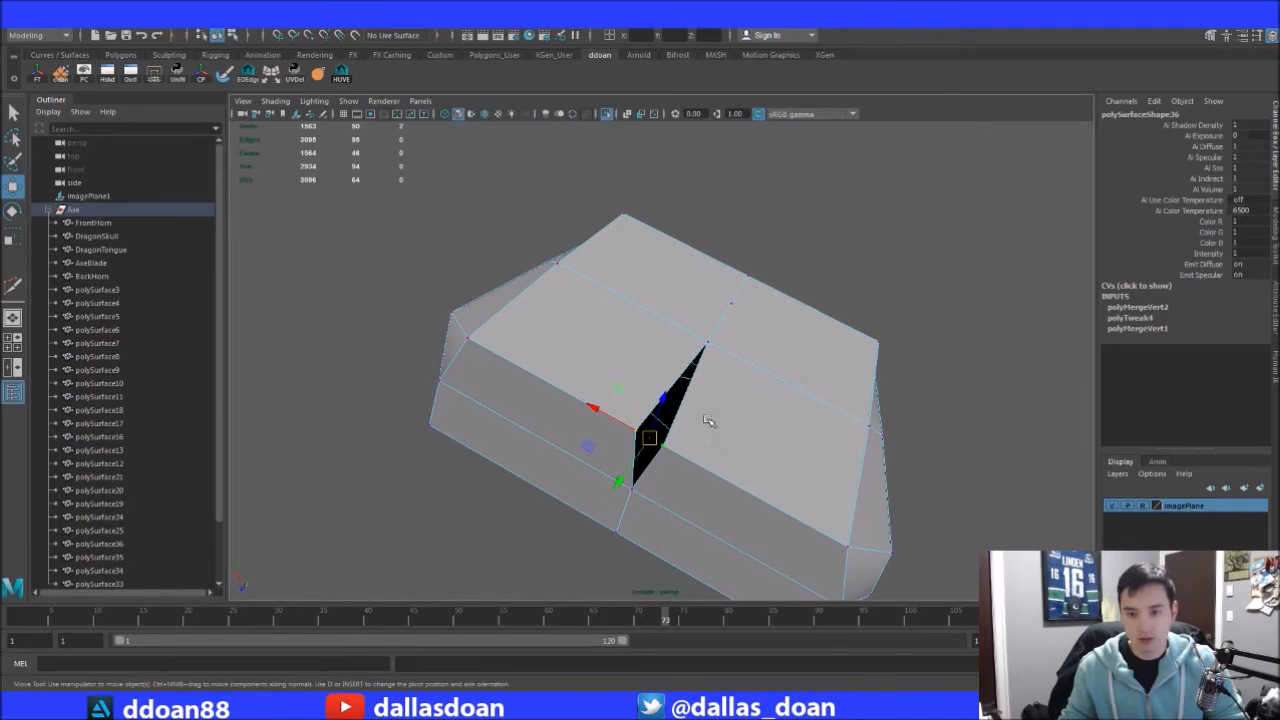
pyautogui.press('g')
pyautogui.keyDown('alt'); pyautogui.moveTo(732, 375); pyautogui.dragTo(697, 312); pyautogui.keyUp('alt')
pyautogui.press('F8')
# Isolate the neighbouring spike piece to inspect it for gaps, and show the whole axe again
pyautogui.press('f')
pyautogui.keyDown('alt'); pyautogui.moveTo(697, 312); pyautogui.dragTo(799, 374, button='middle'); pyautogui.keyUp('alt')
pyautogui.click(632, 323)
pyautogui.hotkey('ctrl', '1')
pyautogui.keyDown('alt'); pyautogui.moveTo(677, 327); pyautogui.dragTo(432, 479); pyautogui.keyUp('alt')
pyautogui.hotkey('ctrl', '1')
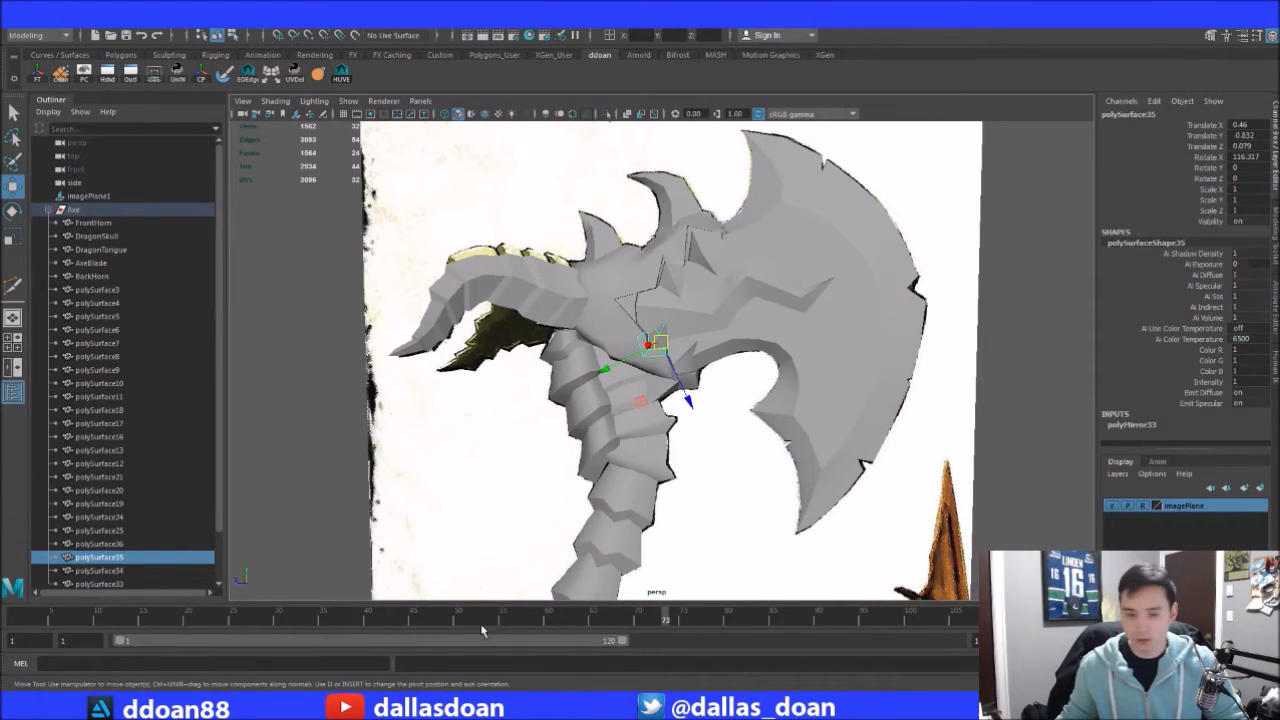
# Switch to the annotated screenshot in the Greenshot image editor, move it aside, and hide the imagePlane layer in the scene
pyautogui.click(373, 704)
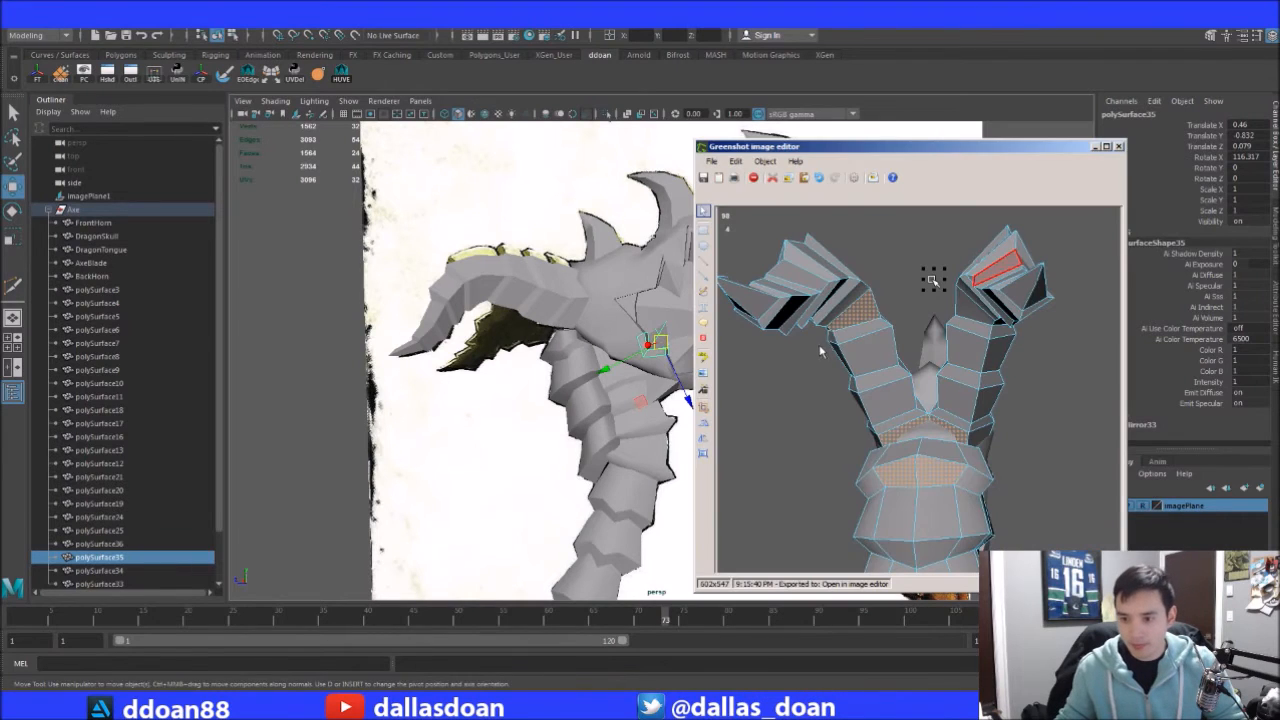
pyautogui.moveTo(925, 146); pyautogui.dragTo(1279, 150)
pyautogui.keyDown('alt'); pyautogui.moveTo(701, 269); pyautogui.dragTo(968, 390); pyautogui.keyUp('alt')
pyautogui.click(1114, 507)
# Remove the extra vertex that kinks the vertical edge at the front of the handle's uppermost segment
pyautogui.keyDown('alt'); pyautogui.moveTo(755, 378); pyautogui.dragTo(638, 289); pyautogui.keyUp('alt')
pyautogui.keyDown('alt'); pyautogui.moveTo(741, 264); pyautogui.dragTo(794, 298); pyautogui.keyUp('alt')
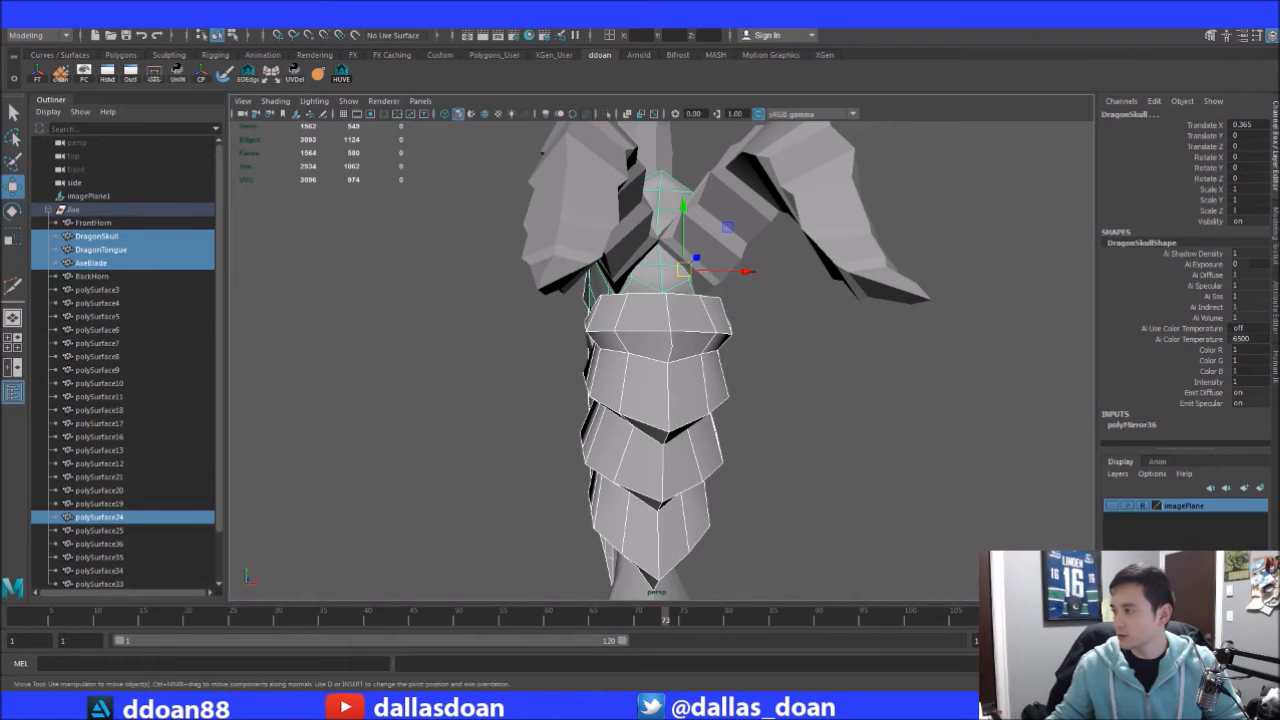
pyautogui.keyDown('alt'); pyautogui.moveTo(771, 342); pyautogui.dragTo(826, 378); pyautogui.keyUp('alt')
pyautogui.keyDown('alt'); pyautogui.moveTo(826, 378); pyautogui.dragTo(883, 374, button='right'); pyautogui.keyUp('alt')
pyautogui.keyDown('alt'); pyautogui.moveTo(883, 374); pyautogui.dragTo(903, 375); pyautogui.keyUp('alt')
pyautogui.keyDown('alt'); pyautogui.moveTo(800, 405); pyautogui.dragTo(688, 349); pyautogui.keyUp('alt')
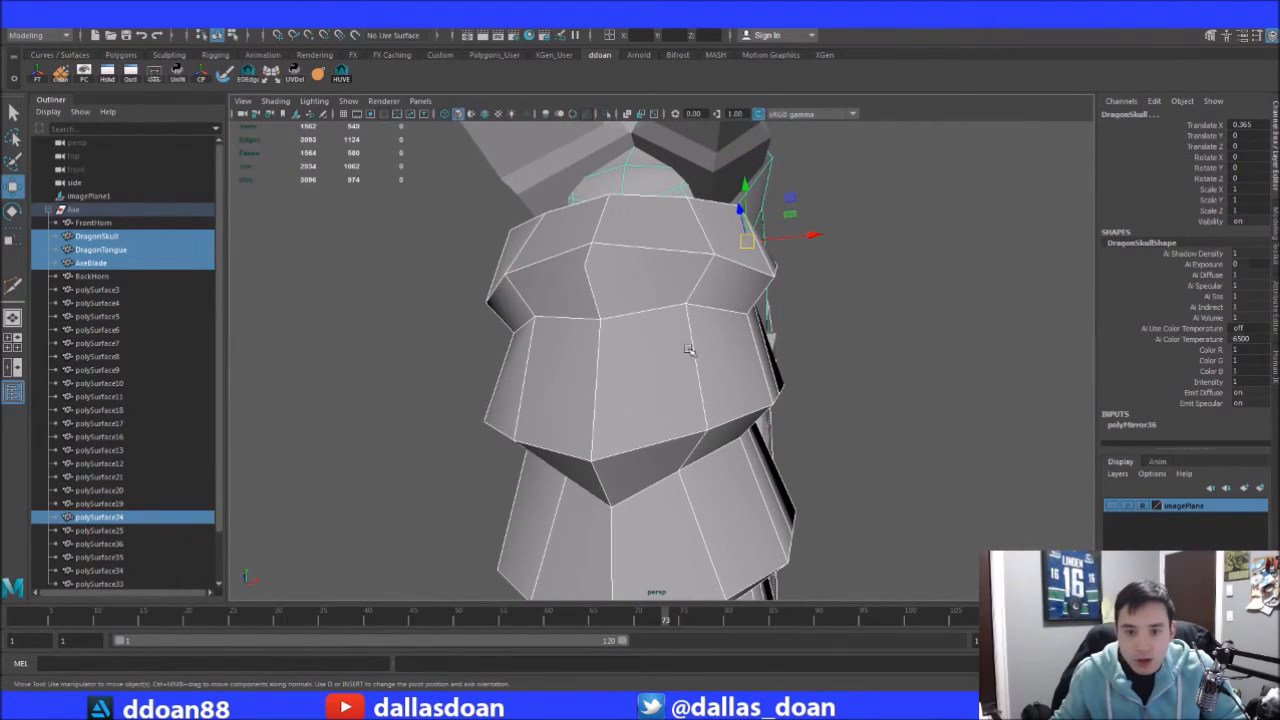
pyautogui.hotkey('ctrl', 'z')
pyautogui.hotkey('ctrl', 'z')
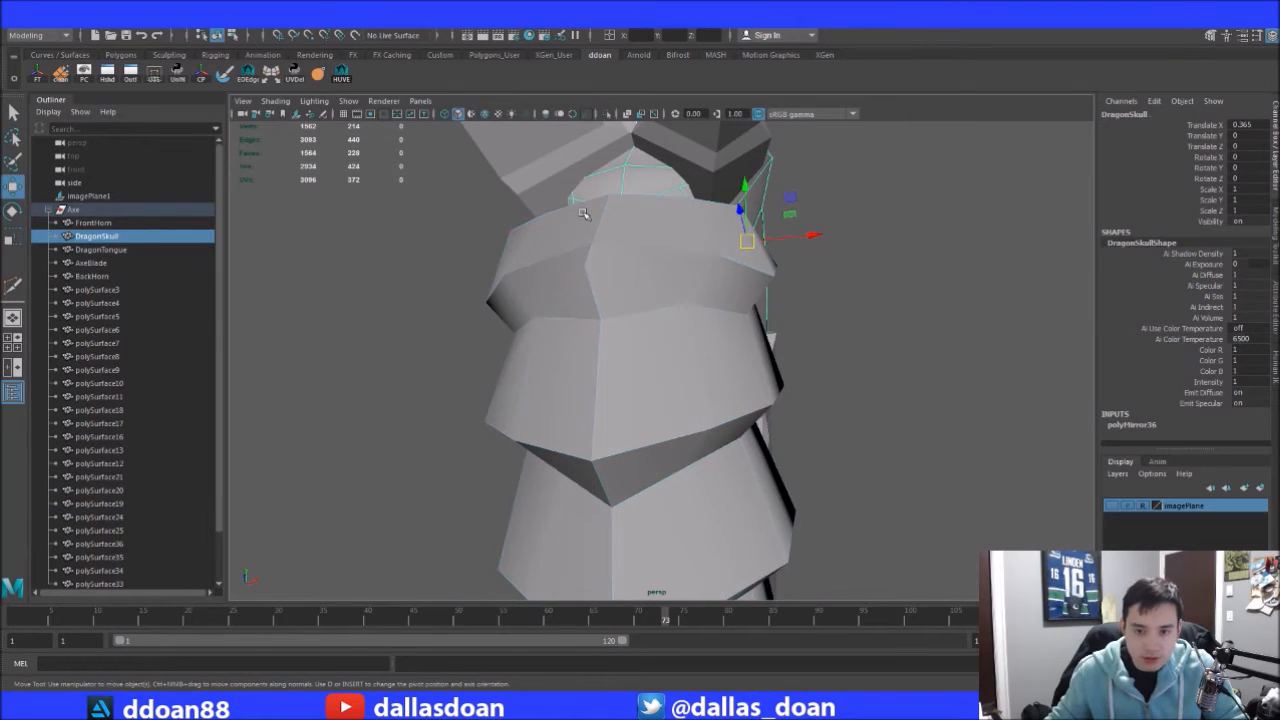
pyautogui.click(725, 284)
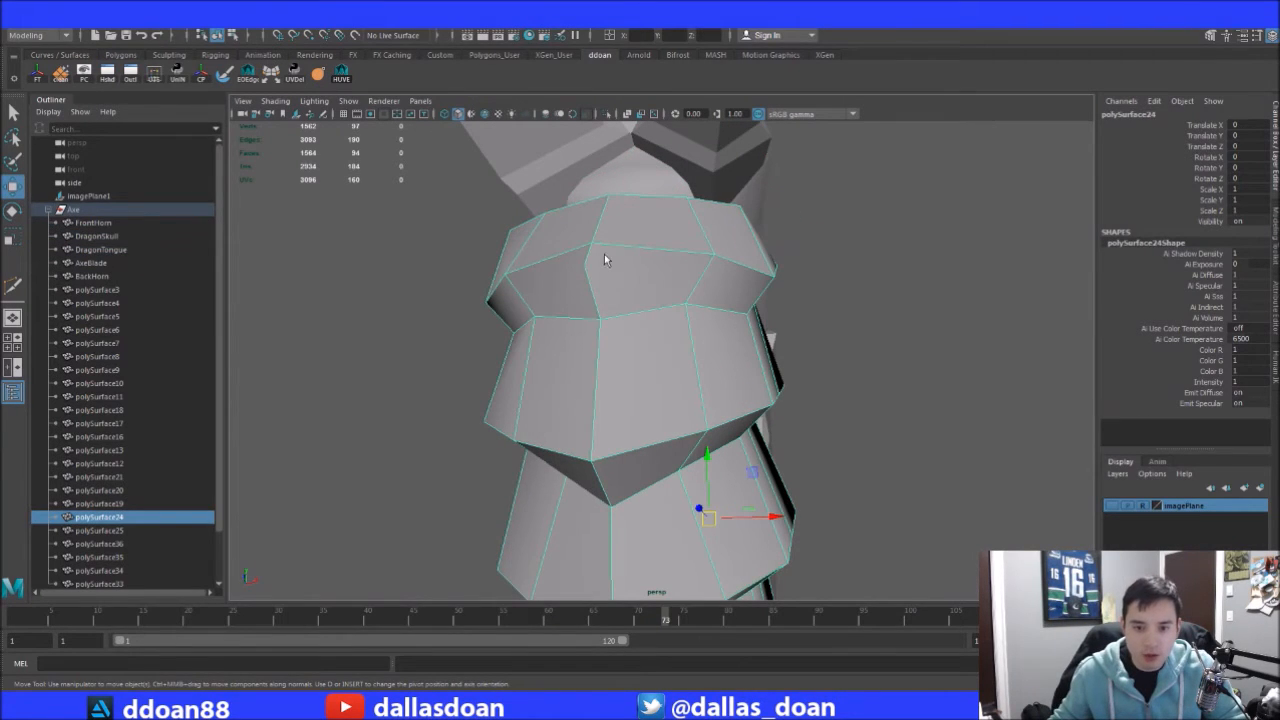
pyautogui.press('F9')
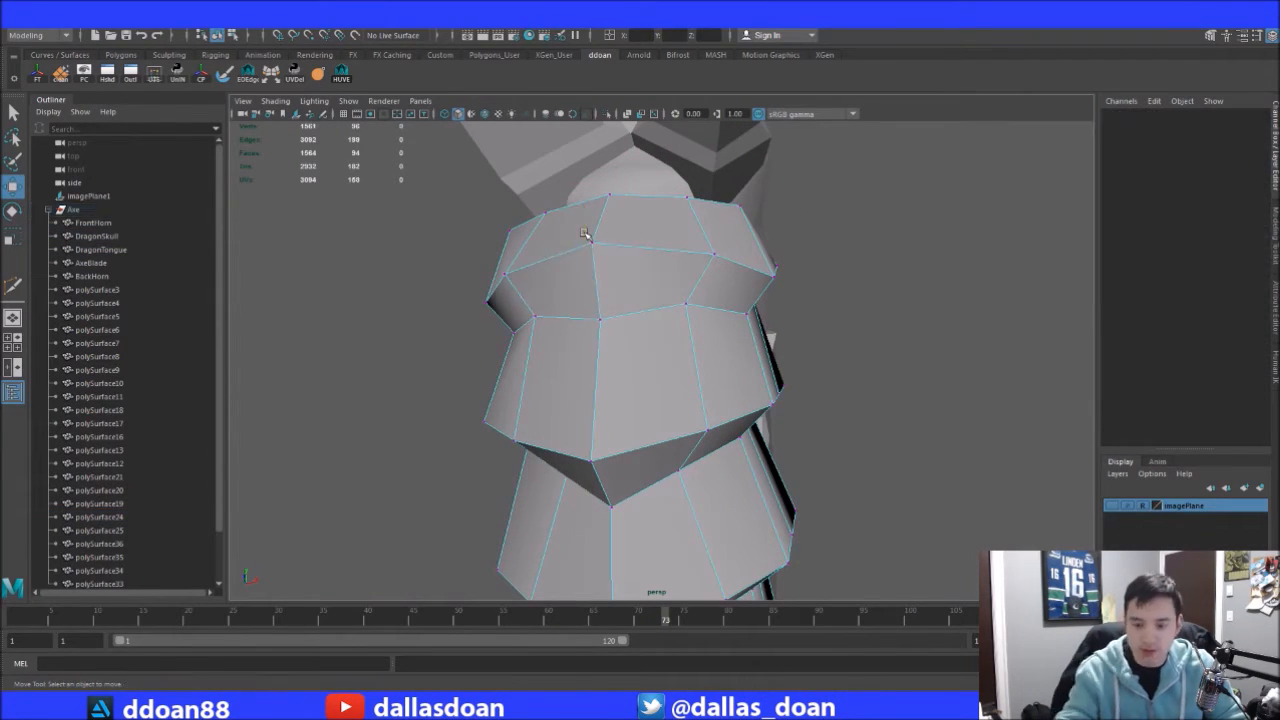
pyautogui.keyDown('alt'); pyautogui.moveTo(585, 234); pyautogui.dragTo(516, 364); pyautogui.keyUp('alt')
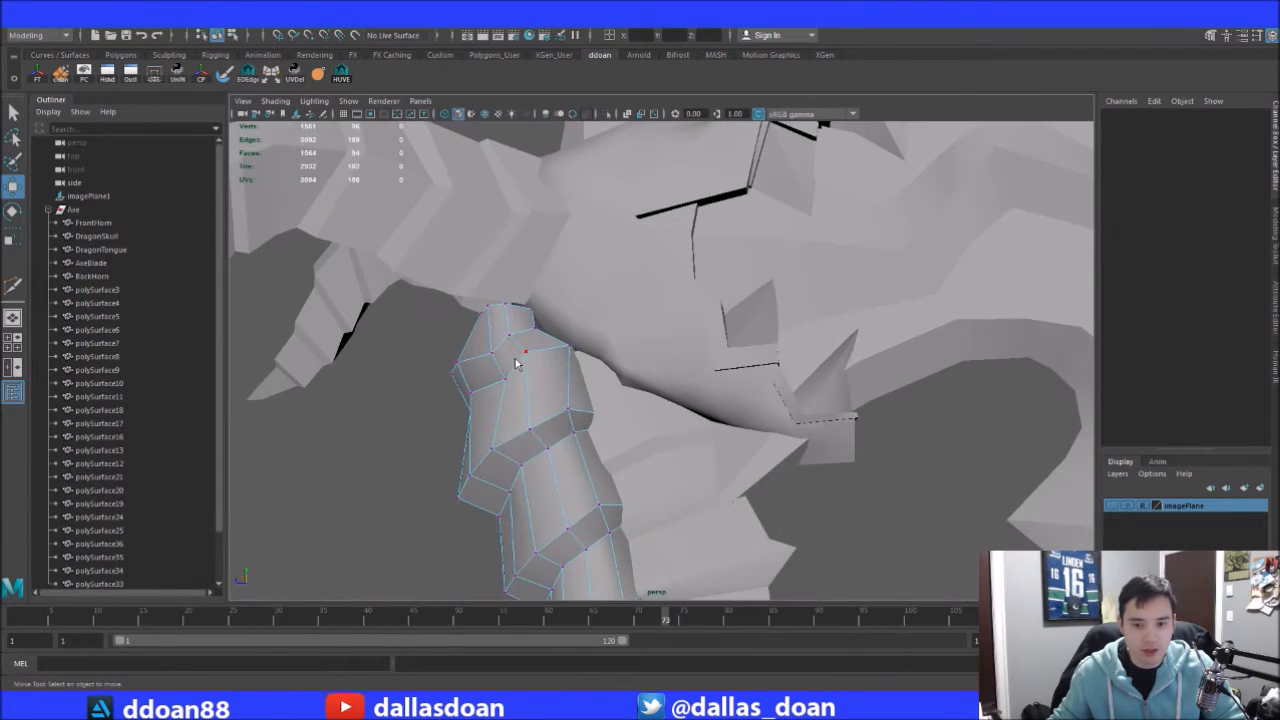
# Merge the three overlapping vertices at the centre where the two ribbed front horns meet
pyautogui.click(512, 418)
pyautogui.keyDown('alt'); pyautogui.moveTo(512, 418); pyautogui.dragTo(701, 349); pyautogui.keyUp('alt')
pyautogui.click(757, 391)
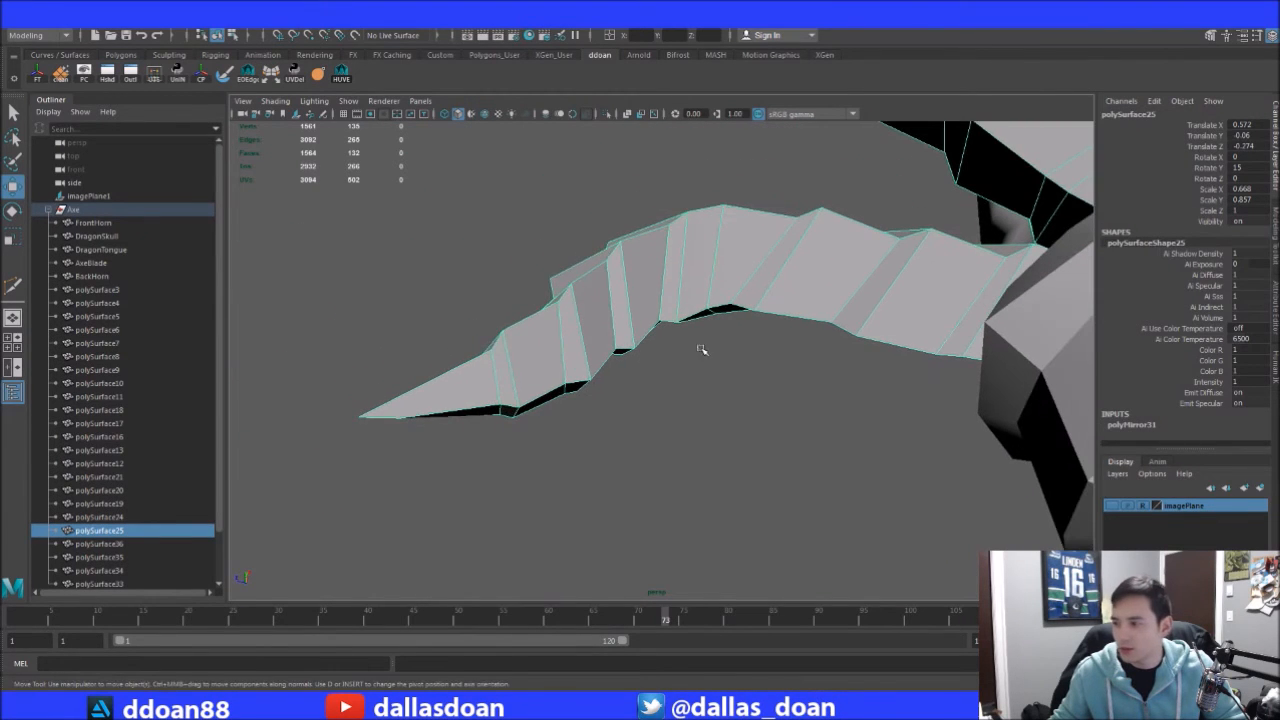
pyautogui.keyDown('alt'); pyautogui.moveTo(756, 423); pyautogui.dragTo(914, 329); pyautogui.keyUp('alt')
pyautogui.keyDown('alt'); pyautogui.moveTo(914, 329); pyautogui.dragTo(1180, 348, button='right'); pyautogui.keyUp('alt')
pyautogui.keyDown('alt'); pyautogui.moveTo(831, 406); pyautogui.dragTo(803, 365); pyautogui.keyUp('alt')
pyautogui.keyDown('alt'); pyautogui.moveTo(803, 365); pyautogui.dragTo(848, 400, button='middle'); pyautogui.keyUp('alt')
pyautogui.keyDown('alt'); pyautogui.moveTo(848, 400); pyautogui.dragTo(1012, 409, button='right'); pyautogui.keyUp('alt')
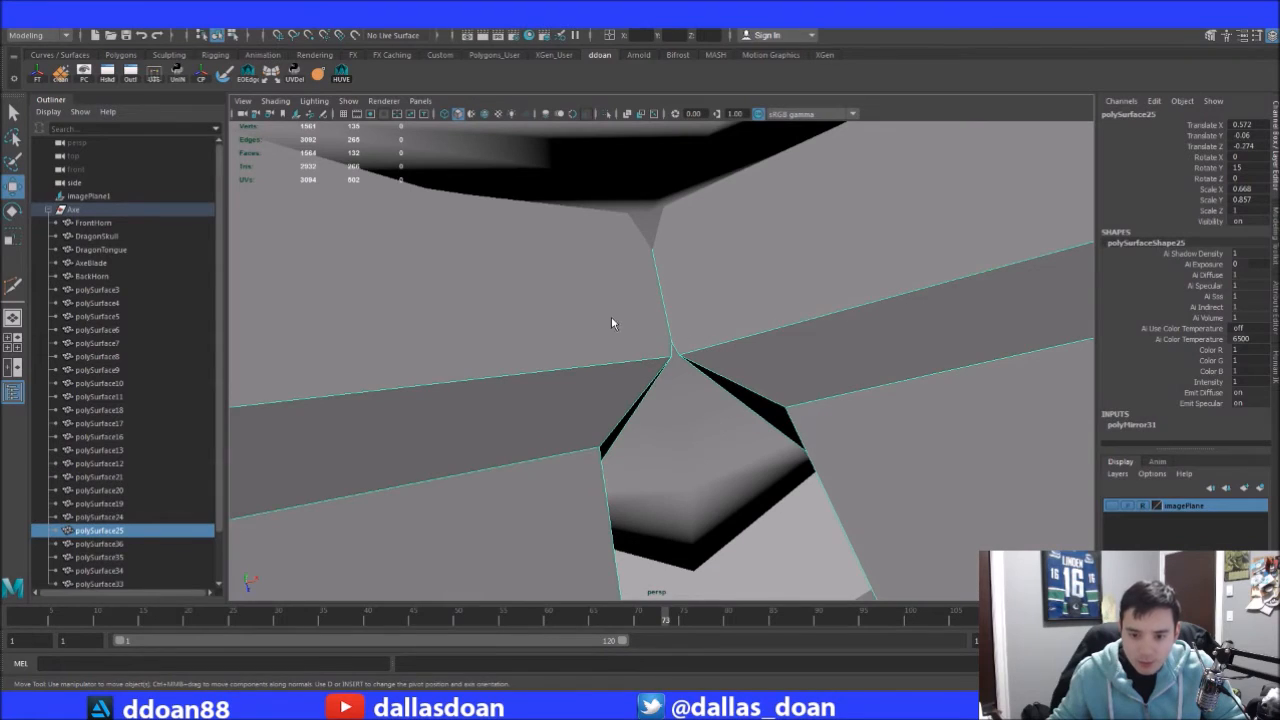
pyautogui.press('F9')
pyautogui.click(666, 353)
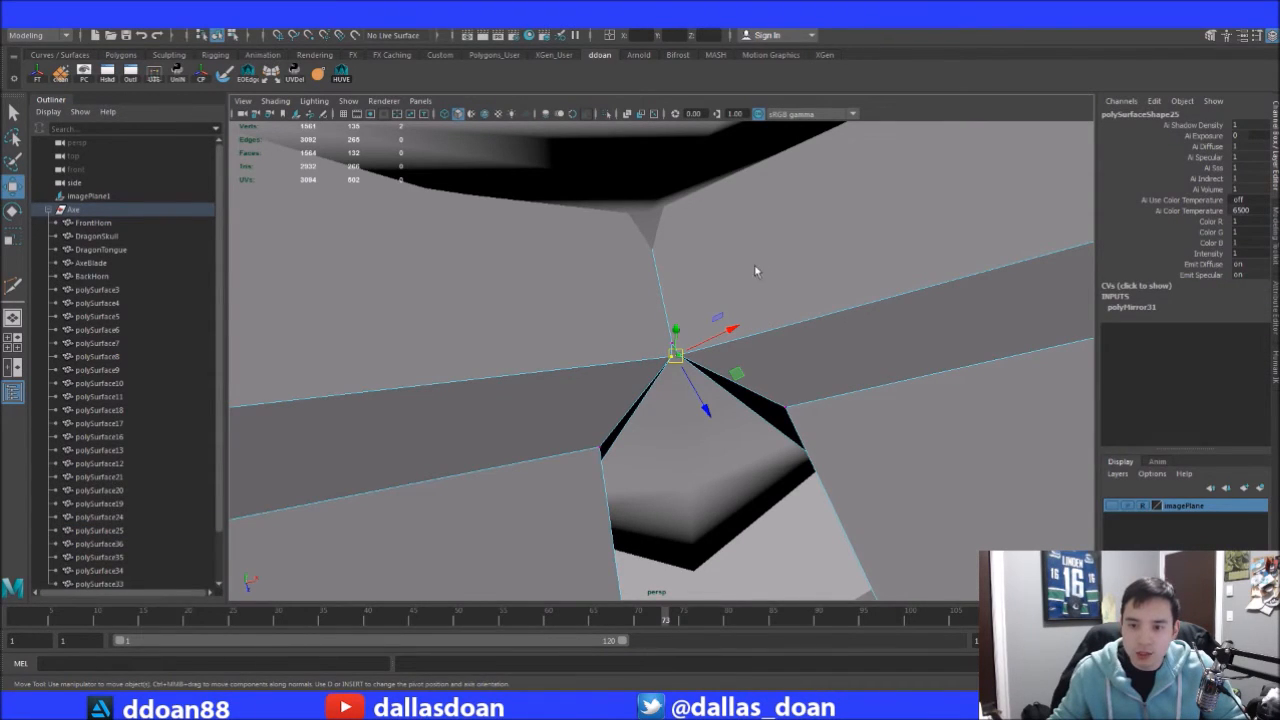
pyautogui.moveTo(689, 341); pyautogui.dragTo(648, 352)
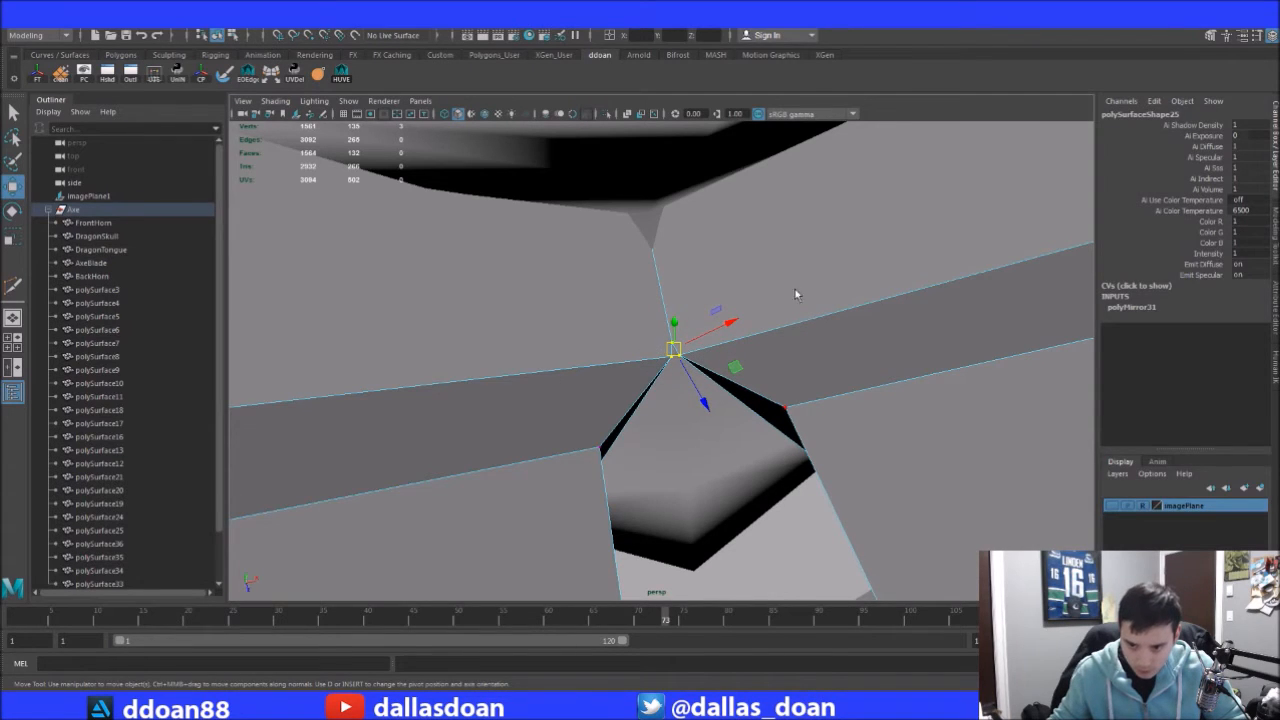
pyautogui.press('g')
pyautogui.keyDown('alt'); pyautogui.moveTo(803, 320); pyautogui.dragTo(666, 330, button='right'); pyautogui.keyUp('alt')
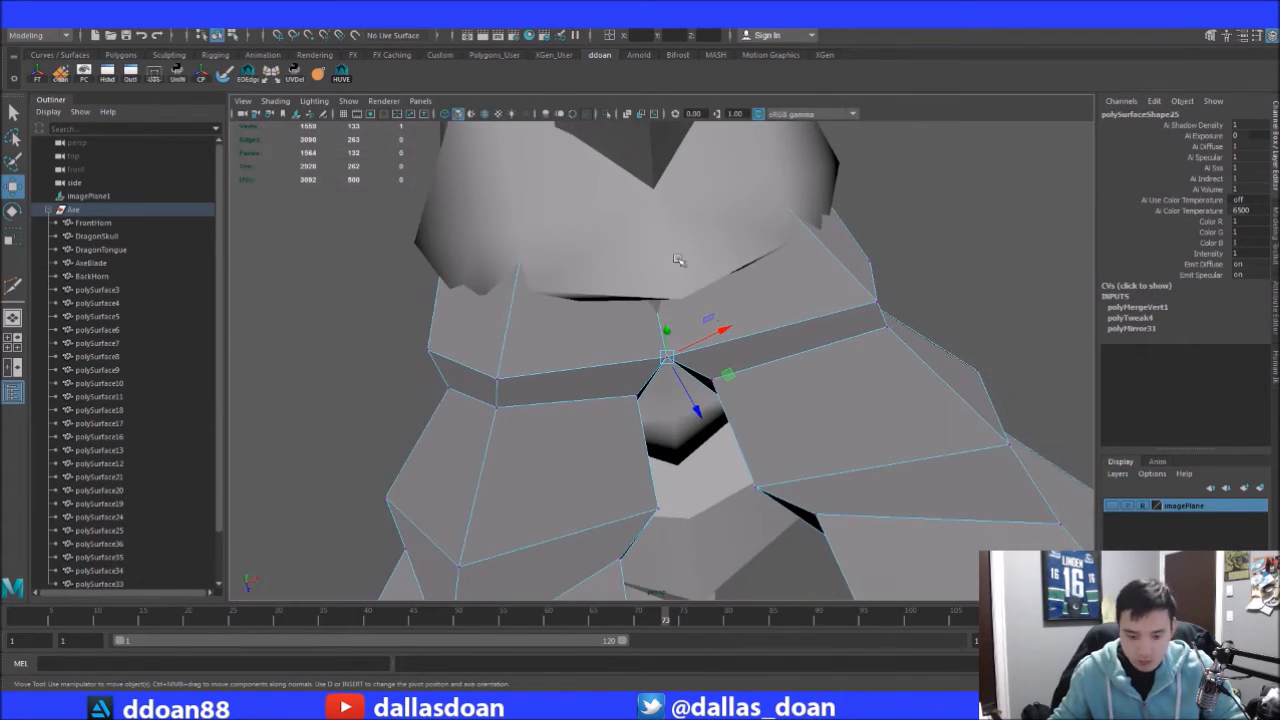
pyautogui.press('F8')
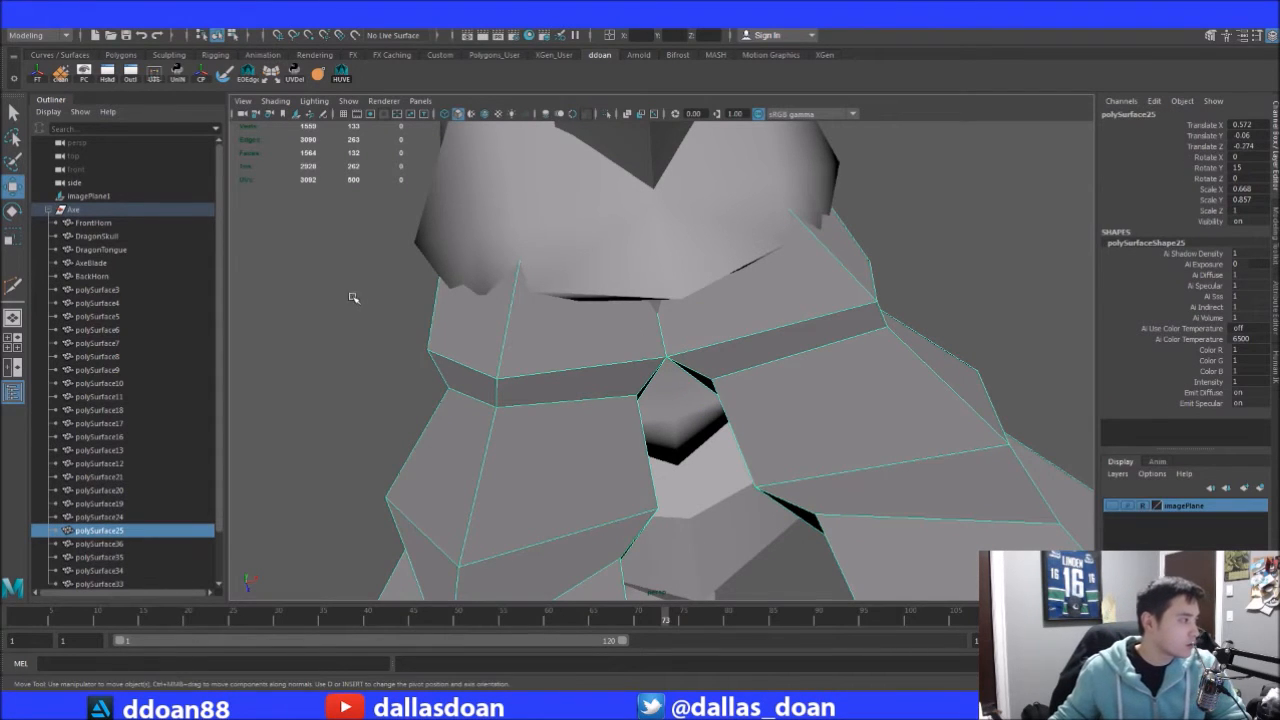
# Select the hooked end piece of the handle just above the chain
pyautogui.keyDown('alt'); pyautogui.moveTo(829, 349); pyautogui.dragTo(771, 366, button='right'); pyautogui.keyUp('alt')
pyautogui.keyDown('alt'); pyautogui.moveTo(771, 366); pyautogui.dragTo(710, 348); pyautogui.keyUp('alt')
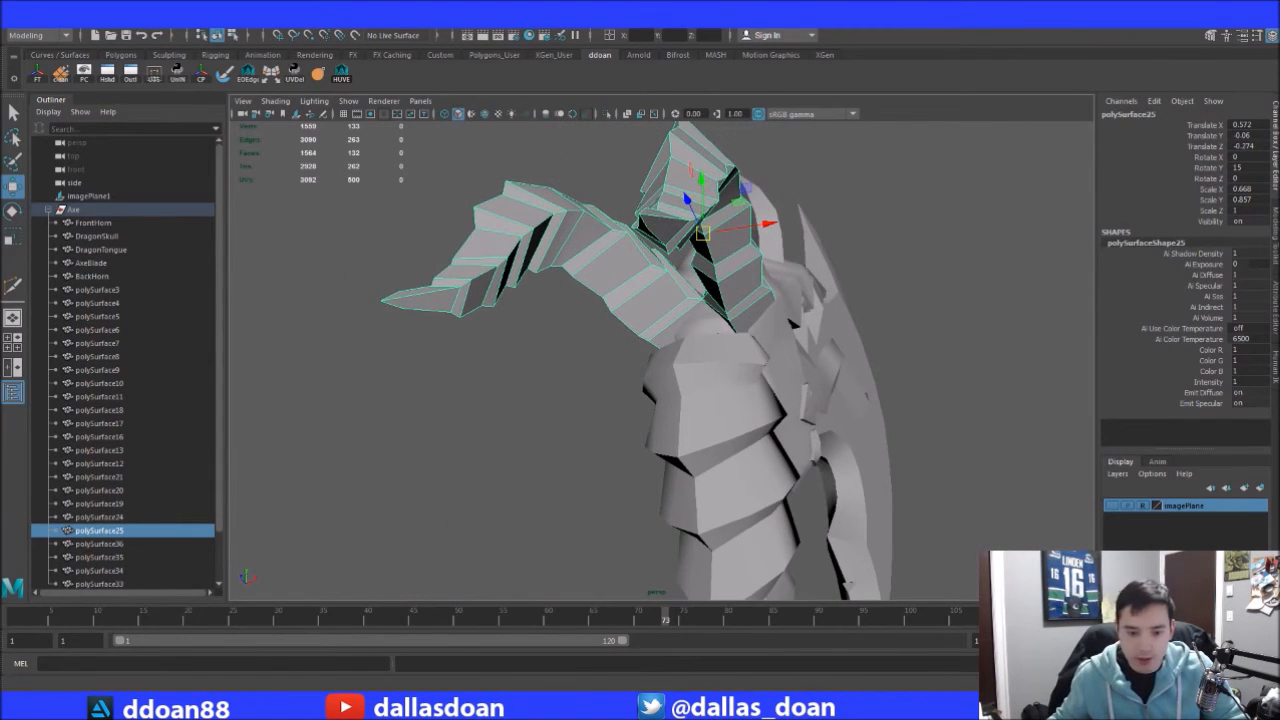
pyautogui.moveTo(853, 151); pyautogui.dragTo(1058, 155)
pyautogui.click(517, 371)
pyautogui.keyDown('alt'); pyautogui.moveTo(517, 371); pyautogui.dragTo(420, 460, button='right'); pyautogui.keyUp('alt')
pyautogui.keyDown('alt'); pyautogui.moveTo(778, 320); pyautogui.dragTo(843, 375, button='right'); pyautogui.keyUp('alt')
pyautogui.click(843, 375)
pyautogui.keyDown('alt'); pyautogui.moveTo(768, 328); pyautogui.dragTo(685, 322, button='middle'); pyautogui.keyUp('alt')
pyautogui.keyDown('alt'); pyautogui.moveTo(685, 322); pyautogui.dragTo(988, 330, button='right'); pyautogui.keyUp('alt')
pyautogui.keyDown('alt'); pyautogui.moveTo(988, 330); pyautogui.dragTo(750, 342, button='middle'); pyautogui.keyUp('alt')
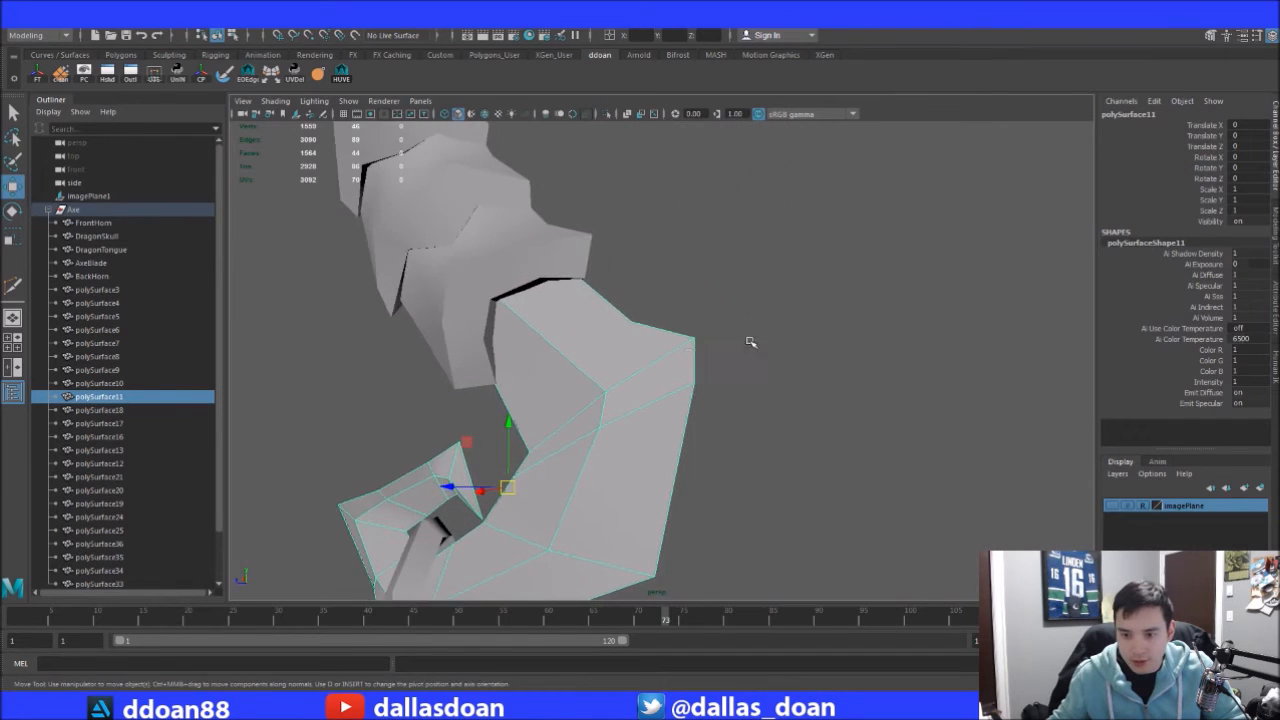
pyautogui.keyDown('alt'); pyautogui.moveTo(682, 395); pyautogui.dragTo(704, 398); pyautogui.keyUp('alt')
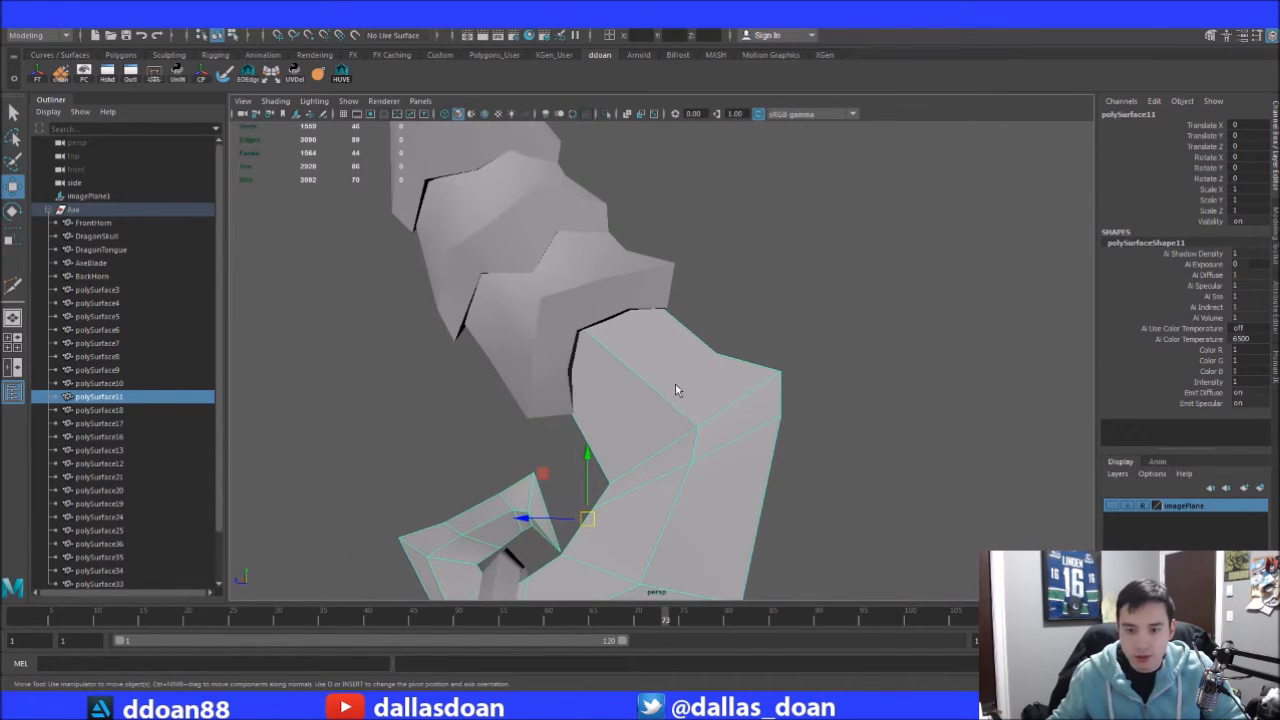
# Cut a closed ring of edges around the upper part of the handle's end piece with Multi-Cut
pyautogui.hotkey('ctrl', 'shift', 'x')
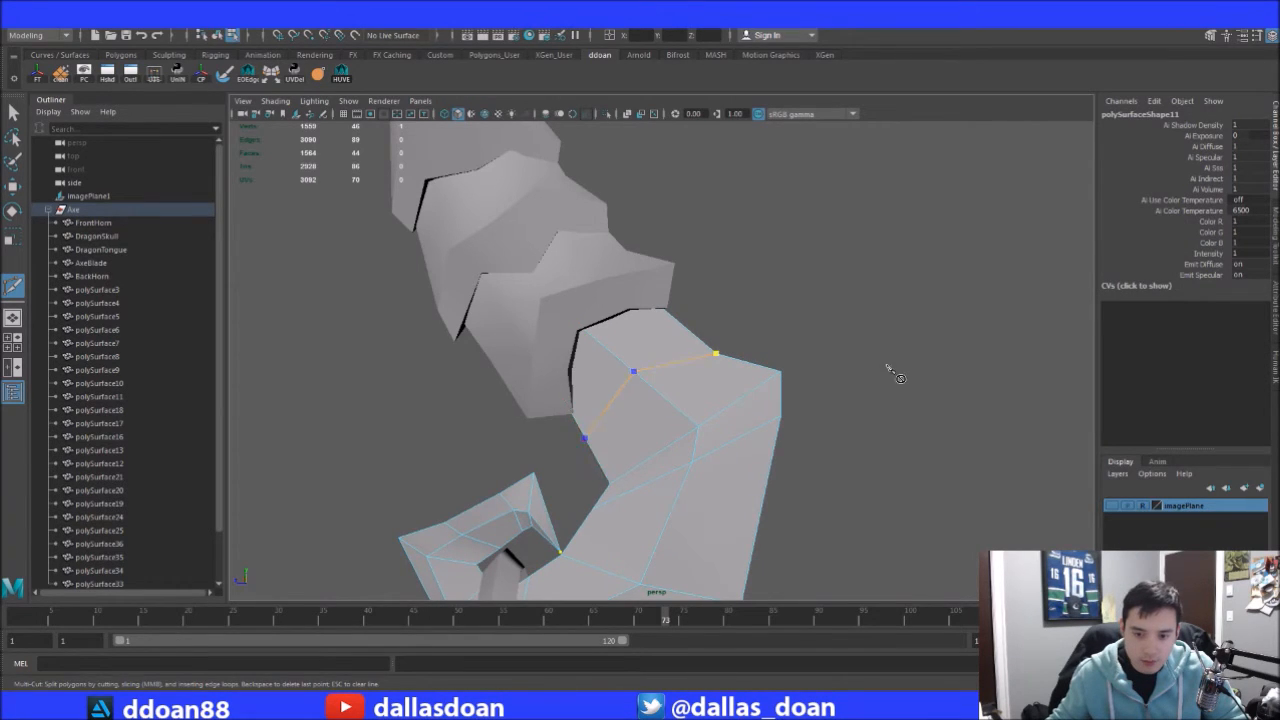
pyautogui.keyDown('alt'); pyautogui.moveTo(893, 372); pyautogui.dragTo(600, 400, button='right'); pyautogui.keyUp('alt')
pyautogui.keyDown('alt'); pyautogui.moveTo(600, 400); pyautogui.dragTo(791, 363); pyautogui.keyUp('alt')
pyautogui.scroll(3, 720, 380)
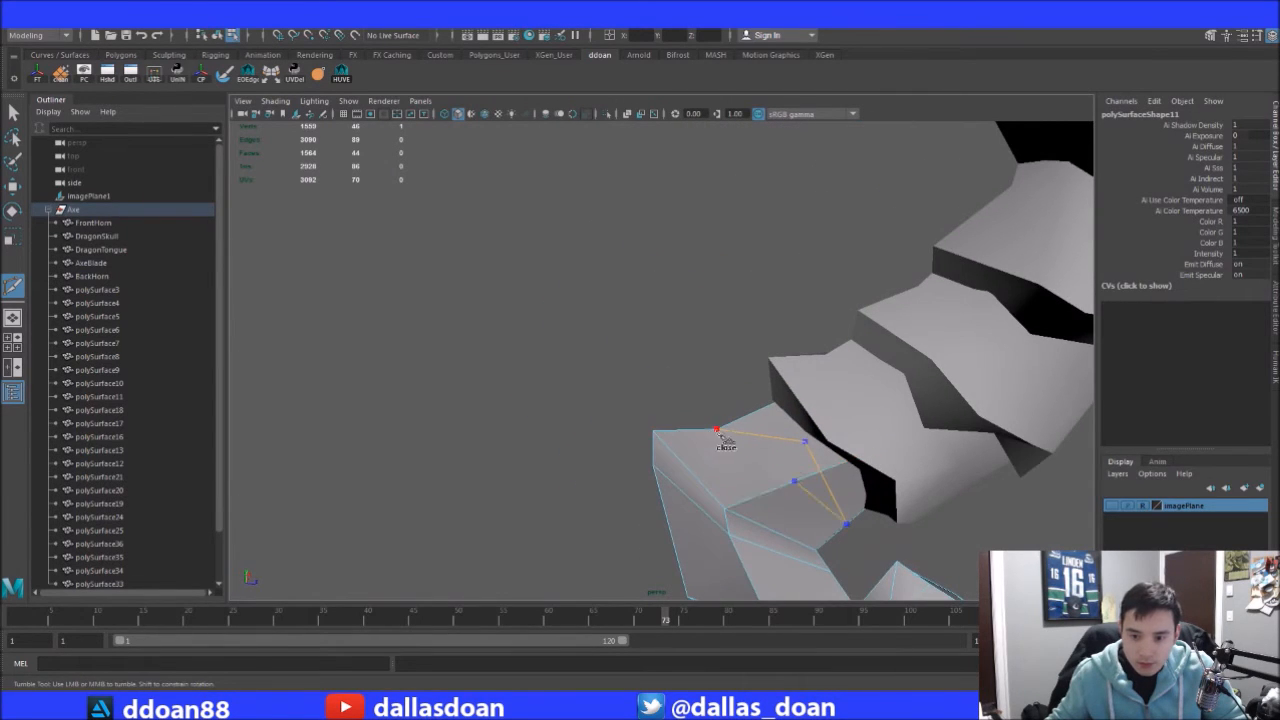
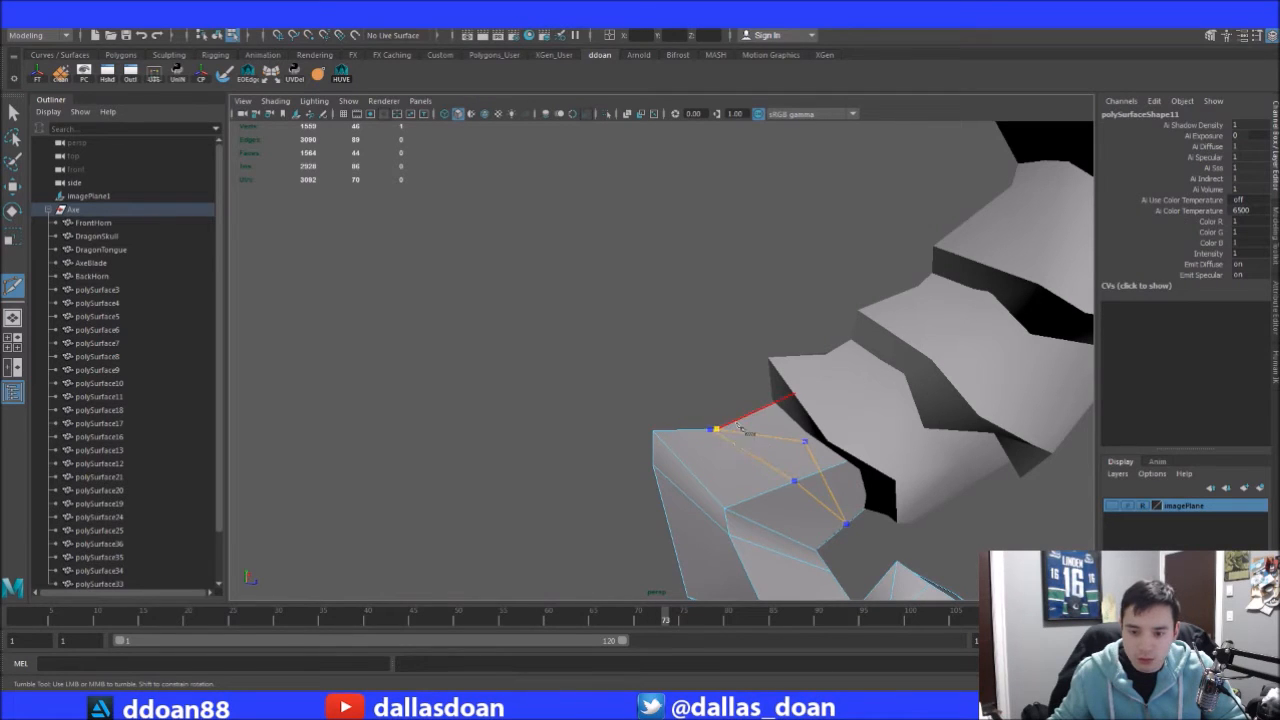
pyautogui.hotkey('ctrl', 'z')
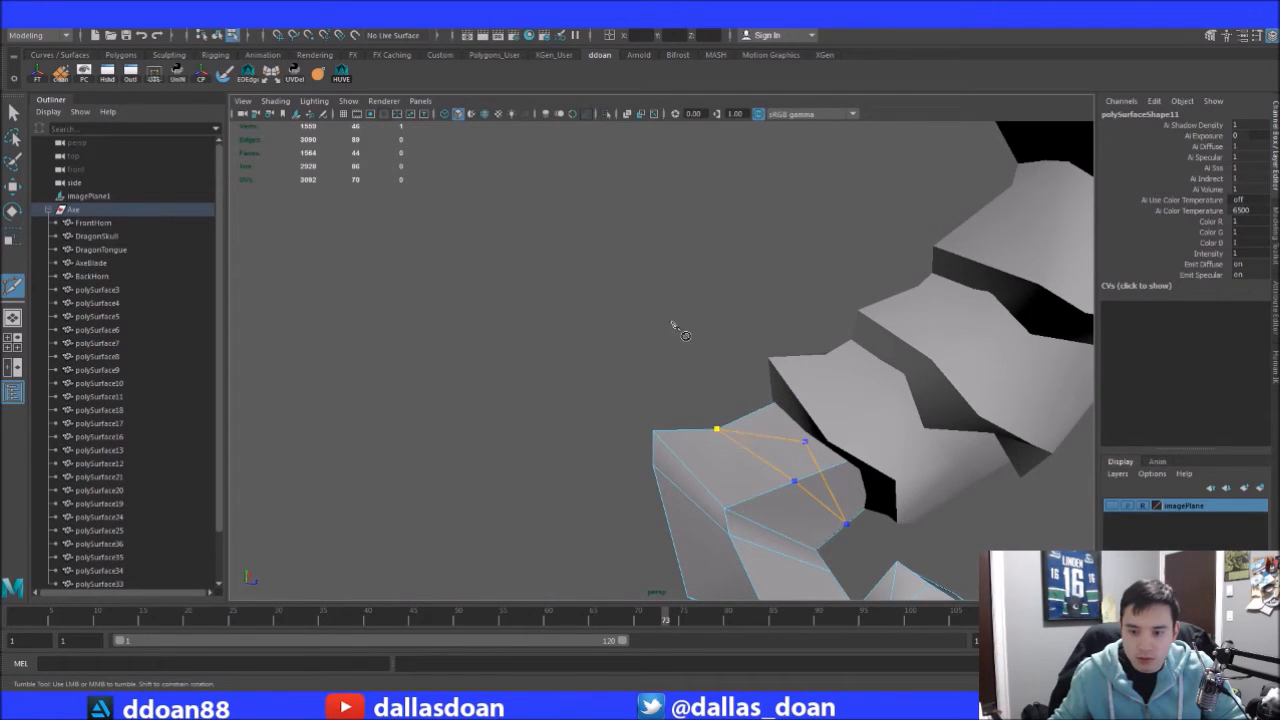
pyautogui.rightClick(705, 458)
pyautogui.keyDown('alt'); pyautogui.moveTo(611, 455); pyautogui.dragTo(650, 390); pyautogui.keyUp('alt')
pyautogui.keyDown('alt'); pyautogui.moveTo(650, 390); pyautogui.dragTo(663, 329, button='right'); pyautogui.keyUp('alt')
pyautogui.keyDown('alt'); pyautogui.moveTo(663, 329); pyautogui.dragTo(729, 429); pyautogui.keyUp('alt')
pyautogui.press('w')
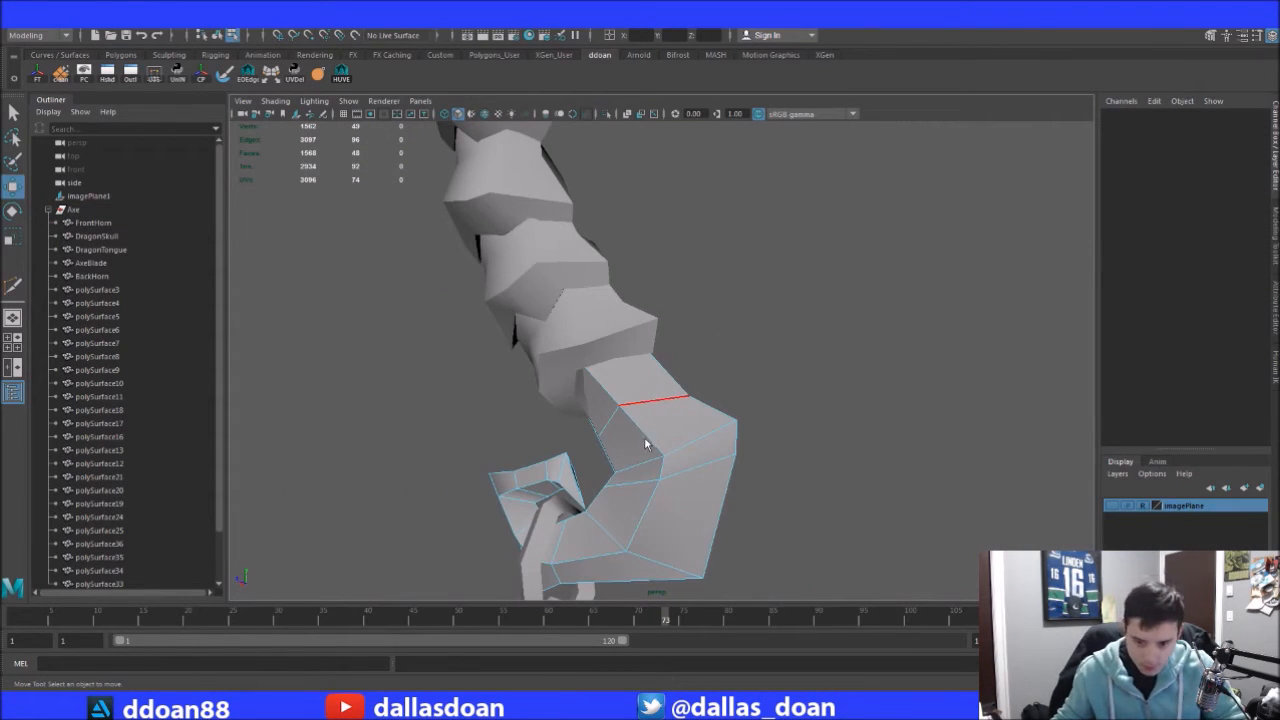
pyautogui.moveTo(610, 344); pyautogui.dragTo(562, 419, button='right')
pyautogui.keyDown('alt'); pyautogui.moveTo(562, 419); pyautogui.dragTo(656, 370); pyautogui.keyUp('alt')
pyautogui.click(851, 354)
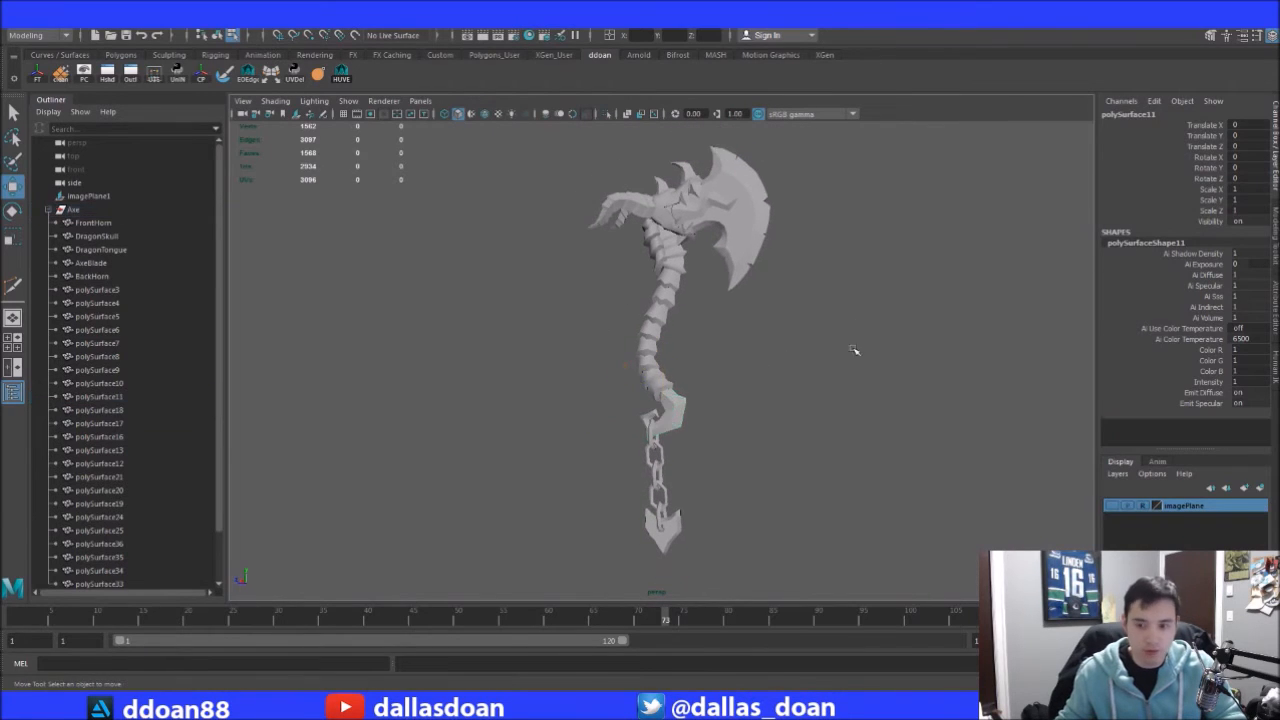
# Run Cleanup on all axe pieces to select faces with more than 4 sides and nonmanifold geometry
pyautogui.scroll(-2, 814, 263)
pyautogui.moveTo(514, 163); pyautogui.dragTo(767, 330)
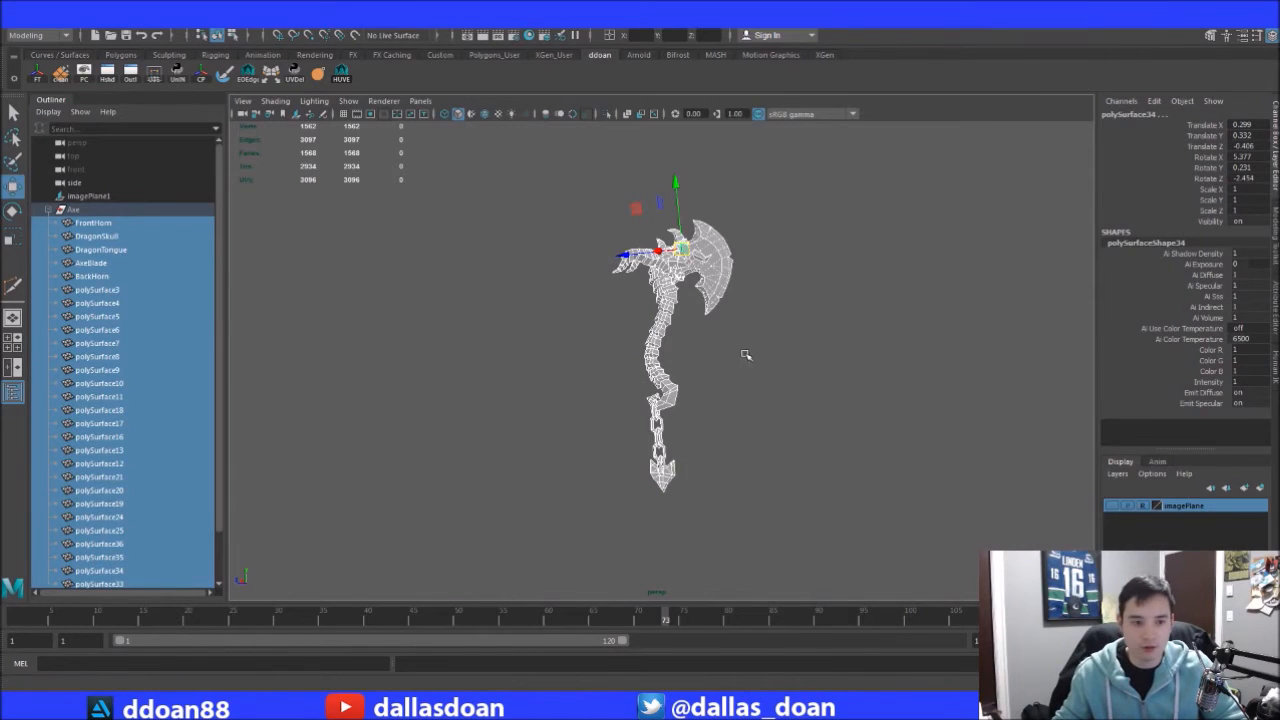
pyautogui.click(748, 356)
pyautogui.moveTo(543, 196); pyautogui.dragTo(640, 318)
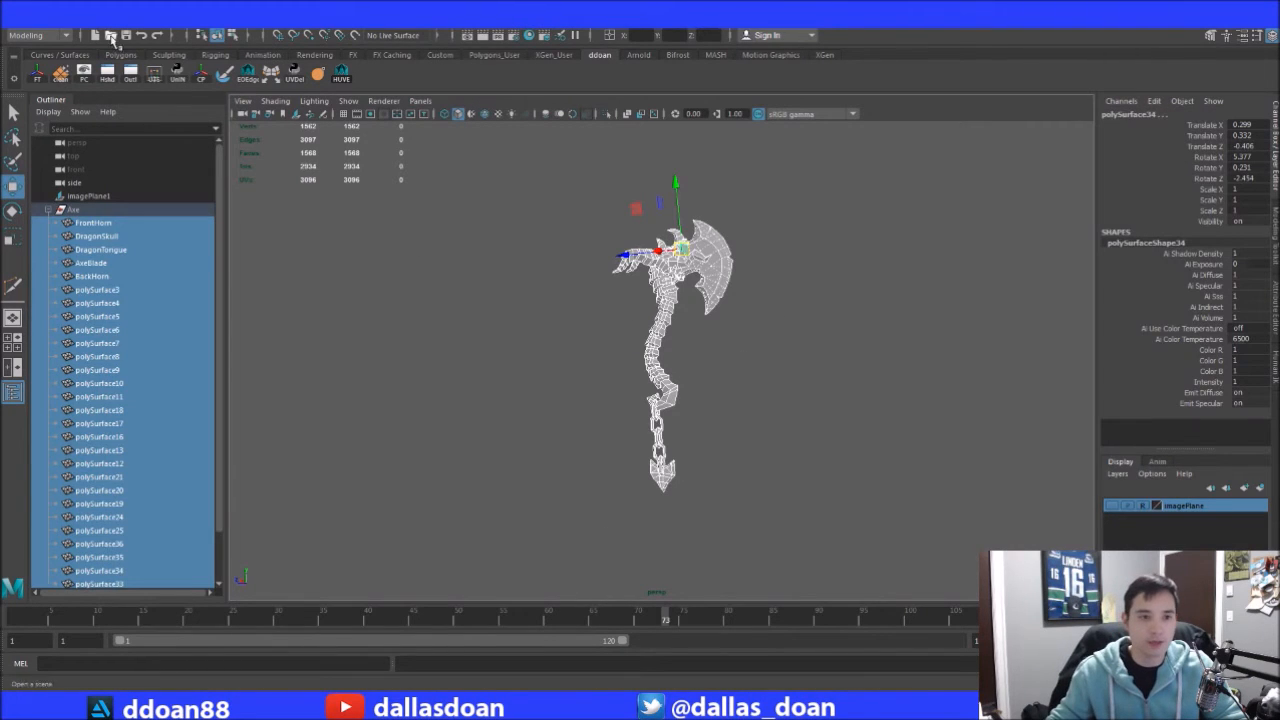
pyautogui.click(238, 18)
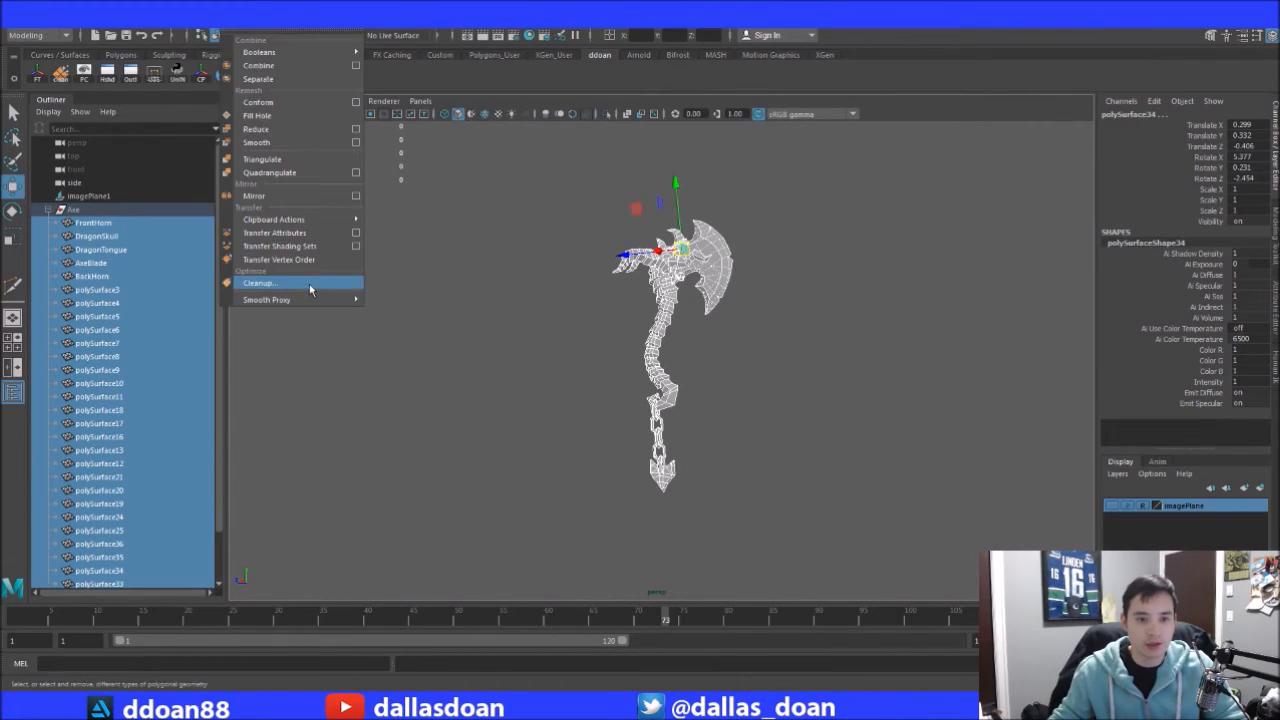
pyautogui.click(352, 282)
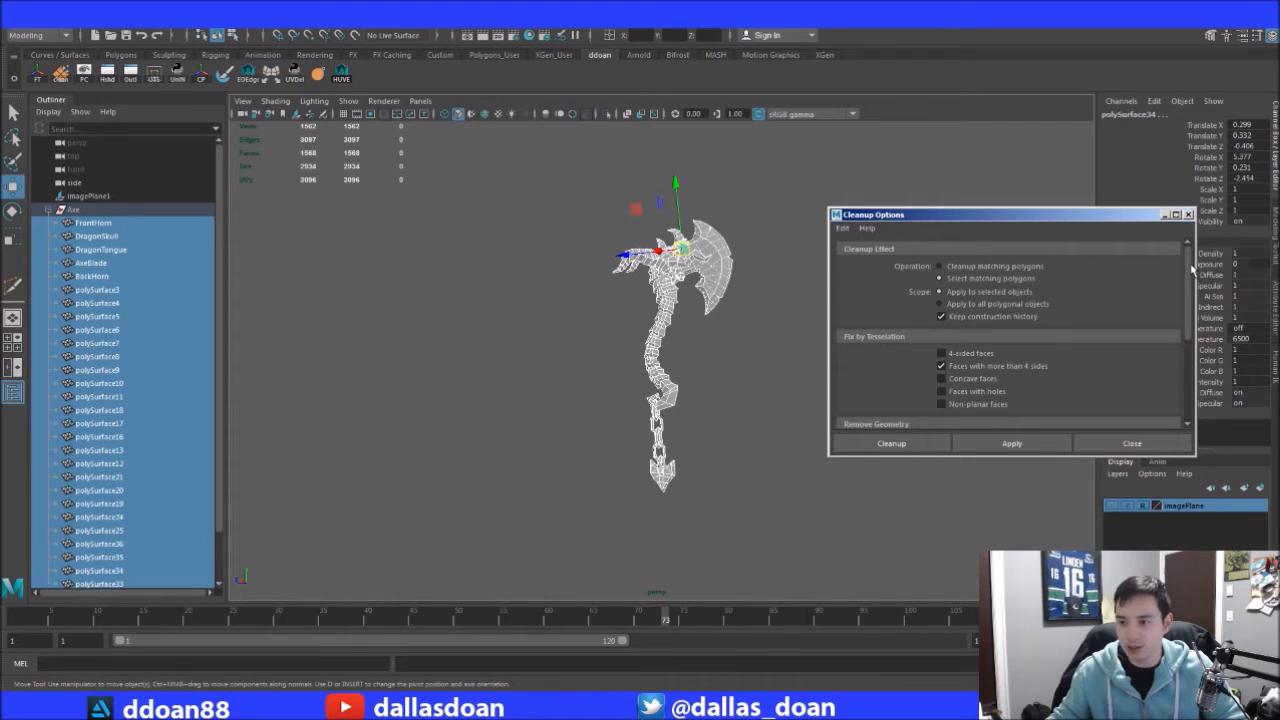
pyautogui.scroll(-4, 1190, 270)
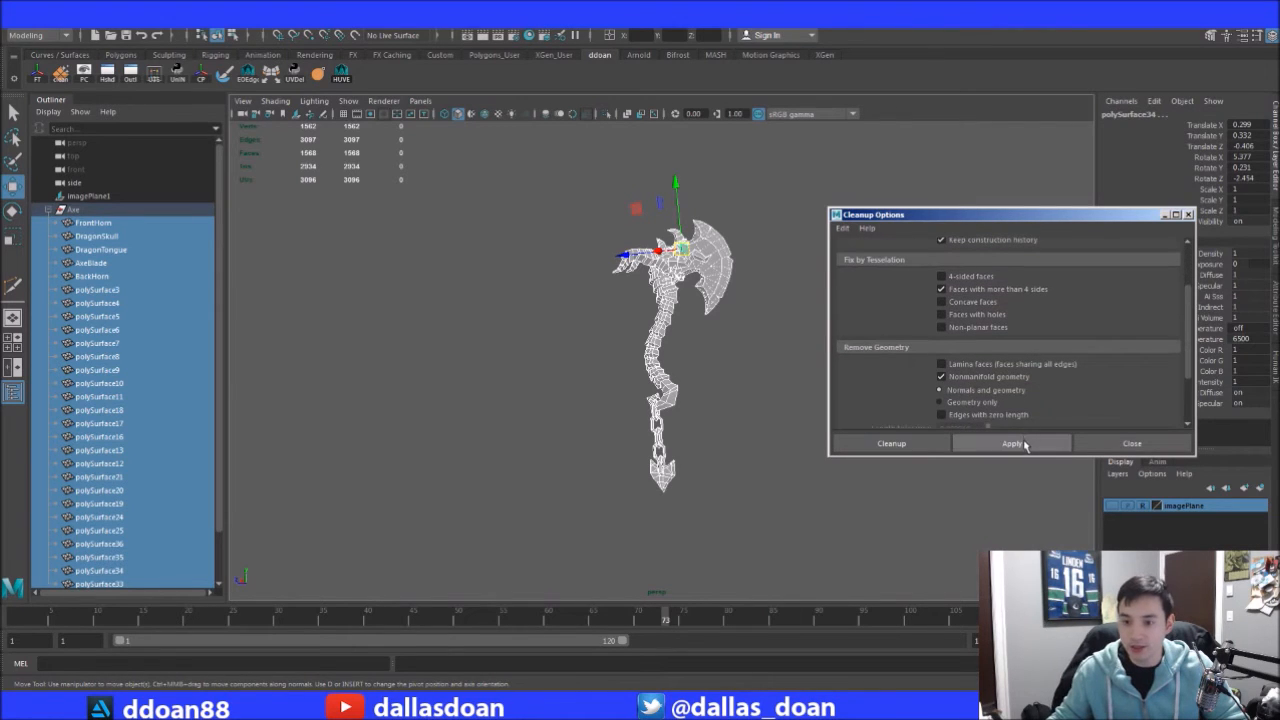
pyautogui.click(1024, 444)
# Examine the components flagged by Cleanup along the chain, the handle and below the skull, in shaded and wireframe display
pyautogui.keyDown('alt'); pyautogui.moveTo(692, 398); pyautogui.dragTo(685, 280); pyautogui.keyUp('alt')
pyautogui.keyDown('alt'); pyautogui.moveTo(685, 280); pyautogui.dragTo(647, 422, button='middle'); pyautogui.keyUp('alt')
pyautogui.keyDown('alt'); pyautogui.moveTo(647, 422); pyautogui.dragTo(925, 428, button='right'); pyautogui.keyUp('alt')
pyautogui.keyDown('alt'); pyautogui.moveTo(711, 443); pyautogui.dragTo(846, 434, button='right'); pyautogui.keyUp('alt')
pyautogui.keyDown('alt'); pyautogui.moveTo(846, 434); pyautogui.dragTo(617, 393); pyautogui.keyUp('alt')
pyautogui.keyDown('alt'); pyautogui.moveTo(617, 393); pyautogui.dragTo(855, 414, button='right'); pyautogui.keyUp('alt')
pyautogui.keyDown('alt'); pyautogui.moveTo(855, 414); pyautogui.dragTo(737, 394); pyautogui.keyUp('alt')
pyautogui.moveTo(372, 386); pyautogui.dragTo(740, 570)
pyautogui.keyDown('alt'); pyautogui.moveTo(745, 335); pyautogui.dragTo(677, 512); pyautogui.keyUp('alt')
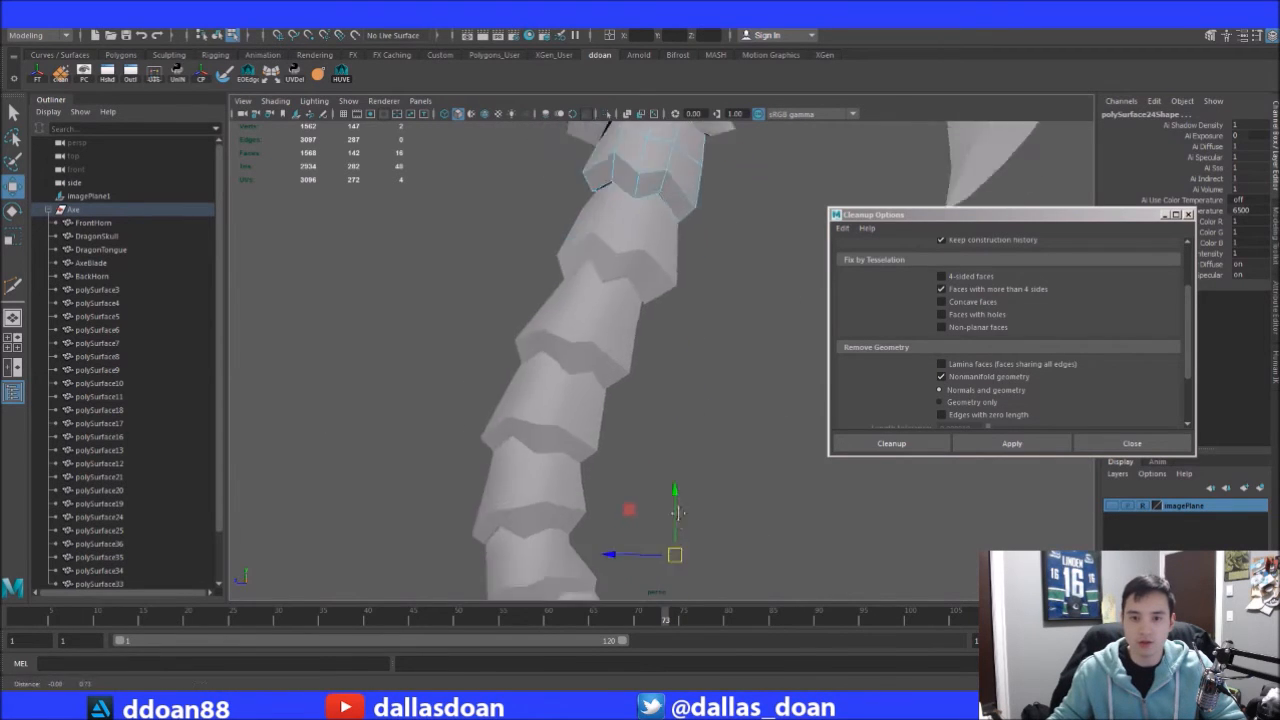
pyautogui.keyDown('alt'); pyautogui.moveTo(678, 512); pyautogui.dragTo(655, 590, button='middle'); pyautogui.keyUp('alt')
pyautogui.keyDown('alt'); pyautogui.moveTo(629, 486); pyautogui.dragTo(655, 438); pyautogui.keyUp('alt')
pyautogui.moveTo(703, 433)
pyautogui.keyDown('alt'); pyautogui.mouseDown()
pyautogui.moveTo(674, 403)
pyautogui.moveTo(720, 374)
pyautogui.moveTo(716, 407)
pyautogui.moveTo(726, 403)
pyautogui.mouseUp(); pyautogui.keyUp('alt')
pyautogui.press('4')
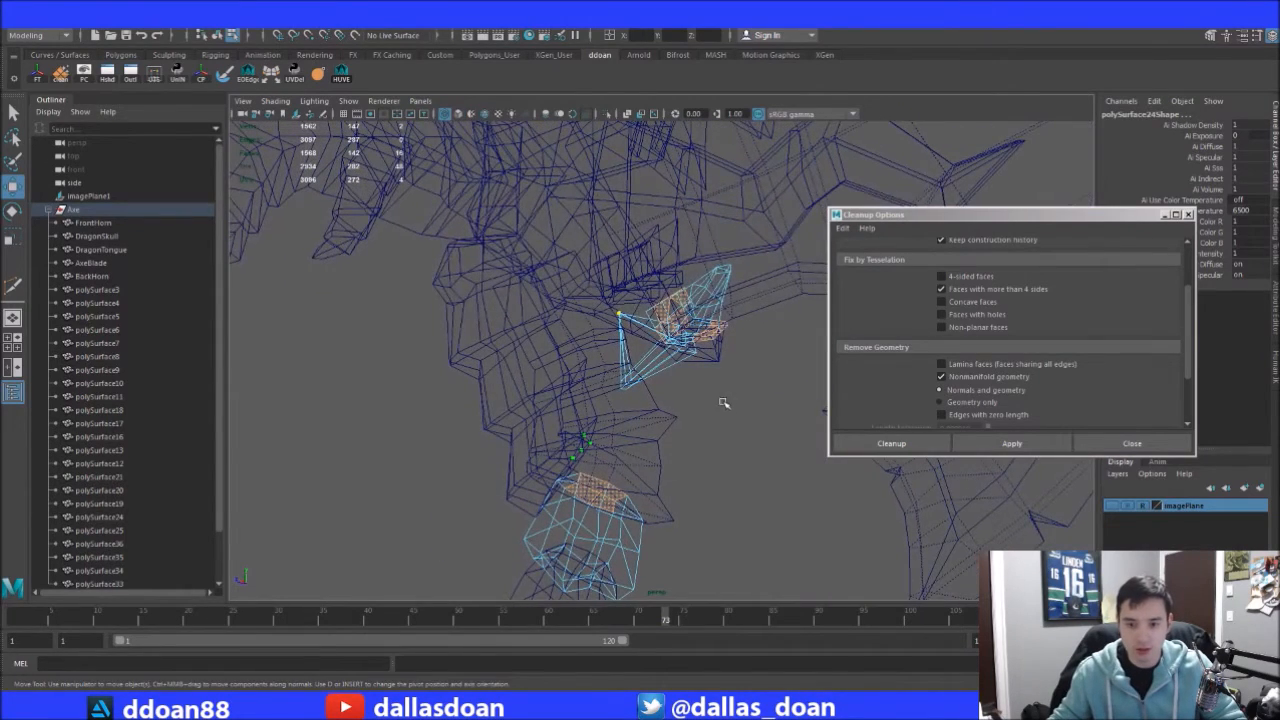
pyautogui.moveTo(443, 225); pyautogui.dragTo(772, 561)
pyautogui.keyDown('alt'); pyautogui.moveTo(825, 310); pyautogui.dragTo(797, 299); pyautogui.keyUp('alt')
# Close the Cleanup options and return to object selection in shaded display with nothing selected
pyautogui.click(1119, 444)
pyautogui.keyDown('alt'); pyautogui.moveTo(890, 396); pyautogui.dragTo(722, 392); pyautogui.keyUp('alt')
pyautogui.press('F8')
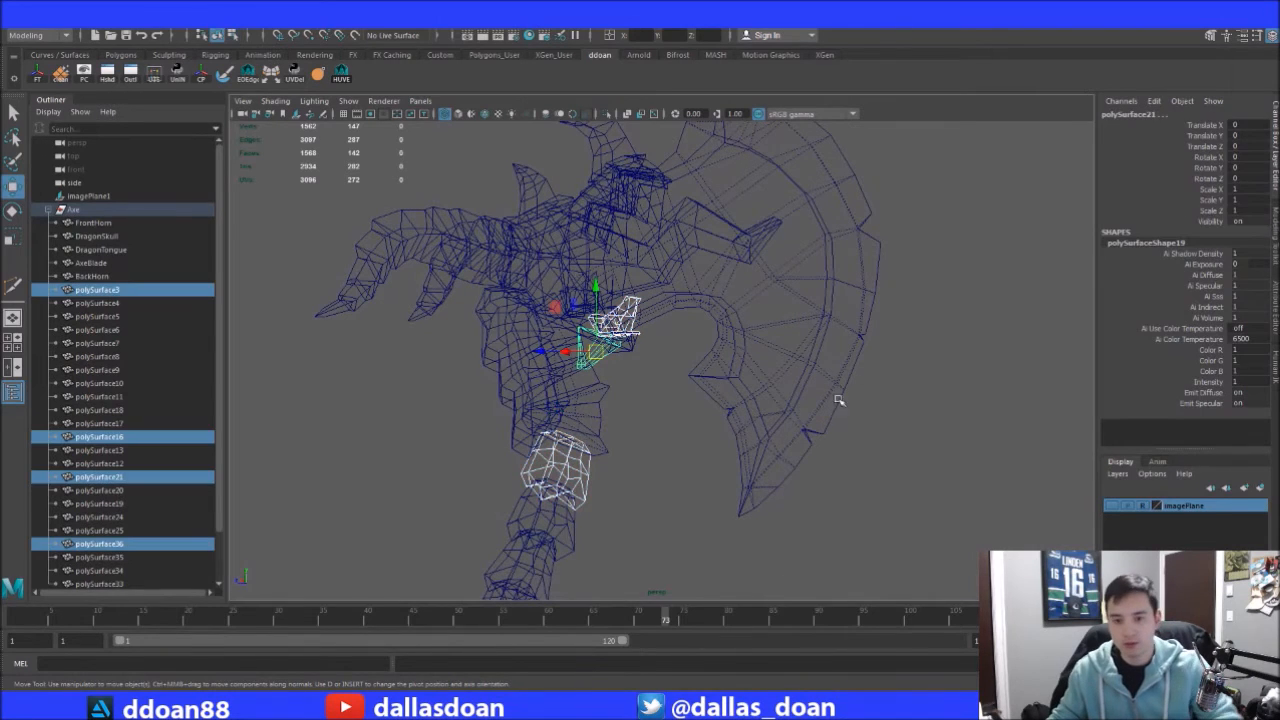
pyautogui.click(917, 478)
pyautogui.press('5')
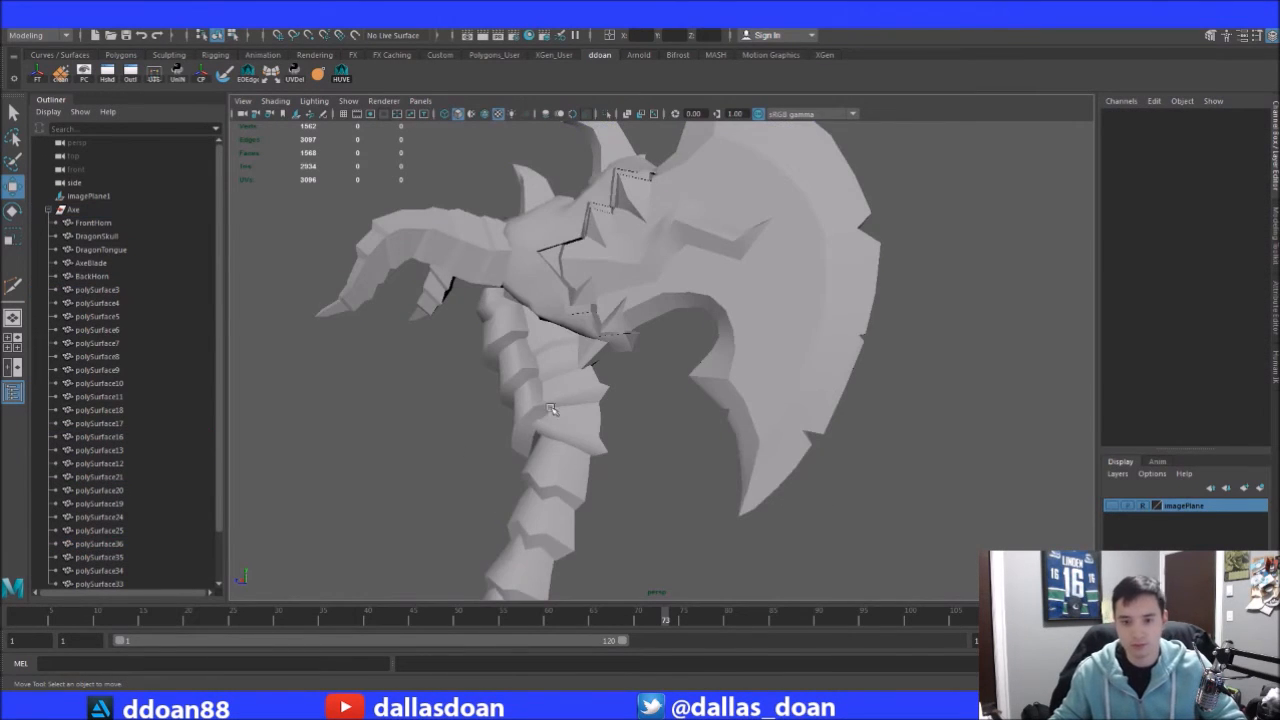
# Select and frame the flagged link, polySurface16, in the lower part of the chain
pyautogui.scroll(4, 786, 404)
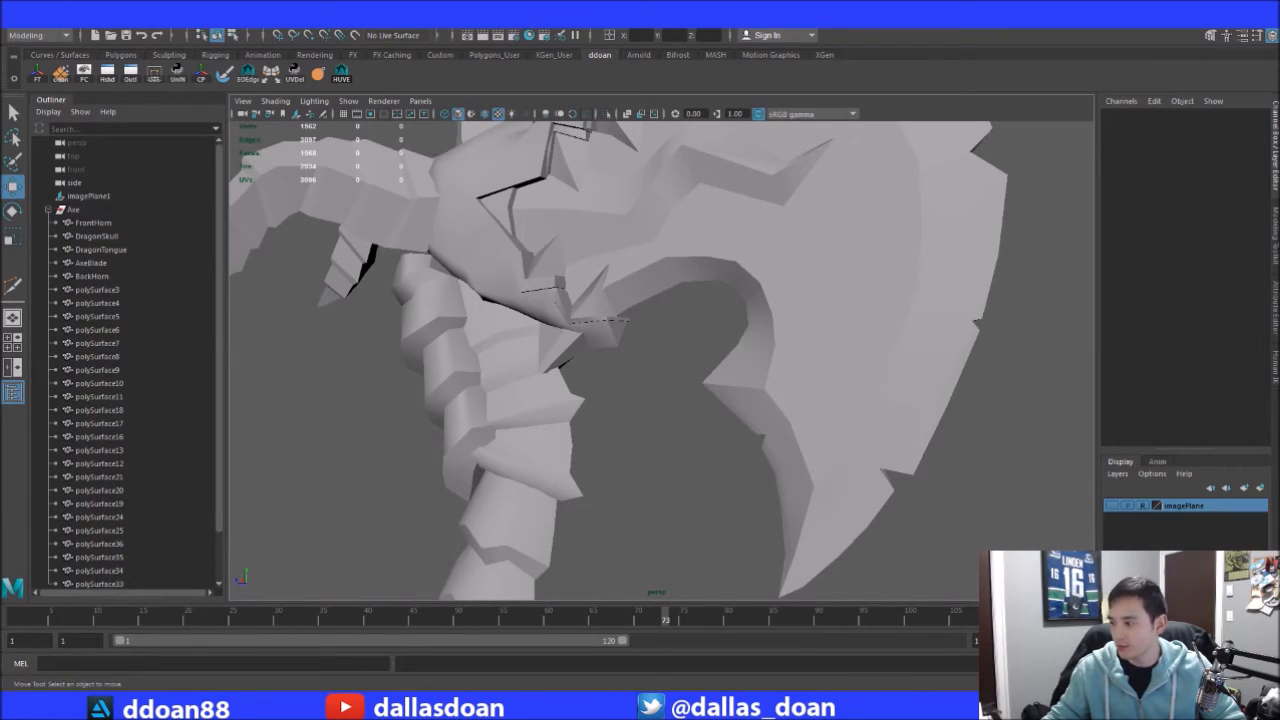
pyautogui.keyDown('alt'); pyautogui.moveTo(525, 440); pyautogui.dragTo(606, 326, button='middle'); pyautogui.keyUp('alt')
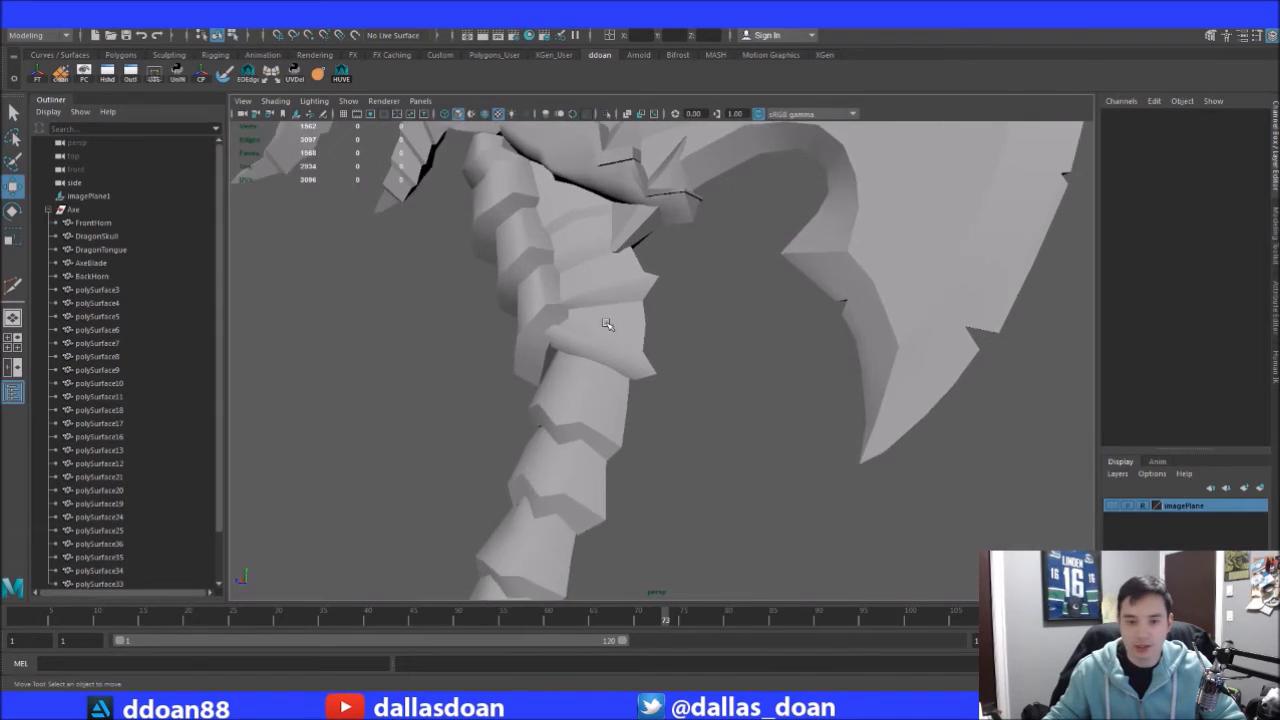
pyautogui.keyDown('alt'); pyautogui.moveTo(606, 326); pyautogui.dragTo(717, 346, button='right'); pyautogui.keyUp('alt')
pyautogui.keyDown('alt'); pyautogui.moveTo(717, 346); pyautogui.dragTo(774, 329, button='middle'); pyautogui.keyUp('alt')
pyautogui.keyDown('alt'); pyautogui.moveTo(774, 329); pyautogui.dragTo(709, 277, button='right'); pyautogui.keyUp('alt')
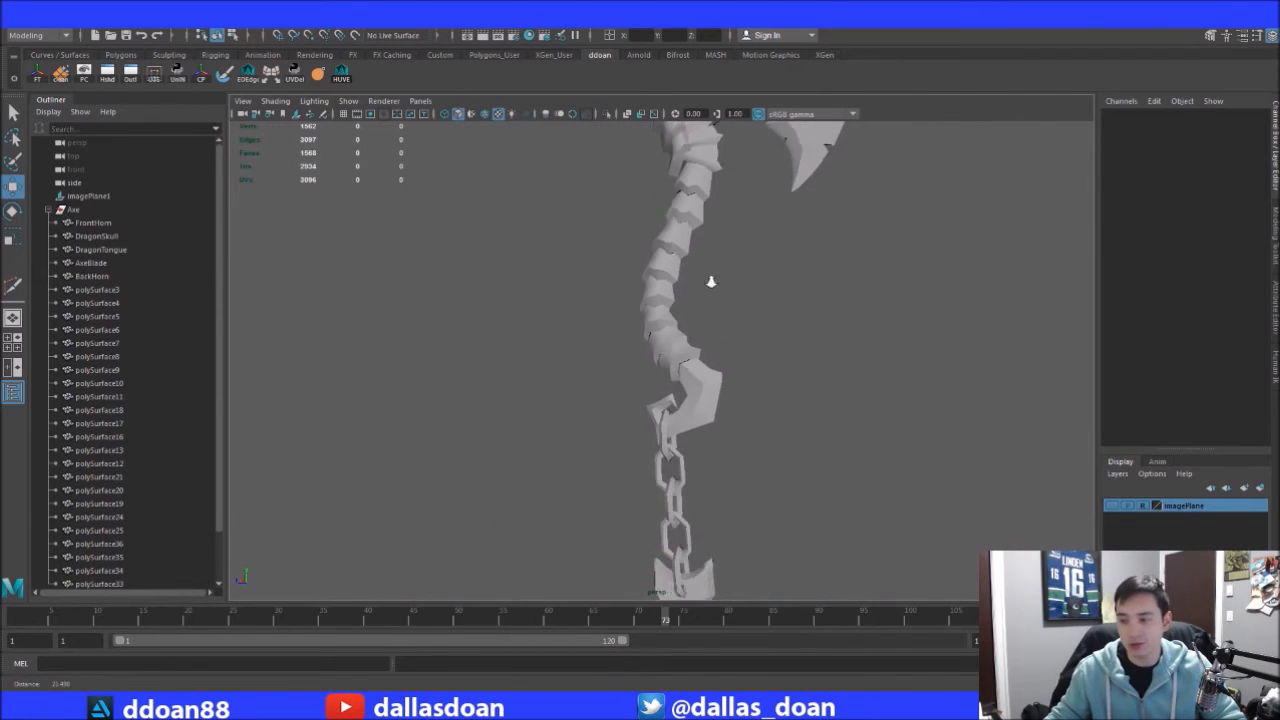
pyautogui.keyDown('alt'); pyautogui.moveTo(709, 277); pyautogui.dragTo(697, 301, button='middle'); pyautogui.keyUp('alt')
pyautogui.keyDown('alt'); pyautogui.moveTo(697, 301); pyautogui.dragTo(920, 366, button='right'); pyautogui.keyUp('alt')
pyautogui.keyDown('alt'); pyautogui.moveTo(920, 366); pyautogui.dragTo(779, 276, button='middle'); pyautogui.keyUp('alt')
pyautogui.keyDown('alt'); pyautogui.moveTo(779, 276); pyautogui.dragTo(809, 357, button='right'); pyautogui.keyUp('alt')
pyautogui.moveTo(809, 357)
pyautogui.keyDown('alt'); pyautogui.mouseDown()
pyautogui.moveTo(914, 349)
pyautogui.moveTo(822, 347)
pyautogui.mouseUp(); pyautogui.keyUp('alt')
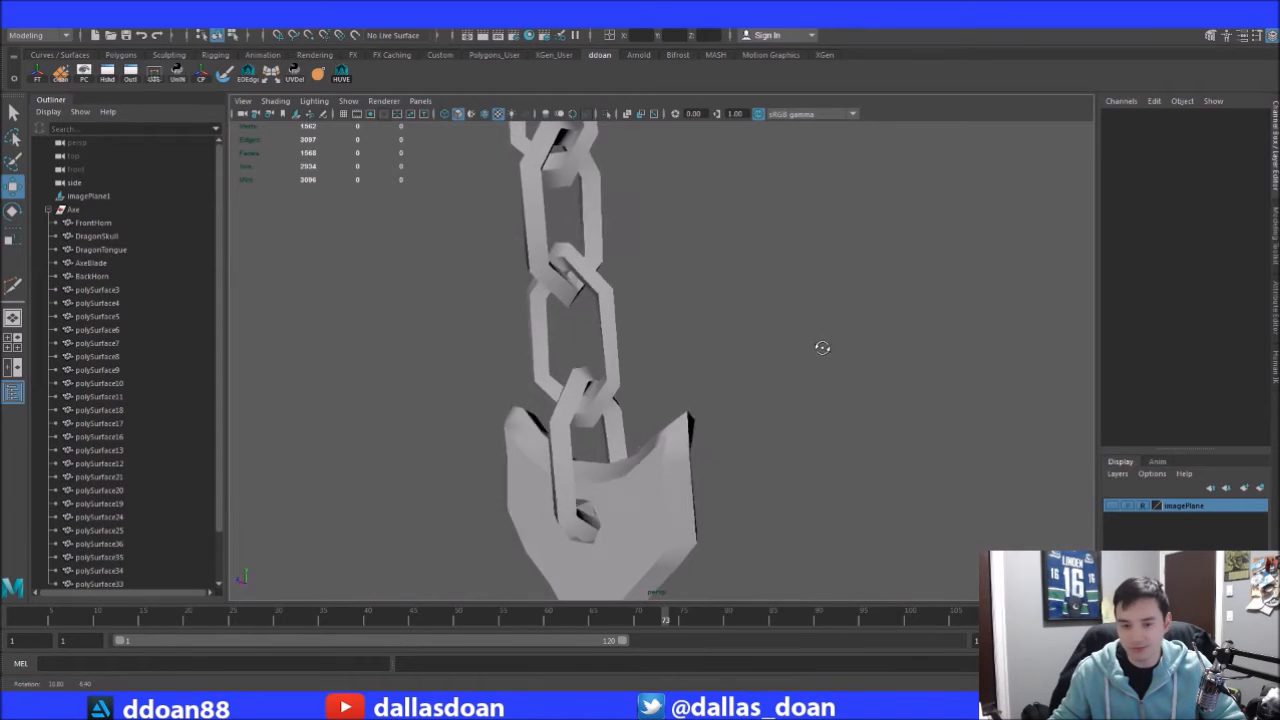
pyautogui.click(600, 250)
pyautogui.press('f')
pyautogui.keyDown('alt'); pyautogui.moveTo(675, 258); pyautogui.dragTo(700, 230); pyautogui.keyUp('alt')
pyautogui.keyDown('alt'); pyautogui.moveTo(700, 230); pyautogui.dragTo(780, 360, button='right'); pyautogui.keyUp('alt')
pyautogui.moveTo(780, 360)
pyautogui.keyDown('alt'); pyautogui.mouseDown()
pyautogui.moveTo(717, 418)
pyautogui.moveTo(789, 394)
pyautogui.moveTo(903, 414)
pyautogui.moveTo(783, 380)
pyautogui.mouseUp(); pyautogui.keyUp('alt')
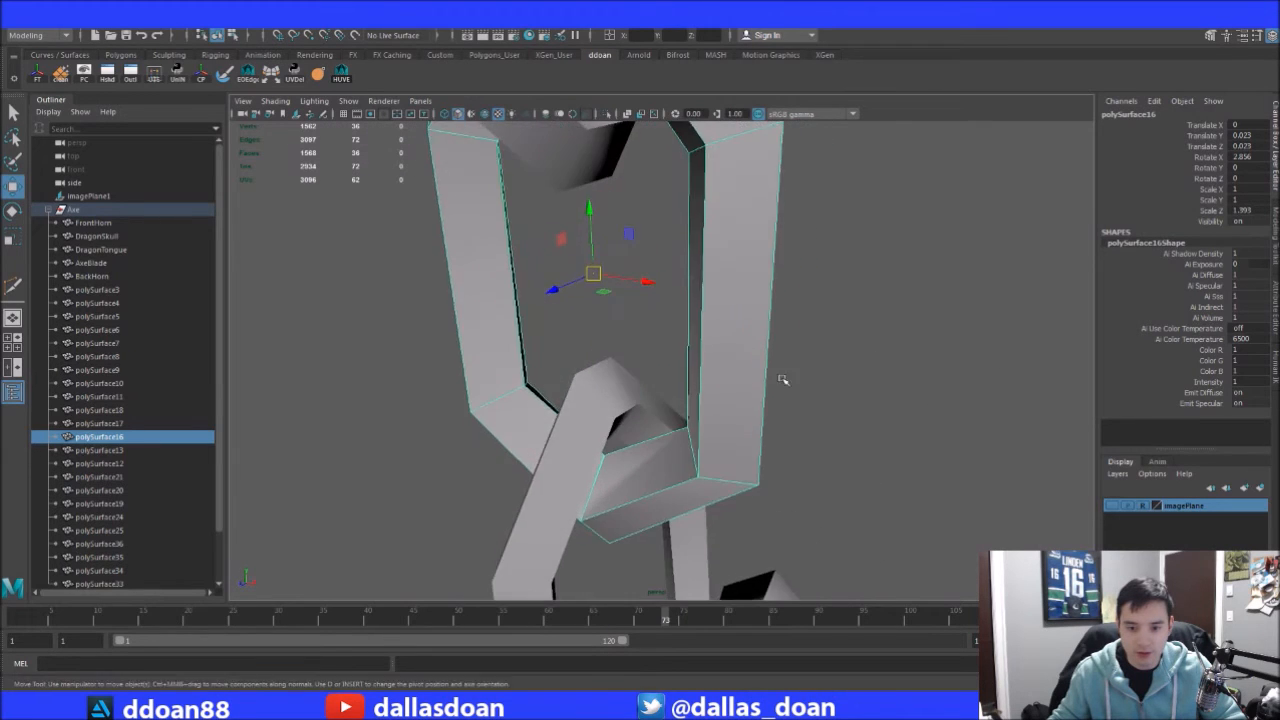
# Merge the split vertices at the lower bend of the chain link and delete the leftover vertex on the adjoining edge
pyautogui.keyDown('alt'); pyautogui.moveTo(783, 380); pyautogui.dragTo(837, 270, button='middle'); pyautogui.keyUp('alt')
pyautogui.keyDown('alt'); pyautogui.moveTo(837, 270); pyautogui.dragTo(989, 337, button='right'); pyautogui.keyUp('alt')
pyautogui.keyDown('alt'); pyautogui.moveTo(989, 337); pyautogui.dragTo(783, 311, button='middle'); pyautogui.keyUp('alt')
pyautogui.keyDown('alt'); pyautogui.moveTo(783, 311); pyautogui.dragTo(845, 380, button='right'); pyautogui.keyUp('alt')
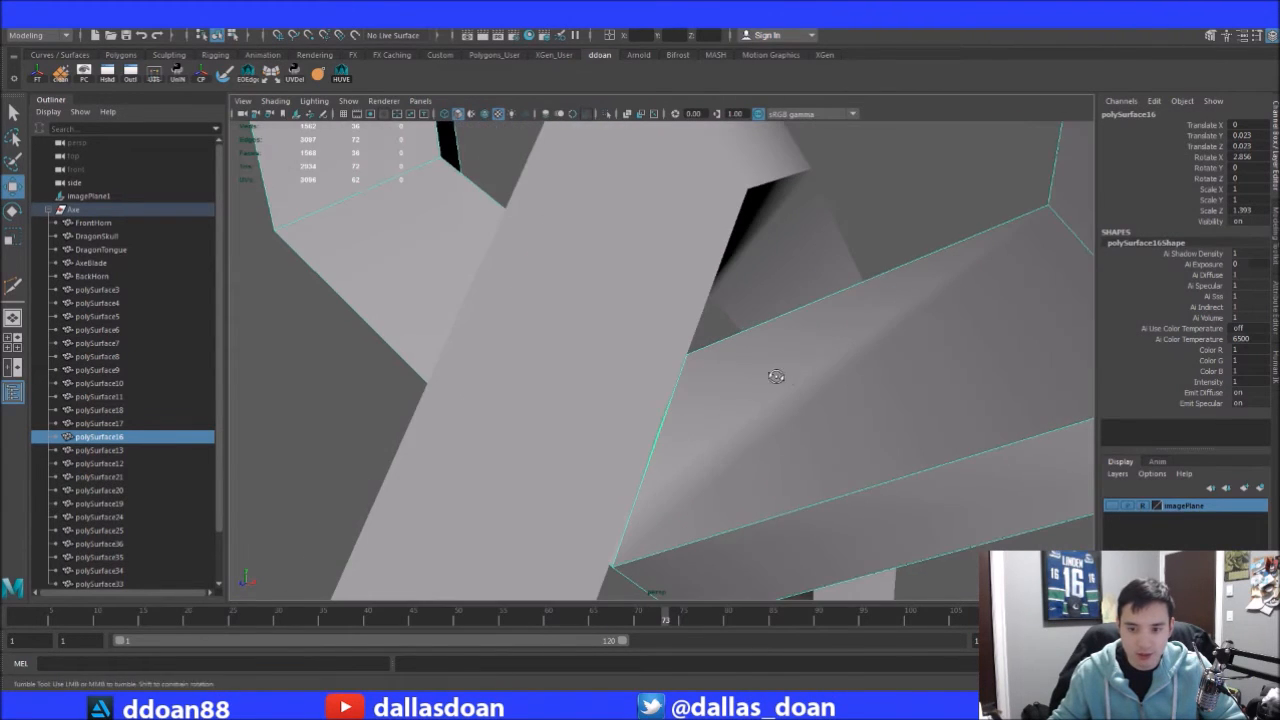
pyautogui.keyDown('alt'); pyautogui.moveTo(785, 376); pyautogui.dragTo(731, 371); pyautogui.keyUp('alt')
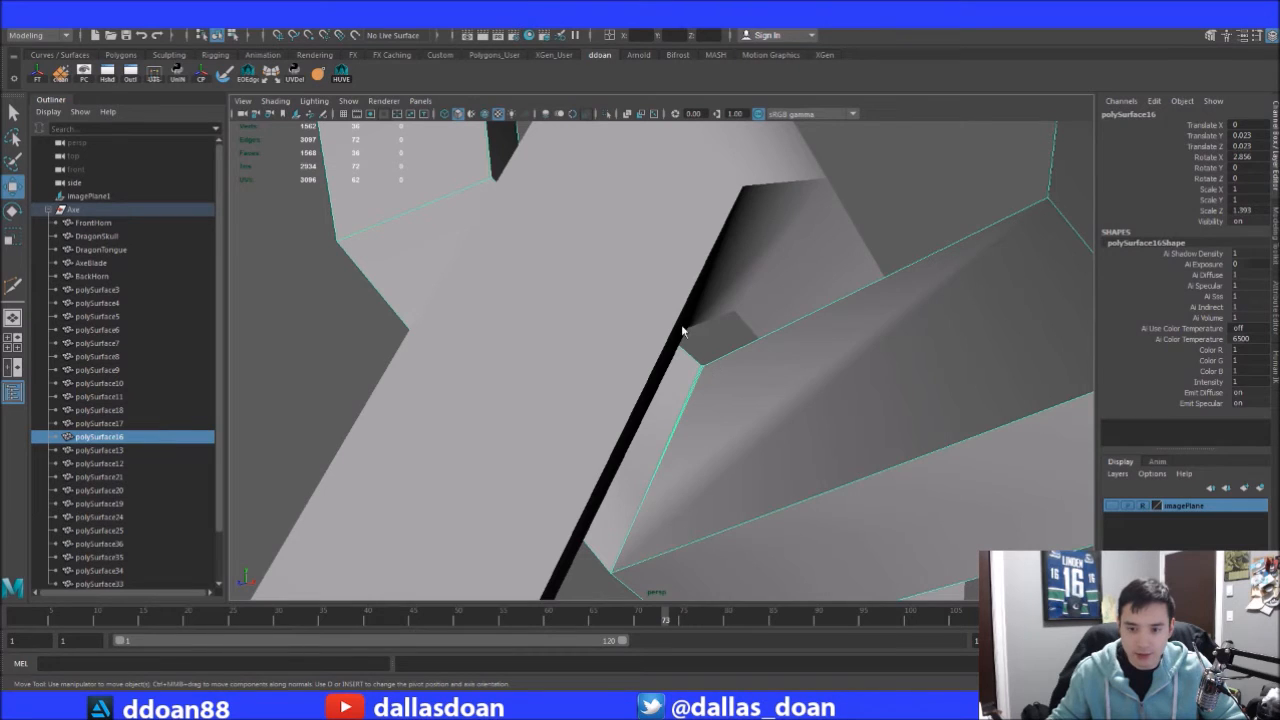
pyautogui.press('F9')
pyautogui.keyDown('alt'); pyautogui.moveTo(745, 437); pyautogui.dragTo(632, 461); pyautogui.keyUp('alt')
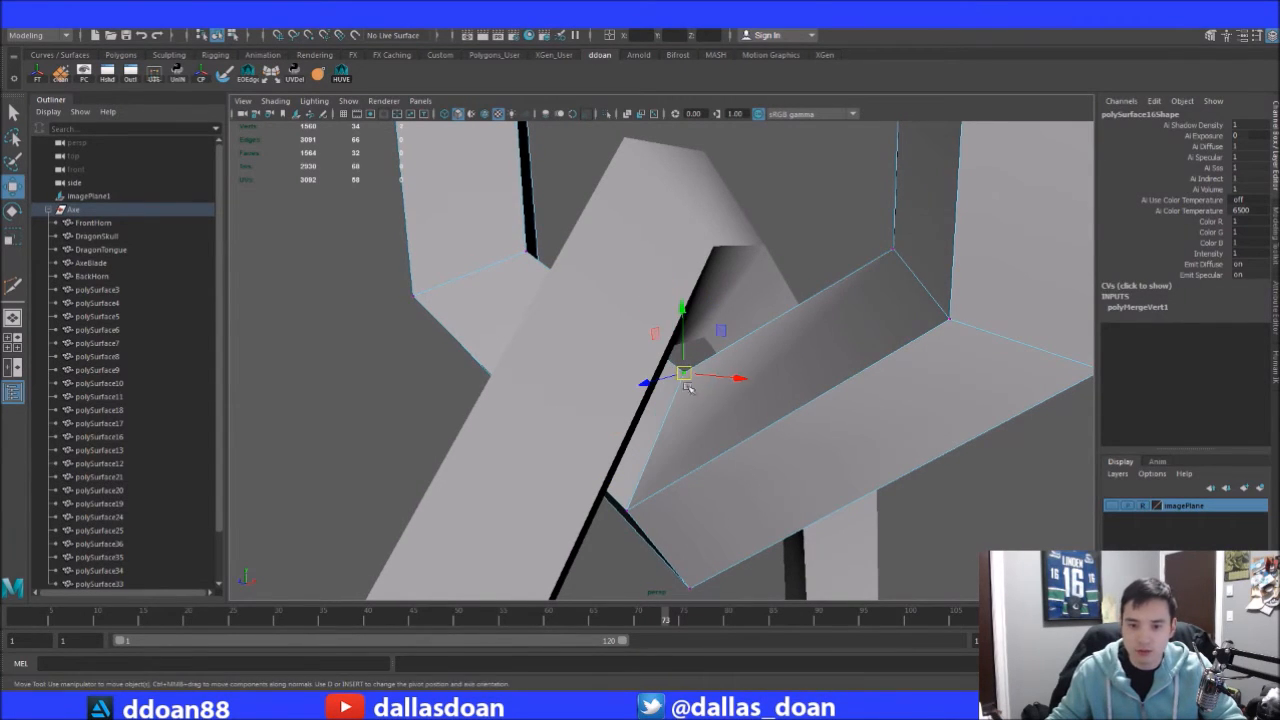
pyautogui.keyDown('alt'); pyautogui.moveTo(801, 399); pyautogui.dragTo(561, 428); pyautogui.keyUp('alt')
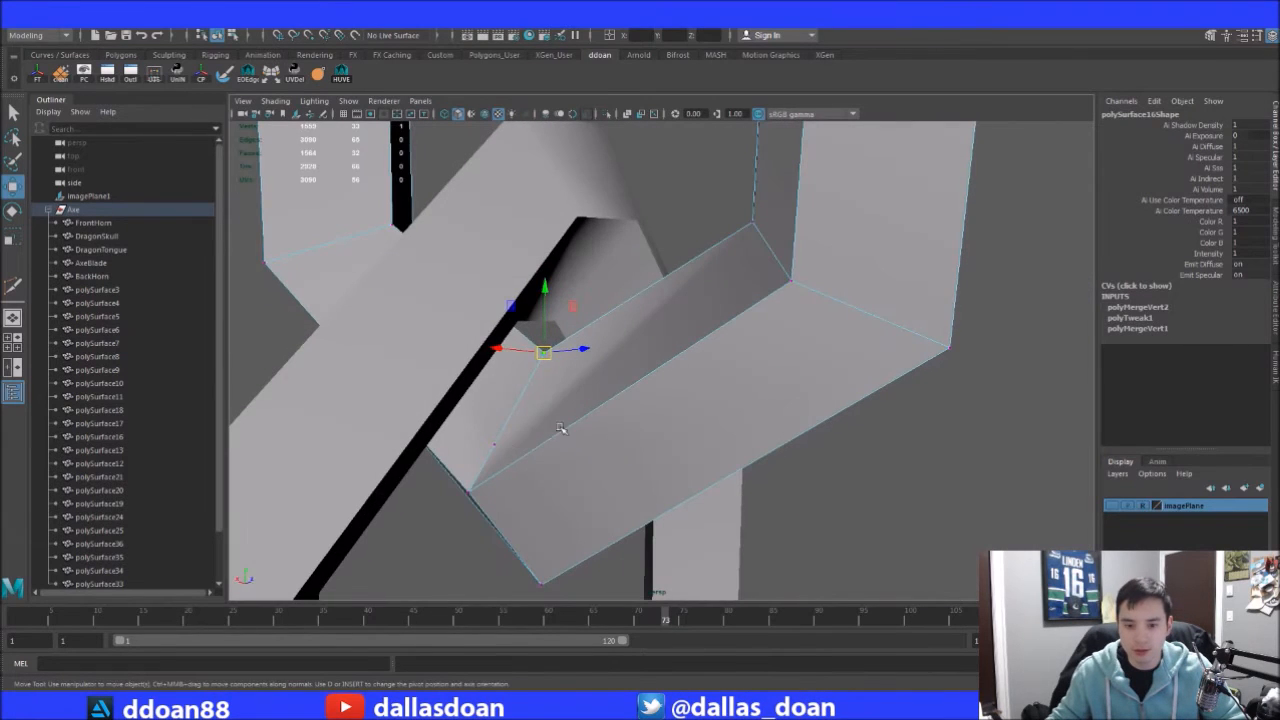
pyautogui.click(436, 334)
pyautogui.scroll(-8, 655, 320)
pyautogui.keyDown('alt'); pyautogui.moveTo(660, 323); pyautogui.dragTo(691, 418, button='middle'); pyautogui.keyUp('alt')
pyautogui.scroll(2, 698, 408)
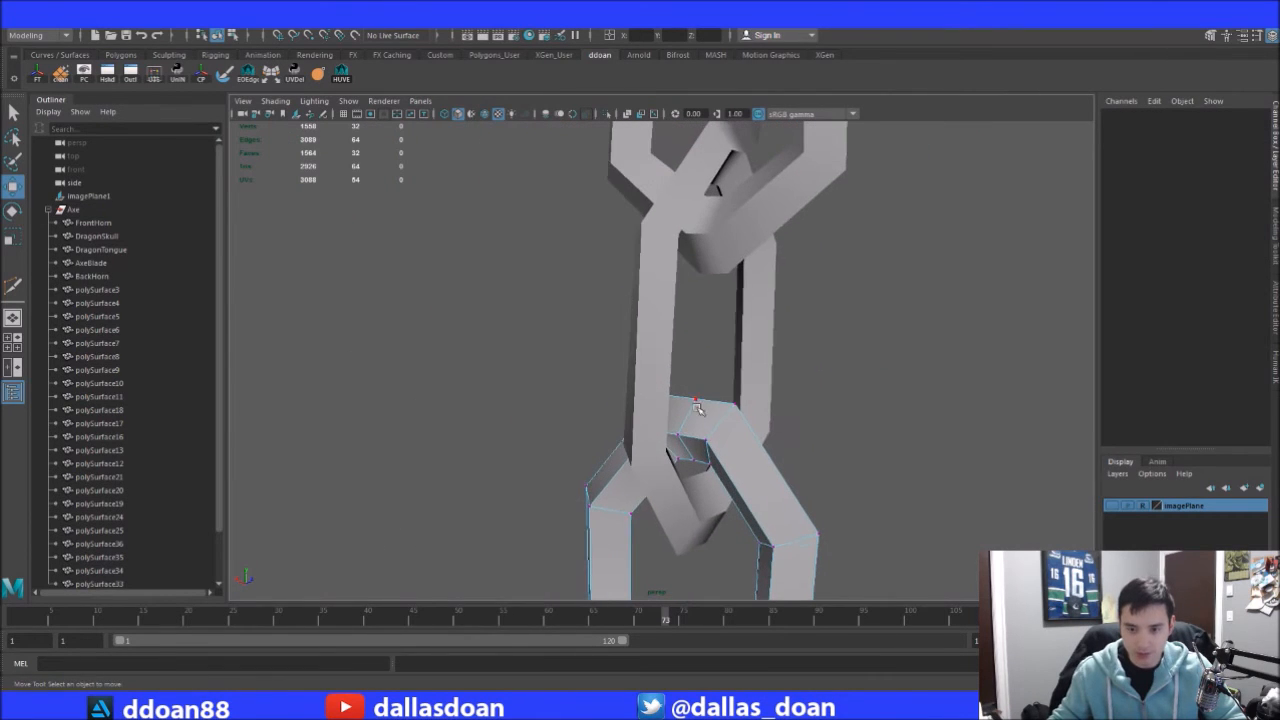
pyautogui.click(758, 376)
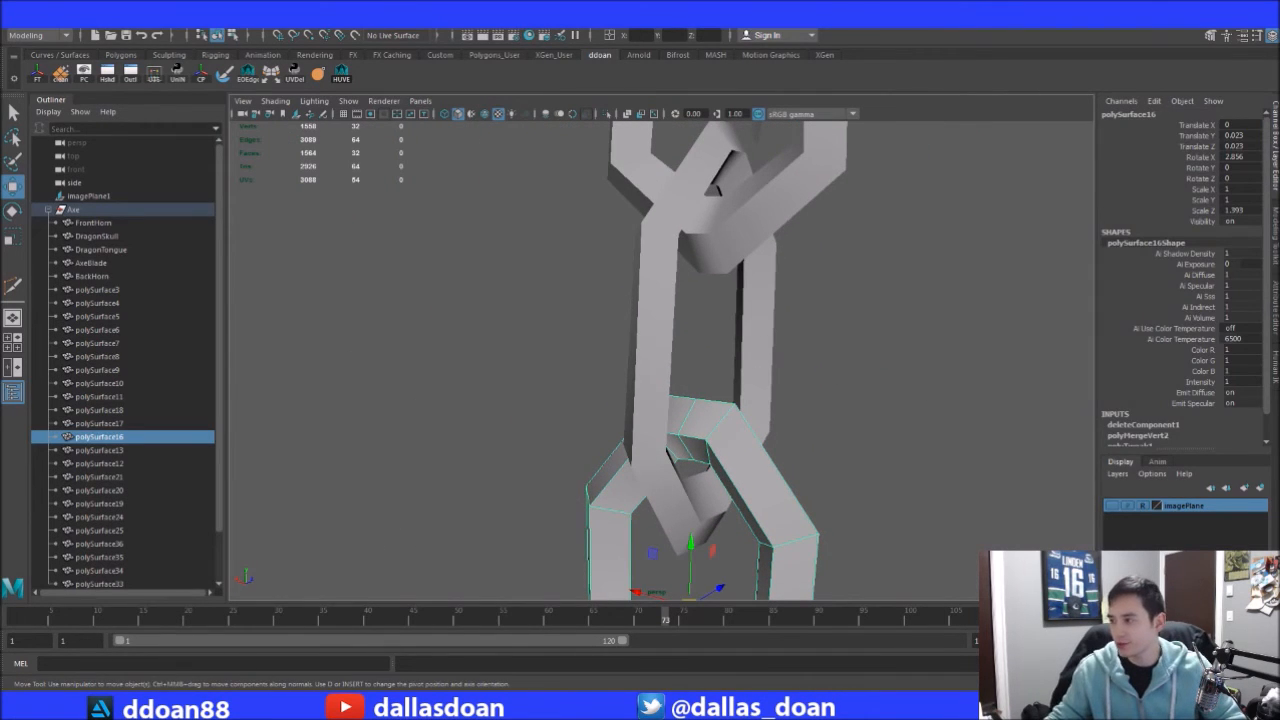
# Isolate the flagged handle segment, polySurface3, directly below the wide ribbed spine pieces
pyautogui.scroll(-4, 804, 430)
pyautogui.keyDown('alt'); pyautogui.moveTo(746, 477); pyautogui.dragTo(929, 366); pyautogui.keyUp('alt')
pyautogui.scroll(-4, 706, 400)
pyautogui.scroll(4, 800, 338)
pyautogui.scroll(-4, 800, 338)
pyautogui.keyDown('alt'); pyautogui.moveTo(914, 270); pyautogui.dragTo(903, 297); pyautogui.keyUp('alt')
pyautogui.scroll(5, 858, 411)
pyautogui.click(790, 402)
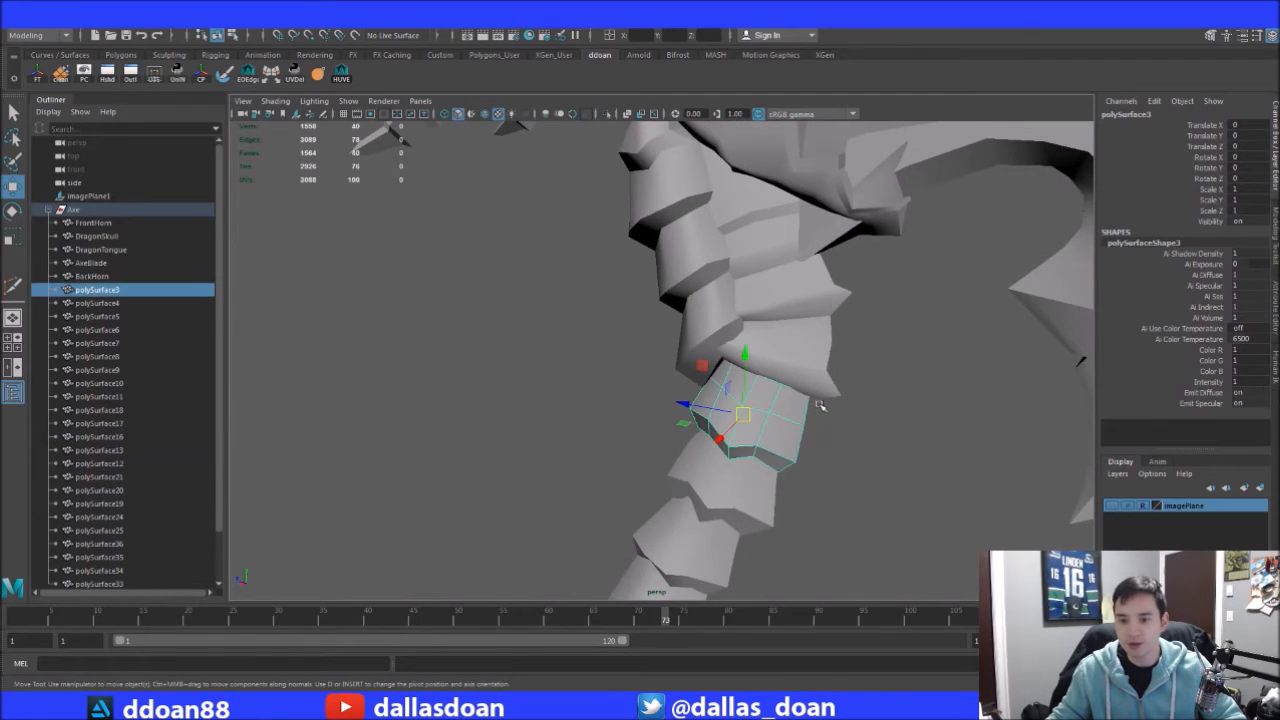
pyautogui.hotkey('ctrl', '1')
# Merge the three overlapping vertices at the centre of the handle segment's top cap and show the whole axe again
pyautogui.keyDown('alt'); pyautogui.moveTo(846, 394); pyautogui.dragTo(863, 375); pyautogui.keyUp('alt')
pyautogui.keyDown('alt'); pyautogui.moveTo(863, 375); pyautogui.dragTo(768, 290, button='middle'); pyautogui.keyUp('alt')
pyautogui.scroll(3, 872, 364)
pyautogui.keyDown('alt'); pyautogui.moveTo(872, 364); pyautogui.dragTo(660, 388); pyautogui.keyUp('alt')
pyautogui.scroll(4, 837, 451)
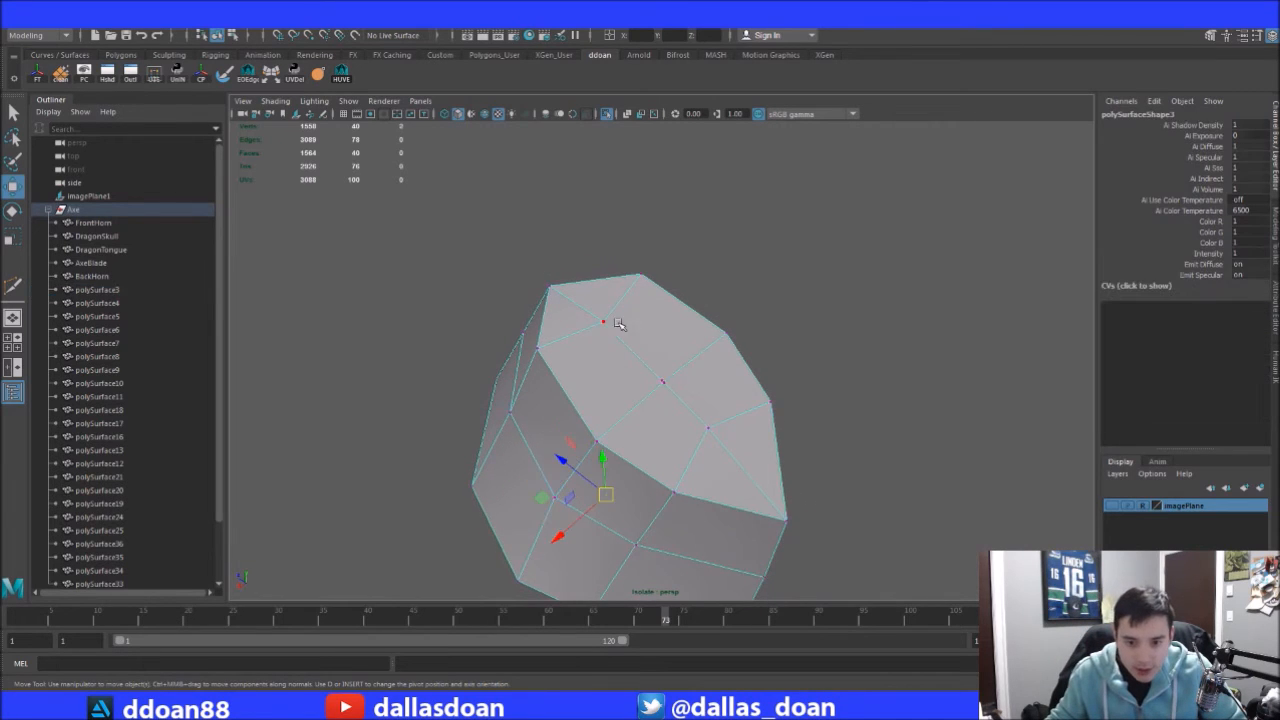
pyautogui.scroll(1, 702, 360)
pyautogui.keyDown('alt'); pyautogui.moveTo(759, 388); pyautogui.dragTo(938, 375, button='right'); pyautogui.keyUp('alt')
pyautogui.moveTo(769, 398)
pyautogui.keyDown('alt'); pyautogui.mouseDown()
pyautogui.moveTo(791, 380)
pyautogui.moveTo(775, 374)
pyautogui.mouseUp(); pyautogui.keyUp('alt')
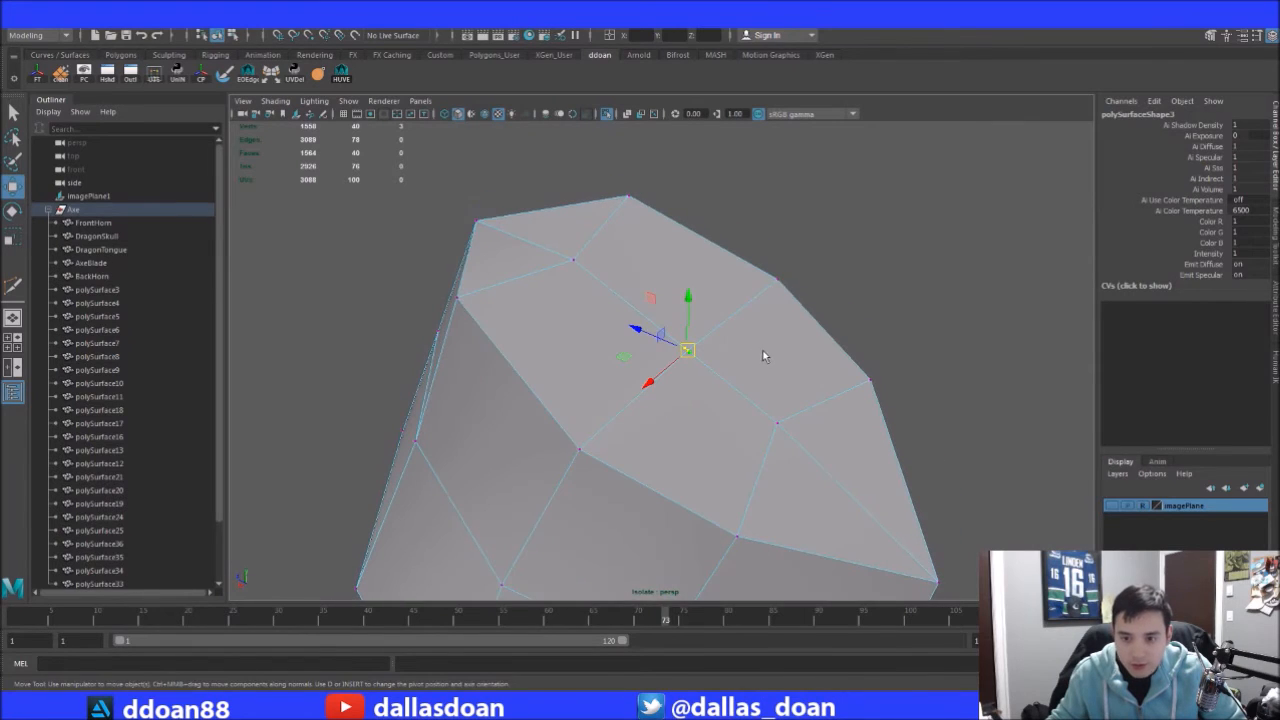
pyautogui.scroll(-4, 683, 369)
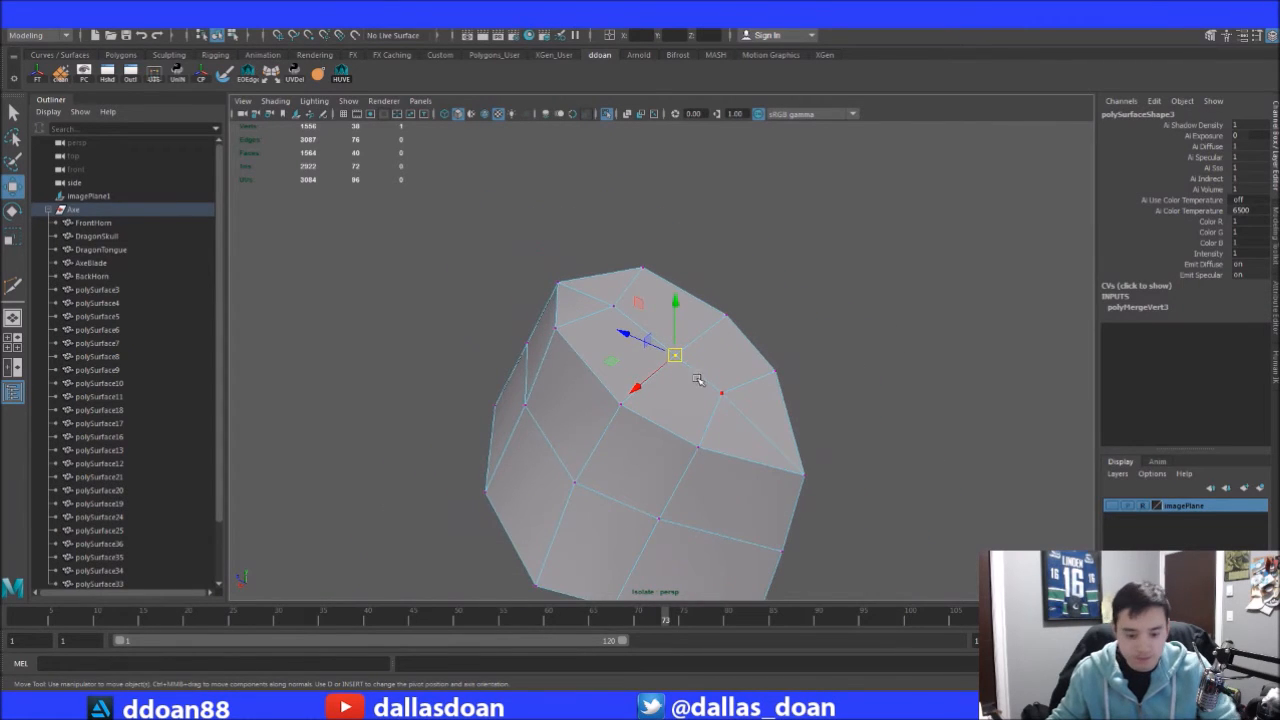
pyautogui.hotkey('ctrl', '1')
pyautogui.scroll(-5, 603, 398)
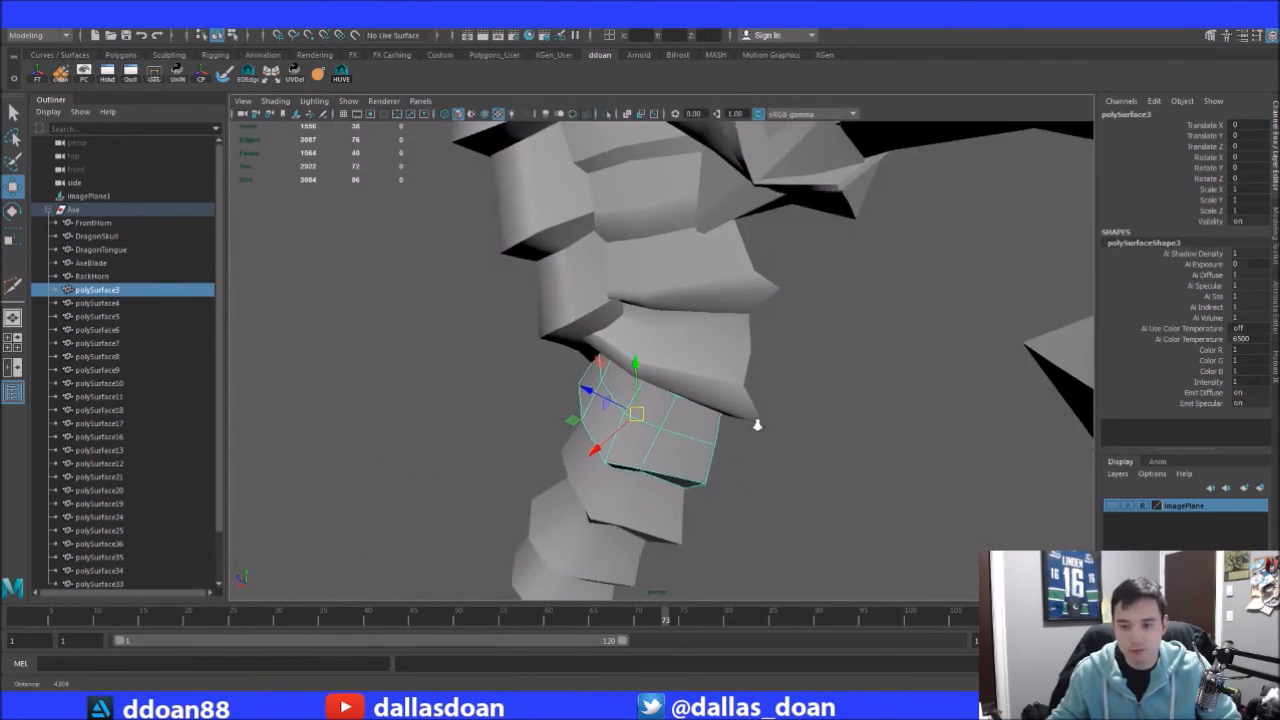
# Isolate the two flagged pieces under the dragon skull, the pyramid spike polySurface21 and the horned piece polySurface36
pyautogui.keyDown('alt'); pyautogui.moveTo(603, 398); pyautogui.dragTo(690, 387); pyautogui.keyUp('alt')
pyautogui.scroll(6, 690, 387)
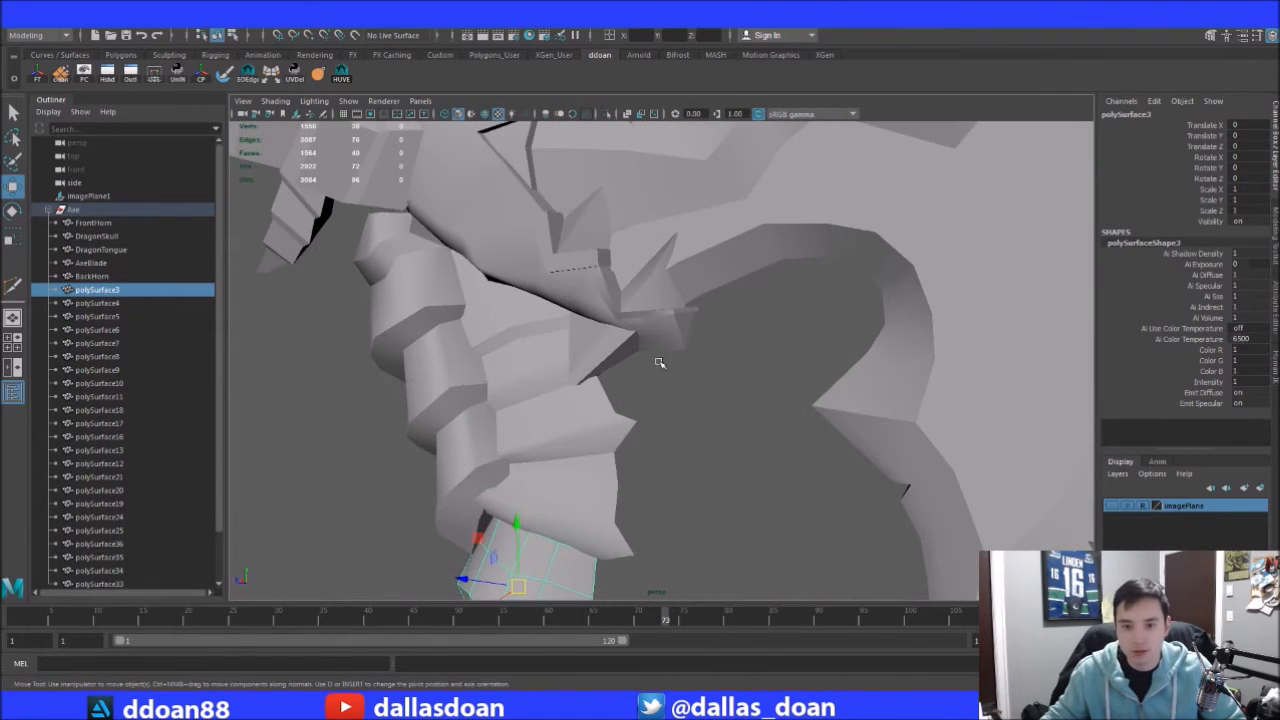
pyautogui.keyDown('alt'); pyautogui.moveTo(637, 374); pyautogui.dragTo(725, 382); pyautogui.keyUp('alt')
pyautogui.keyDown('shift'); pyautogui.moveTo(646, 302); pyautogui.dragTo(685, 328); pyautogui.keyUp('shift')
pyautogui.click(725, 404)
pyautogui.click(641, 325)
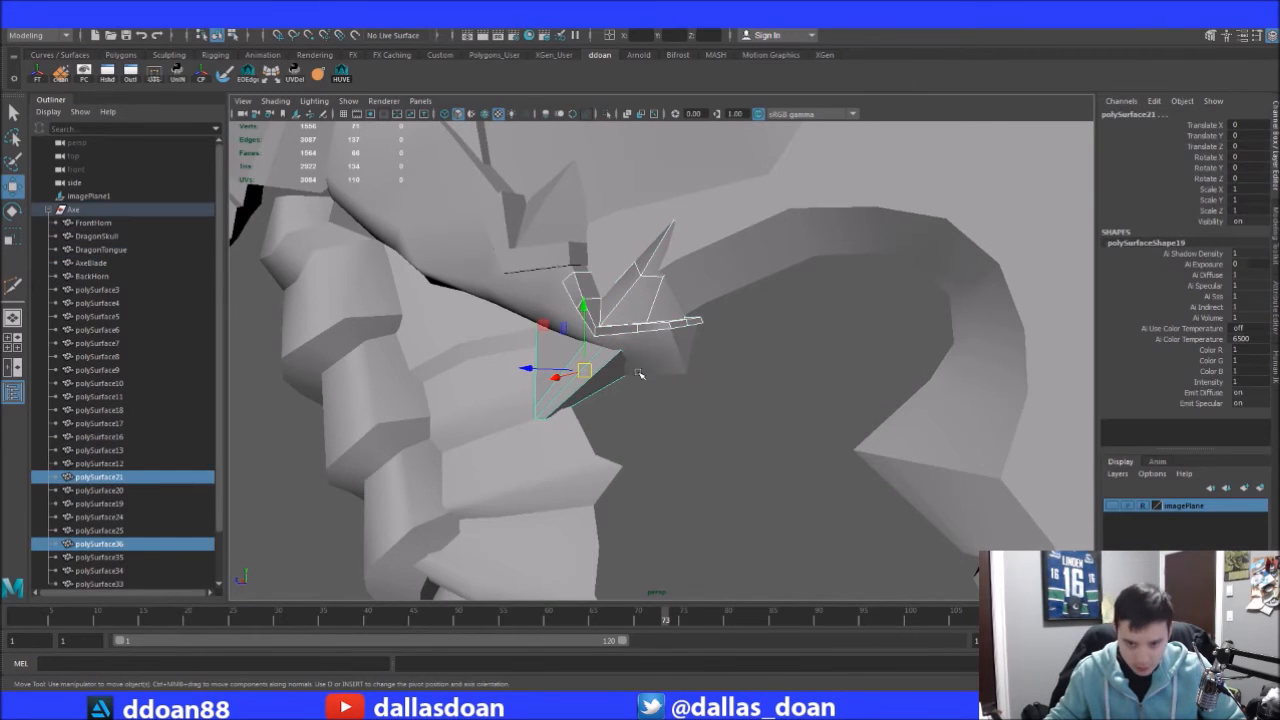
pyautogui.hotkey('ctrl', '1')
pyautogui.keyDown('alt'); pyautogui.moveTo(655, 374); pyautogui.dragTo(870, 356); pyautogui.keyUp('alt')
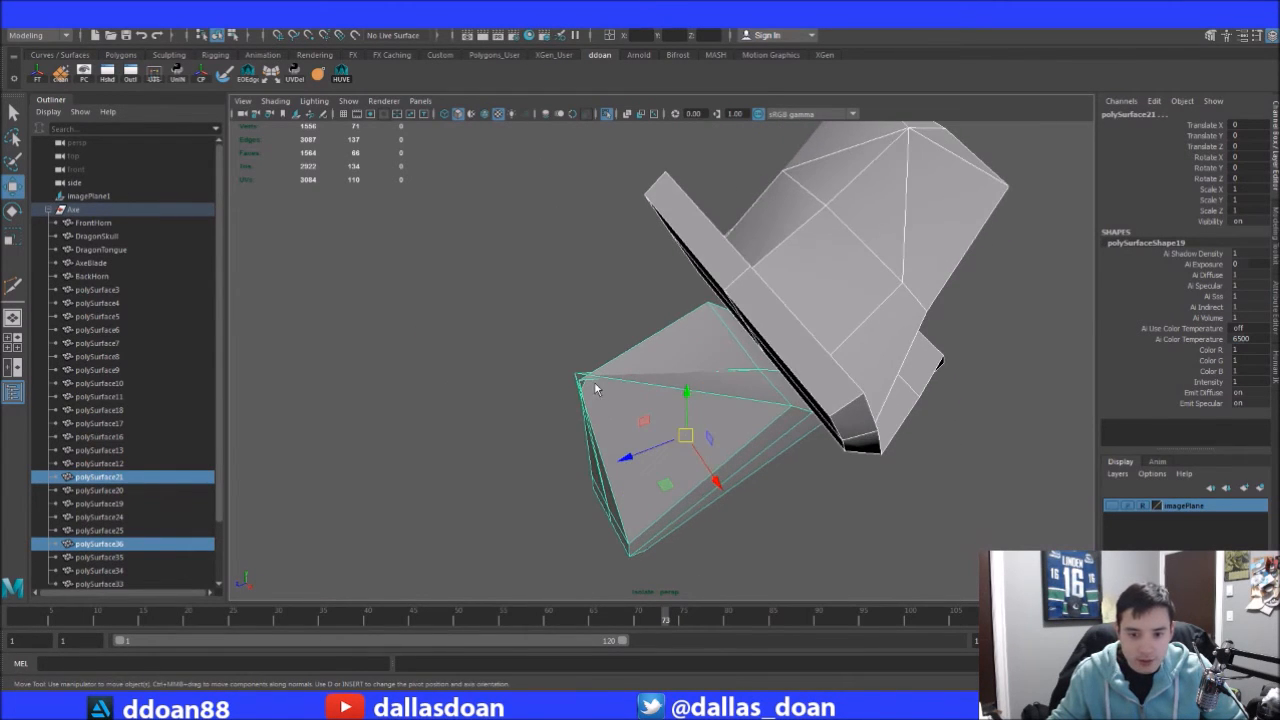
# Merge the four overlapping vertices at the tip of the pyramid spike
pyautogui.moveTo(519, 327); pyautogui.dragTo(633, 391)
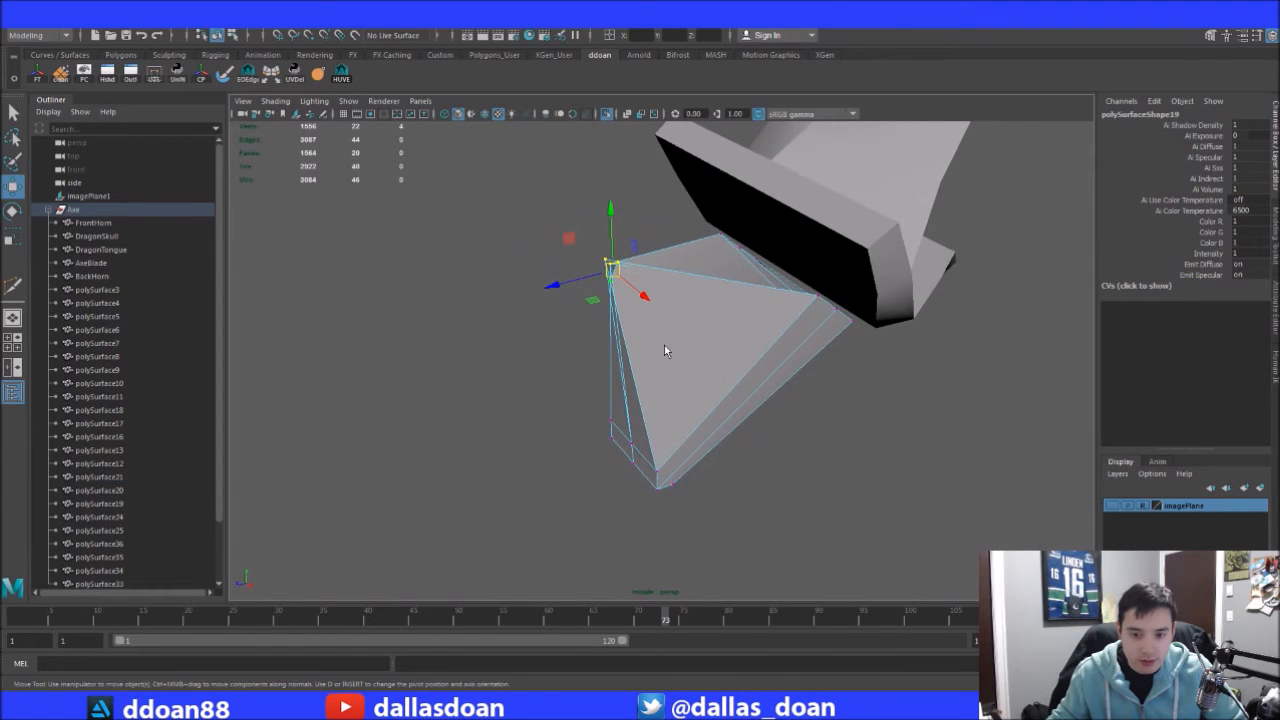
pyautogui.keyDown('shift'); pyautogui.moveTo(651, 277); pyautogui.dragTo(651, 236, button='right'); pyautogui.keyUp('shift')
pyautogui.keyDown('alt'); pyautogui.moveTo(735, 324); pyautogui.dragTo(797, 380); pyautogui.keyUp('alt')
# Merge the two overlapping vertices on the horned piece where its body meets the edge of the flat base
pyautogui.click(648, 346)
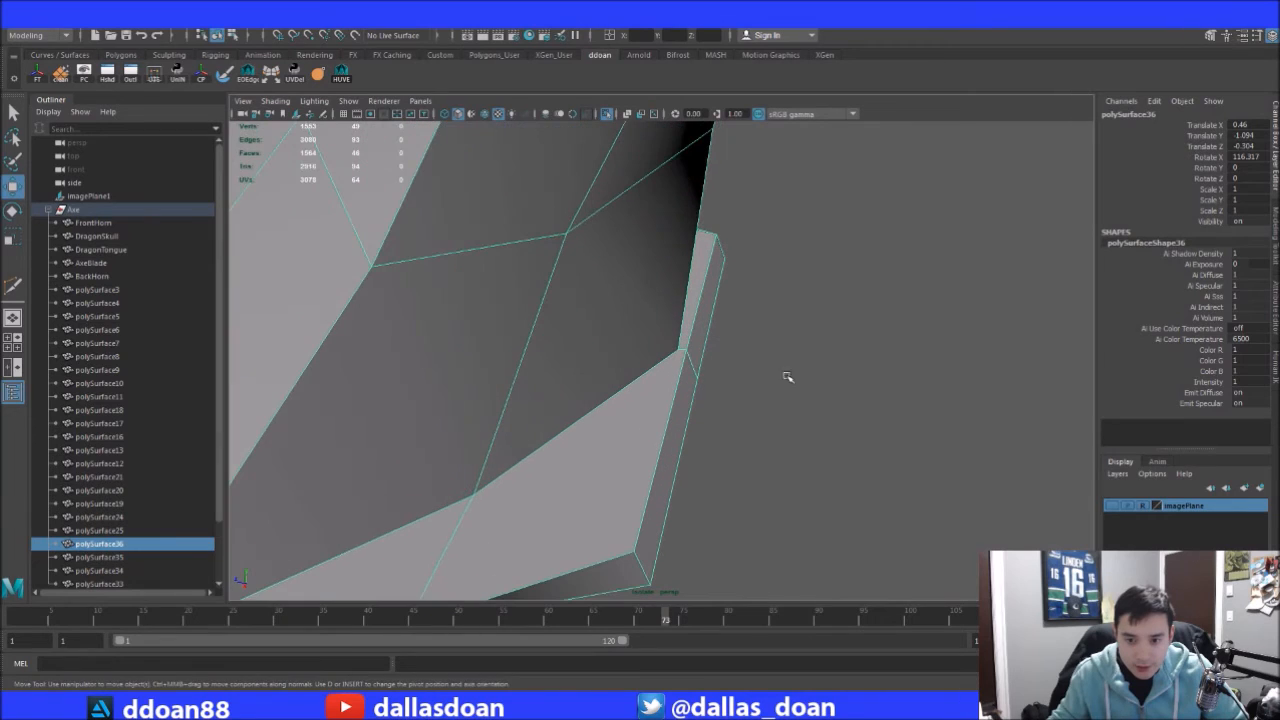
pyautogui.moveTo(612, 321); pyautogui.dragTo(572, 321, button='right')
pyautogui.moveTo(652, 336); pyautogui.dragTo(706, 356)
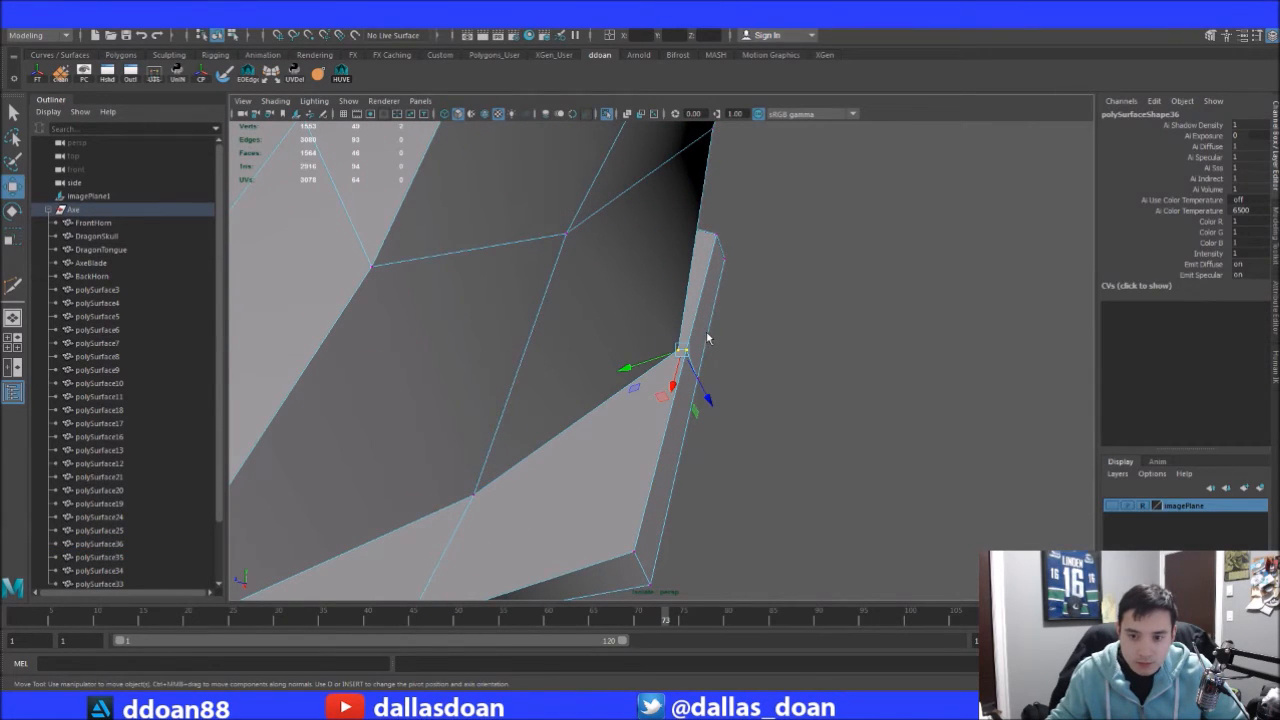
pyautogui.click(703, 345)
pyautogui.moveTo(682, 353); pyautogui.dragTo(710, 350)
pyautogui.click(725, 341)
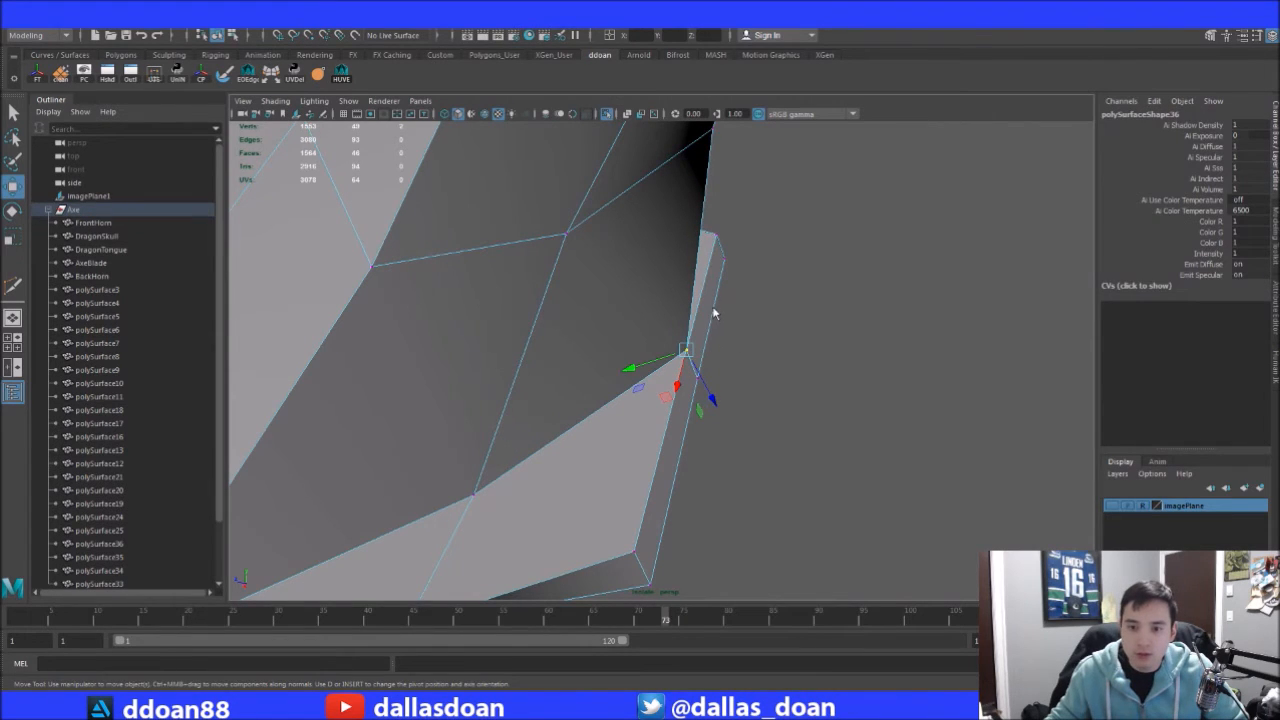
pyautogui.press('g')
pyautogui.scroll(-4, 709, 341)
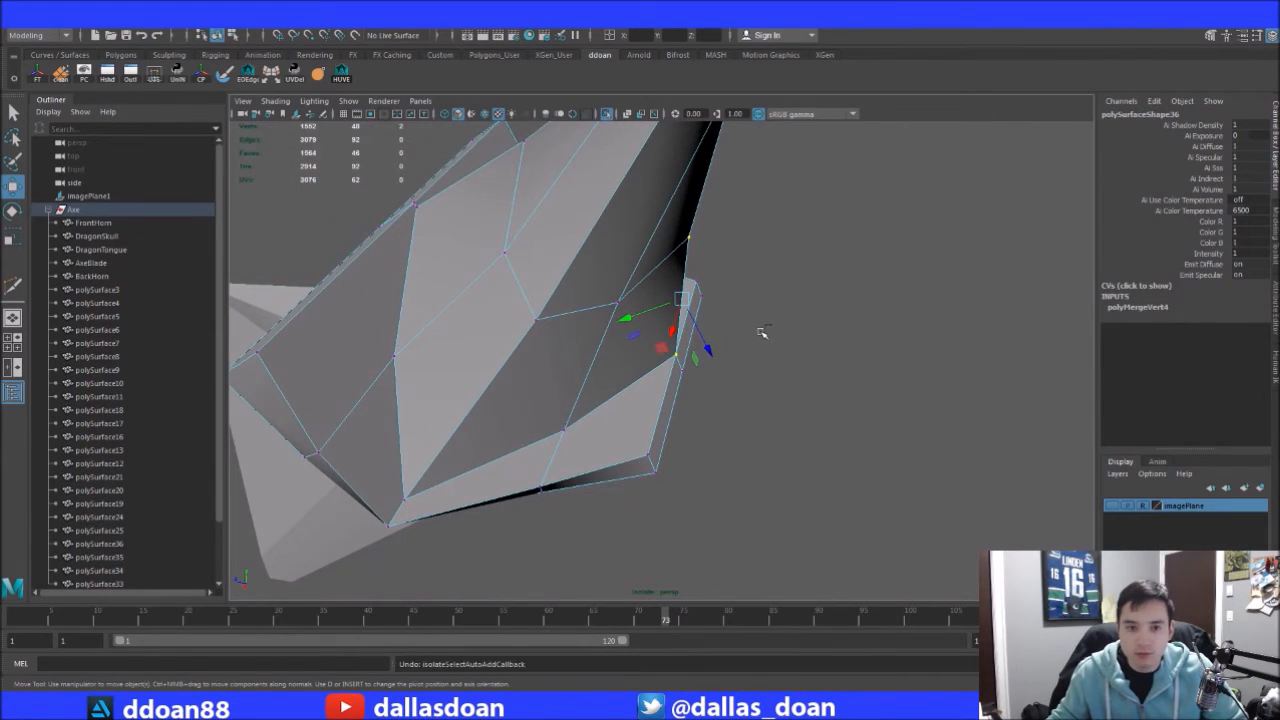
pyautogui.keyDown('alt'); pyautogui.moveTo(800, 331); pyautogui.dragTo(756, 335); pyautogui.keyUp('alt')
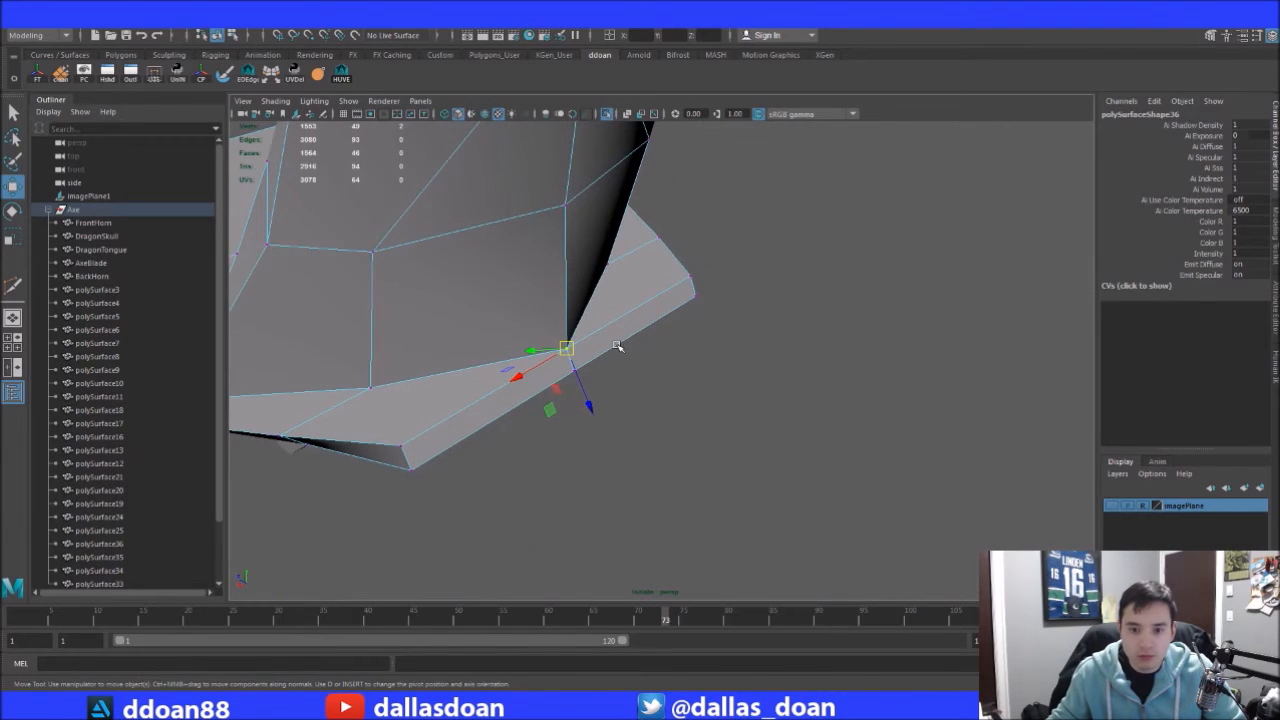
pyautogui.keyDown('alt'); pyautogui.moveTo(614, 268); pyautogui.dragTo(568, 338); pyautogui.keyUp('alt')
pyautogui.keyDown('alt'); pyautogui.moveTo(568, 338); pyautogui.dragTo(756, 327, button='right'); pyautogui.keyUp('alt')
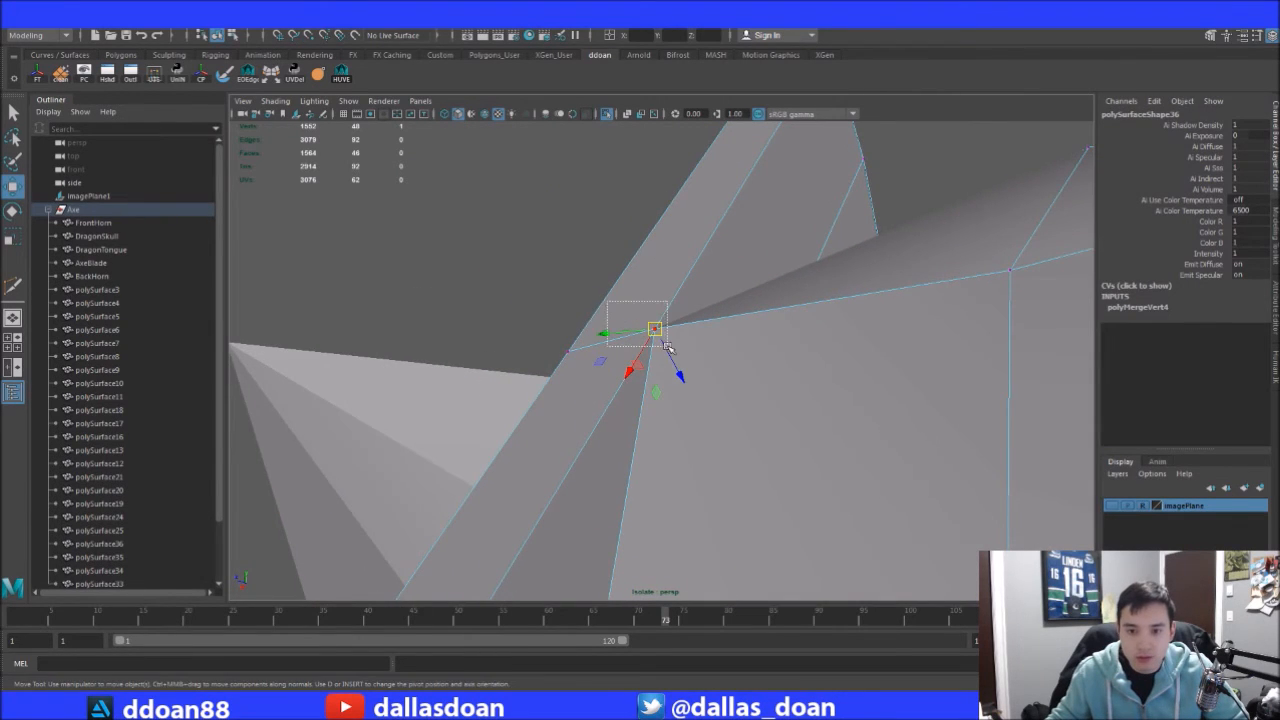
# Merge the next pair of overlapping vertices on the horned piece, at the corner where its body meets the narrow rim
pyautogui.keyDown('alt'); pyautogui.moveTo(706, 335); pyautogui.dragTo(667, 287); pyautogui.keyUp('alt')
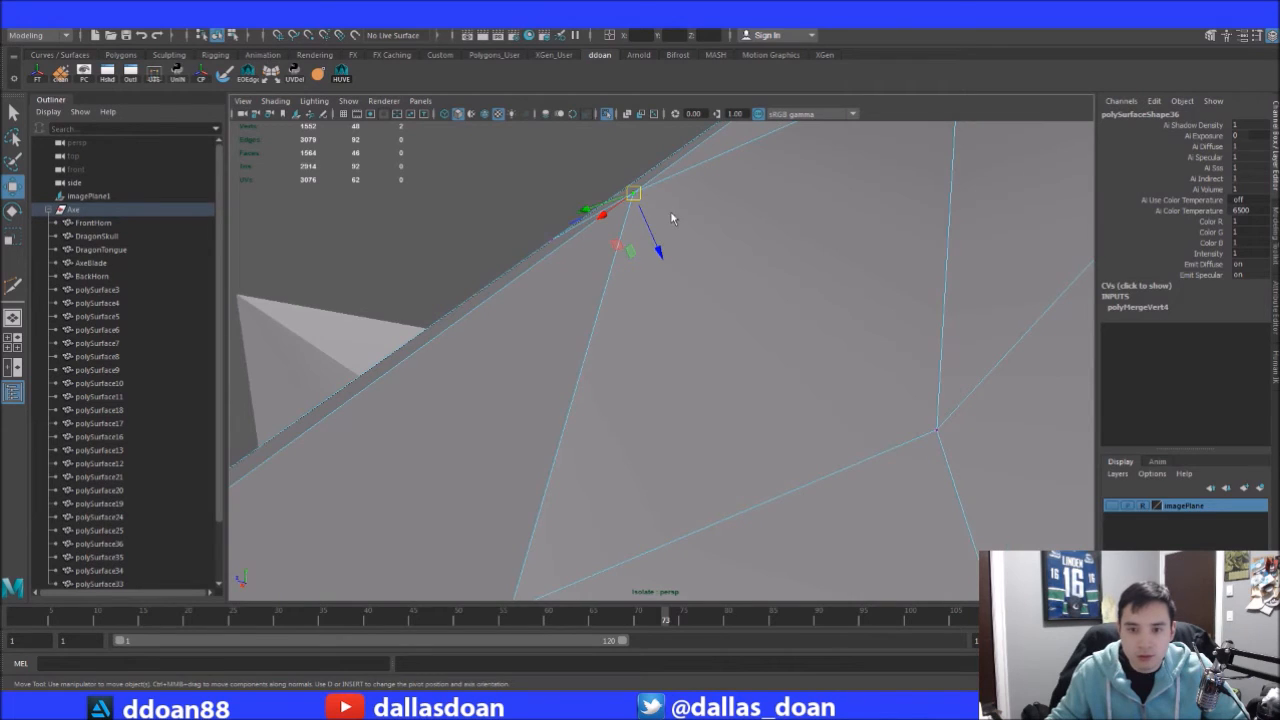
pyautogui.press('g')
pyautogui.keyDown('alt'); pyautogui.moveTo(672, 216); pyautogui.dragTo(594, 317, button='right'); pyautogui.keyUp('alt')
pyautogui.keyDown('alt'); pyautogui.moveTo(594, 317); pyautogui.dragTo(580, 211); pyautogui.keyUp('alt')
pyautogui.press('F8')
pyautogui.press('F8')
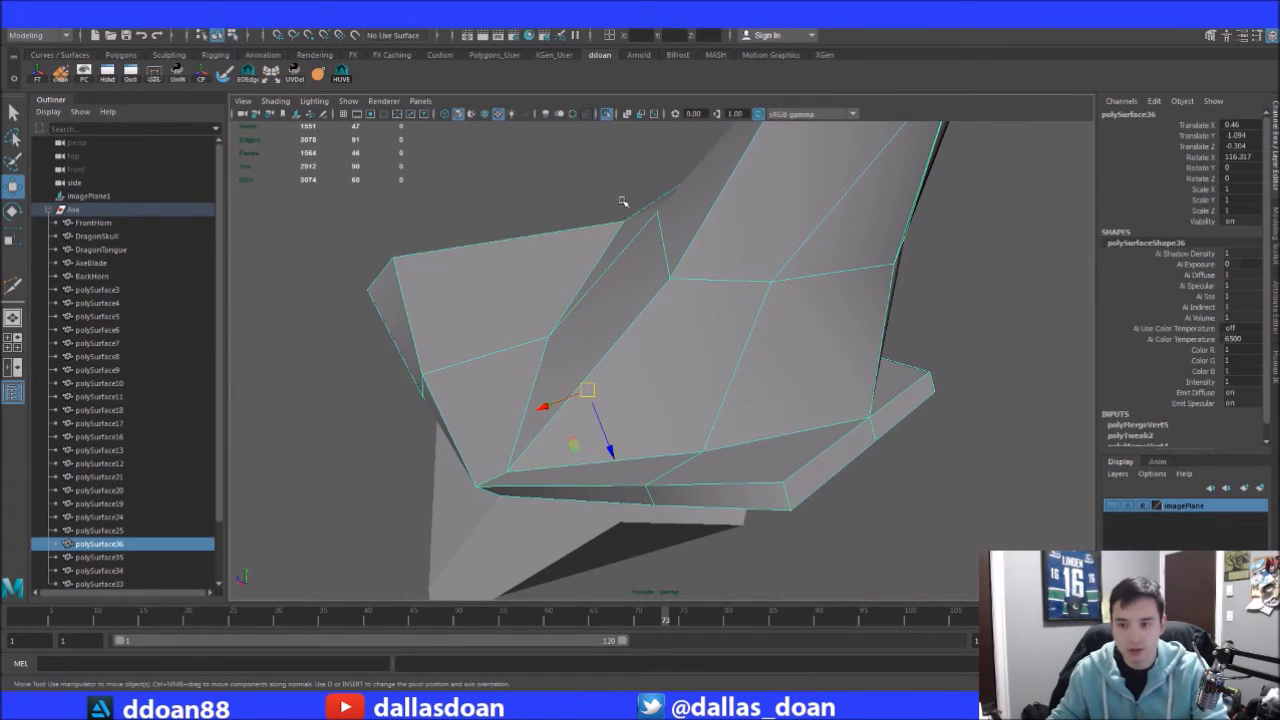
# Delete the construction history of the horned piece polySurface36 and inspect its base and sides
pyautogui.hotkey('alt', 'shift', 'd')
pyautogui.keyDown('alt'); pyautogui.moveTo(706, 322); pyautogui.dragTo(706, 371, button='right'); pyautogui.keyUp('alt')
pyautogui.keyDown('alt'); pyautogui.moveTo(706, 371); pyautogui.dragTo(956, 340); pyautogui.keyUp('alt')
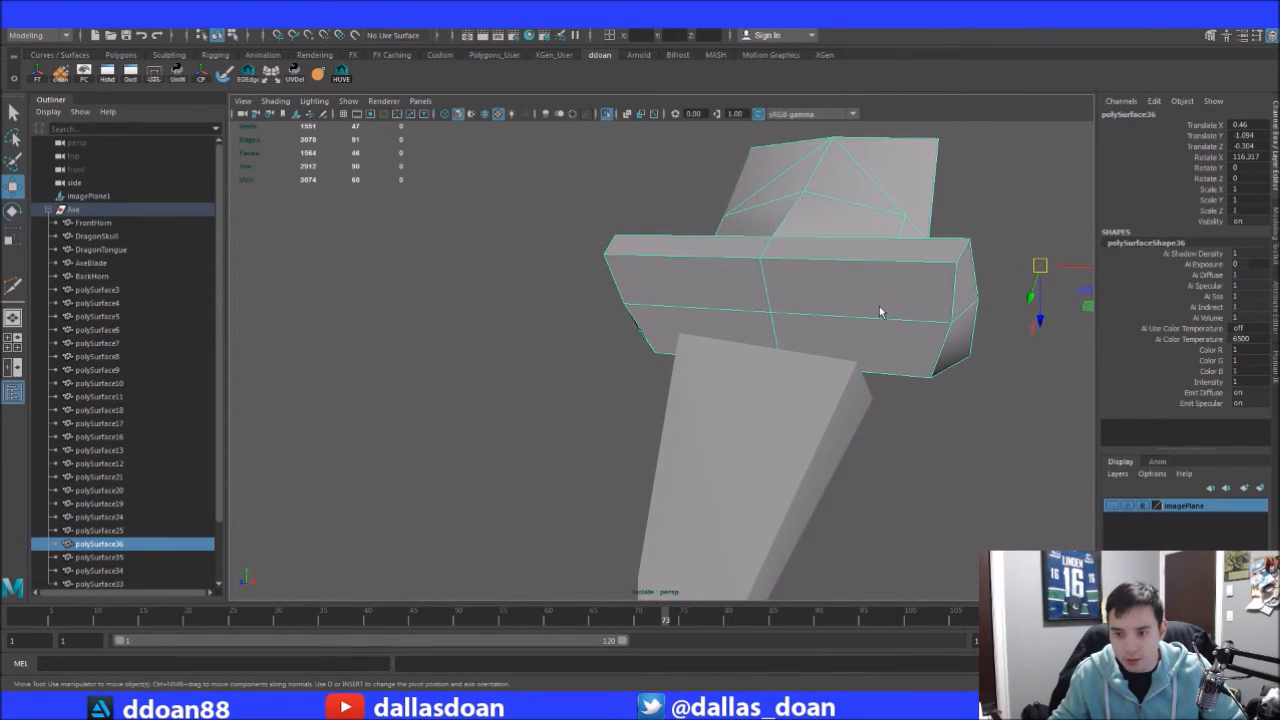
pyautogui.press('F8')
pyautogui.keyDown('alt'); pyautogui.moveTo(866, 319); pyautogui.dragTo(938, 399); pyautogui.keyUp('alt')
pyautogui.press('F8')
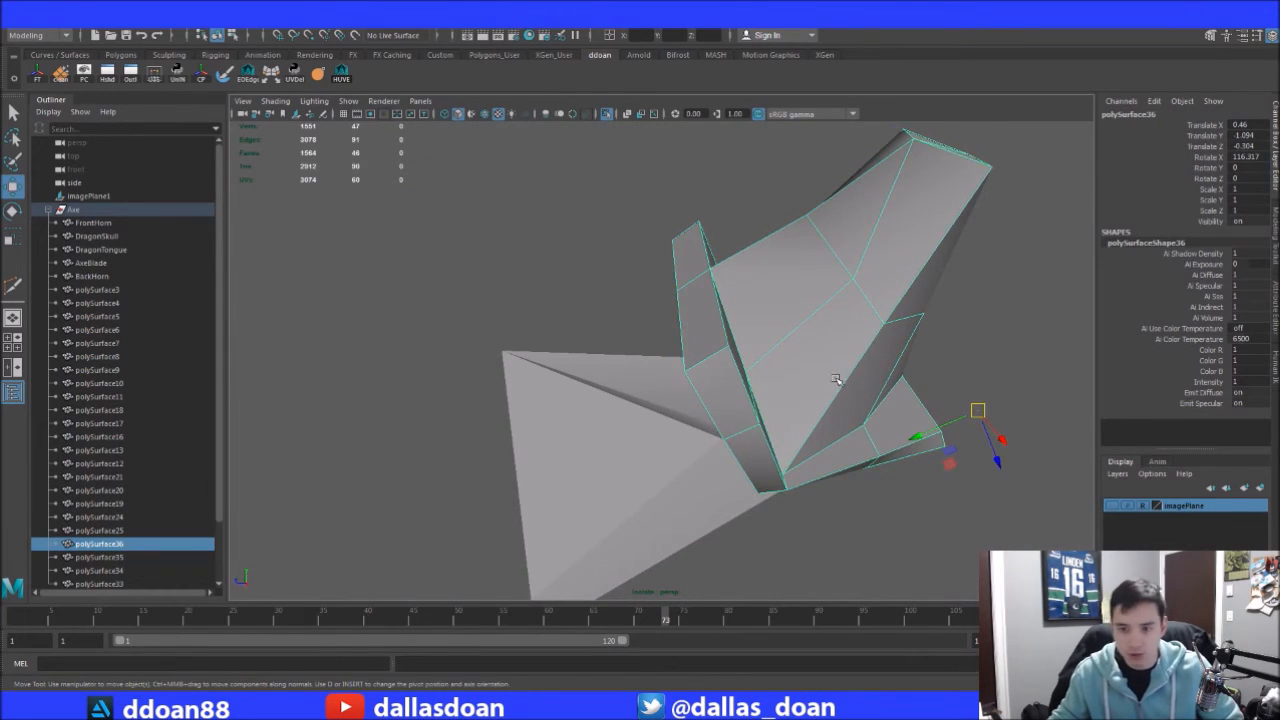
# Show the whole axe again, select all its pieces and run Cleanup to select faces with more than 4 sides
pyautogui.scroll(-15, 836, 380)
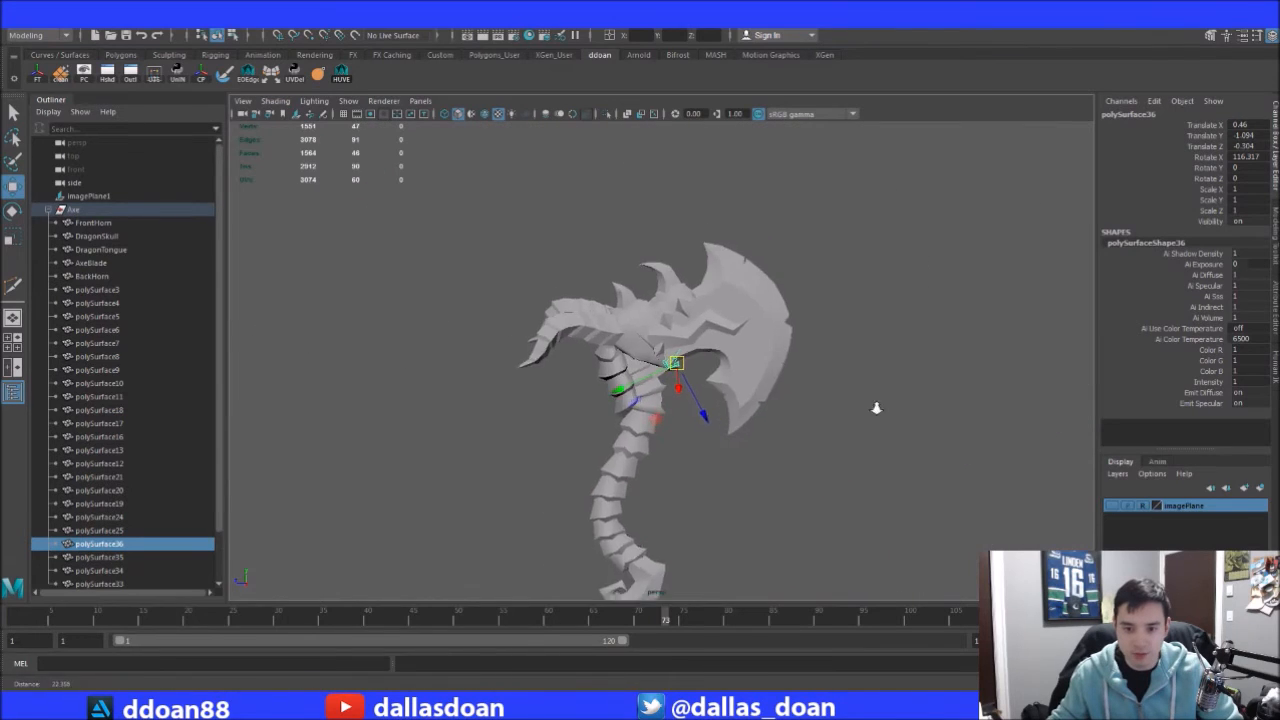
pyautogui.scroll(-5, 876, 408)
pyautogui.moveTo(714, 343); pyautogui.dragTo(788, 293)
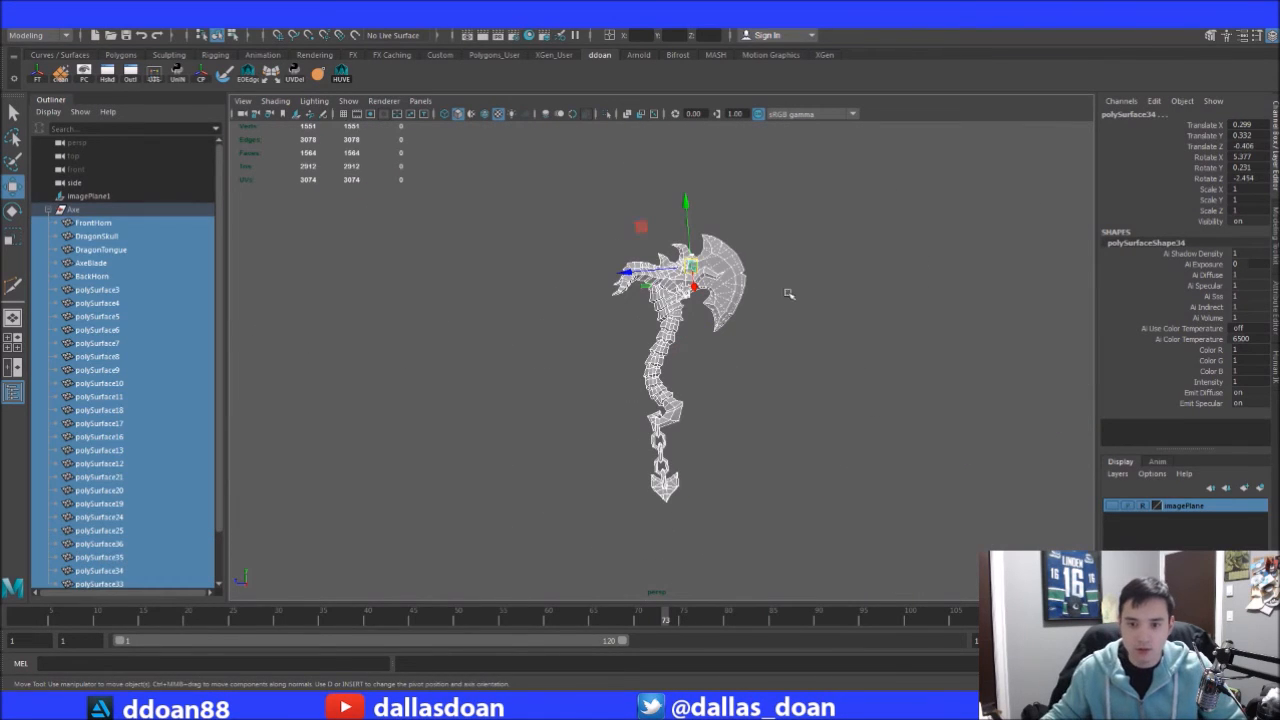
pyautogui.click(232, 29)
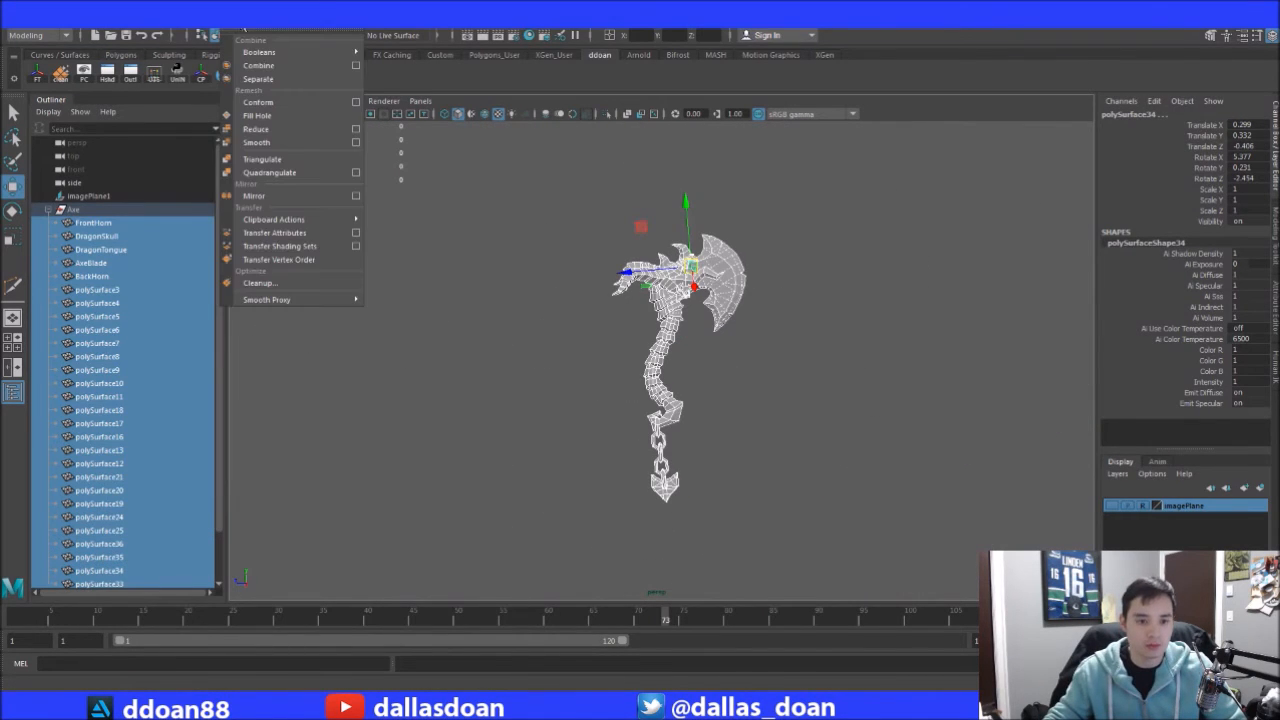
pyautogui.click(305, 282)
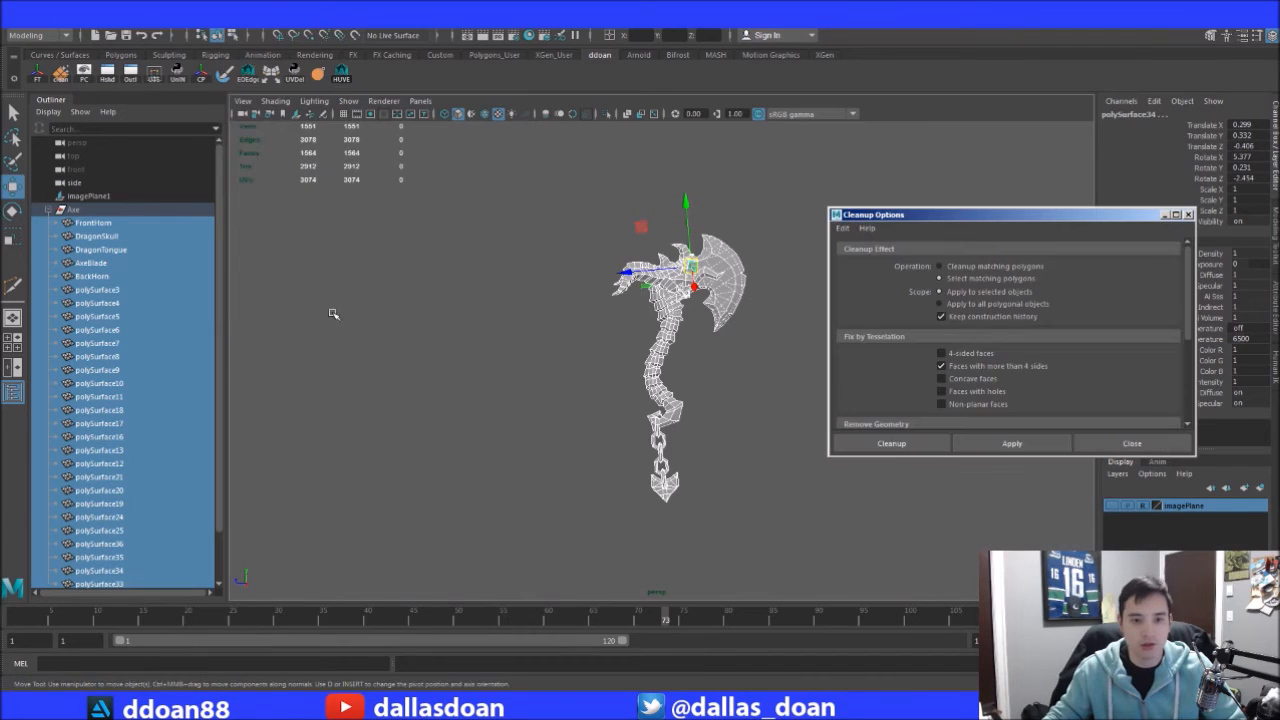
pyautogui.click(1020, 443)
# Locate the flagged faces under the dragon skull in wireframe and isolate the horned piece polySurface36 in shaded view
pyautogui.keyDown('alt'); pyautogui.moveTo(602, 357); pyautogui.dragTo(800, 340, button='right'); pyautogui.keyUp('alt')
pyautogui.keyDown('alt'); pyautogui.moveTo(800, 340); pyautogui.dragTo(791, 377, button='middle'); pyautogui.keyUp('alt')
pyautogui.keyDown('alt'); pyautogui.moveTo(630, 380); pyautogui.dragTo(740, 385, button='right'); pyautogui.keyUp('alt')
pyautogui.keyDown('alt'); pyautogui.moveTo(740, 385); pyautogui.dragTo(790, 375, button='middle'); pyautogui.keyUp('alt')
pyautogui.keyDown('alt'); pyautogui.moveTo(790, 375); pyautogui.dragTo(840, 365, button='right'); pyautogui.keyUp('alt')
pyautogui.keyDown('alt'); pyautogui.moveTo(750, 406); pyautogui.dragTo(850, 412, button='right'); pyautogui.keyUp('alt')
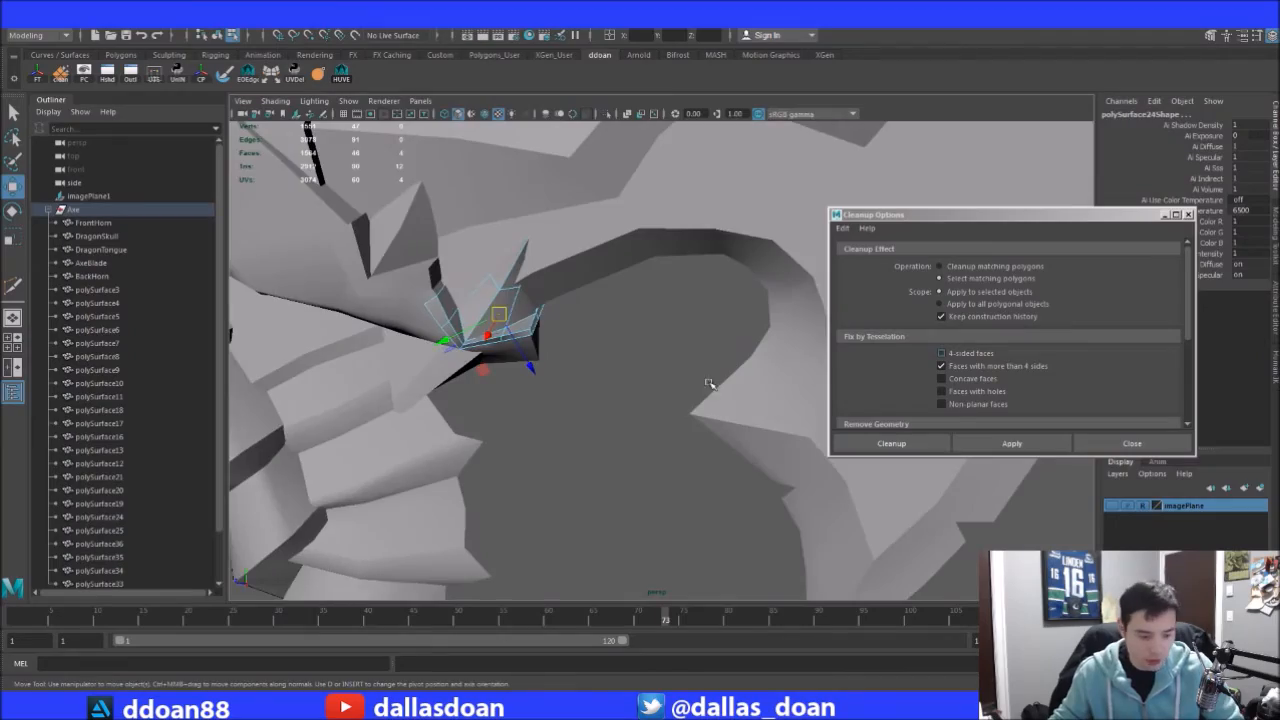
pyautogui.press('4')
pyautogui.keyDown('alt'); pyautogui.moveTo(530, 341); pyautogui.dragTo(629, 344, button='middle'); pyautogui.keyUp('alt')
pyautogui.keyDown('alt'); pyautogui.moveTo(629, 344); pyautogui.dragTo(662, 337, button='right'); pyautogui.keyUp('alt')
pyautogui.moveTo(662, 337)
pyautogui.keyDown('alt'); pyautogui.mouseDown()
pyautogui.moveTo(766, 334)
pyautogui.moveTo(600, 360)
pyautogui.moveTo(760, 238)
pyautogui.moveTo(750, 257)
pyautogui.moveTo(790, 200)
pyautogui.moveTo(665, 345)
pyautogui.moveTo(766, 323)
pyautogui.moveTo(600, 323)
pyautogui.moveTo(523, 252)
pyautogui.mouseUp(); pyautogui.keyUp('alt')
pyautogui.click(683, 320)
pyautogui.hotkey('ctrl', '1')
pyautogui.press('5')
pyautogui.keyDown('alt'); pyautogui.moveTo(639, 287); pyautogui.dragTo(585, 276); pyautogui.keyUp('alt')
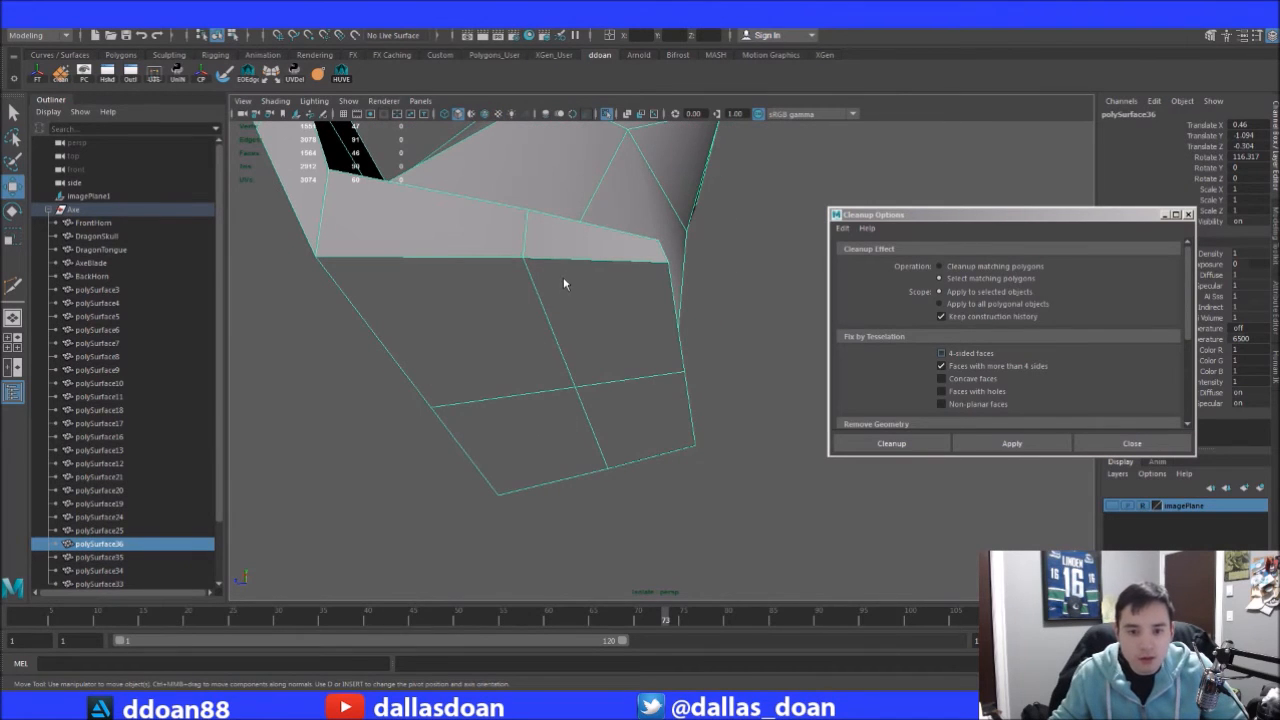
# Merge two more pairs of overlapping vertices on the horned piece's flat base, including the pair at the centre of its underside
pyautogui.moveTo(509, 280); pyautogui.dragTo(505, 250, button='right')
pyautogui.keyDown('alt'); pyautogui.moveTo(615, 289); pyautogui.dragTo(610, 453); pyautogui.keyUp('alt')
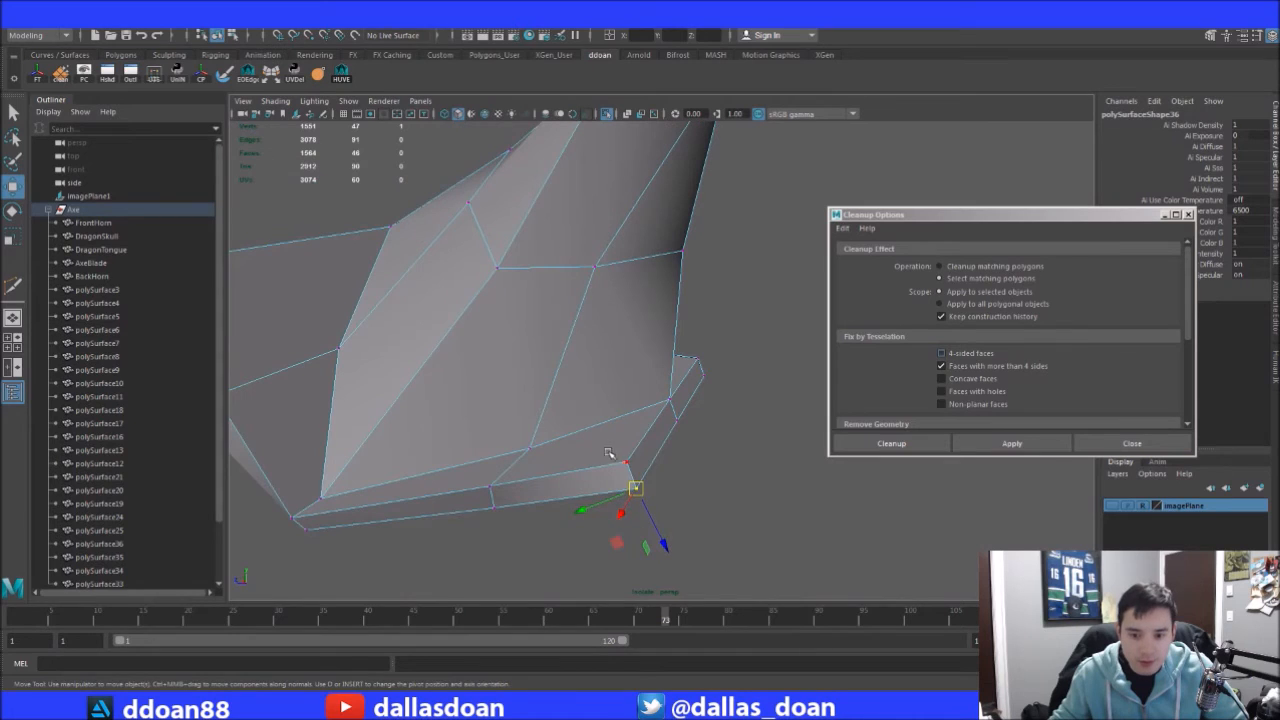
pyautogui.keyDown('alt'); pyautogui.moveTo(519, 488); pyautogui.dragTo(766, 420); pyautogui.keyUp('alt')
pyautogui.click(686, 358)
pyautogui.keyDown('alt'); pyautogui.moveTo(700, 349); pyautogui.dragTo(570, 381); pyautogui.keyUp('alt')
pyautogui.keyDown('alt'); pyautogui.moveTo(672, 379); pyautogui.dragTo(611, 328); pyautogui.keyUp('alt')
pyautogui.click(545, 325)
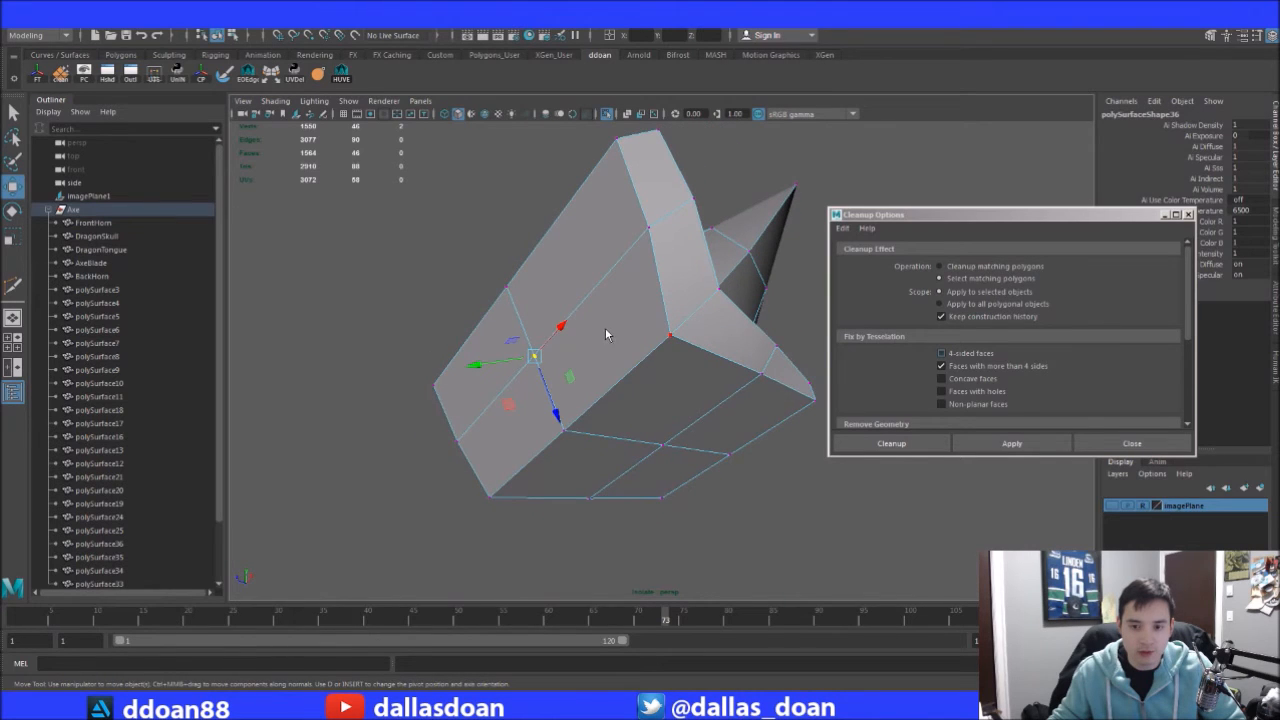
pyautogui.keyDown('alt'); pyautogui.moveTo(675, 305); pyautogui.dragTo(570, 331, button='right'); pyautogui.keyUp('alt')
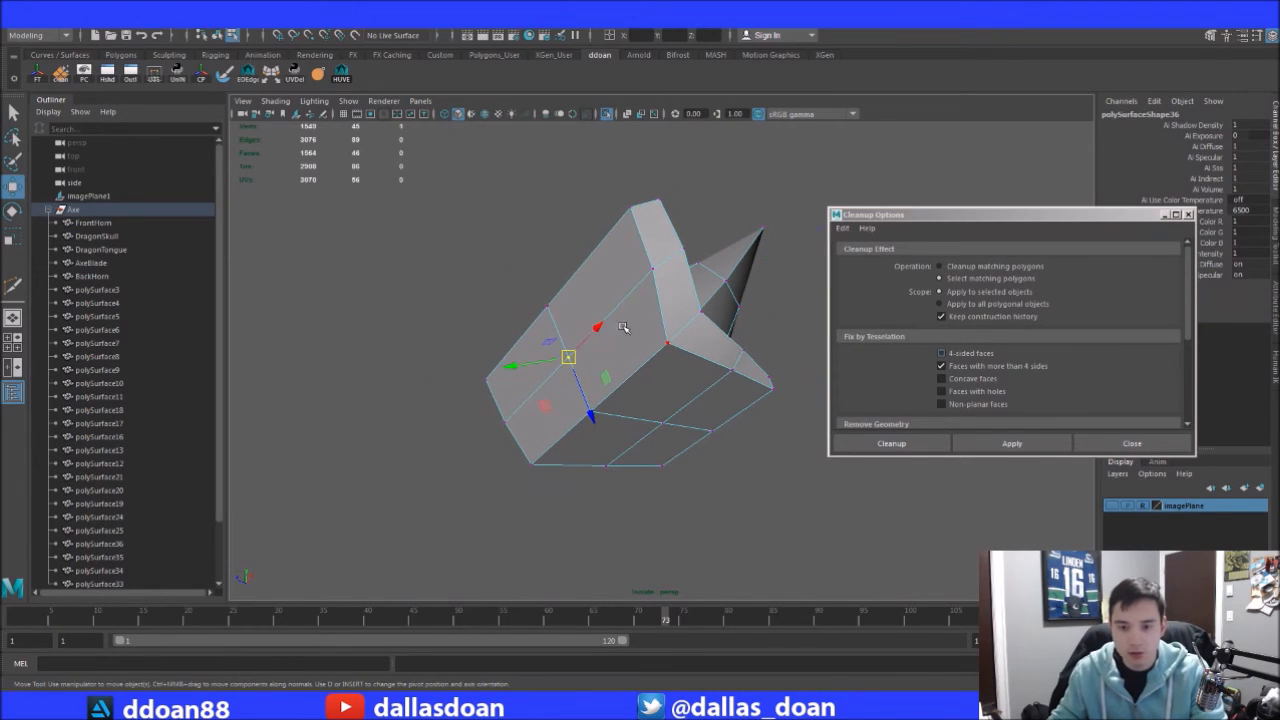
# Leave the isolated view, select every piece of the axe and rerun Cleanup to select faces with more than 4 sides
pyautogui.press('F8')
pyautogui.hotkey('ctrl', '1')
pyautogui.keyDown('alt'); pyautogui.moveTo(682, 322); pyautogui.dragTo(563, 383, button='right'); pyautogui.keyUp('alt')
pyautogui.keyDown('alt'); pyautogui.moveTo(563, 383); pyautogui.dragTo(590, 400); pyautogui.keyUp('alt')
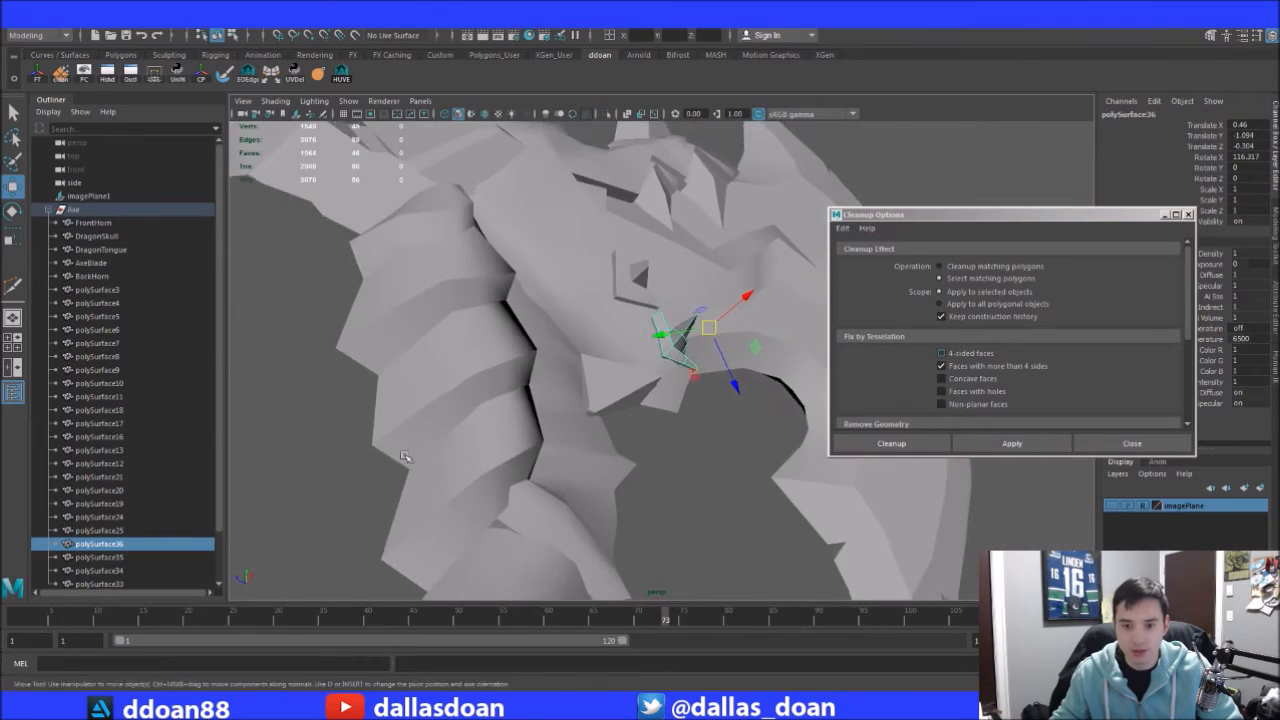
pyautogui.keyDown('alt'); pyautogui.moveTo(560, 400); pyautogui.dragTo(386, 457, button='right'); pyautogui.keyUp('alt')
pyautogui.keyDown('alt'); pyautogui.moveTo(568, 454); pyautogui.dragTo(556, 459); pyautogui.keyUp('alt')
pyautogui.keyDown('alt'); pyautogui.moveTo(556, 459); pyautogui.dragTo(528, 390, button='middle'); pyautogui.keyUp('alt')
pyautogui.keyDown('alt'); pyautogui.moveTo(528, 390); pyautogui.dragTo(452, 402, button='right'); pyautogui.keyUp('alt')
pyautogui.keyDown('alt'); pyautogui.moveTo(717, 402); pyautogui.dragTo(694, 346, button='middle'); pyautogui.keyUp('alt')
pyautogui.keyDown('alt'); pyautogui.moveTo(694, 346); pyautogui.dragTo(500, 398, button='right'); pyautogui.keyUp('alt')
pyautogui.click(670, 398)
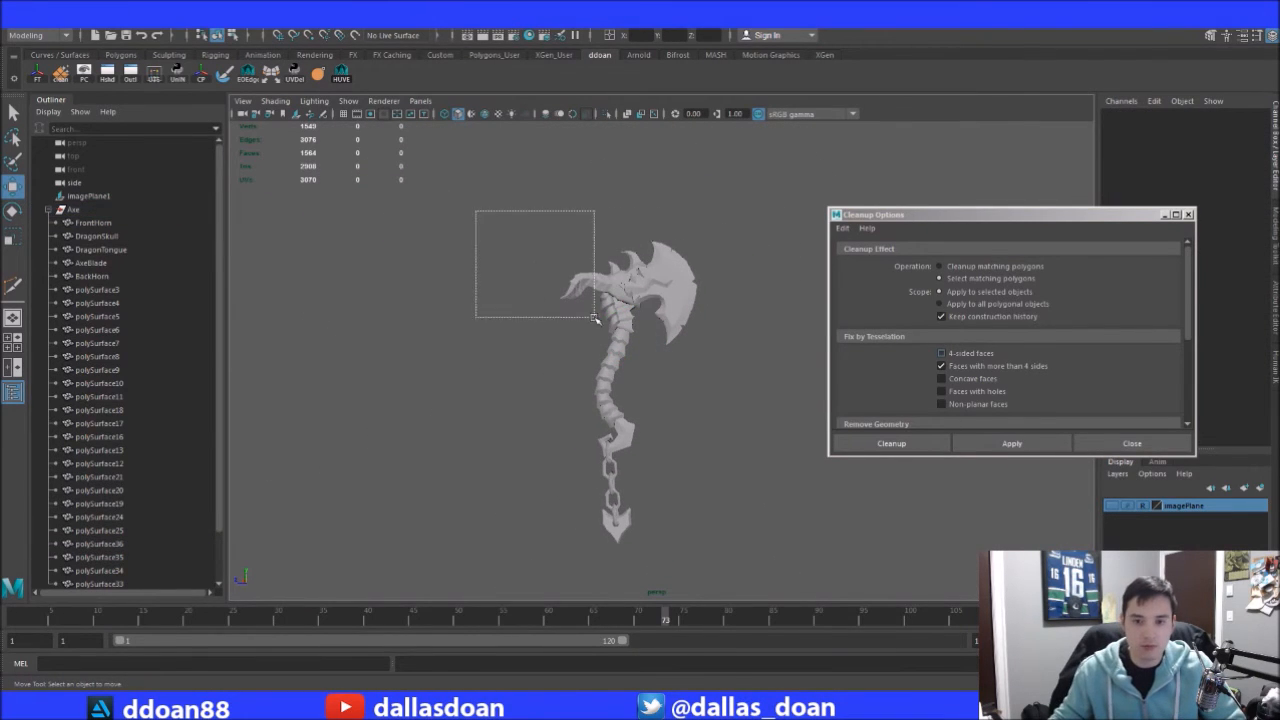
pyautogui.moveTo(594, 318); pyautogui.dragTo(594, 318)
pyautogui.click(1037, 446)
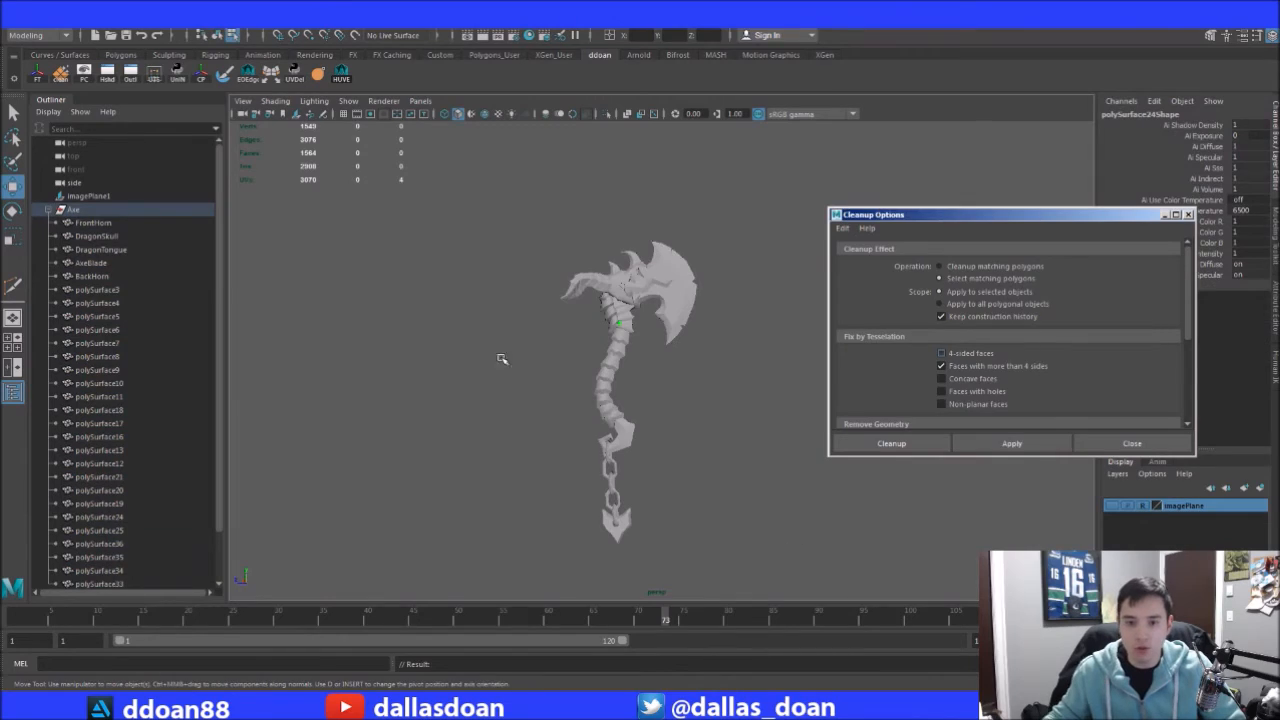
# Find the flagged area near the skull in wireframe and run Cleanup on polySurface24 alone to select its n-gons
pyautogui.keyDown('alt'); pyautogui.moveTo(517, 378); pyautogui.dragTo(811, 303, button='right'); pyautogui.keyUp('alt')
pyautogui.press('4')
pyautogui.keyDown('alt'); pyautogui.moveTo(598, 294); pyautogui.dragTo(723, 386, button='middle'); pyautogui.keyUp('alt')
pyautogui.keyDown('alt'); pyautogui.moveTo(723, 386); pyautogui.dragTo(824, 431, button='right'); pyautogui.keyUp('alt')
pyautogui.keyDown('alt'); pyautogui.moveTo(824, 431); pyautogui.dragTo(609, 363); pyautogui.keyUp('alt')
pyautogui.click(601, 276)
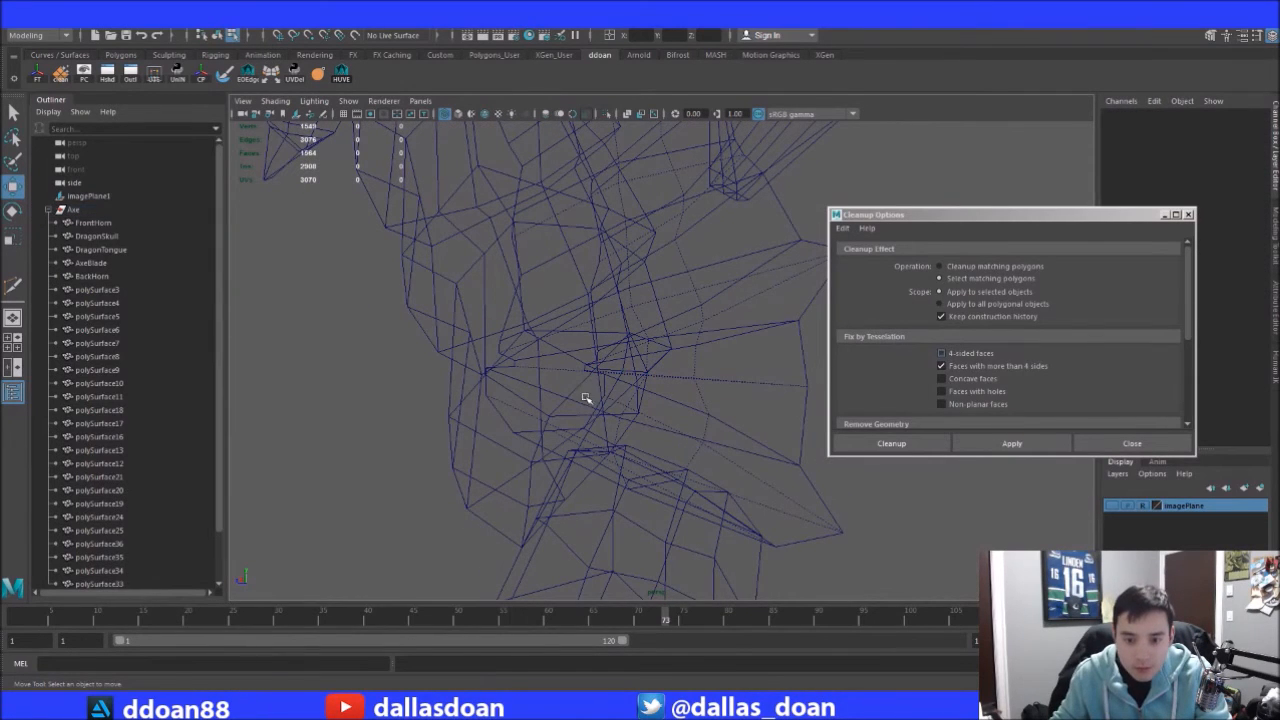
pyautogui.click(480, 400)
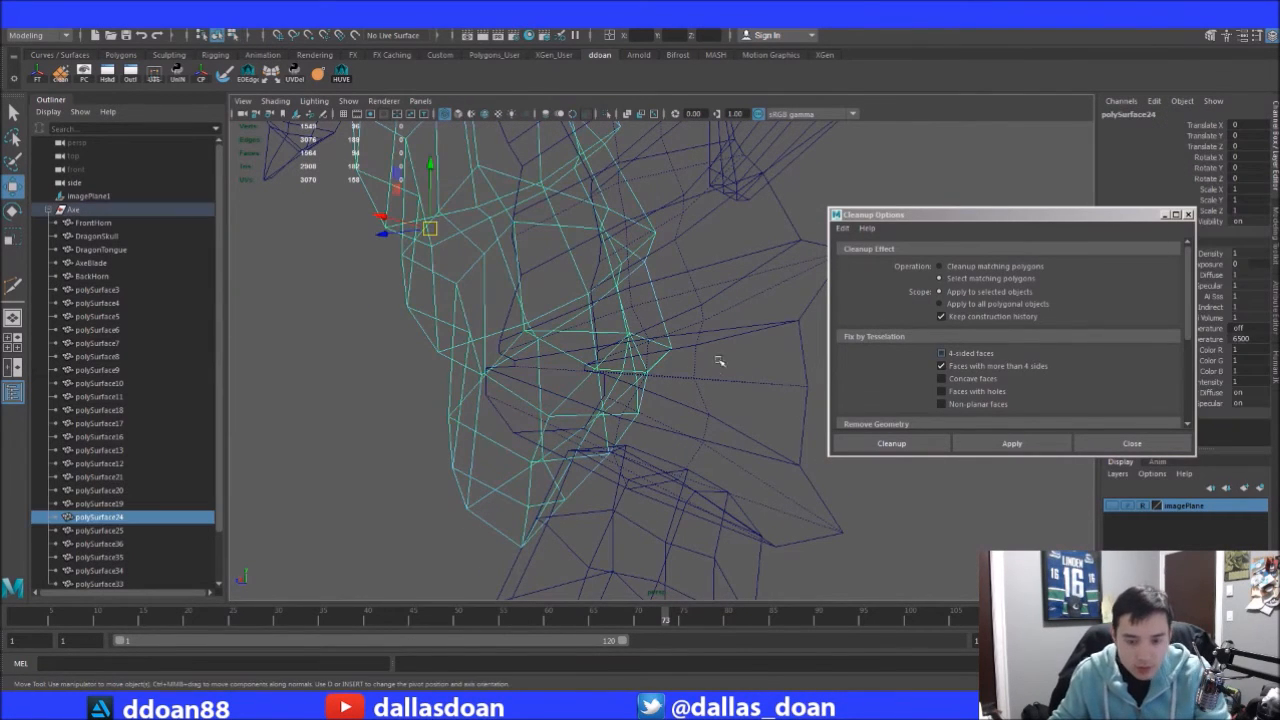
pyautogui.keyDown('alt'); pyautogui.moveTo(758, 410); pyautogui.dragTo(953, 436); pyautogui.keyUp('alt')
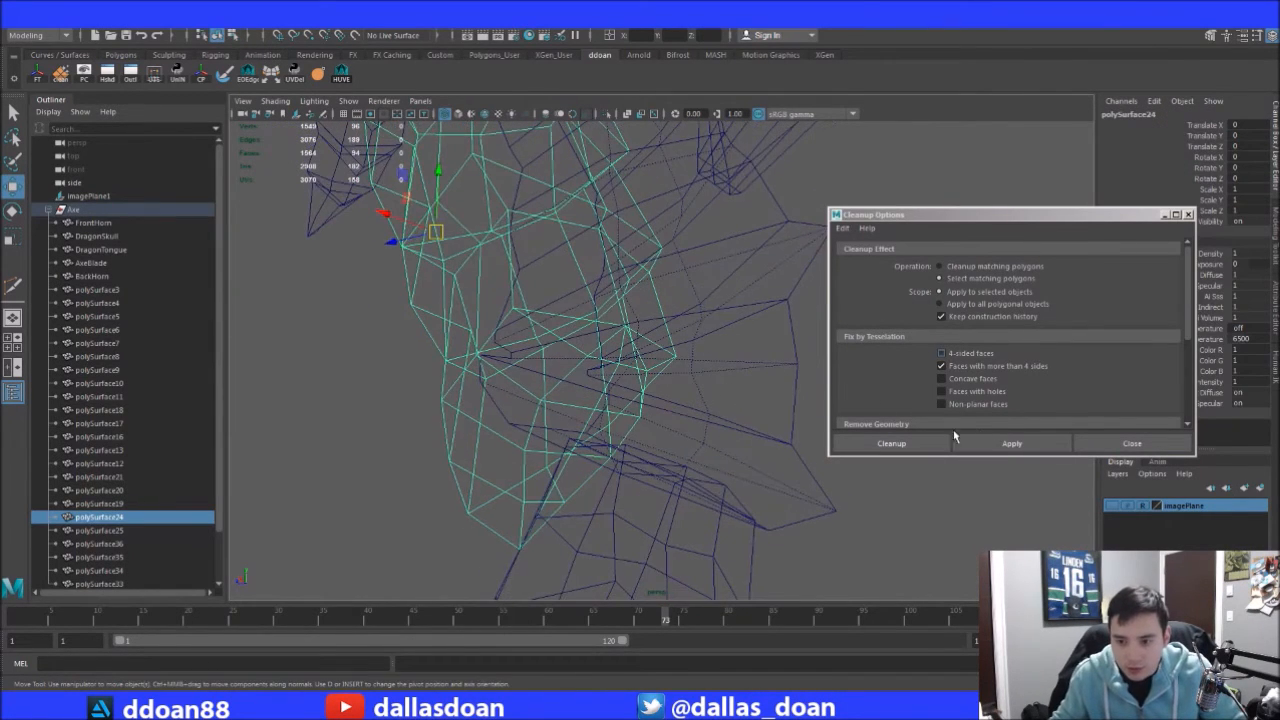
pyautogui.click(1008, 444)
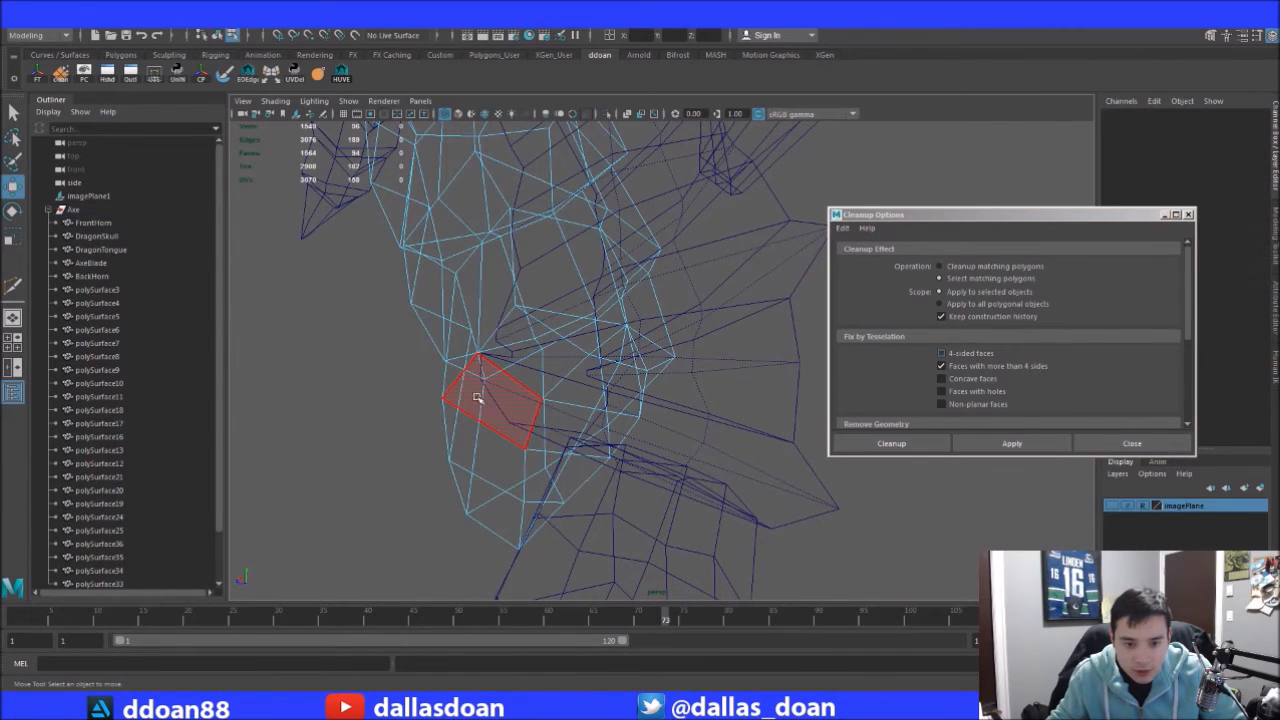
# Isolate the ridged piece polySurface24 in shaded view, turned towards its flagged lower end
pyautogui.click(527, 392)
pyautogui.press('5')
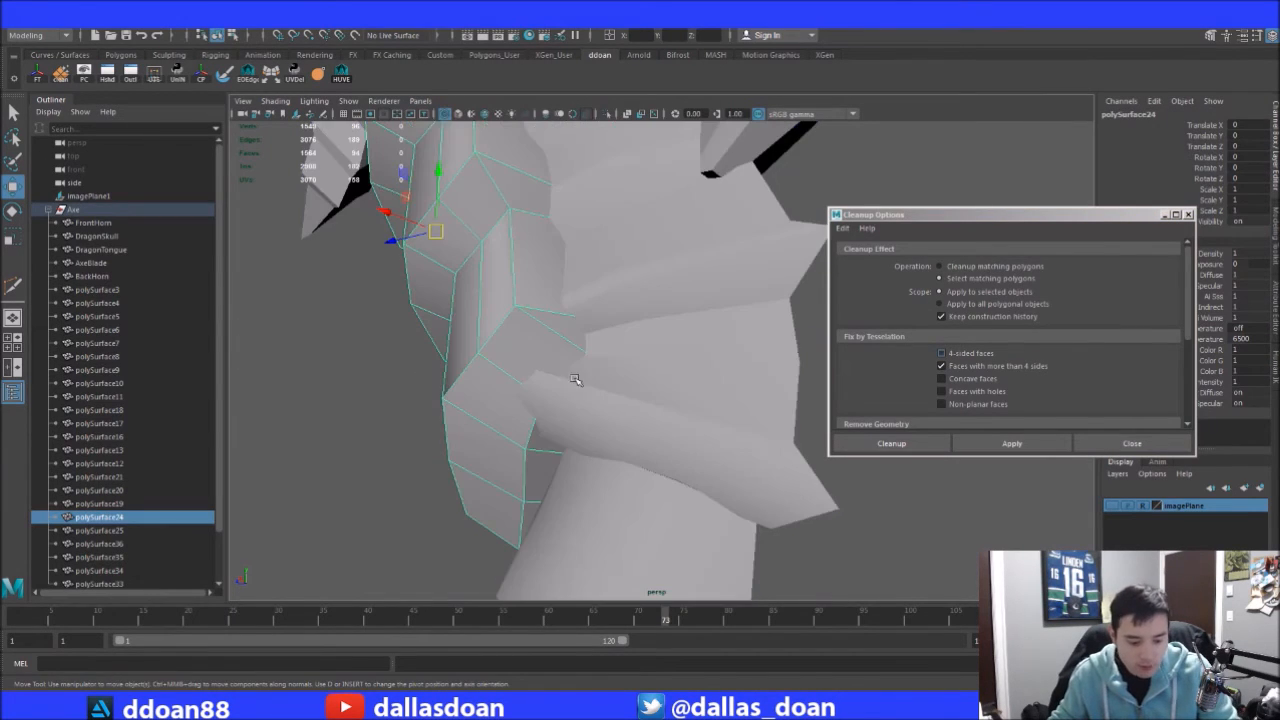
pyautogui.hotkey('ctrl', '1')
pyautogui.keyDown('alt'); pyautogui.moveTo(741, 421); pyautogui.dragTo(594, 400); pyautogui.keyUp('alt')
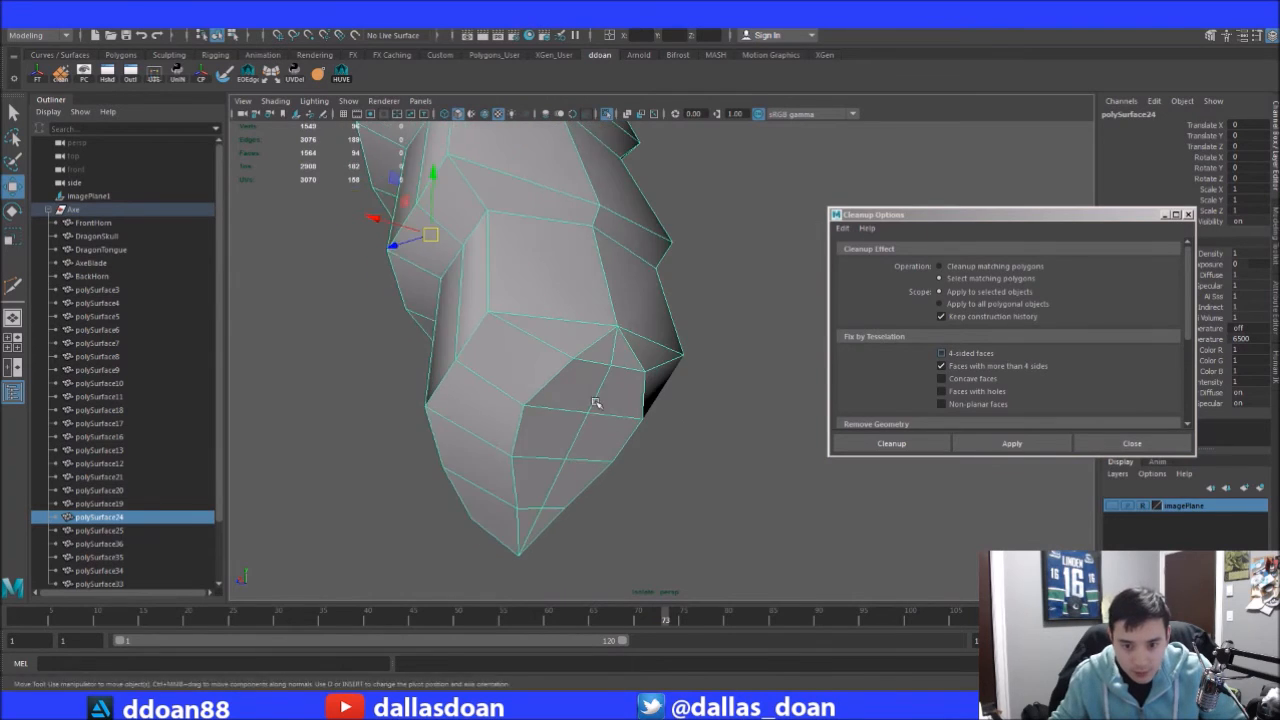
# Examine the individual vertices around the flagged face at the lower end of polySurface24 for split points
pyautogui.scroll(3, 789, 386)
pyautogui.press('F11')
pyautogui.keyDown('alt'); pyautogui.moveTo(476, 329); pyautogui.dragTo(643, 245); pyautogui.keyUp('alt')
pyautogui.click(646, 252)
pyautogui.keyDown('alt'); pyautogui.moveTo(694, 303); pyautogui.dragTo(658, 324); pyautogui.keyUp('alt')
pyautogui.keyDown('alt'); pyautogui.moveTo(683, 386); pyautogui.dragTo(569, 382); pyautogui.keyUp('alt')
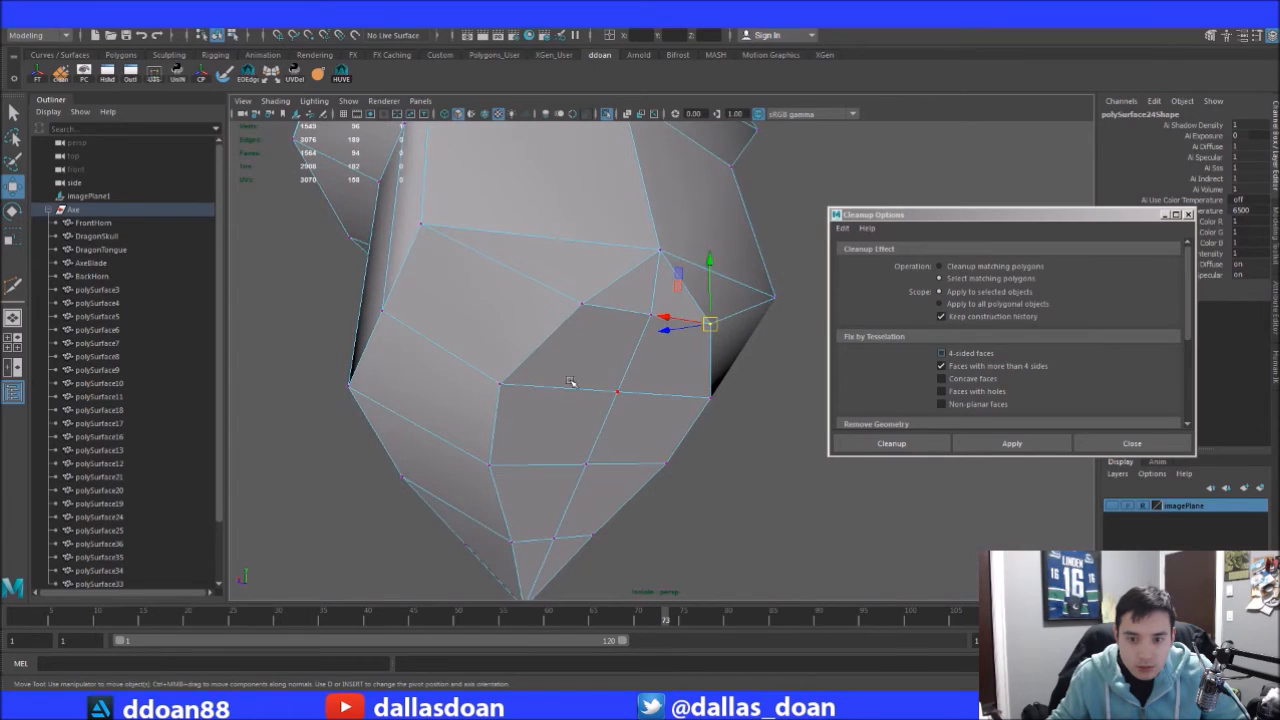
pyautogui.keyDown('alt'); pyautogui.moveTo(633, 410); pyautogui.dragTo(799, 451); pyautogui.keyUp('alt')
pyautogui.click(734, 397)
pyautogui.keyDown('ctrl'); pyautogui.moveTo(773, 367); pyautogui.dragTo(771, 366); pyautogui.keyUp('ctrl')
pyautogui.keyDown('alt'); pyautogui.moveTo(762, 398); pyautogui.dragTo(449, 323); pyautogui.keyUp('alt')
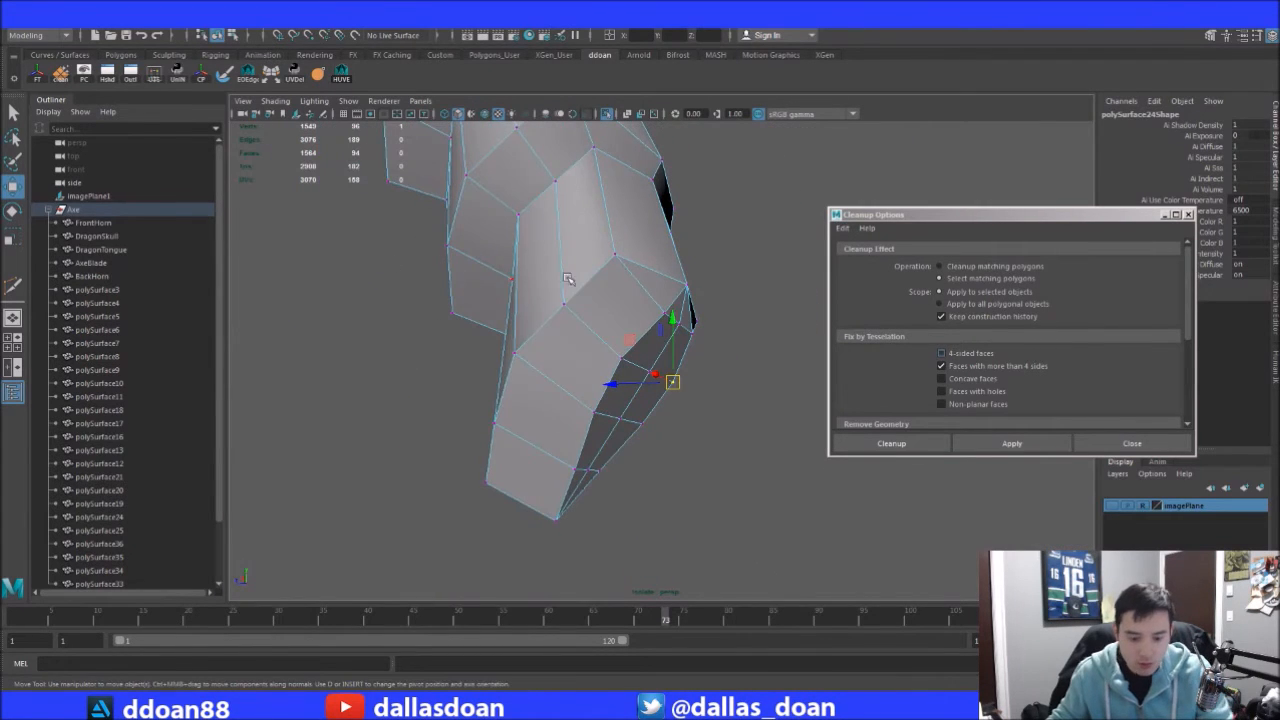
# Rerun Cleanup's matching-polygon selection on the isolated polySurface24 and return the piece to object selection
pyautogui.click(1012, 443)
pyautogui.keyDown('alt'); pyautogui.moveTo(629, 380); pyautogui.dragTo(673, 392); pyautogui.keyUp('alt')
pyautogui.moveTo(675, 392); pyautogui.dragTo(694, 409, button='right')
pyautogui.keyDown('alt'); pyautogui.moveTo(694, 409); pyautogui.dragTo(908, 415); pyautogui.keyUp('alt')
pyautogui.moveTo(667, 392); pyautogui.dragTo(739, 335, button='right')
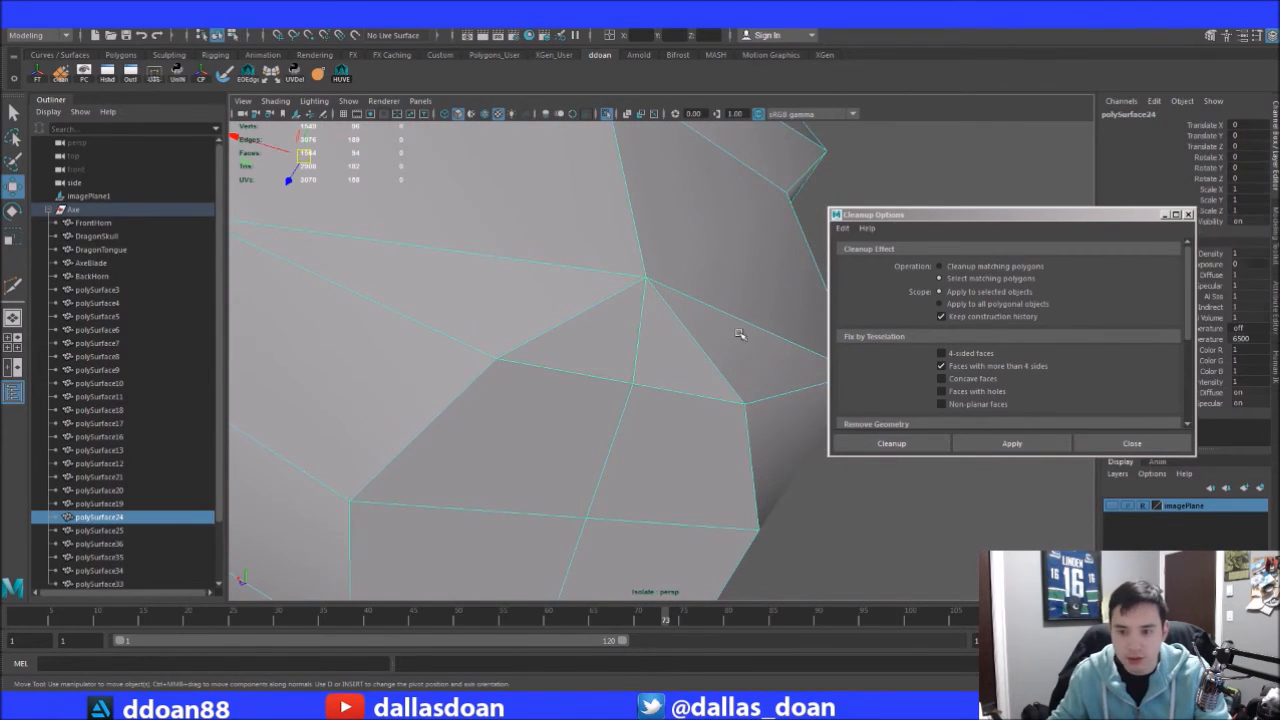
# Run Cleanup on polySurface24 with the operation set to Cleanup matching polygons and faces with more than 4 sides enabled
pyautogui.click(1015, 267)
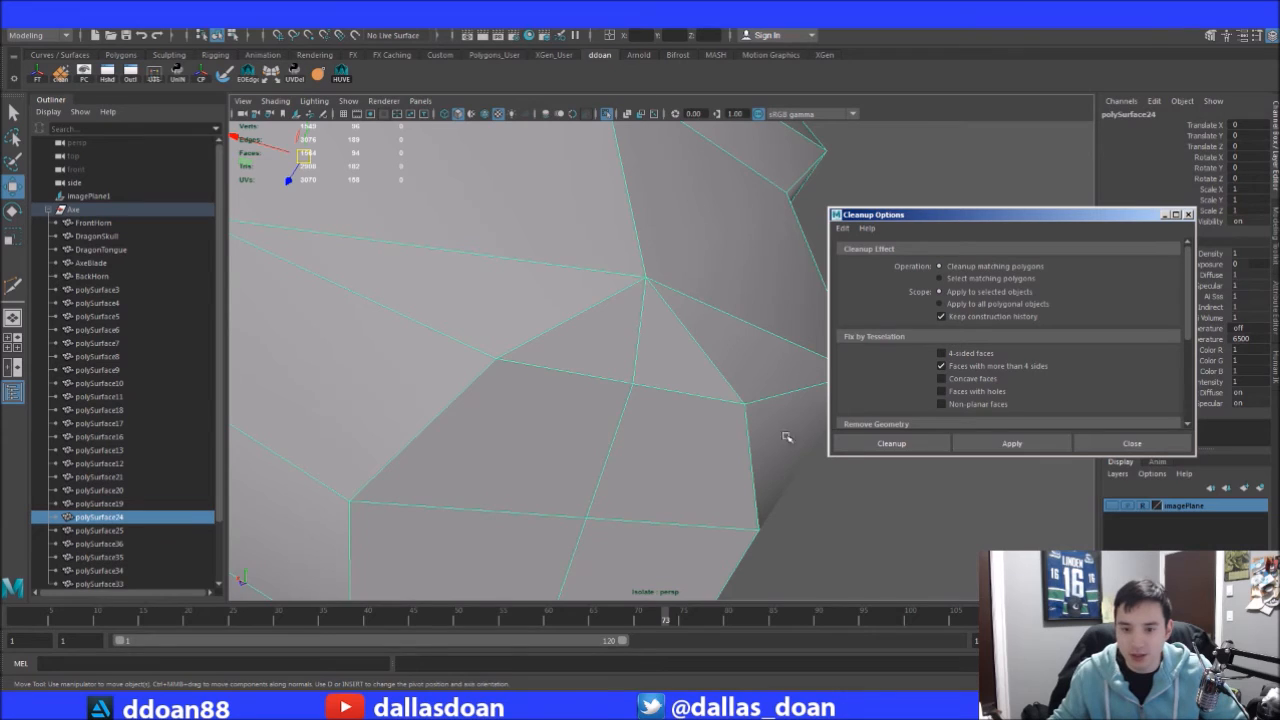
pyautogui.click(1010, 446)
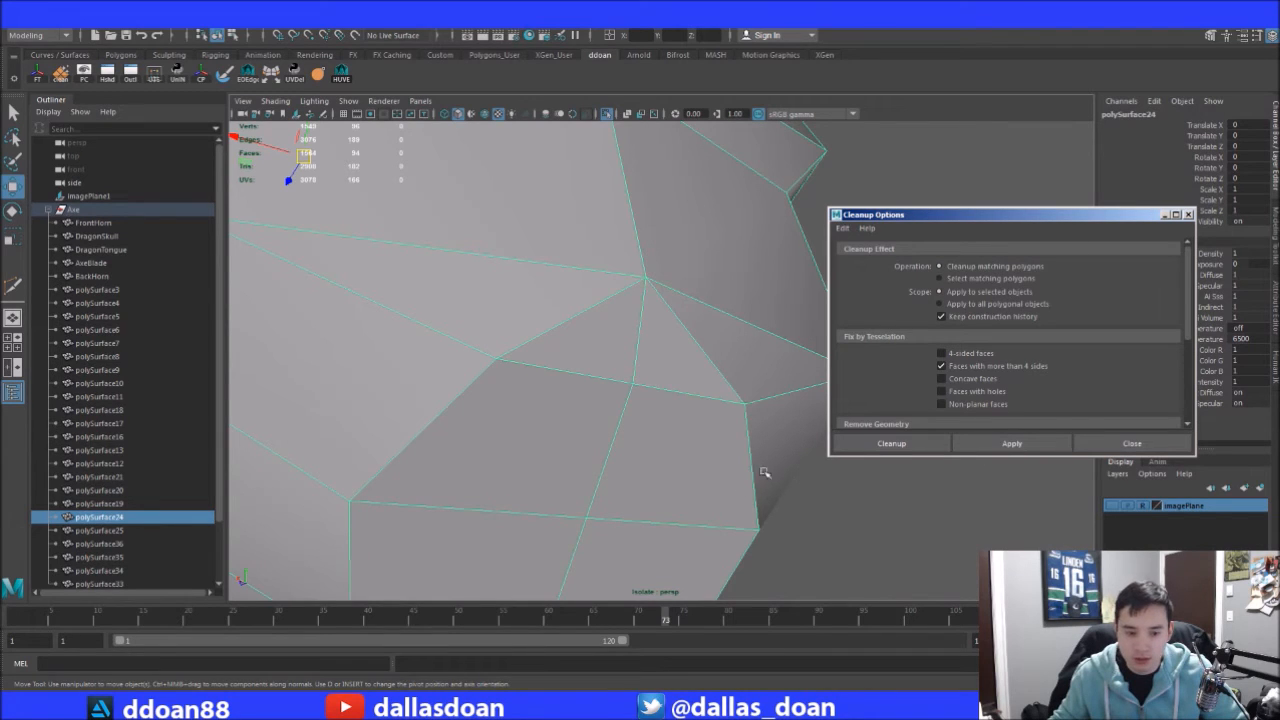
pyautogui.keyDown('alt'); pyautogui.moveTo(728, 423); pyautogui.dragTo(622, 441, button='right'); pyautogui.keyUp('alt')
pyautogui.keyDown('alt'); pyautogui.moveTo(822, 403); pyautogui.dragTo(792, 388, button='right'); pyautogui.keyUp('alt')
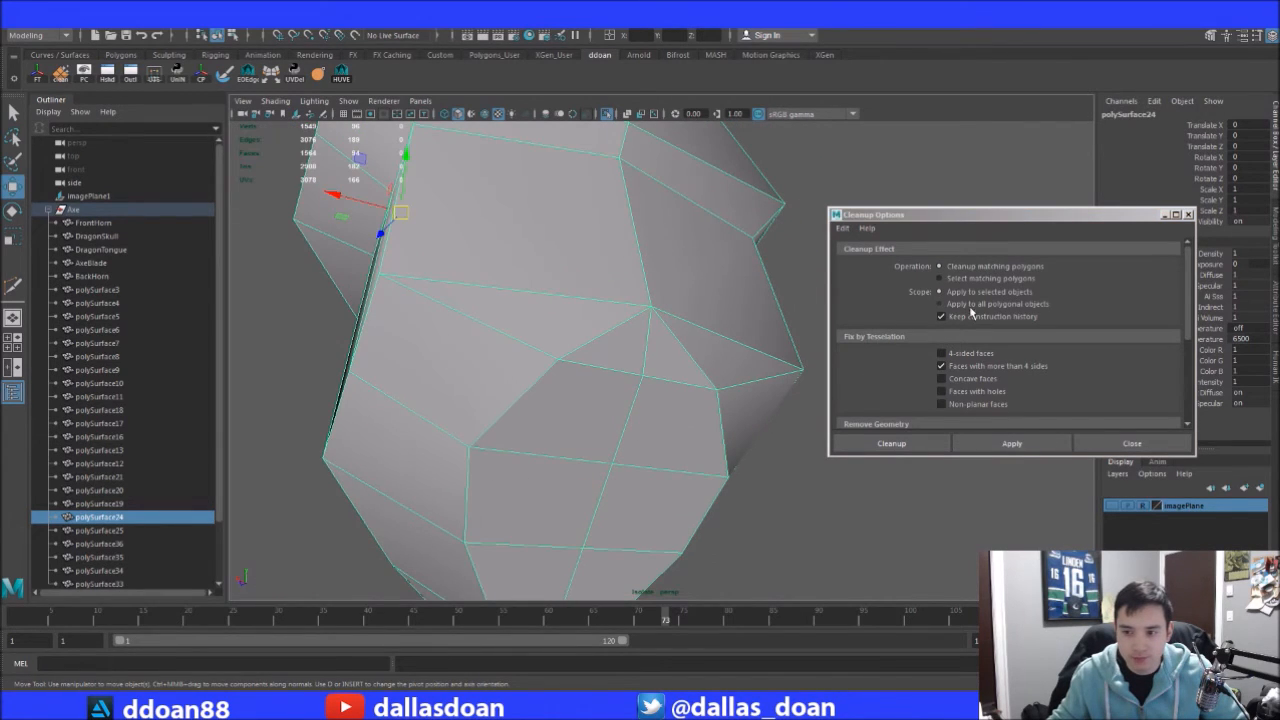
# Set the Cleanup operation back to Select matching polygons and recheck polySurface24 for faces with more than 4 sides
pyautogui.click(968, 279)
pyautogui.click(1010, 446)
pyautogui.keyDown('alt'); pyautogui.moveTo(730, 447); pyautogui.dragTo(648, 417); pyautogui.keyUp('alt')
pyautogui.scroll(-5, 648, 417)
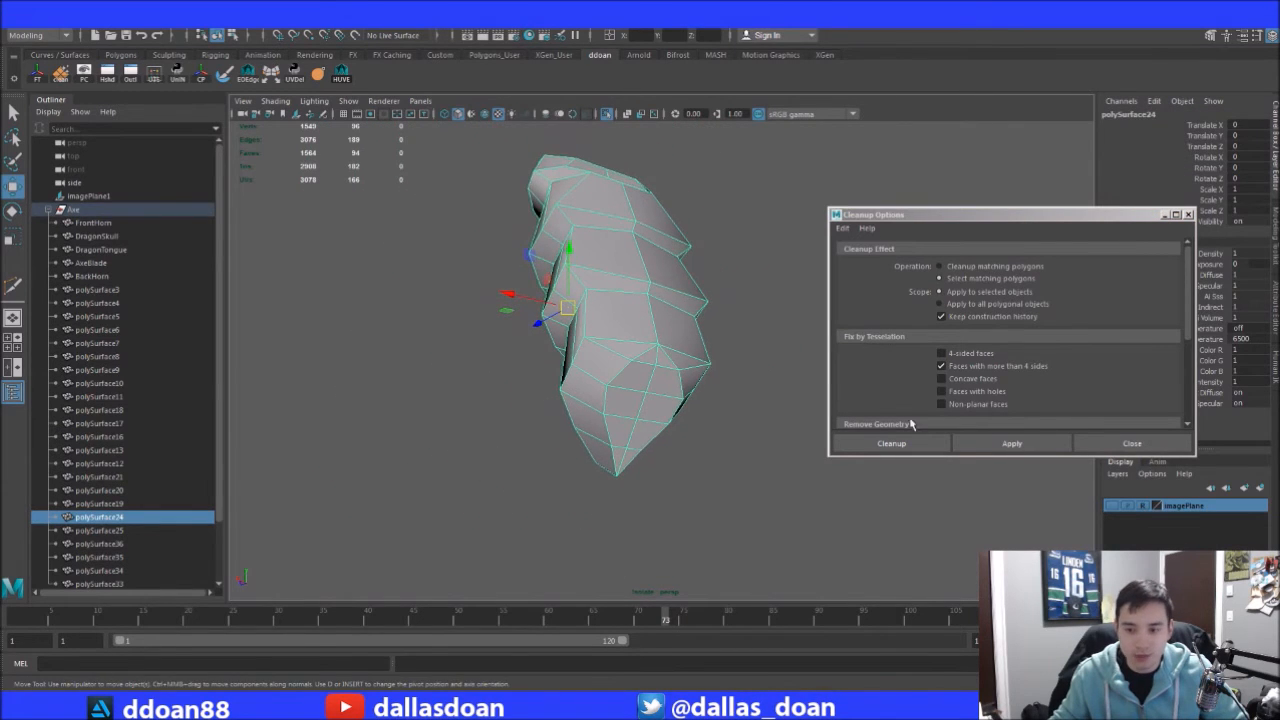
# Show the whole axe again, recheck all its pieces with Cleanup for faces with more than 4 sides and close the options
pyautogui.keyDown('alt'); pyautogui.moveTo(783, 436); pyautogui.dragTo(371, 497, button='right'); pyautogui.keyUp('alt')
pyautogui.keyDown('alt'); pyautogui.moveTo(371, 497); pyautogui.dragTo(613, 419); pyautogui.keyUp('alt')
pyautogui.click(1074, 443)
pyautogui.moveTo(557, 348); pyautogui.dragTo(352, 206)
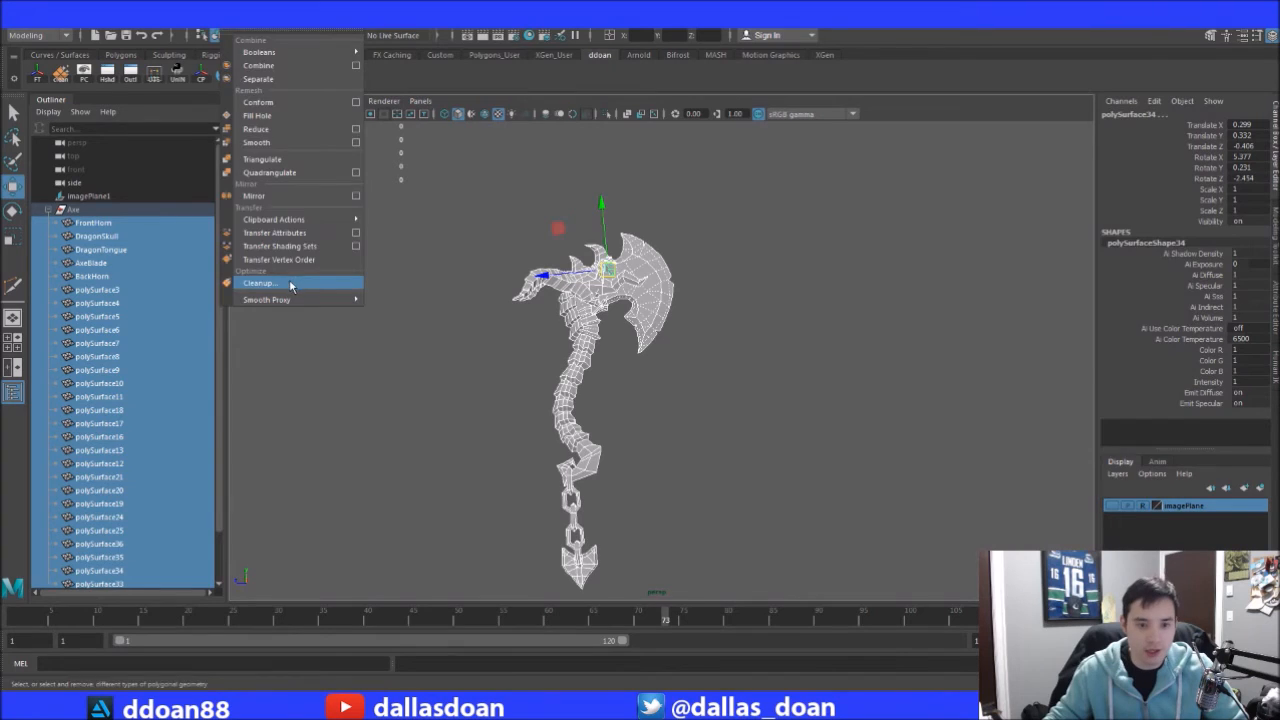
pyautogui.click(352, 280)
pyautogui.click(1007, 446)
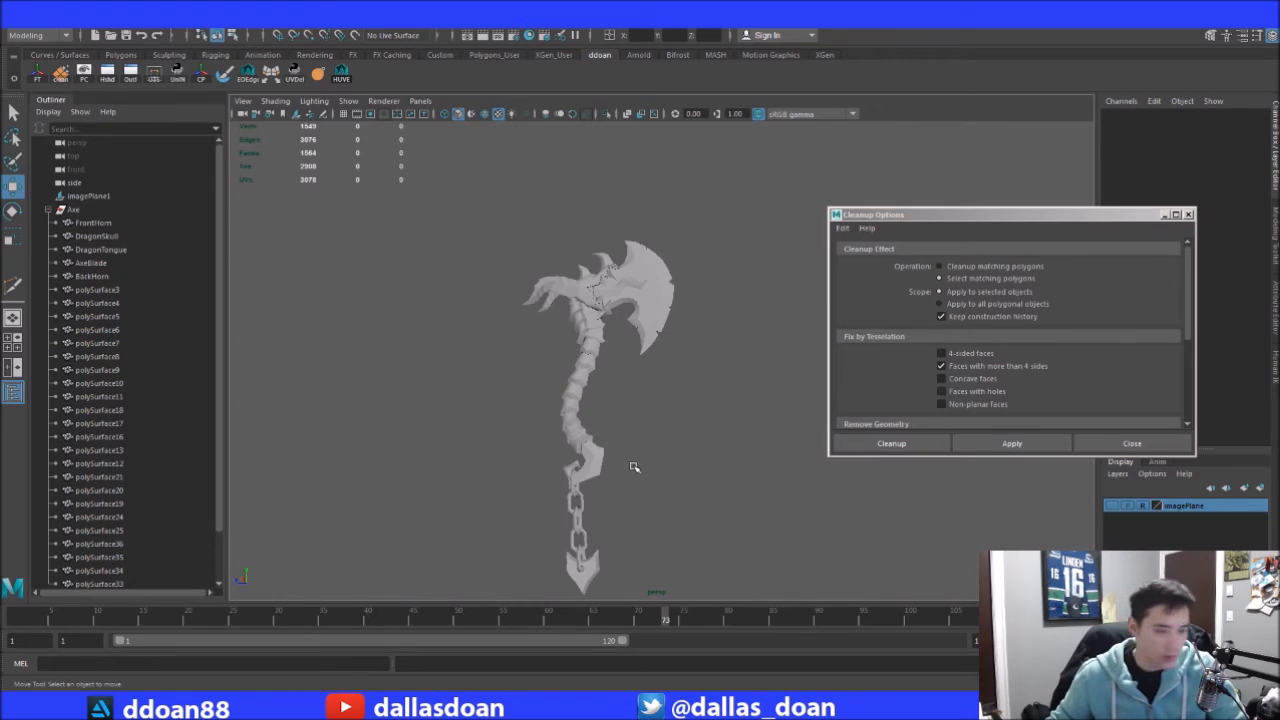
pyautogui.moveTo(466, 220); pyautogui.dragTo(744, 576)
pyautogui.keyDown('alt'); pyautogui.moveTo(700, 365); pyautogui.dragTo(642, 325); pyautogui.keyUp('alt')
pyautogui.click(743, 455)
pyautogui.click(1131, 443)
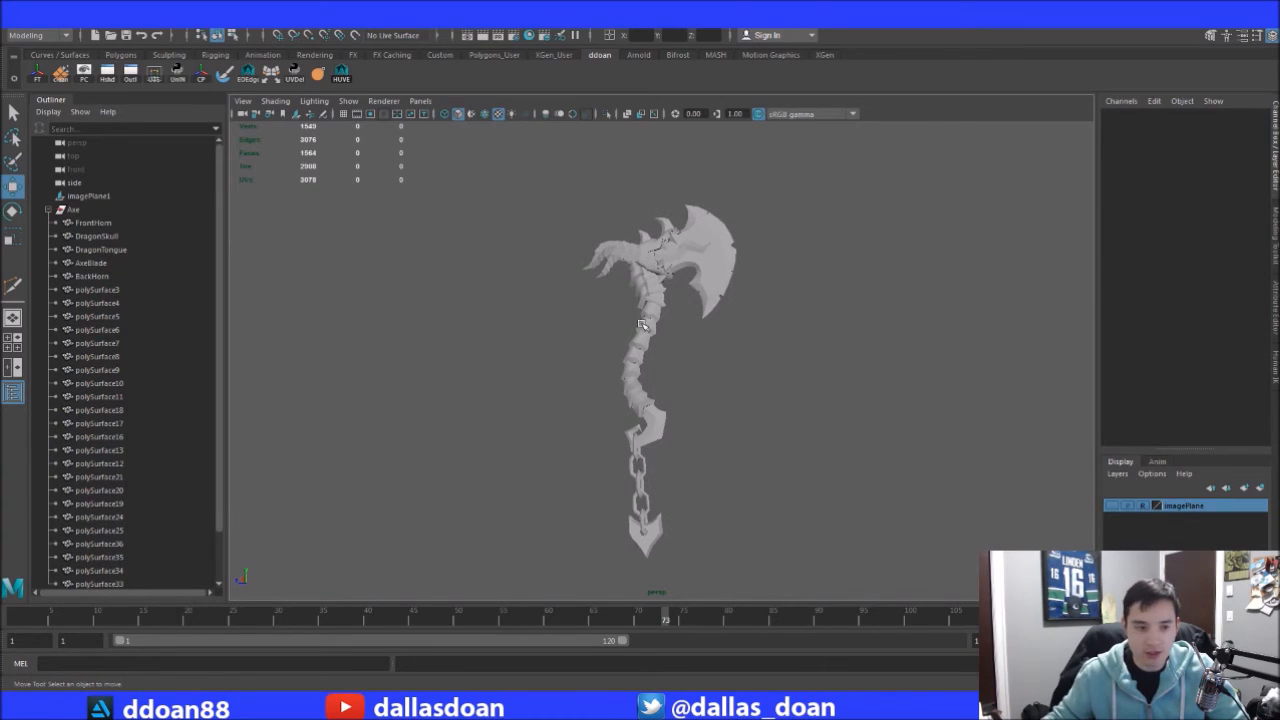
# Save the cleaned-up axe scene to the existing file Axe_DragonSteel.ma
pyautogui.press('q')
pyautogui.hotkey('ctrl', 's')
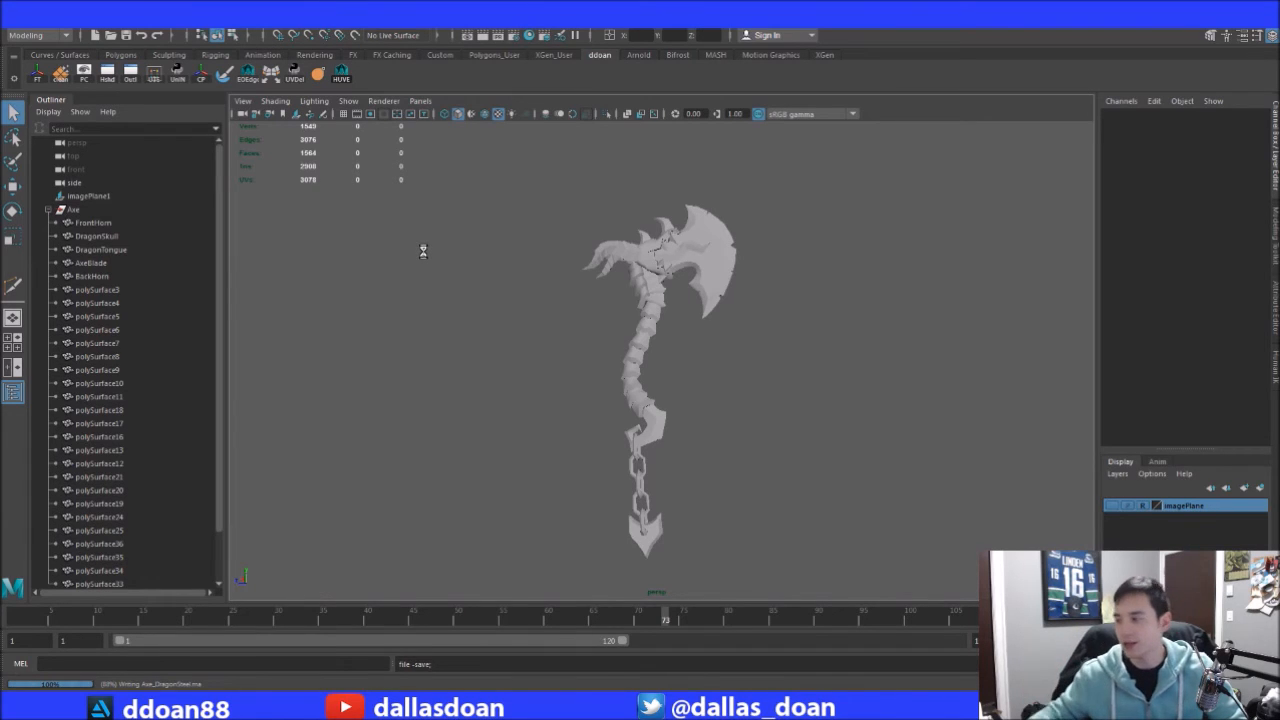
pyautogui.press('w')
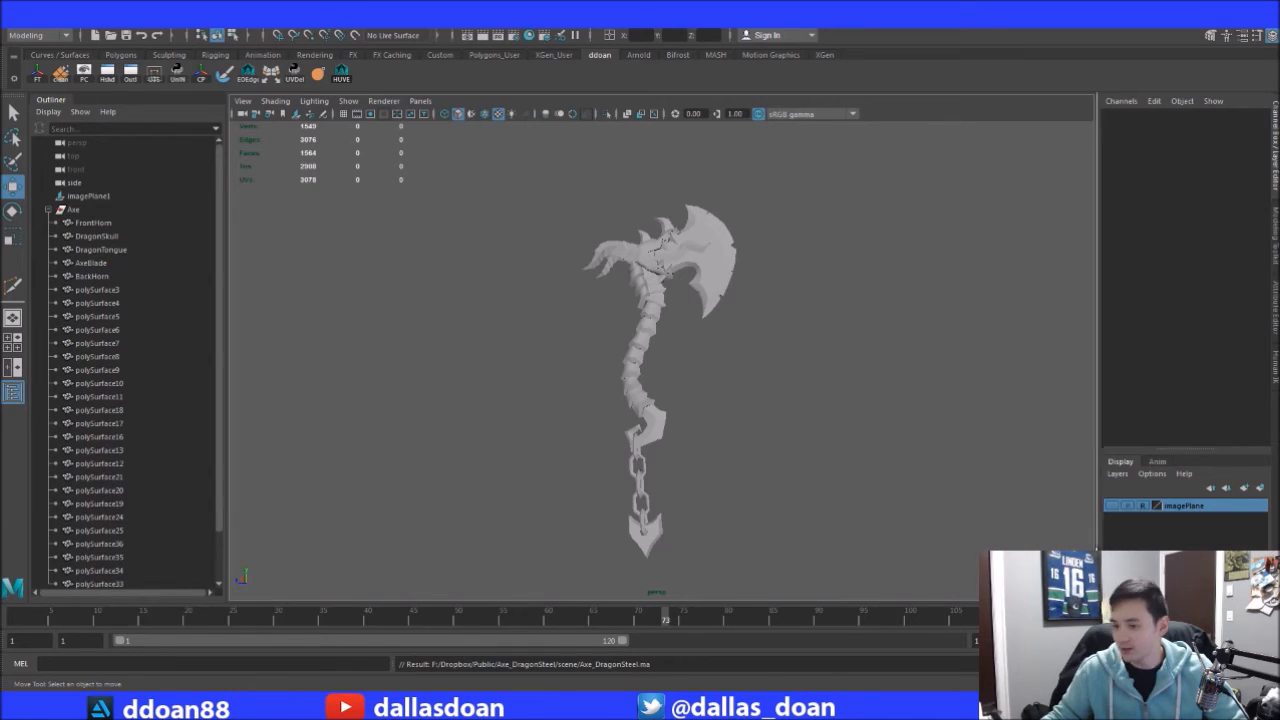
# Bring up the Greenshot image editor, close it and return to the axe scene
pyautogui.hotkey('alt', 'Tab')
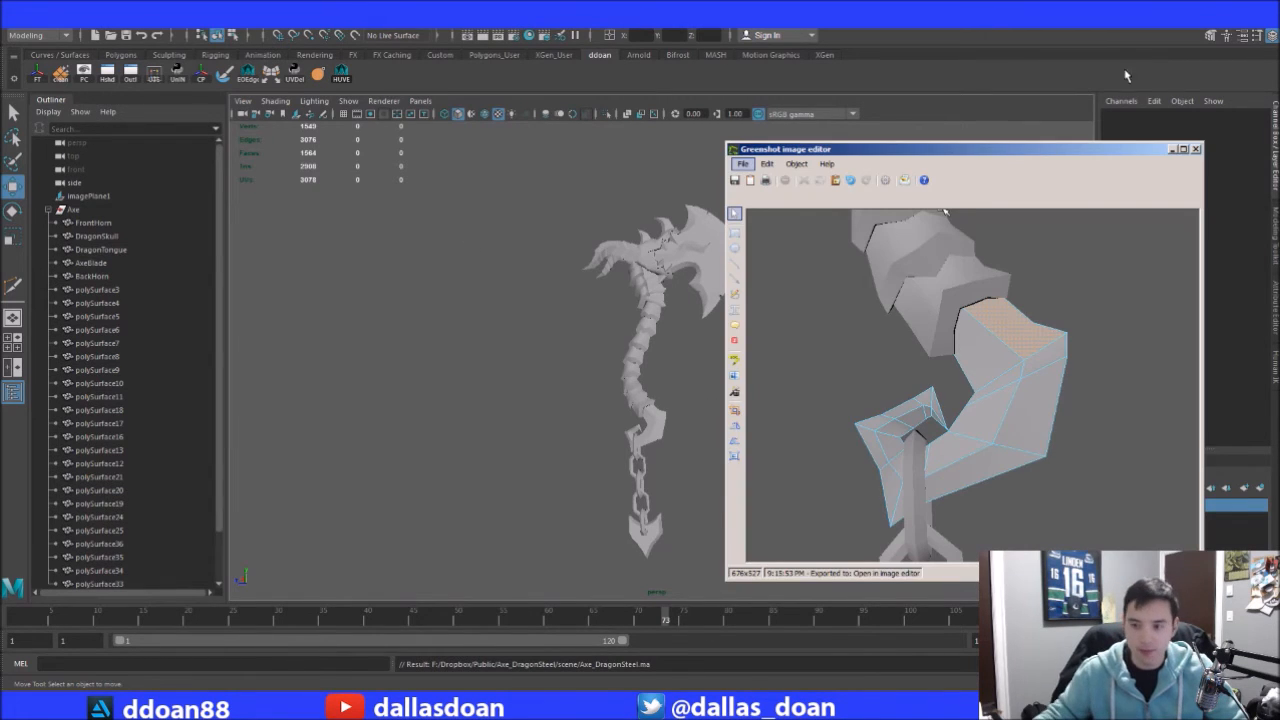
pyautogui.click(1195, 150)
pyautogui.click(649, 391)
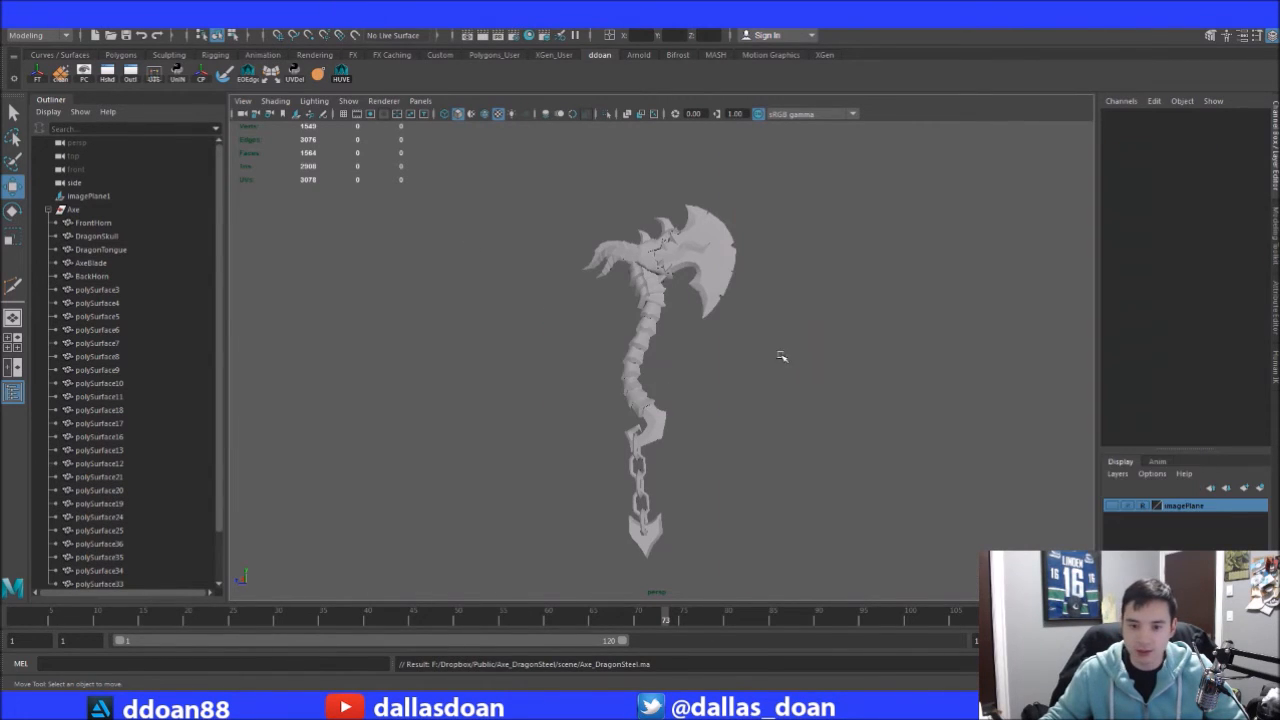
# Select the four small jagged pieces on the dragon skull, polySurface33 through polySurface36
pyautogui.click(697, 264)
pyautogui.press('f')
pyautogui.keyDown('alt'); pyautogui.moveTo(789, 271); pyautogui.dragTo(849, 327); pyautogui.keyUp('alt')
pyautogui.hotkey('ctrl', 'z')
pyautogui.click(752, 249)
pyautogui.keyDown('shift'); pyautogui.click(817, 286); pyautogui.keyUp('shift')
pyautogui.click(685, 231)
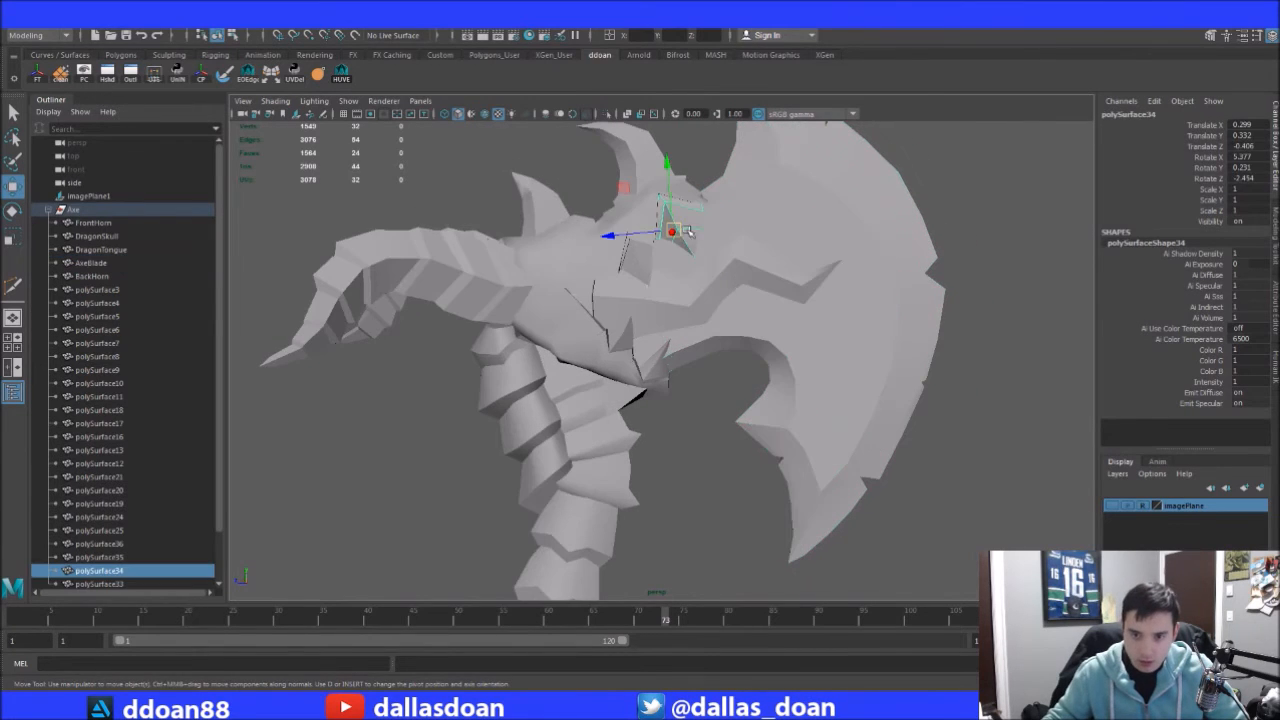
pyautogui.keyDown('shift'); pyautogui.click(640, 259); pyautogui.keyUp('shift')
pyautogui.keyDown('shift'); pyautogui.click(621, 336); pyautogui.keyUp('shift')
pyautogui.keyDown('shift'); pyautogui.click(660, 362); pyautogui.keyUp('shift')
pyautogui.keyDown('alt'); pyautogui.moveTo(692, 412); pyautogui.dragTo(740, 438); pyautogui.keyUp('alt')
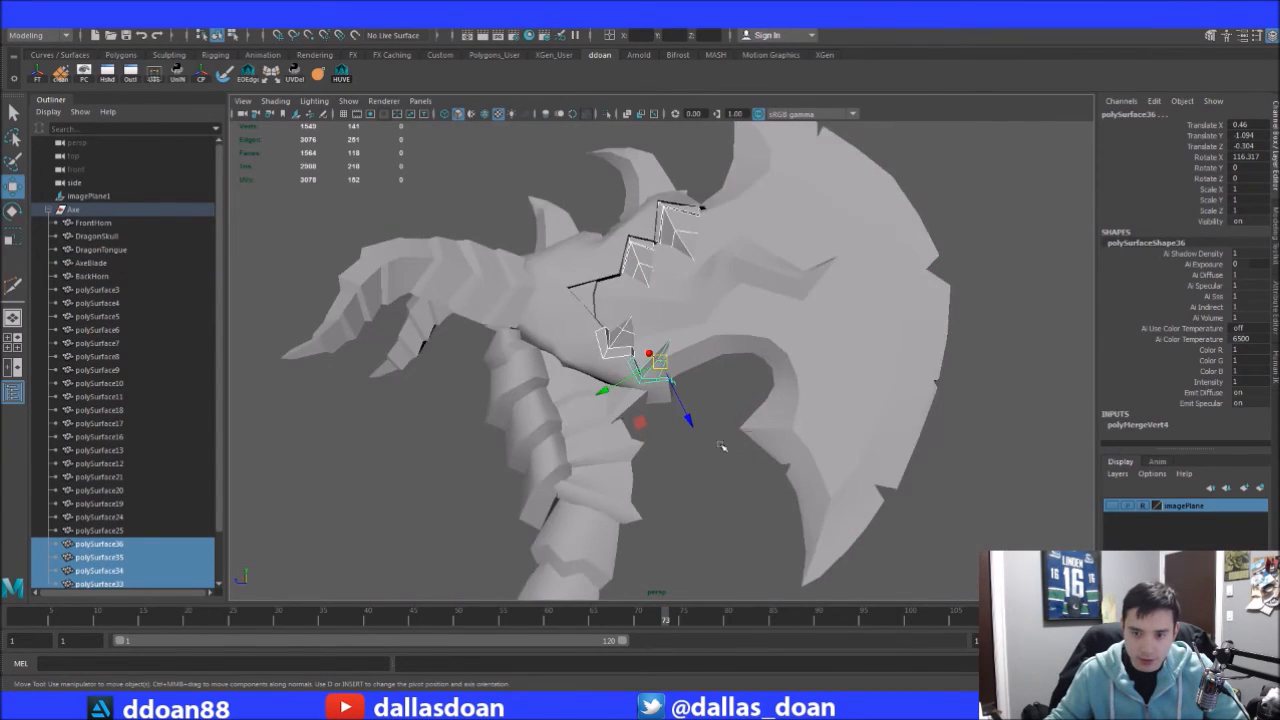
# Add FrontHorn and BackHorn on top of the skull to the selection
pyautogui.keyDown('alt'); pyautogui.moveTo(740, 438); pyautogui.dragTo(703, 435, button='right'); pyautogui.keyUp('alt')
pyautogui.keyDown('alt'); pyautogui.moveTo(703, 435); pyautogui.dragTo(713, 440); pyautogui.keyUp('alt')
pyautogui.keyDown('alt'); pyautogui.moveTo(719, 404); pyautogui.dragTo(761, 490, button='middle'); pyautogui.keyUp('alt')
pyautogui.keyDown('shift'); pyautogui.click(674, 236); pyautogui.keyUp('shift')
pyautogui.keyDown('shift'); pyautogui.click(606, 274); pyautogui.keyUp('shift')
pyautogui.moveTo(660, 296)
pyautogui.keyDown('alt'); pyautogui.mouseDown()
pyautogui.moveTo(748, 308)
pyautogui.moveTo(716, 294)
pyautogui.moveTo(677, 301)
pyautogui.mouseUp(); pyautogui.keyUp('alt')
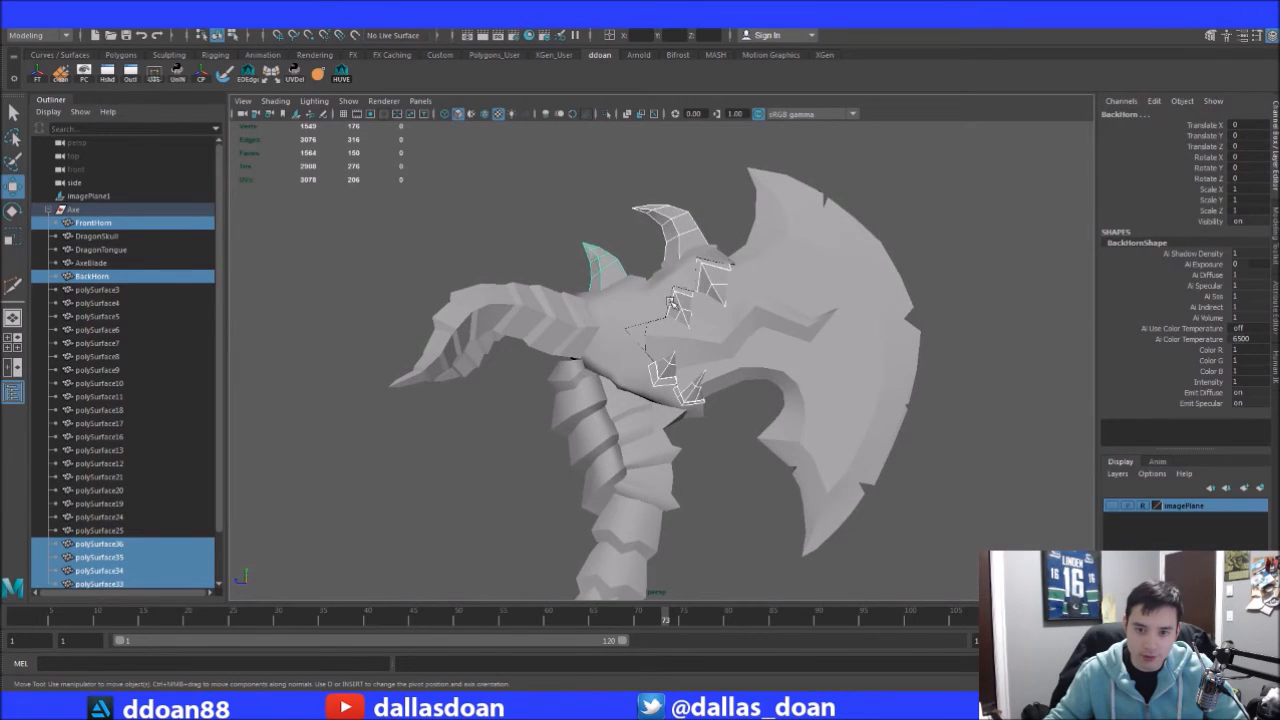
# Add the segmented front horns (polySurface25) and the ridged neck piece (polySurface20) to the selection
pyautogui.keyDown('alt'); pyautogui.moveTo(729, 266); pyautogui.dragTo(564, 273); pyautogui.keyUp('alt')
pyautogui.keyDown('shift'); pyautogui.click(510, 325); pyautogui.keyUp('shift')
pyautogui.keyDown('alt'); pyautogui.moveTo(686, 329); pyautogui.dragTo(840, 403); pyautogui.keyUp('alt')
pyautogui.keyDown('shift'); pyautogui.click(665, 322); pyautogui.keyUp('shift')
pyautogui.scroll(3, 840, 403)
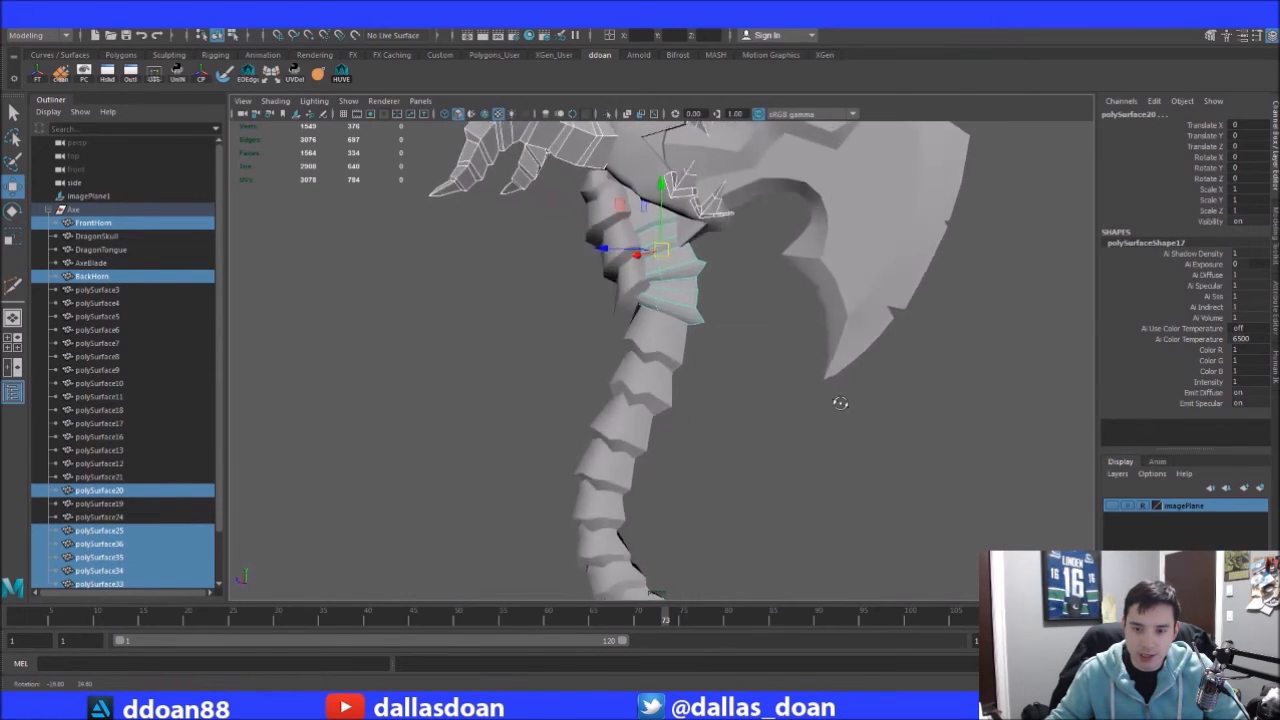
pyautogui.scroll(-3, 840, 403)
pyautogui.keyDown('alt'); pyautogui.moveTo(777, 354); pyautogui.dragTo(740, 399); pyautogui.keyUp('alt')
pyautogui.keyDown('alt'); pyautogui.moveTo(784, 416); pyautogui.dragTo(746, 408, button='right'); pyautogui.keyUp('alt')
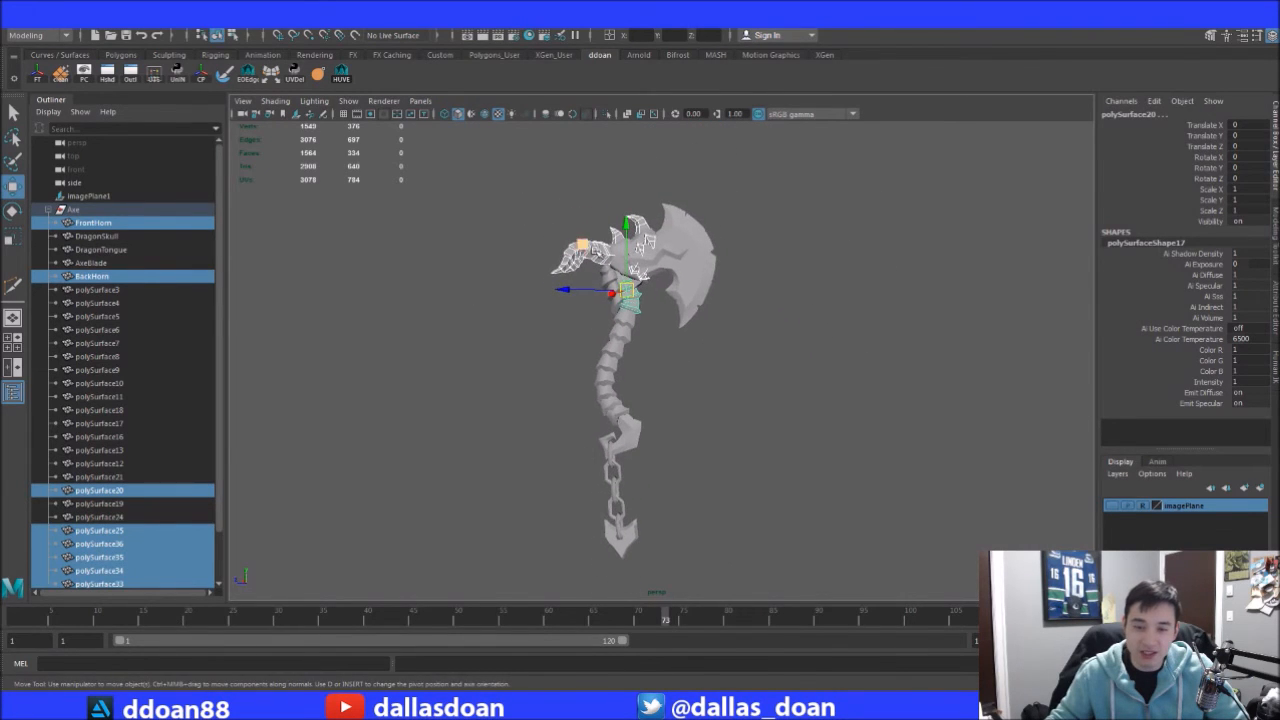
pyautogui.moveTo(671, 430); pyautogui.dragTo(761, 354)
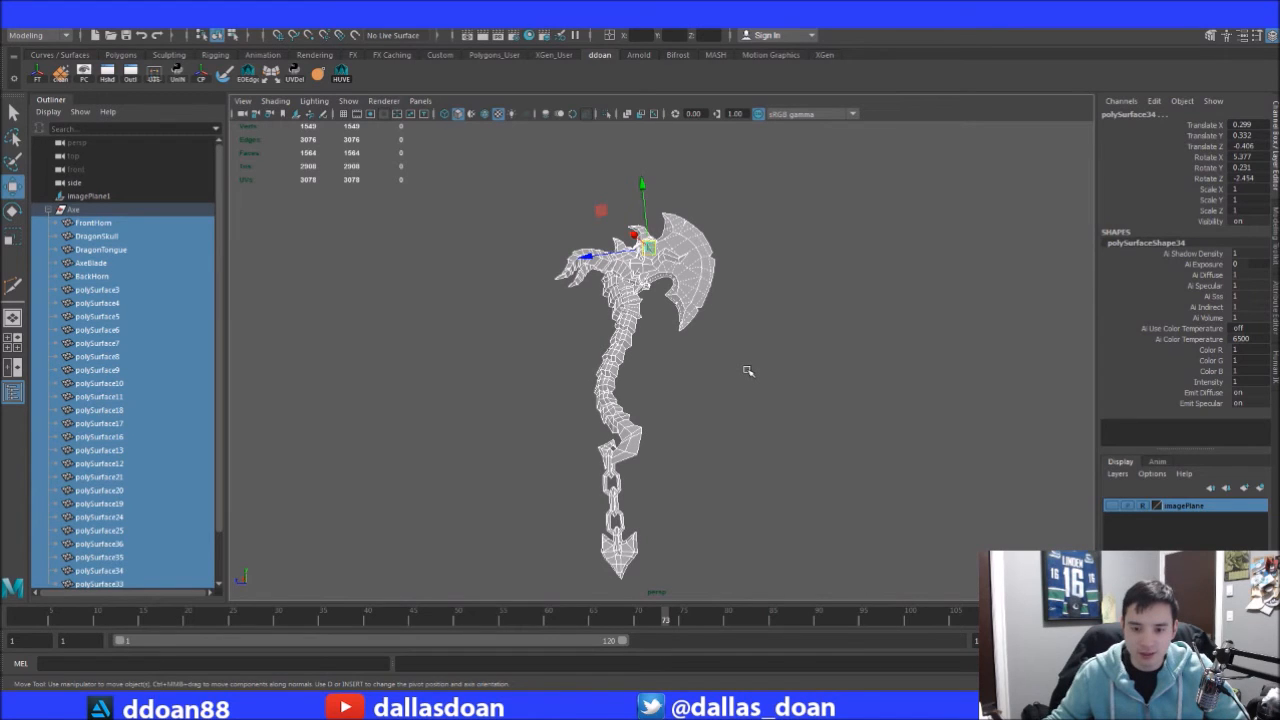
pyautogui.keyDown('alt'); pyautogui.moveTo(745, 328); pyautogui.dragTo(1003, 326, button='right'); pyautogui.keyUp('alt')
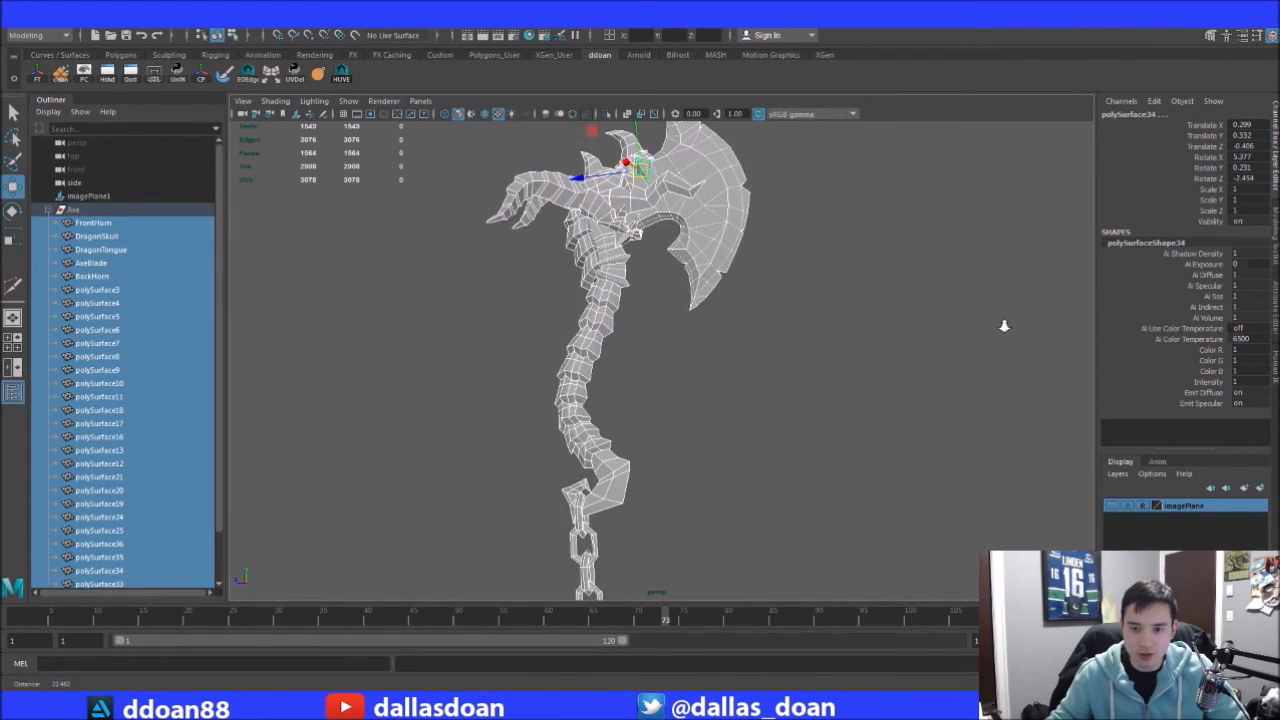
pyautogui.keyDown('alt'); pyautogui.moveTo(854, 402); pyautogui.dragTo(883, 423, button='middle'); pyautogui.keyUp('alt')
pyautogui.keyDown('alt'); pyautogui.moveTo(883, 423); pyautogui.dragTo(930, 405, button='right'); pyautogui.keyUp('alt')
pyautogui.keyDown('alt'); pyautogui.moveTo(905, 400); pyautogui.dragTo(914, 431, button='middle'); pyautogui.keyUp('alt')
pyautogui.click(822, 343)
pyautogui.keyDown('alt'); pyautogui.moveTo(822, 343); pyautogui.dragTo(849, 415, button='middle'); pyautogui.keyUp('alt')
pyautogui.hotkey('ctrl', 'z')
pyautogui.hotkey('ctrl', 'z')
pyautogui.keyDown('alt'); pyautogui.moveTo(838, 398); pyautogui.dragTo(871, 382, button='right'); pyautogui.keyUp('alt')
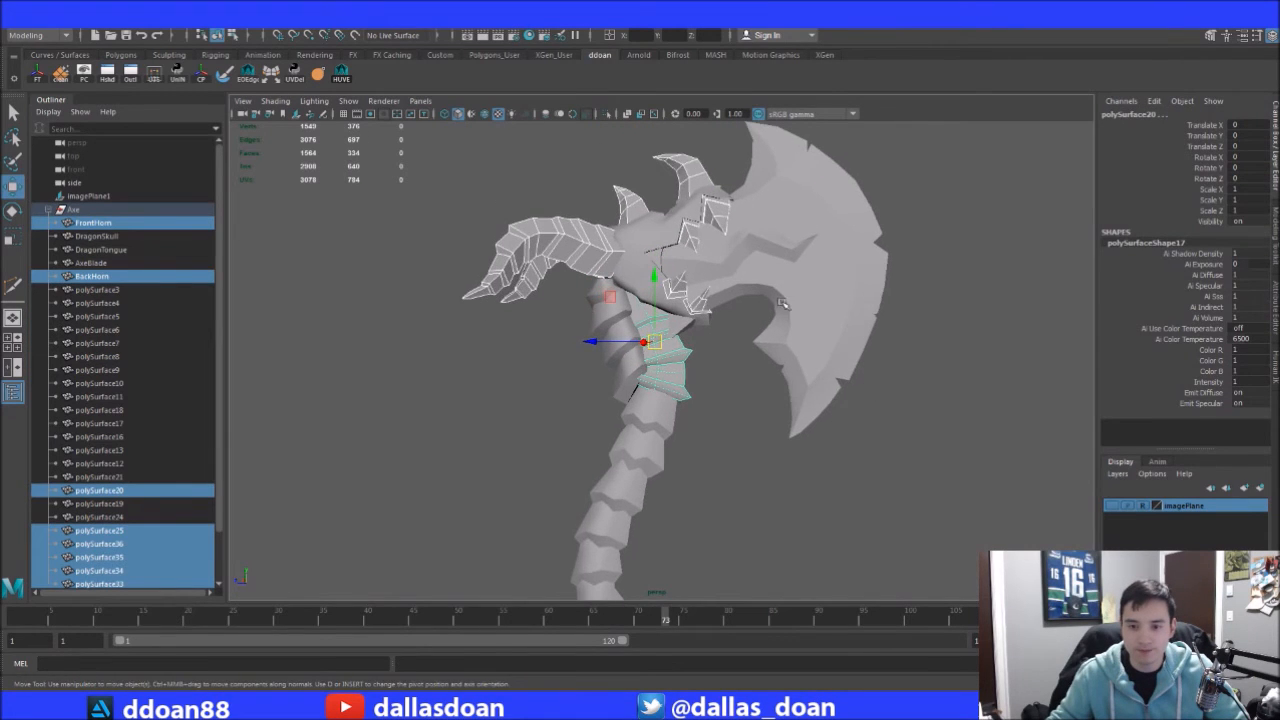
# Extend the selection with the handle's hooked end (polySurface11), the arrowhead tip (polySurface19) and chain links polySurface12 and polySurface13
pyautogui.keyDown('alt'); pyautogui.moveTo(783, 304); pyautogui.dragTo(674, 377, button='right'); pyautogui.keyUp('alt')
pyautogui.keyDown('alt'); pyautogui.moveTo(700, 385); pyautogui.dragTo(733, 386, button='middle'); pyautogui.keyUp('alt')
pyautogui.keyDown('alt'); pyautogui.moveTo(733, 386); pyautogui.dragTo(680, 384, button='right'); pyautogui.keyUp('alt')
pyautogui.keyDown('alt'); pyautogui.moveTo(680, 384); pyautogui.dragTo(703, 306, button='middle'); pyautogui.keyUp('alt')
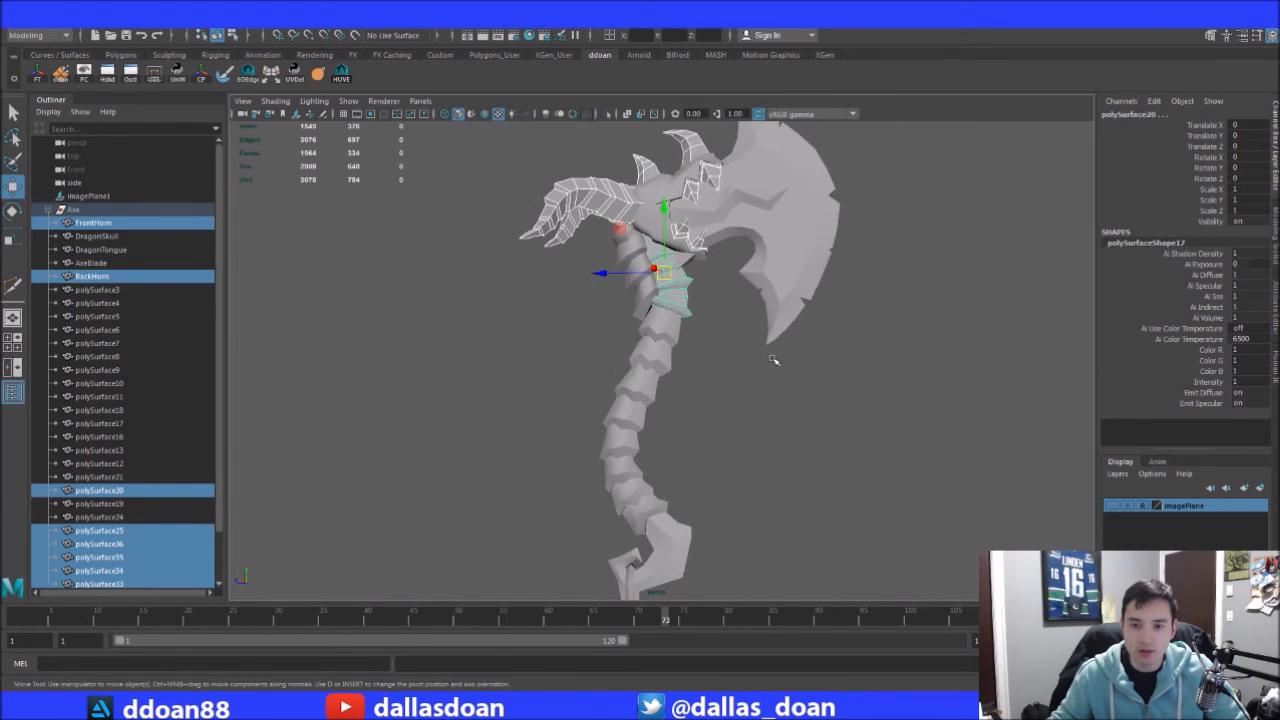
pyautogui.keyDown('alt'); pyautogui.moveTo(797, 342); pyautogui.dragTo(805, 281, button='middle'); pyautogui.keyUp('alt')
pyautogui.keyDown('alt'); pyautogui.moveTo(777, 406); pyautogui.dragTo(736, 392, button='right'); pyautogui.keyUp('alt')
pyautogui.keyDown('alt'); pyautogui.moveTo(741, 432); pyautogui.dragTo(774, 357, button='middle'); pyautogui.keyUp('alt')
pyautogui.keyDown('shift'); pyautogui.click(668, 463); pyautogui.keyUp('shift')
pyautogui.keyDown('shift'); pyautogui.click(652, 524); pyautogui.keyUp('shift')
pyautogui.keyDown('alt'); pyautogui.moveTo(678, 441); pyautogui.dragTo(891, 337, button='right'); pyautogui.keyUp('alt')
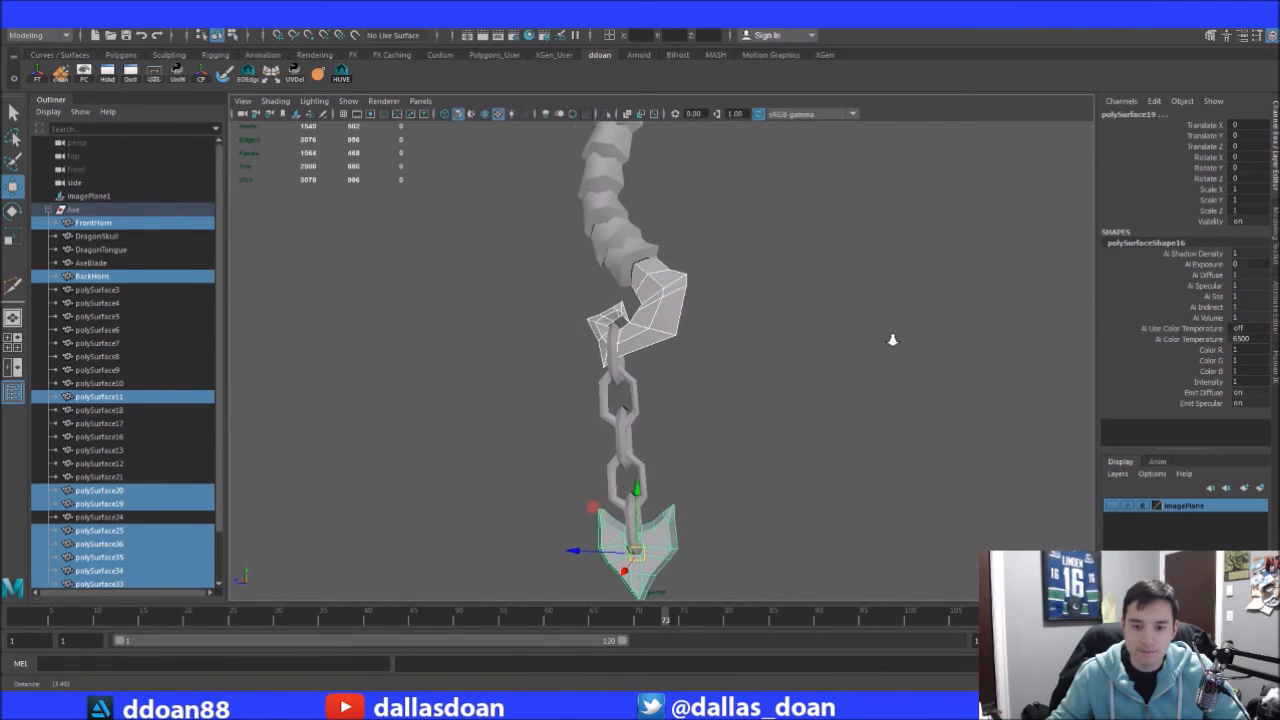
pyautogui.keyDown('shift'); pyautogui.click(643, 405); pyautogui.keyUp('shift')
pyautogui.keyDown('shift'); pyautogui.click(639, 475); pyautogui.keyUp('shift')
# Combine the selected axe pieces into one mesh and delete its construction history
pyautogui.keyDown('alt'); pyautogui.moveTo(688, 354); pyautogui.dragTo(770, 305, button='middle'); pyautogui.keyUp('alt')
pyautogui.keyDown('alt'); pyautogui.moveTo(770, 305); pyautogui.dragTo(946, 291, button='right'); pyautogui.keyUp('alt')
pyautogui.keyDown('alt'); pyautogui.moveTo(930, 245); pyautogui.dragTo(862, 540, button='middle'); pyautogui.keyUp('alt')
pyautogui.keyDown('alt'); pyautogui.moveTo(862, 500); pyautogui.dragTo(747, 438, button='right'); pyautogui.keyUp('alt')
pyautogui.keyDown('alt'); pyautogui.moveTo(836, 298); pyautogui.dragTo(794, 464, button='middle'); pyautogui.keyUp('alt')
pyautogui.keyDown('alt'); pyautogui.moveTo(794, 464); pyautogui.dragTo(745, 446, button='right'); pyautogui.keyUp('alt')
pyautogui.keyDown('alt'); pyautogui.moveTo(745, 446); pyautogui.dragTo(731, 366, button='middle'); pyautogui.keyUp('alt')
pyautogui.keyDown('alt'); pyautogui.moveTo(731, 366); pyautogui.dragTo(518, 415, button='right'); pyautogui.keyUp('alt')
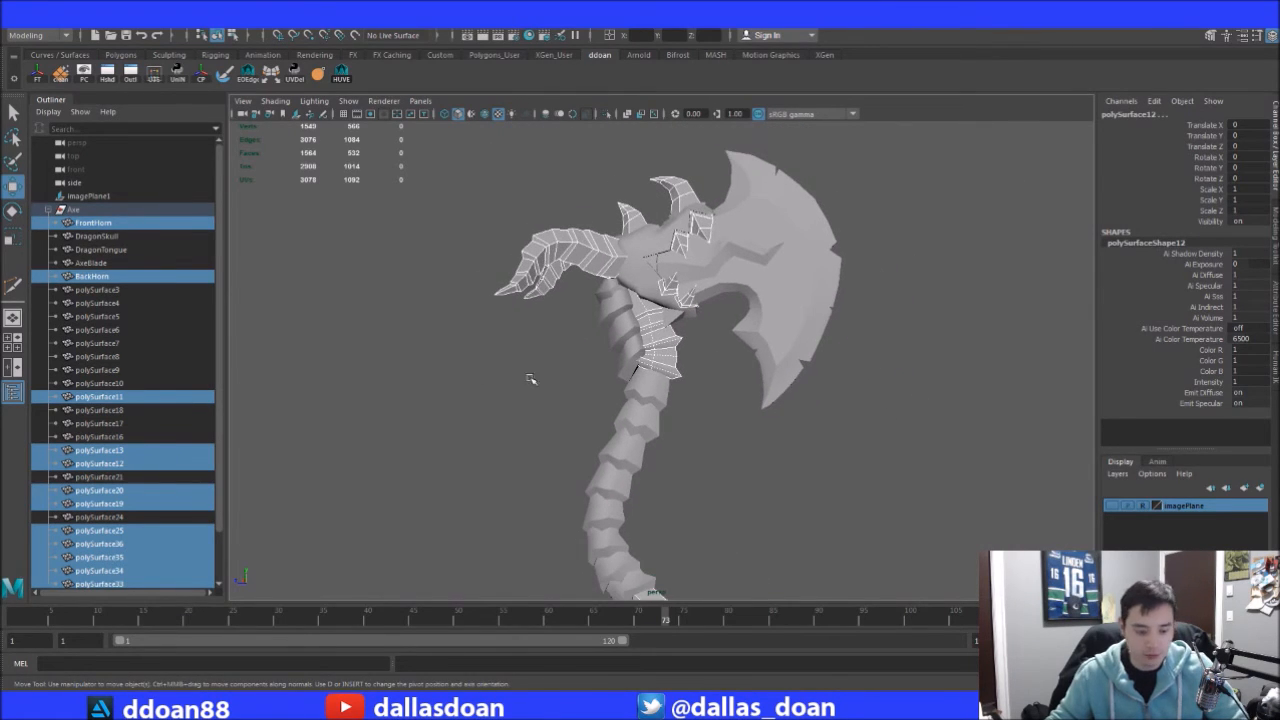
pyautogui.click(710, 626)
pyautogui.keyDown('alt'); pyautogui.moveTo(711, 450); pyautogui.dragTo(700, 365, button='middle'); pyautogui.keyUp('alt')
pyautogui.moveTo(220, 433); pyautogui.dragTo(228, 507)
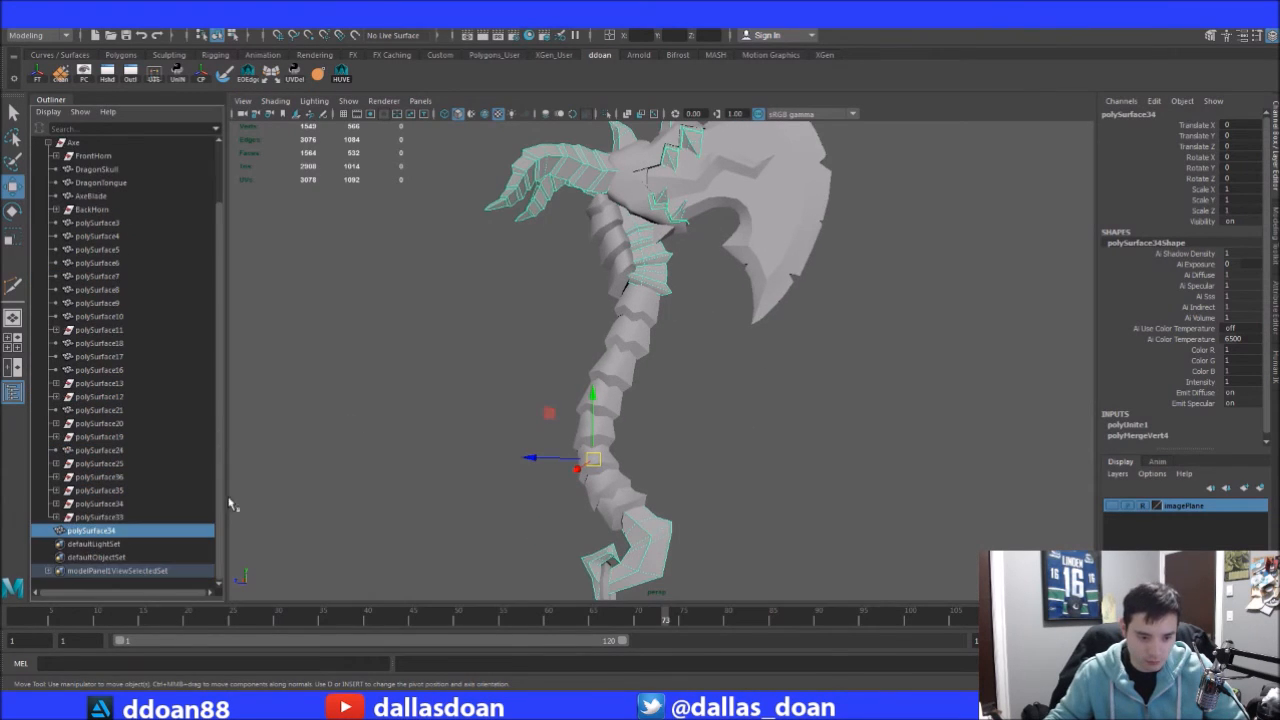
pyautogui.hotkey('alt', 'shift', 'd')
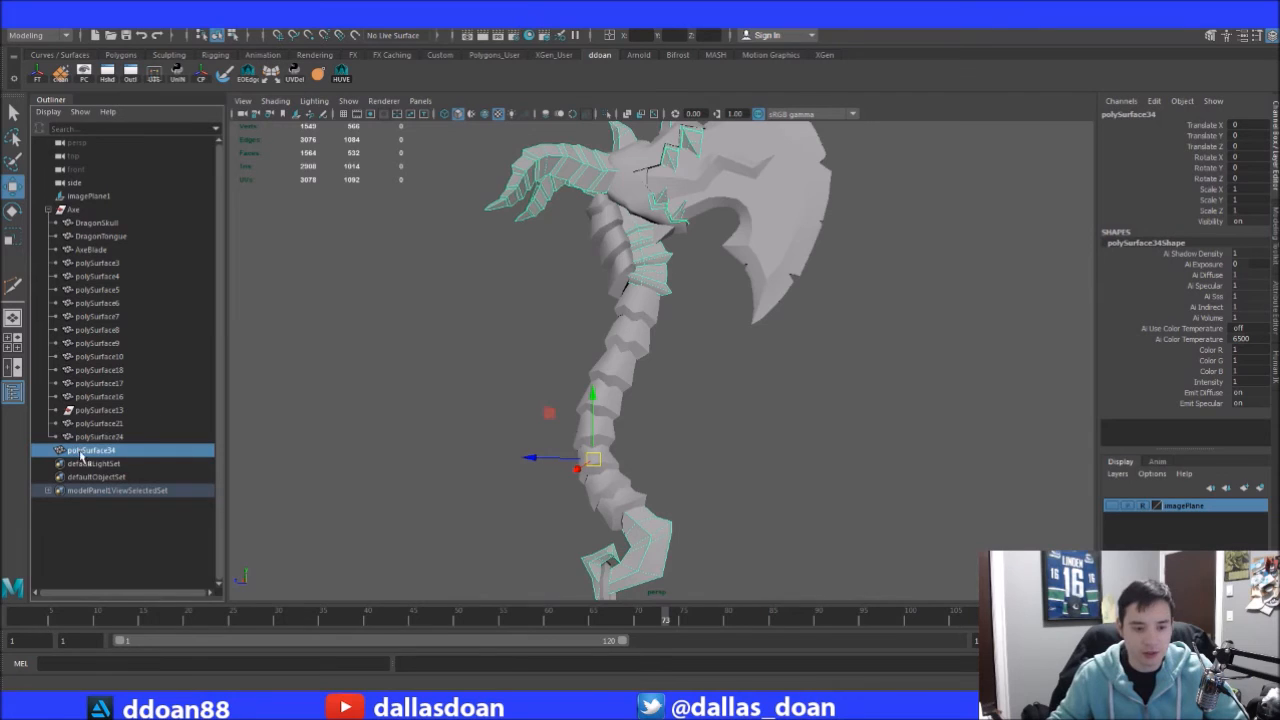
# Parent the combined mesh under the Axe group and rename it part1
pyautogui.moveTo(74, 210); pyautogui.dragTo(76, 212, button='middle')
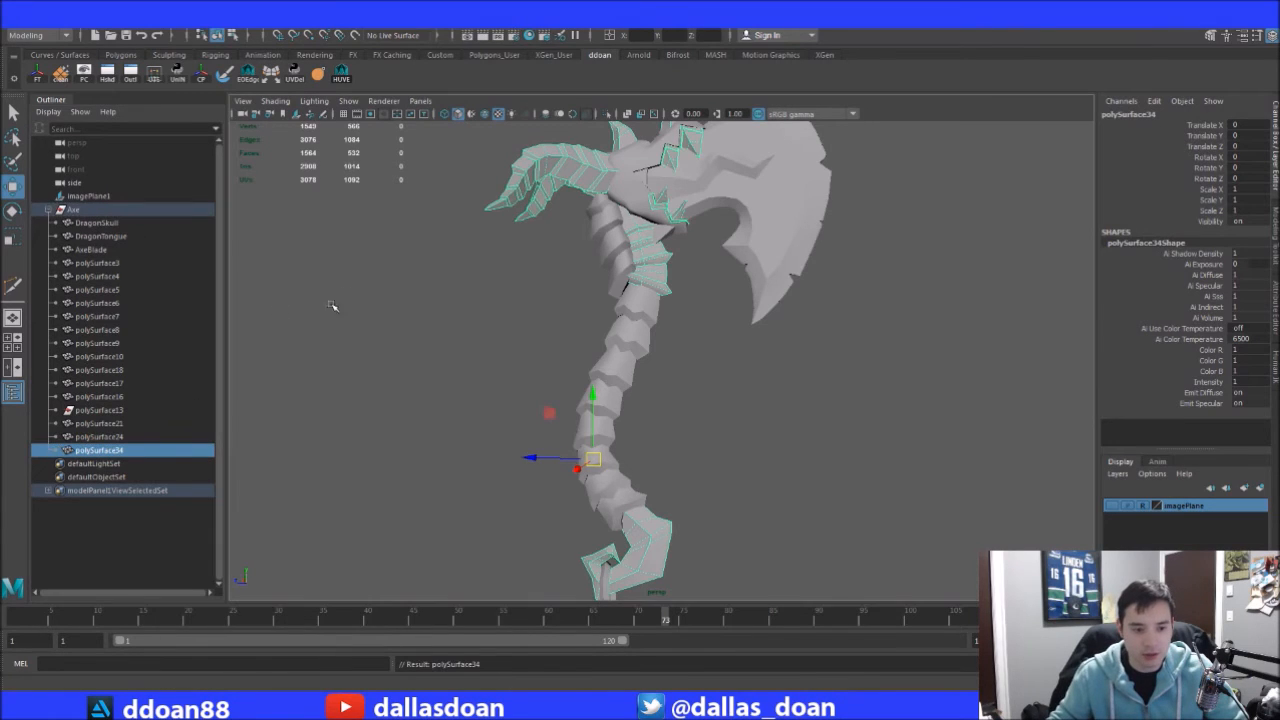
pyautogui.keyDown('alt'); pyautogui.moveTo(510, 269); pyautogui.dragTo(502, 288); pyautogui.keyUp('alt')
pyautogui.doubleClick(139, 450)
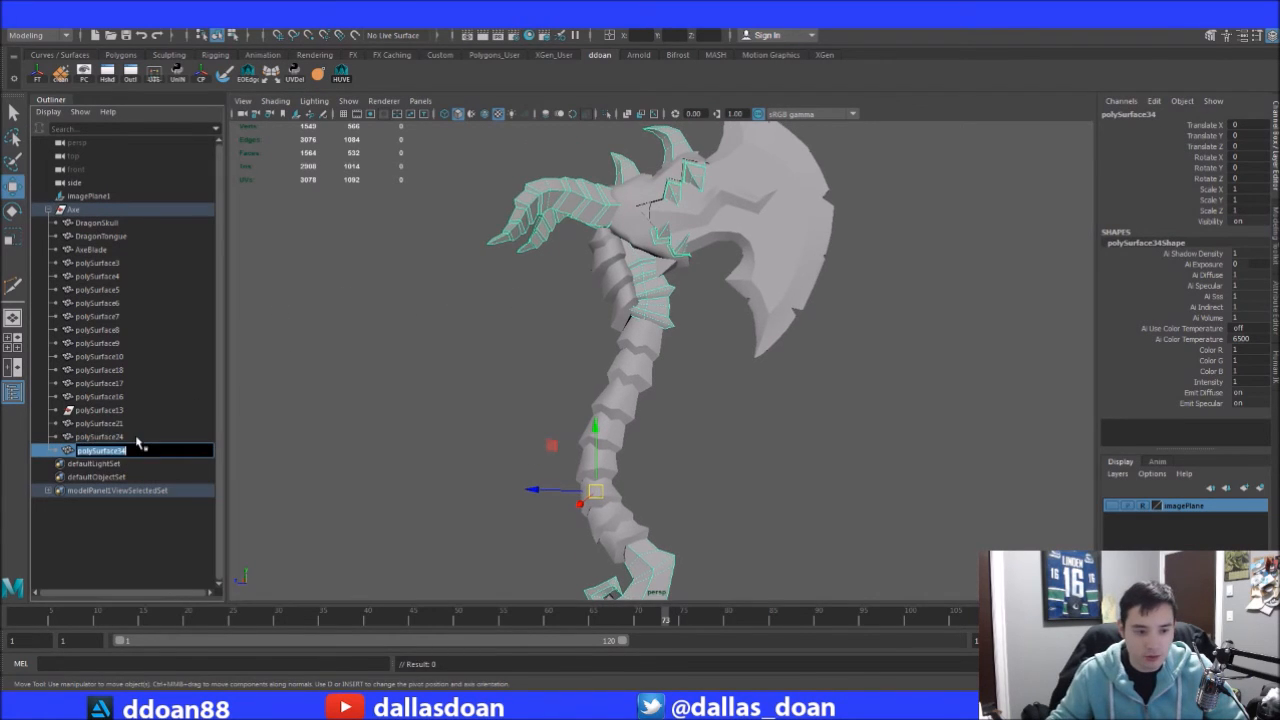
pyautogui.write('part1')
pyautogui.press('Return')
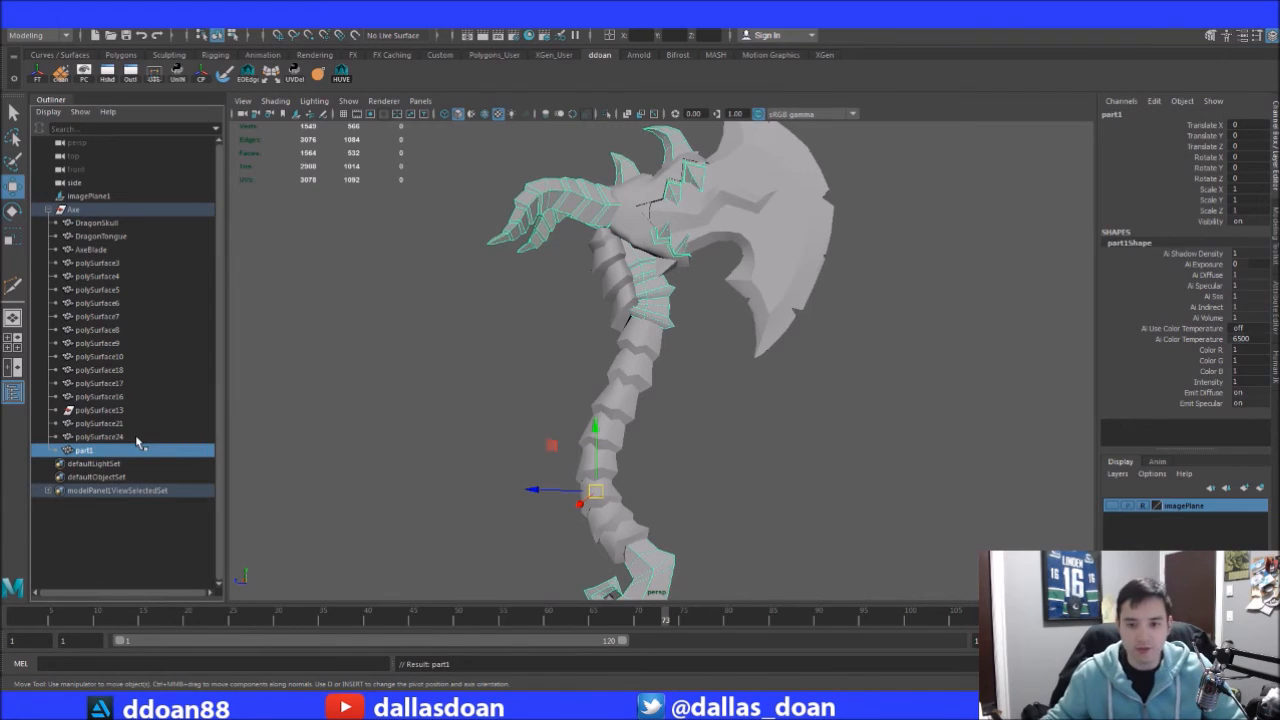
# Examine the combined part1 mesh around the axe head from several angles
pyautogui.click(824, 389)
pyautogui.keyDown('alt'); pyautogui.moveTo(695, 314); pyautogui.dragTo(704, 333, button='middle'); pyautogui.keyUp('alt')
pyautogui.click(656, 328)
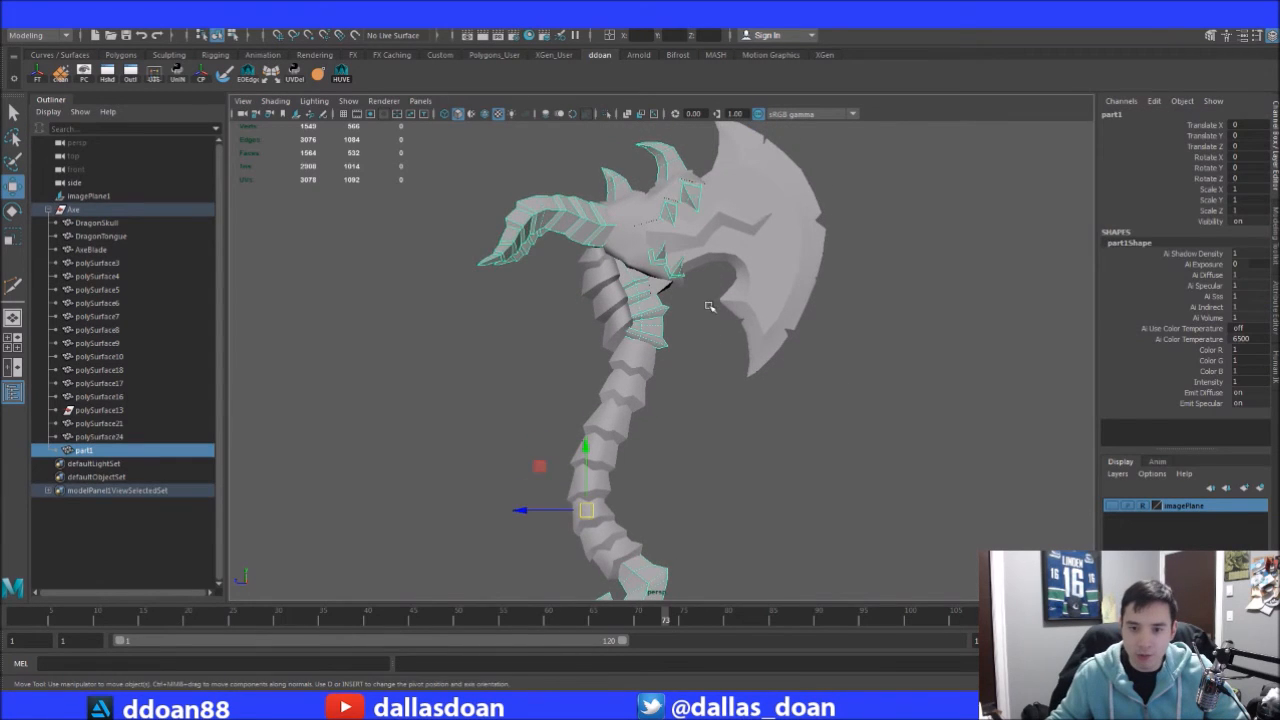
pyautogui.keyDown('alt'); pyautogui.moveTo(709, 299); pyautogui.dragTo(786, 327); pyautogui.keyUp('alt')
pyautogui.keyDown('alt'); pyautogui.moveTo(786, 327); pyautogui.dragTo(764, 314, button='middle'); pyautogui.keyUp('alt')
pyautogui.keyDown('alt'); pyautogui.moveTo(764, 314); pyautogui.dragTo(629, 353); pyautogui.keyUp('alt')
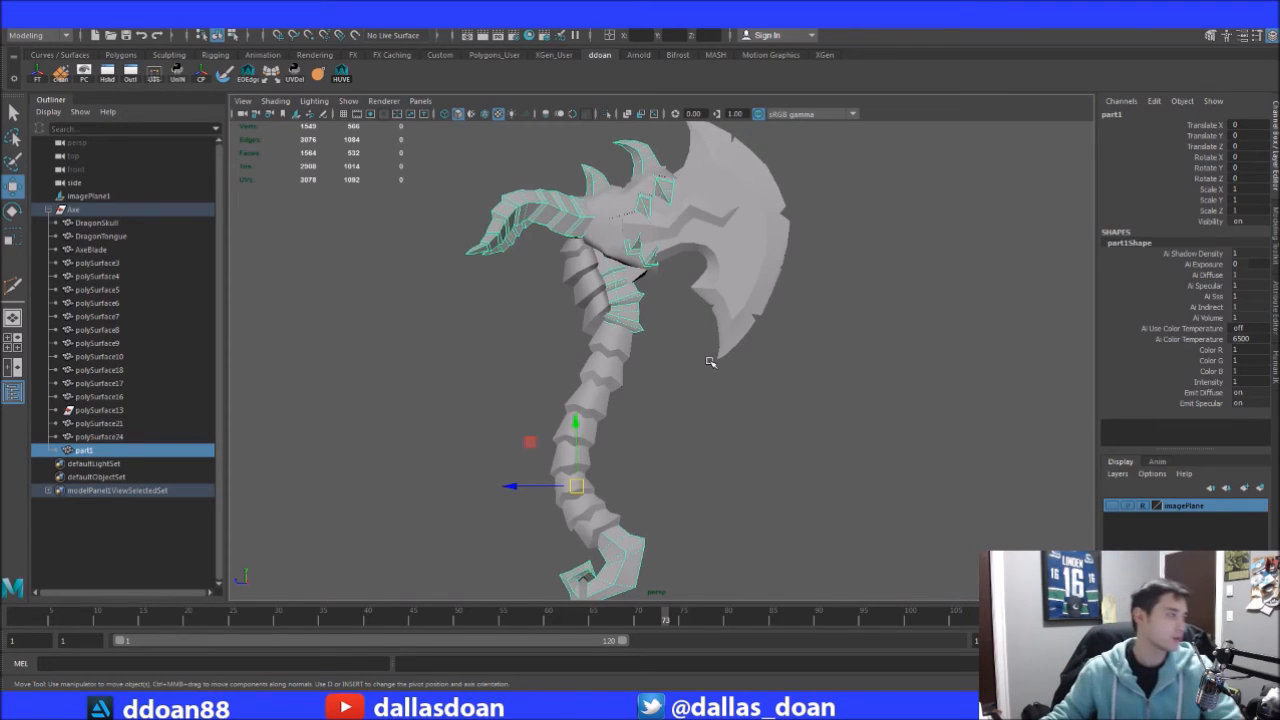
pyautogui.keyDown('alt'); pyautogui.moveTo(712, 283); pyautogui.dragTo(703, 374); pyautogui.keyUp('alt')
pyautogui.keyDown('alt'); pyautogui.moveTo(705, 358); pyautogui.dragTo(828, 368, button='right'); pyautogui.keyUp('alt')
pyautogui.keyDown('alt'); pyautogui.moveTo(828, 368); pyautogui.dragTo(925, 412, button='middle'); pyautogui.keyUp('alt')
pyautogui.keyDown('alt'); pyautogui.moveTo(925, 412); pyautogui.dragTo(1066, 377, button='right'); pyautogui.keyUp('alt')
pyautogui.keyDown('alt'); pyautogui.moveTo(946, 383); pyautogui.dragTo(1008, 443, button='middle'); pyautogui.keyUp('alt')
pyautogui.keyDown('alt'); pyautogui.moveTo(975, 443); pyautogui.dragTo(829, 455); pyautogui.keyUp('alt')
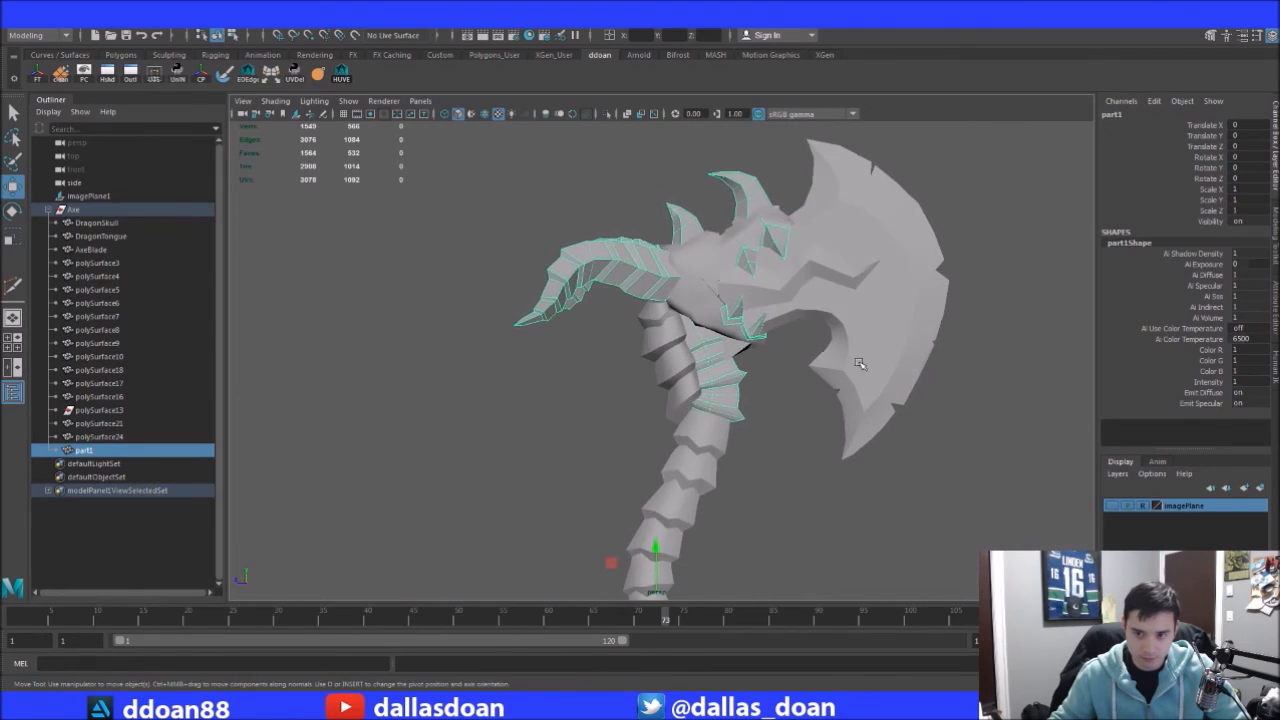
pyautogui.keyDown('alt'); pyautogui.moveTo(859, 364); pyautogui.dragTo(764, 383); pyautogui.keyUp('alt')
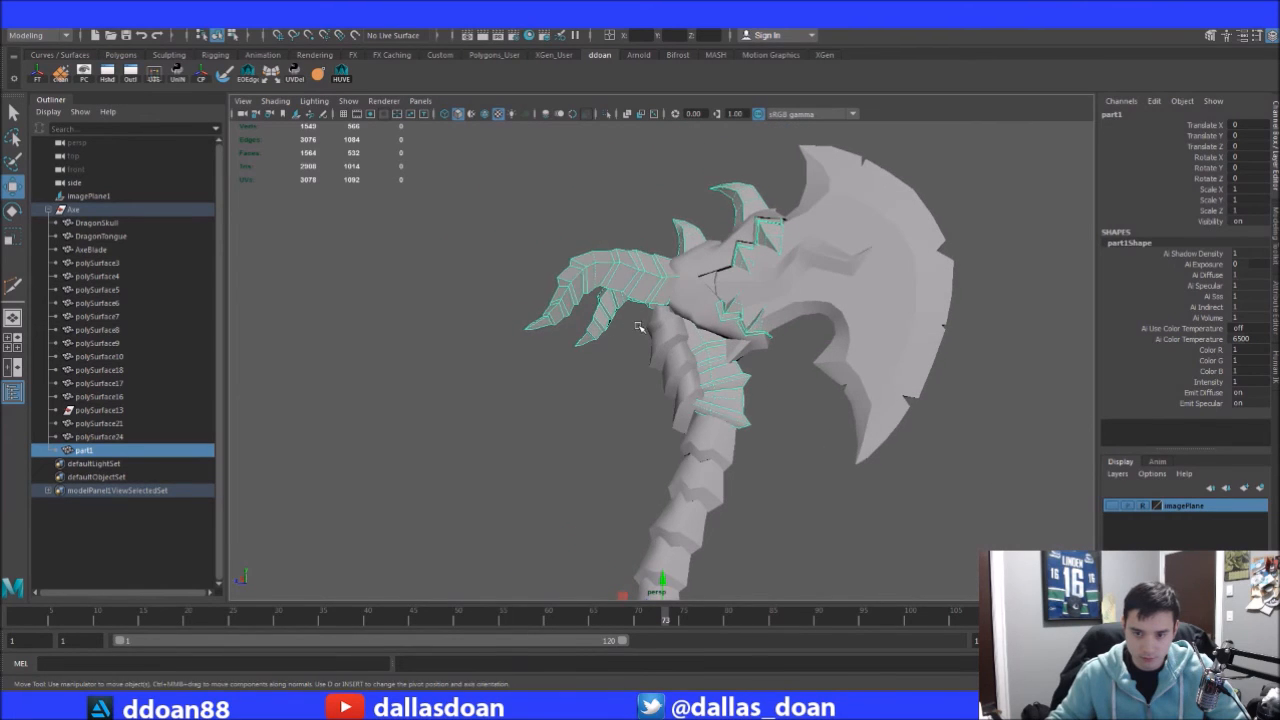
# Inspect the neck piece polySurface24 and the overlapping handle segments up close for gaps between them
pyautogui.click(641, 328)
pyautogui.click(668, 347)
pyautogui.keyDown('alt'); pyautogui.moveTo(794, 340); pyautogui.dragTo(744, 340, button='right'); pyautogui.keyUp('alt')
pyautogui.keyDown('alt'); pyautogui.moveTo(752, 400); pyautogui.dragTo(735, 335, button='middle'); pyautogui.keyUp('alt')
pyautogui.keyDown('alt'); pyautogui.moveTo(735, 343); pyautogui.dragTo(814, 343, button='right'); pyautogui.keyUp('alt')
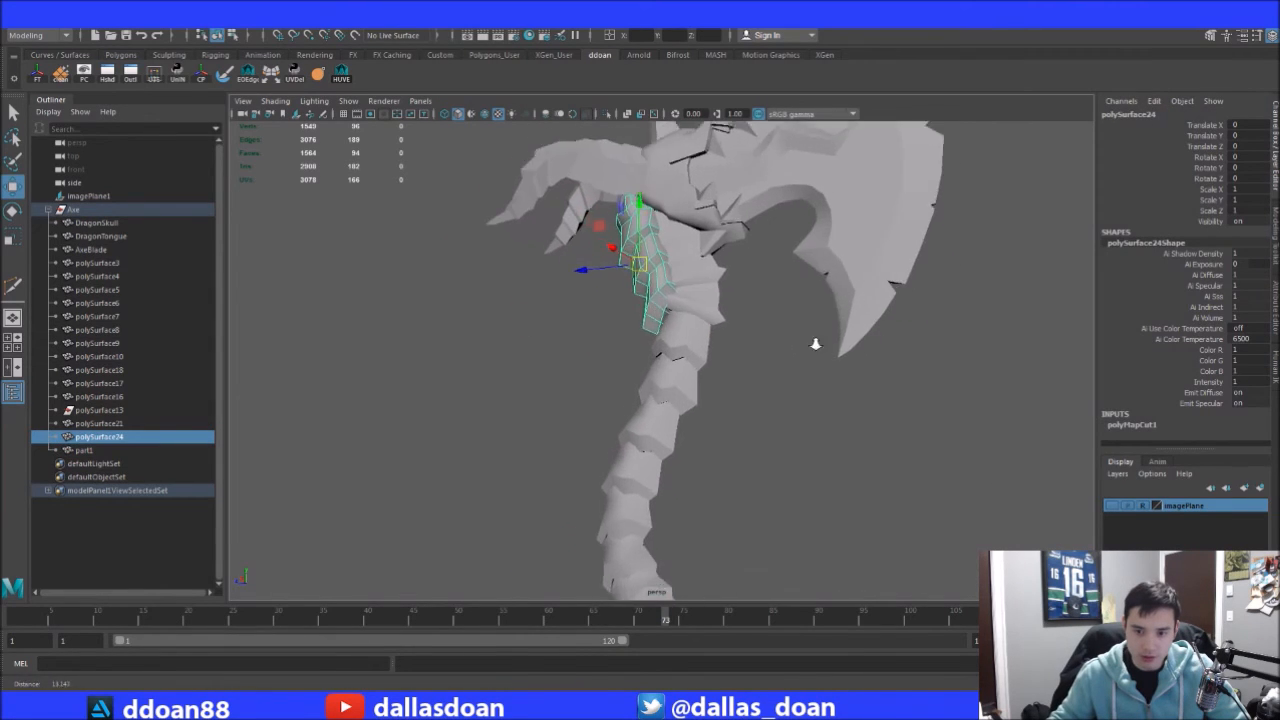
pyautogui.keyDown('alt'); pyautogui.moveTo(818, 330); pyautogui.dragTo(831, 286, button='middle'); pyautogui.keyUp('alt')
pyautogui.keyDown('alt'); pyautogui.moveTo(797, 368); pyautogui.dragTo(751, 336); pyautogui.keyUp('alt')
pyautogui.click(716, 331)
pyautogui.keyDown('shift'); pyautogui.click(711, 306); pyautogui.keyUp('shift')
pyautogui.keyDown('alt'); pyautogui.moveTo(797, 386); pyautogui.dragTo(768, 377); pyautogui.keyUp('alt')
pyautogui.click(772, 374)
pyautogui.keyDown('alt'); pyautogui.moveTo(774, 372); pyautogui.dragTo(1025, 319, button='right'); pyautogui.keyUp('alt')
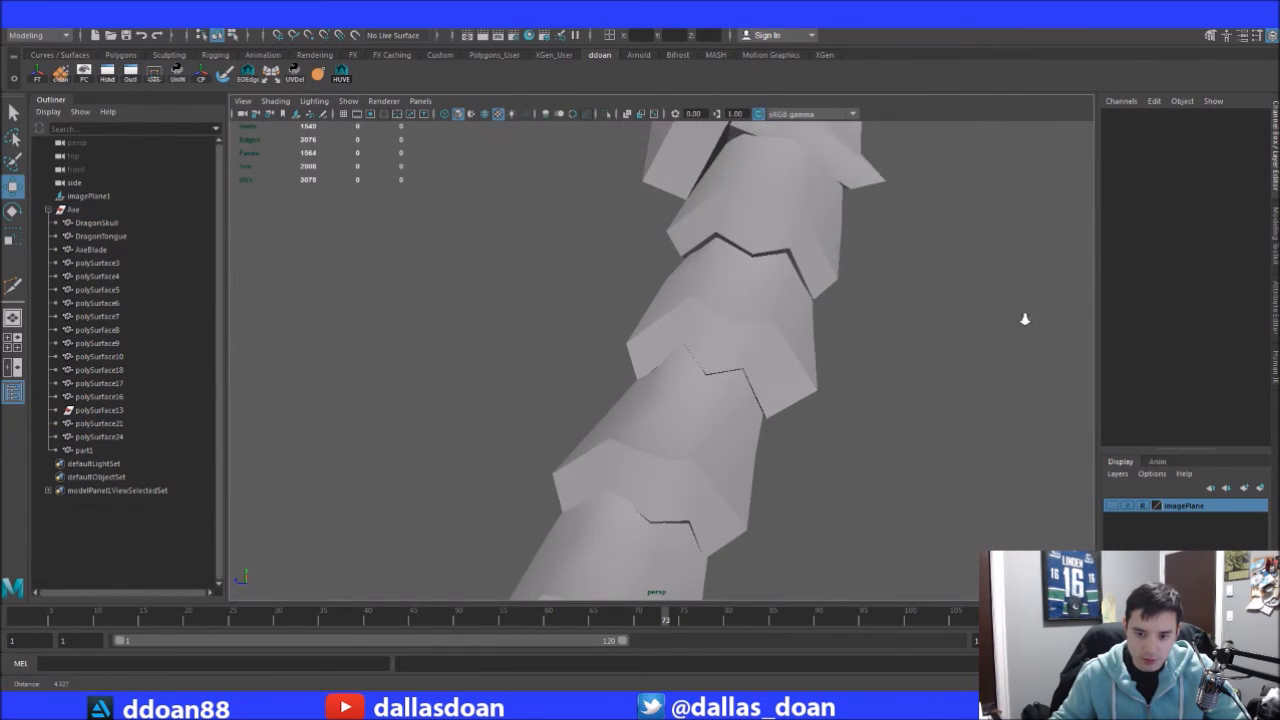
pyautogui.keyDown('alt'); pyautogui.moveTo(1025, 319); pyautogui.dragTo(993, 343, button='middle'); pyautogui.keyUp('alt')
pyautogui.keyDown('alt'); pyautogui.moveTo(880, 355); pyautogui.dragTo(800, 362); pyautogui.keyUp('alt')
pyautogui.click(705, 362)
pyautogui.keyDown('alt'); pyautogui.moveTo(748, 358); pyautogui.dragTo(885, 354, button='right'); pyautogui.keyUp('alt')
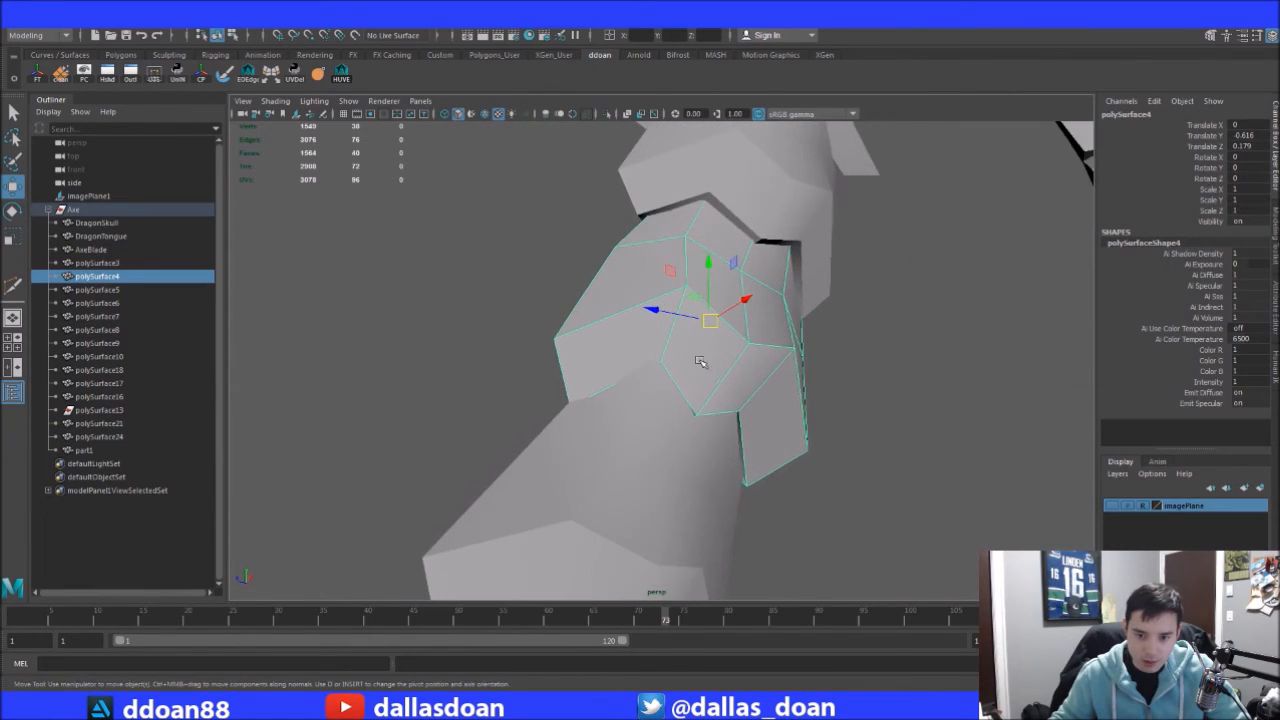
pyautogui.click(878, 363)
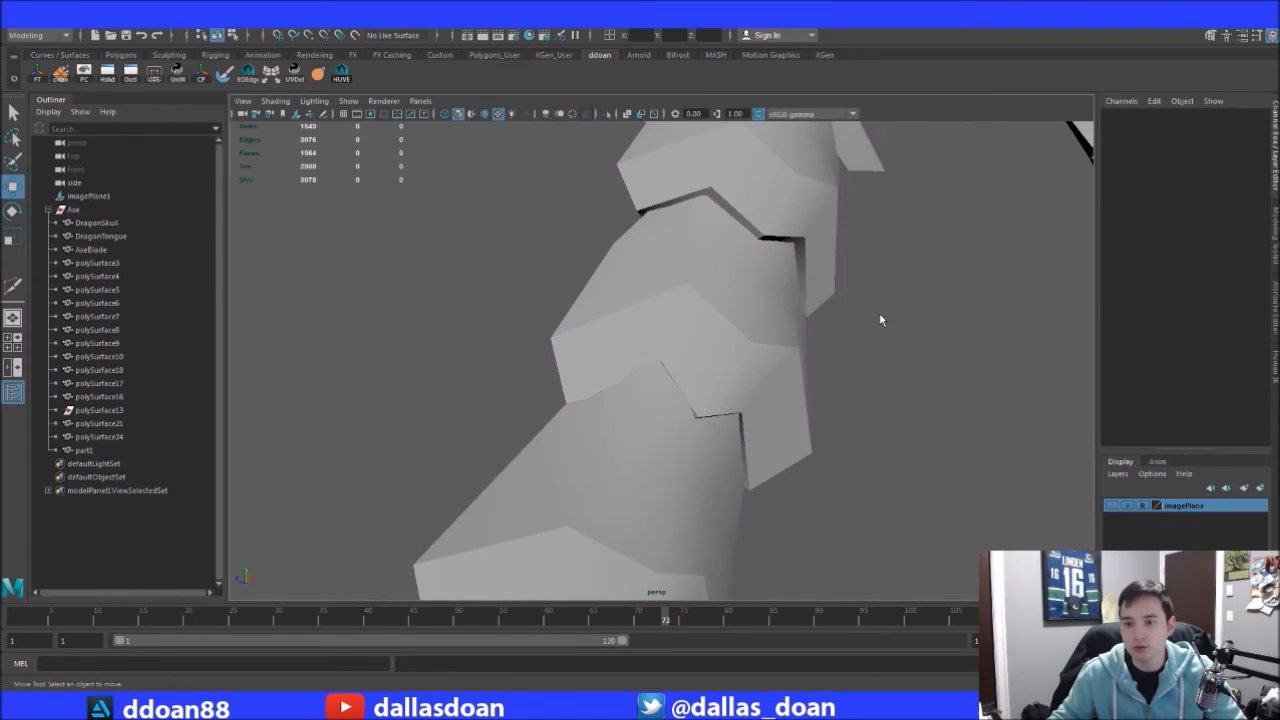
# Adjust lower-rim vertices of handle segment polySurface4 with World X symmetry to tighten it against the segment below
pyautogui.click(716, 359)
pyautogui.keyDown('alt'); pyautogui.moveTo(780, 384); pyautogui.dragTo(487, 414); pyautogui.keyUp('alt')
pyautogui.press('F9')
pyautogui.click(573, 409)
pyautogui.keyDown('alt'); pyautogui.moveTo(606, 413); pyautogui.dragTo(788, 391); pyautogui.keyUp('alt')
pyautogui.click(707, 411)
pyautogui.keyDown('alt'); pyautogui.moveTo(856, 438); pyautogui.dragTo(866, 440); pyautogui.keyUp('alt')
pyautogui.keyDown('alt'); pyautogui.moveTo(866, 440); pyautogui.dragTo(670, 474, button='right'); pyautogui.keyUp('alt')
# Move the lower-rim vertices of handle segment polySurface5 symmetrically to fit it against the next segment down
pyautogui.click(771, 456)
pyautogui.keyDown('alt'); pyautogui.moveTo(771, 456); pyautogui.dragTo(662, 403); pyautogui.keyUp('alt')
pyautogui.keyDown('alt'); pyautogui.moveTo(662, 403); pyautogui.dragTo(668, 418, button='right'); pyautogui.keyUp('alt')
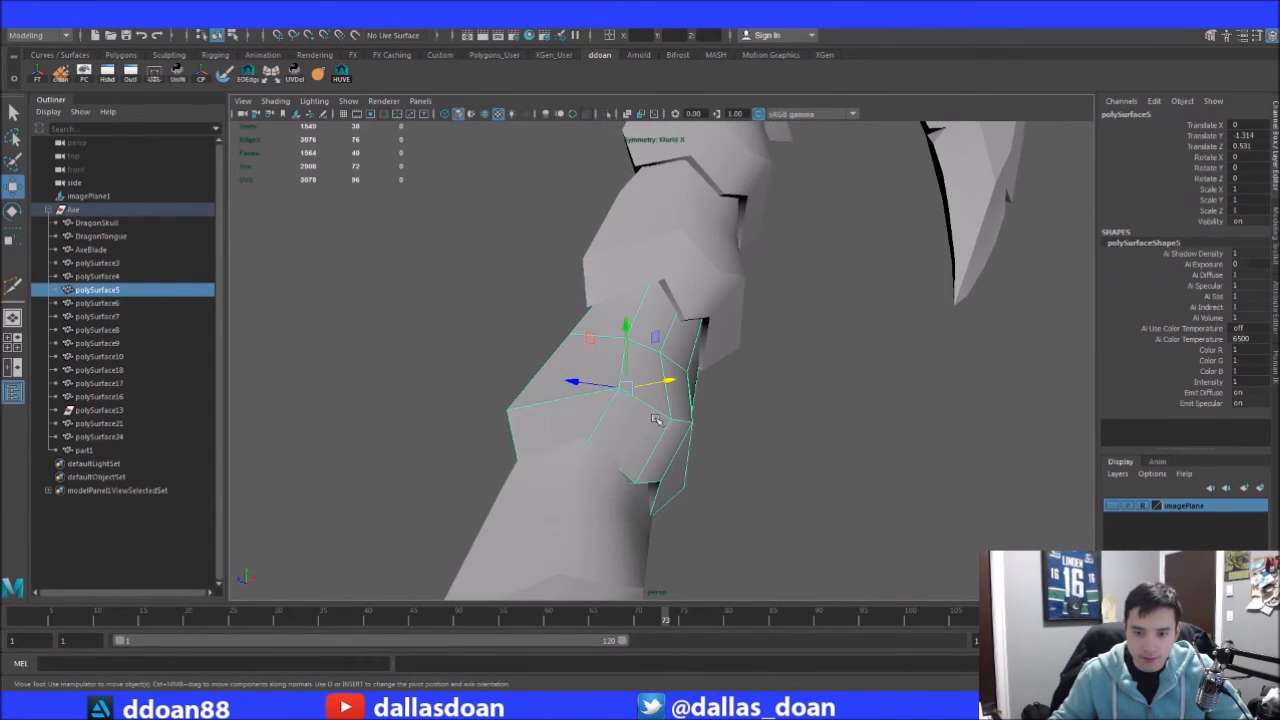
pyautogui.press('F9')
pyautogui.moveTo(483, 450); pyautogui.dragTo(538, 480)
pyautogui.moveTo(538, 480)
pyautogui.keyDown('alt'); pyautogui.mouseDown()
pyautogui.moveTo(506, 486)
pyautogui.moveTo(523, 483)
pyautogui.mouseUp(); pyautogui.keyUp('alt')
pyautogui.moveTo(447, 434); pyautogui.dragTo(443, 432)
pyautogui.keyDown('alt'); pyautogui.moveTo(571, 416); pyautogui.dragTo(537, 354); pyautogui.keyUp('alt')
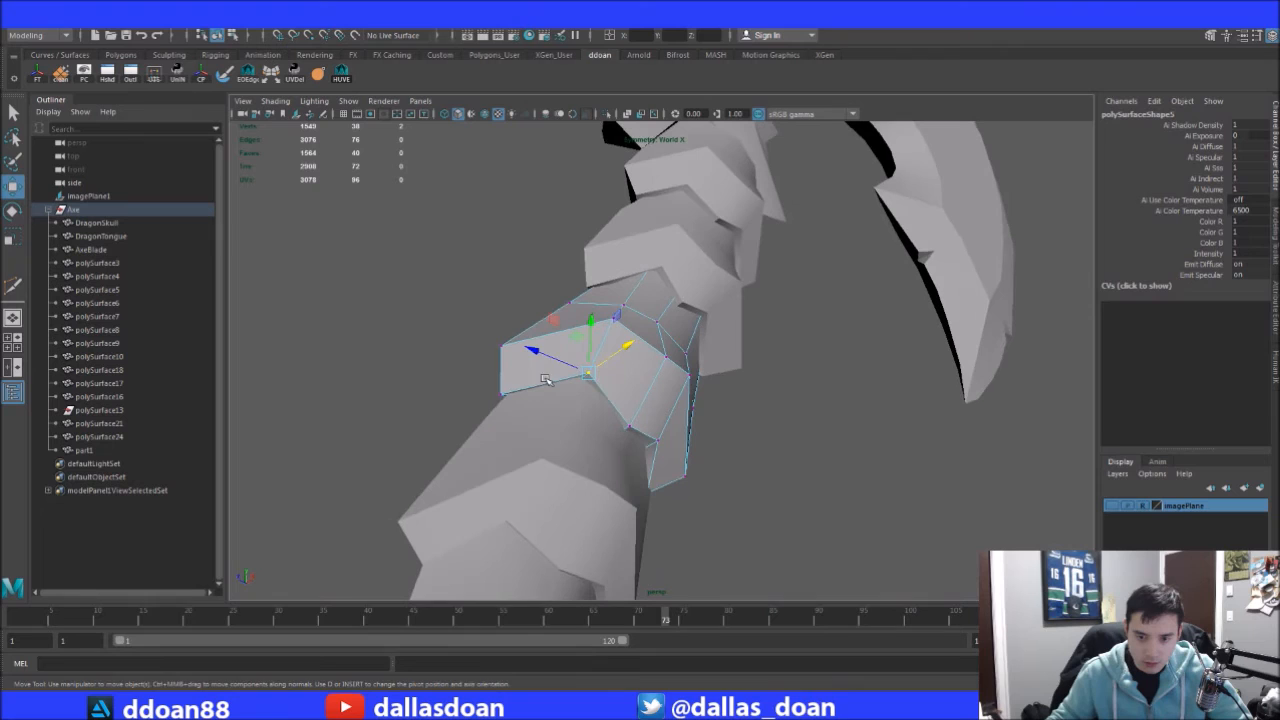
pyautogui.keyDown('alt'); pyautogui.moveTo(651, 372); pyautogui.dragTo(607, 399); pyautogui.keyUp('alt')
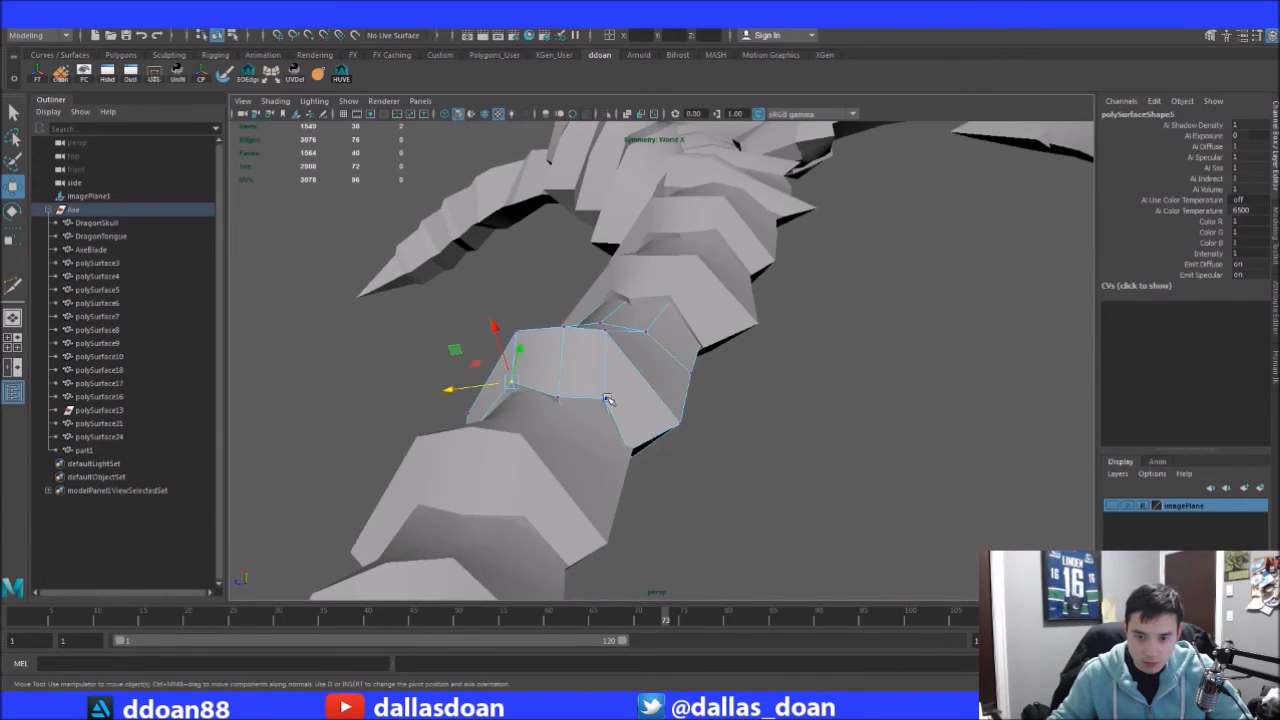
pyautogui.moveTo(590, 350); pyautogui.dragTo(595, 355, button='middle')
pyautogui.moveTo(567, 404); pyautogui.dragTo(545, 340, button='middle')
# Reposition the lower-rim vertices of handle segment polySurface6 symmetrically to close the gap beneath it
pyautogui.keyDown('alt'); pyautogui.moveTo(750, 376); pyautogui.dragTo(811, 357); pyautogui.keyUp('alt')
pyautogui.press('F8')
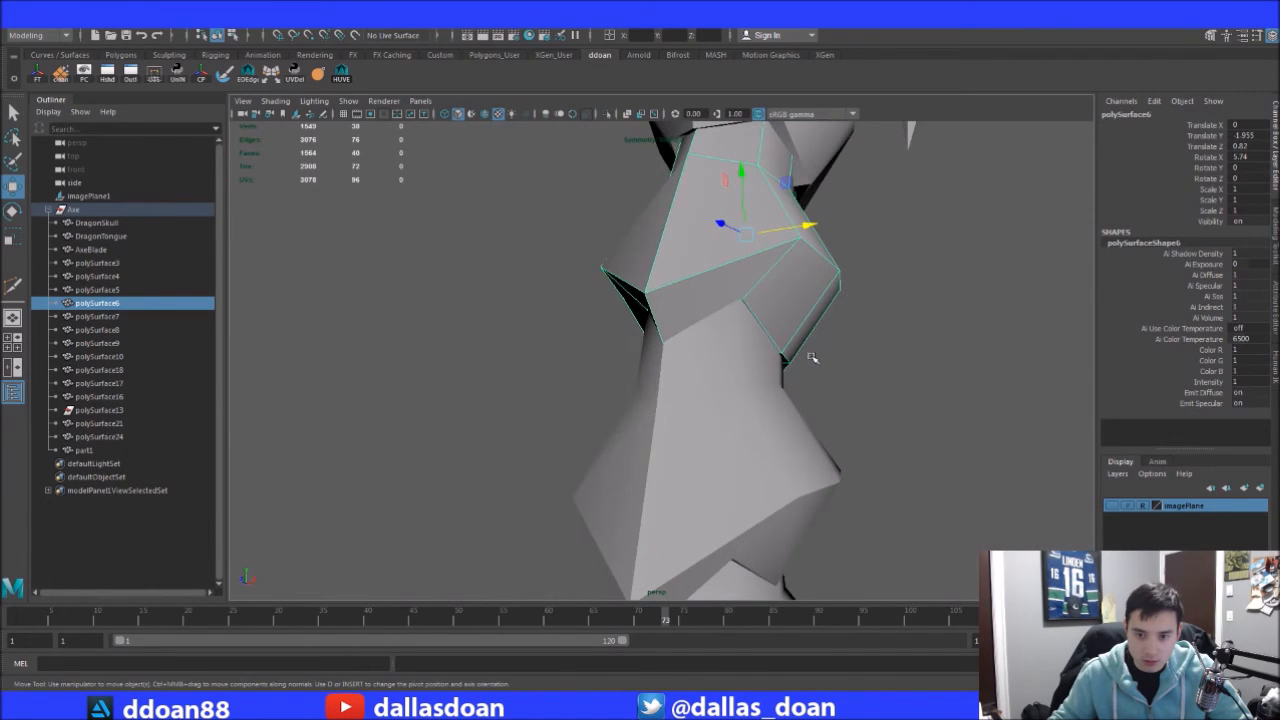
pyautogui.press('F8')
pyautogui.keyDown('alt'); pyautogui.moveTo(614, 276); pyautogui.dragTo(671, 219); pyautogui.keyUp('alt')
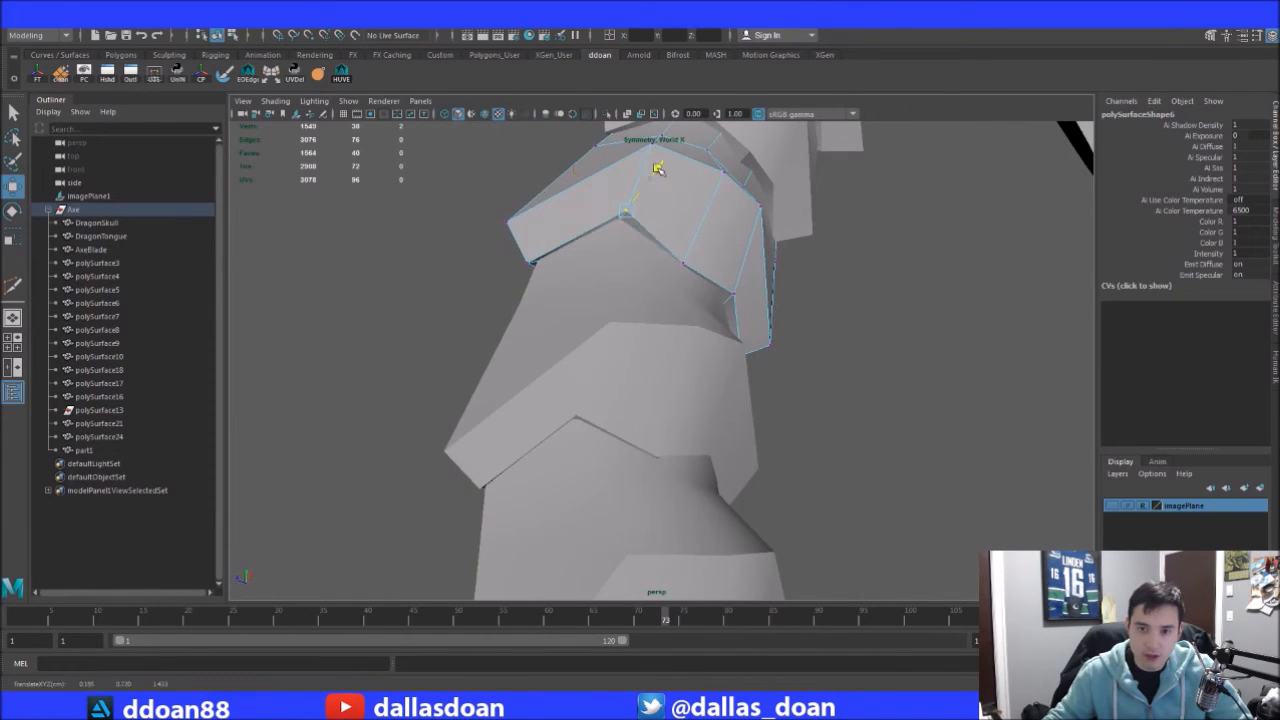
pyautogui.keyDown('alt'); pyautogui.moveTo(657, 166); pyautogui.dragTo(720, 229); pyautogui.keyUp('alt')
pyautogui.moveTo(682, 182); pyautogui.dragTo(682, 178)
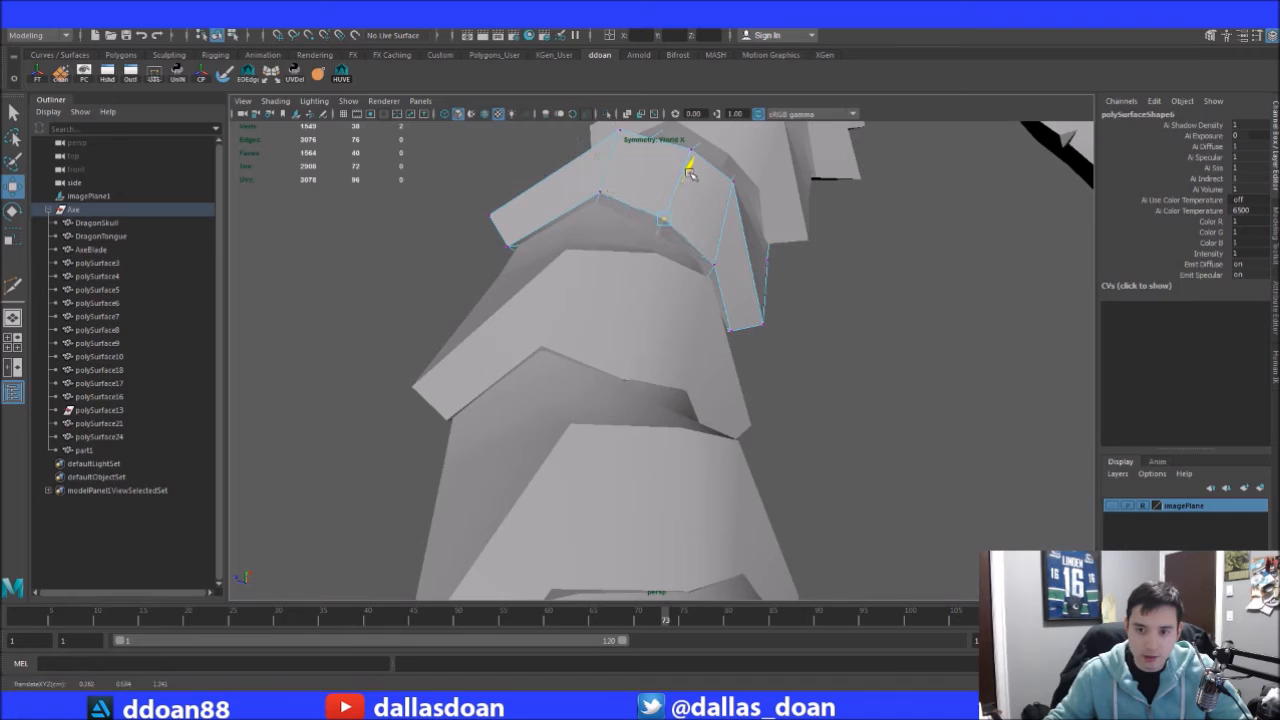
pyautogui.keyDown('alt'); pyautogui.moveTo(732, 263); pyautogui.dragTo(877, 298); pyautogui.keyUp('alt')
# Move the lower-rim vertices of handle segment polySurface7 with World X symmetry to fit it against the segment below
pyautogui.click(703, 342)
pyautogui.keyDown('alt'); pyautogui.moveTo(703, 342); pyautogui.dragTo(524, 370); pyautogui.keyUp('alt')
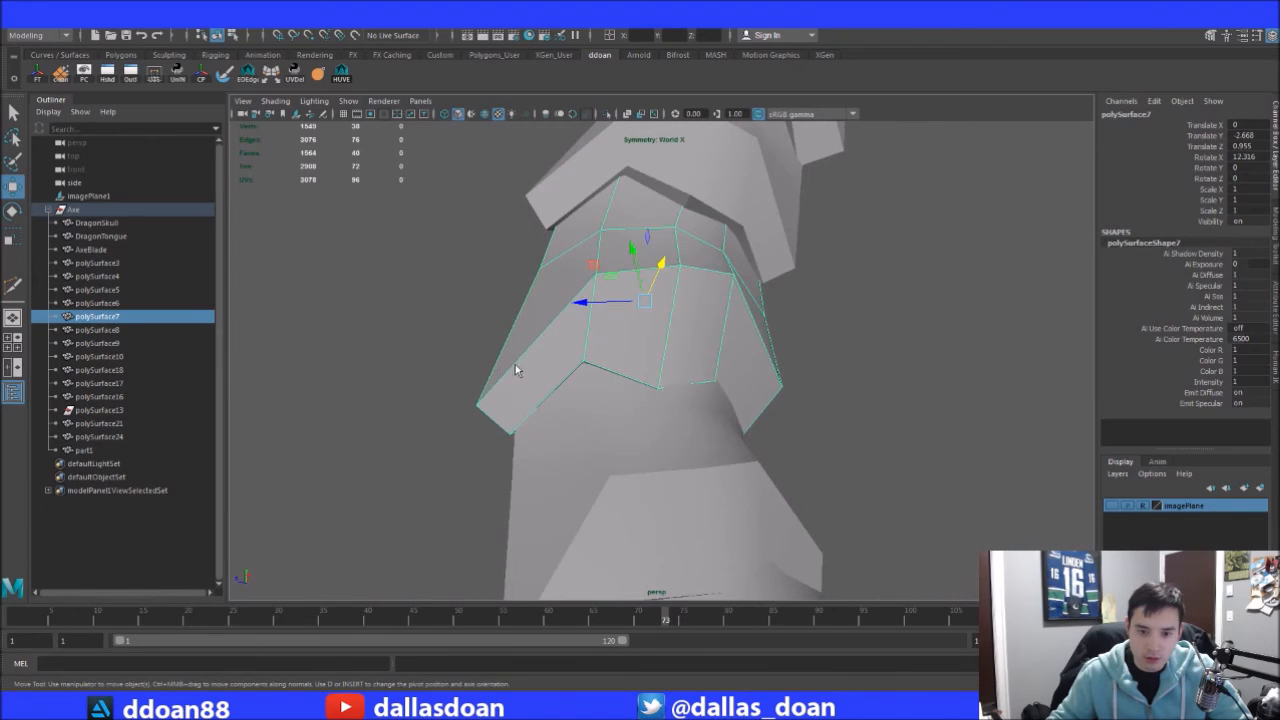
pyautogui.press('F9')
pyautogui.click(503, 426)
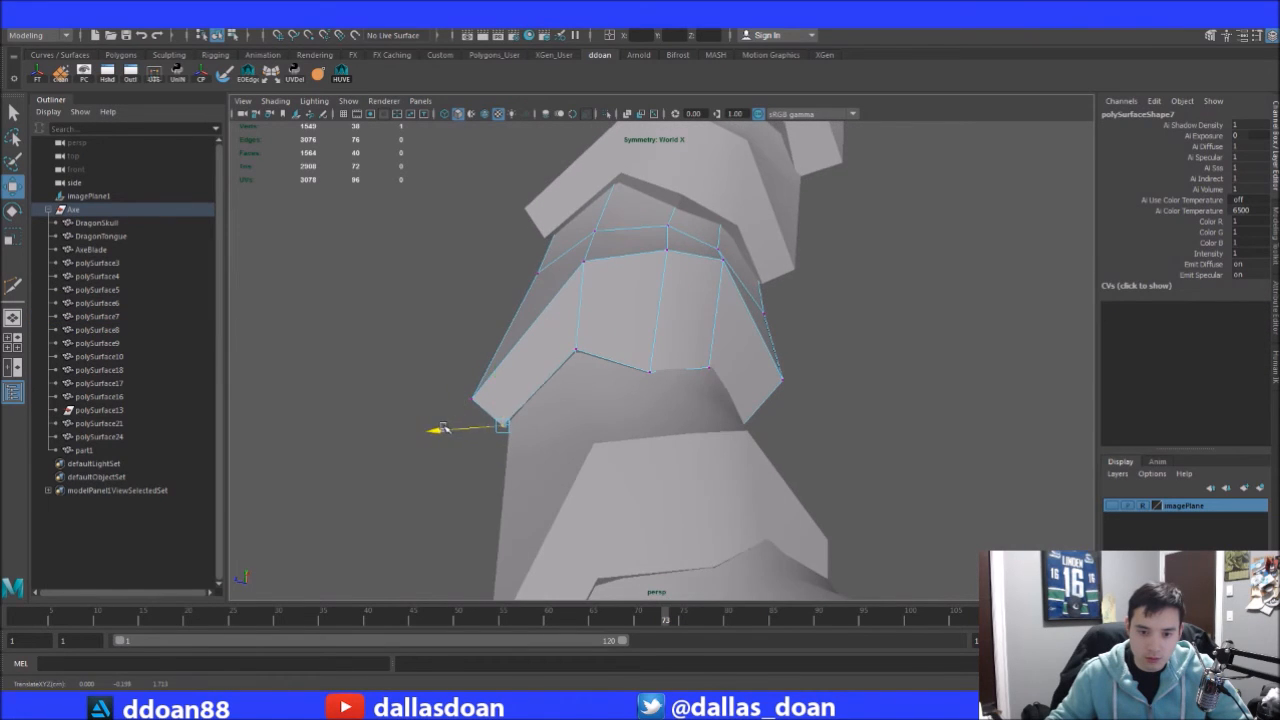
pyautogui.keyDown('alt'); pyautogui.moveTo(638, 393); pyautogui.dragTo(575, 372); pyautogui.keyUp('alt')
pyautogui.keyDown('shift'); pyautogui.click(666, 399); pyautogui.keyUp('shift')
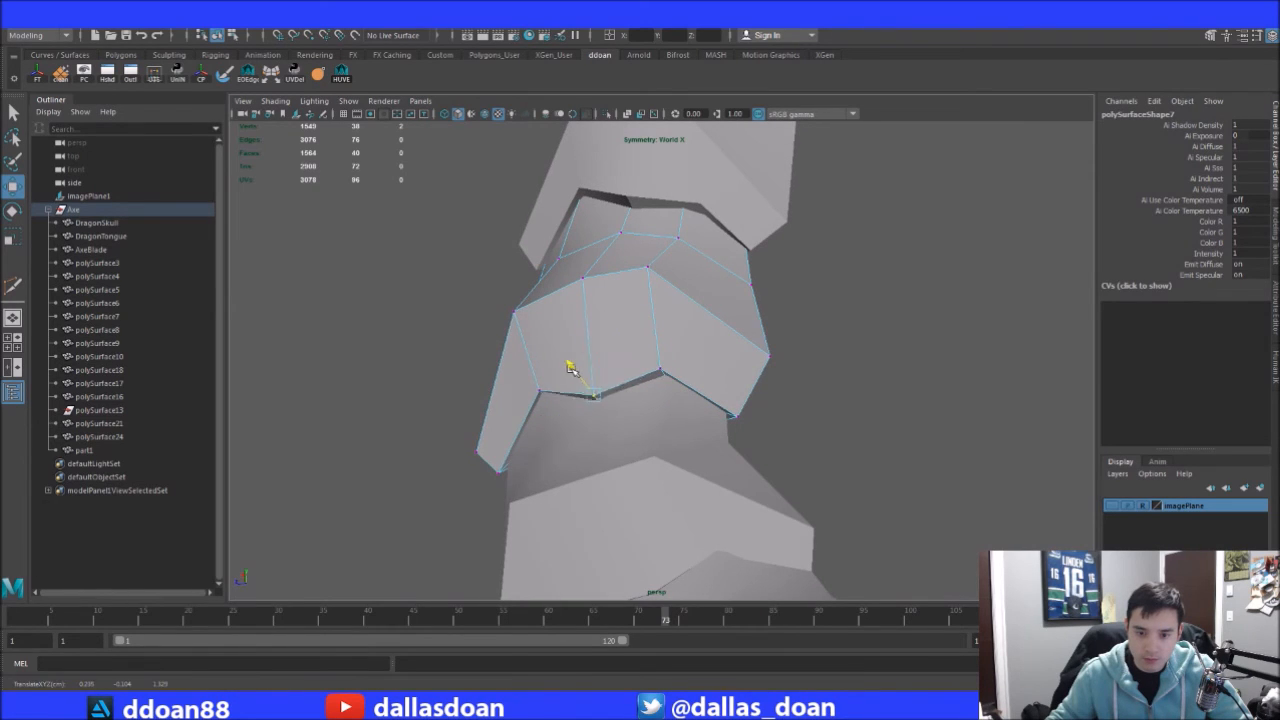
pyautogui.click(540, 395)
pyautogui.keyDown('alt'); pyautogui.moveTo(512, 362); pyautogui.dragTo(777, 346); pyautogui.keyUp('alt')
# Adjust the lower-rim vertices of handle segment polySurface8 symmetrically to close the gap beneath it
pyautogui.press('F8')
pyautogui.click(840, 367)
pyautogui.moveTo(700, 394)
pyautogui.keyDown('alt'); pyautogui.mouseDown()
pyautogui.moveTo(677, 369)
pyautogui.moveTo(774, 384)
pyautogui.moveTo(699, 405)
pyautogui.mouseUp(); pyautogui.keyUp('alt')
pyautogui.click(677, 369)
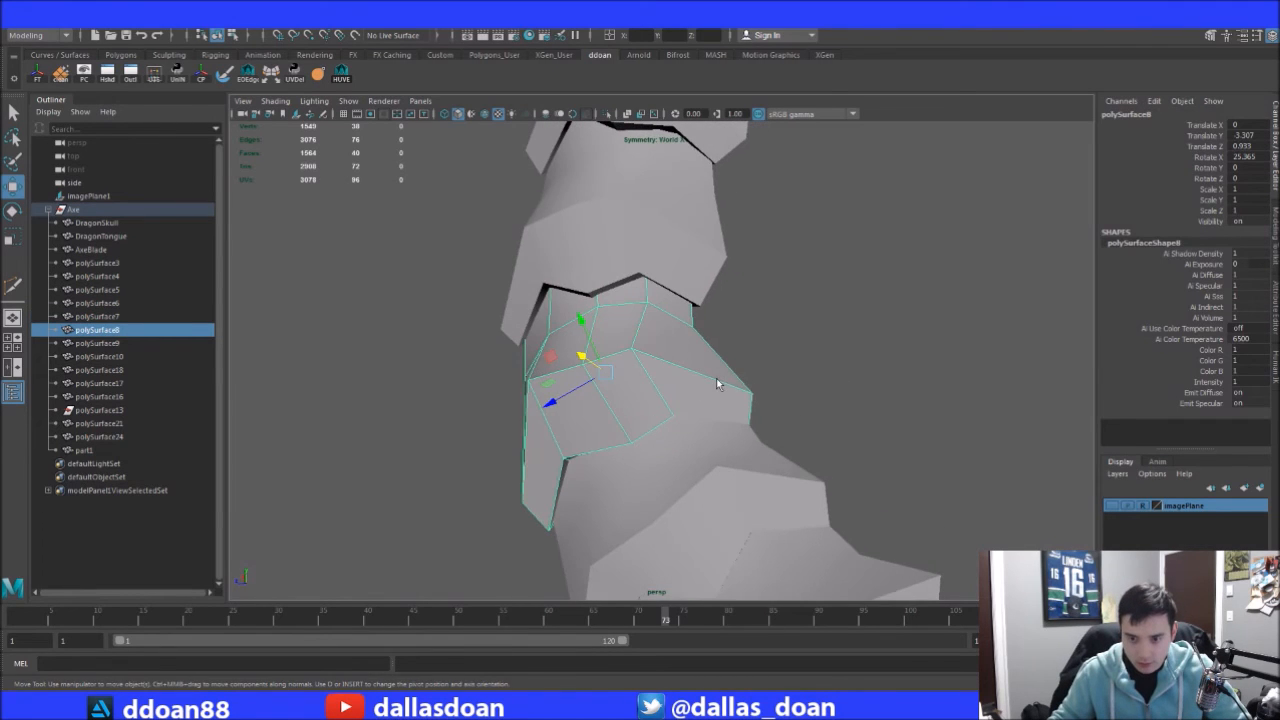
pyautogui.press('F8')
pyautogui.click(760, 422)
pyautogui.moveTo(733, 381); pyautogui.dragTo(757, 393)
pyautogui.keyDown('alt'); pyautogui.moveTo(696, 424); pyautogui.dragTo(648, 403); pyautogui.keyUp('alt')
pyautogui.keyDown('alt'); pyautogui.moveTo(562, 345); pyautogui.dragTo(535, 458); pyautogui.keyUp('alt')
pyautogui.keyDown('alt'); pyautogui.moveTo(713, 389); pyautogui.dragTo(782, 396); pyautogui.keyUp('alt')
# Reposition the lower-rim vertices of handle segment polySurface9 symmetrically so it sits tightly over the next segment
pyautogui.press('F8')
pyautogui.click(782, 396)
pyautogui.keyDown('alt'); pyautogui.moveTo(914, 383); pyautogui.dragTo(760, 373); pyautogui.keyUp('alt')
pyautogui.press('F8')
pyautogui.click(738, 392)
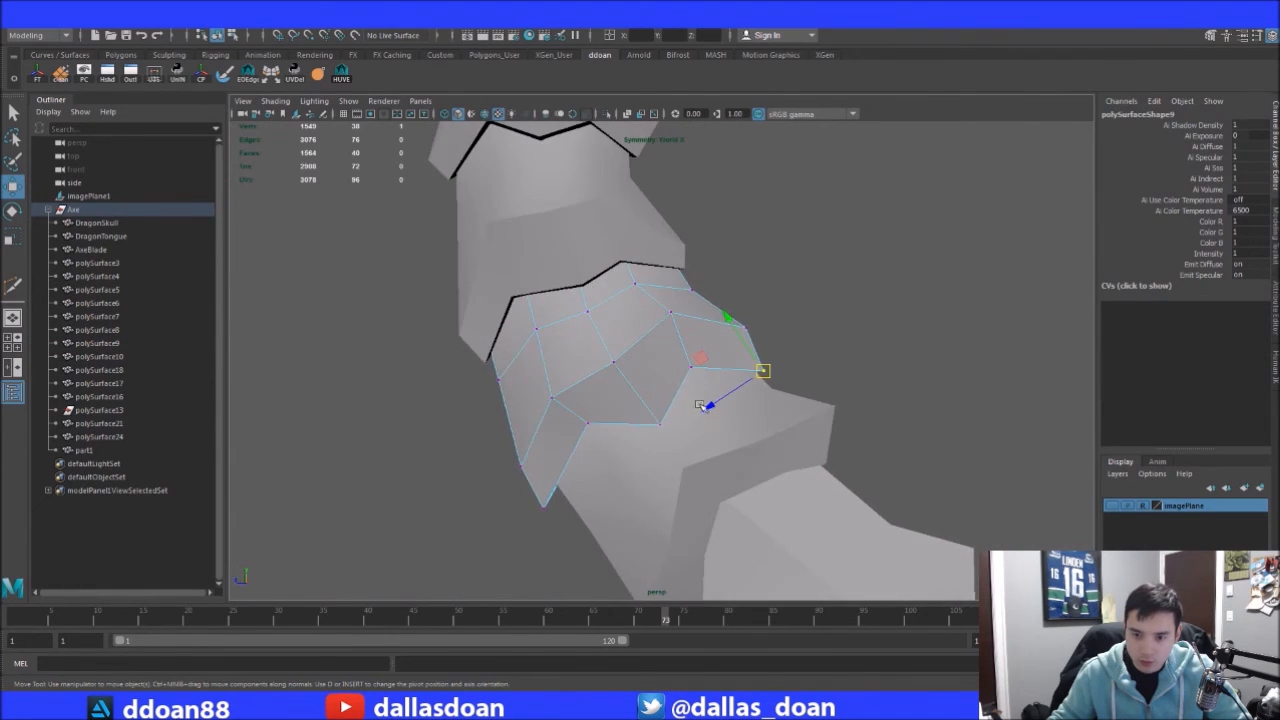
pyautogui.press('F8')
pyautogui.keyDown('alt'); pyautogui.moveTo(666, 486); pyautogui.dragTo(626, 341); pyautogui.keyUp('alt')
pyautogui.press('F8')
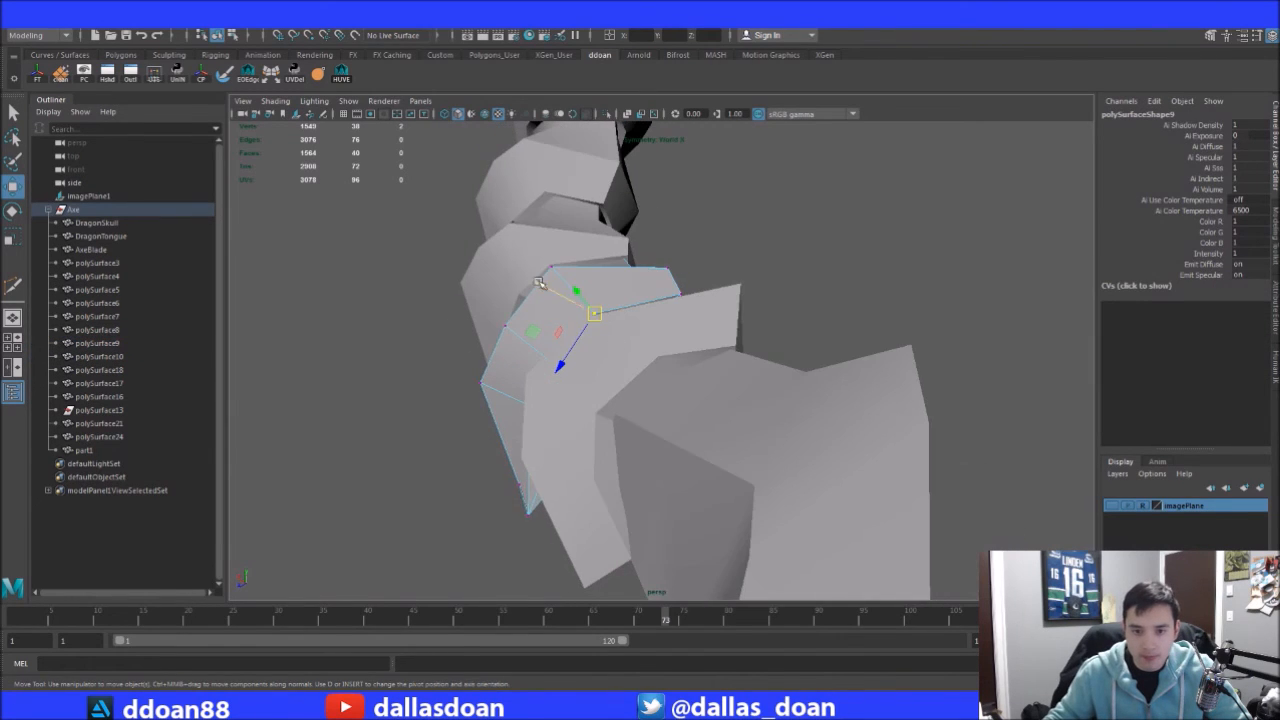
pyautogui.keyDown('alt'); pyautogui.moveTo(537, 284); pyautogui.dragTo(508, 348); pyautogui.keyUp('alt')
# Tighten the lower-rim vertices of handle segment polySurface10 symmetrically around the curved handle end, then return to object mode
pyautogui.keyDown('alt'); pyautogui.moveTo(664, 378); pyautogui.dragTo(650, 390, button='right'); pyautogui.keyUp('alt')
pyautogui.keyDown('alt'); pyautogui.moveTo(650, 390); pyautogui.dragTo(650, 430); pyautogui.keyUp('alt')
pyautogui.click(606, 446)
pyautogui.keyDown('alt'); pyautogui.moveTo(660, 420); pyautogui.dragTo(775, 395, button='right'); pyautogui.keyUp('alt')
pyautogui.keyDown('alt'); pyautogui.moveTo(775, 395); pyautogui.dragTo(790, 430); pyautogui.keyUp('alt')
pyautogui.keyDown('alt'); pyautogui.moveTo(672, 448); pyautogui.dragTo(679, 438); pyautogui.keyUp('alt')
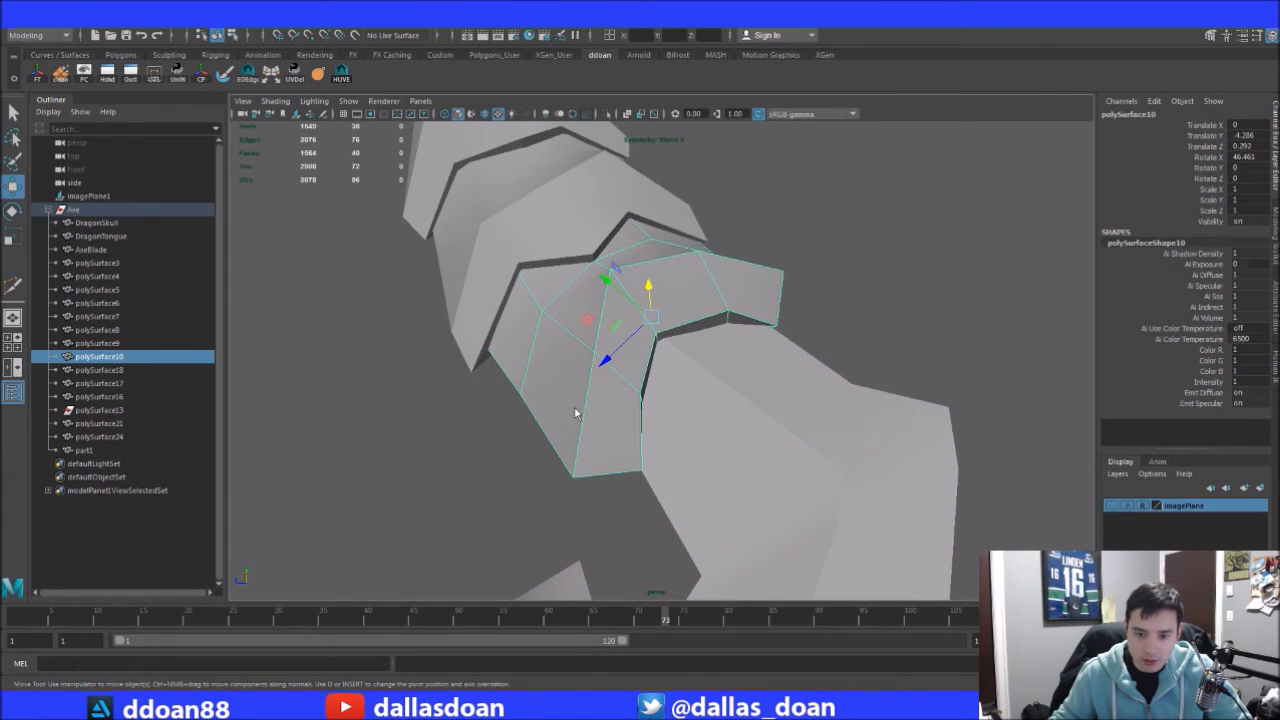
pyautogui.moveTo(532, 322); pyautogui.dragTo(490, 322, button='right')
pyautogui.click(641, 398)
pyautogui.keyDown('alt'); pyautogui.moveTo(660, 474); pyautogui.dragTo(641, 494); pyautogui.keyUp('alt')
pyautogui.hotkey('ctrl', 'z')
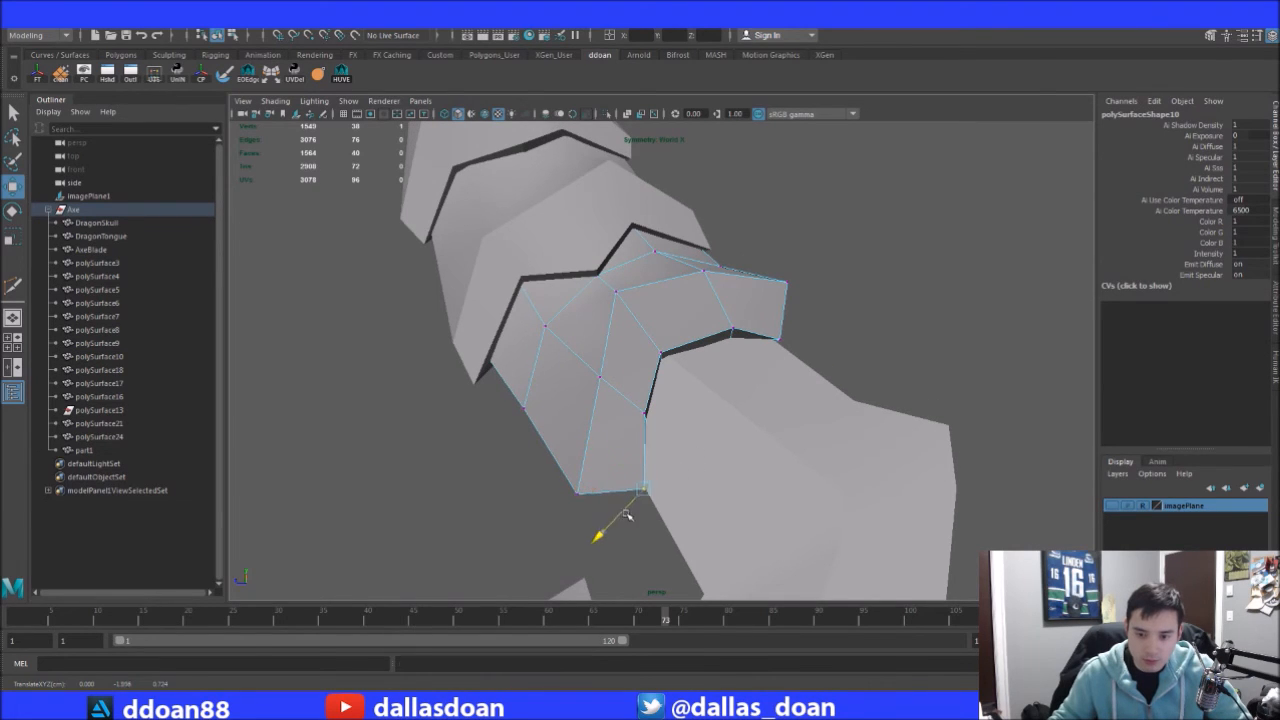
pyautogui.keyDown('alt'); pyautogui.moveTo(783, 361); pyautogui.dragTo(729, 394, button='middle'); pyautogui.keyUp('alt')
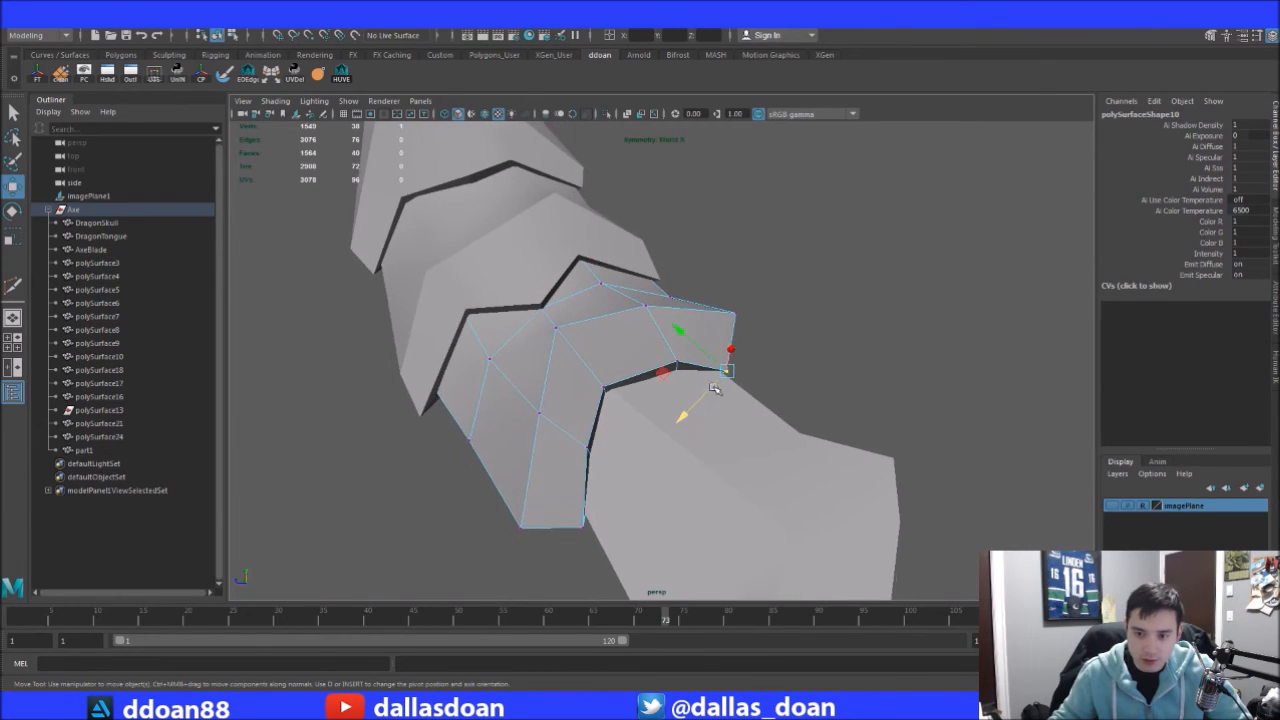
pyautogui.click(708, 401)
pyautogui.hotkey('ctrl', 'z')
pyautogui.moveTo(682, 416); pyautogui.dragTo(683, 413)
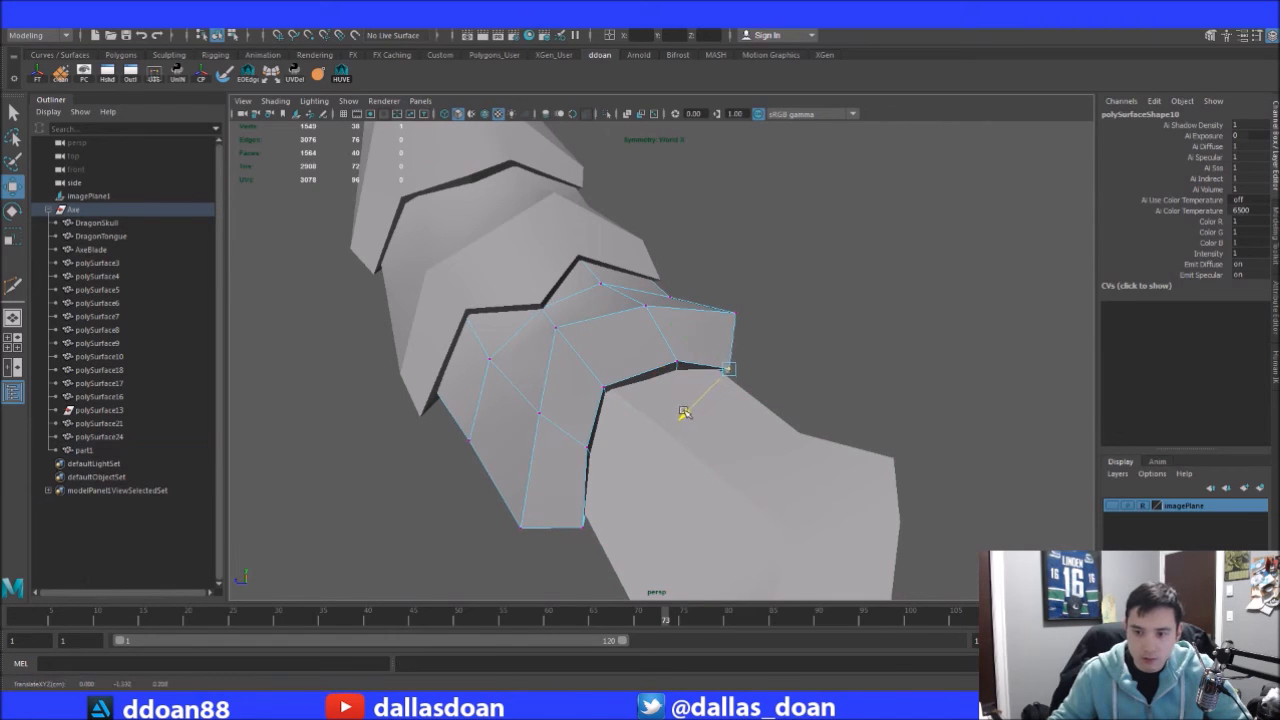
pyautogui.keyDown('alt'); pyautogui.moveTo(676, 326); pyautogui.dragTo(612, 462); pyautogui.keyUp('alt')
pyautogui.moveTo(690, 430); pyautogui.dragTo(765, 372, button='right')
# Select handle segments polySurface3 through polySurface10 together with the neck pieces polySurface21, polySurface24 and part1
pyautogui.keyDown('alt'); pyautogui.moveTo(925, 405); pyautogui.dragTo(771, 366, button='right'); pyautogui.keyUp('alt')
pyautogui.click(771, 366)
pyautogui.keyDown('alt'); pyautogui.moveTo(771, 366); pyautogui.dragTo(711, 323); pyautogui.keyUp('alt')
pyautogui.click(697, 285)
pyautogui.keyDown('shift'); pyautogui.click(708, 322); pyautogui.keyUp('shift')
pyautogui.keyDown('shift'); pyautogui.click(672, 345); pyautogui.keyUp('shift')
pyautogui.keyDown('shift'); pyautogui.click(662, 382); pyautogui.keyUp('shift')
pyautogui.keyDown('shift'); pyautogui.click(657, 419); pyautogui.keyUp('shift')
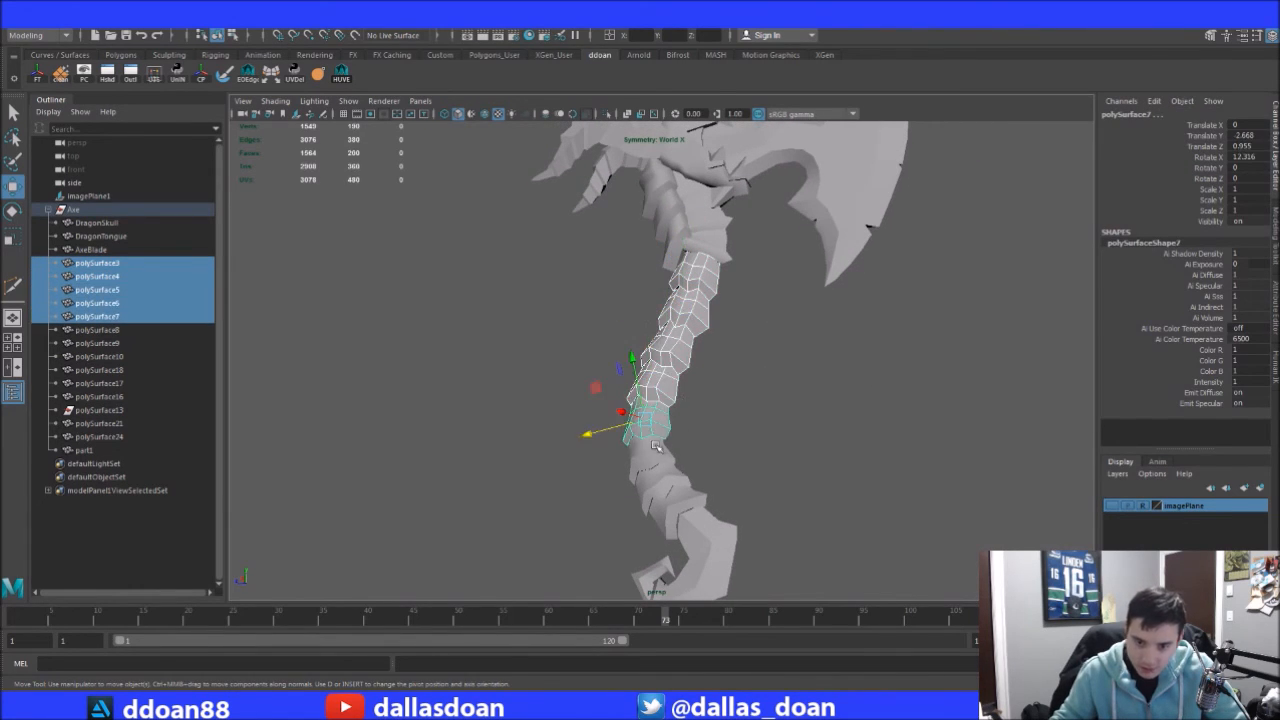
pyautogui.keyDown('shift'); pyautogui.click(662, 456); pyautogui.keyUp('shift')
pyautogui.keyDown('shift'); pyautogui.click(658, 483); pyautogui.keyUp('shift')
pyautogui.keyDown('alt'); pyautogui.moveTo(658, 483); pyautogui.dragTo(787, 467); pyautogui.keyUp('alt')
pyautogui.keyDown('shift'); pyautogui.click(705, 503); pyautogui.keyUp('shift')
pyautogui.keyDown('alt'); pyautogui.moveTo(789, 402); pyautogui.dragTo(727, 322); pyautogui.keyUp('alt')
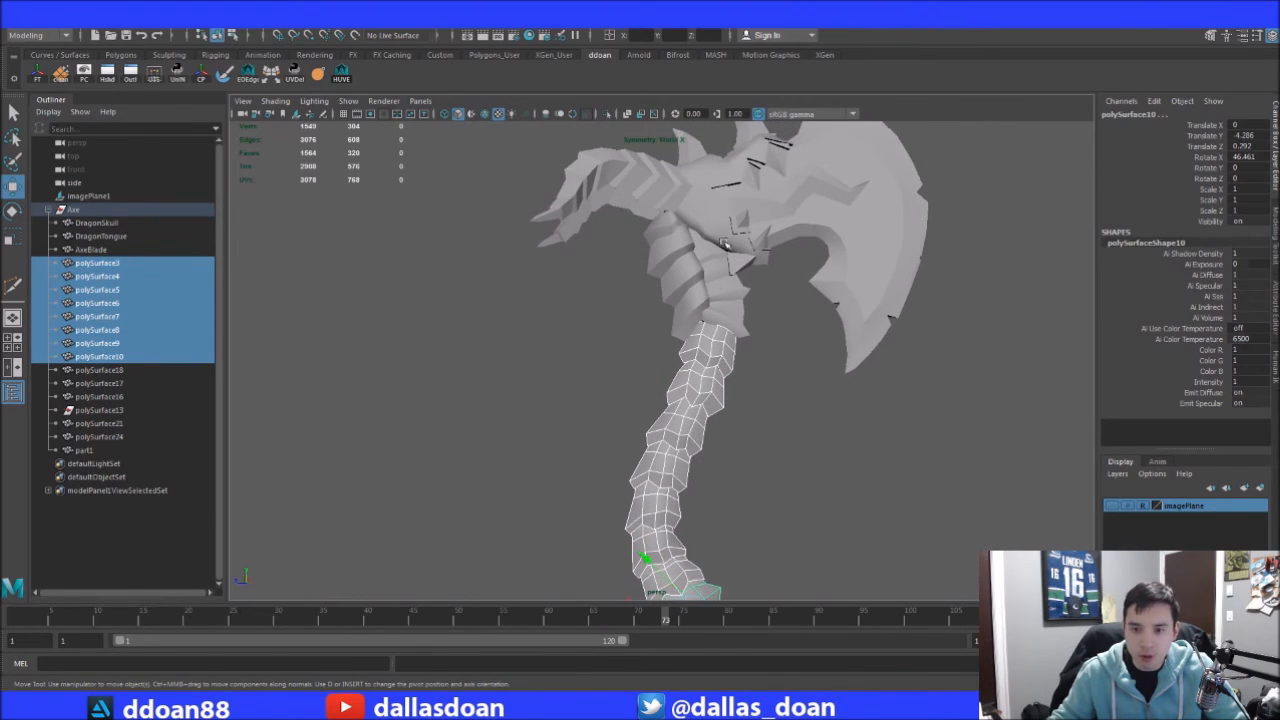
pyautogui.keyDown('shift'); pyautogui.click(735, 272); pyautogui.keyUp('shift')
pyautogui.keyDown('shift'); pyautogui.click(697, 253); pyautogui.keyUp('shift')
pyautogui.keyDown('shift'); pyautogui.click(718, 265); pyautogui.keyUp('shift')
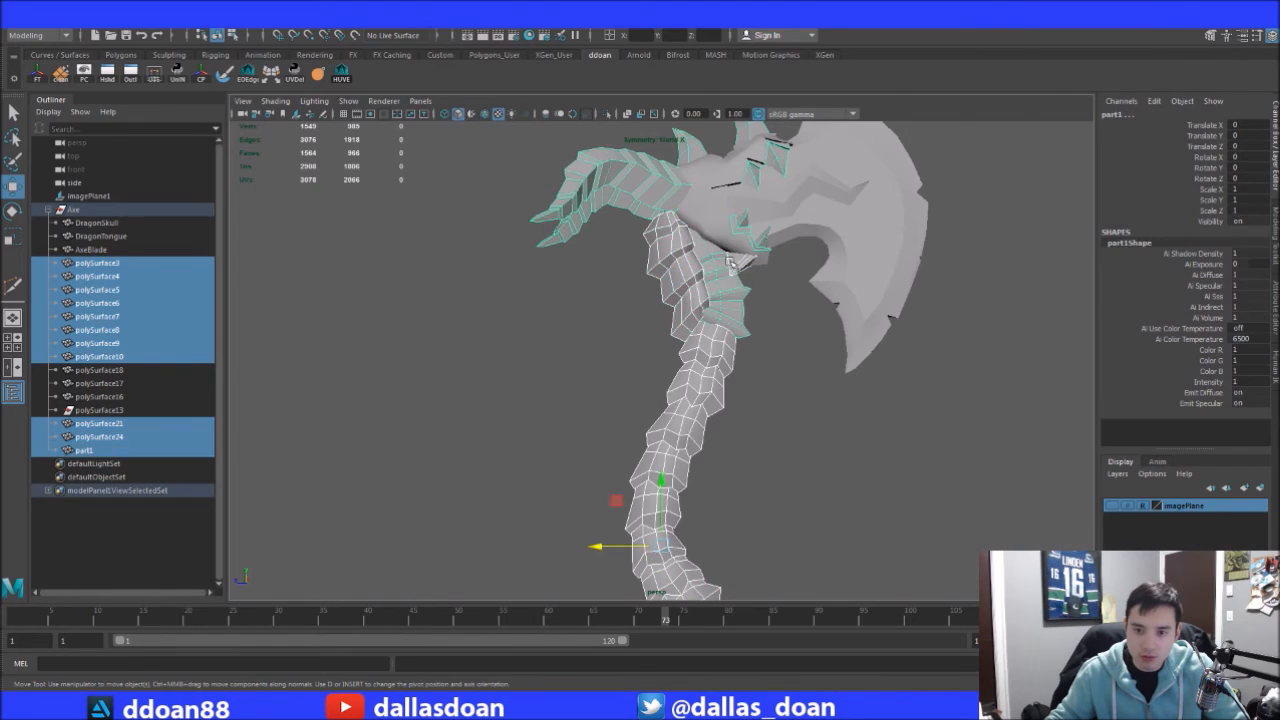
# Check which objects the neck and upper handle pieces belong to by selecting them in turn
pyautogui.click(752, 268)
pyautogui.keyDown('shift'); pyautogui.click(722, 276); pyautogui.keyUp('shift')
pyautogui.keyDown('shift'); pyautogui.click(714, 362); pyautogui.keyUp('shift')
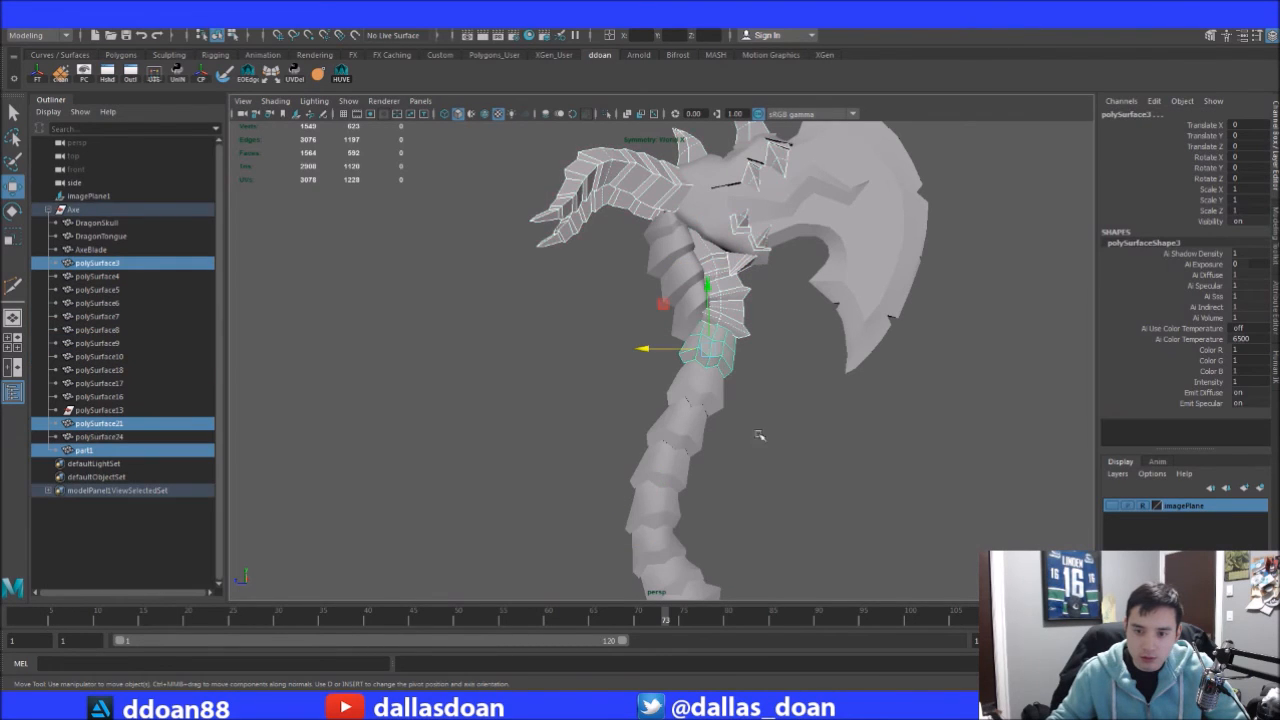
pyautogui.click(737, 302)
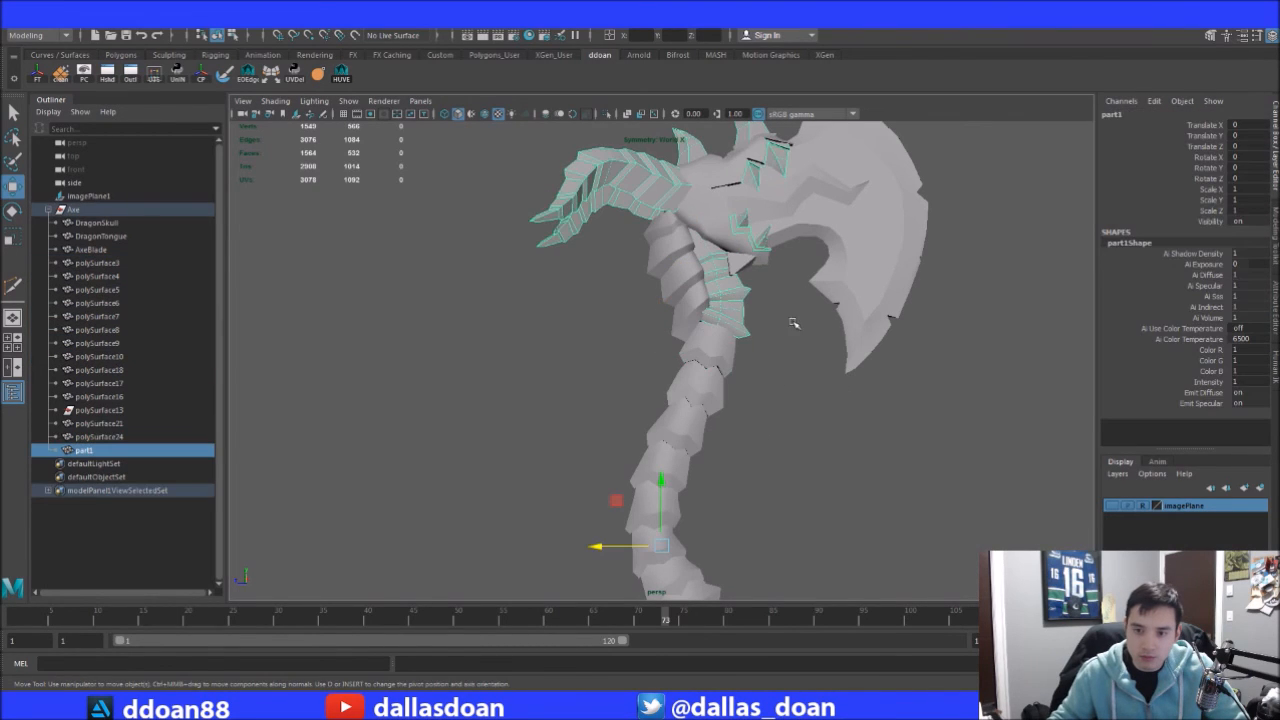
pyautogui.click(732, 268)
pyautogui.keyDown('shift'); pyautogui.click(716, 360); pyautogui.keyUp('shift')
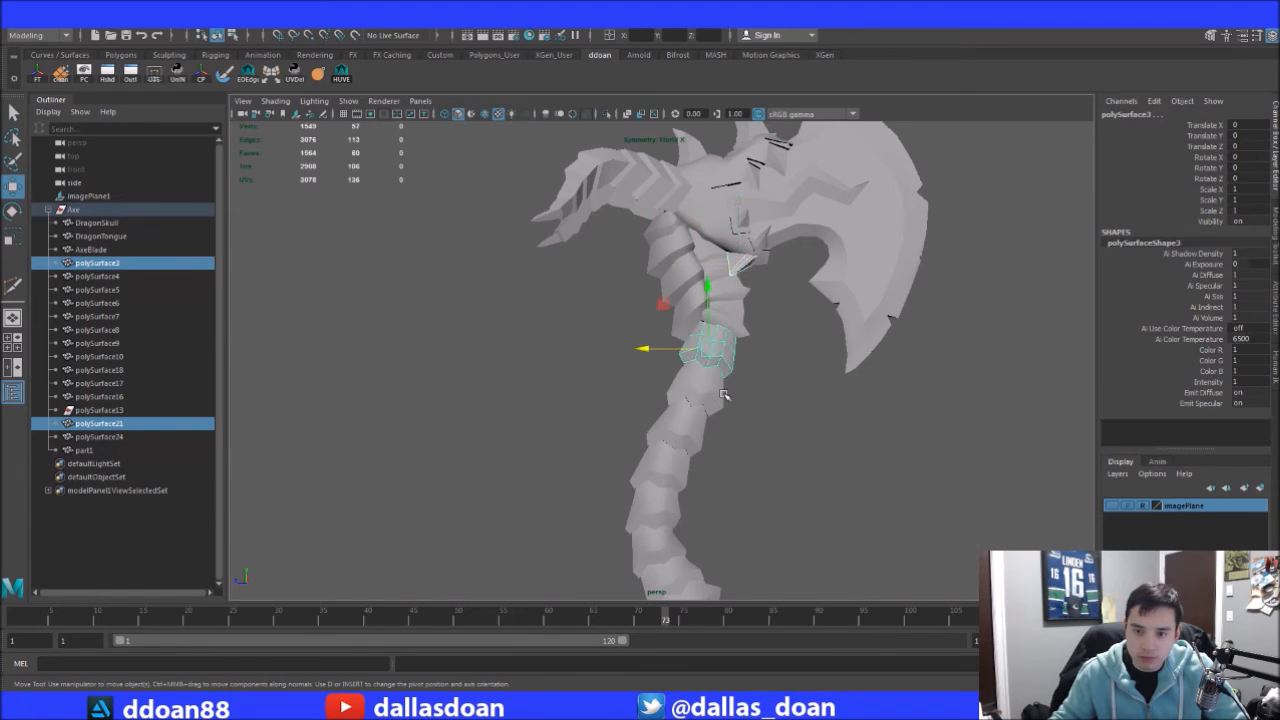
pyautogui.keyDown('alt'); pyautogui.moveTo(724, 395); pyautogui.dragTo(723, 323, button='middle'); pyautogui.keyUp('alt')
pyautogui.keyDown('shift'); pyautogui.click(668, 210); pyautogui.keyUp('shift')
pyautogui.keyDown('alt'); pyautogui.moveTo(668, 210); pyautogui.dragTo(668, 230, button='middle'); pyautogui.keyUp('alt')
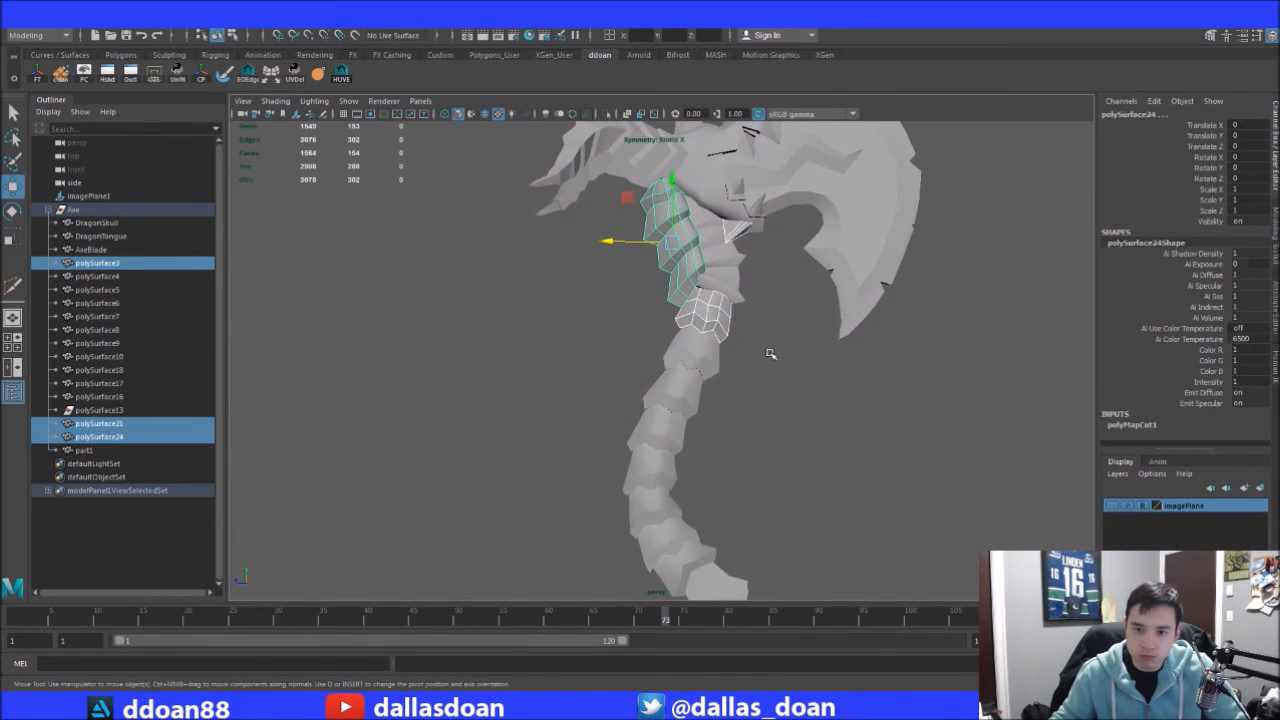
pyautogui.keyDown('alt'); pyautogui.moveTo(770, 353); pyautogui.dragTo(762, 314); pyautogui.keyUp('alt')
pyautogui.click(744, 323)
pyautogui.click(711, 322)
pyautogui.click(692, 264)
# Examine the whole axe from several angles to decide how its pieces should be grouped
pyautogui.keyDown('alt'); pyautogui.moveTo(832, 400); pyautogui.dragTo(840, 344, button='middle'); pyautogui.keyUp('alt')
pyautogui.keyDown('alt'); pyautogui.moveTo(860, 348); pyautogui.dragTo(818, 352, button='right'); pyautogui.keyUp('alt')
pyautogui.keyDown('alt'); pyautogui.moveTo(818, 352); pyautogui.dragTo(818, 342, button='middle'); pyautogui.keyUp('alt')
pyautogui.keyDown('alt'); pyautogui.moveTo(818, 342); pyautogui.dragTo(680, 390); pyautogui.keyUp('alt')
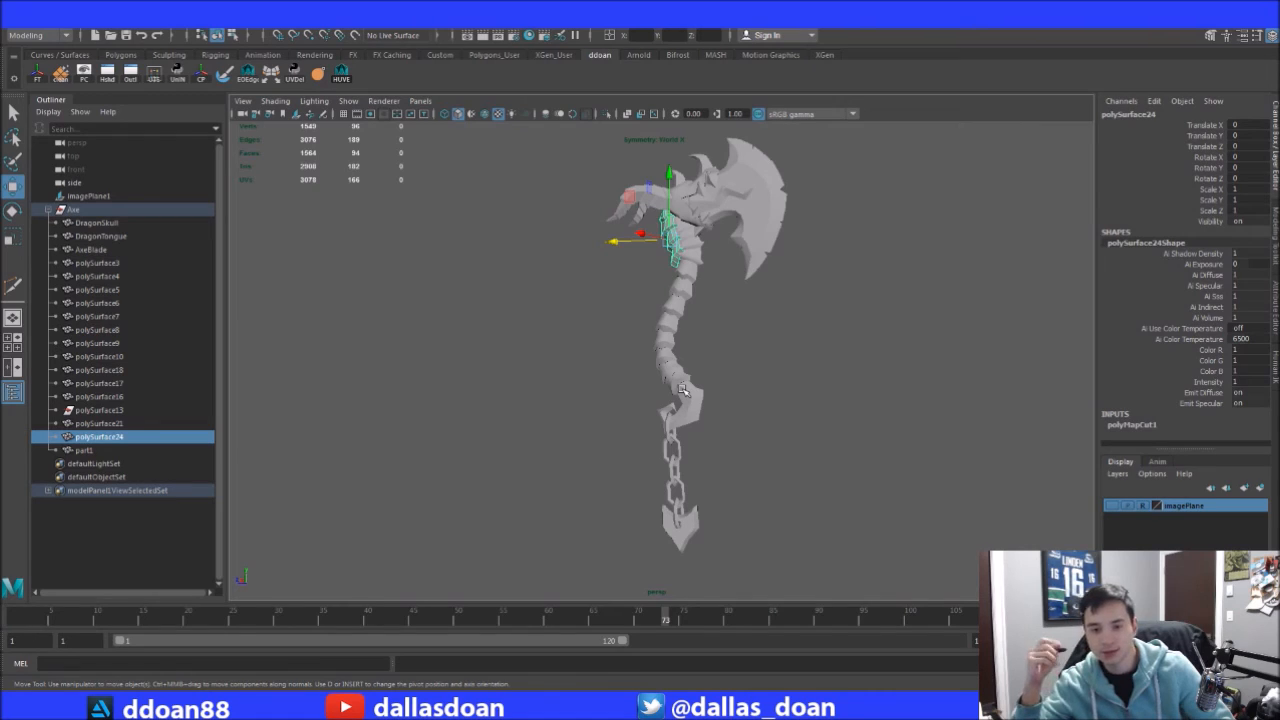
pyautogui.keyDown('alt'); pyautogui.moveTo(1057, 336); pyautogui.dragTo(734, 298); pyautogui.keyUp('alt')
pyautogui.click(894, 346)
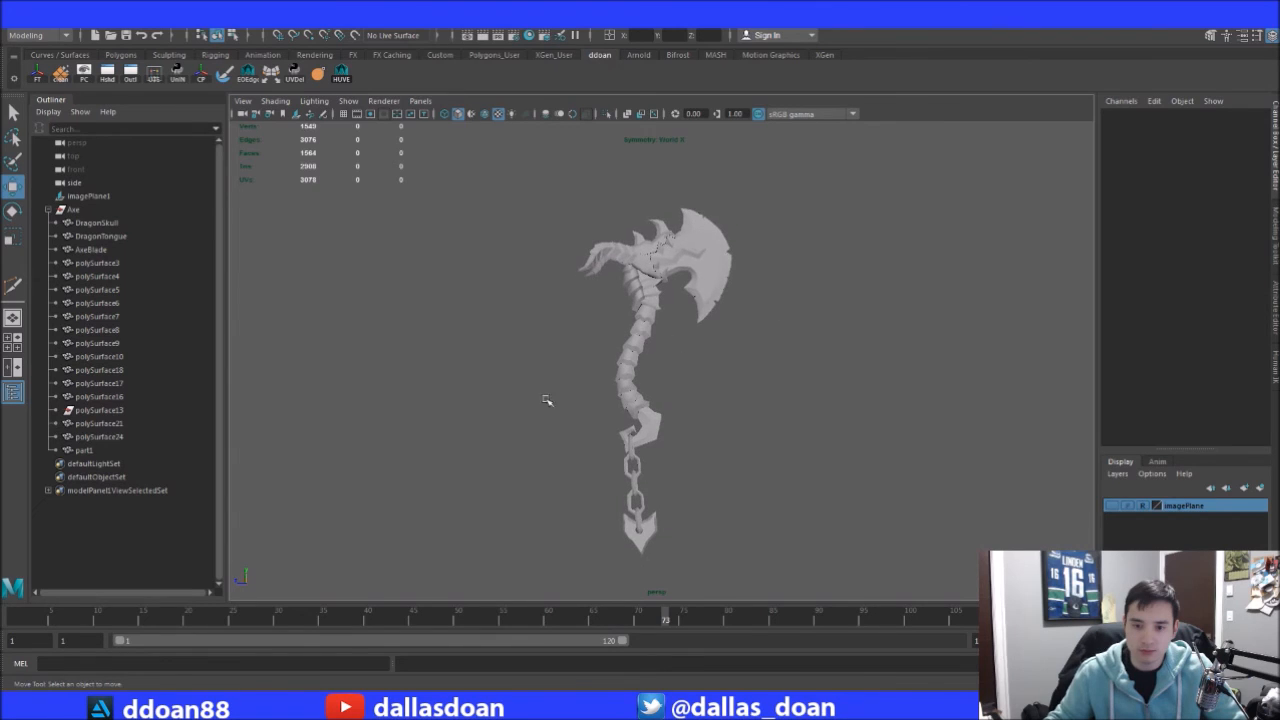
pyautogui.keyDown('alt'); pyautogui.moveTo(659, 428); pyautogui.dragTo(608, 373); pyautogui.keyUp('alt')
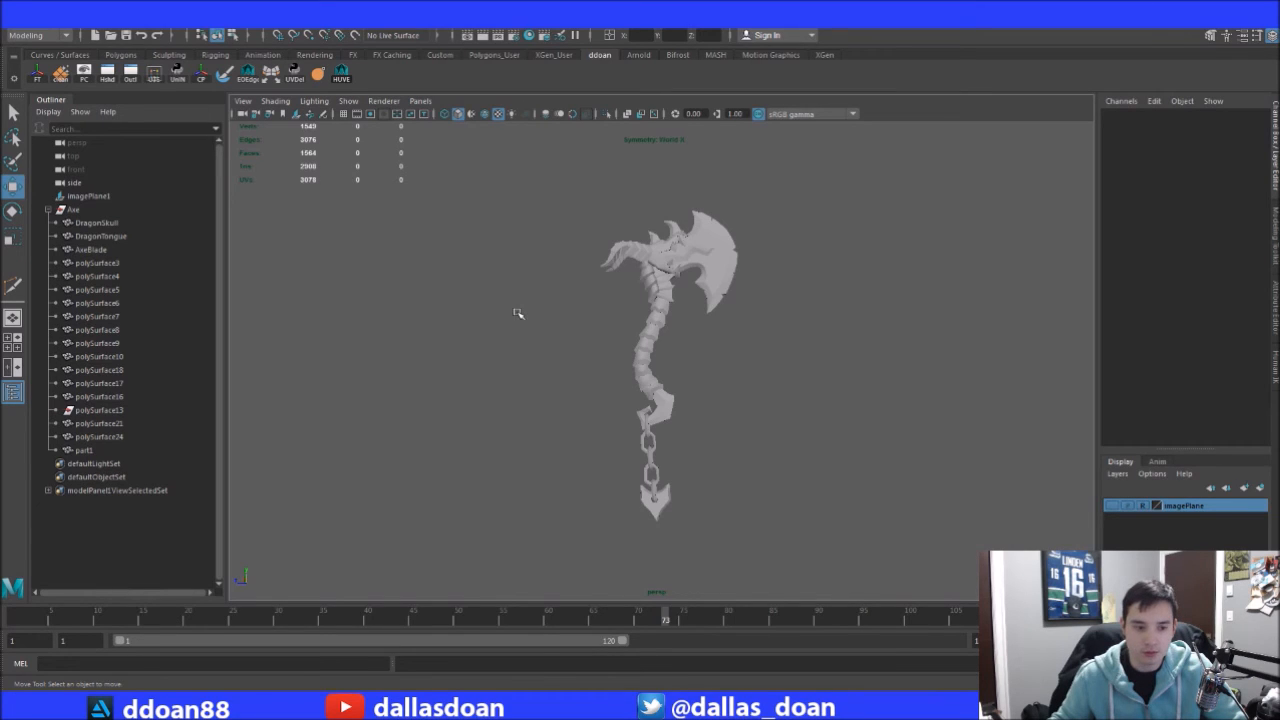
pyautogui.moveTo(637, 345); pyautogui.dragTo(726, 545)
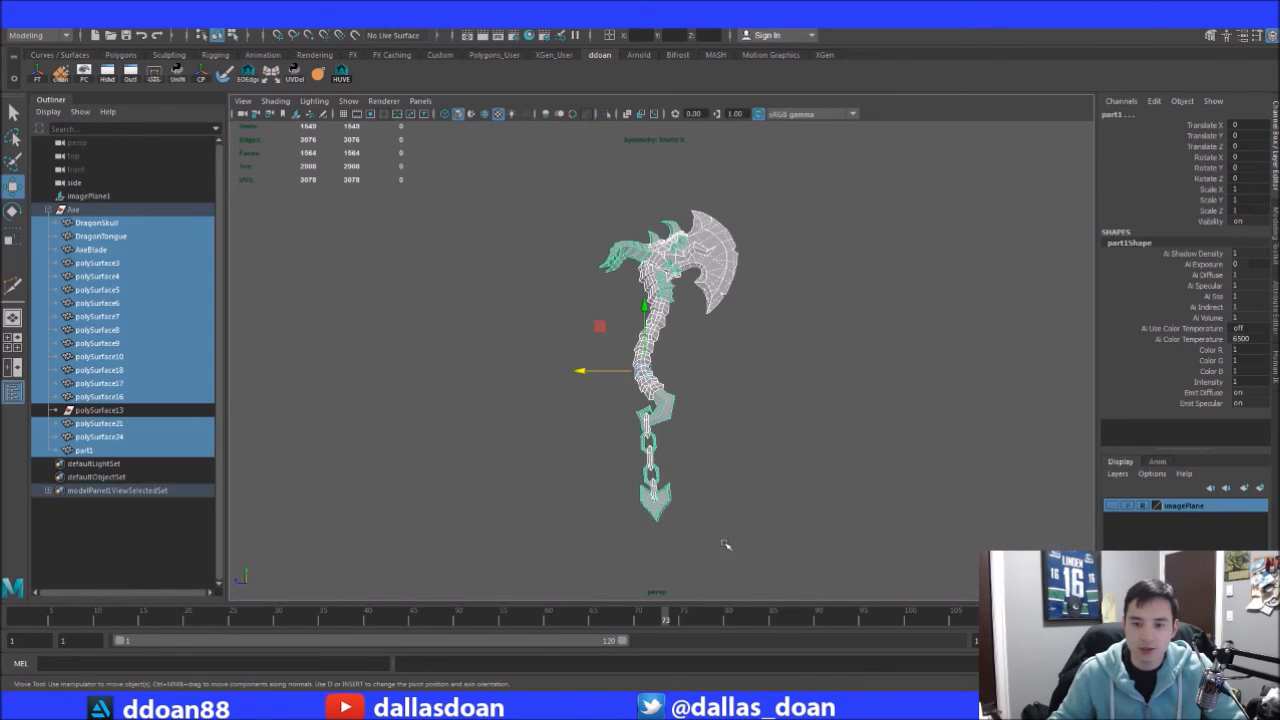
pyautogui.keyDown('alt'); pyautogui.moveTo(725, 431); pyautogui.dragTo(840, 409); pyautogui.keyUp('alt')
pyautogui.click(840, 409)
pyautogui.keyDown('alt'); pyautogui.moveTo(840, 409); pyautogui.dragTo(919, 429, button='right'); pyautogui.keyUp('alt')
pyautogui.keyDown('alt'); pyautogui.moveTo(919, 429); pyautogui.dragTo(831, 327); pyautogui.keyUp('alt')
# Check how the chain links are grouped and separate the combined mesh part1 into its individual pieces
pyautogui.click(647, 353)
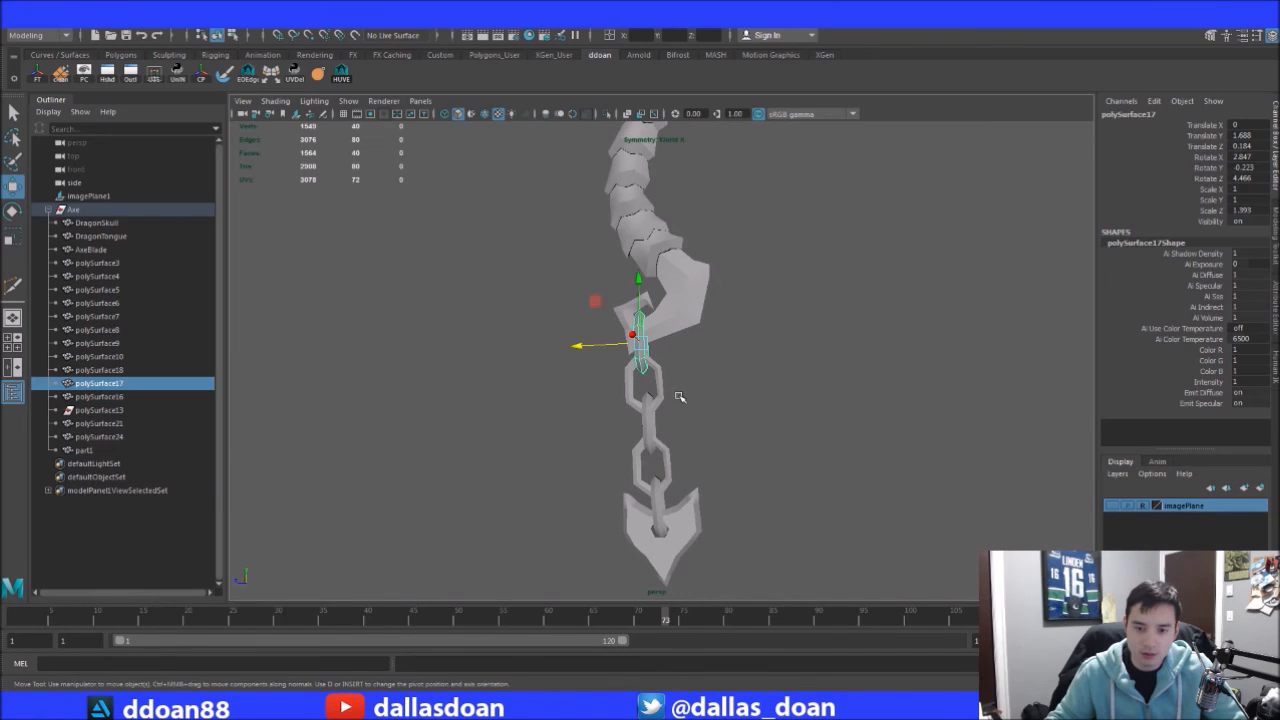
pyautogui.keyDown('shift'); pyautogui.click(657, 391); pyautogui.keyUp('shift')
pyautogui.keyDown('shift'); pyautogui.click(647, 424); pyautogui.keyUp('shift')
pyautogui.click(724, 388)
pyautogui.click(637, 361)
pyautogui.keyDown('alt'); pyautogui.moveTo(704, 330); pyautogui.dragTo(751, 446); pyautogui.keyUp('alt')
pyautogui.keyDown('alt'); pyautogui.moveTo(751, 446); pyautogui.dragTo(247, 452, button='right'); pyautogui.keyUp('alt')
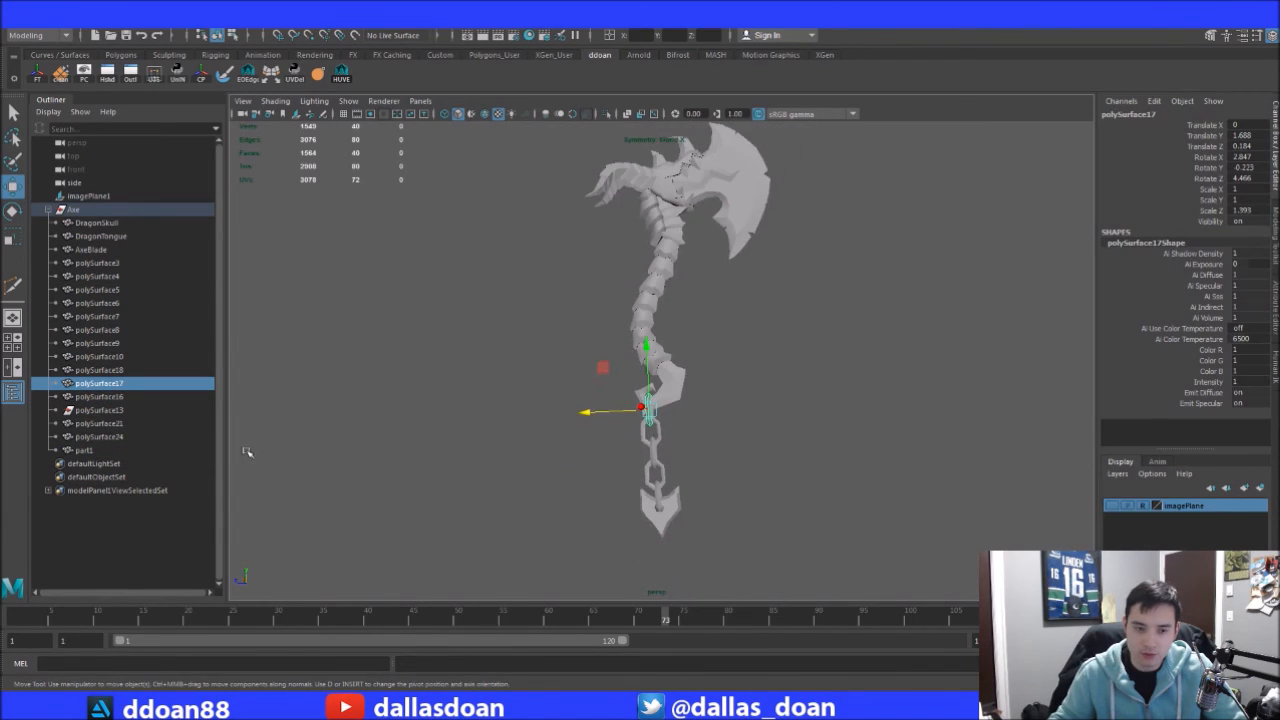
pyautogui.click(128, 451)
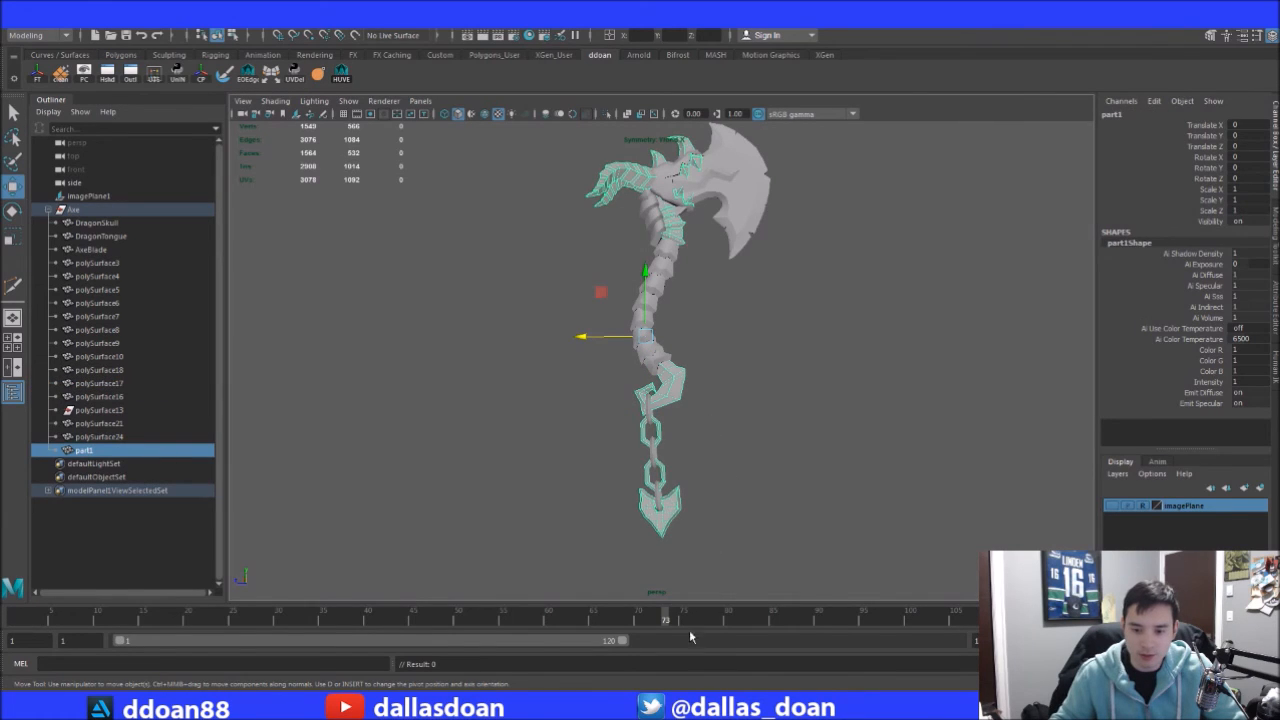
pyautogui.click(769, 432)
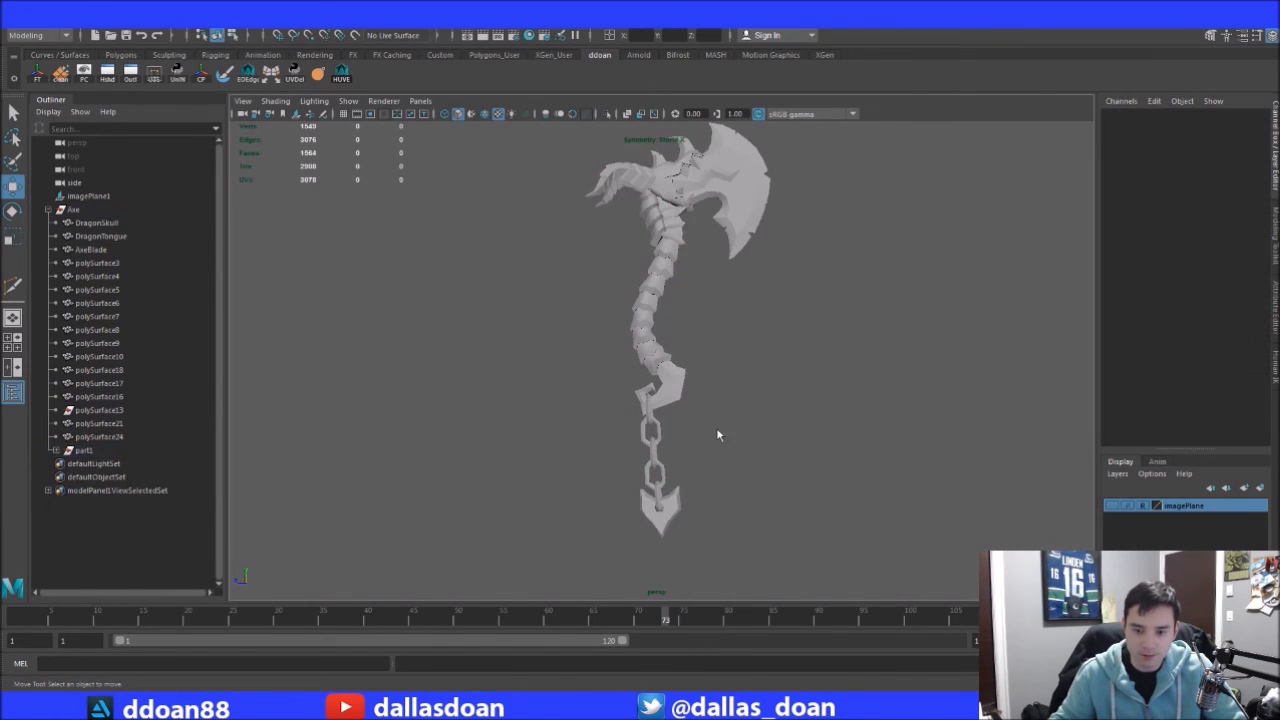
# Combine all the chain links and the arrow-shaped tip into a single mesh
pyautogui.click(651, 413)
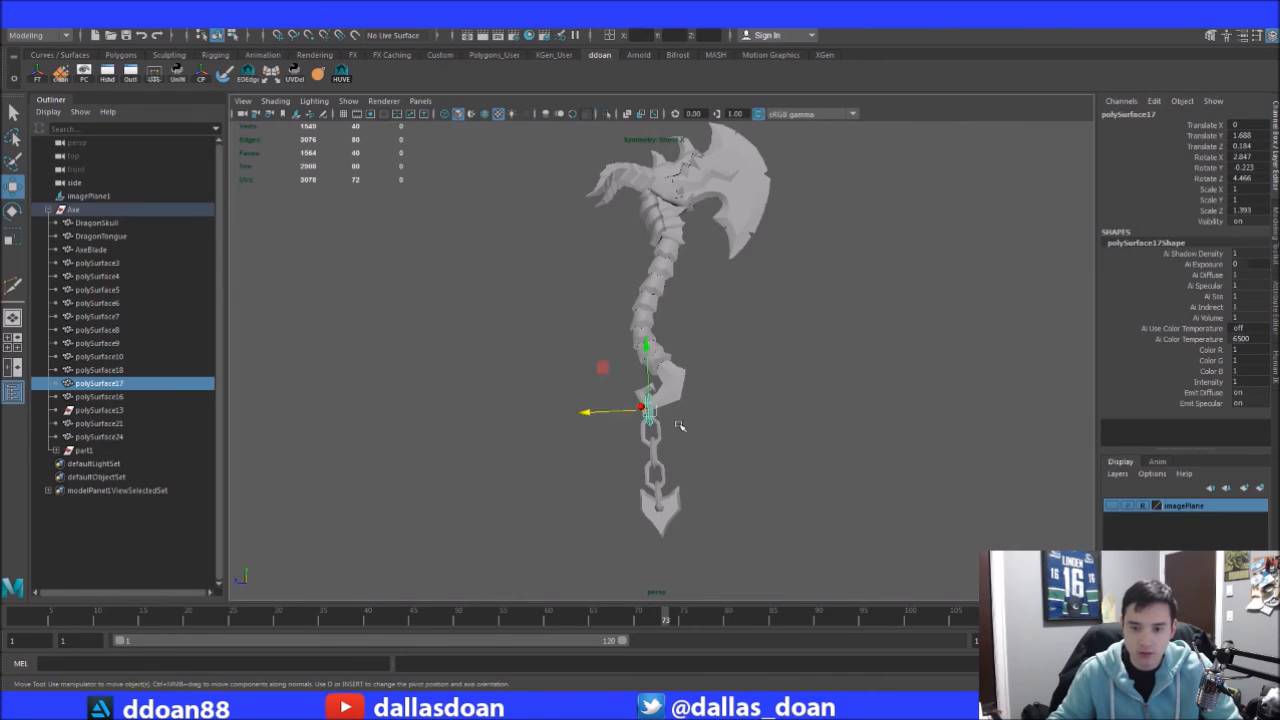
pyautogui.press('f')
pyautogui.keyDown('alt'); pyautogui.moveTo(783, 449); pyautogui.dragTo(440, 472, button='right'); pyautogui.keyUp('alt')
pyautogui.keyDown('alt'); pyautogui.moveTo(622, 462); pyautogui.dragTo(640, 402, button='middle'); pyautogui.keyUp('alt')
pyautogui.keyDown('shift'); pyautogui.click(700, 378); pyautogui.keyUp('shift')
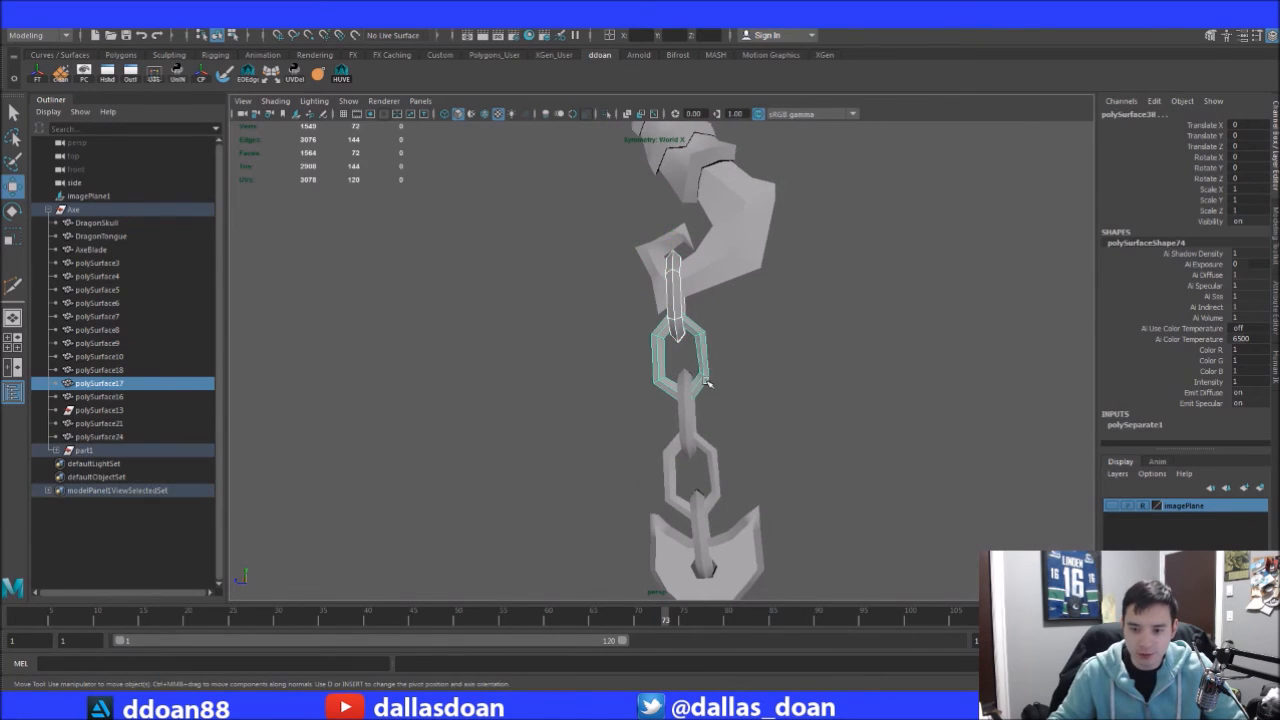
pyautogui.keyDown('shift'); pyautogui.click(689, 417); pyautogui.keyUp('shift')
pyautogui.keyDown('shift'); pyautogui.click(724, 467); pyautogui.keyUp('shift')
pyautogui.keyDown('shift'); pyautogui.click(709, 515); pyautogui.keyUp('shift')
pyautogui.keyDown('shift'); pyautogui.click(757, 528); pyautogui.keyUp('shift')
pyautogui.keyDown('alt'); pyautogui.moveTo(760, 530); pyautogui.dragTo(676, 449); pyautogui.keyUp('alt')
pyautogui.moveTo(765, 421)
pyautogui.keyDown('alt'); pyautogui.mouseDown()
pyautogui.moveTo(726, 263)
pyautogui.moveTo(720, 405)
pyautogui.moveTo(746, 433)
pyautogui.mouseUp(); pyautogui.keyUp('alt')
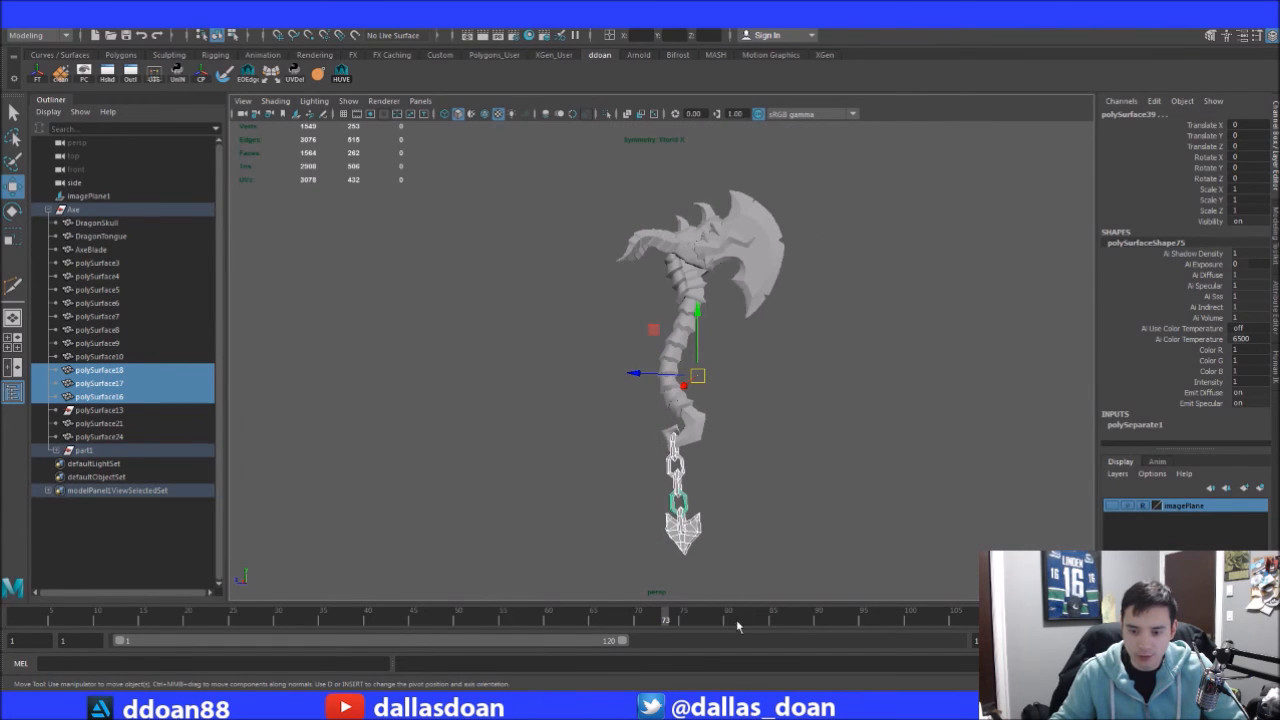
pyautogui.press('g')
pyautogui.keyDown('alt'); pyautogui.moveTo(735, 545); pyautogui.dragTo(748, 466, button='middle'); pyautogui.keyUp('alt')
# Move the combined chain mesh into the Axe group, rename it chain, and delete its construction history
pyautogui.moveTo(115, 465); pyautogui.dragTo(117, 470, button='middle')
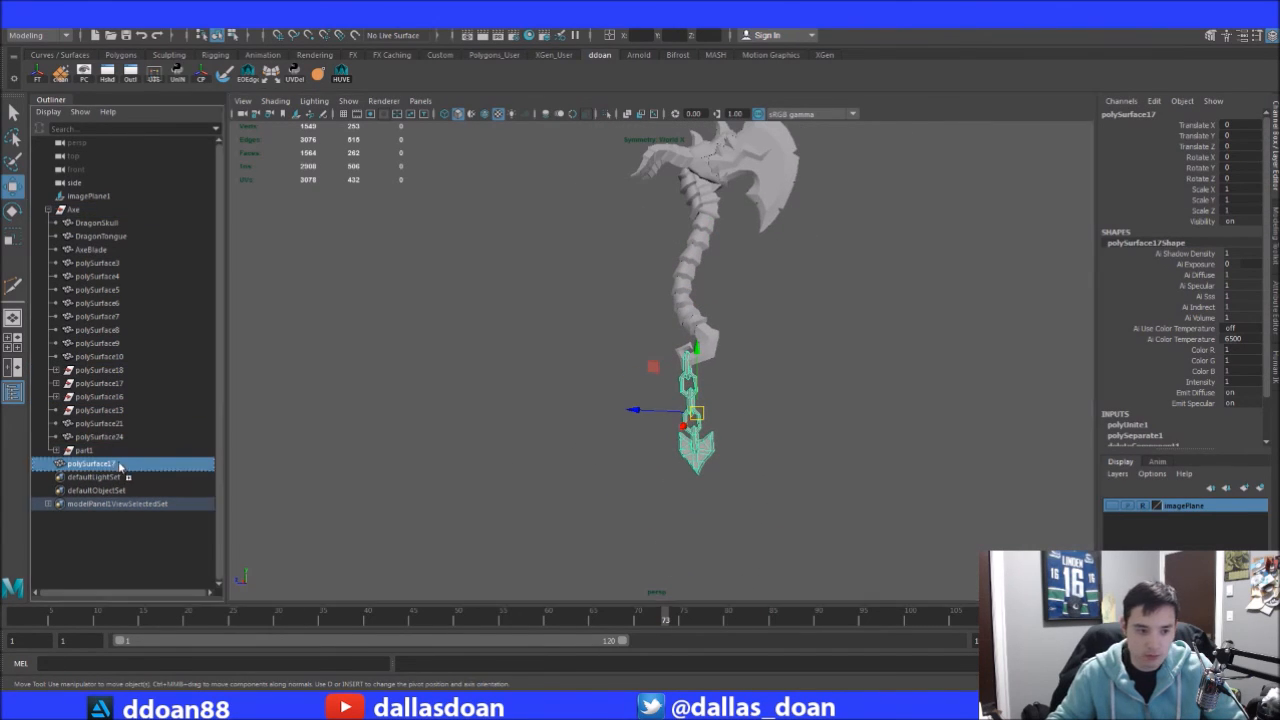
pyautogui.moveTo(93, 220); pyautogui.dragTo(96, 220, button='middle')
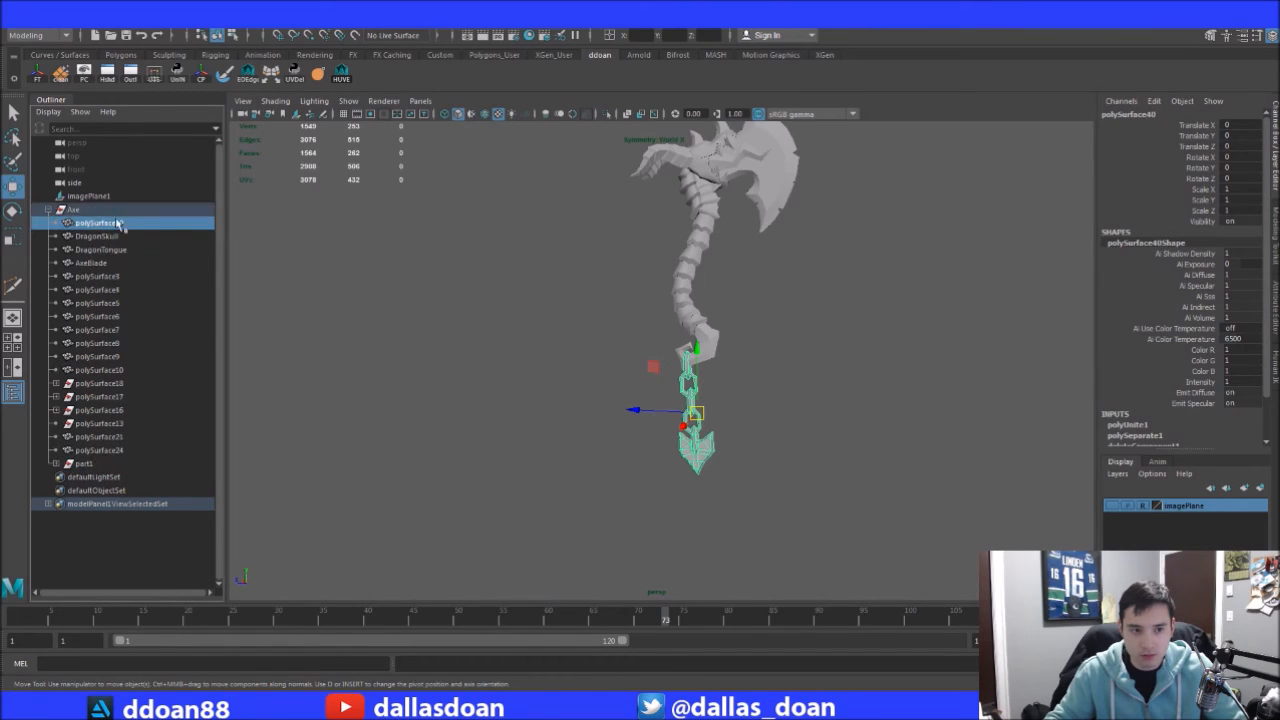
pyautogui.doubleClick(121, 224)
pyautogui.write('cha')
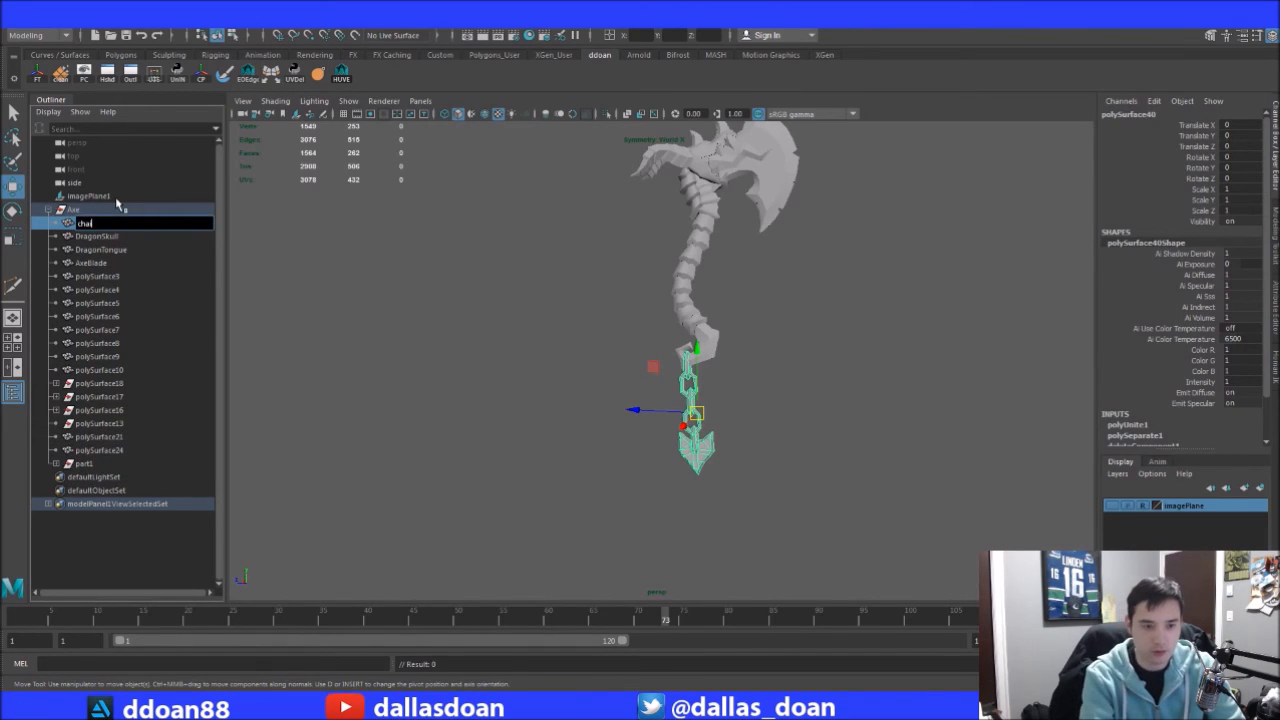
pyautogui.write('in')
pyautogui.press('Return')
pyautogui.hotkey('alt', 'shift', 'd')
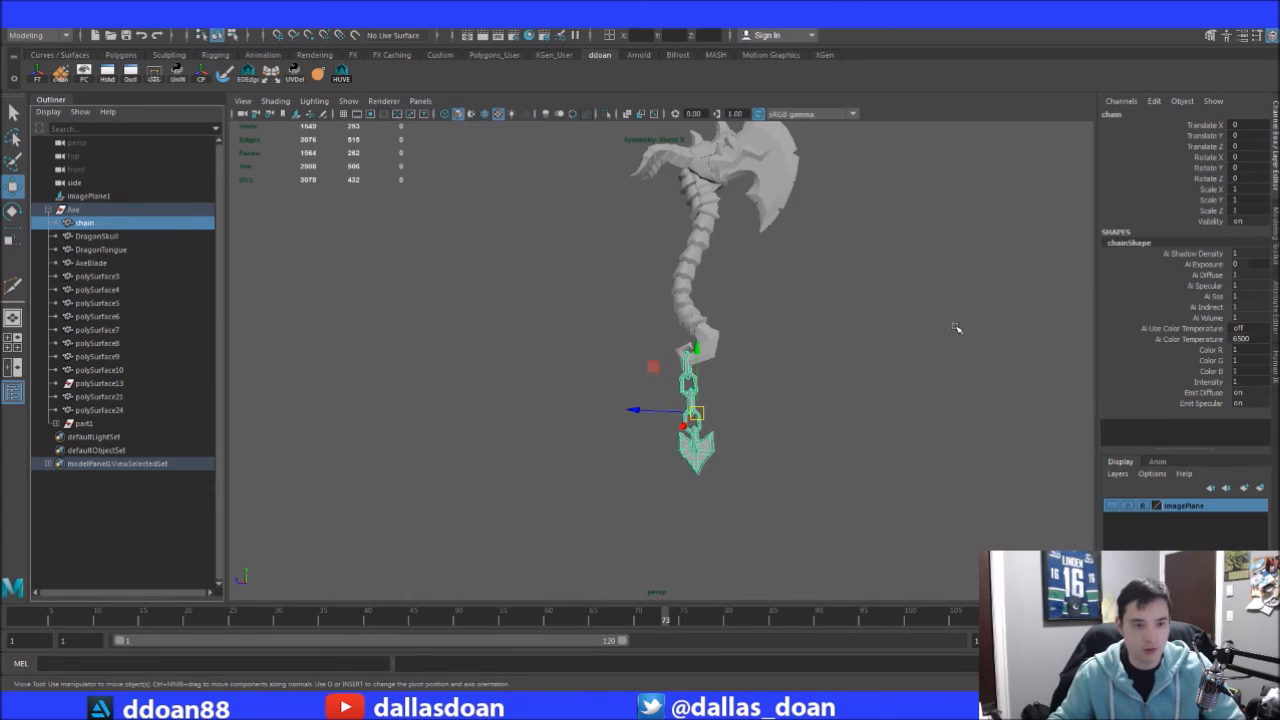
# Combine the AxeBlade and DragonTongue meshes into a single mesh
pyautogui.click(80, 423)
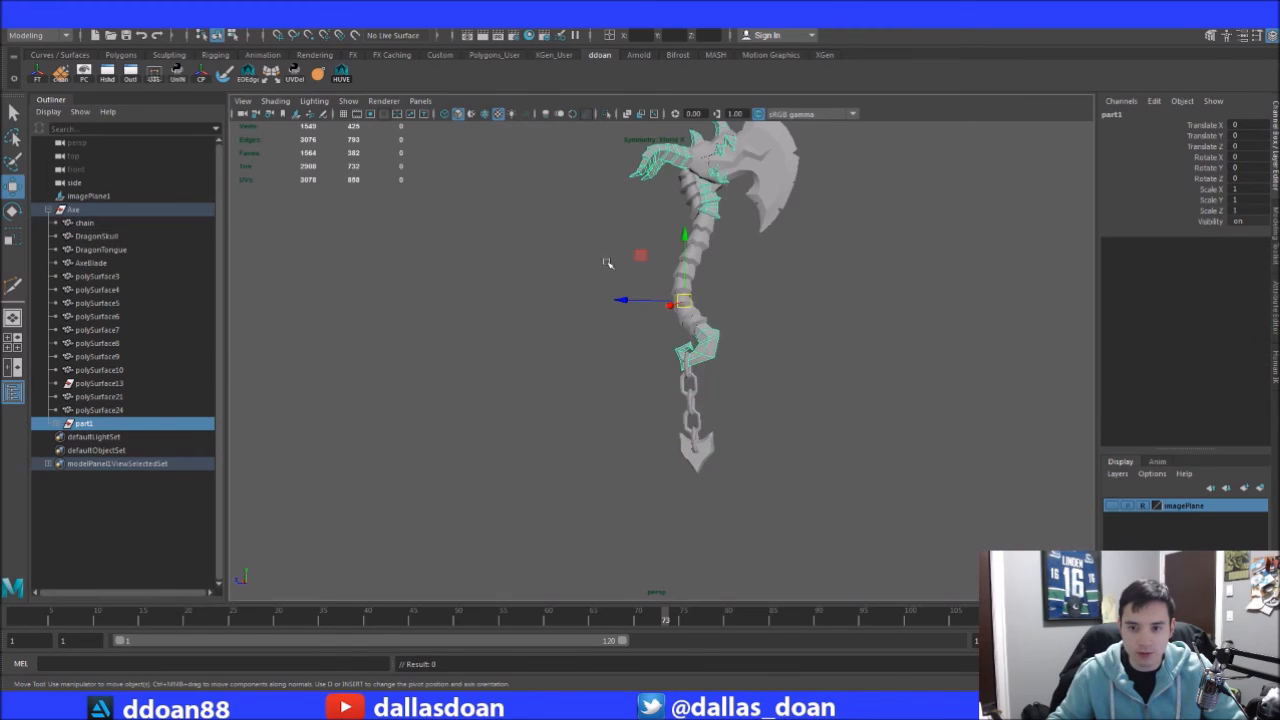
pyautogui.scroll(5, 614, 266)
pyautogui.keyDown('alt'); pyautogui.moveTo(716, 331); pyautogui.dragTo(808, 309); pyautogui.keyUp('alt')
pyautogui.click(845, 339)
pyautogui.keyDown('shift'); pyautogui.click(681, 300); pyautogui.keyUp('shift')
pyautogui.keyDown('alt'); pyautogui.moveTo(681, 300); pyautogui.dragTo(803, 372); pyautogui.keyUp('alt')
pyautogui.keyDown('alt'); pyautogui.moveTo(809, 382); pyautogui.dragTo(547, 393, button='right'); pyautogui.keyUp('alt')
pyautogui.keyDown('alt'); pyautogui.moveTo(547, 393); pyautogui.dragTo(819, 351); pyautogui.keyUp('alt')
pyautogui.keyDown('alt'); pyautogui.moveTo(841, 344); pyautogui.dragTo(752, 353, button='middle'); pyautogui.keyUp('alt')
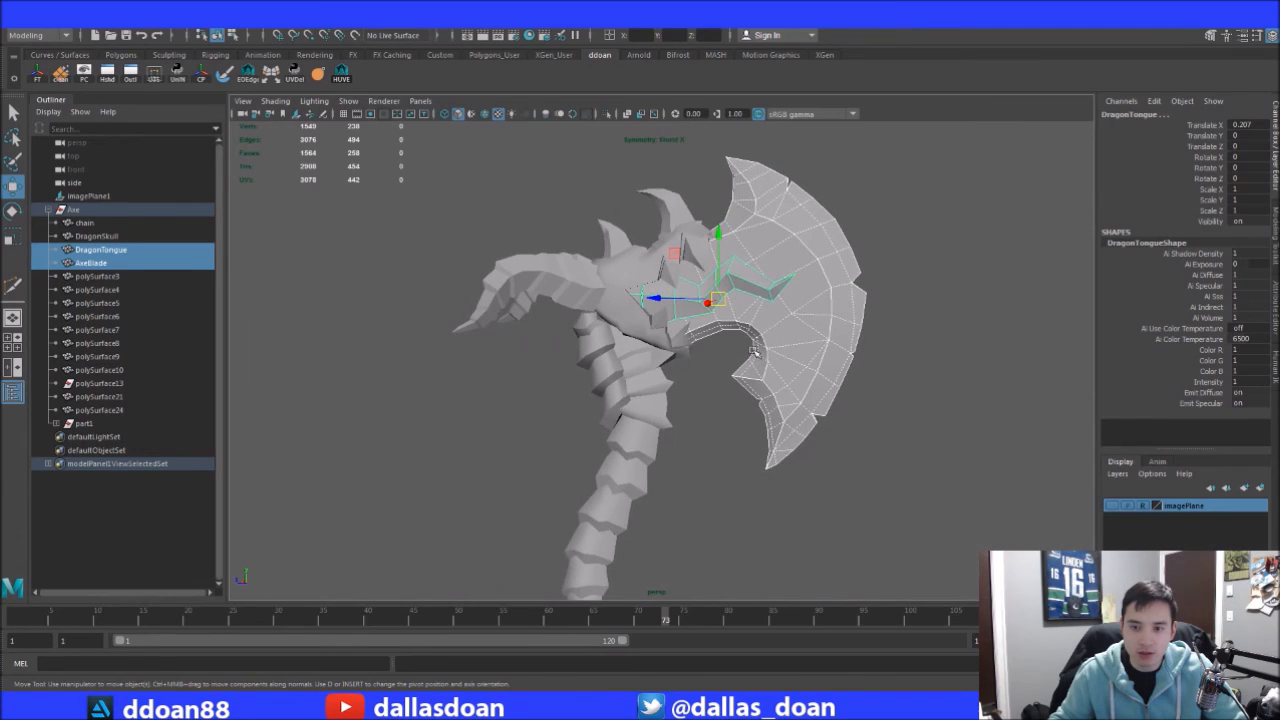
pyautogui.keyDown('alt'); pyautogui.moveTo(760, 360); pyautogui.dragTo(837, 329); pyautogui.keyUp('alt')
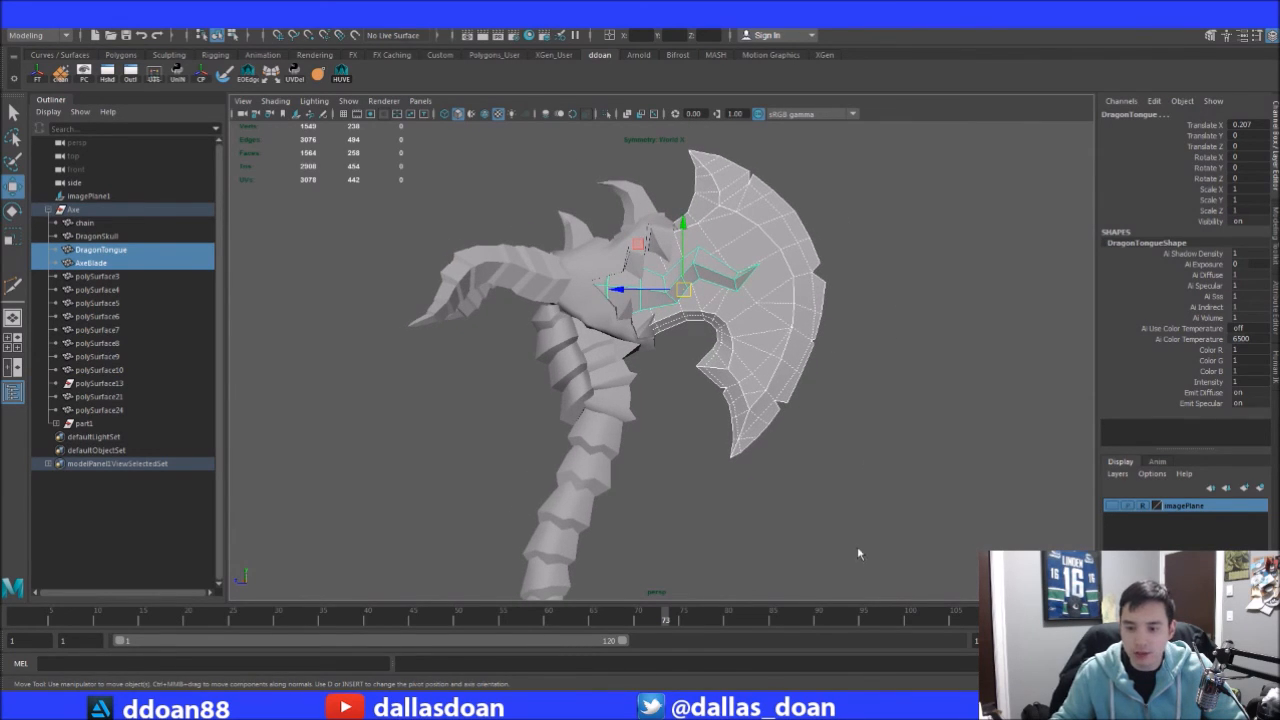
pyautogui.press('g')
# Move the combined blade mesh into the Axe group and delete its construction history
pyautogui.moveTo(95, 437); pyautogui.dragTo(98, 212, button='middle')
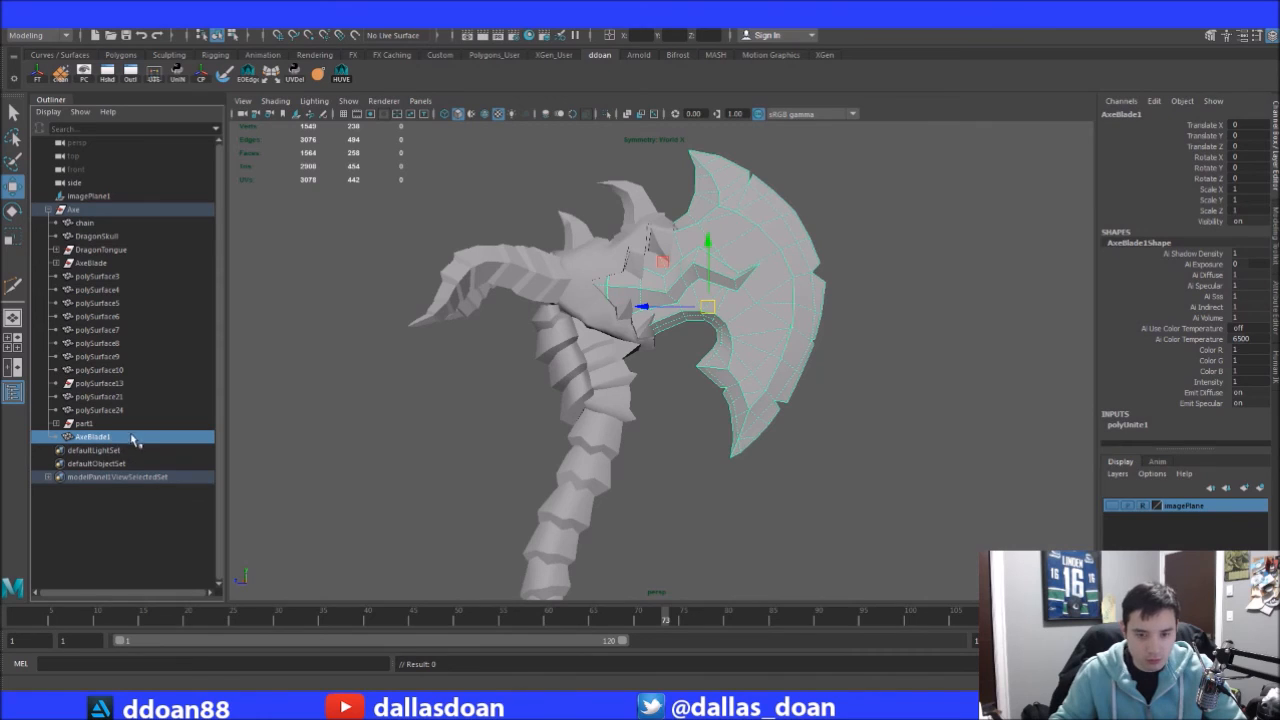
pyautogui.hotkey('alt', 'shift', 'd')
pyautogui.click(103, 370)
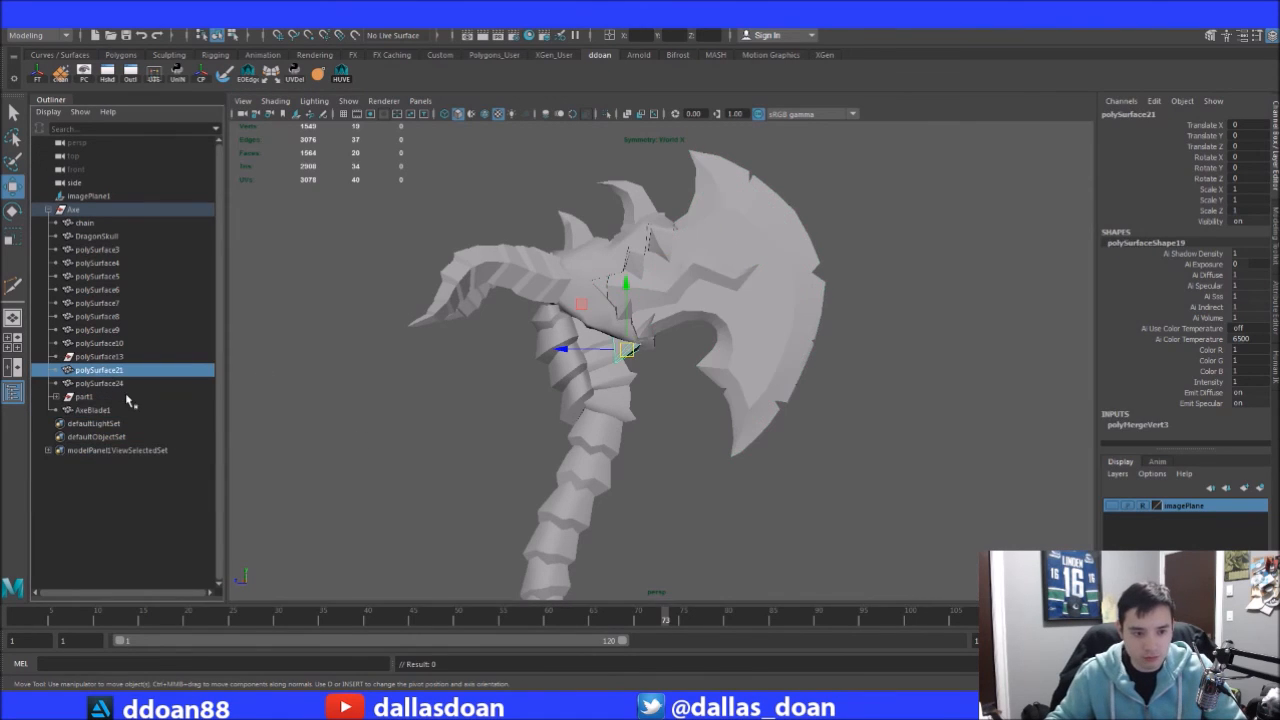
pyautogui.click(127, 400)
# Combine all the handle segments, polySurface3 to polySurface10, and the hooked end piece into a single mesh
pyautogui.keyDown('alt'); pyautogui.moveTo(595, 414); pyautogui.dragTo(650, 305, button='middle'); pyautogui.keyUp('alt')
pyautogui.click(636, 418)
pyautogui.keyDown('shift'); pyautogui.click(636, 321); pyautogui.keyUp('shift')
pyautogui.keyDown('shift'); pyautogui.click(630, 350); pyautogui.keyUp('shift')
pyautogui.keyDown('shift'); pyautogui.click(625, 378); pyautogui.keyUp('shift')
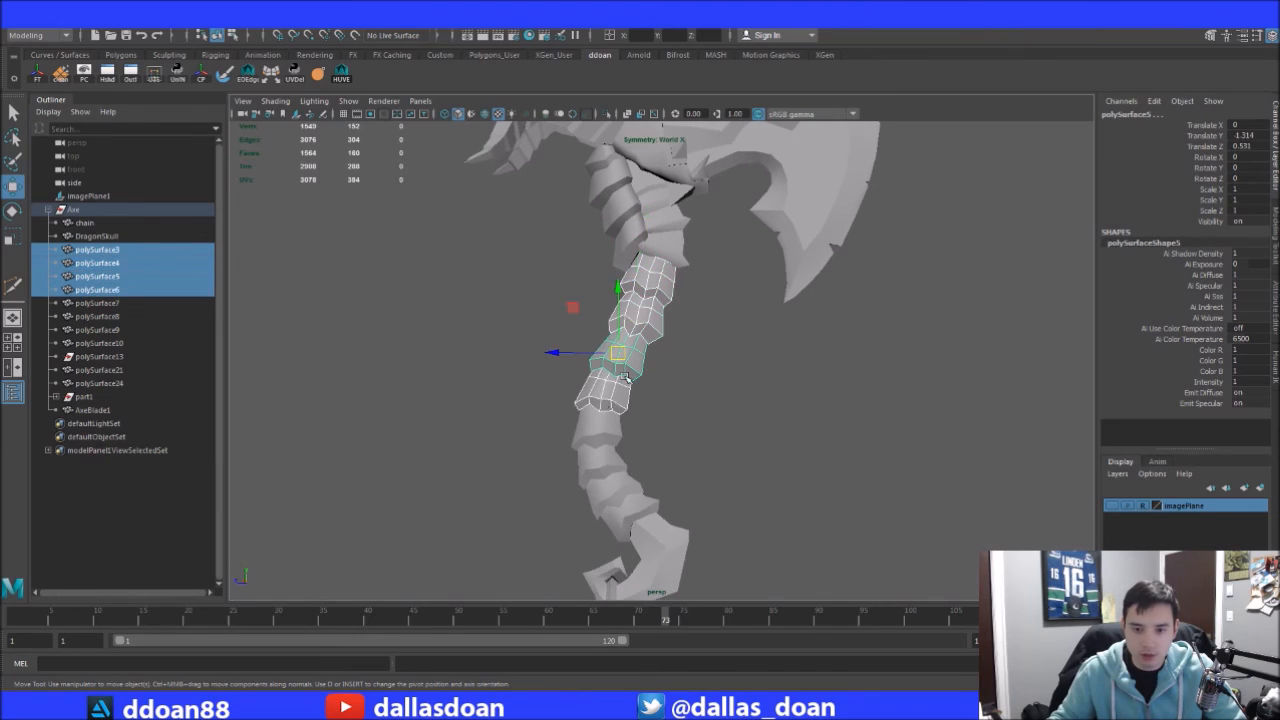
pyautogui.keyDown('shift'); pyautogui.click(600, 430); pyautogui.keyUp('shift')
pyautogui.keyDown('shift'); pyautogui.click(603, 467); pyautogui.keyUp('shift')
pyautogui.keyDown('shift'); pyautogui.click(613, 492); pyautogui.keyUp('shift')
pyautogui.keyDown('shift'); pyautogui.click(630, 517); pyautogui.keyUp('shift')
pyautogui.keyDown('alt'); pyautogui.moveTo(797, 407); pyautogui.dragTo(749, 420, button='middle'); pyautogui.keyUp('alt')
pyautogui.keyDown('alt'); pyautogui.moveTo(749, 420); pyautogui.dragTo(670, 390, button='right'); pyautogui.keyUp('alt')
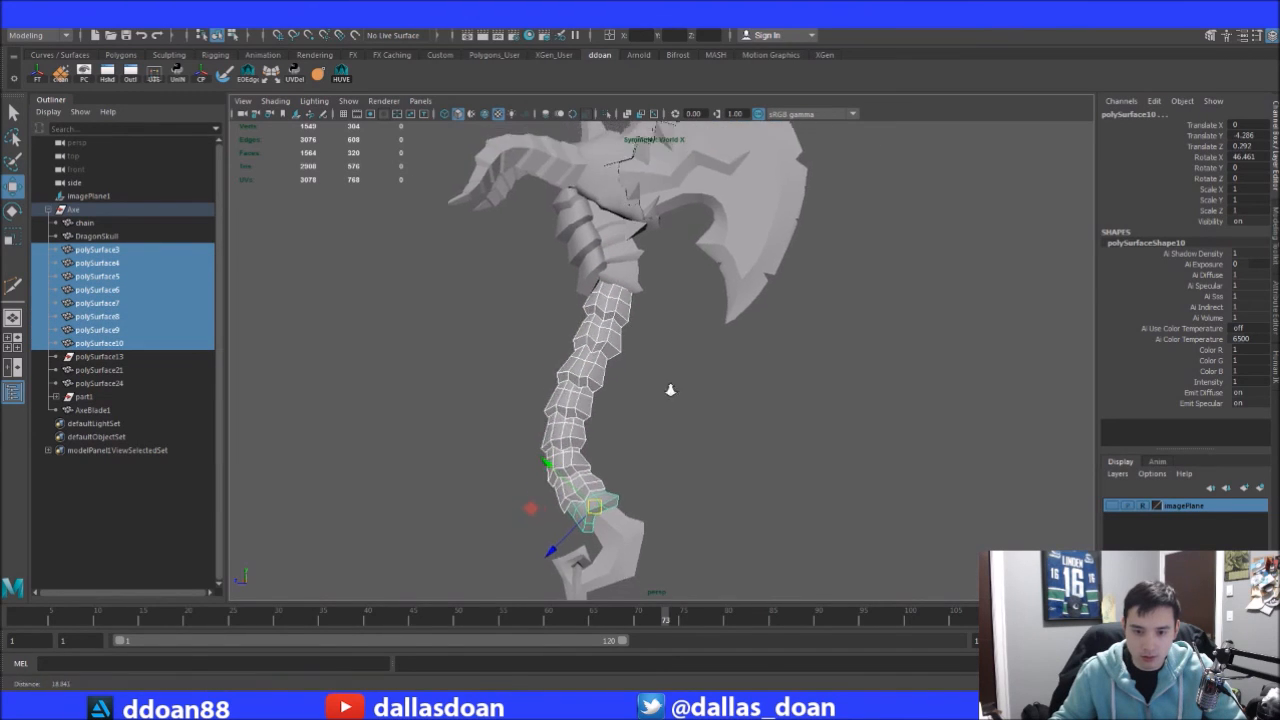
pyautogui.press('f')
pyautogui.keyDown('shift'); pyautogui.click(716, 432); pyautogui.keyUp('shift')
pyautogui.press('f')
pyautogui.keyDown('alt'); pyautogui.moveTo(812, 382); pyautogui.dragTo(614, 292); pyautogui.keyUp('alt')
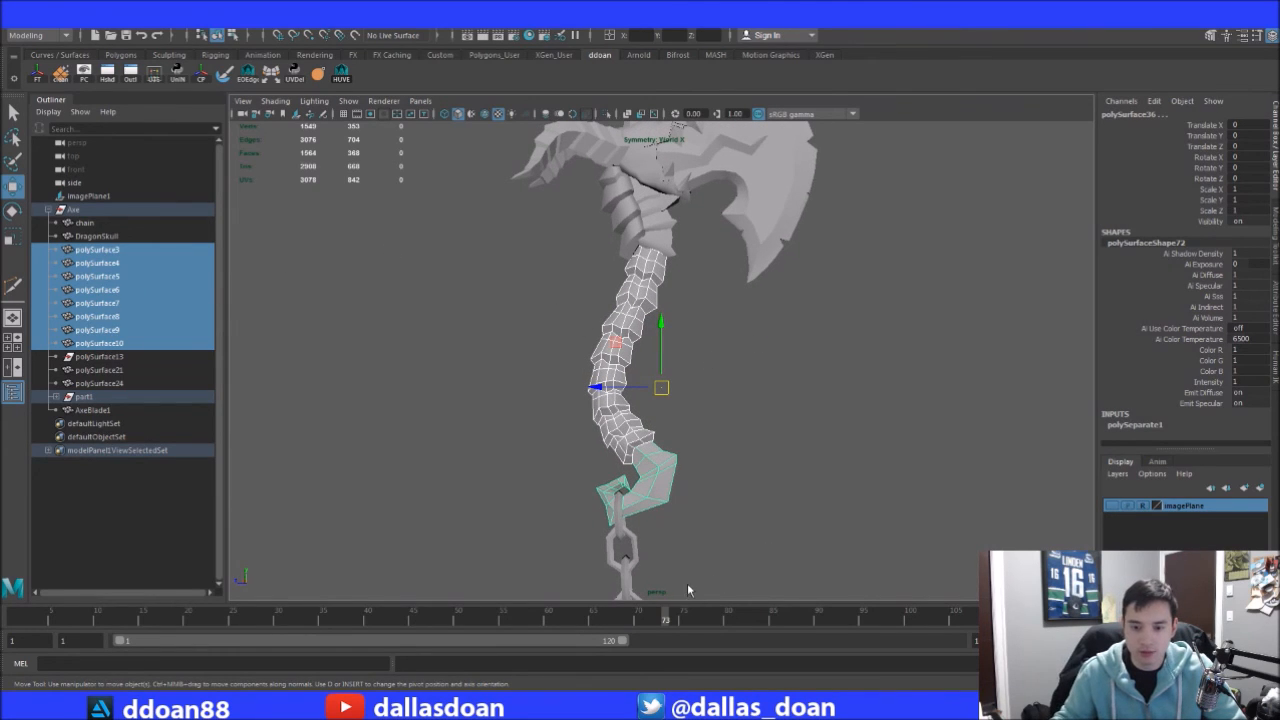
pyautogui.keyDown('shift'); pyautogui.moveTo(687, 590); pyautogui.dragTo(687, 592, button='right'); pyautogui.keyUp('shift')
pyautogui.keyDown('alt'); pyautogui.moveTo(768, 372); pyautogui.dragTo(791, 374); pyautogui.keyUp('alt')
pyautogui.keyDown('alt'); pyautogui.moveTo(791, 374); pyautogui.dragTo(806, 397, button='middle'); pyautogui.keyUp('alt')
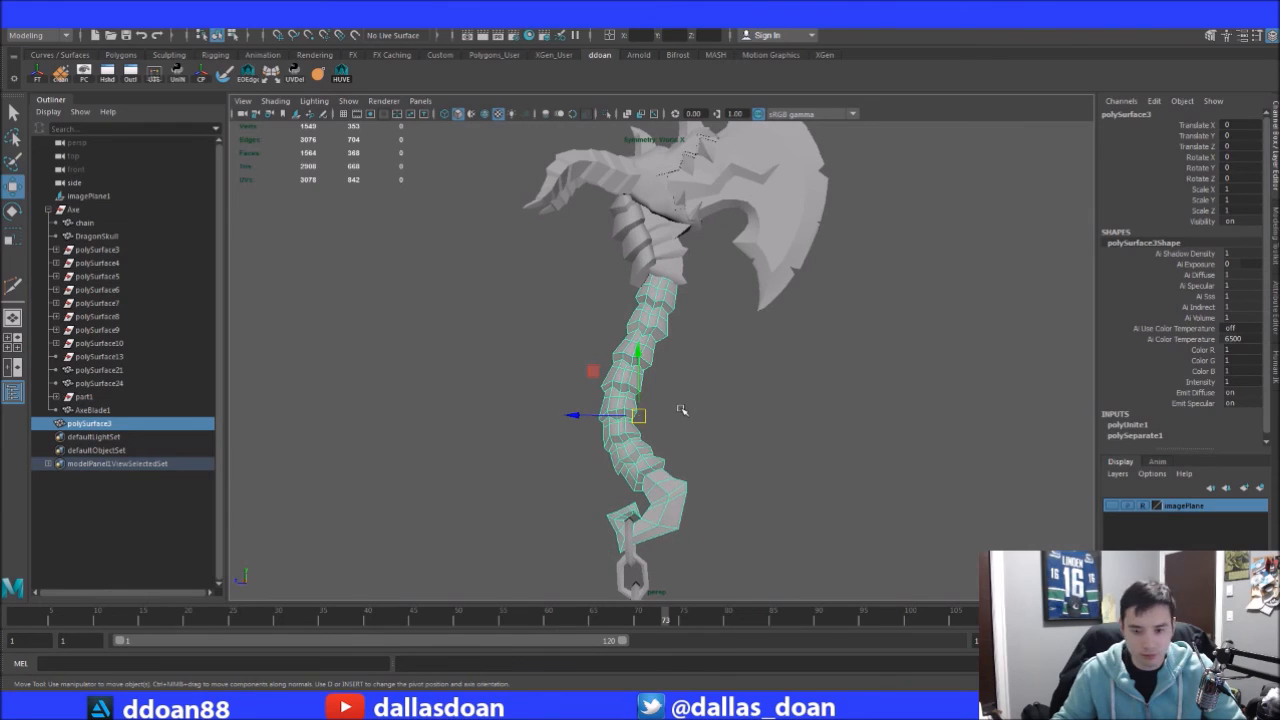
# Delete the combined handle mesh's construction history and move the mesh into the Axe group
pyautogui.hotkey('alt', 'shift', 'd')
pyautogui.keyDown('alt'); pyautogui.moveTo(739, 390); pyautogui.dragTo(687, 415); pyautogui.keyUp('alt')
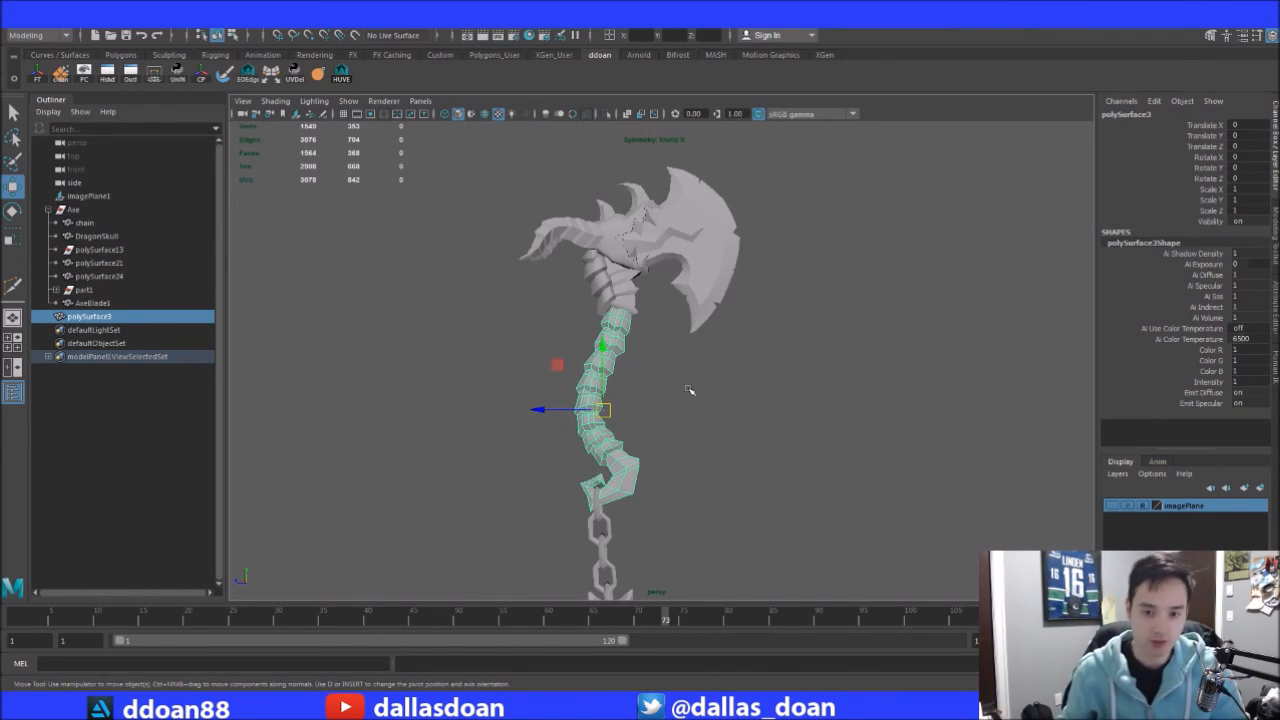
pyautogui.keyDown('alt'); pyautogui.moveTo(653, 361); pyautogui.dragTo(578, 352, button='right'); pyautogui.keyUp('alt')
pyautogui.keyDown('alt'); pyautogui.moveTo(578, 352); pyautogui.dragTo(586, 303, button='middle'); pyautogui.keyUp('alt')
pyautogui.keyDown('alt'); pyautogui.moveTo(586, 303); pyautogui.dragTo(809, 306, button='right'); pyautogui.keyUp('alt')
pyautogui.keyDown('alt'); pyautogui.moveTo(809, 306); pyautogui.dragTo(845, 326, button='middle'); pyautogui.keyUp('alt')
pyautogui.keyDown('alt'); pyautogui.moveTo(845, 326); pyautogui.dragTo(736, 336, button='right'); pyautogui.keyUp('alt')
pyautogui.keyDown('alt'); pyautogui.moveTo(736, 336); pyautogui.dragTo(715, 342, button='middle'); pyautogui.keyUp('alt')
pyautogui.keyDown('alt'); pyautogui.moveTo(715, 342); pyautogui.dragTo(742, 331, button='right'); pyautogui.keyUp('alt')
pyautogui.keyDown('alt'); pyautogui.moveTo(480, 357); pyautogui.dragTo(573, 380, button='right'); pyautogui.keyUp('alt')
pyautogui.moveTo(120, 316); pyautogui.dragTo(84, 212, button='middle')
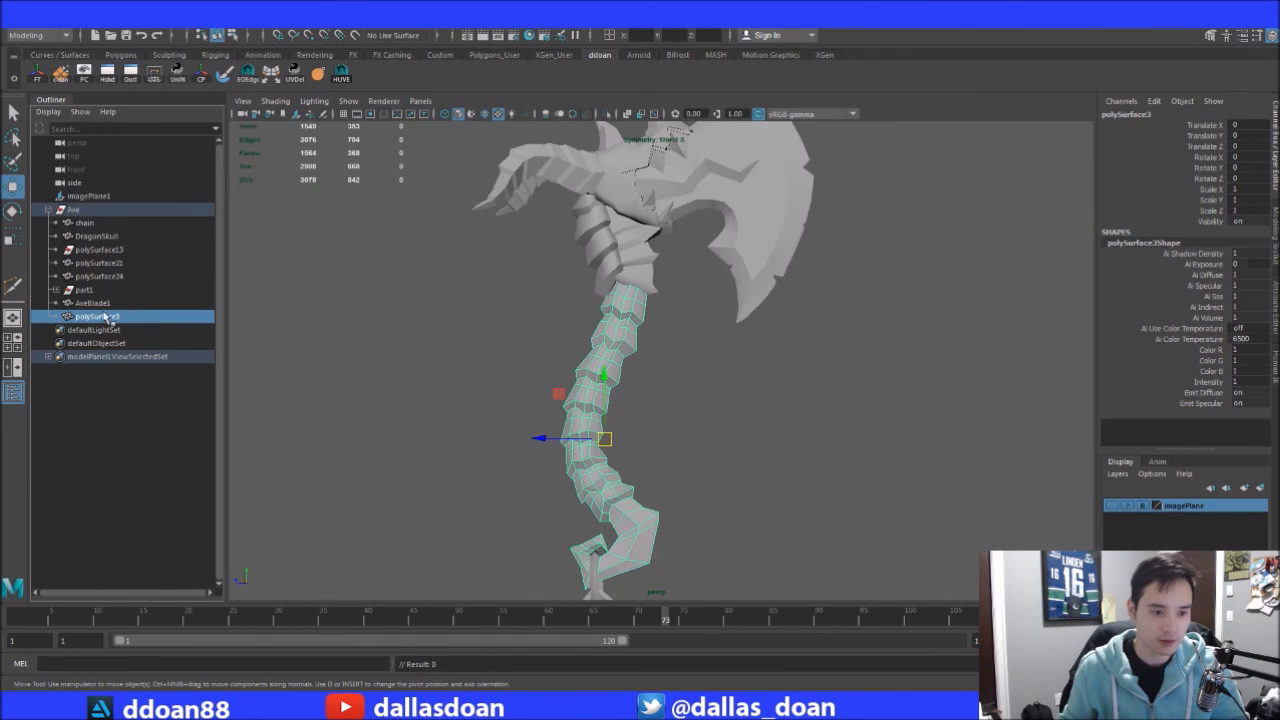
# Rename the combined handle mesh Handle and the combined blade mesh Blade
pyautogui.doubleClick(105, 316)
pyautogui.write('Handle')
pyautogui.press('Return')
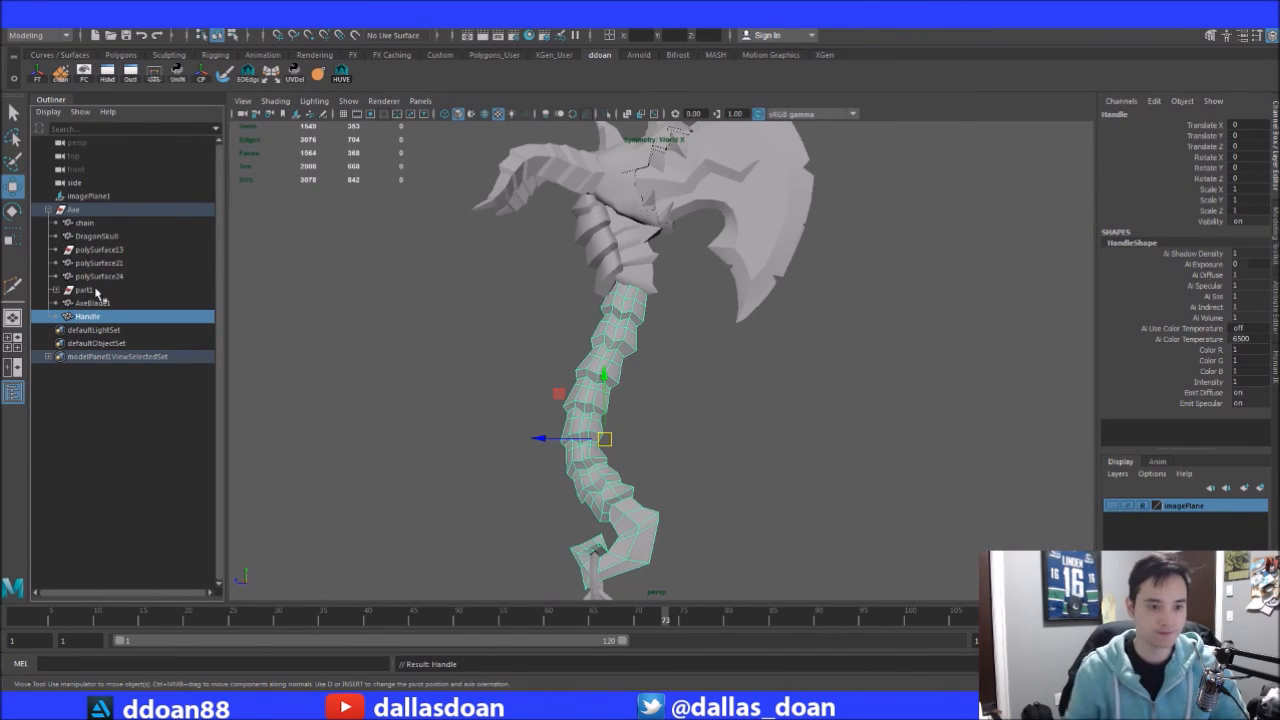
pyautogui.doubleClick(96, 303)
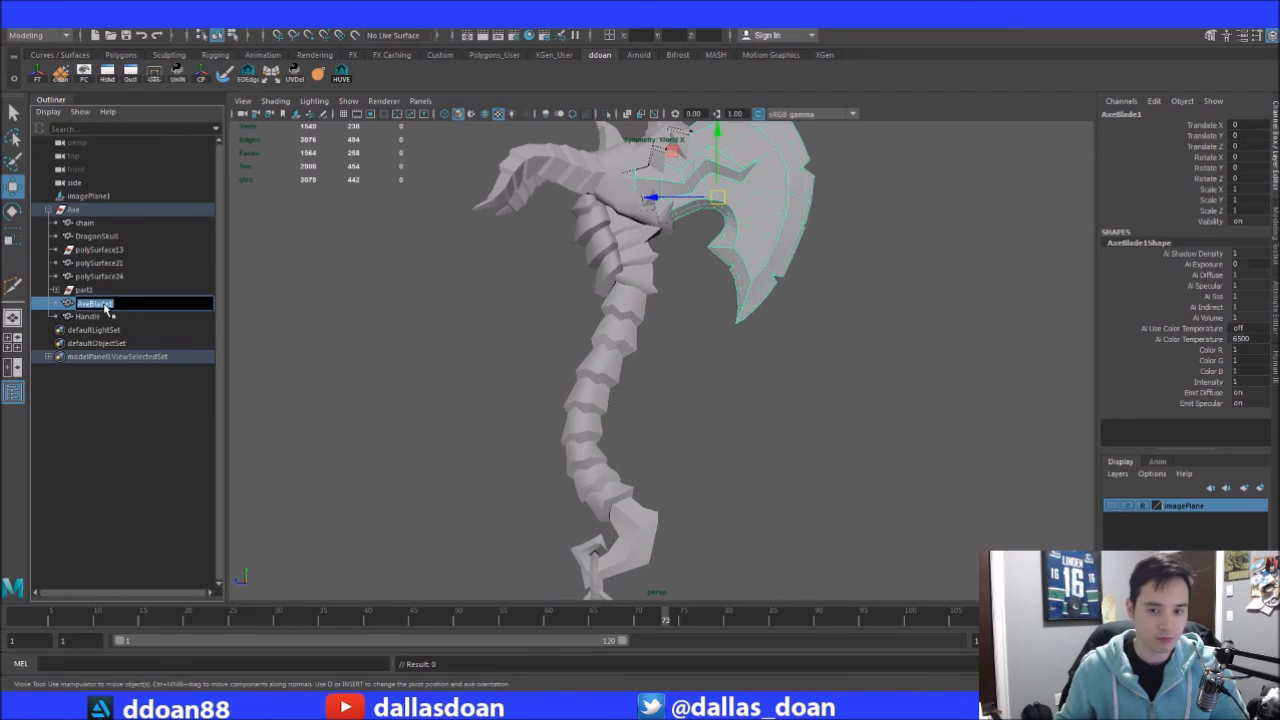
pyautogui.write('Blade')
pyautogui.press('Return')
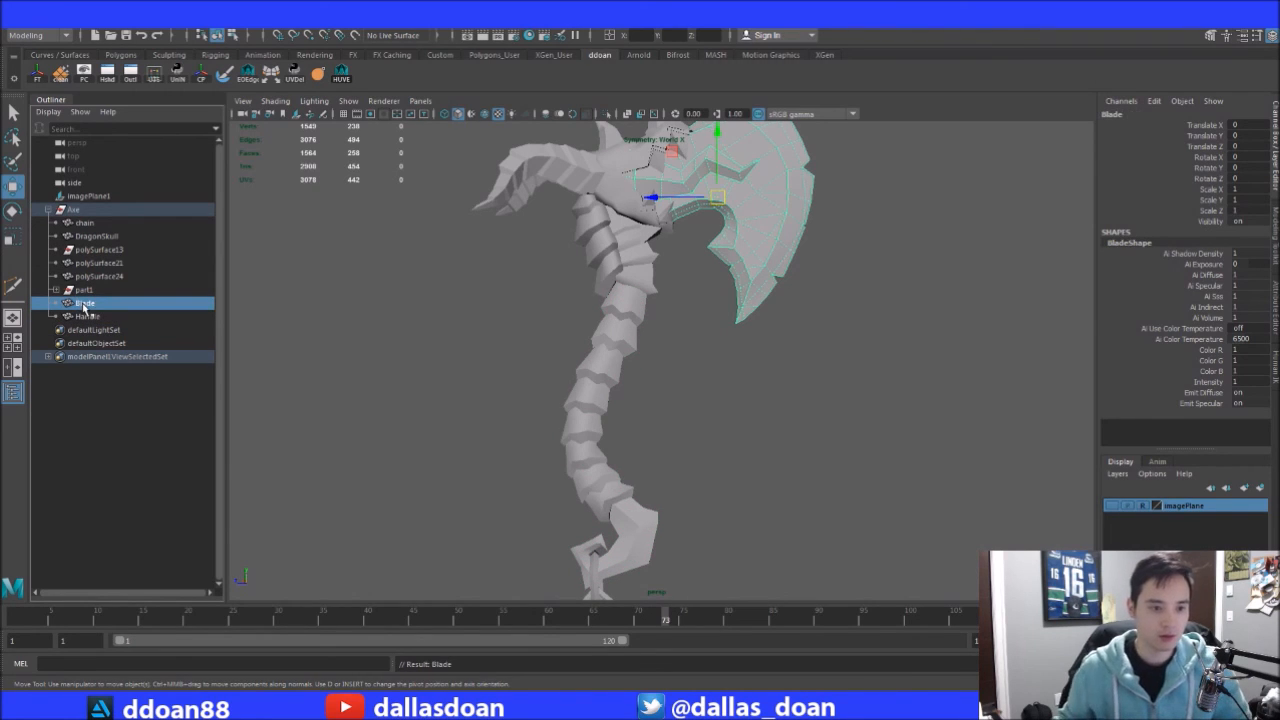
# Combine the dragon skull, horns, visible teeth, jaw piece and both sets of neck scales into a single mesh
pyautogui.click(84, 289)
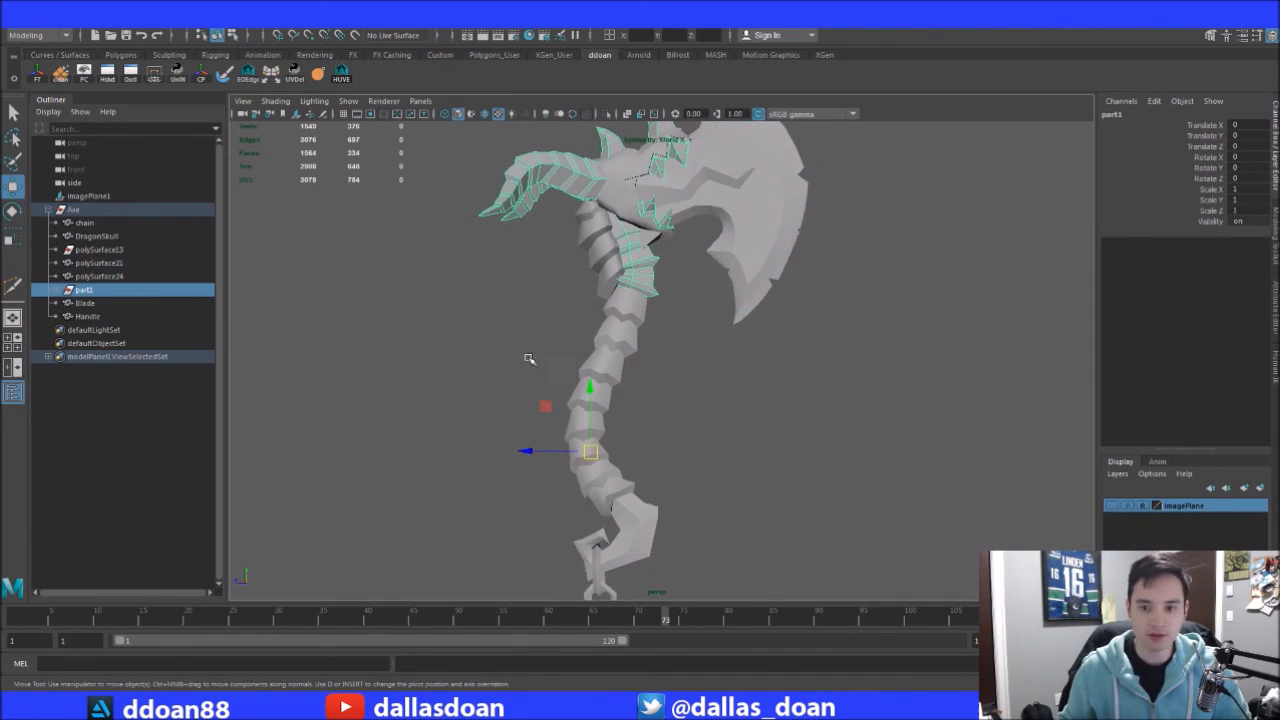
pyautogui.keyDown('alt'); pyautogui.moveTo(555, 341); pyautogui.dragTo(784, 432, button='right'); pyautogui.keyUp('alt')
pyautogui.keyDown('alt'); pyautogui.moveTo(784, 432); pyautogui.dragTo(675, 285); pyautogui.keyUp('alt')
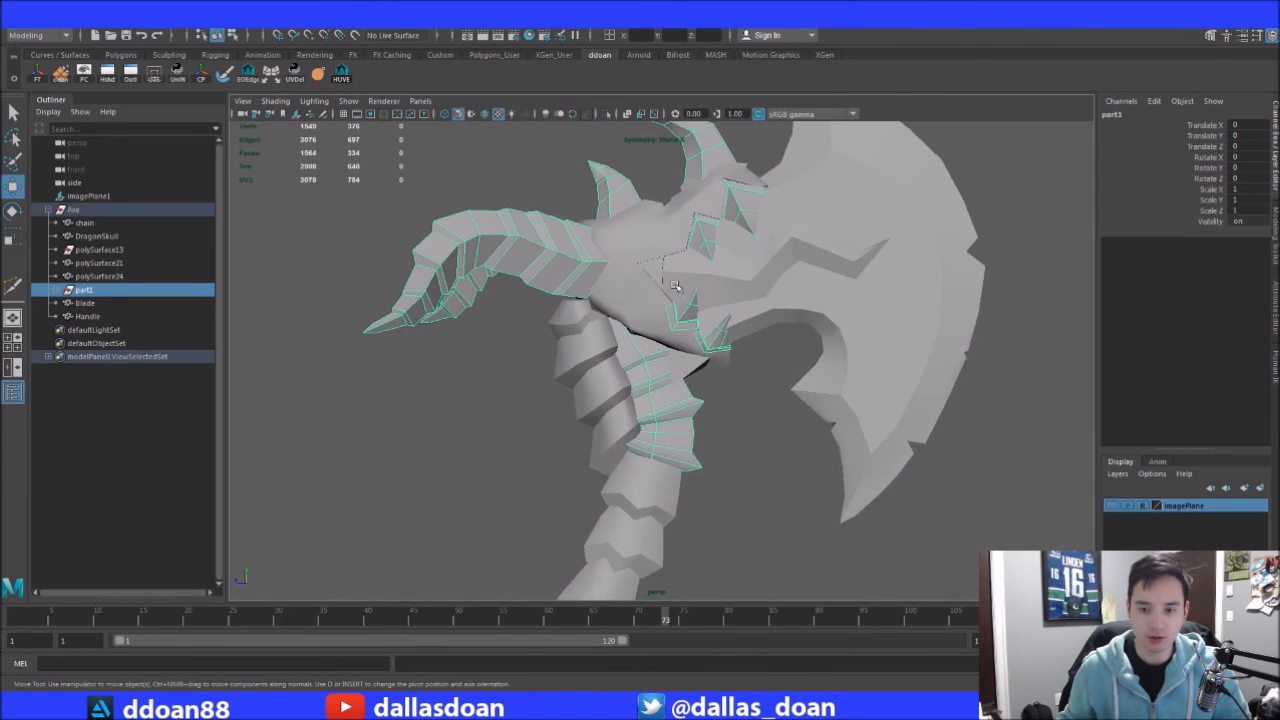
pyautogui.click(682, 365)
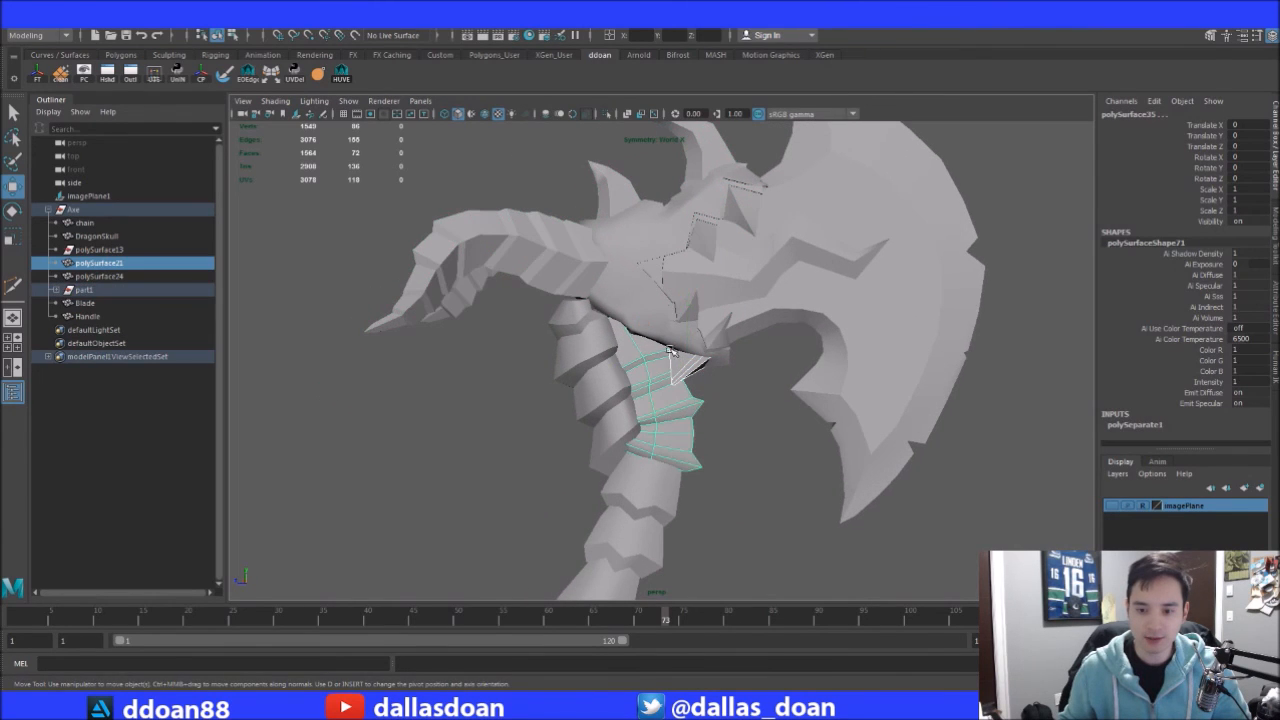
pyautogui.keyDown('shift'); pyautogui.click(714, 336); pyautogui.keyUp('shift')
pyautogui.keyDown('shift'); pyautogui.click(686, 312); pyautogui.keyUp('shift')
pyautogui.keyDown('shift'); pyautogui.click(708, 232); pyautogui.keyUp('shift')
pyautogui.keyDown('shift'); pyautogui.click(740, 210); pyautogui.keyUp('shift')
pyautogui.keyDown('shift'); pyautogui.click(703, 156); pyautogui.keyUp('shift')
pyautogui.keyDown('shift'); pyautogui.click(612, 188); pyautogui.keyUp('shift')
pyautogui.keyDown('shift'); pyautogui.click(455, 278); pyautogui.keyUp('shift')
pyautogui.keyDown('alt'); pyautogui.moveTo(470, 285); pyautogui.dragTo(673, 338); pyautogui.keyUp('alt')
pyautogui.keyDown('alt'); pyautogui.moveTo(673, 336); pyautogui.dragTo(587, 345, button='right'); pyautogui.keyUp('alt')
pyautogui.keyDown('alt'); pyautogui.moveTo(745, 339); pyautogui.dragTo(735, 325, button='middle'); pyautogui.keyUp('alt')
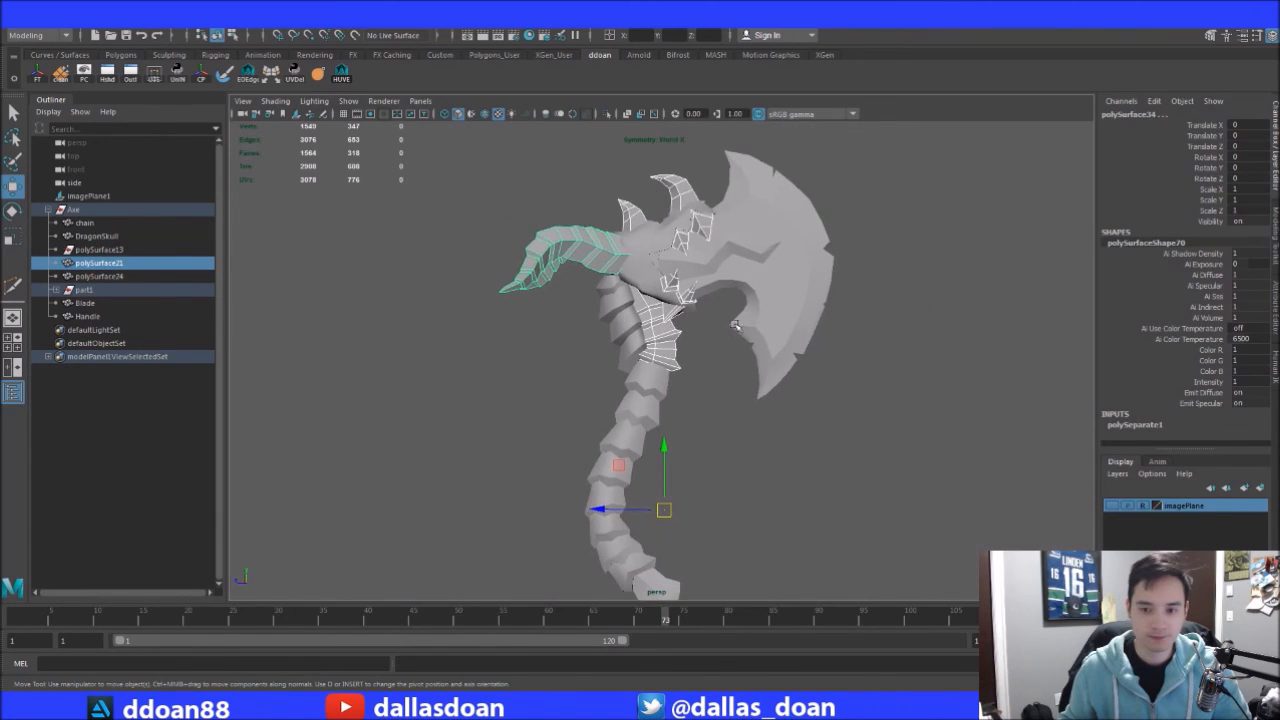
pyautogui.keyDown('shift'); pyautogui.click(619, 327); pyautogui.keyUp('shift')
pyautogui.moveTo(710, 382)
pyautogui.keyDown('alt'); pyautogui.mouseDown()
pyautogui.moveTo(746, 388)
pyautogui.moveTo(720, 363)
pyautogui.moveTo(685, 391)
pyautogui.moveTo(731, 400)
pyautogui.moveTo(692, 392)
pyautogui.moveTo(735, 382)
pyautogui.mouseUp(); pyautogui.keyUp('alt')
pyautogui.keyDown('shift'); pyautogui.click(657, 245); pyautogui.keyUp('shift')
pyautogui.scroll(2, 720, 320)
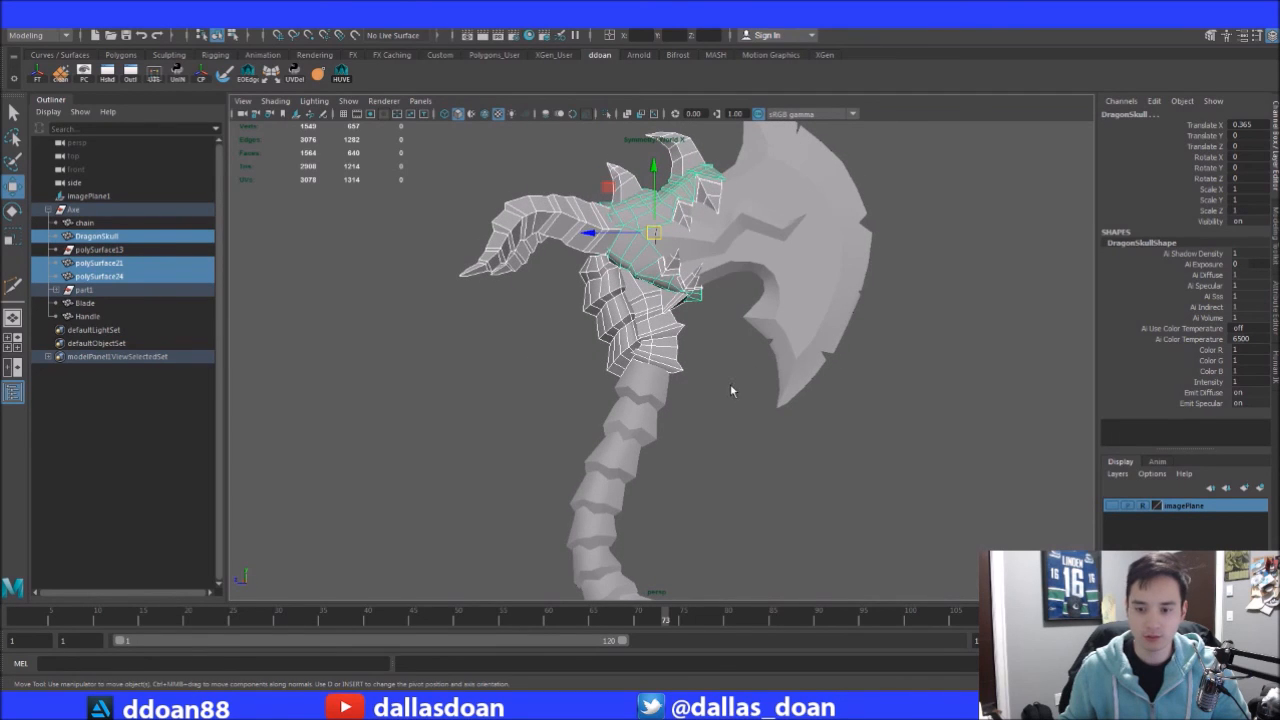
pyautogui.keyDown('alt'); pyautogui.moveTo(752, 506); pyautogui.dragTo(736, 517, button='middle'); pyautogui.keyUp('alt')
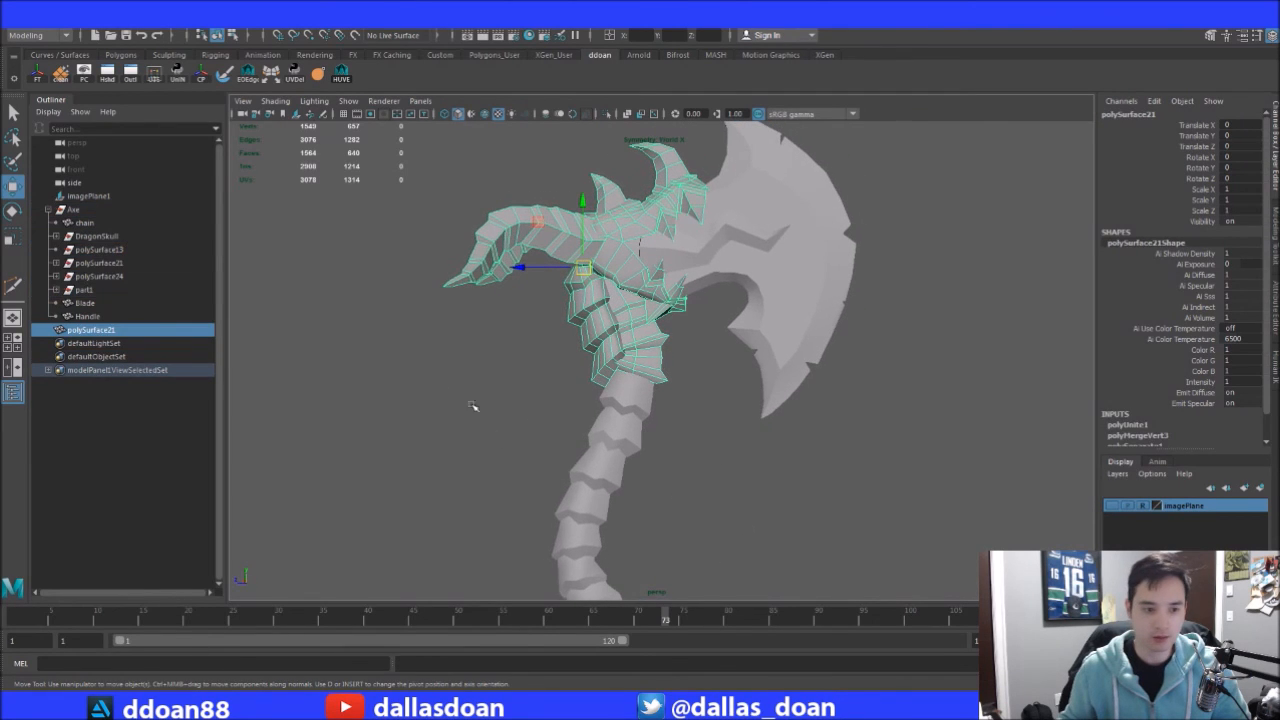
# Delete the combined dragon head's construction history, move the mesh into the Axe group, and rename it Head
pyautogui.hotkey('alt', 'shift', 'd')
pyautogui.moveTo(92, 290); pyautogui.dragTo(90, 210, button='middle')
pyautogui.doubleClick(103, 290)
pyautogui.write('Head')
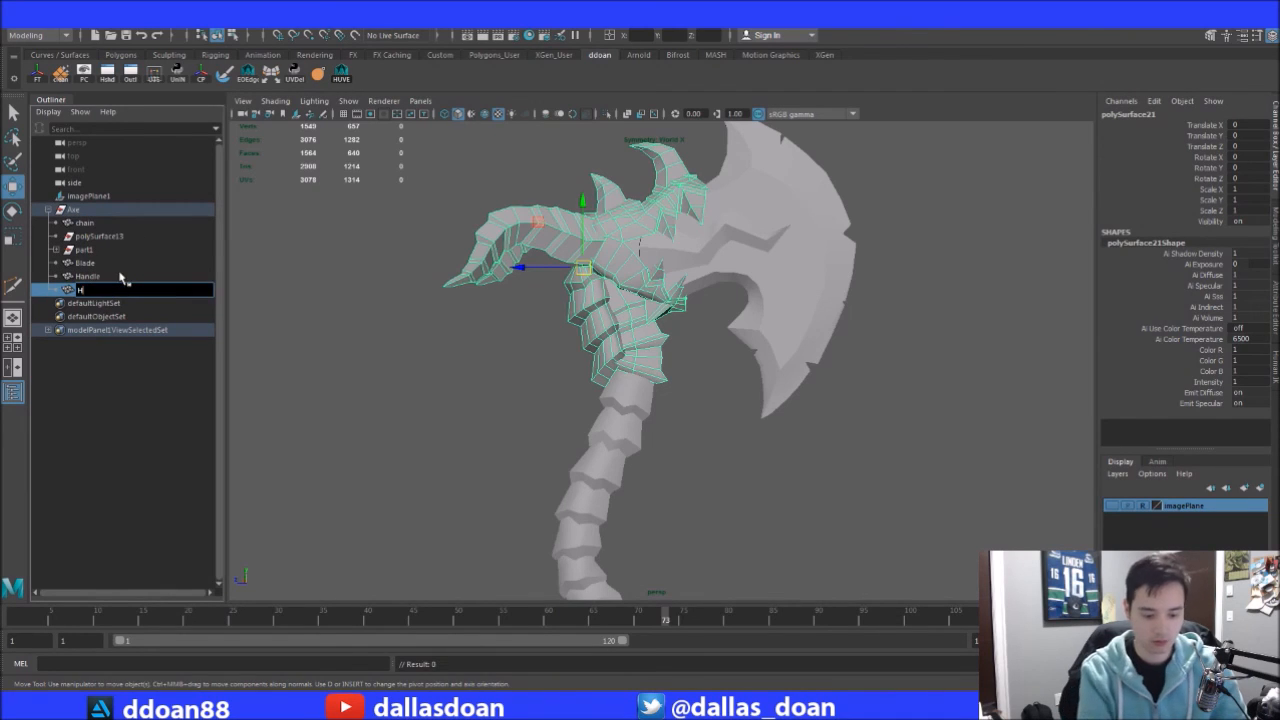
pyautogui.press('Return')
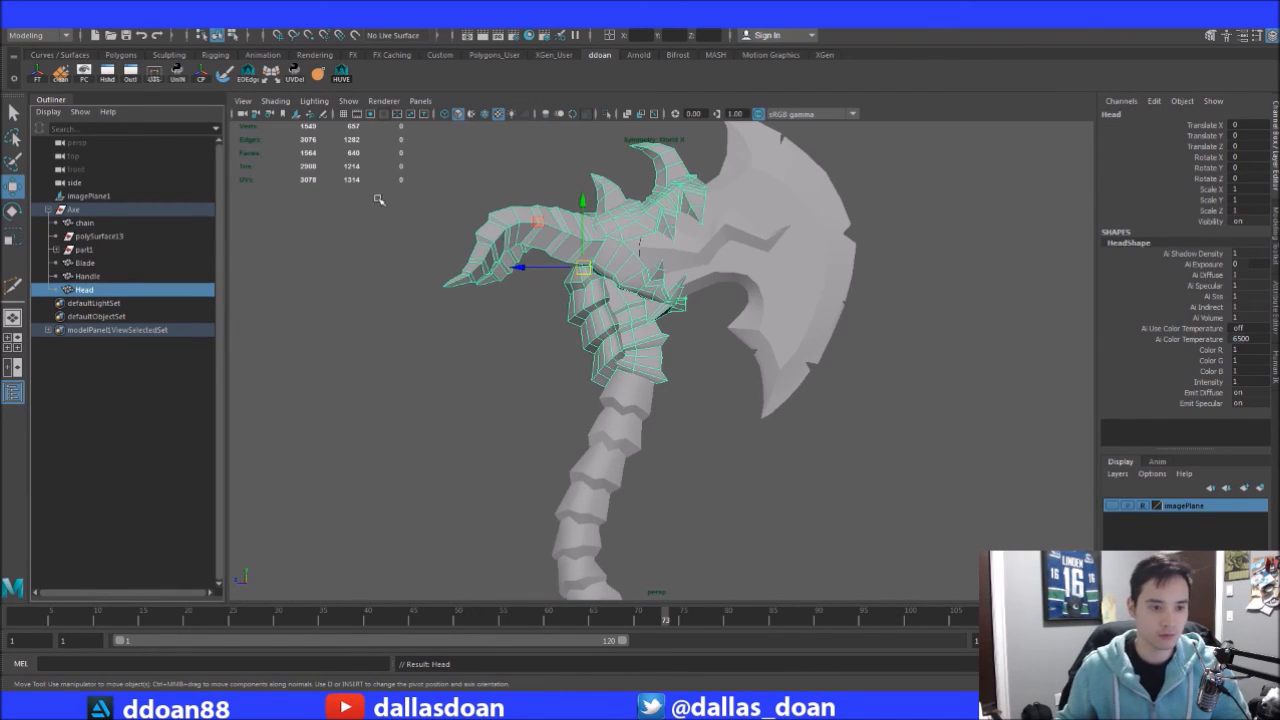
# Examine the other side of the dragon head to see which pieces still belong to part1
pyautogui.click(106, 250)
pyautogui.press('f')
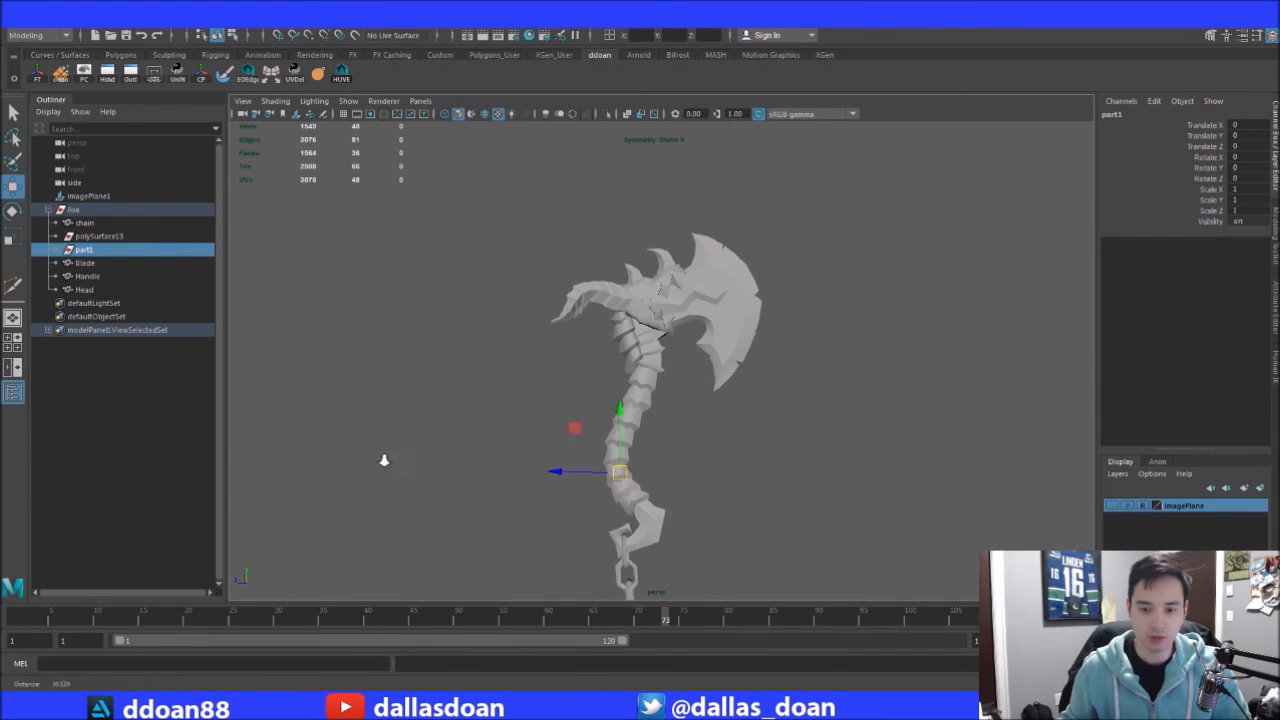
pyautogui.keyDown('alt'); pyautogui.moveTo(573, 351); pyautogui.dragTo(545, 352, button='right'); pyautogui.keyUp('alt')
pyautogui.keyDown('alt'); pyautogui.moveTo(657, 346); pyautogui.dragTo(833, 341, button='right'); pyautogui.keyUp('alt')
pyautogui.hotkey('ctrl', '1')
pyautogui.hotkey('ctrl', '1')
pyautogui.keyDown('alt'); pyautogui.moveTo(712, 340); pyautogui.dragTo(500, 349); pyautogui.keyUp('alt')
pyautogui.keyDown('alt'); pyautogui.moveTo(603, 285); pyautogui.dragTo(637, 417, button='middle'); pyautogui.keyUp('alt')
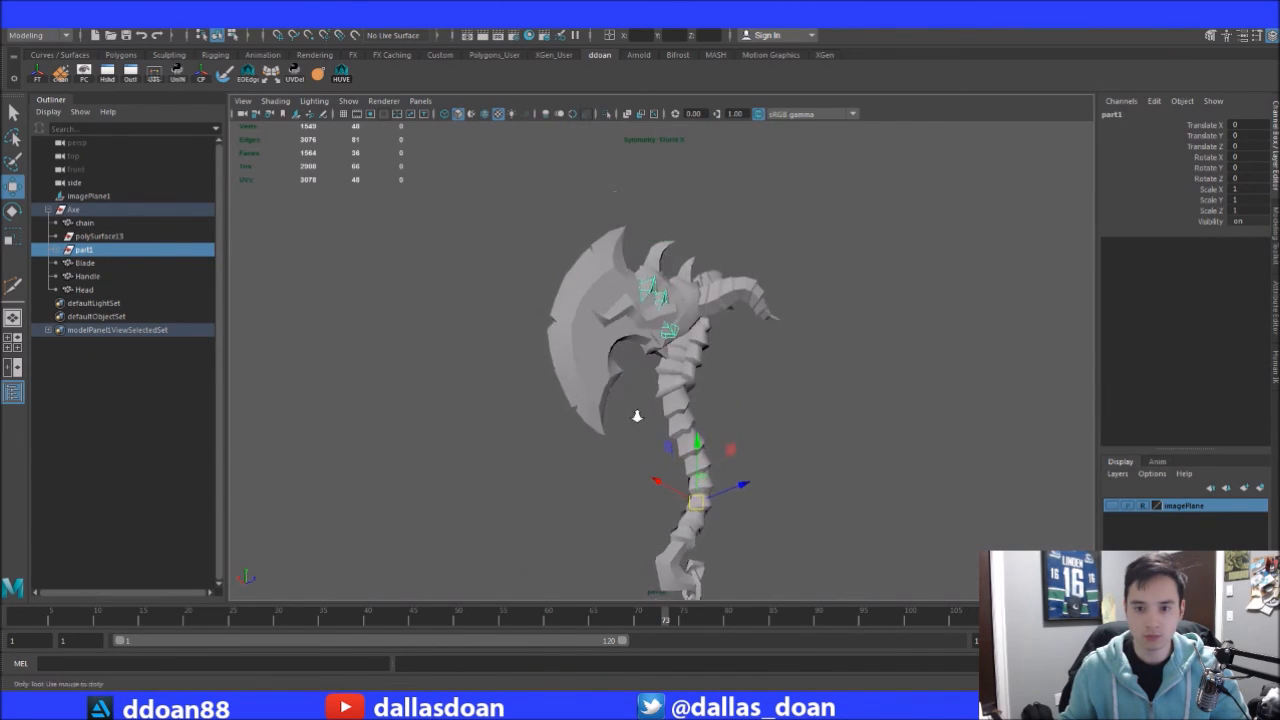
pyautogui.keyDown('alt'); pyautogui.moveTo(637, 417); pyautogui.dragTo(823, 380, button='right'); pyautogui.keyUp('alt')
pyautogui.keyDown('alt'); pyautogui.moveTo(823, 380); pyautogui.dragTo(775, 352); pyautogui.keyUp('alt')
pyautogui.moveTo(775, 352)
pyautogui.keyDown('alt'); pyautogui.mouseDown(button='right')
pyautogui.moveTo(803, 353)
pyautogui.moveTo(778, 349)
pyautogui.mouseUp(button='right'); pyautogui.keyUp('alt')
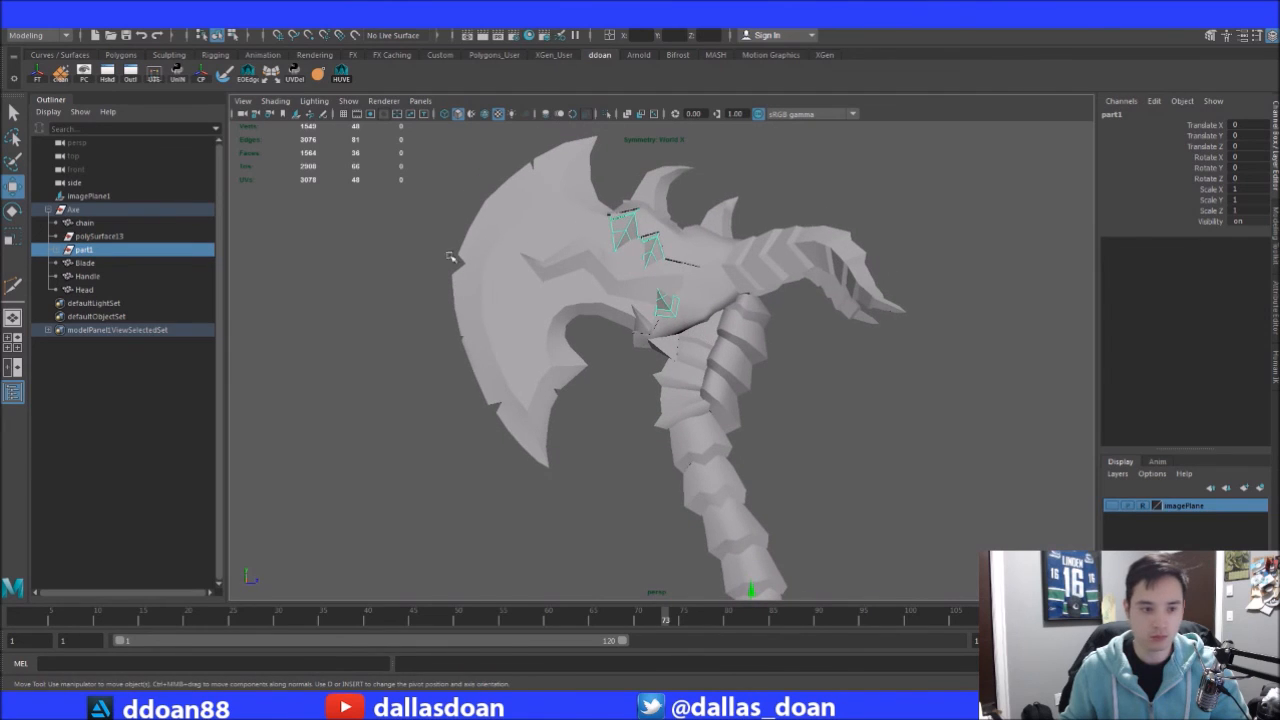
pyautogui.click(690, 300)
pyautogui.click(660, 302)
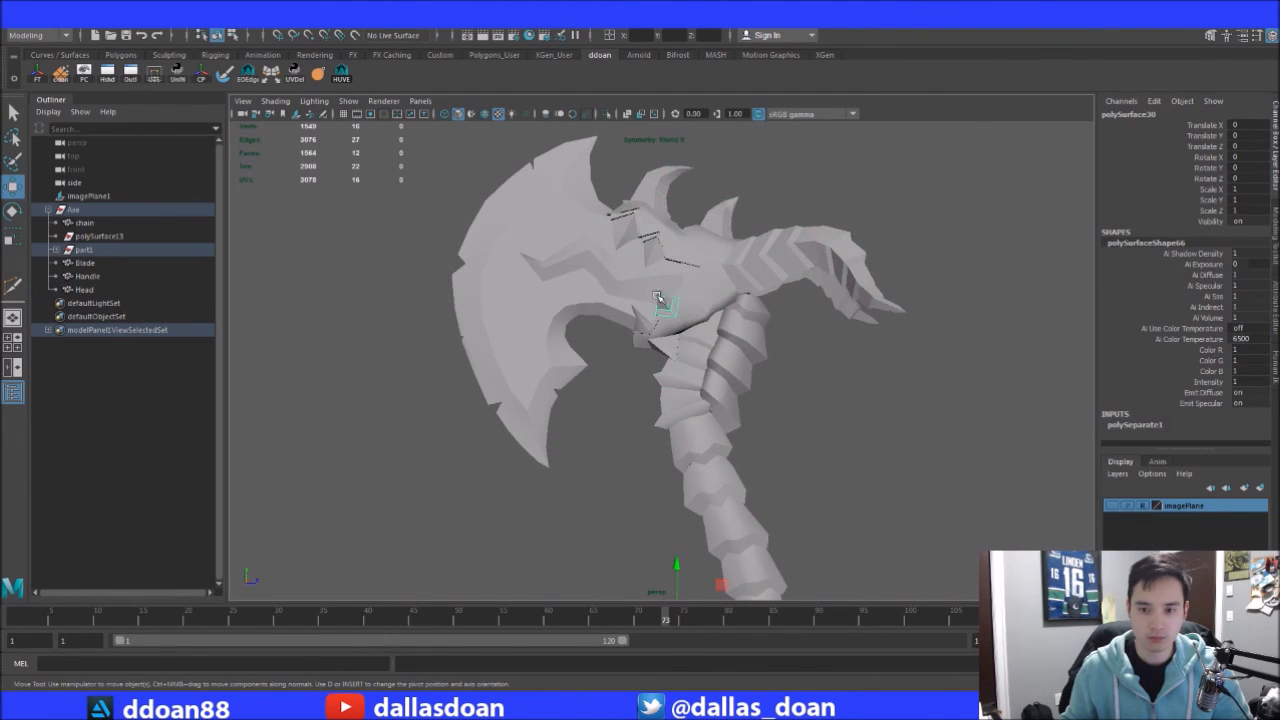
# Combine the remaining teeth in part1 with the Head mesh
pyautogui.click(104, 252)
pyautogui.keyDown('shift'); pyautogui.click(98, 292); pyautogui.keyUp('shift')
pyautogui.keyDown('alt'); pyautogui.moveTo(490, 350); pyautogui.dragTo(734, 388); pyautogui.keyUp('alt')
pyautogui.click(85, 290)
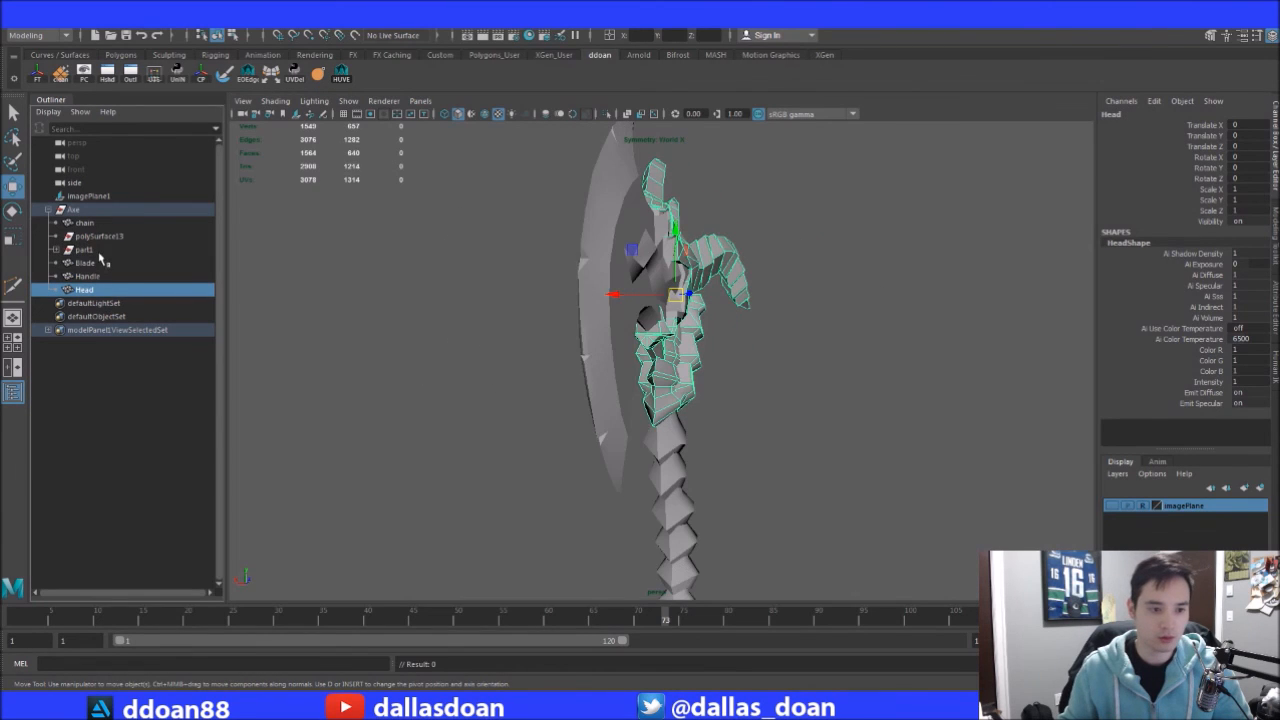
pyautogui.keyDown('ctrl'); pyautogui.click(85, 250); pyautogui.keyUp('ctrl')
pyautogui.keyDown('alt'); pyautogui.moveTo(580, 305); pyautogui.dragTo(838, 336); pyautogui.keyUp('alt')
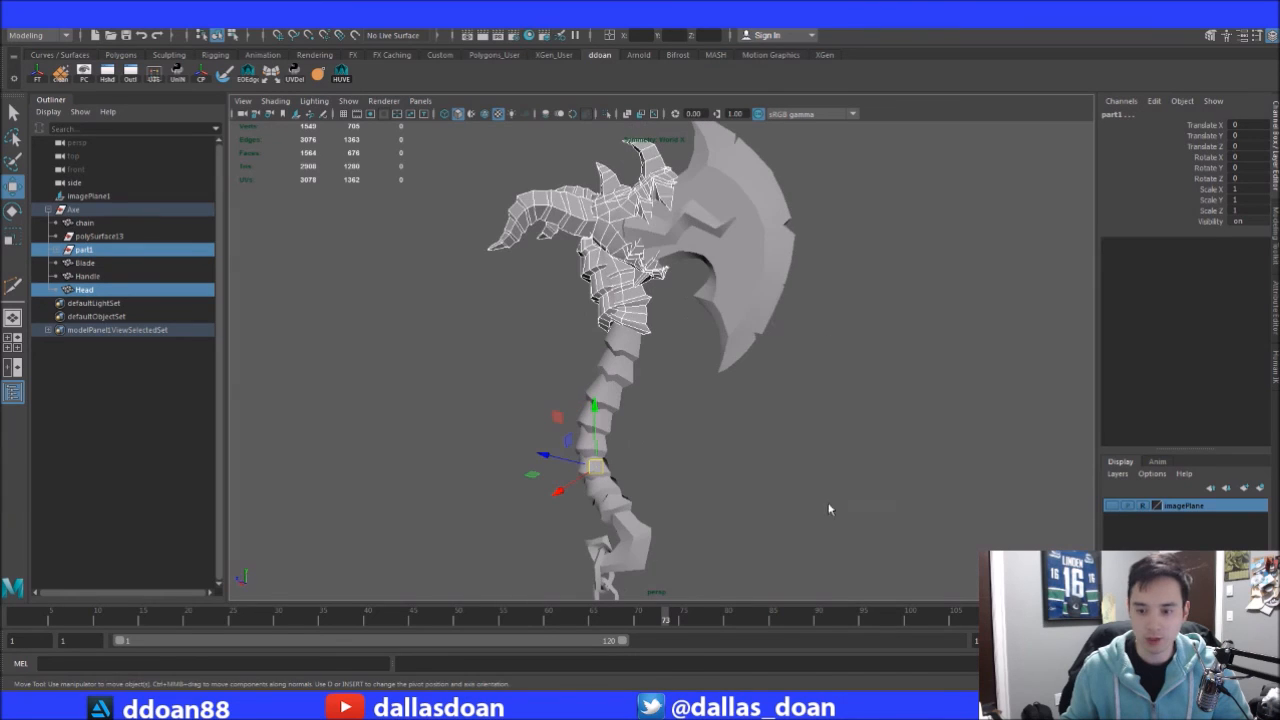
pyautogui.press('g')
# Move the newly combined head mesh into the Axe group and delete its construction history
pyautogui.keyDown('alt'); pyautogui.moveTo(706, 503); pyautogui.dragTo(684, 479); pyautogui.keyUp('alt')
pyautogui.moveTo(74, 304); pyautogui.dragTo(94, 221, button='middle')
pyautogui.hotkey('alt', 'shift', 'd')
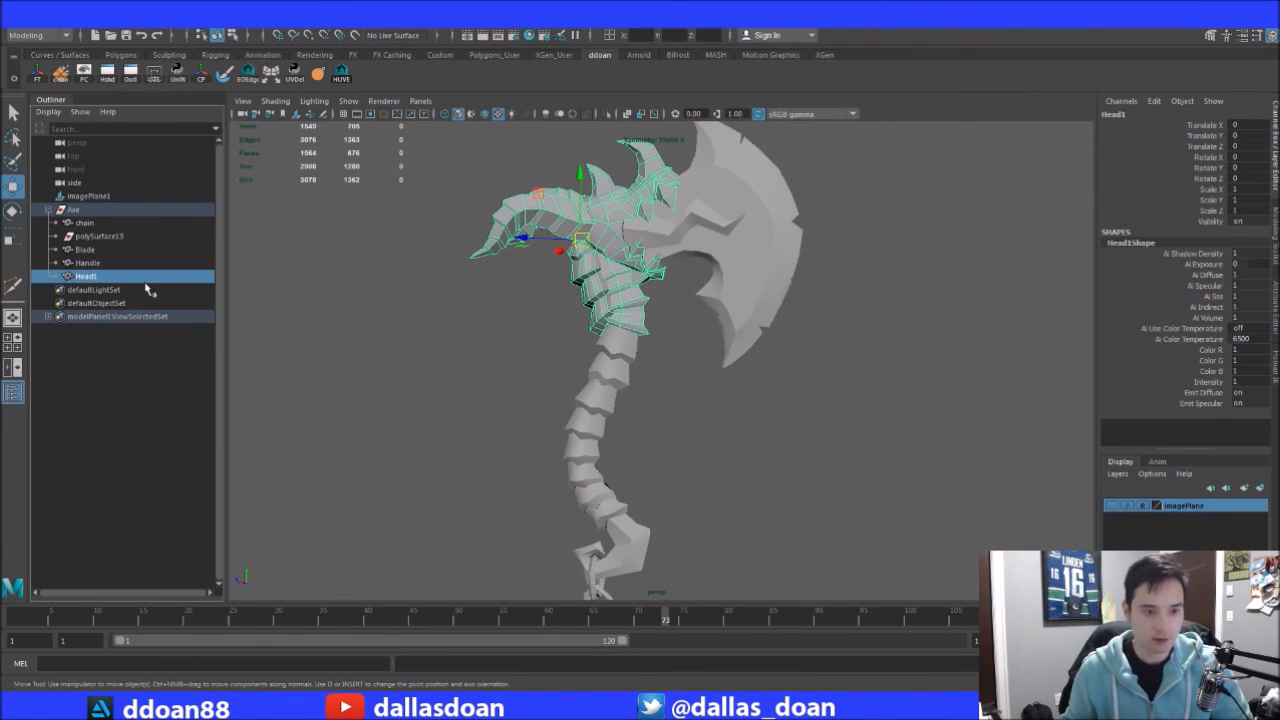
# Check polySurface13 in wireframe display, and delete the construction history of the whole Axe group
pyautogui.click(102, 240)
pyautogui.keyDown('alt'); pyautogui.moveTo(668, 404); pyautogui.dragTo(643, 391); pyautogui.keyUp('alt')
pyautogui.keyDown('alt'); pyautogui.moveTo(643, 391); pyautogui.dragTo(577, 446, button='right'); pyautogui.keyUp('alt')
pyautogui.keyDown('alt'); pyautogui.moveTo(577, 446); pyautogui.dragTo(584, 428, button='middle'); pyautogui.keyUp('alt')
pyautogui.press('4')
pyautogui.keyDown('alt'); pyautogui.moveTo(584, 428); pyautogui.dragTo(584, 395); pyautogui.keyUp('alt')
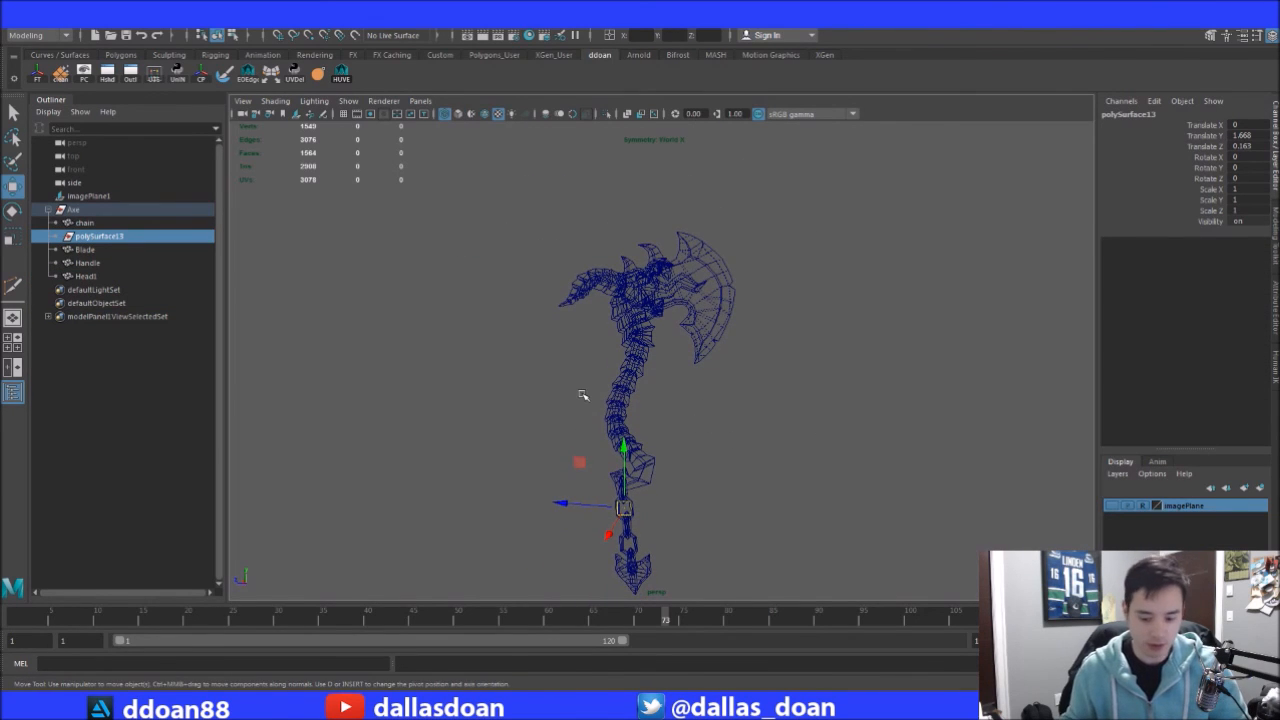
pyautogui.click(584, 395)
pyautogui.click(76, 210)
pyautogui.hotkey('alt', 'shift', 'd')
pyautogui.press('5')
pyautogui.click(823, 443)
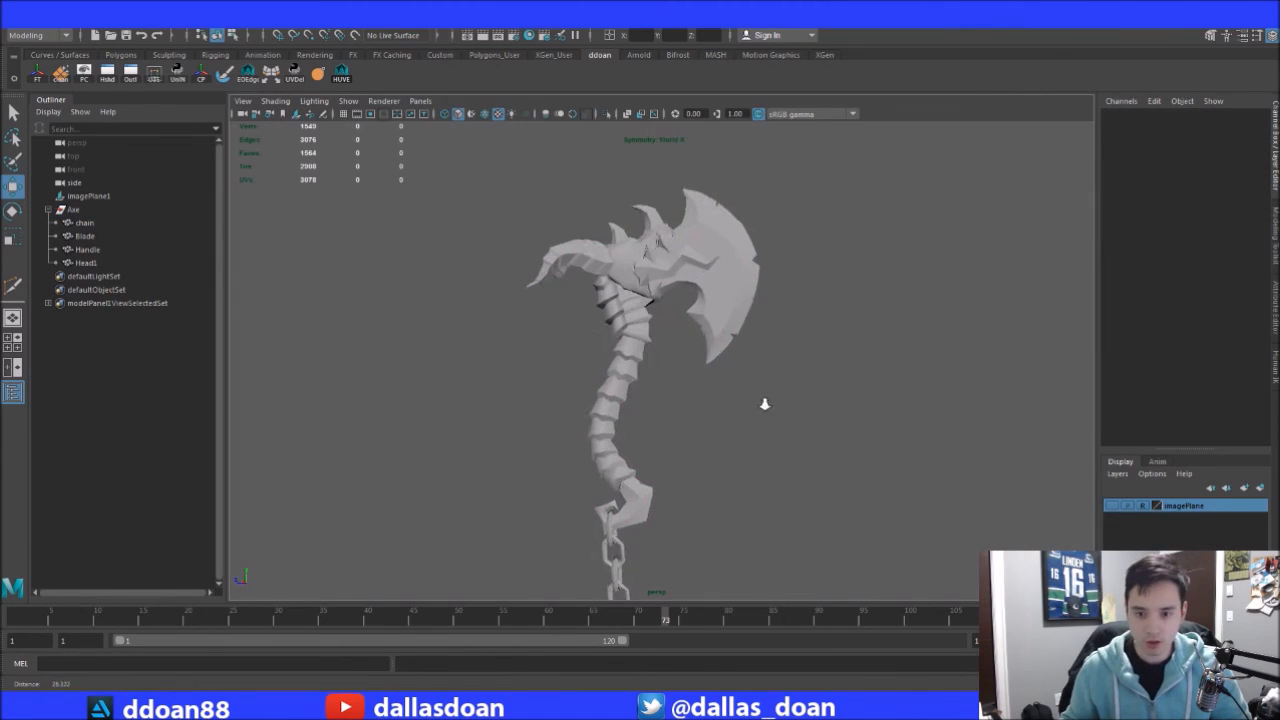
pyautogui.scroll(3, 823, 443)
# Check the chain, Blade, Handle and head meshes one by one, deleting the construction history on Blade
pyautogui.click(90, 224)
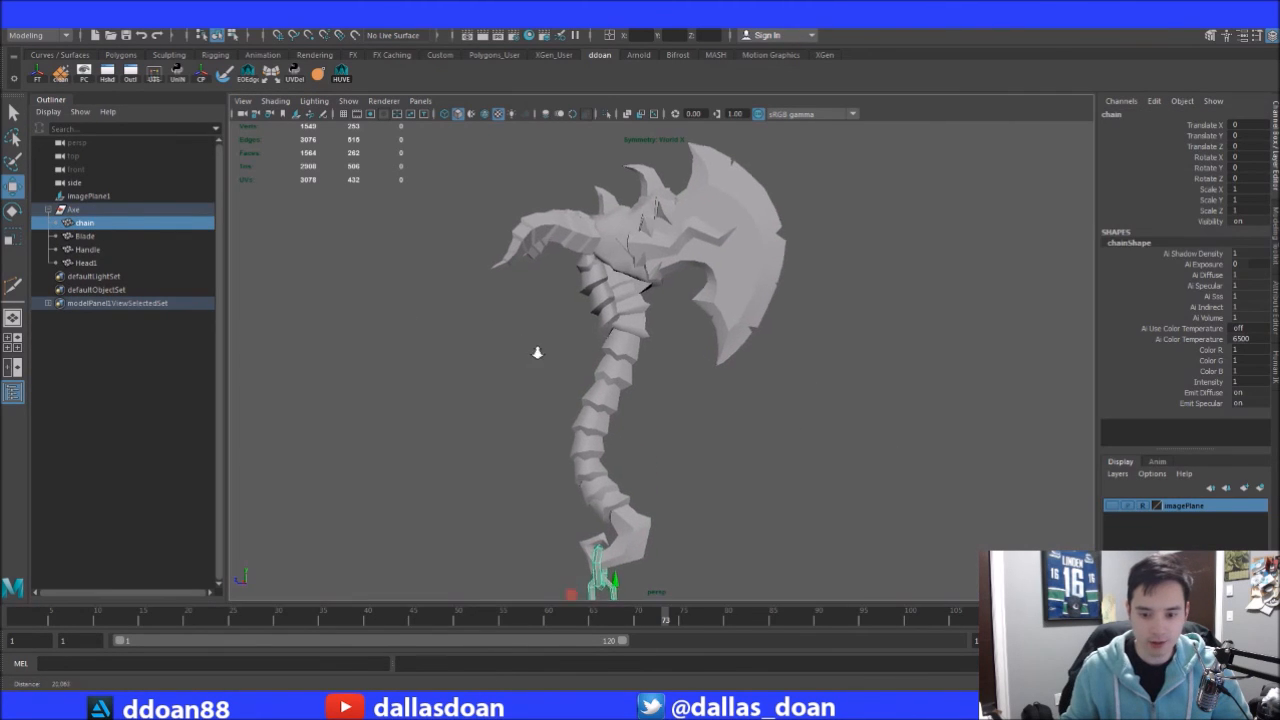
pyautogui.keyDown('alt'); pyautogui.moveTo(534, 354); pyautogui.dragTo(534, 266); pyautogui.keyUp('alt')
pyautogui.click(85, 236)
pyautogui.hotkey('alt', 'shift', 'd')
pyautogui.click(87, 249)
pyautogui.click(80, 263)
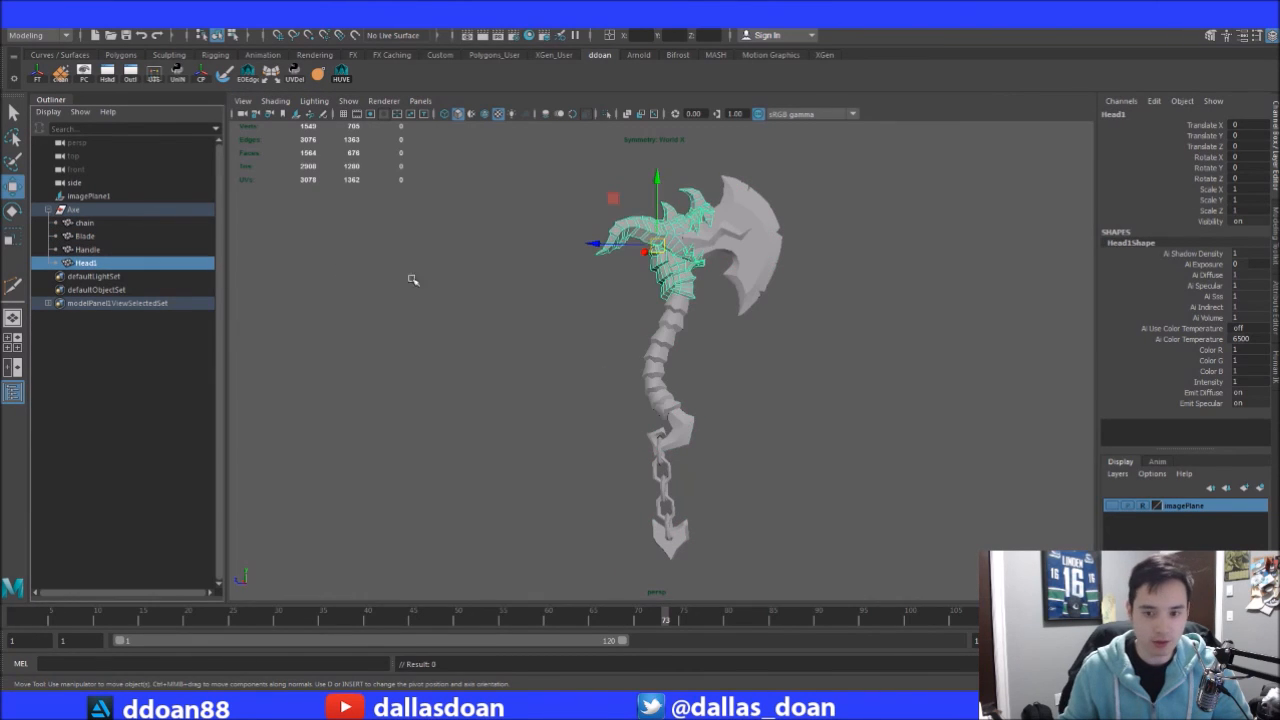
# Rename the Head1 mesh to Head and clear the selection
pyautogui.doubleClick(105, 263)
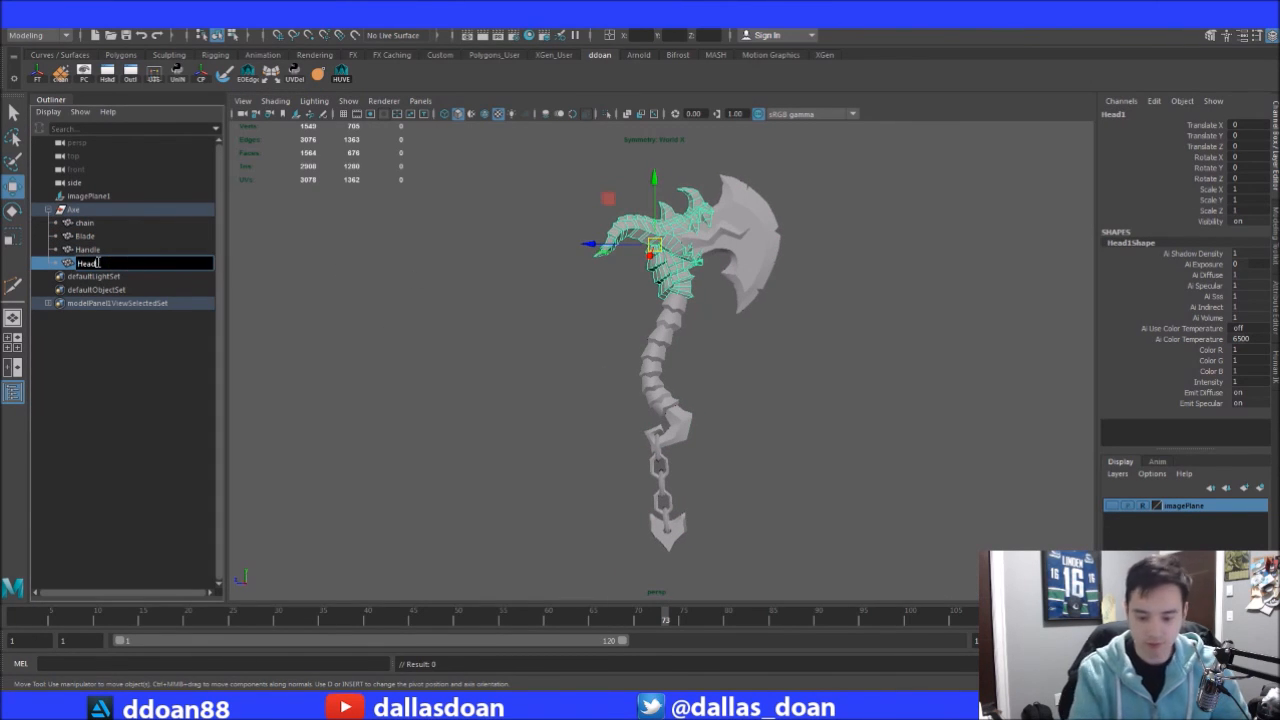
pyautogui.write('Head')
pyautogui.press('Return')
pyautogui.click(377, 383)
pyautogui.keyDown('alt'); pyautogui.moveTo(548, 318); pyautogui.dragTo(526, 306, button='right'); pyautogui.keyUp('alt')
pyautogui.keyDown('alt'); pyautogui.moveTo(572, 246); pyautogui.dragTo(547, 239, button='middle'); pyautogui.keyUp('alt')
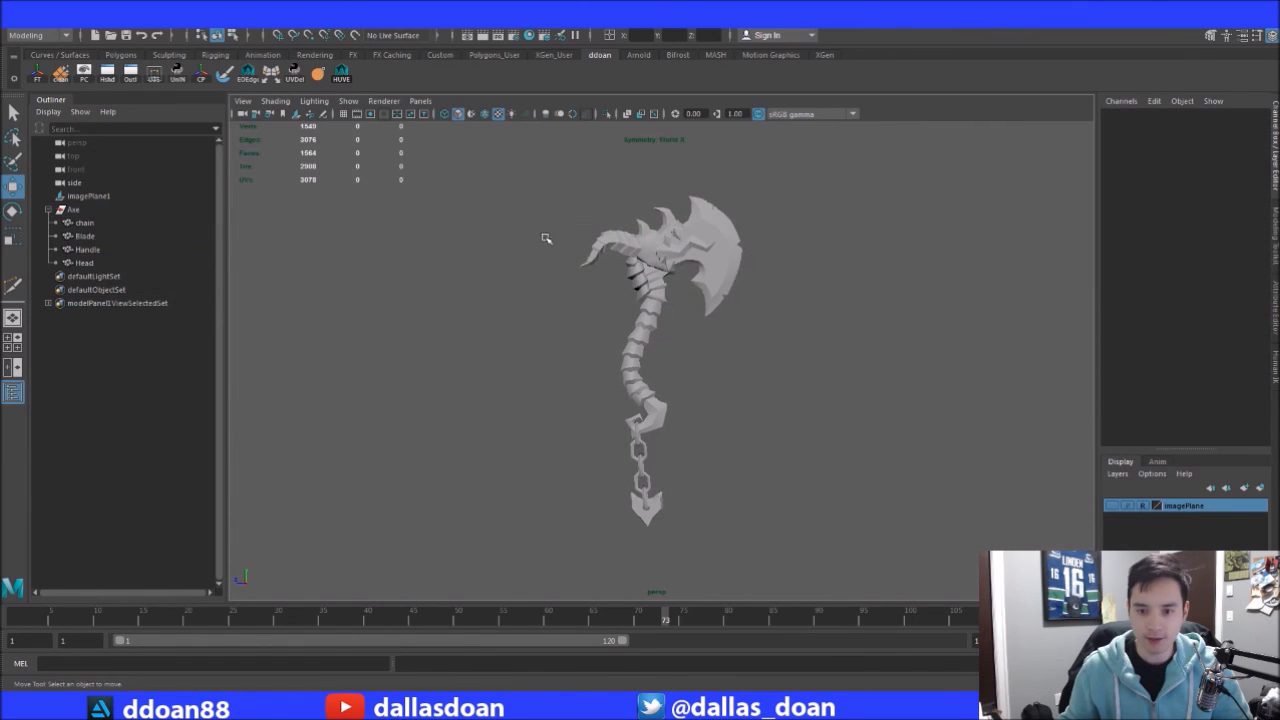
# Duplicate the whole Axe group and rename the copy Axe_OG
pyautogui.moveTo(510, 148); pyautogui.dragTo(803, 562)
pyautogui.keyDown('alt'); pyautogui.moveTo(858, 376); pyautogui.dragTo(827, 369, button='middle'); pyautogui.keyUp('alt')
pyautogui.keyDown('alt'); pyautogui.moveTo(827, 369); pyautogui.dragTo(848, 375); pyautogui.keyUp('alt')
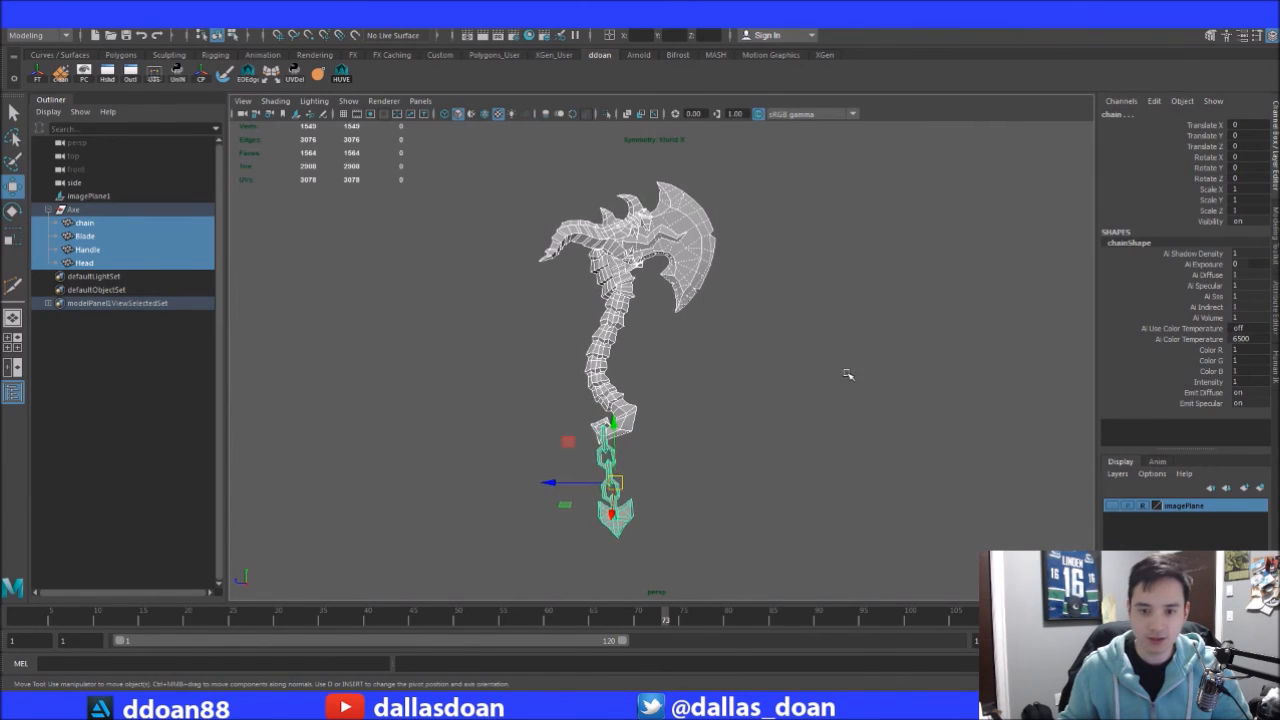
pyautogui.click(82, 213)
pyautogui.click(48, 210)
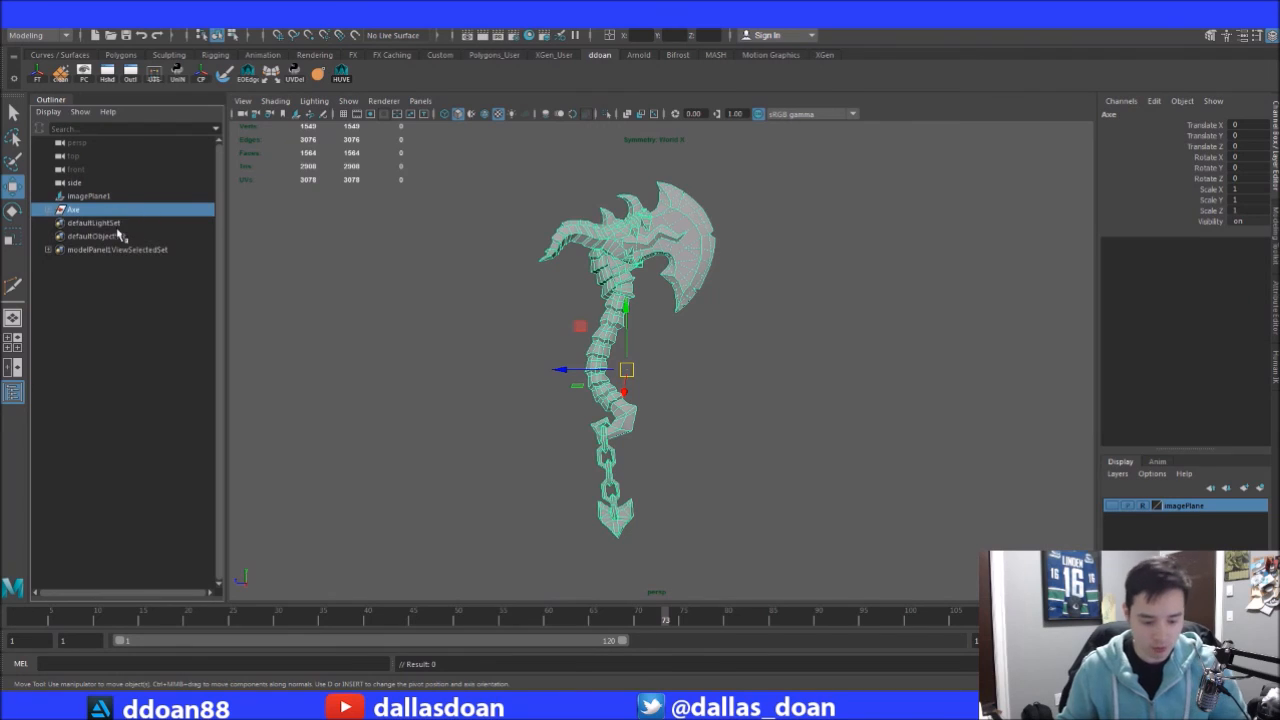
pyautogui.hotkey('ctrl', 'd')
pyautogui.doubleClick(88, 223)
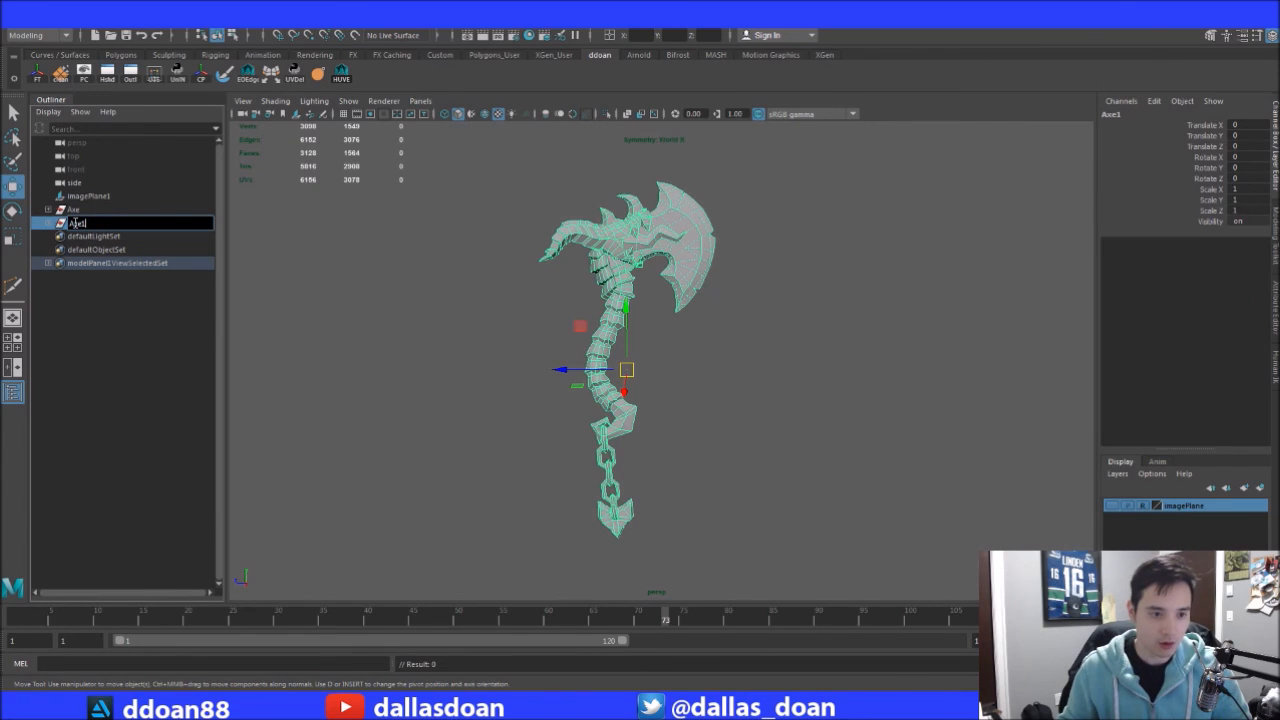
pyautogui.press('BackSpace')
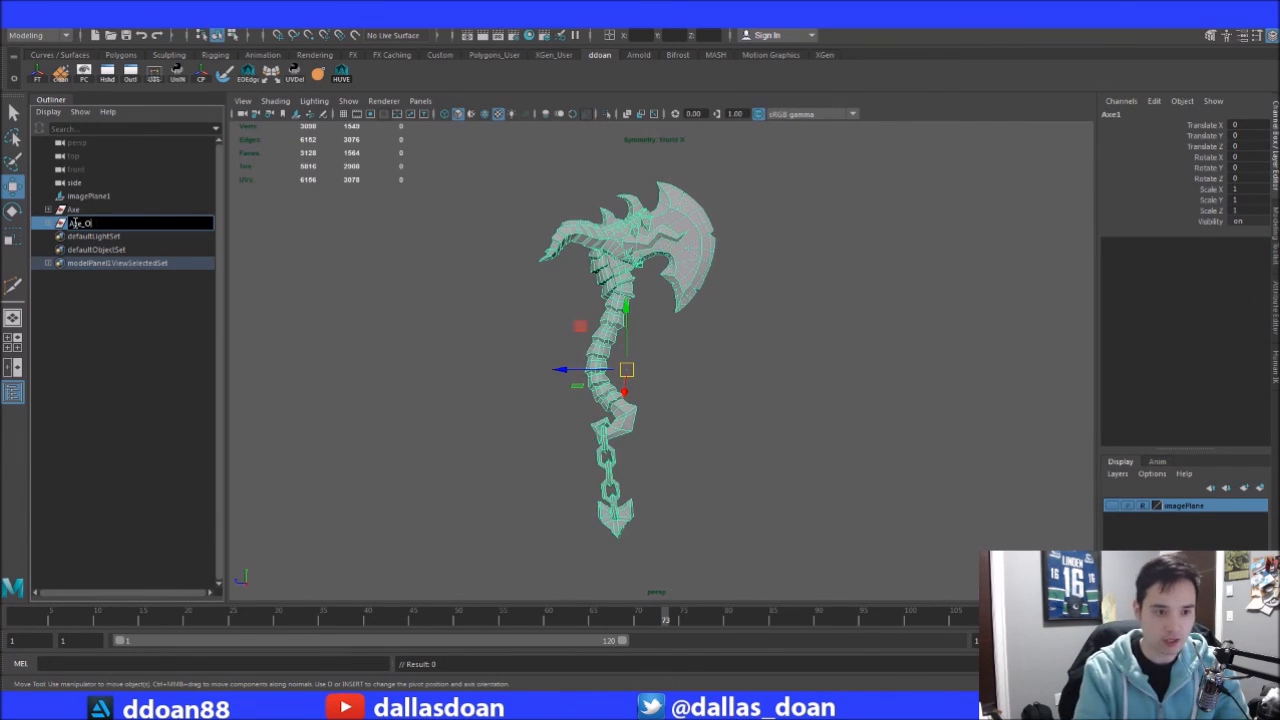
pyautogui.write('_OG')
pyautogui.press('Return')
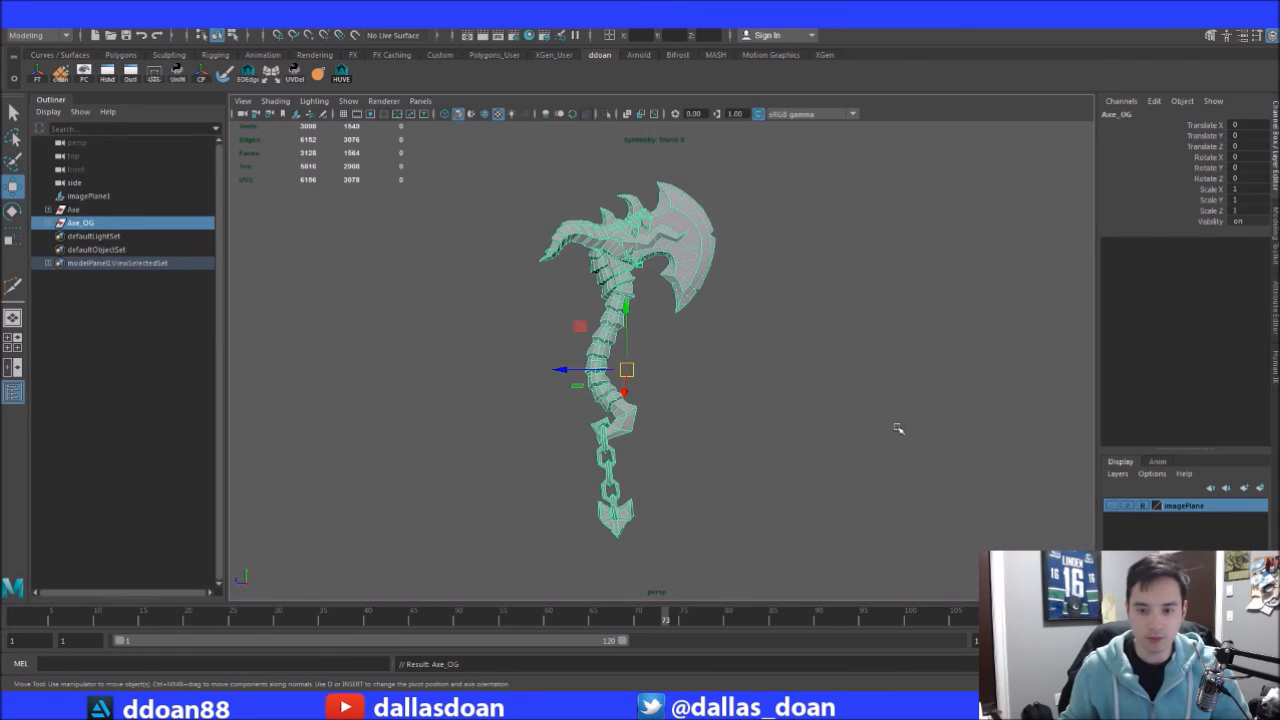
# Separate the chain, Blade, Handle and Head meshes inside the Axe_OG group into individual pieces
pyautogui.click(739, 348)
pyautogui.click(80, 222)
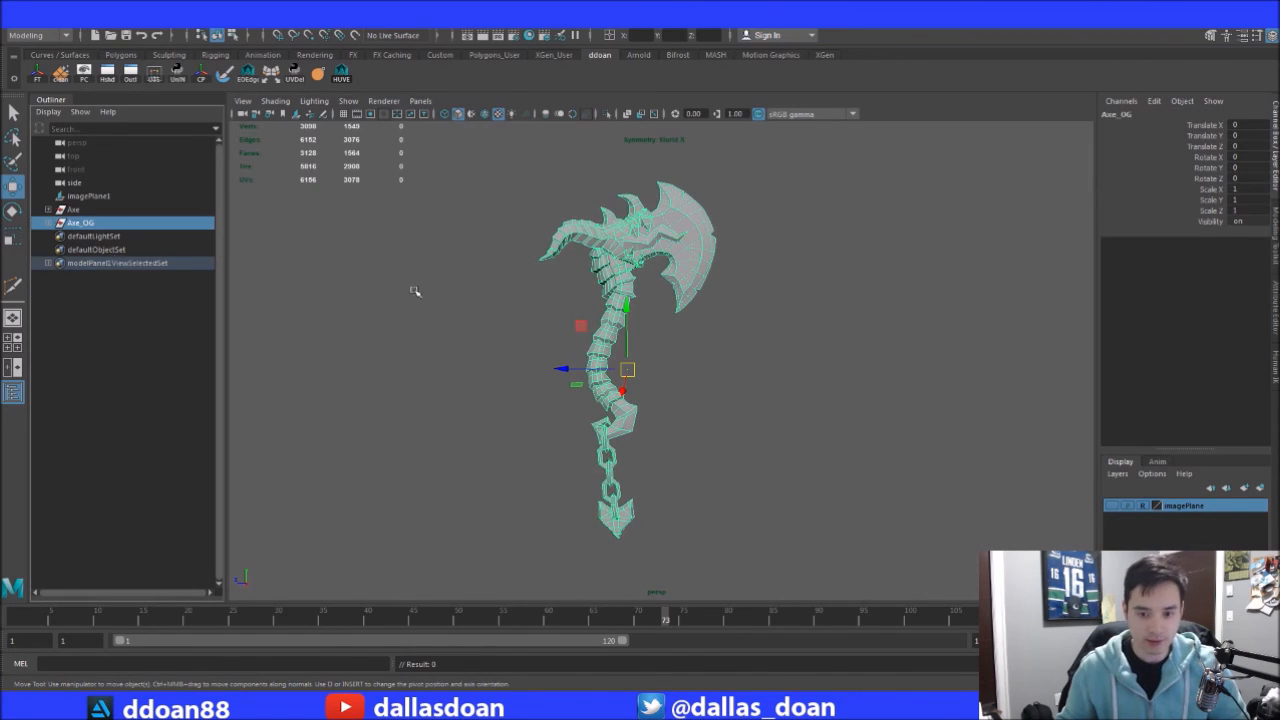
pyautogui.click(48, 223)
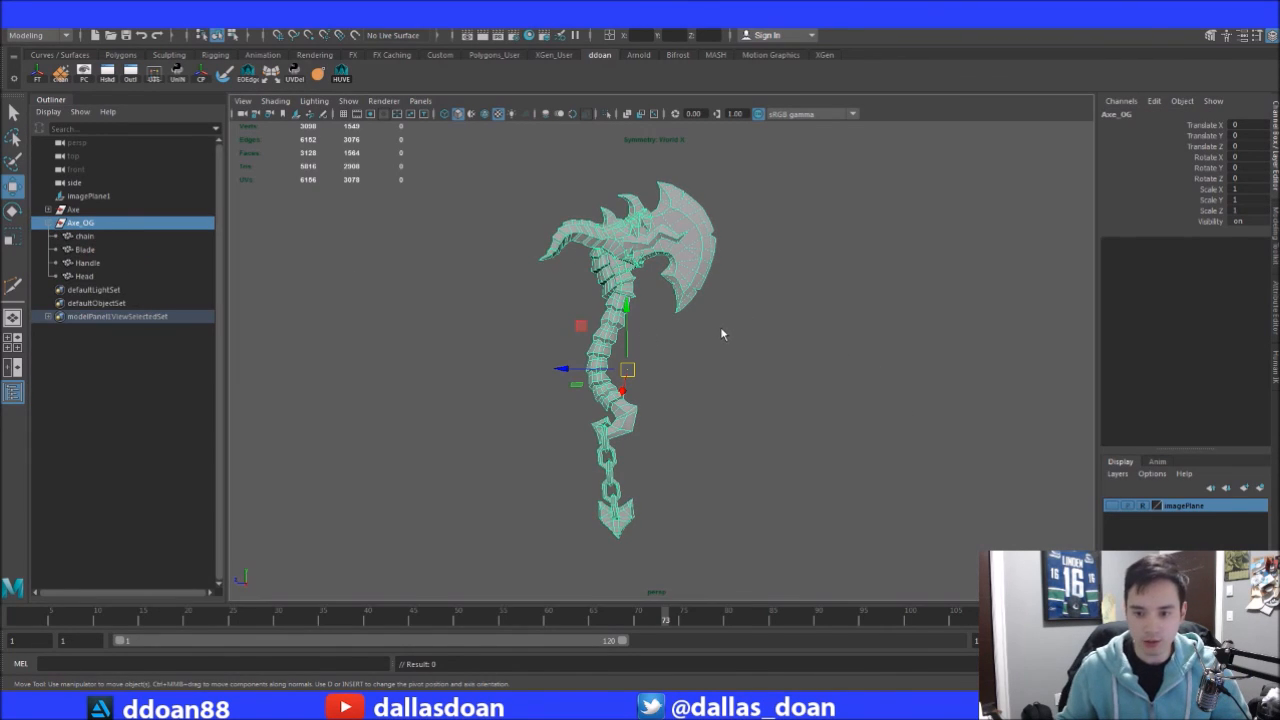
pyautogui.click(769, 474)
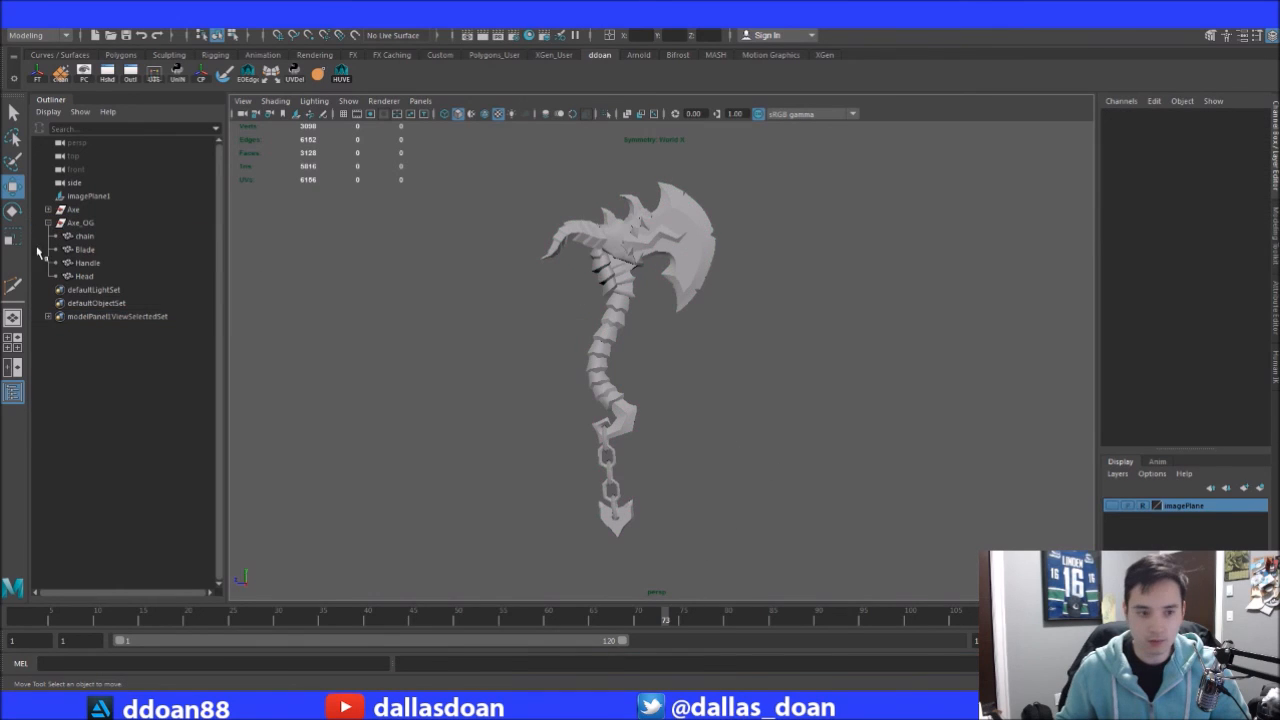
pyautogui.click(85, 236)
pyautogui.keyDown('shift'); pyautogui.click(86, 276); pyautogui.keyUp('shift')
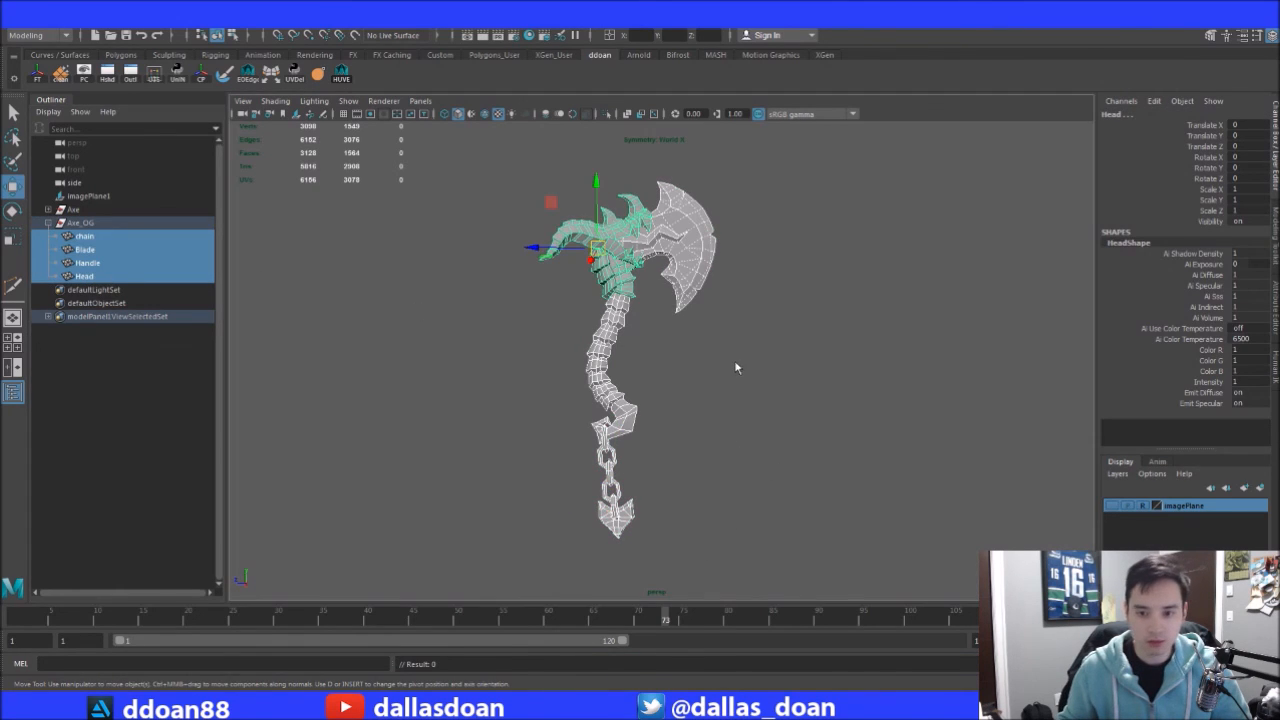
pyautogui.click(758, 521)
# Check the separated pieces around the axe's head, handle and blade by selecting them individually in the viewport
pyautogui.click(599, 263)
pyautogui.click(633, 281)
pyautogui.click(656, 303)
pyautogui.click(642, 236)
pyautogui.click(667, 249)
pyautogui.keyDown('alt'); pyautogui.moveTo(760, 240); pyautogui.dragTo(754, 325); pyautogui.keyUp('alt')
pyautogui.keyDown('alt'); pyautogui.moveTo(679, 259); pyautogui.dragTo(714, 323); pyautogui.keyUp('alt')
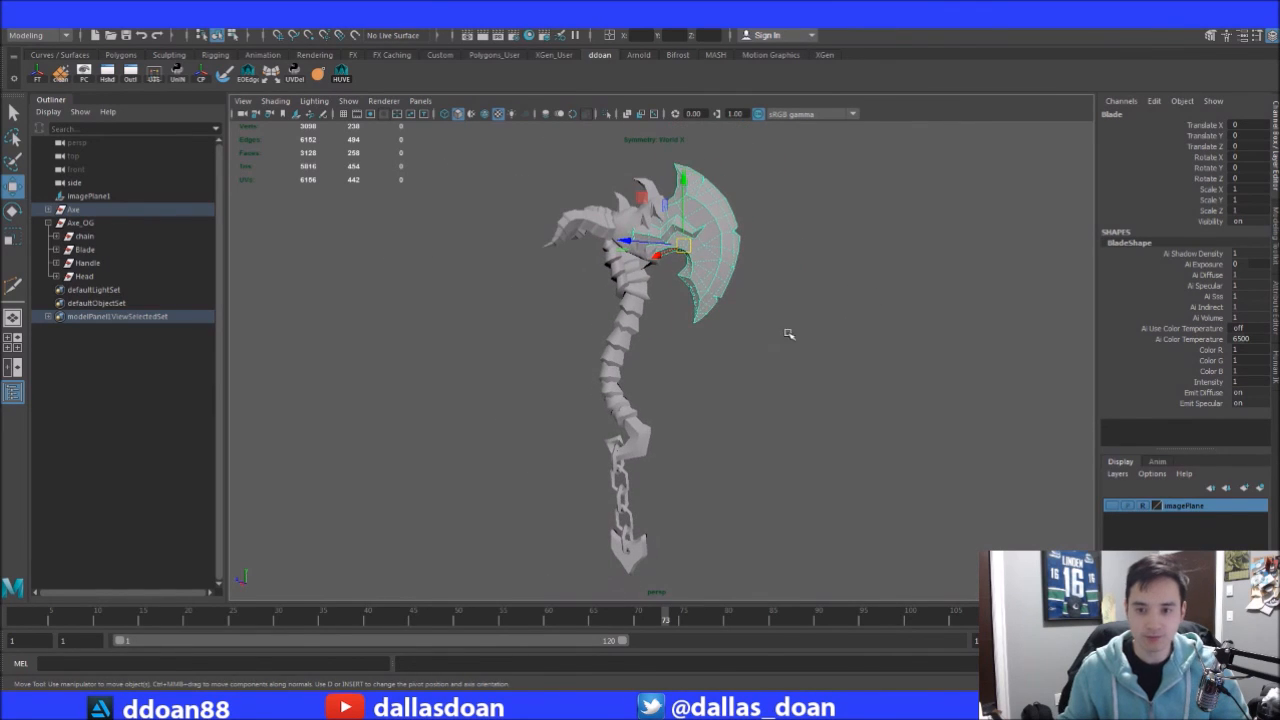
pyautogui.click(806, 298)
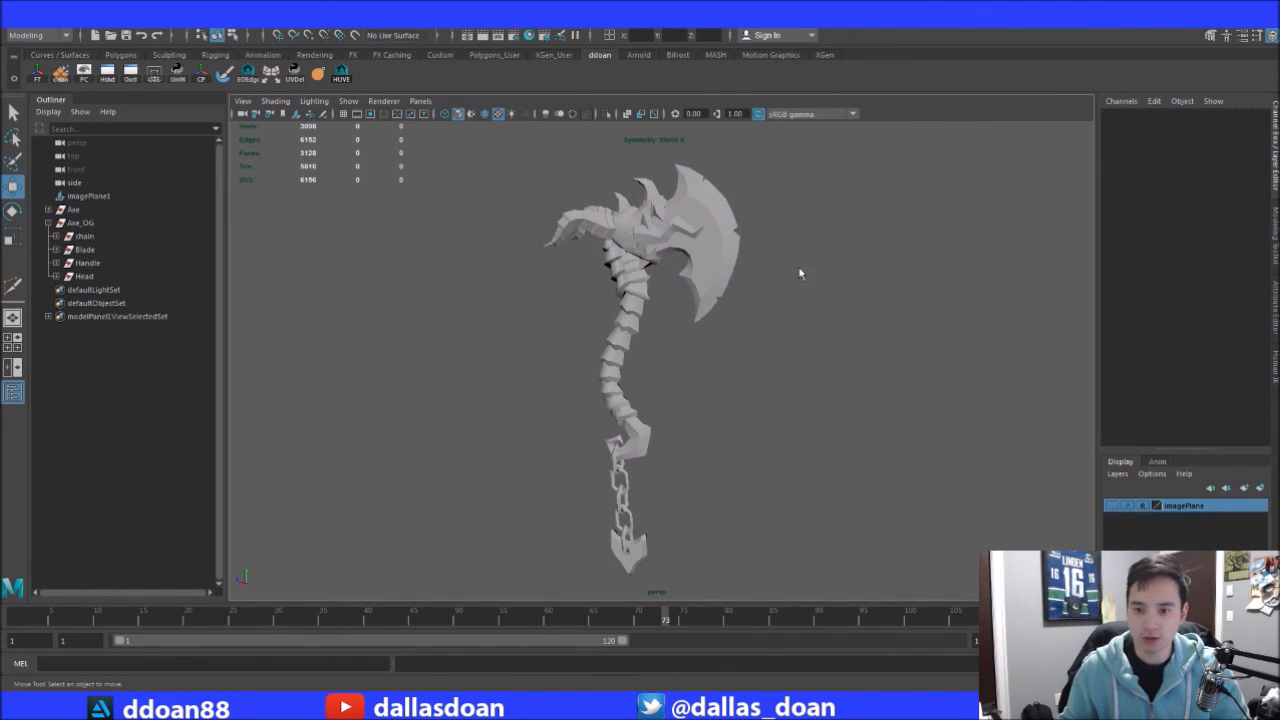
pyautogui.keyDown('alt'); pyautogui.moveTo(800, 320); pyautogui.dragTo(540, 335); pyautogui.keyUp('alt')
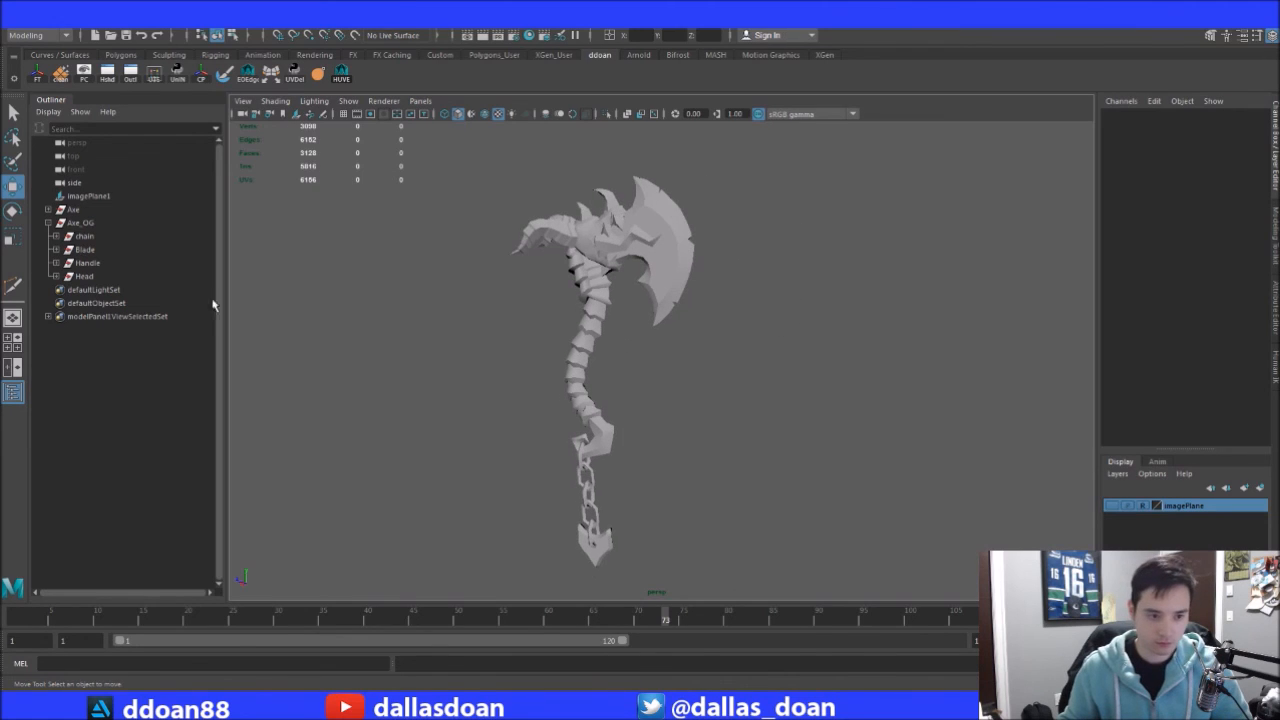
# Check the separated polySurface pieces under the copied chain, and delete the Axe_OG group
pyautogui.click(56, 236)
pyautogui.click(89, 251)
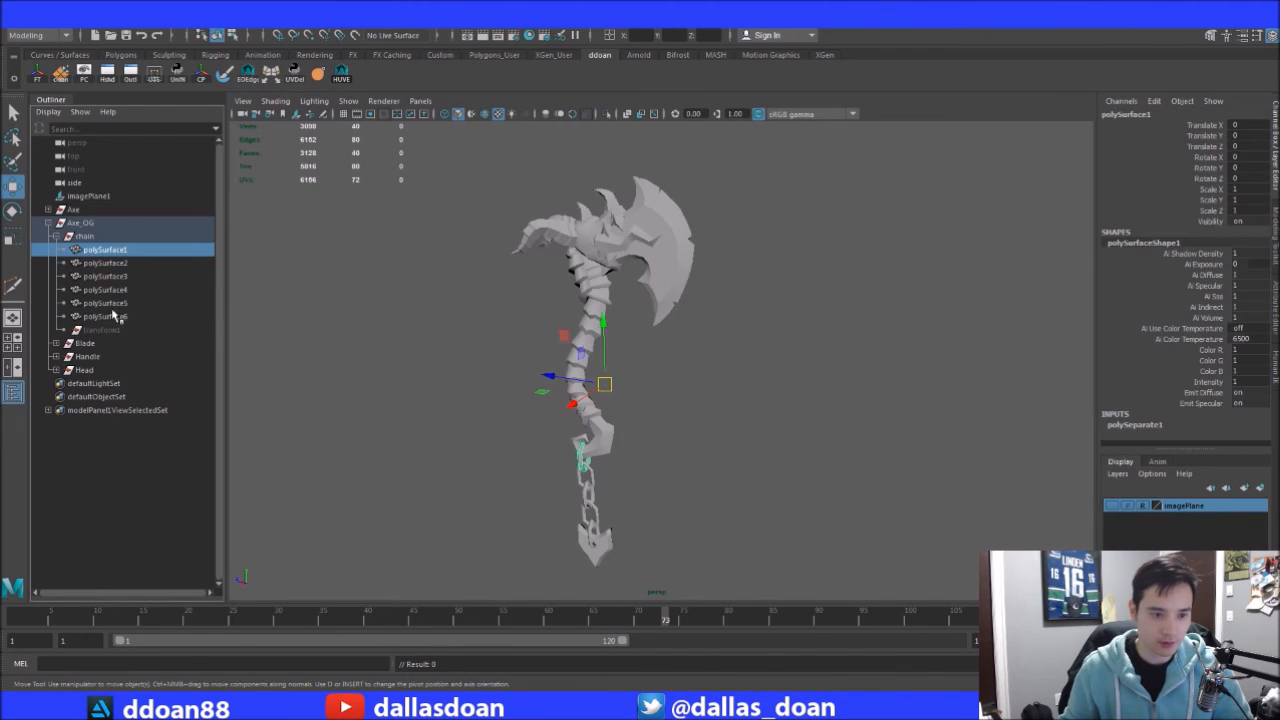
pyautogui.click(111, 313)
pyautogui.moveTo(120, 295); pyautogui.dragTo(113, 267)
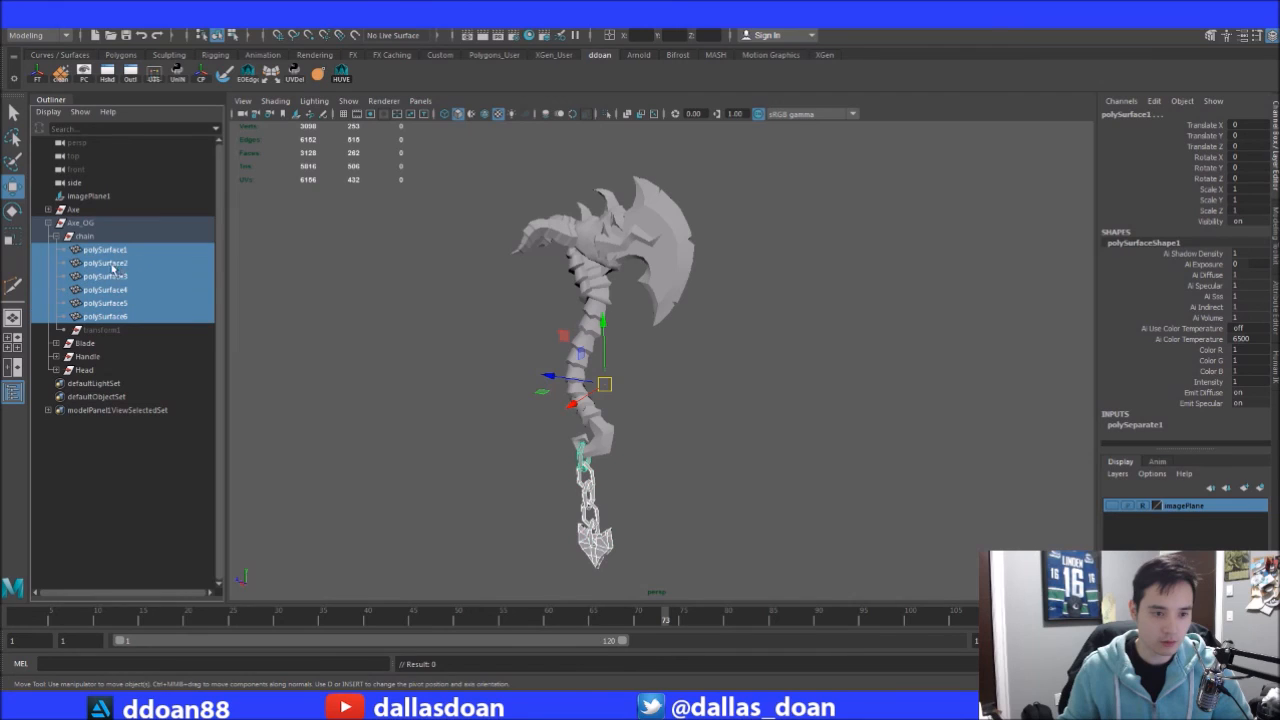
pyautogui.click(56, 236)
pyautogui.click(84, 236)
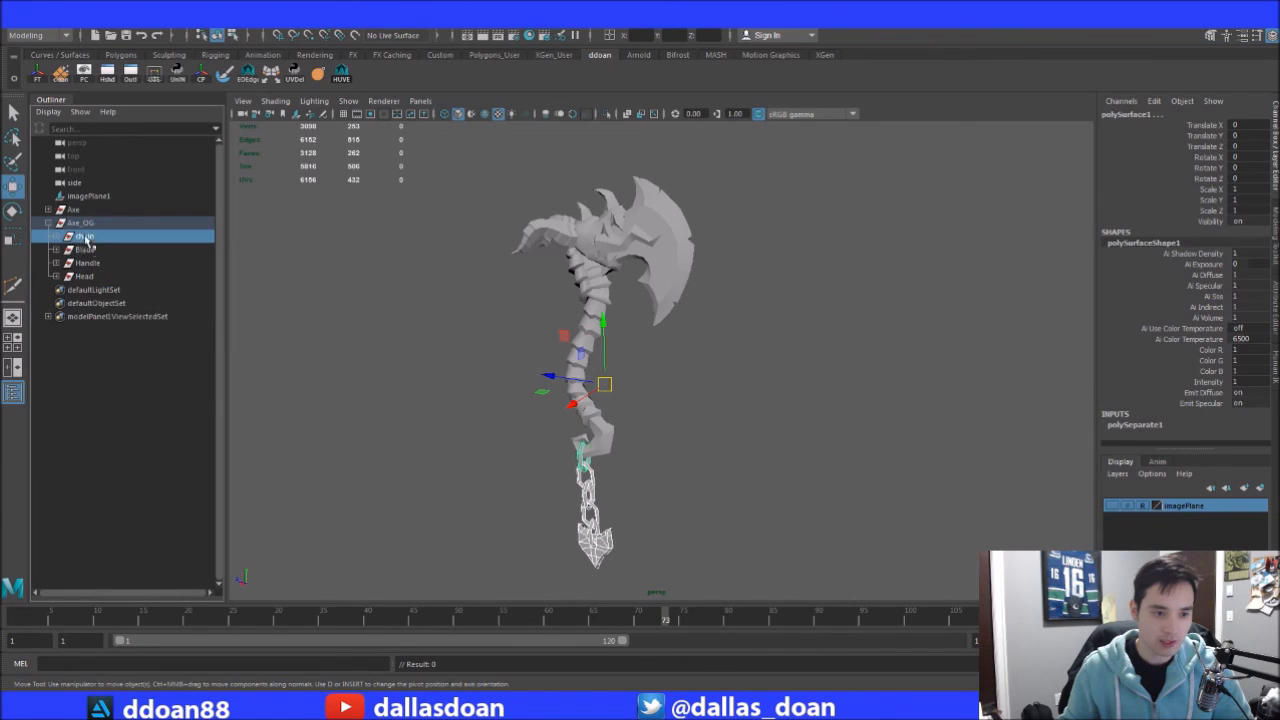
pyautogui.click(80, 222)
pyautogui.press('Delete')
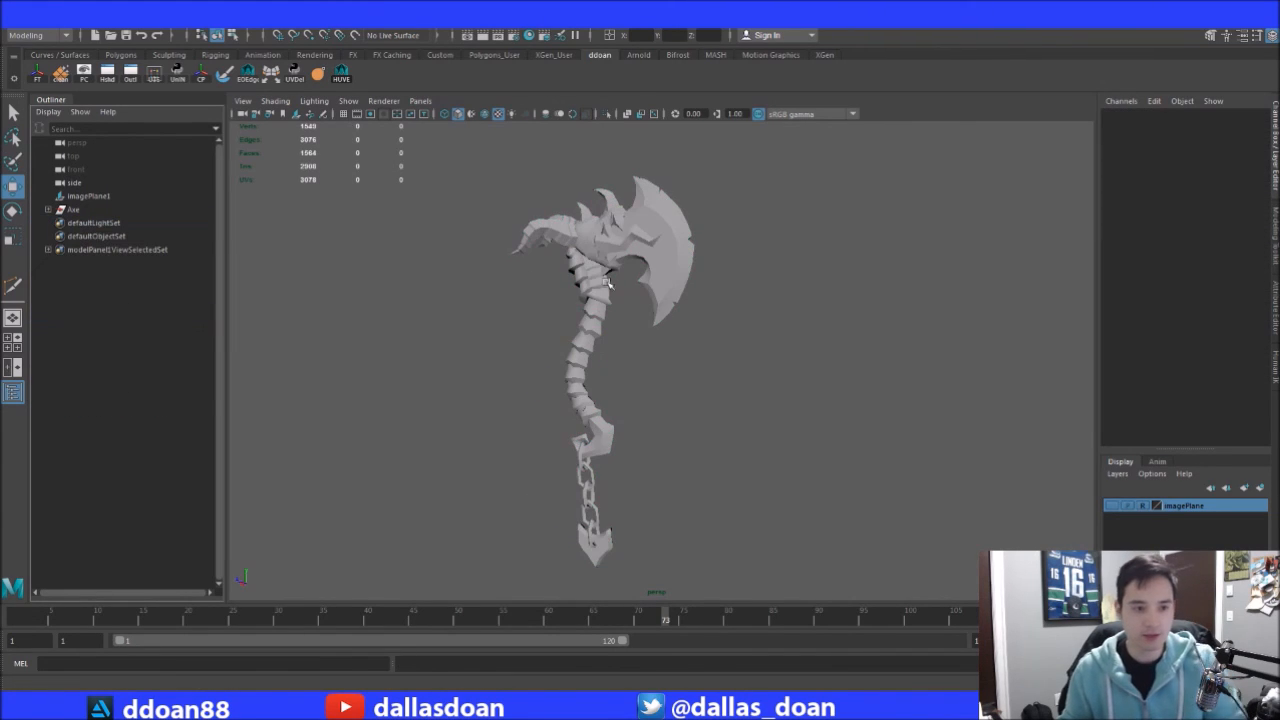
# Check the chain mesh in the remaining Axe group and clear the selection
pyautogui.click(84, 222)
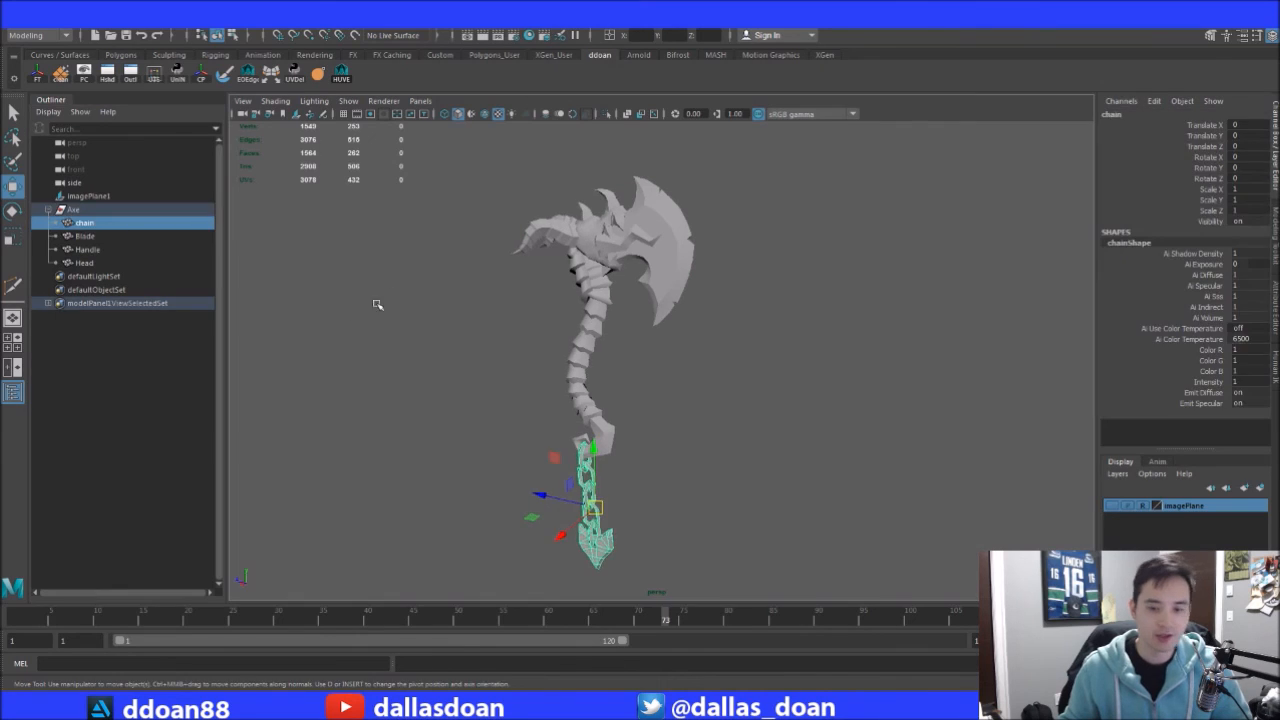
pyautogui.click(385, 295)
pyautogui.keyDown('alt'); pyautogui.moveTo(432, 369); pyautogui.dragTo(443, 328); pyautogui.keyUp('alt')
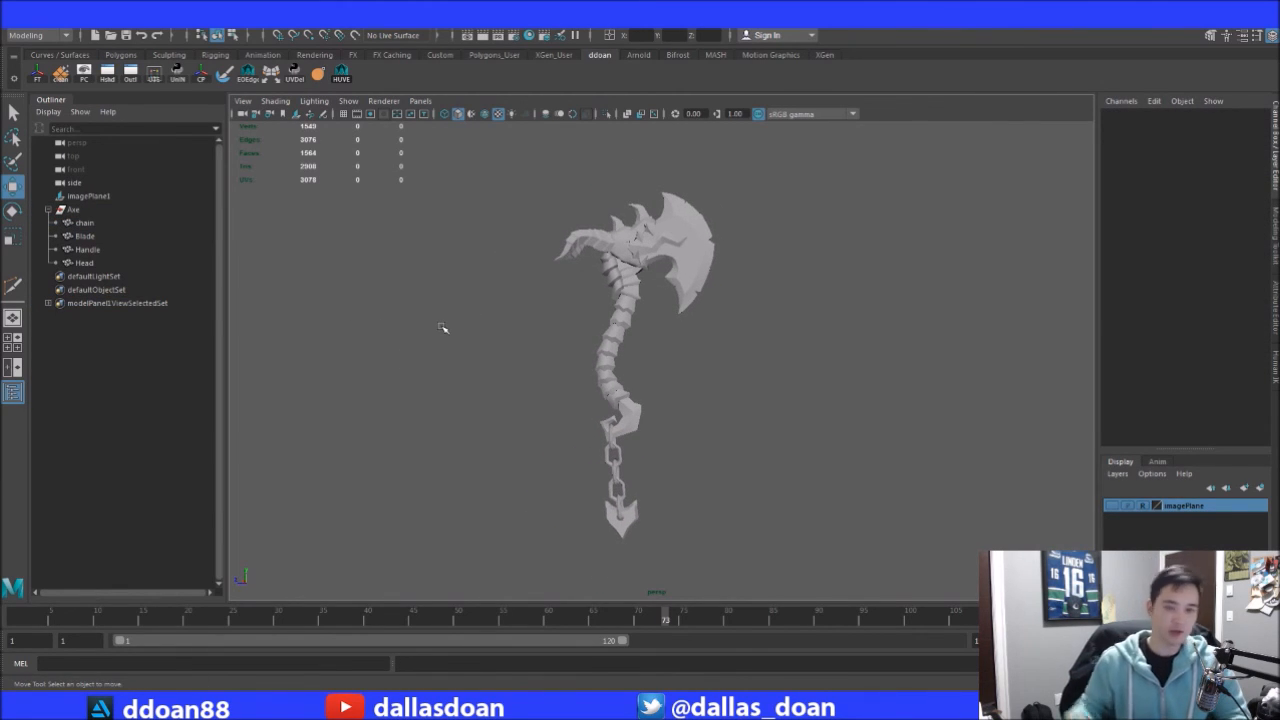